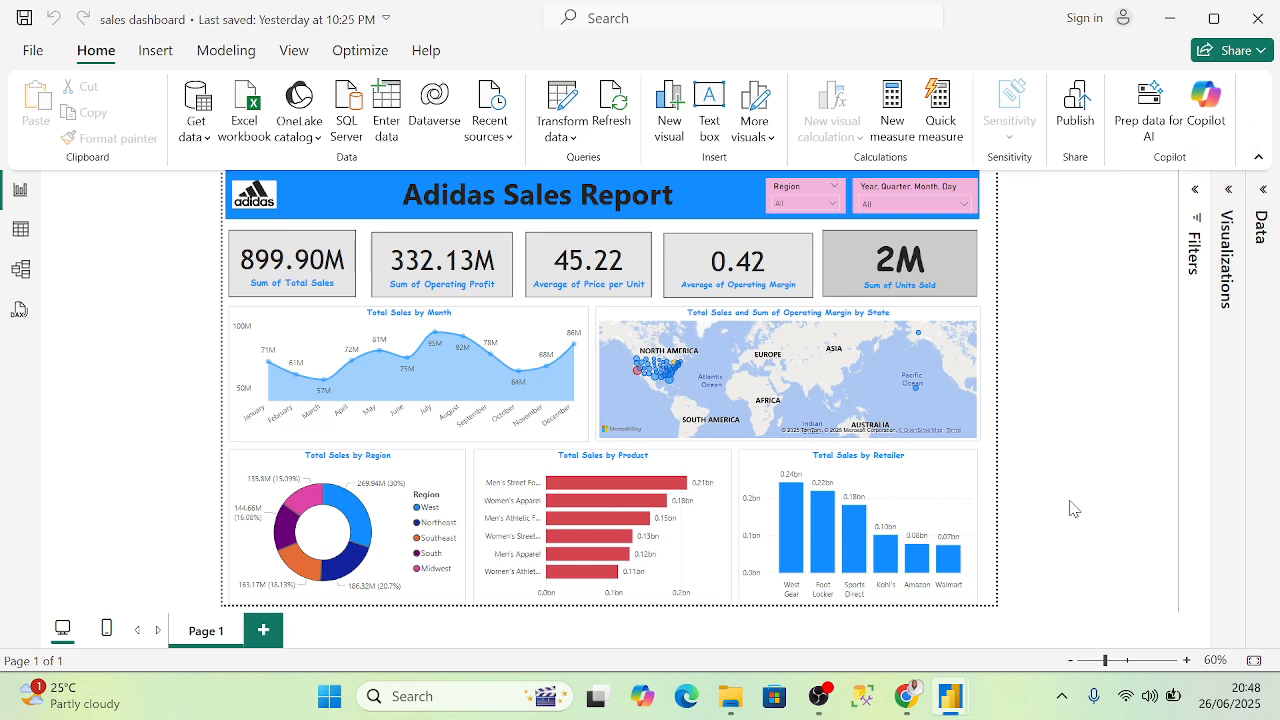
- Dismiss the raised-hand notification in the Meet call and return to the sales dashboard
mouse_move(912, 698)
click(780, 630)
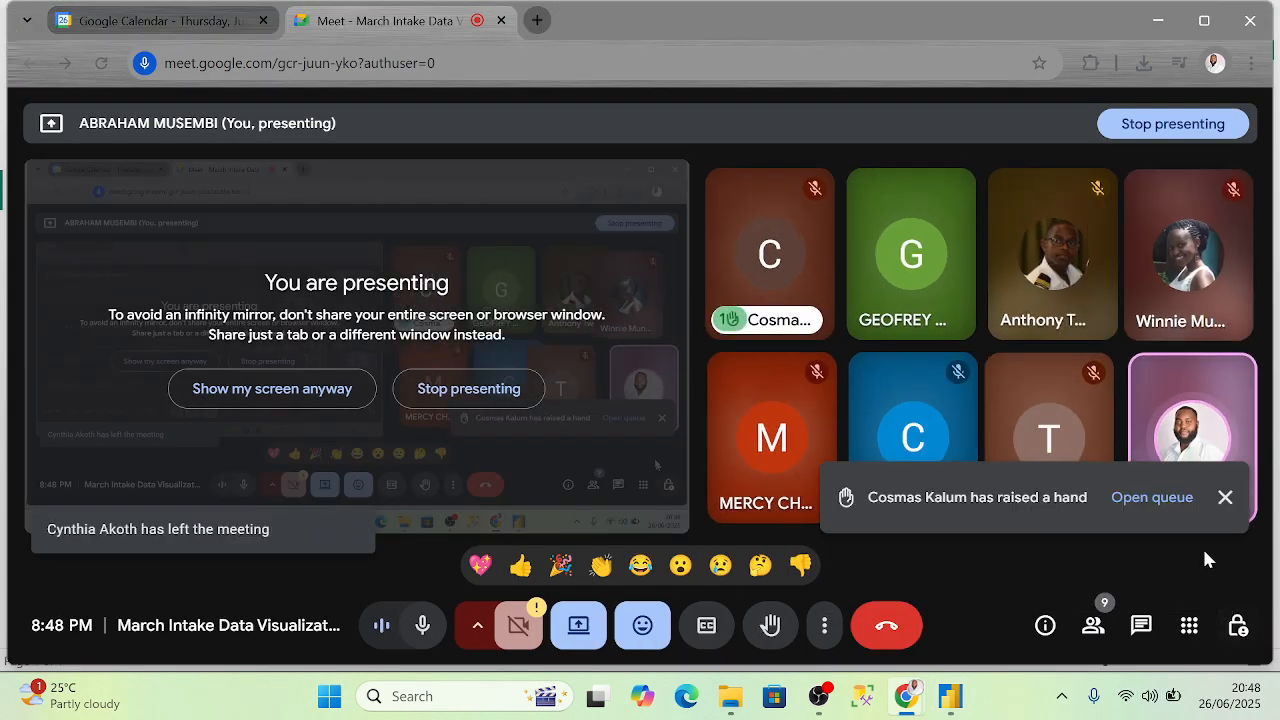
click(1222, 499)
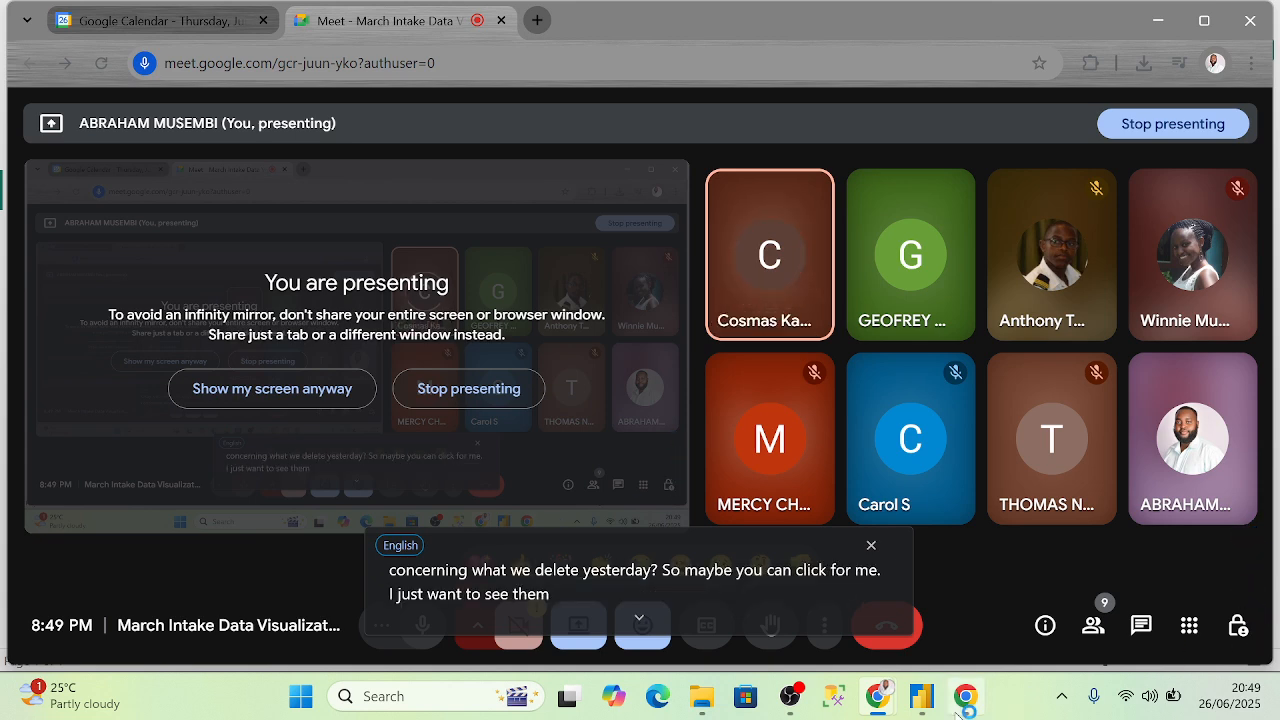
mouse_move(960, 712)
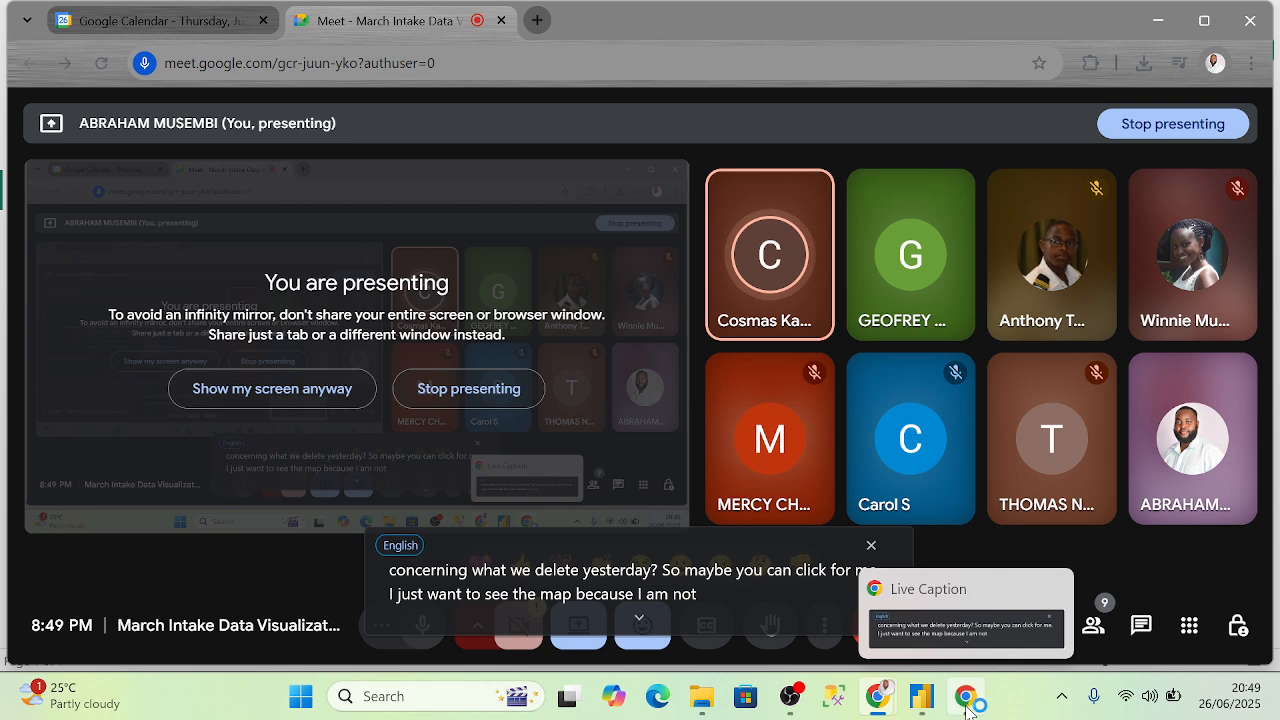
mouse_move(922, 708)
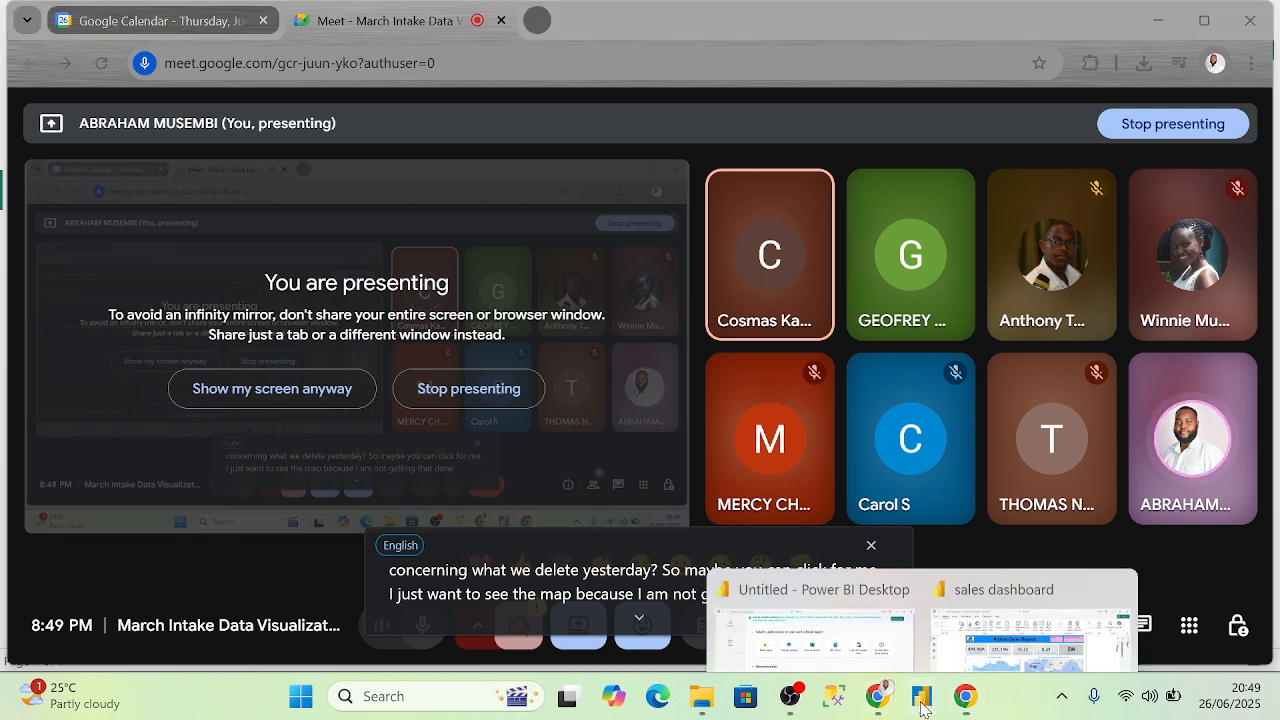
click(1030, 625)
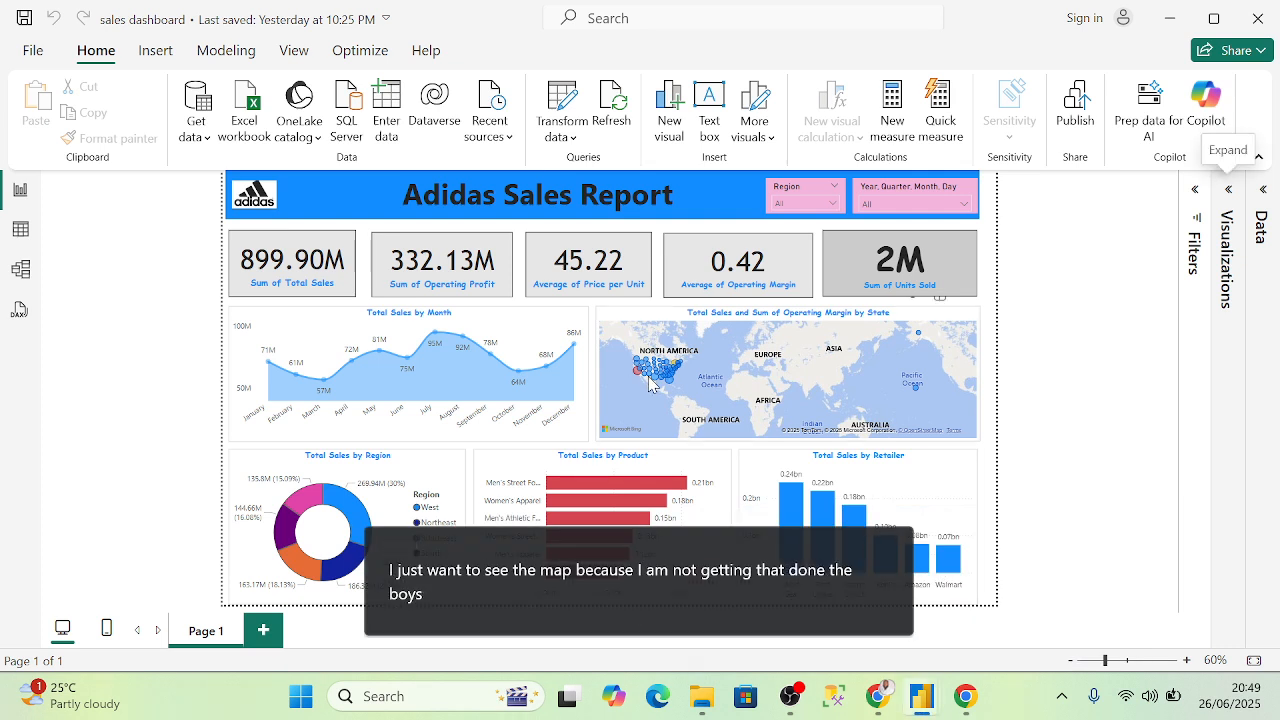
- Zoom and pan the state map, select it, and show its Visualizations build settings
scroll(650, 382, up, 3)
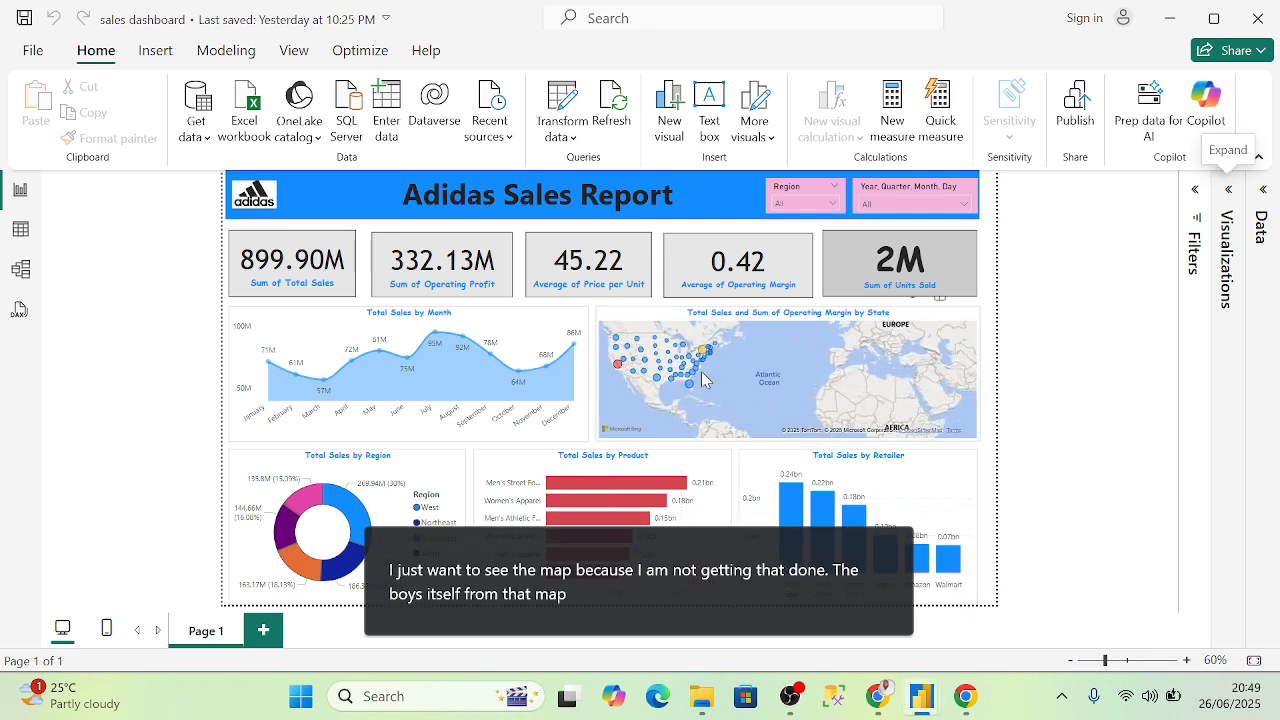
scroll(702, 379, up, 2)
drag(681, 380, 828, 377)
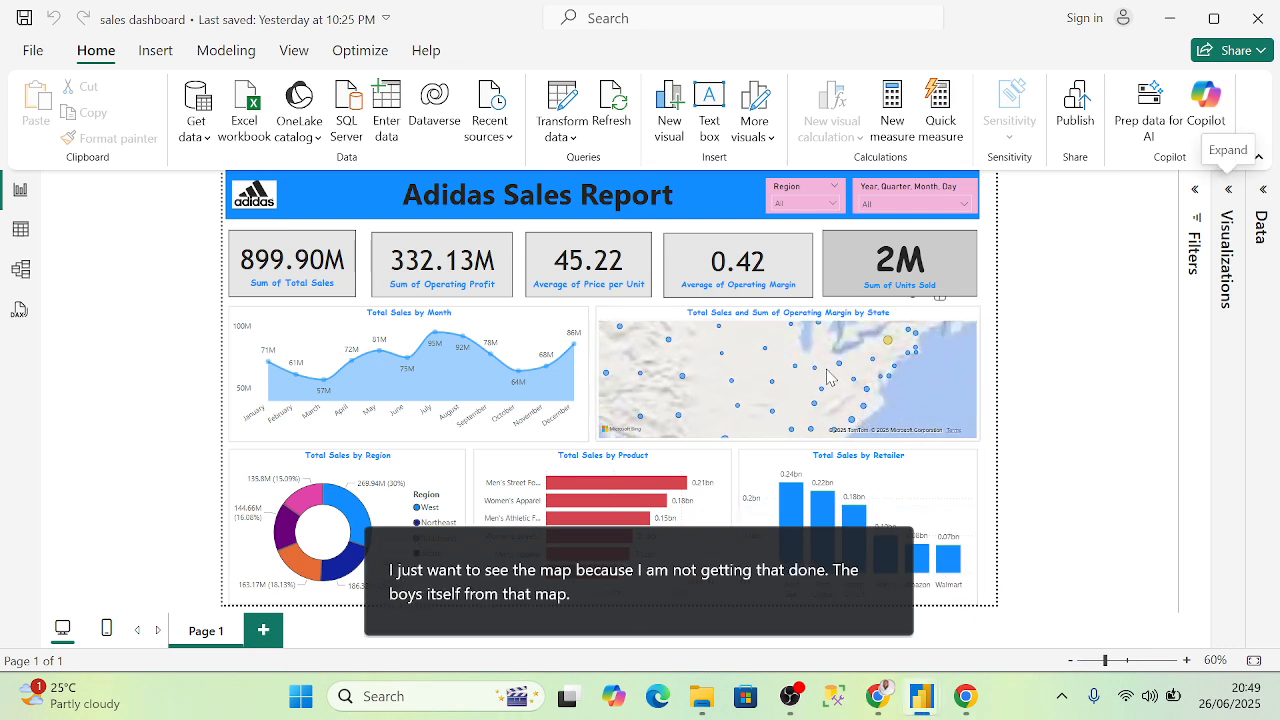
click(828, 377)
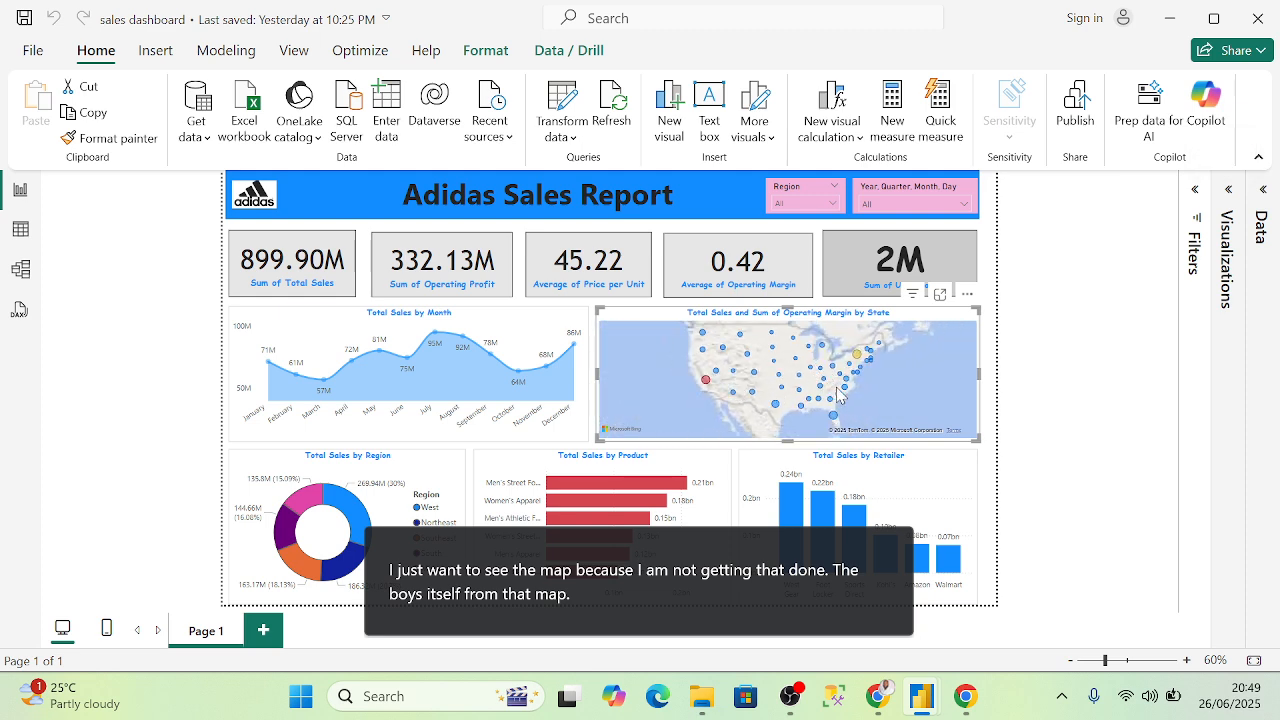
click(1229, 190)
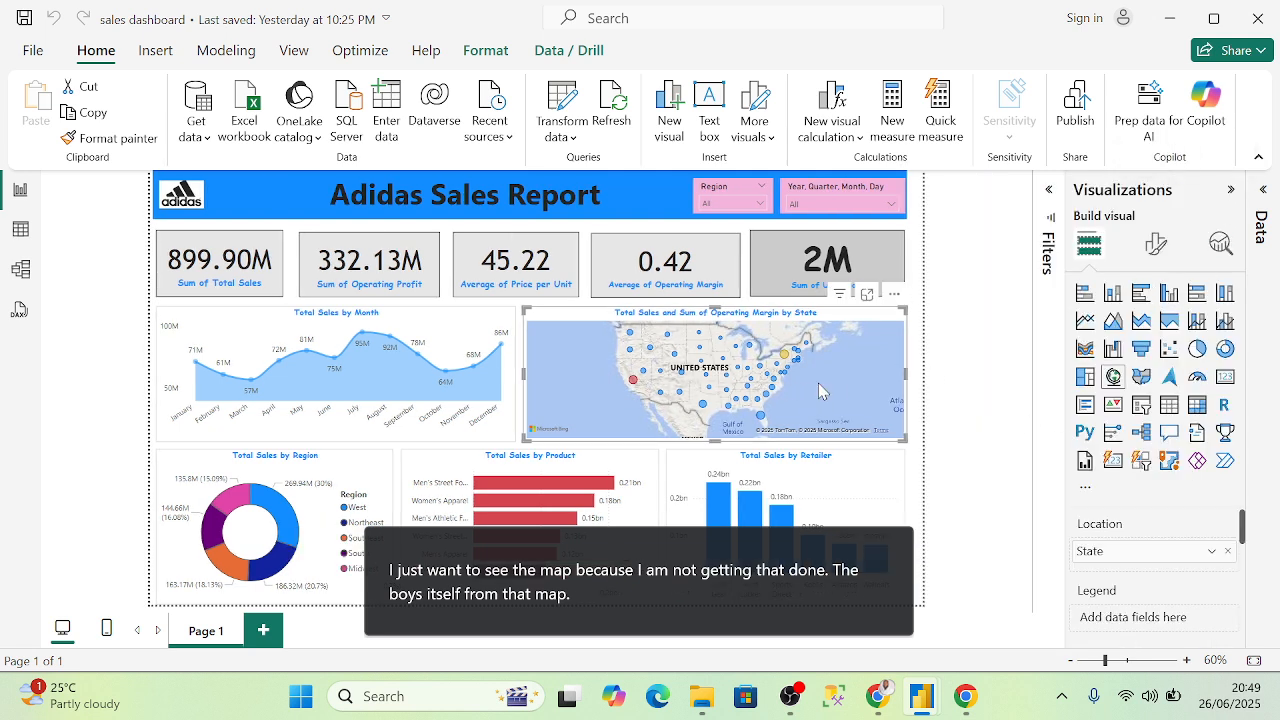
- Review the map's State location, Total Sales bubble size and Operating Margin tooltip wells
scroll(1137, 580, down, 5)
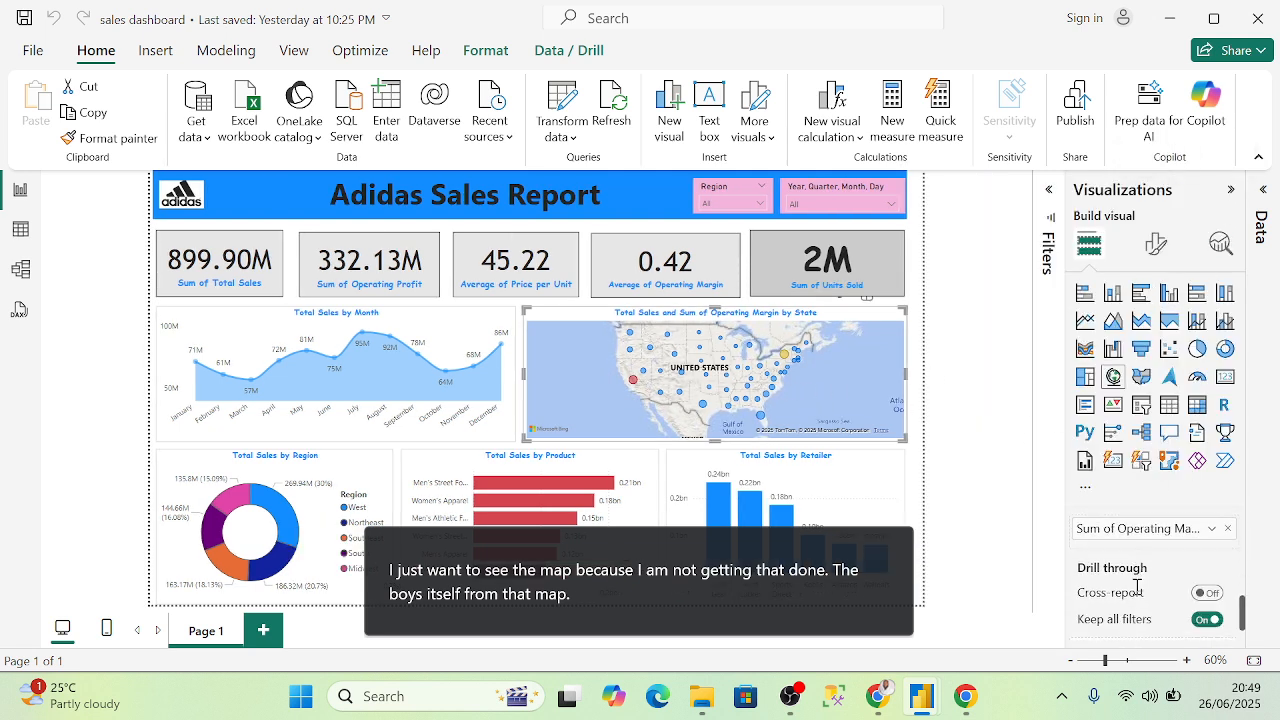
scroll(1137, 587, down, 1)
scroll(1140, 572, up, 3)
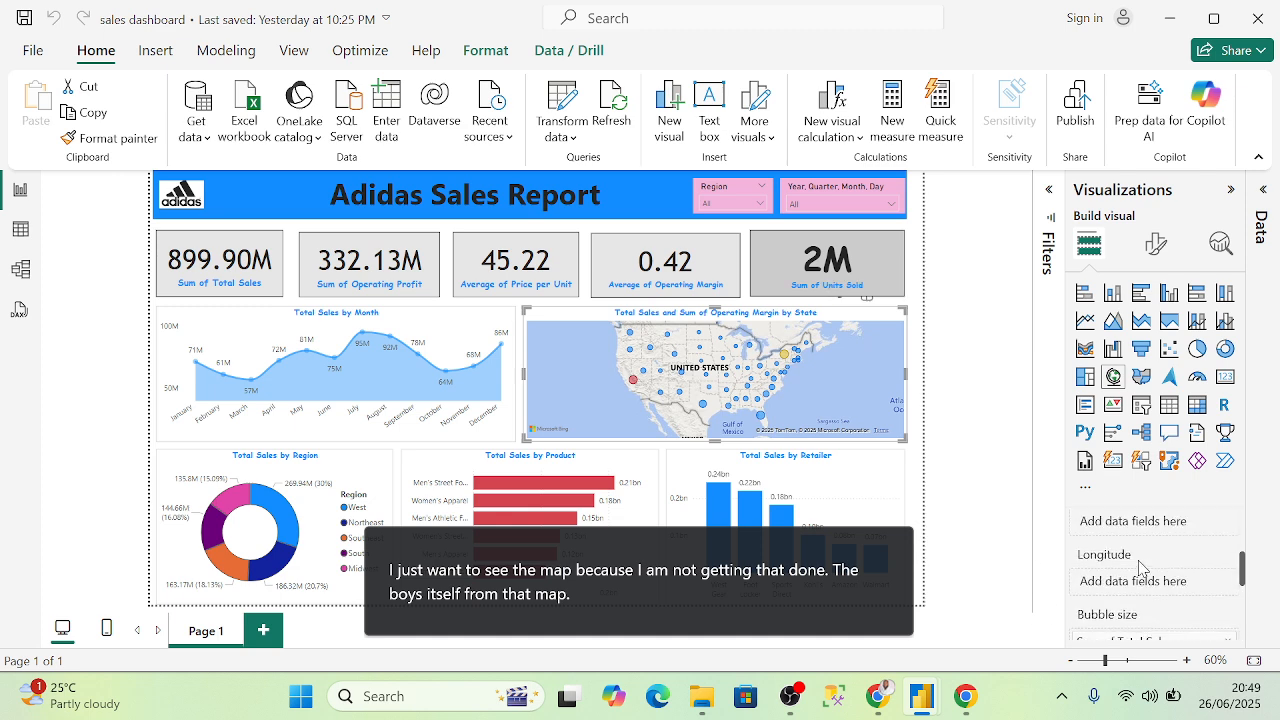
scroll(1140, 568, up, 2)
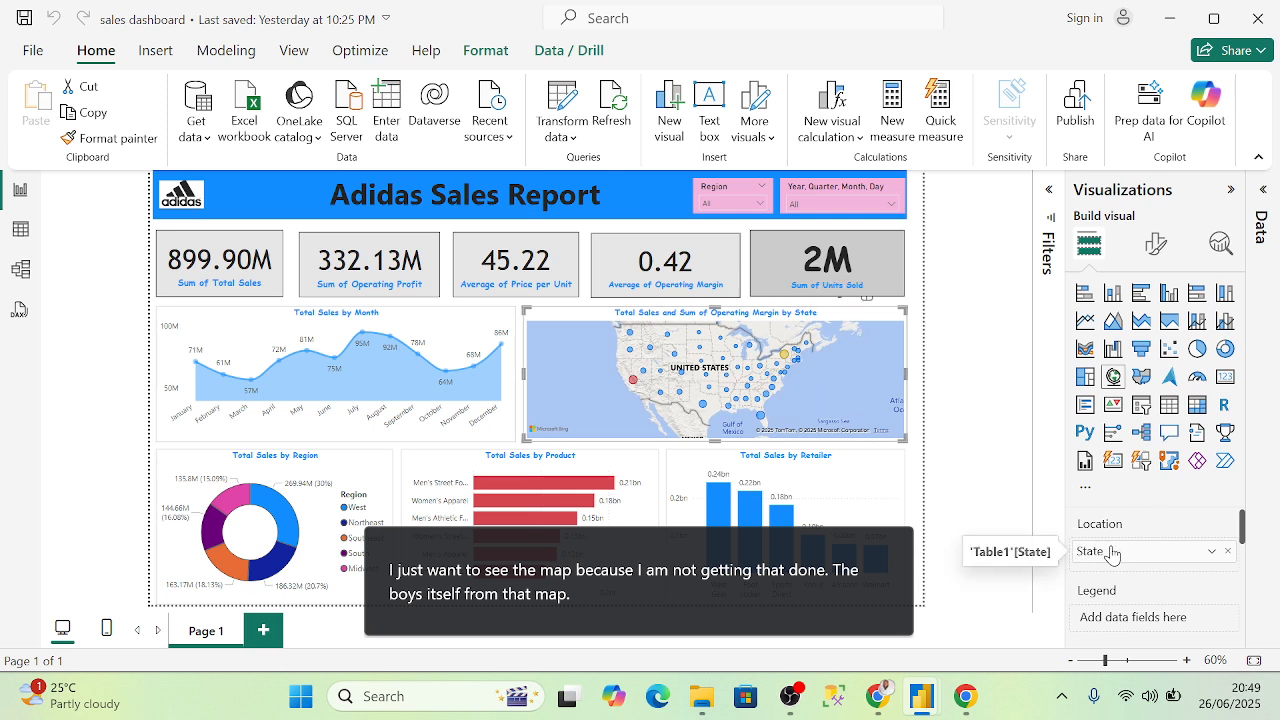
scroll(1112, 555, down, 2)
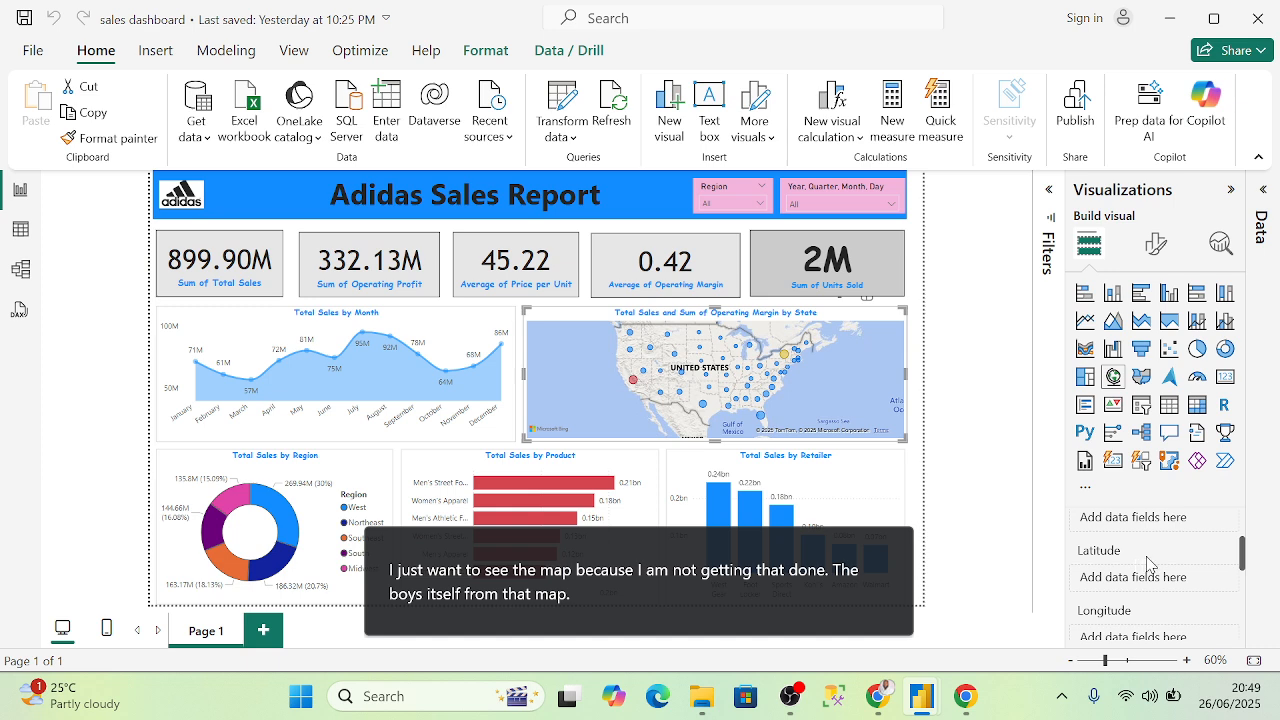
scroll(1147, 565, down, 2)
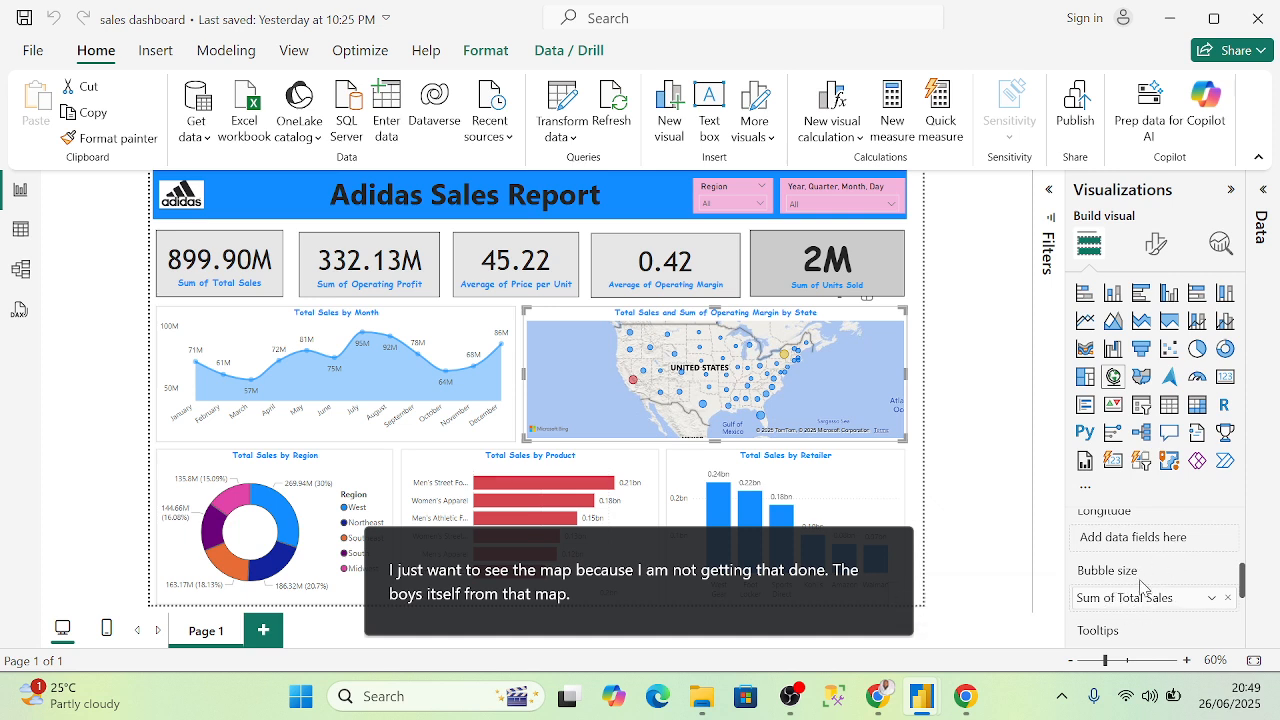
scroll(1145, 595, down, 2)
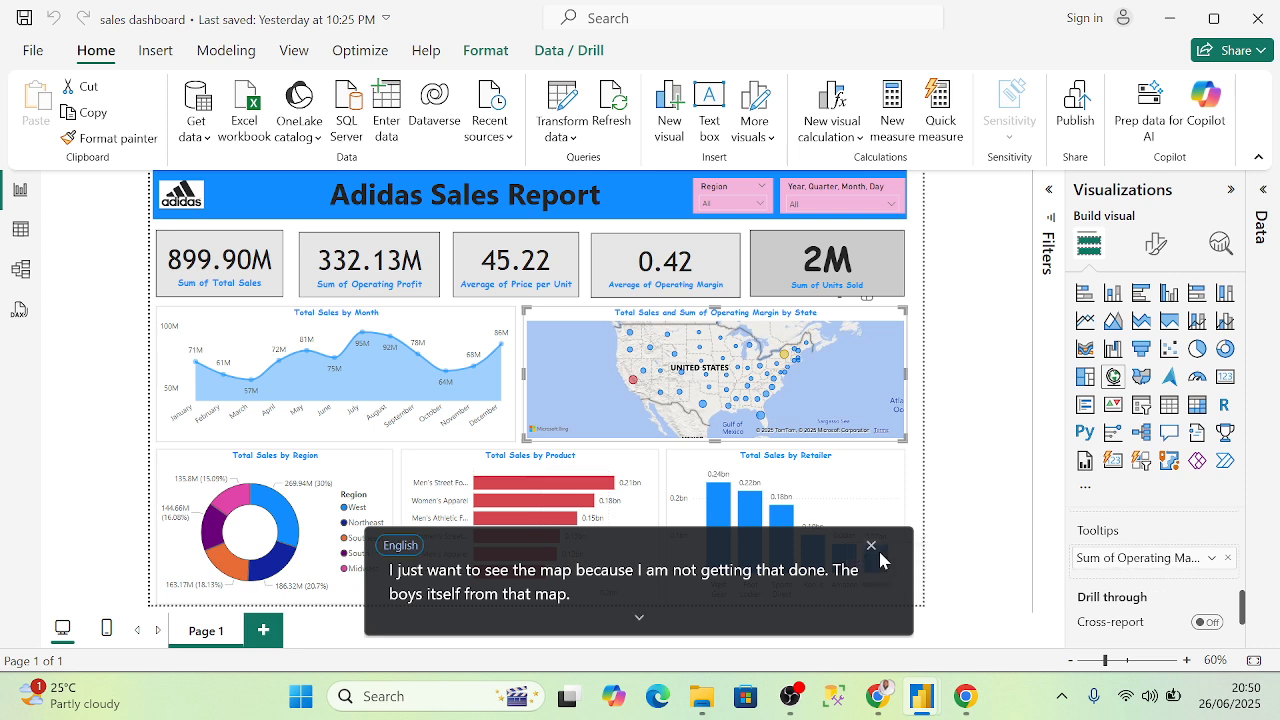
click(871, 547)
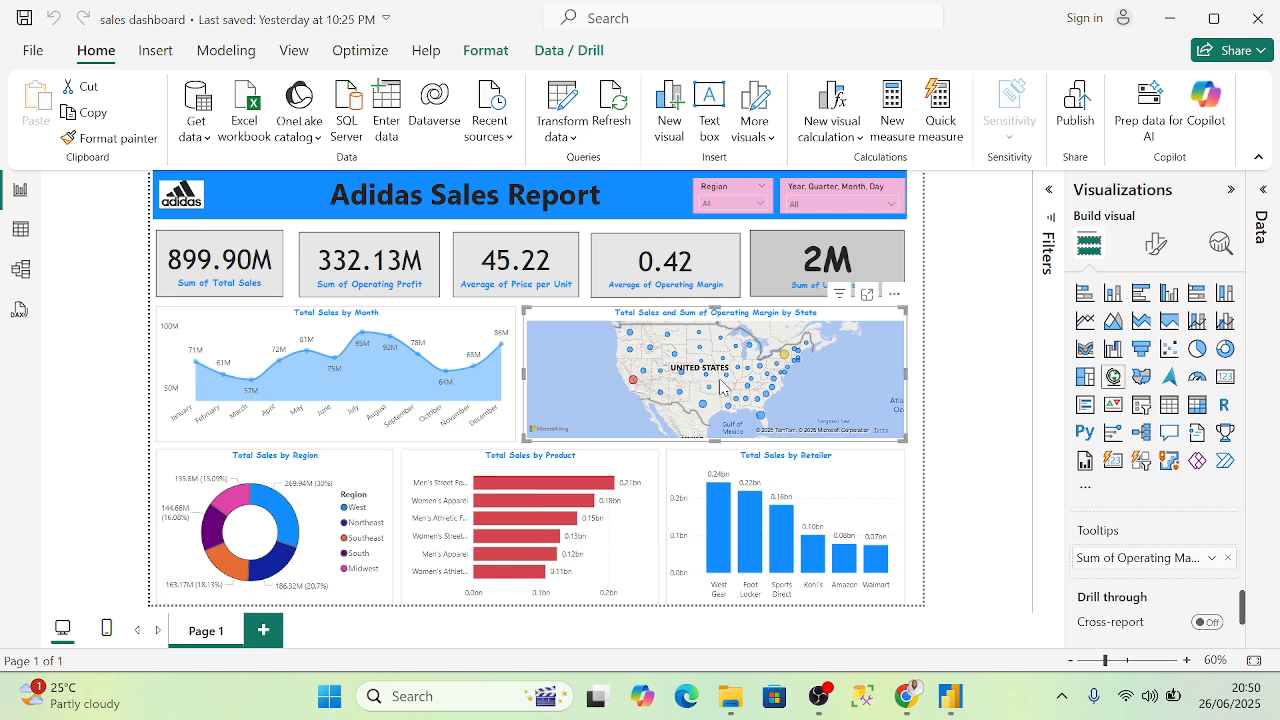
click(955, 384)
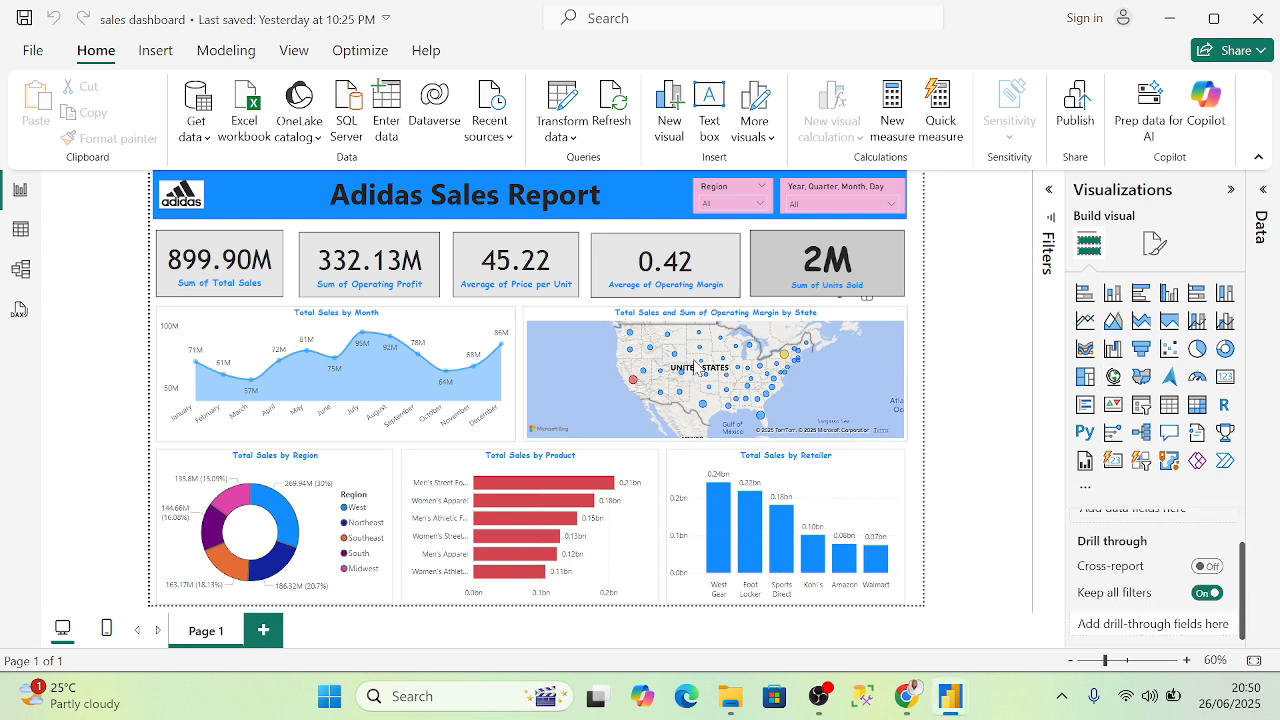
click(697, 368)
scroll(706, 376, up, 1)
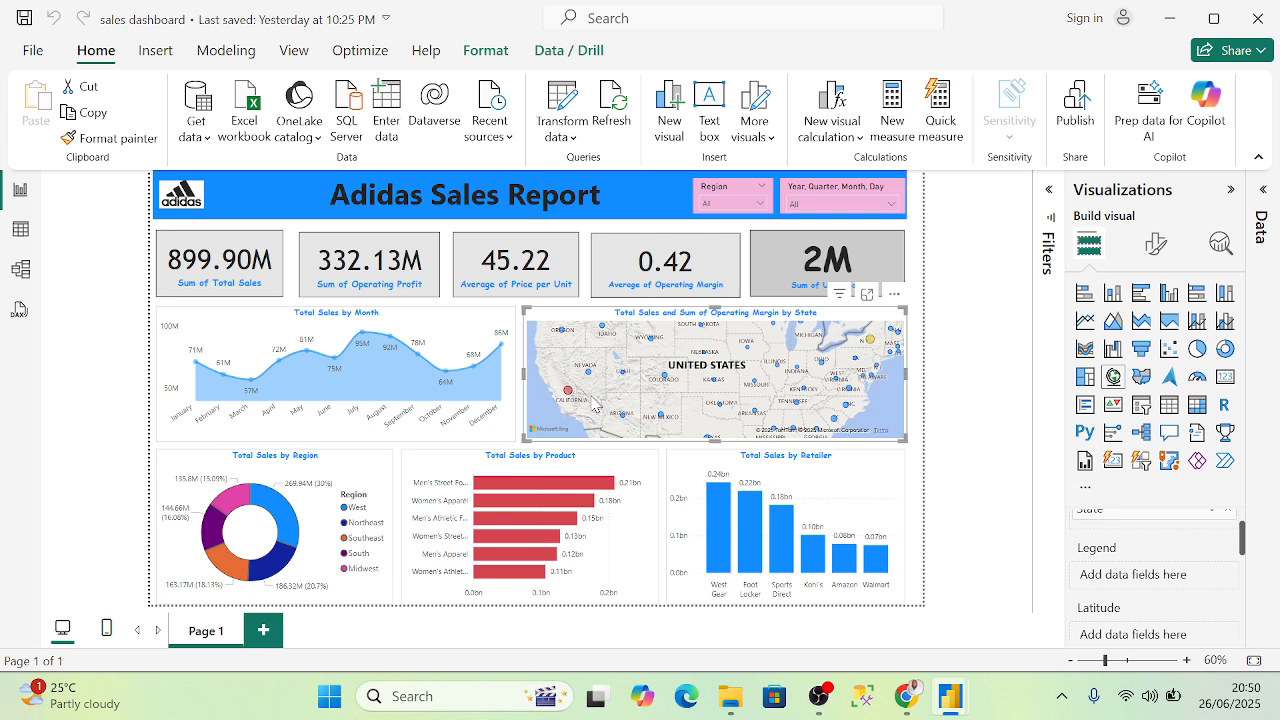
click(670, 386)
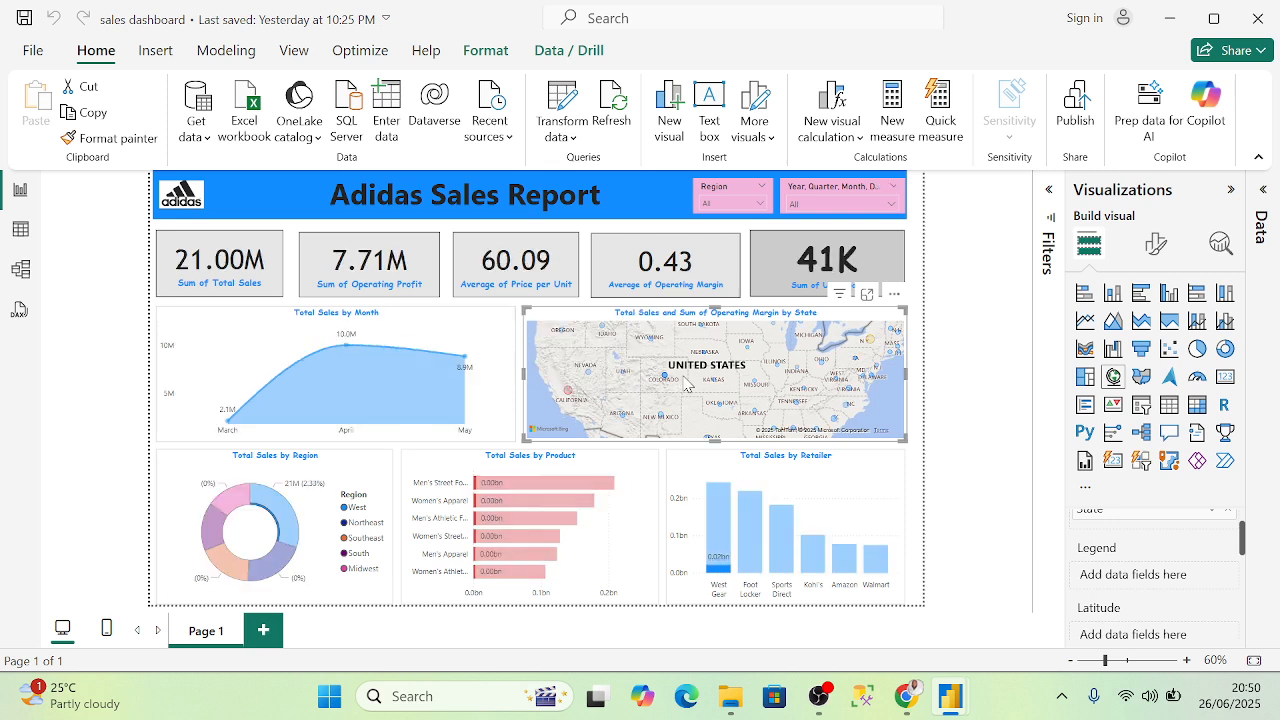
click(970, 410)
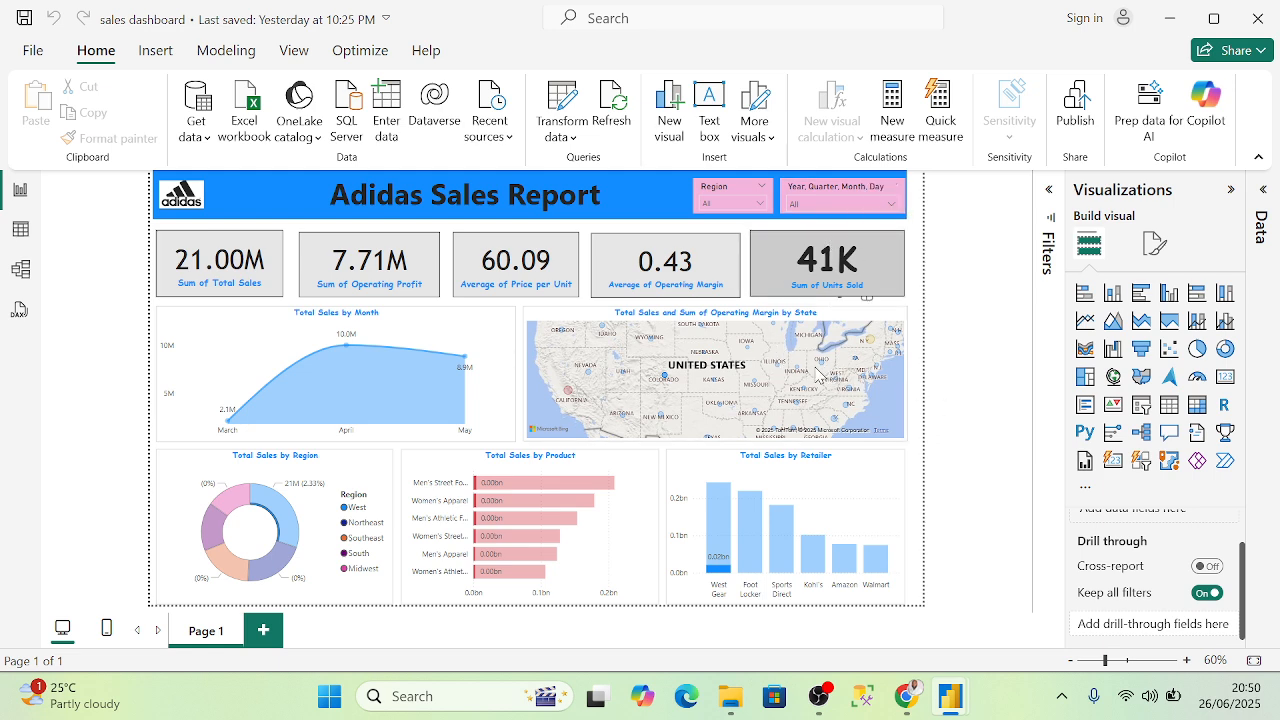
click(851, 418)
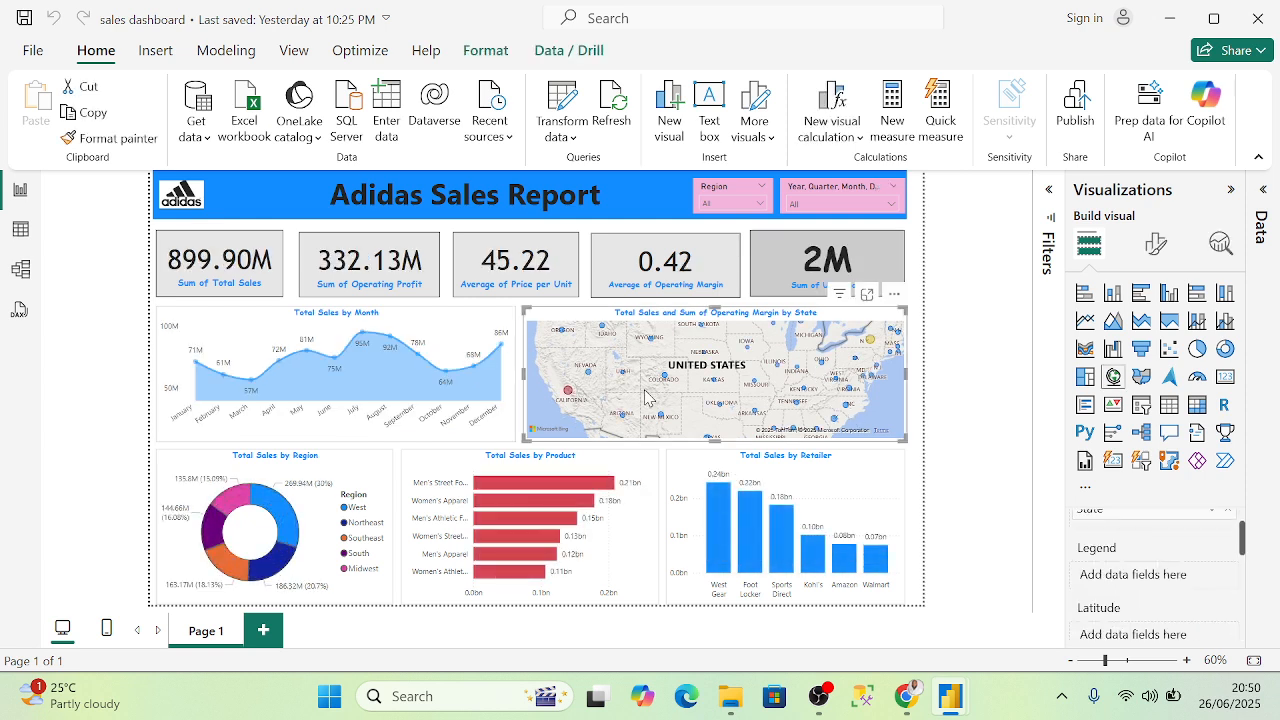
mouse_move(666, 380)
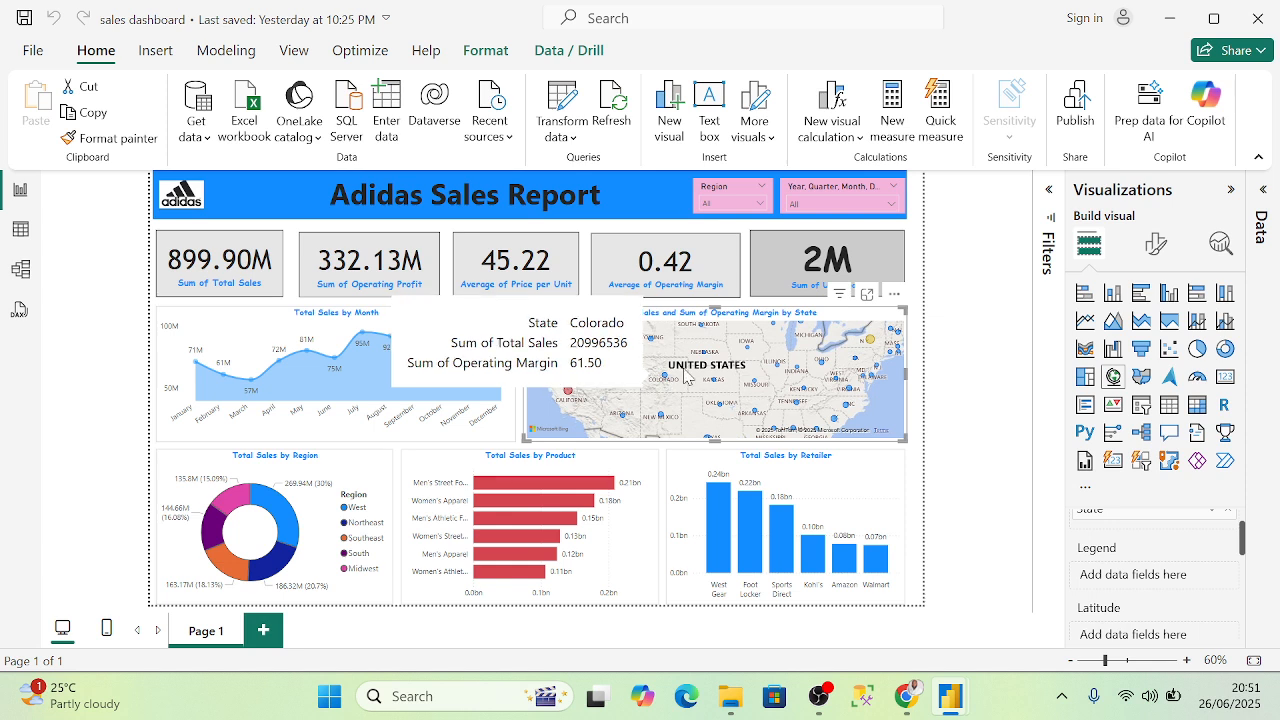
scroll(1215, 610, down, 5)
scroll(1205, 600, down, 2)
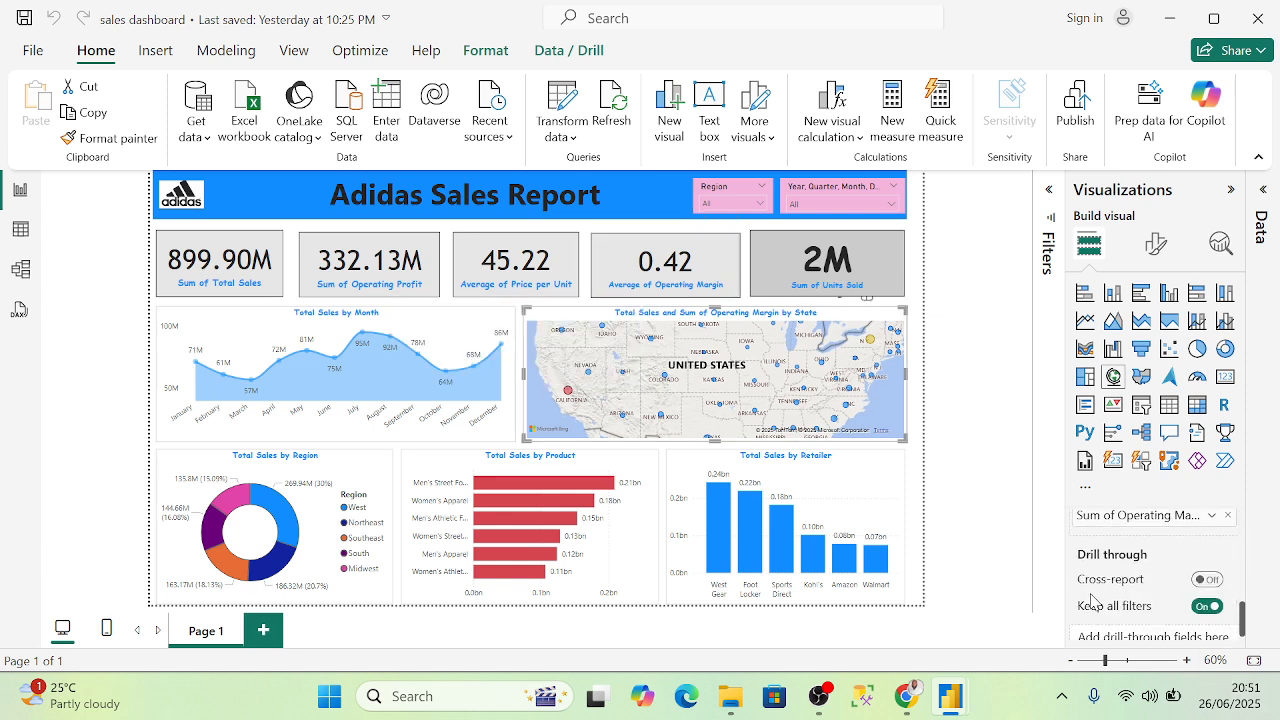
scroll(1180, 600, up, 3)
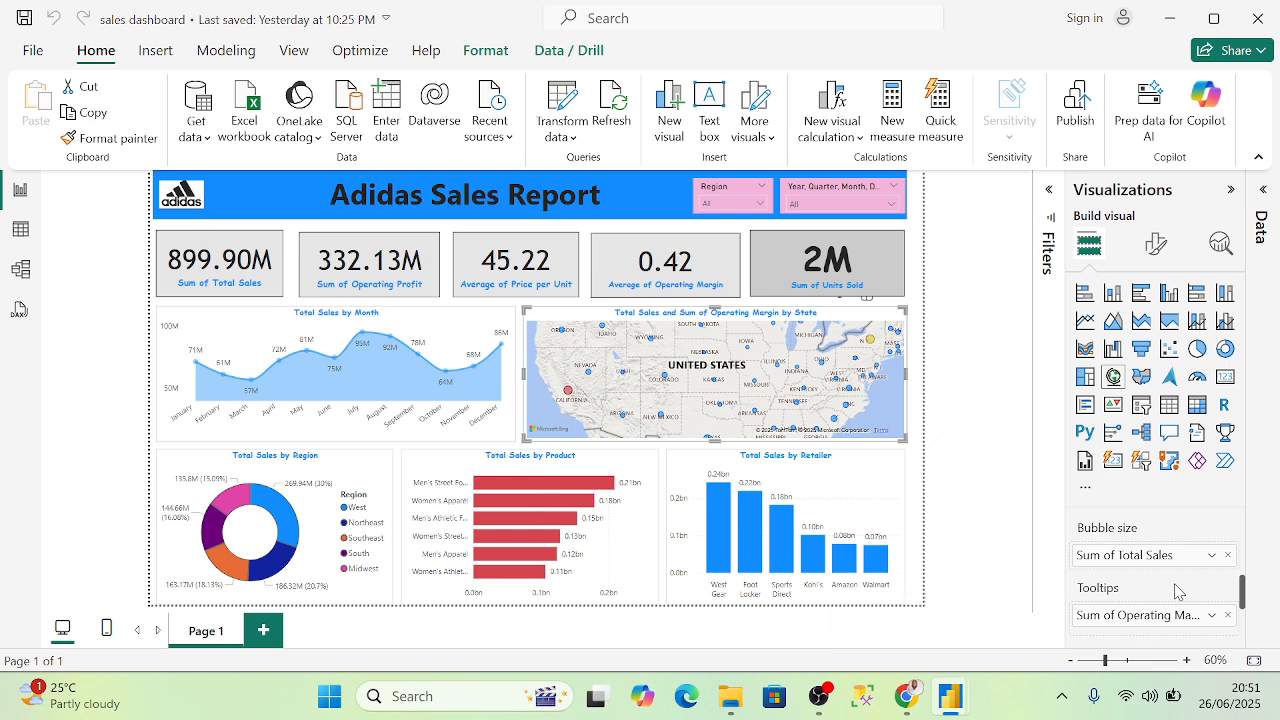
scroll(1180, 590, up, 3)
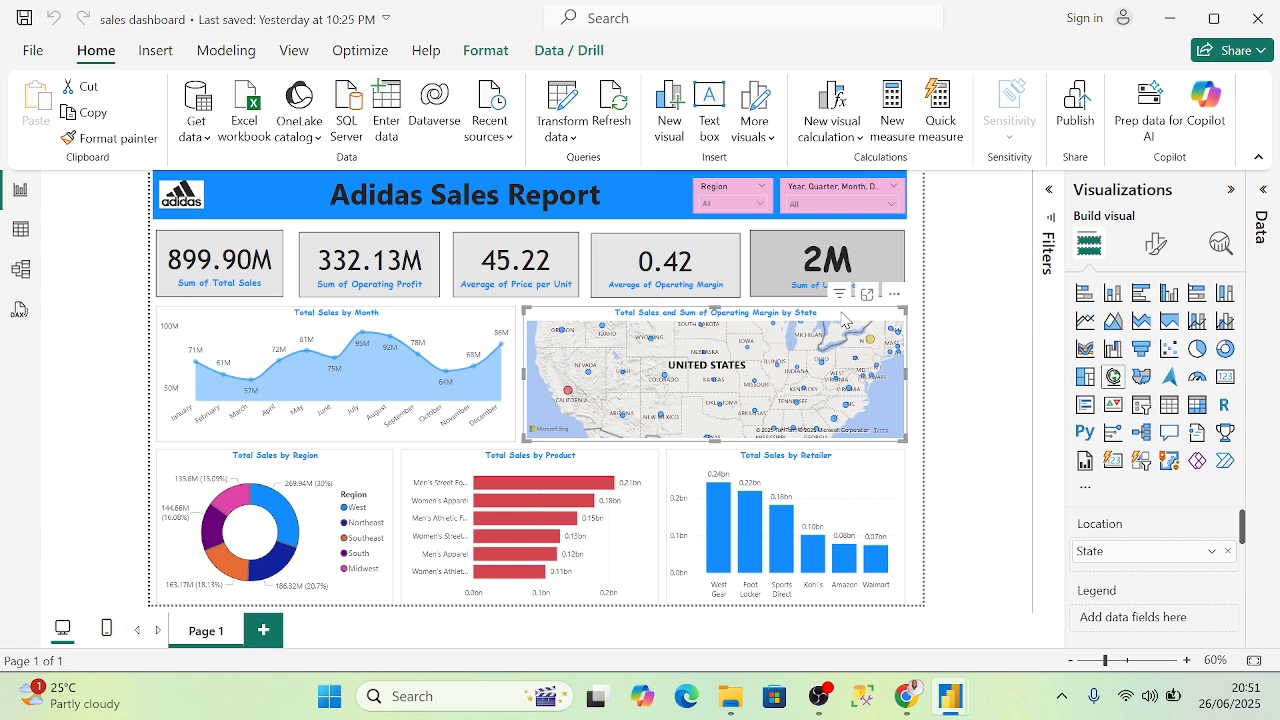
- Replace the state map with a new map visual using Table1's State as location
key(Delete)
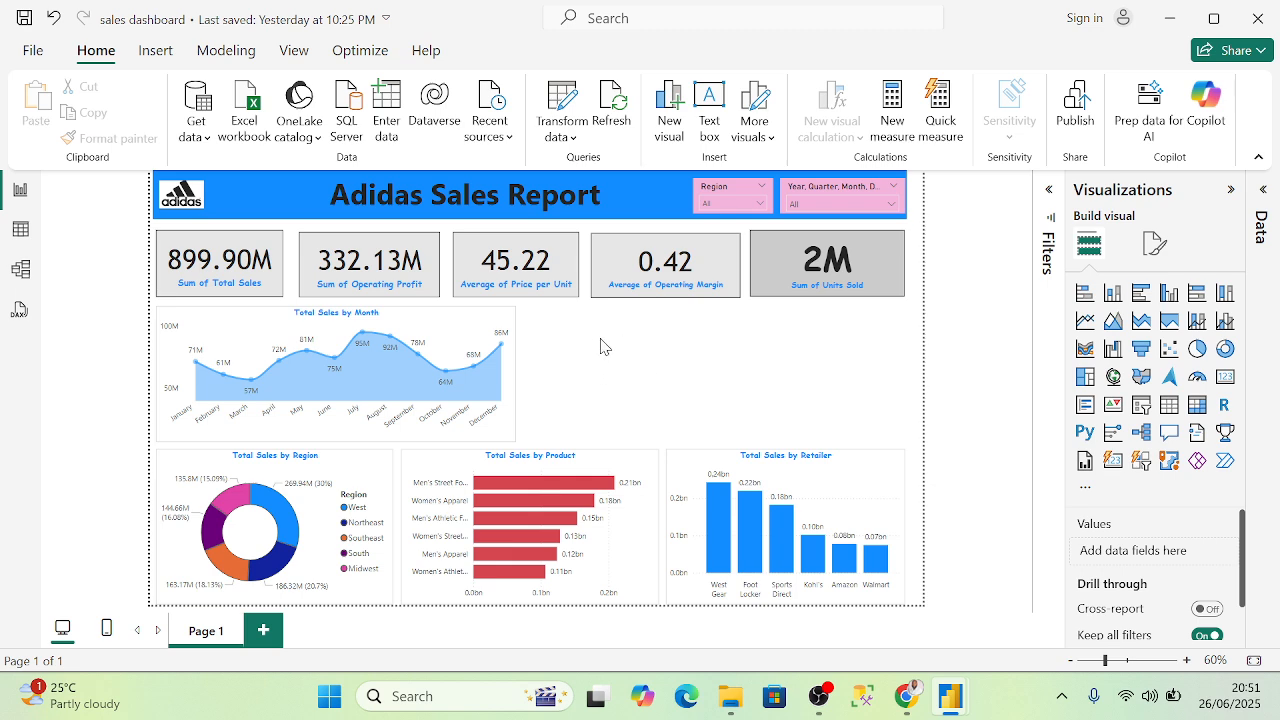
click(1112, 378)
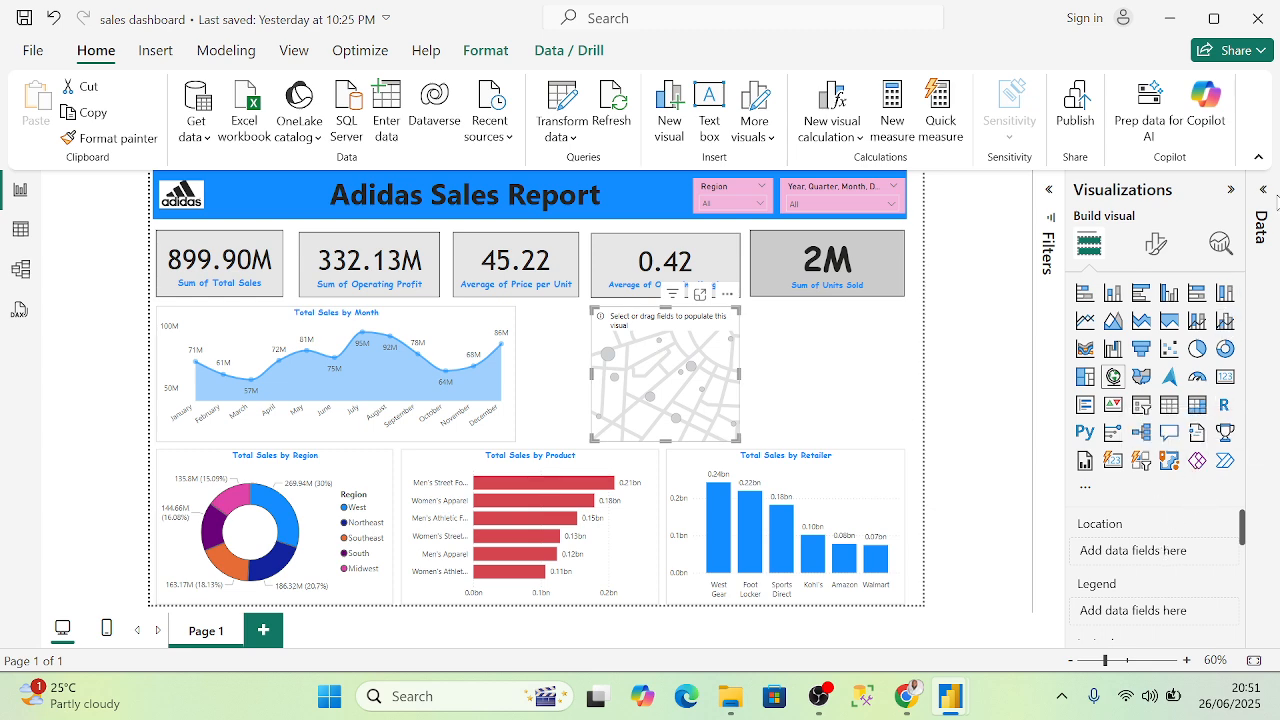
click(1264, 190)
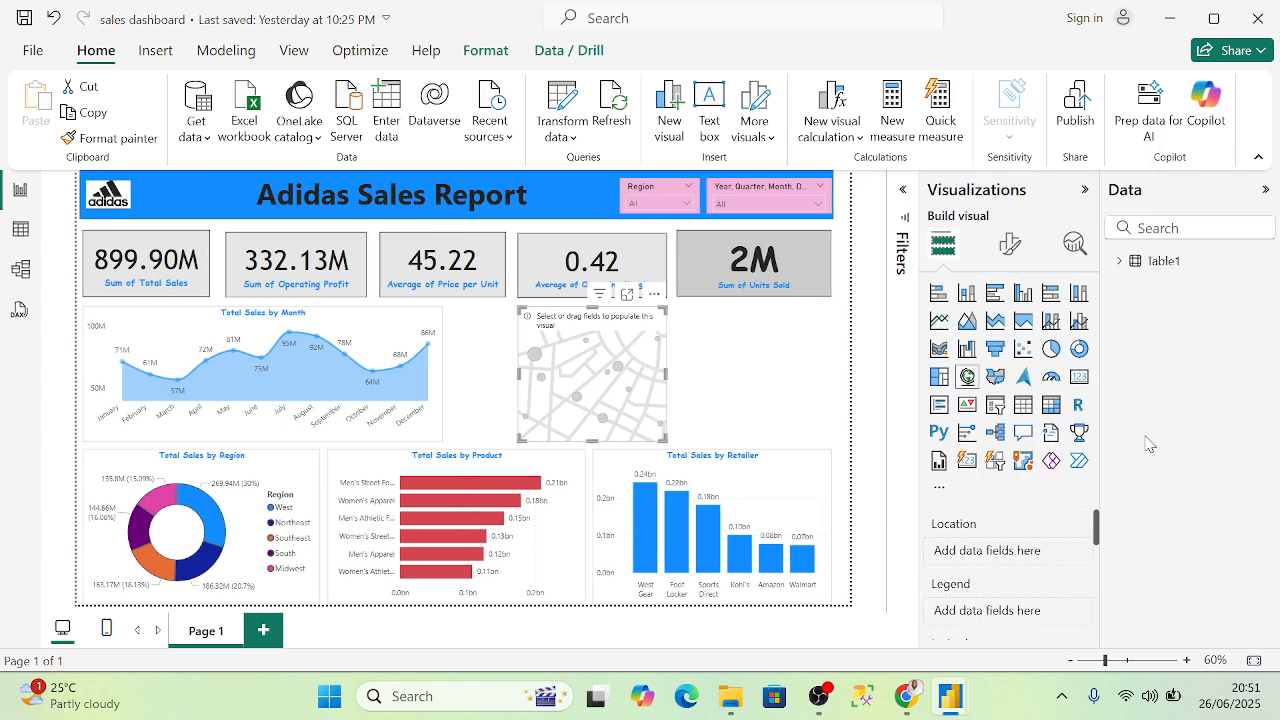
click(1124, 262)
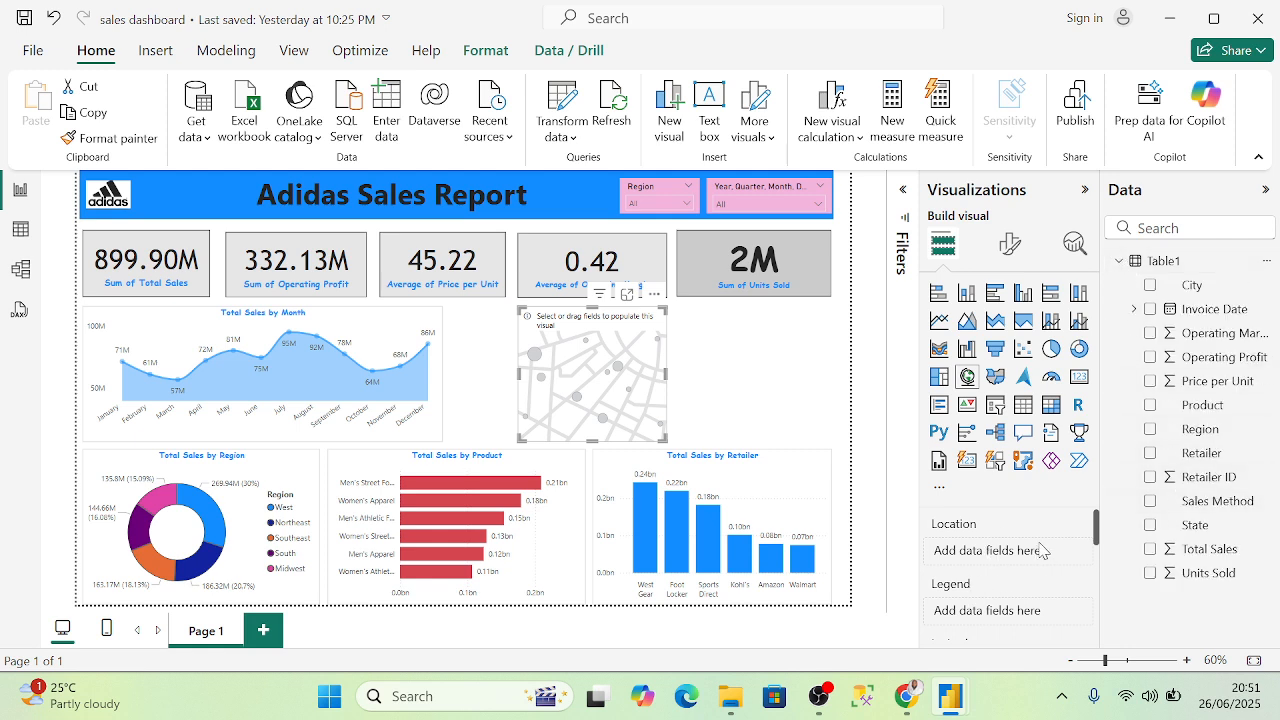
drag(1192, 525, 973, 560)
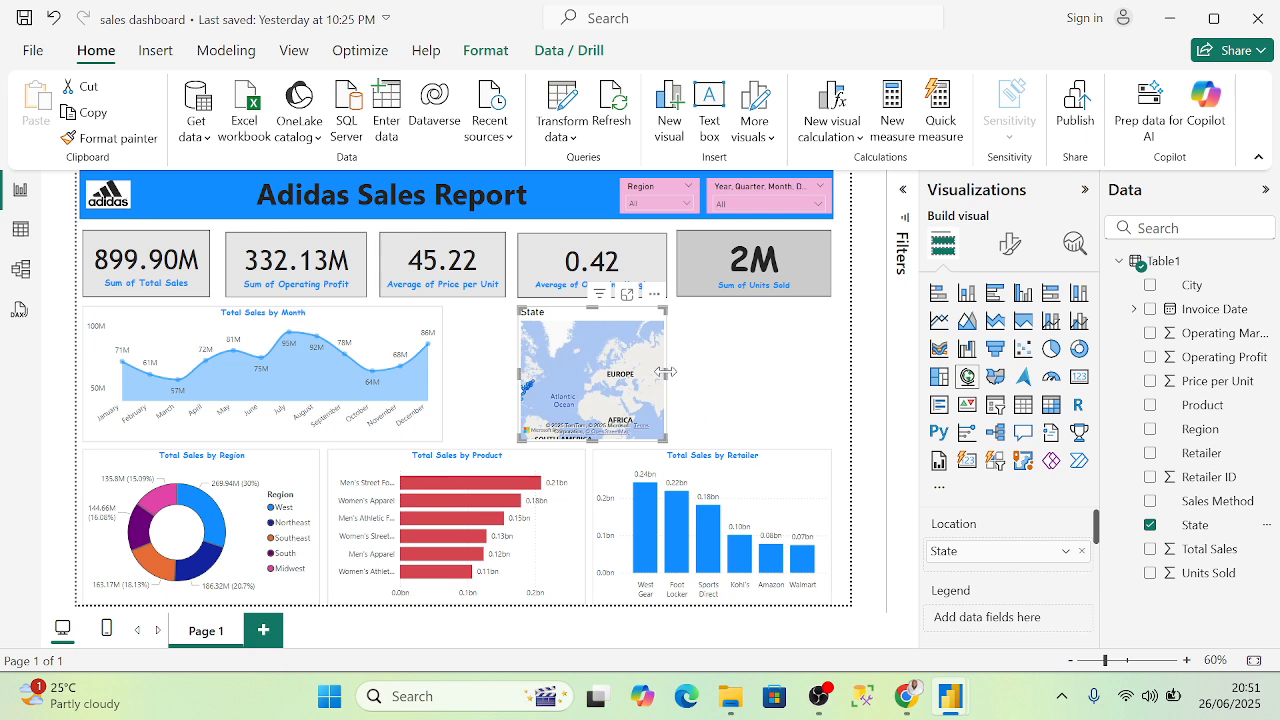
- Widen the new map visual toward the left to show North America
drag(665, 378, 830, 383)
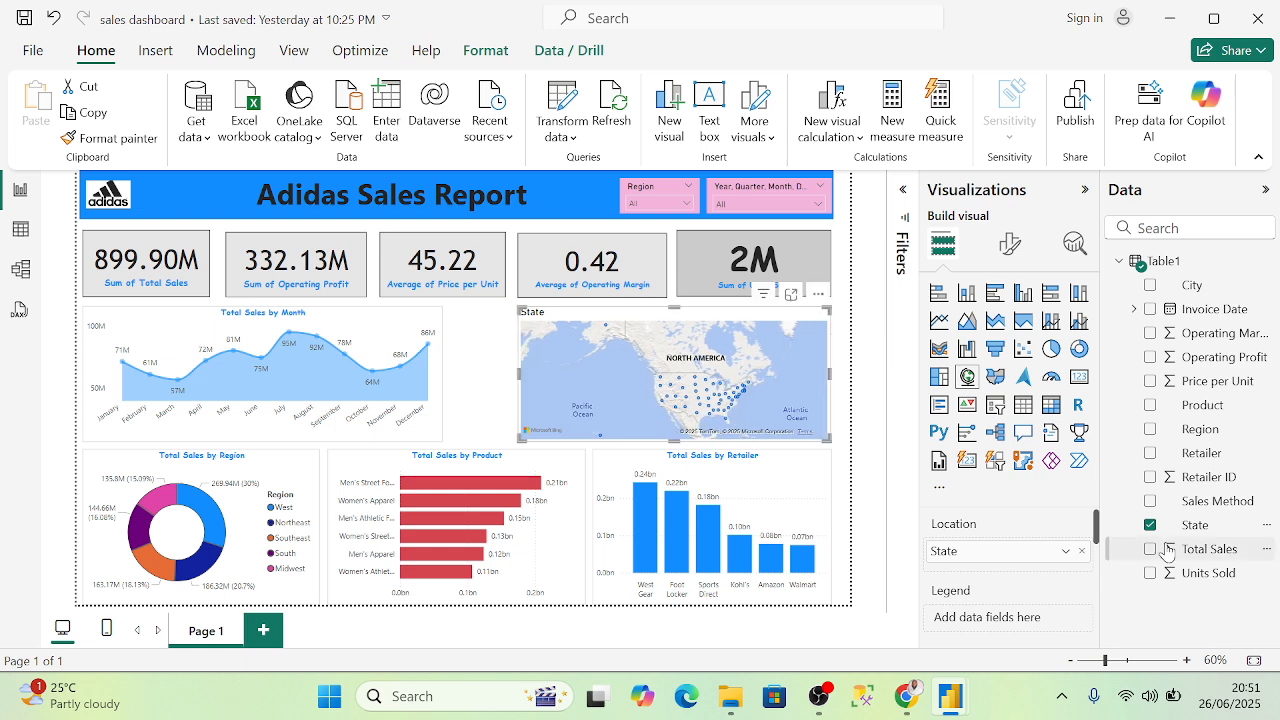
scroll(1015, 560, down, 5)
scroll(1015, 563, up, 1)
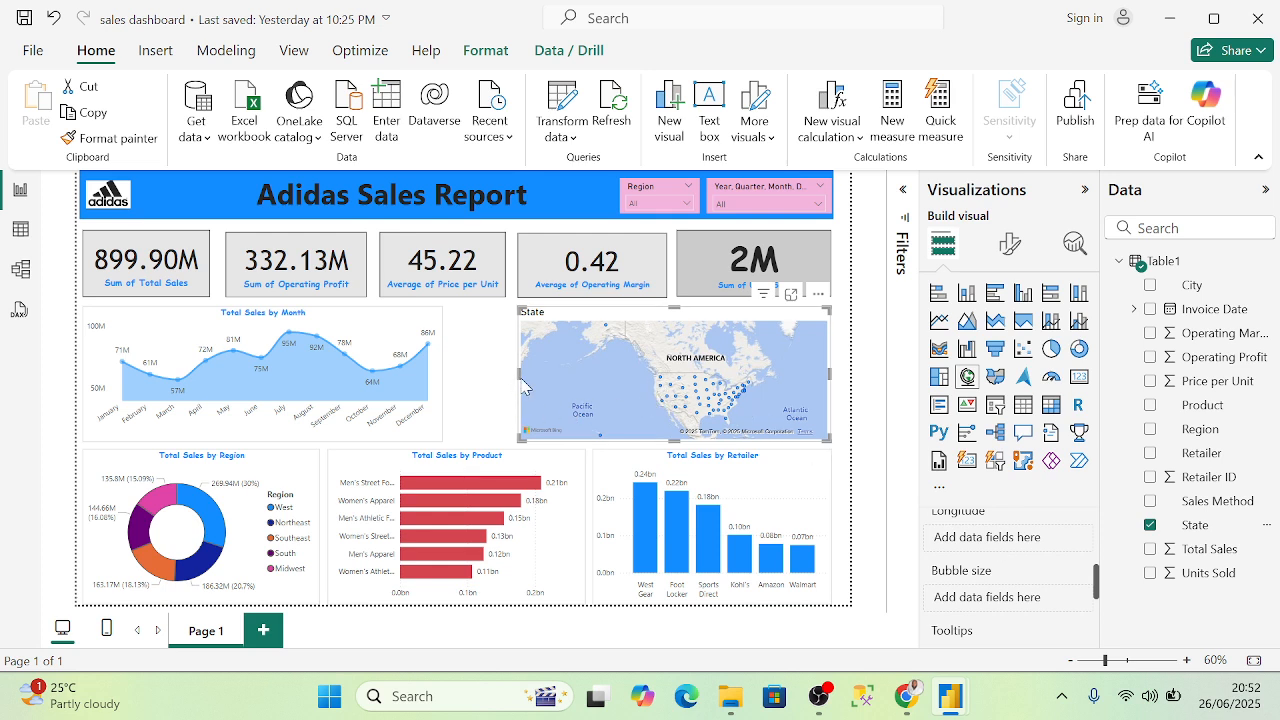
drag(519, 375, 460, 381)
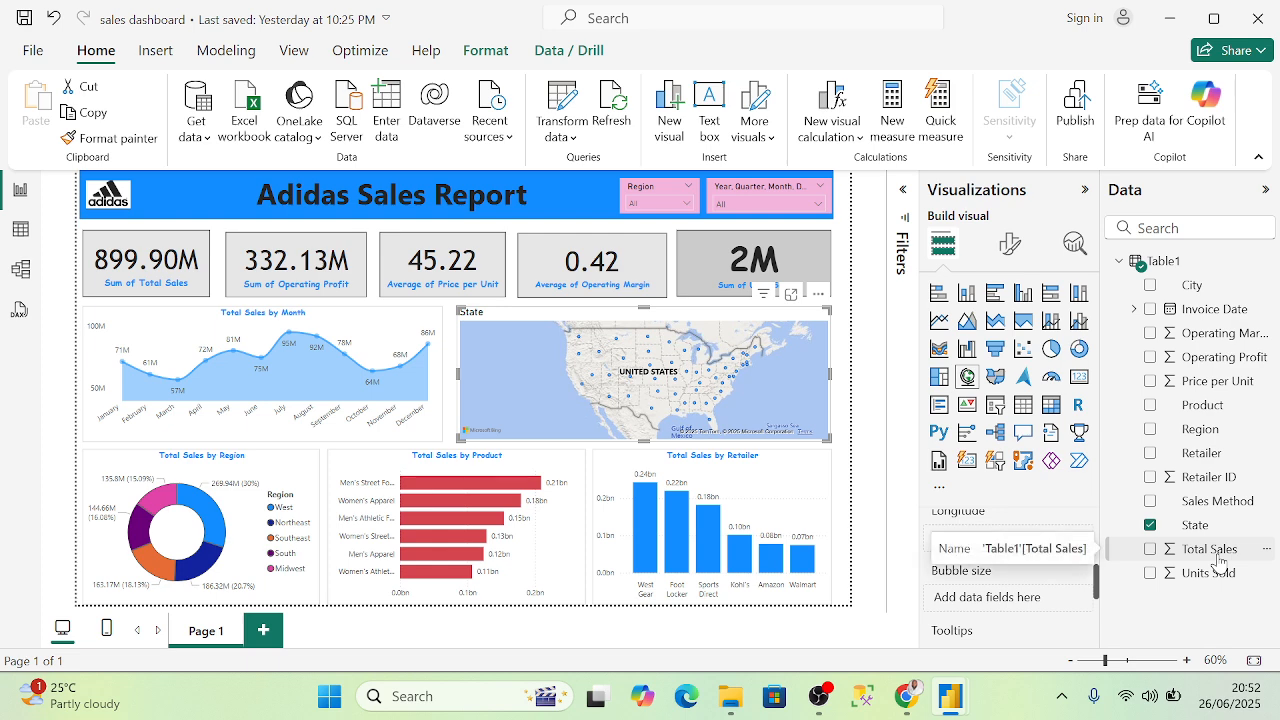
- Put Total Sales into the map's Bubble size well
drag(1214, 557, 1016, 600)
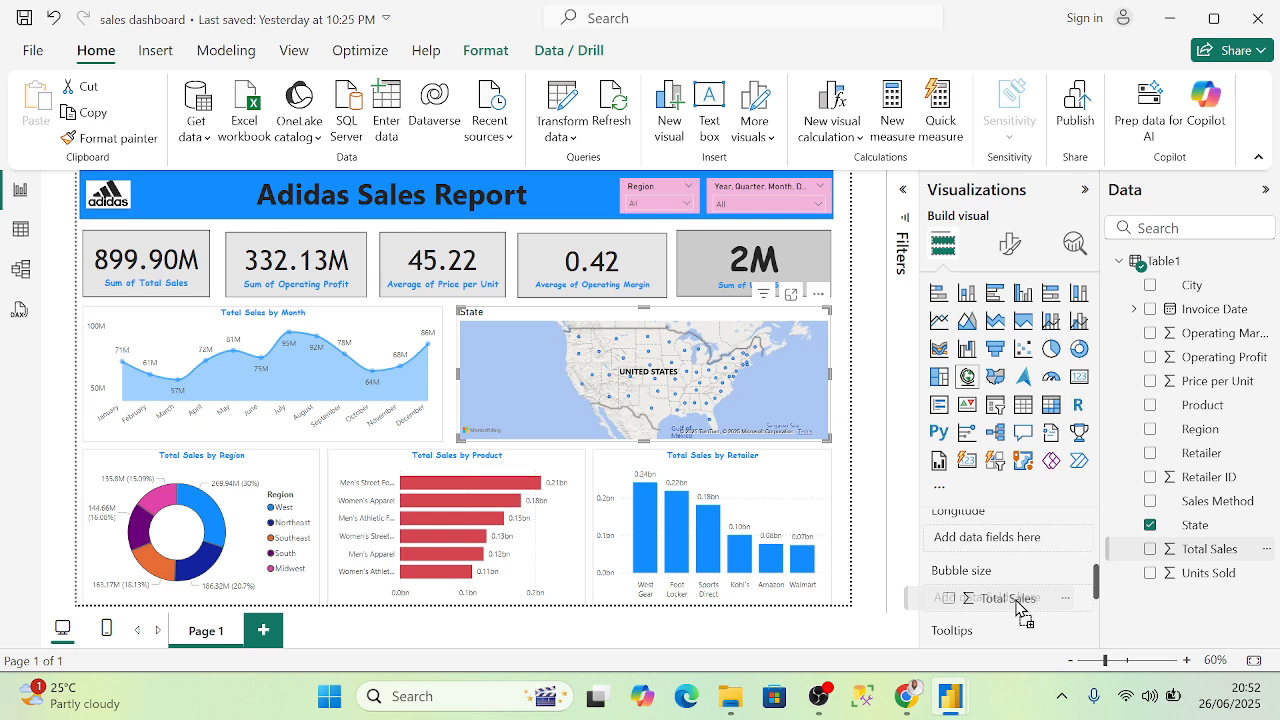
drag(1016, 602, 1015, 605)
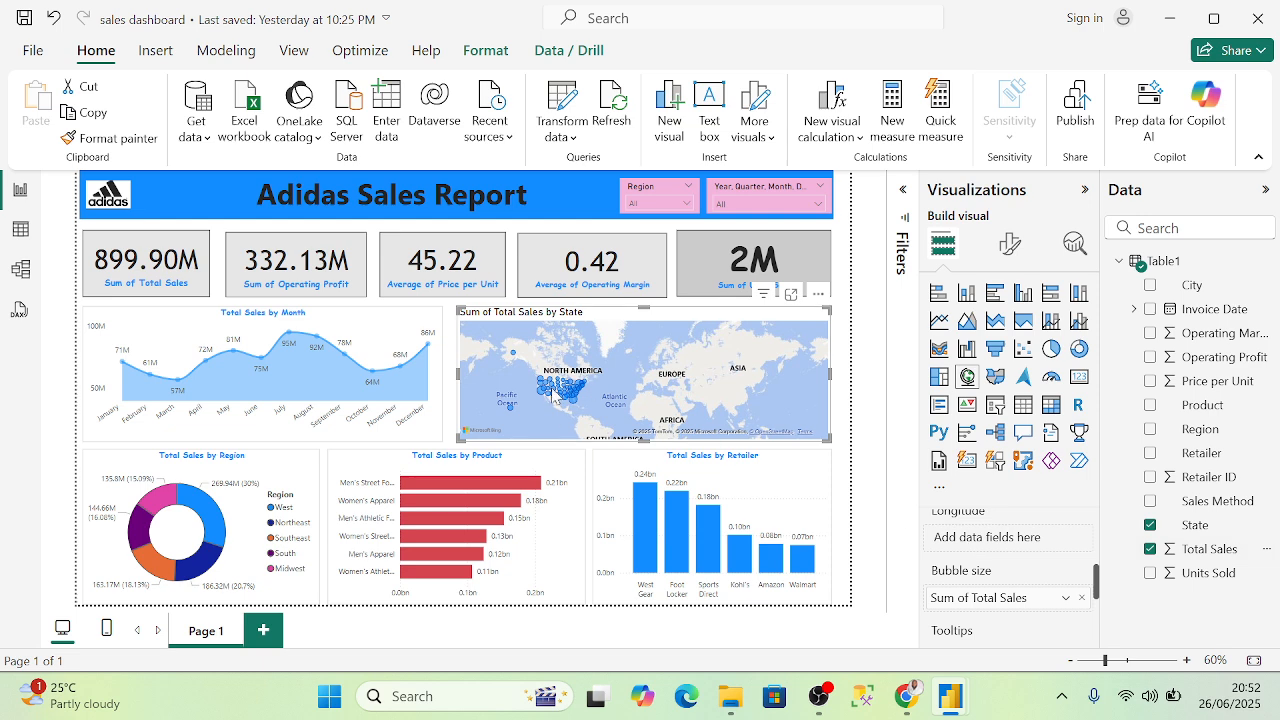
scroll(578, 414, up, 3)
drag(572, 345, 665, 414)
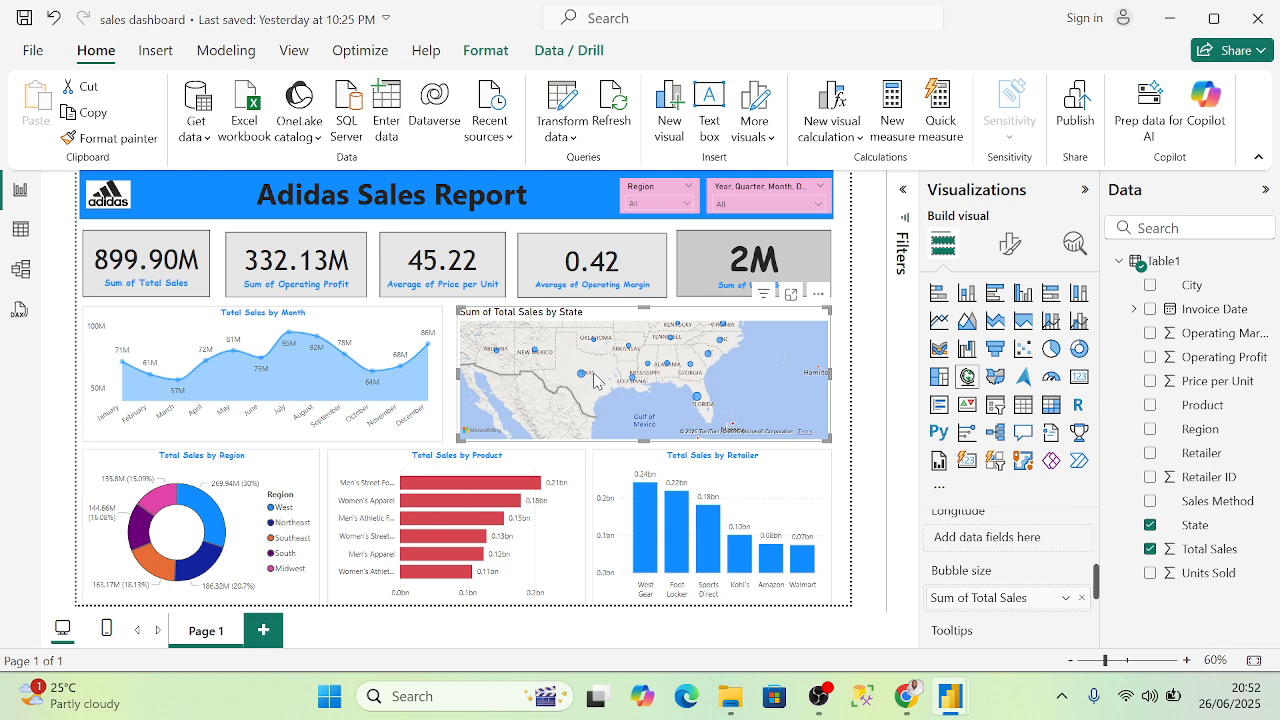
scroll(594, 373, up, 1)
scroll(669, 371, down, 1)
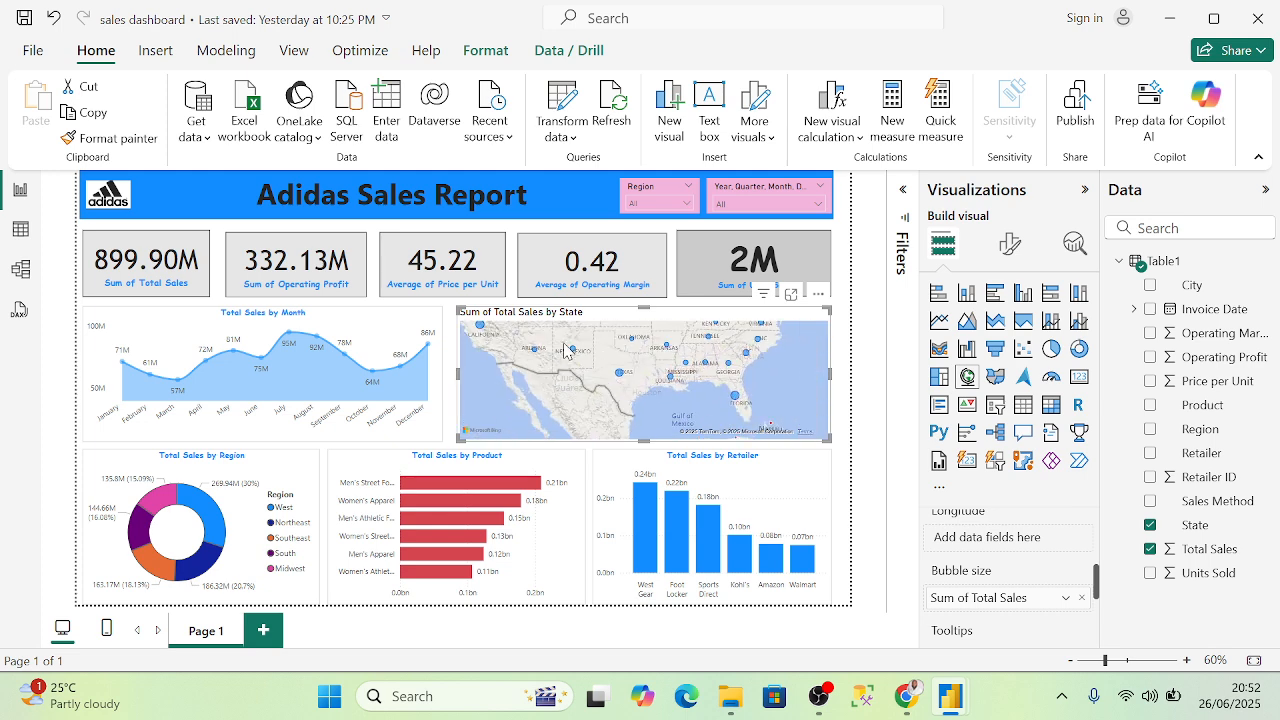
scroll(576, 348, down, 2)
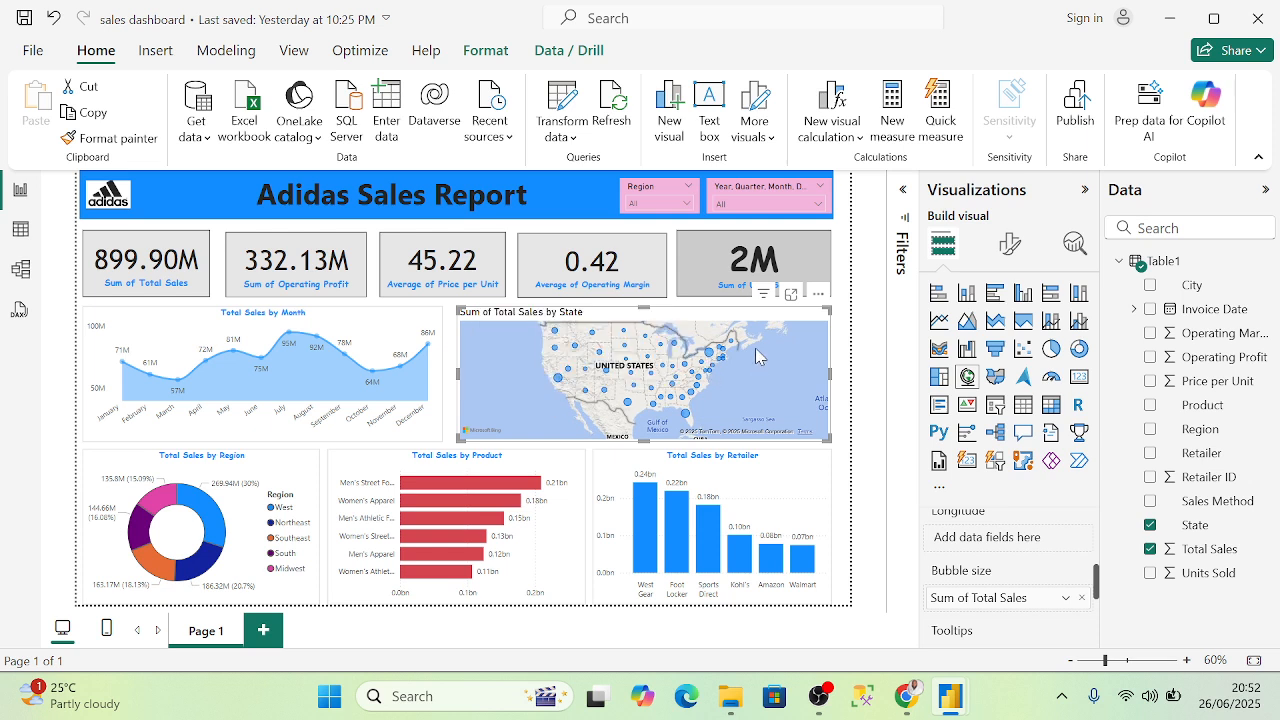
mouse_move(711, 356)
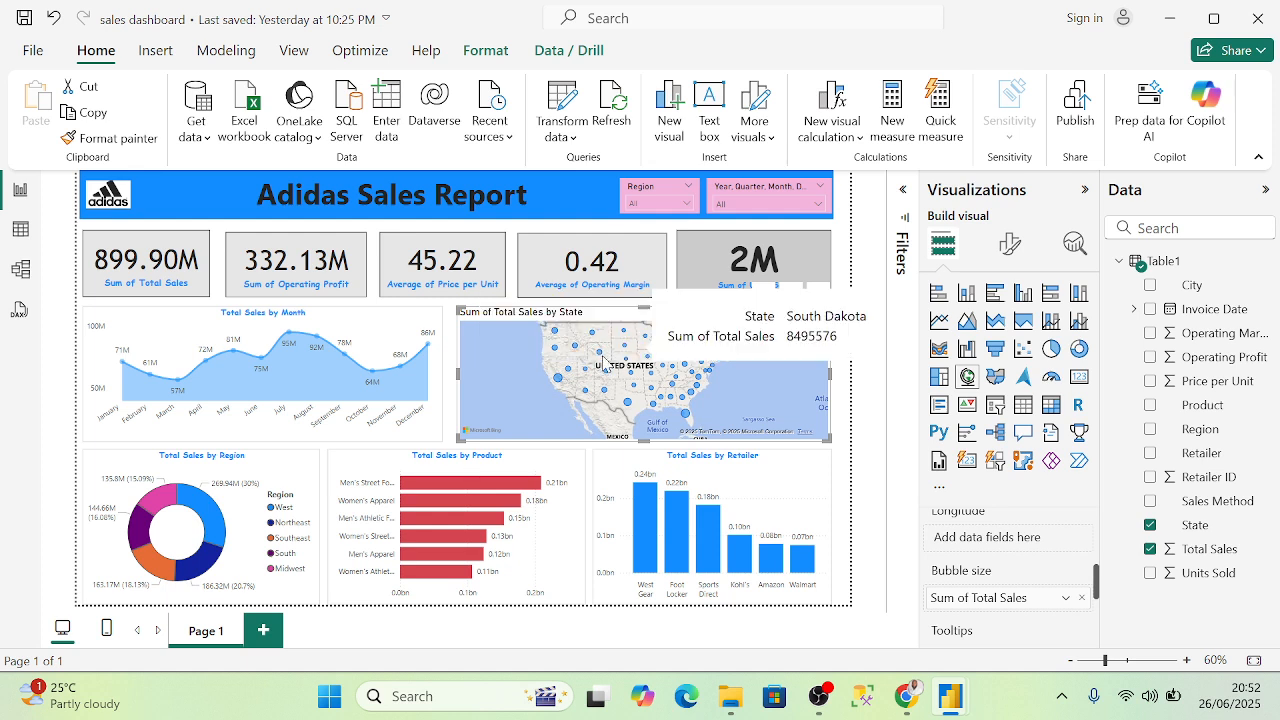
mouse_move(557, 385)
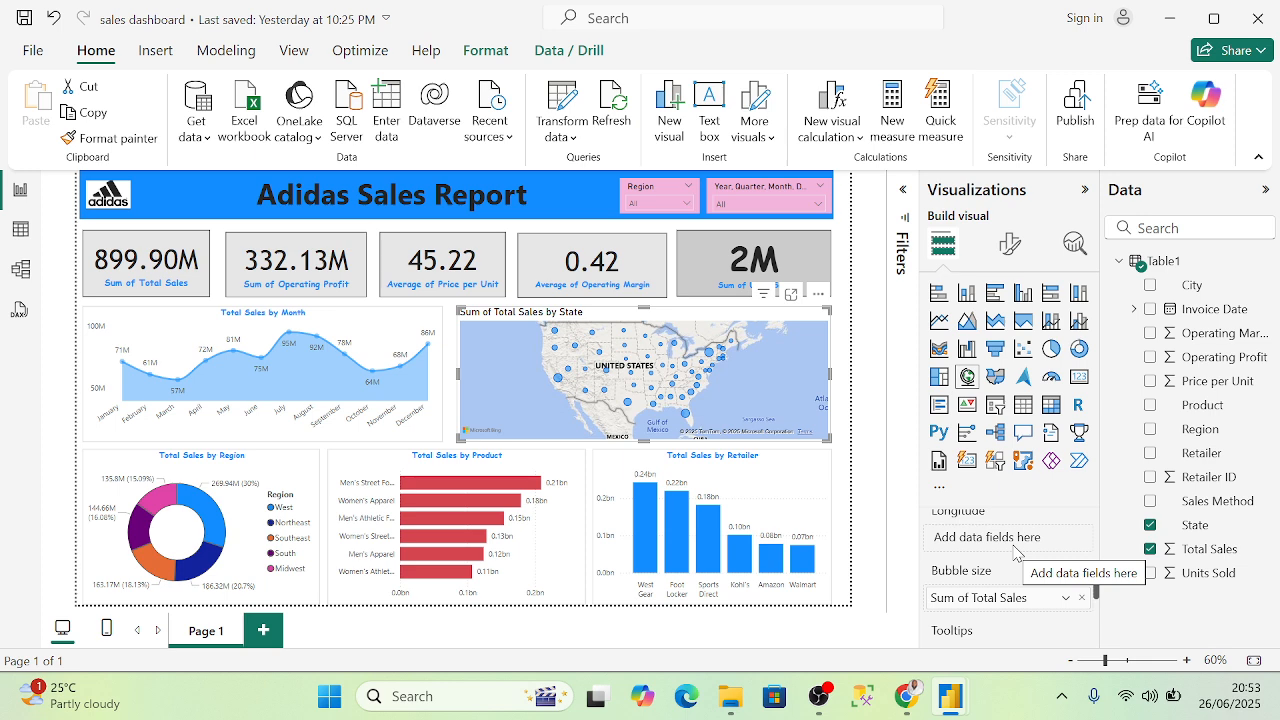
scroll(1015, 552, up, 3)
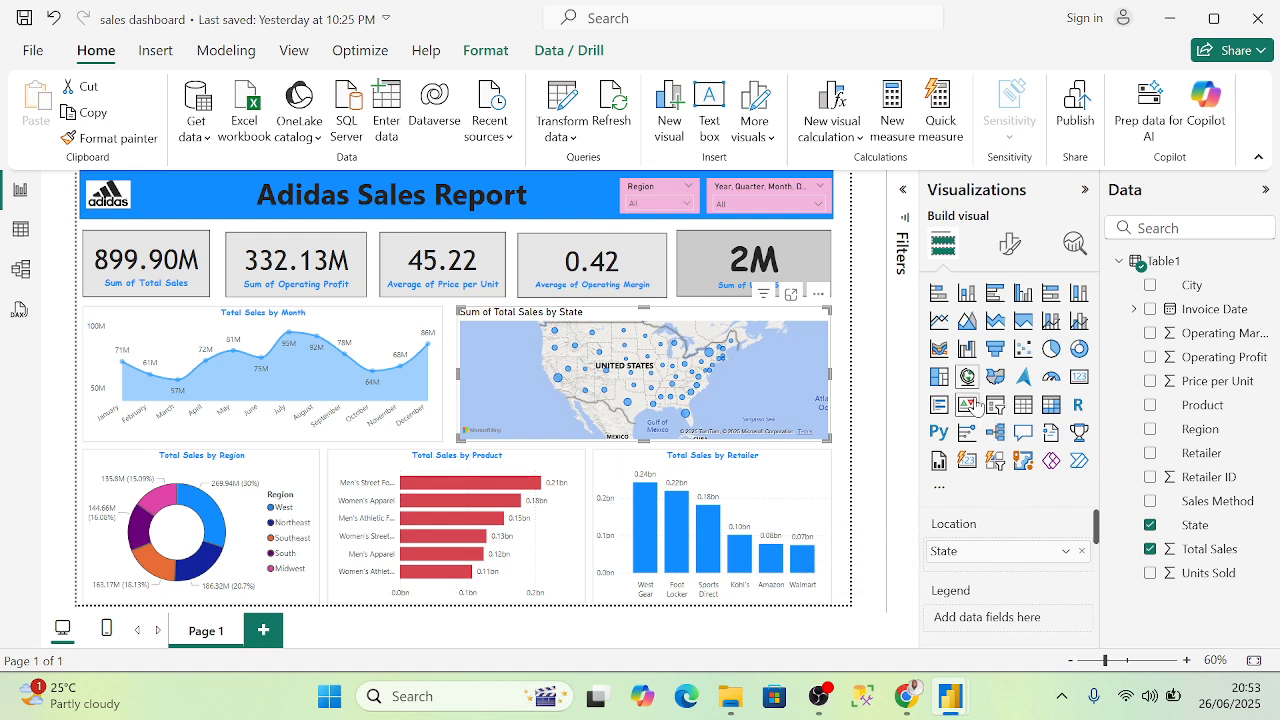
scroll(1040, 543, down, 3)
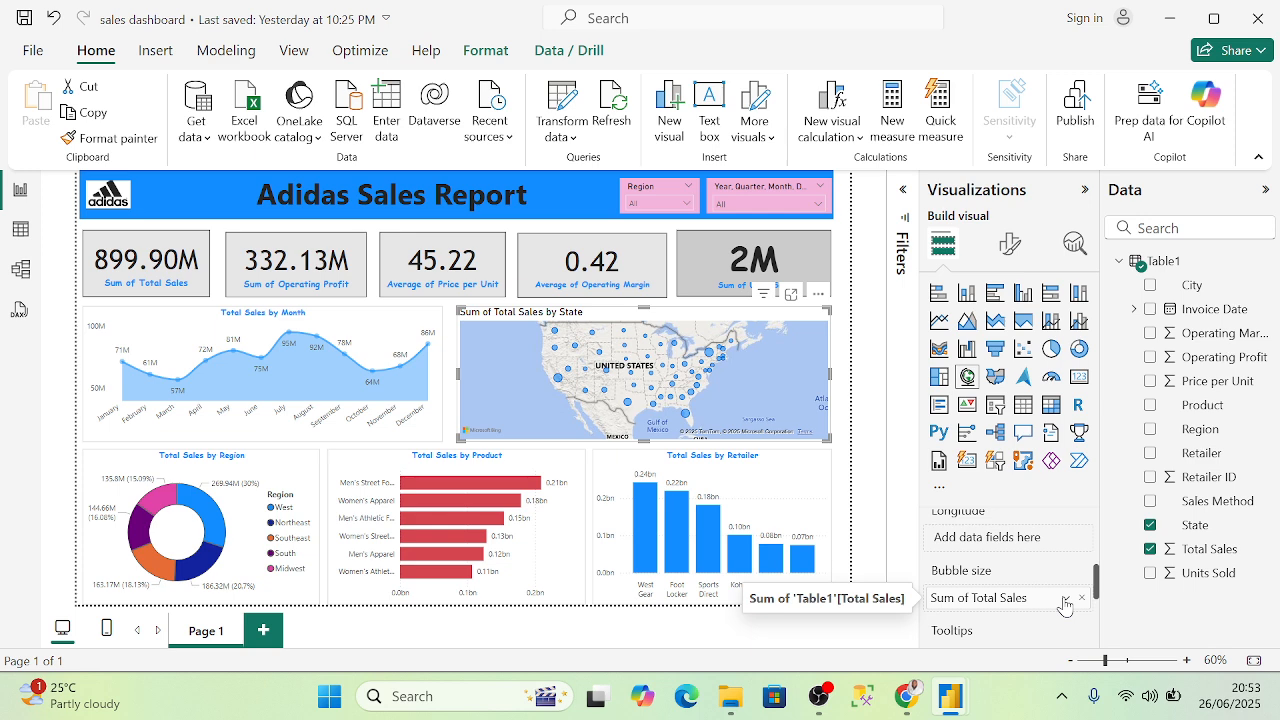
click(1067, 601)
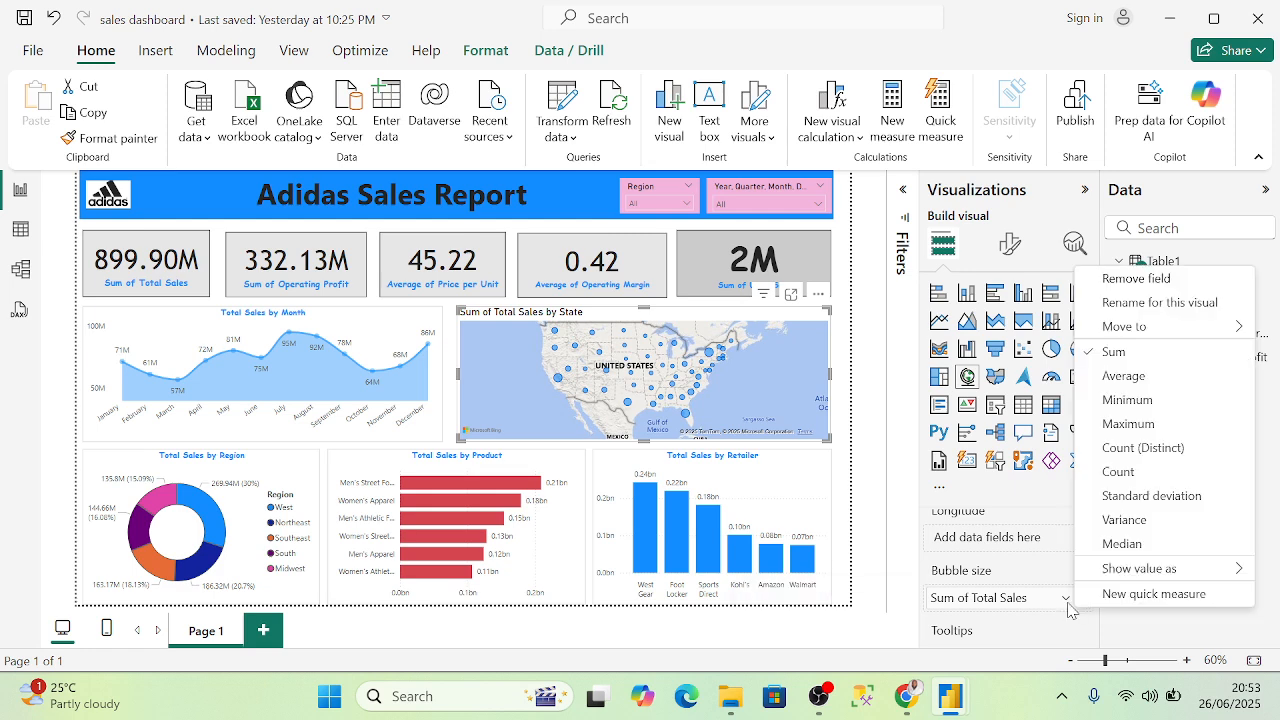
click(1067, 603)
click(1066, 603)
click(1067, 603)
click(1066, 603)
click(1138, 473)
scroll(584, 397, up, 2)
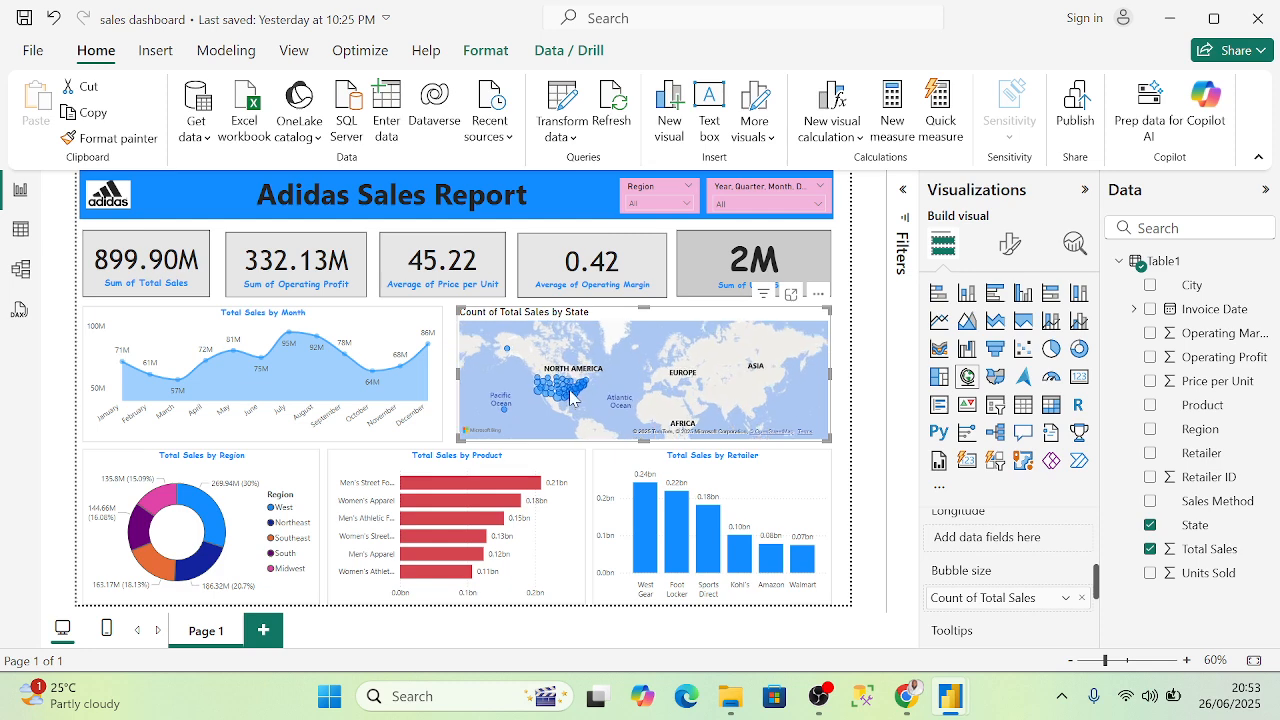
scroll(584, 397, up, 4)
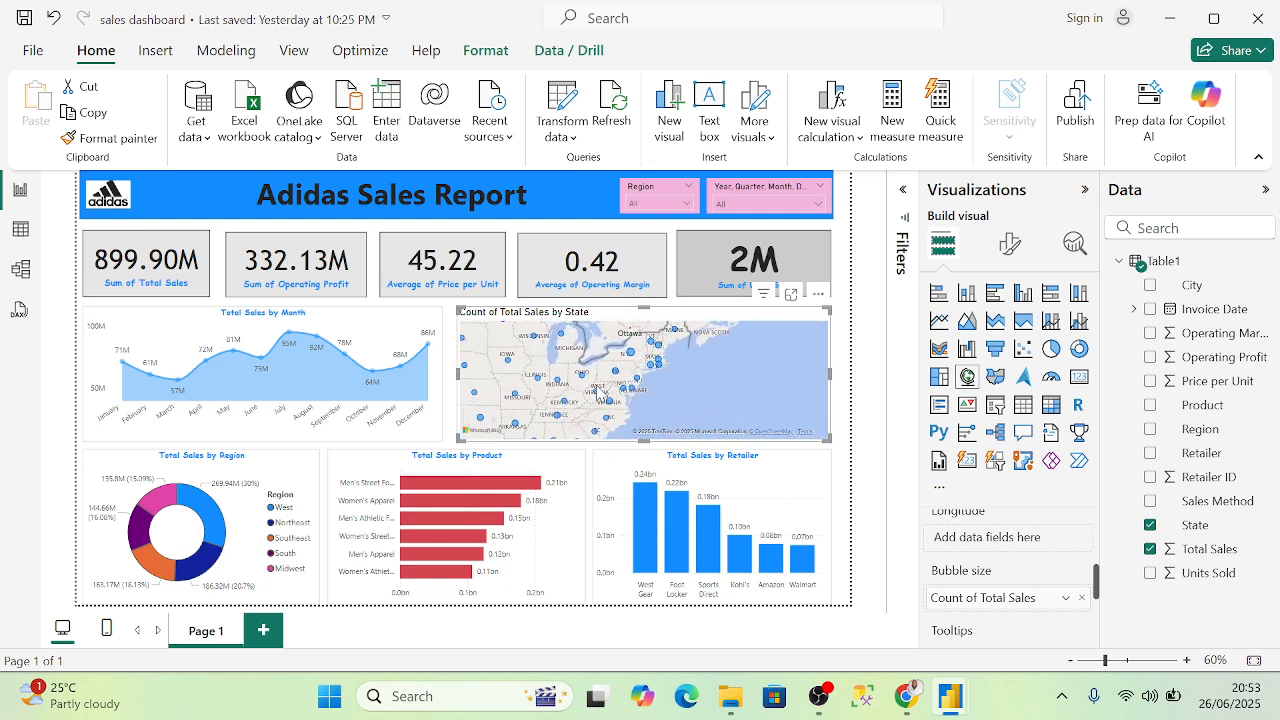
scroll(695, 383, down, 5)
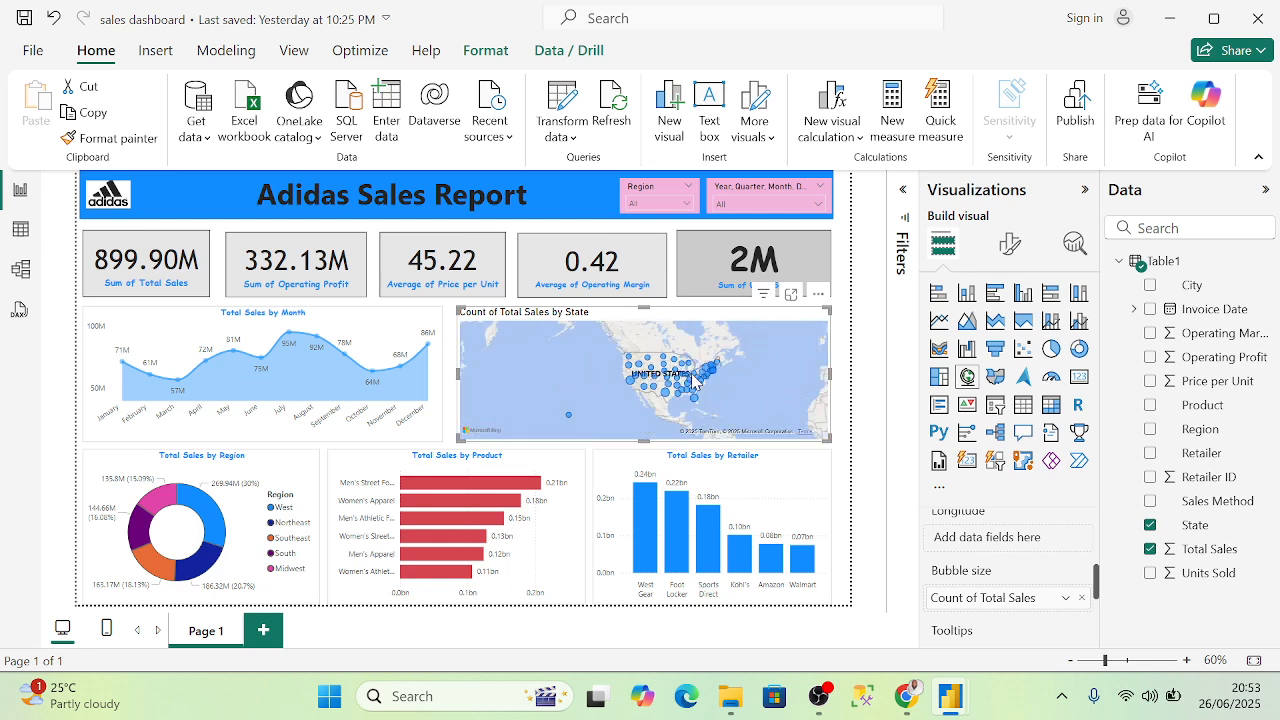
click(1066, 598)
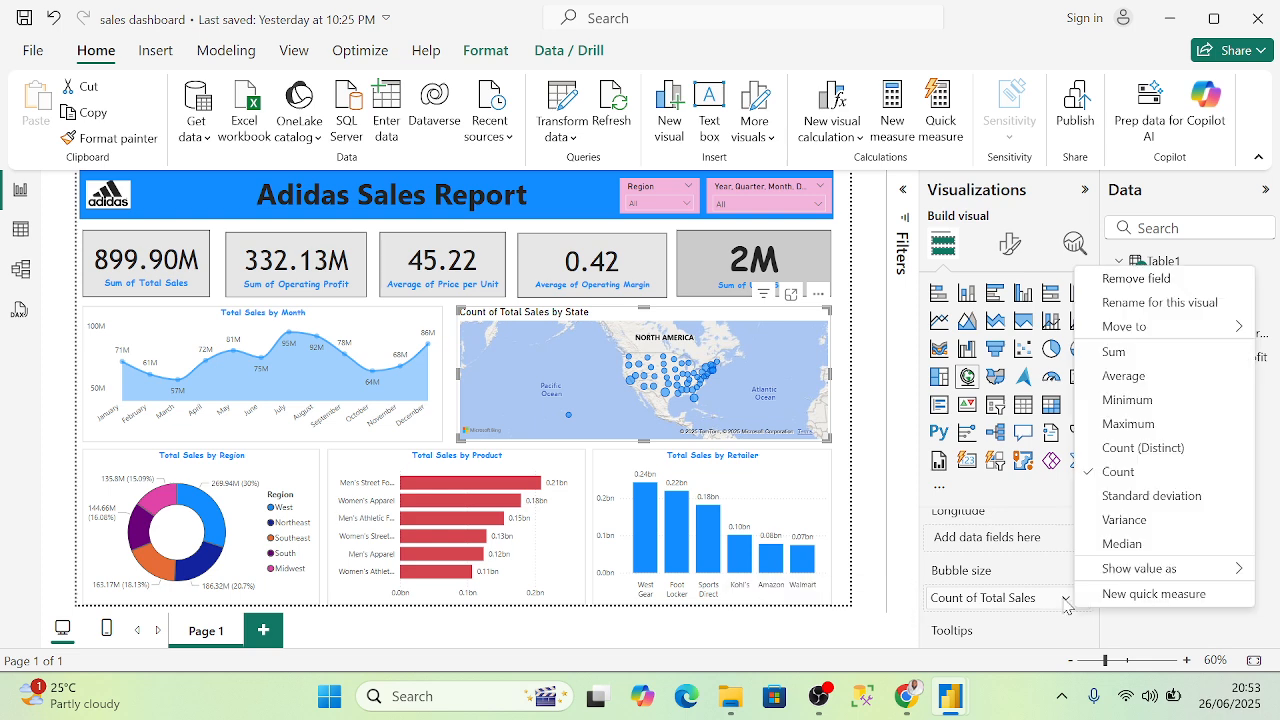
click(1132, 356)
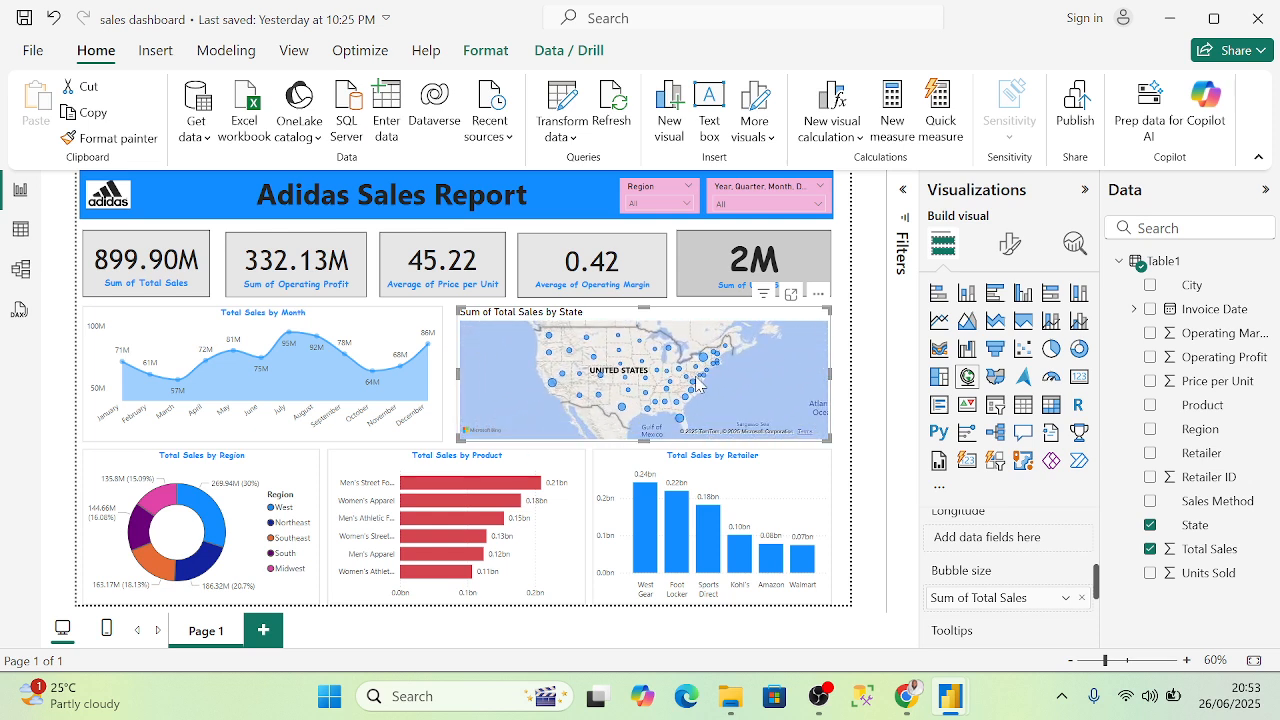
scroll(698, 378, down, 1)
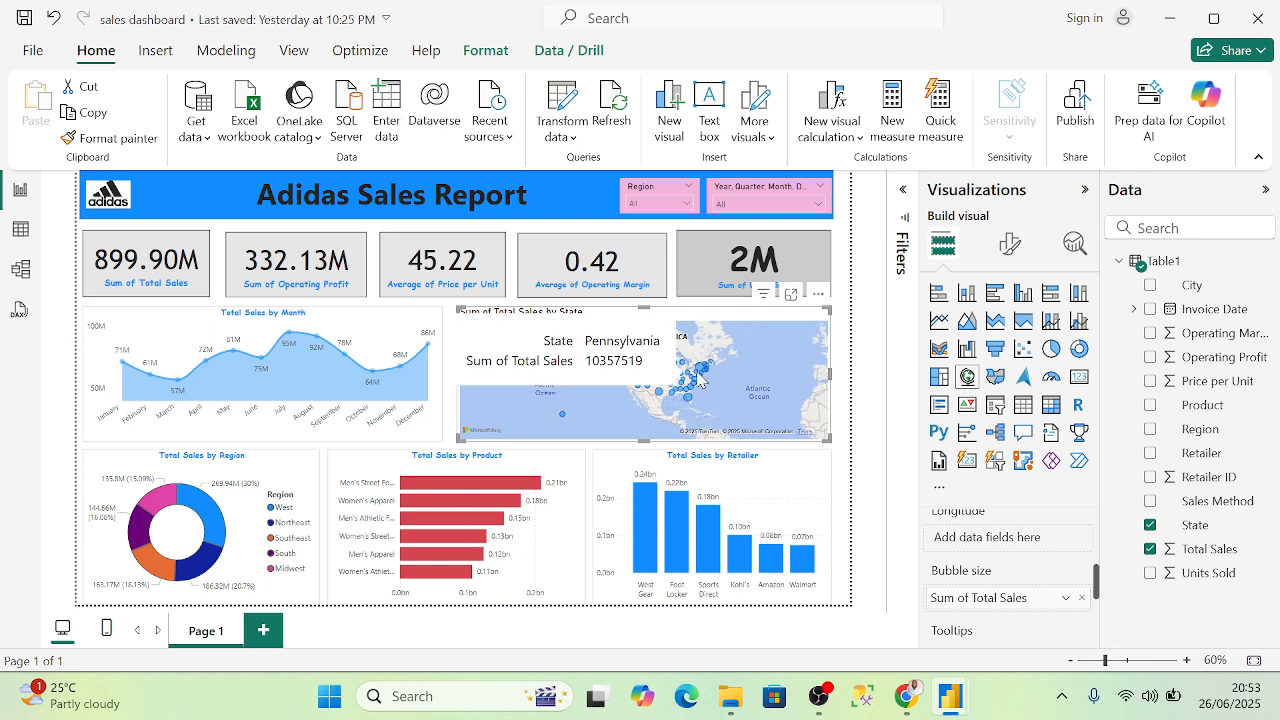
scroll(712, 388, up, 1)
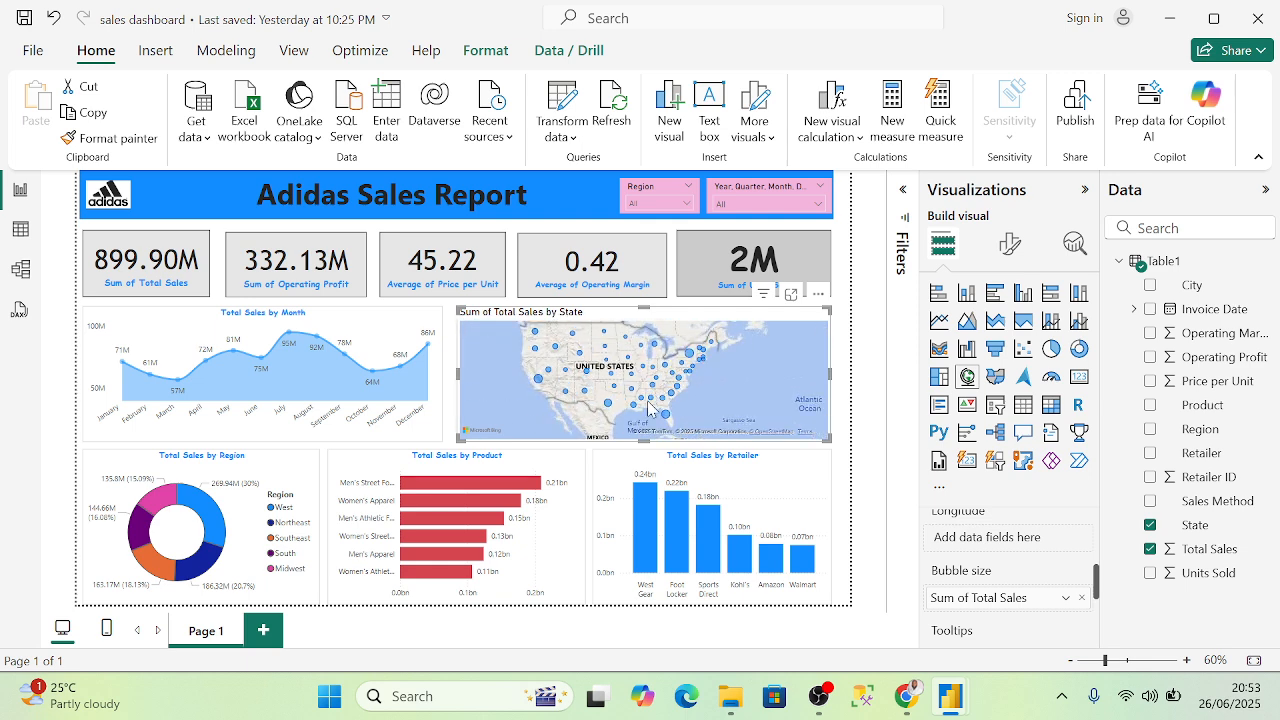
scroll(1003, 555, down, 2)
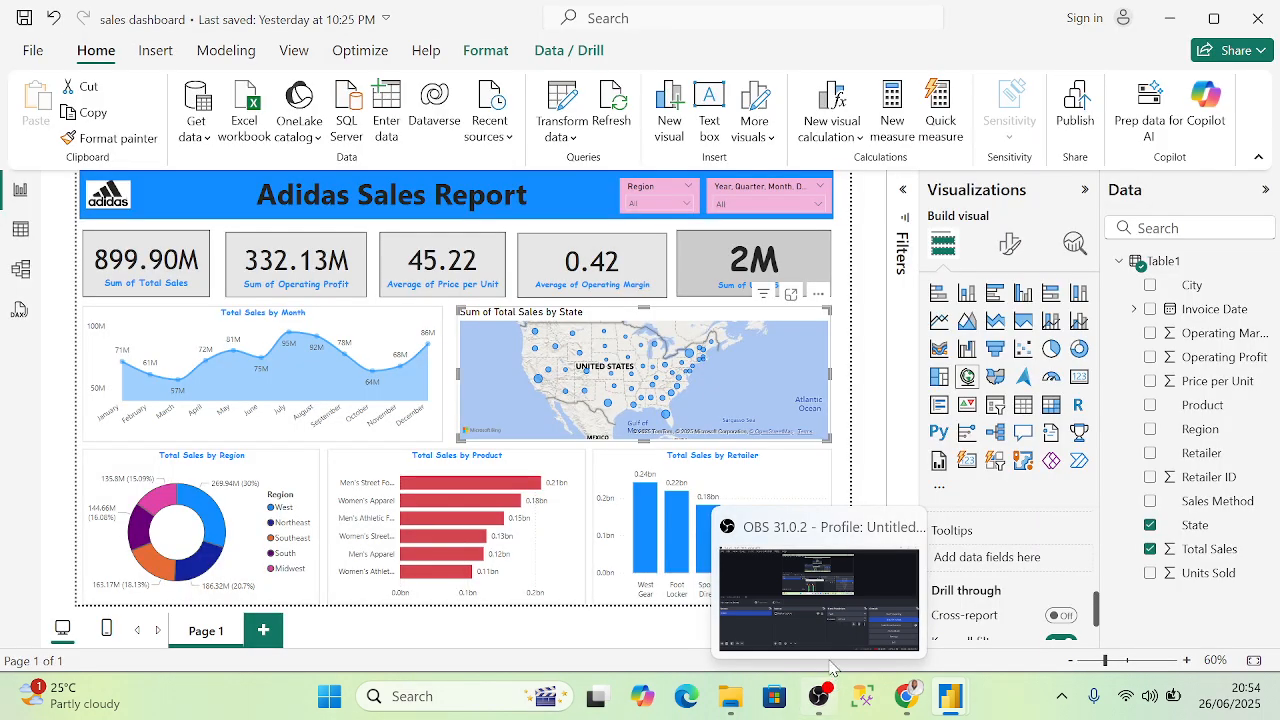
- Stop presenting in the Meet call so the other participant's Power BI dashboard appears
click(842, 618)
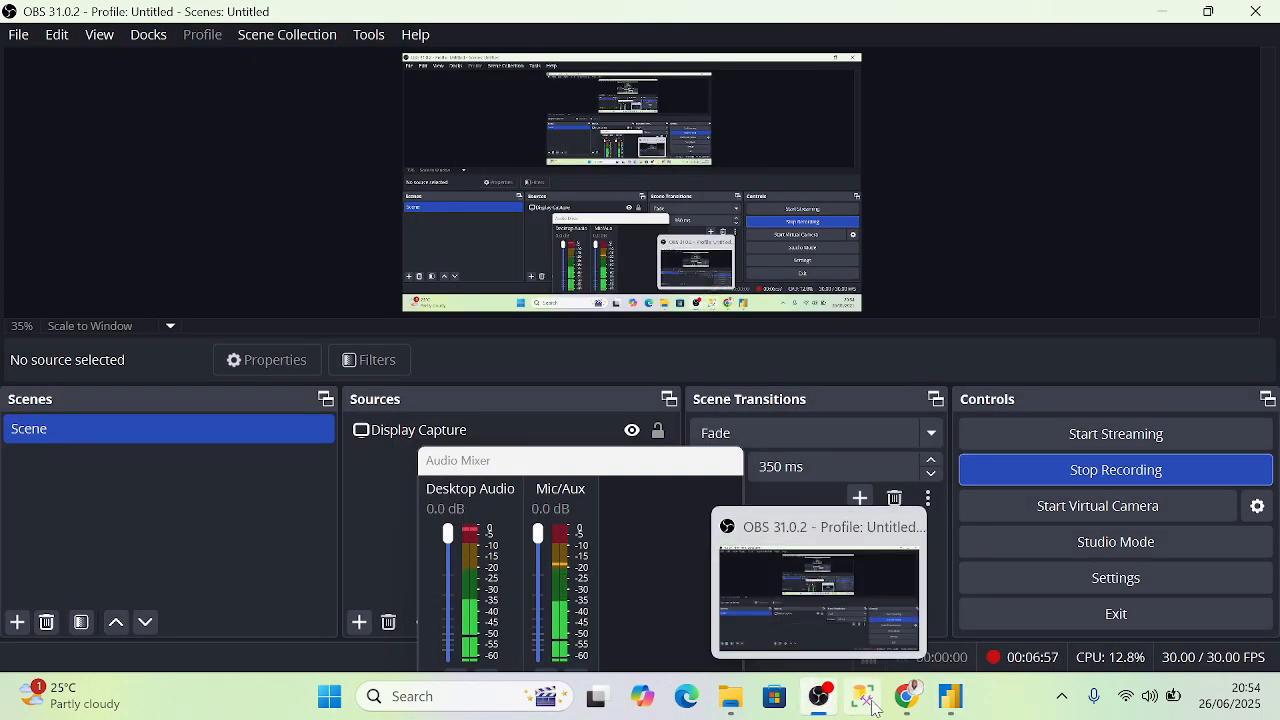
click(604, 562)
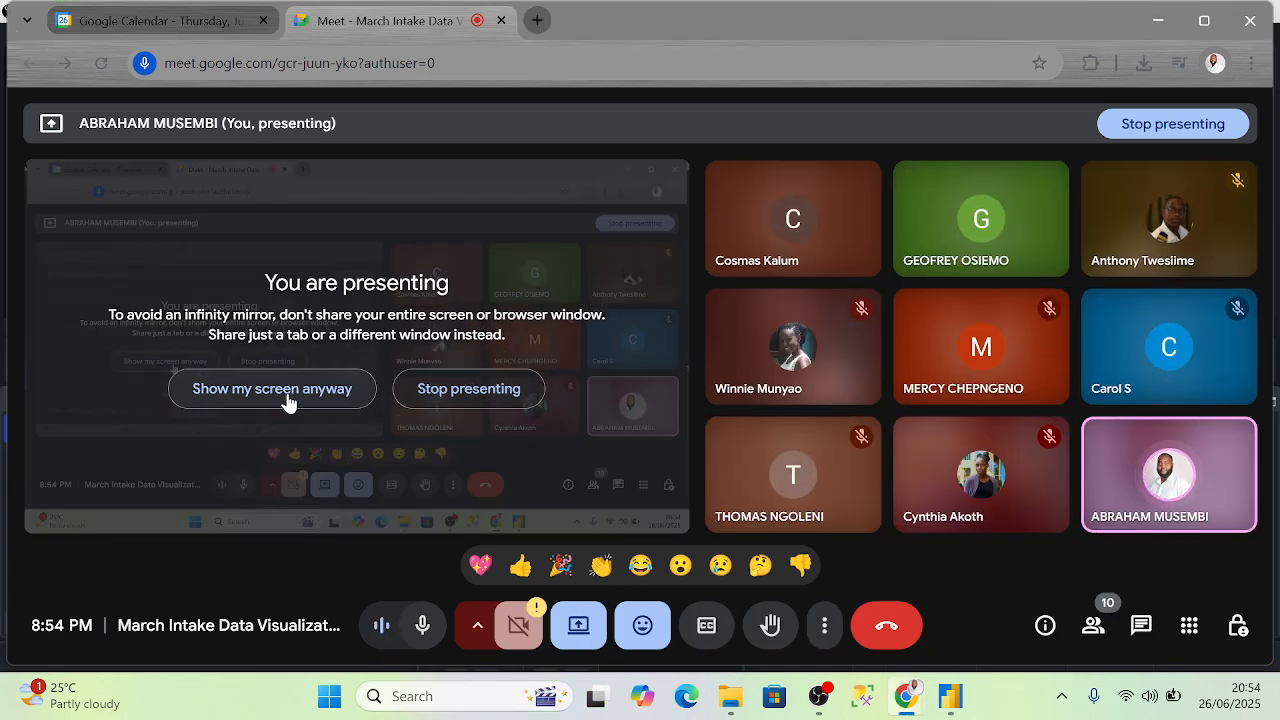
click(445, 393)
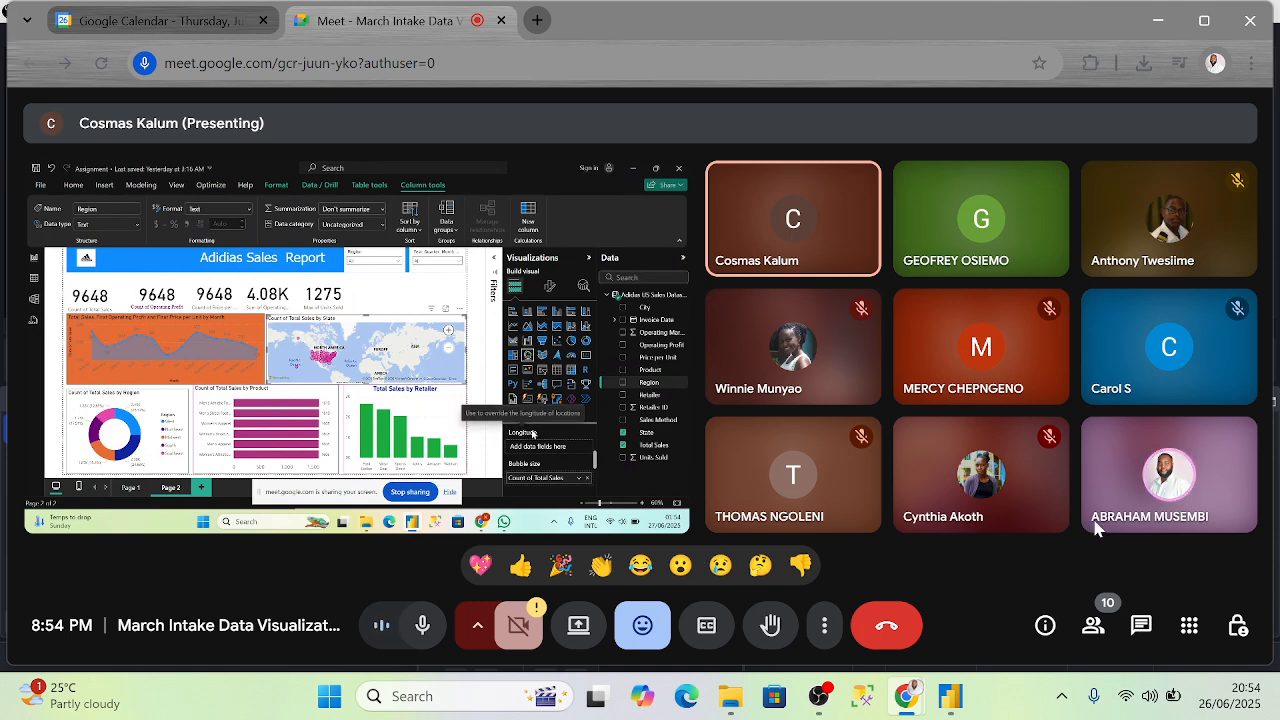
- Open the People panel to check the participants, then close it
click(1094, 628)
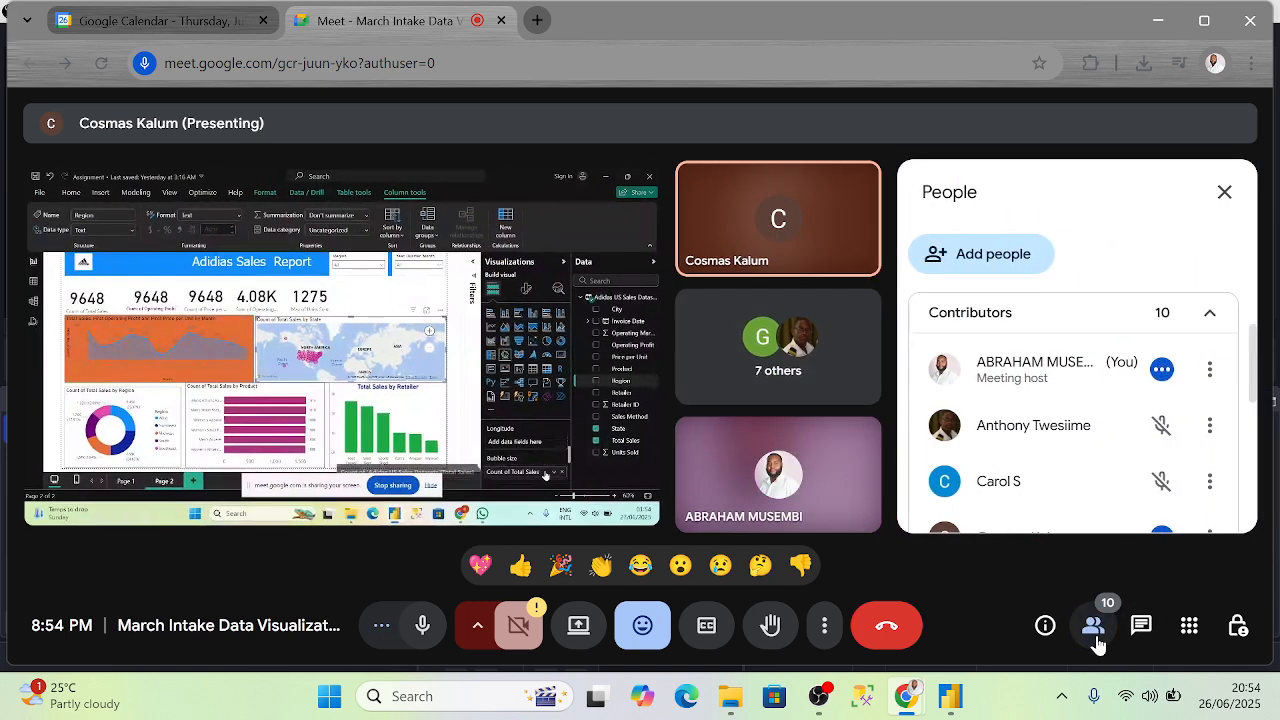
click(1094, 628)
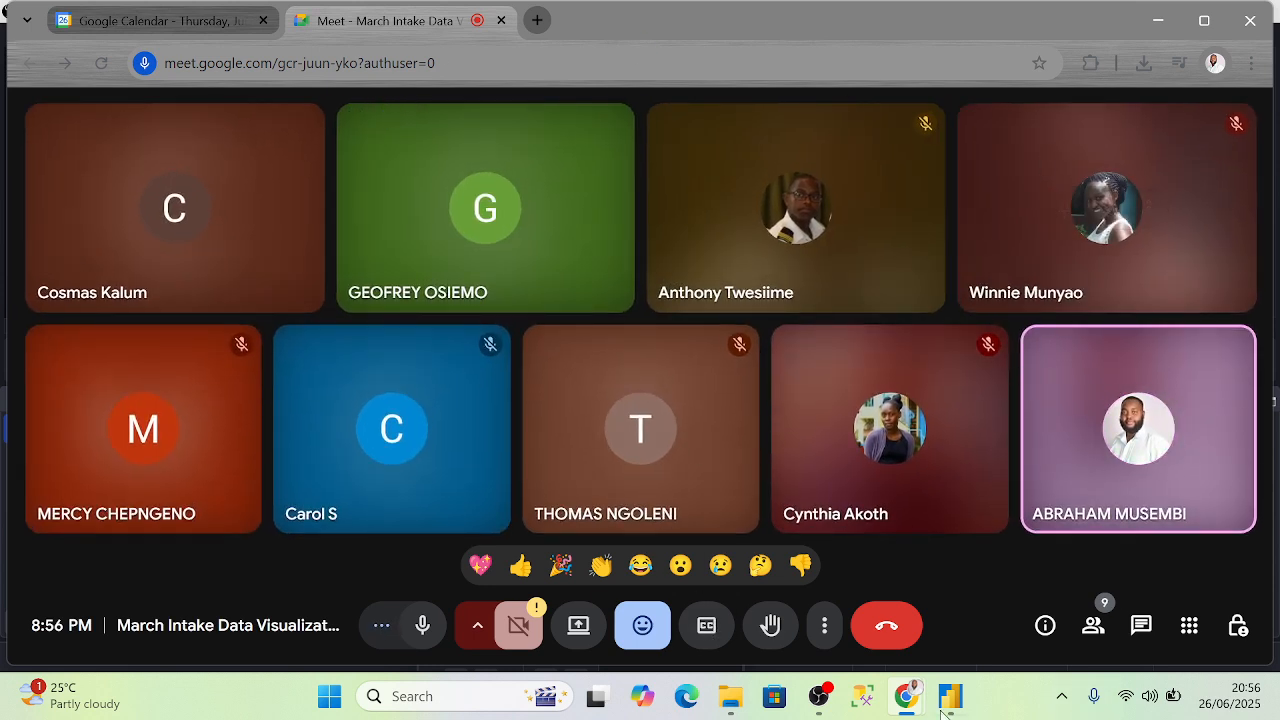
- Present the Entire Screen in Meet and bring the Power BI sales dashboard to the front
click(578, 625)
click(812, 190)
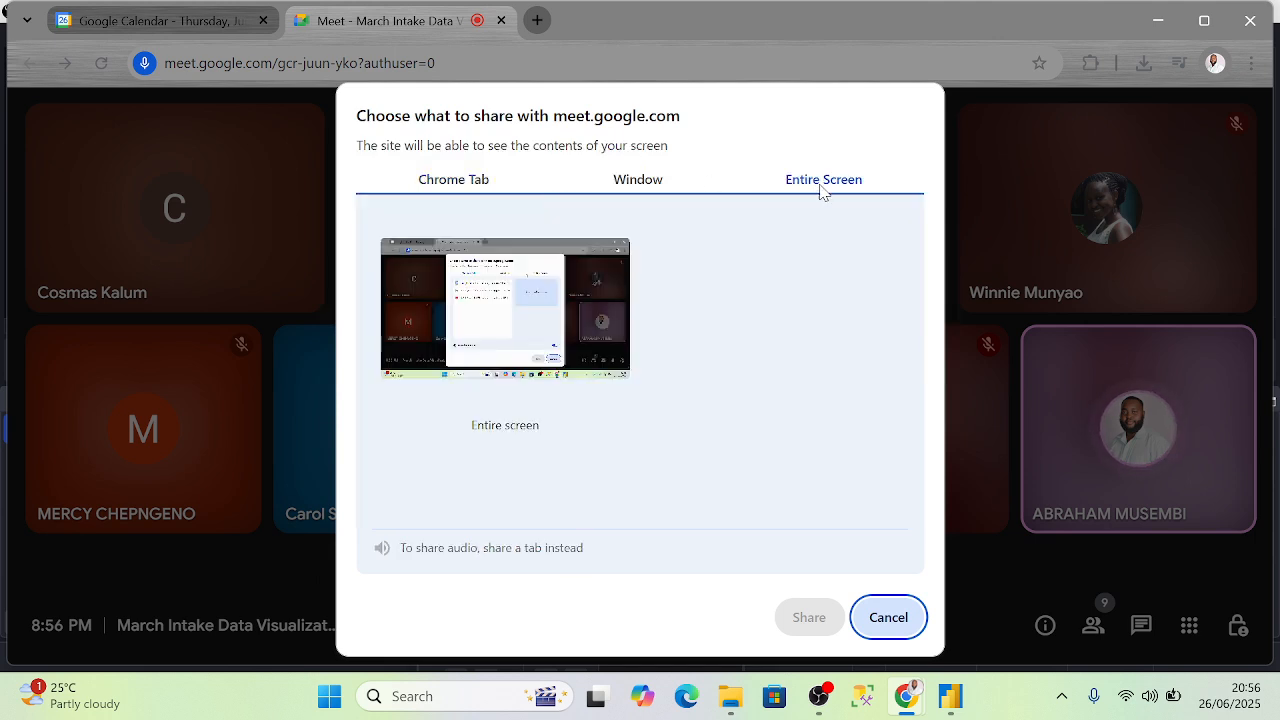
click(600, 410)
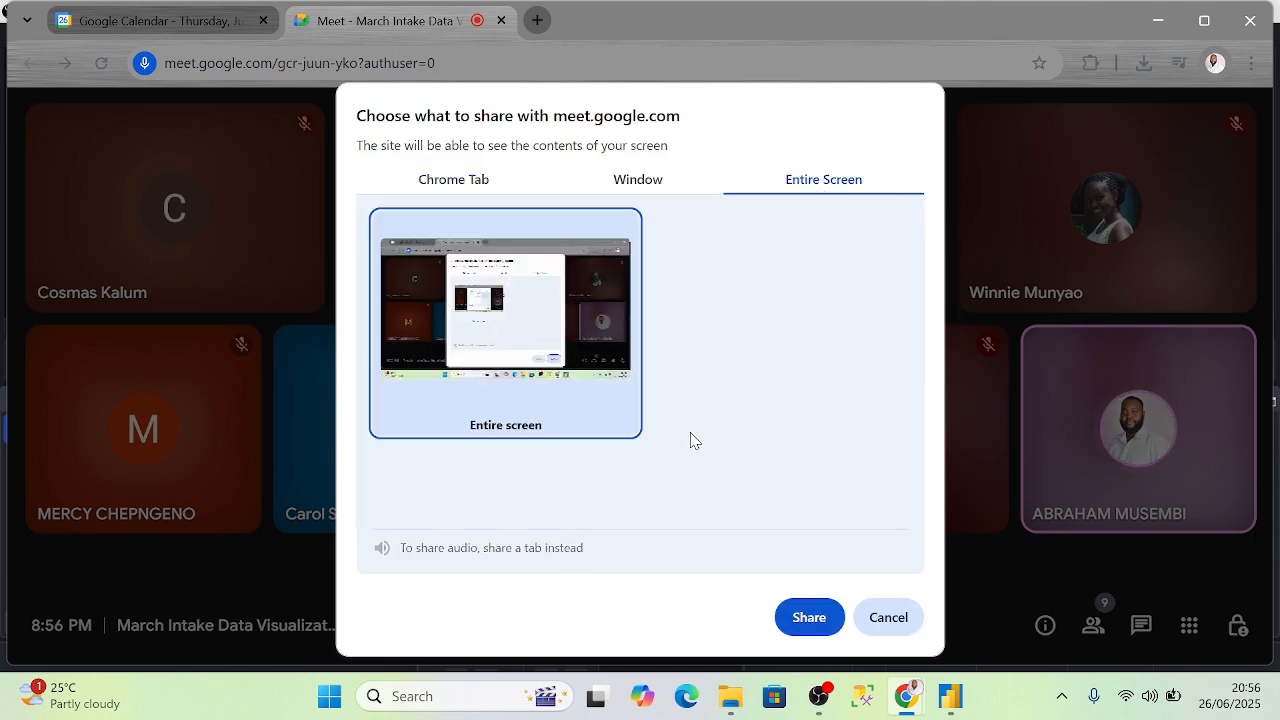
click(809, 617)
mouse_move(952, 706)
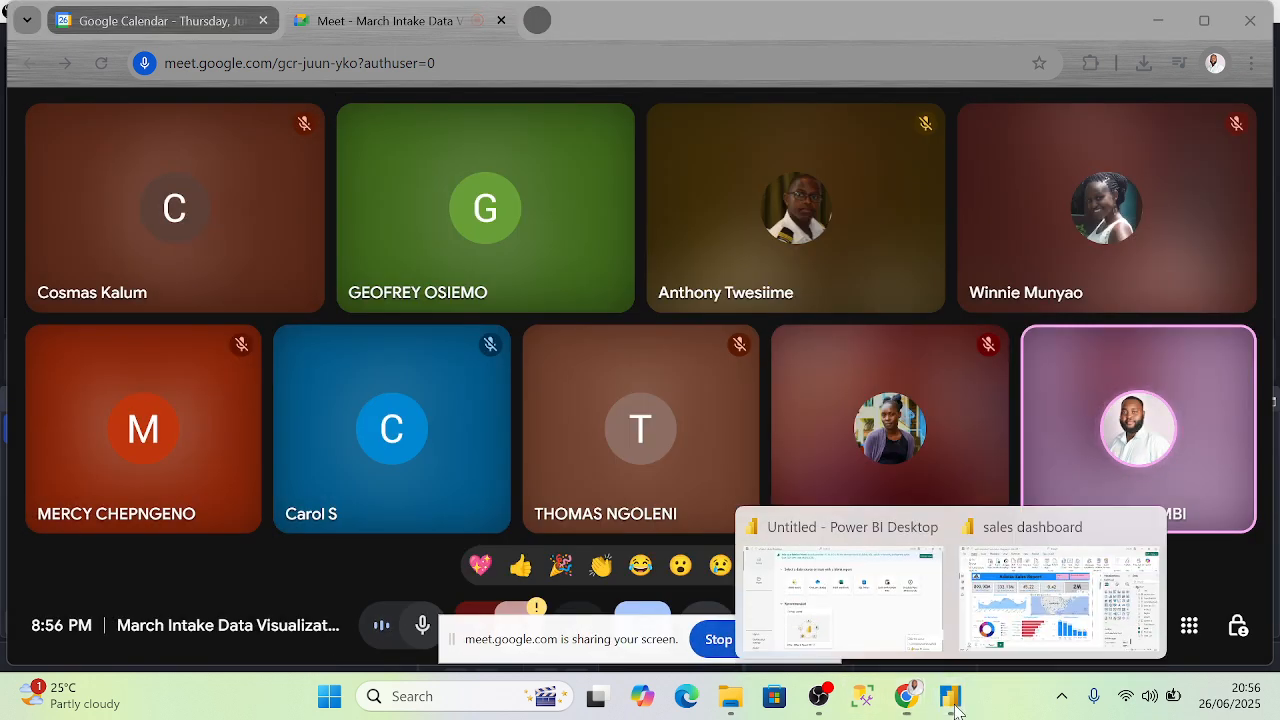
click(1031, 597)
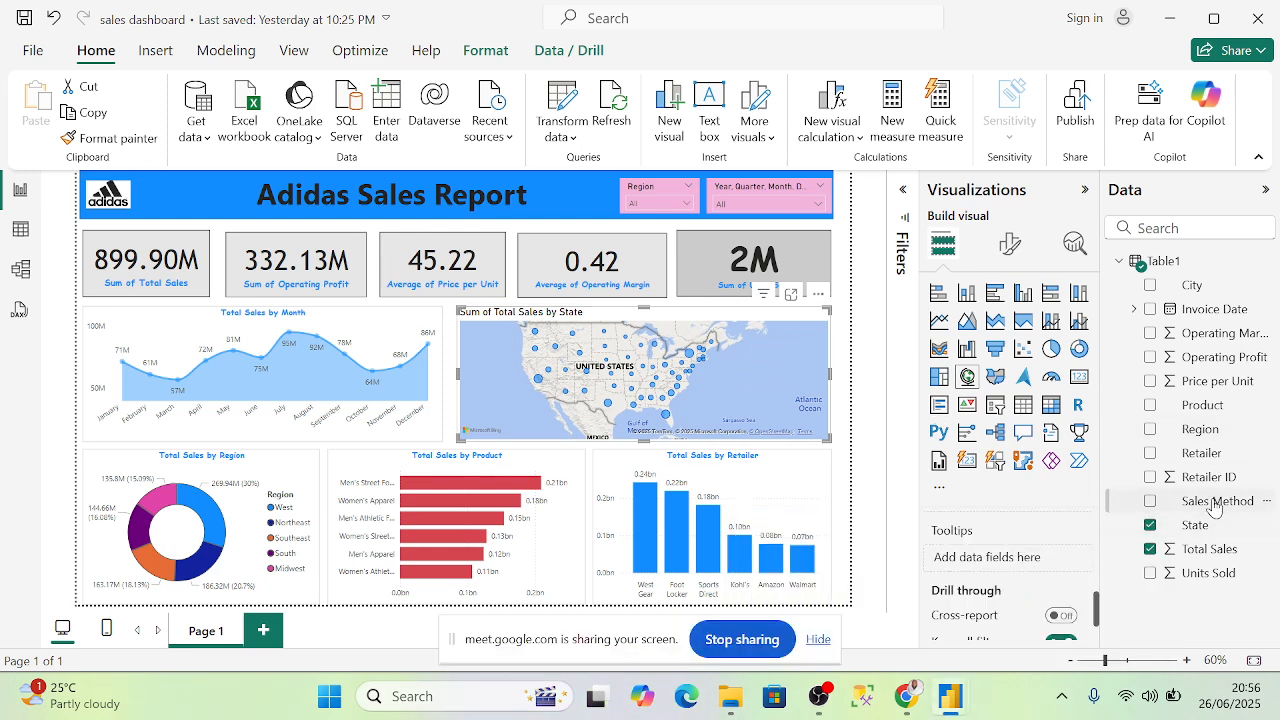
scroll(1068, 525, down, 1)
scroll(1056, 566, up, 4)
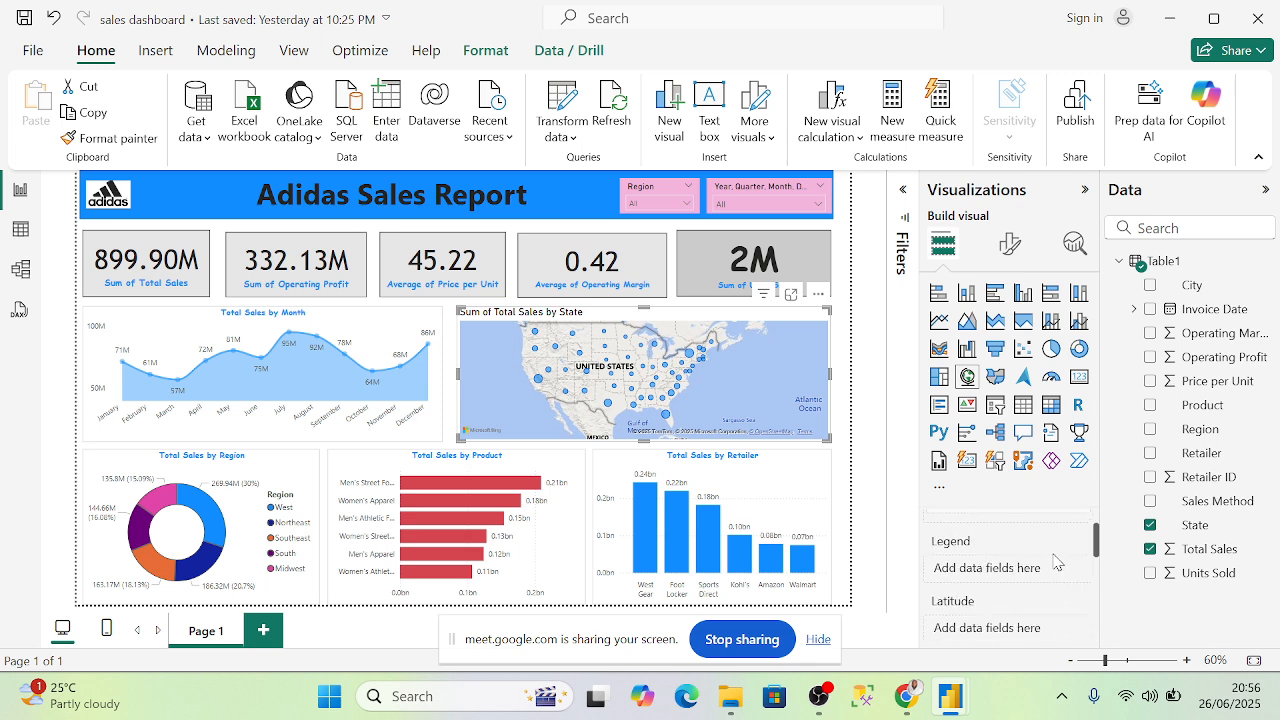
scroll(1057, 562, down, 2)
scroll(1056, 561, down, 3)
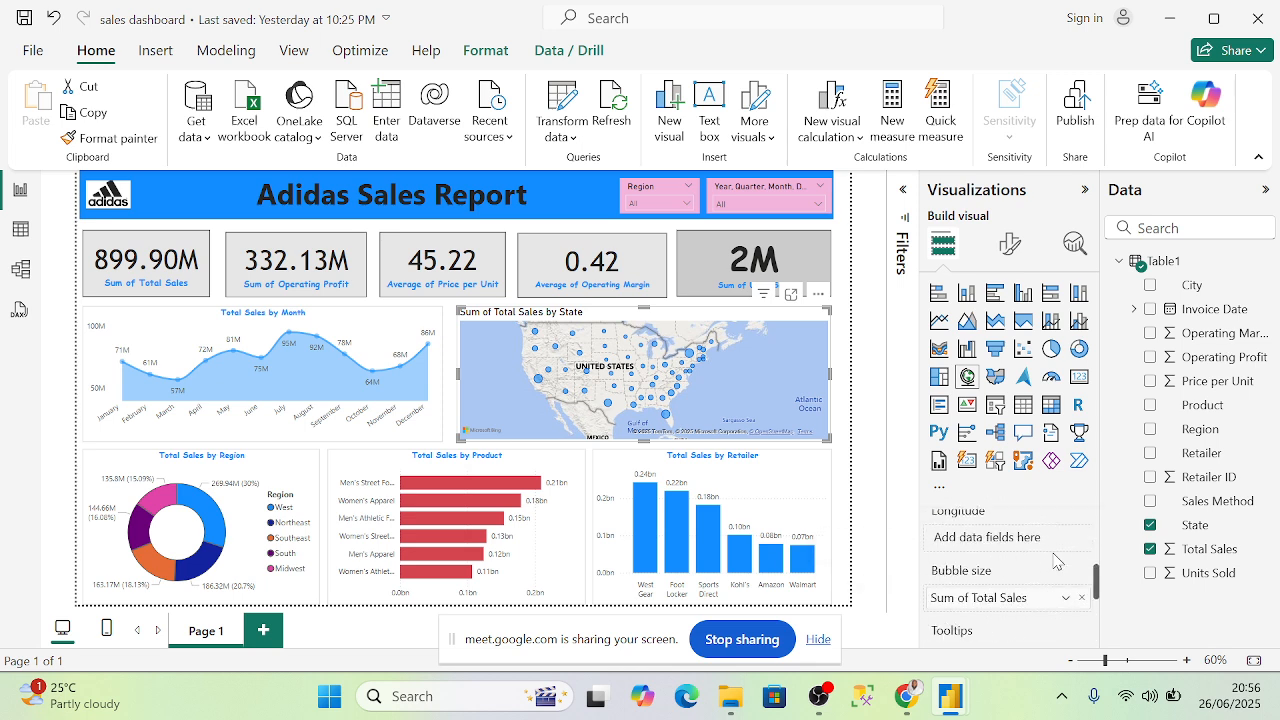
scroll(1050, 551, up, 4)
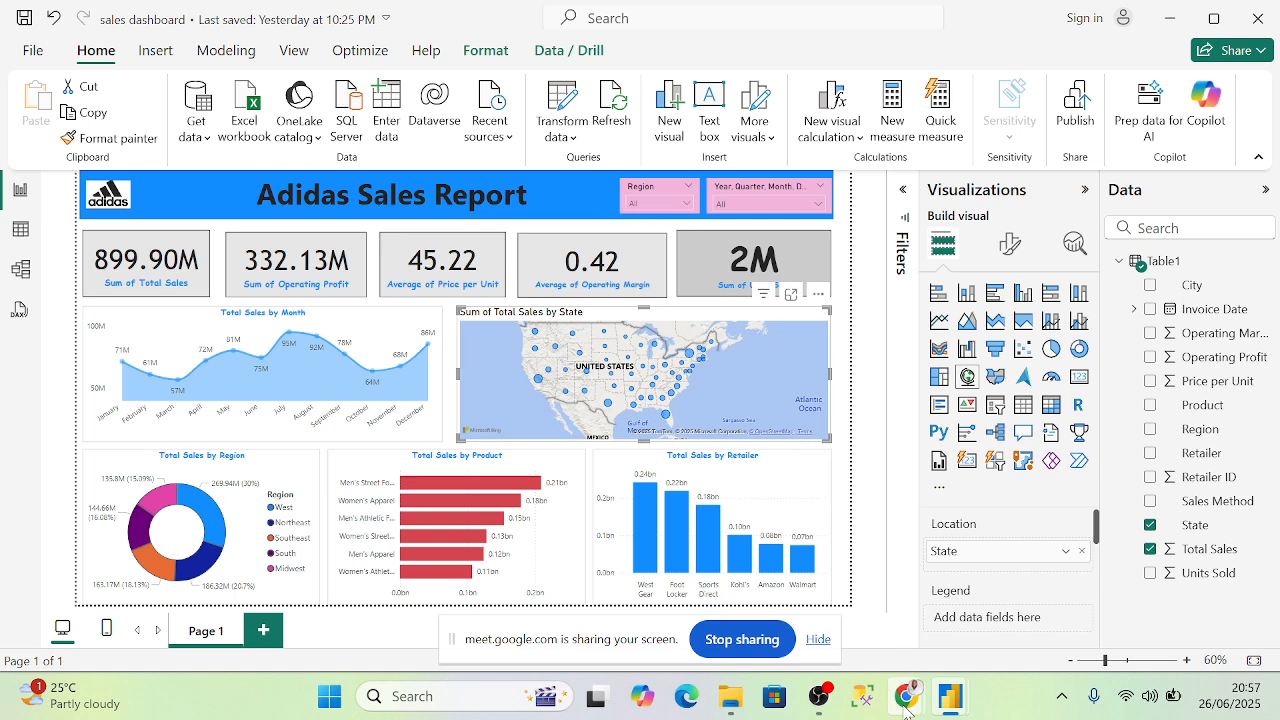
mouse_move(906, 705)
click(686, 582)
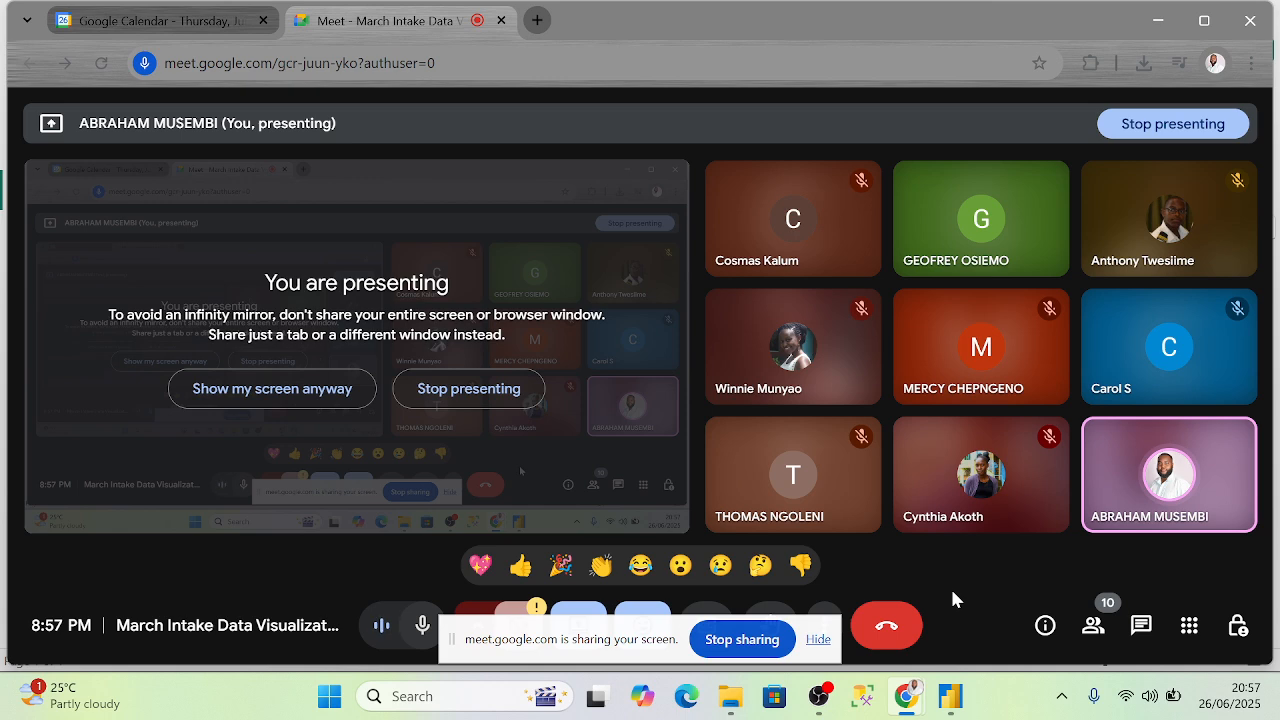
click(817, 640)
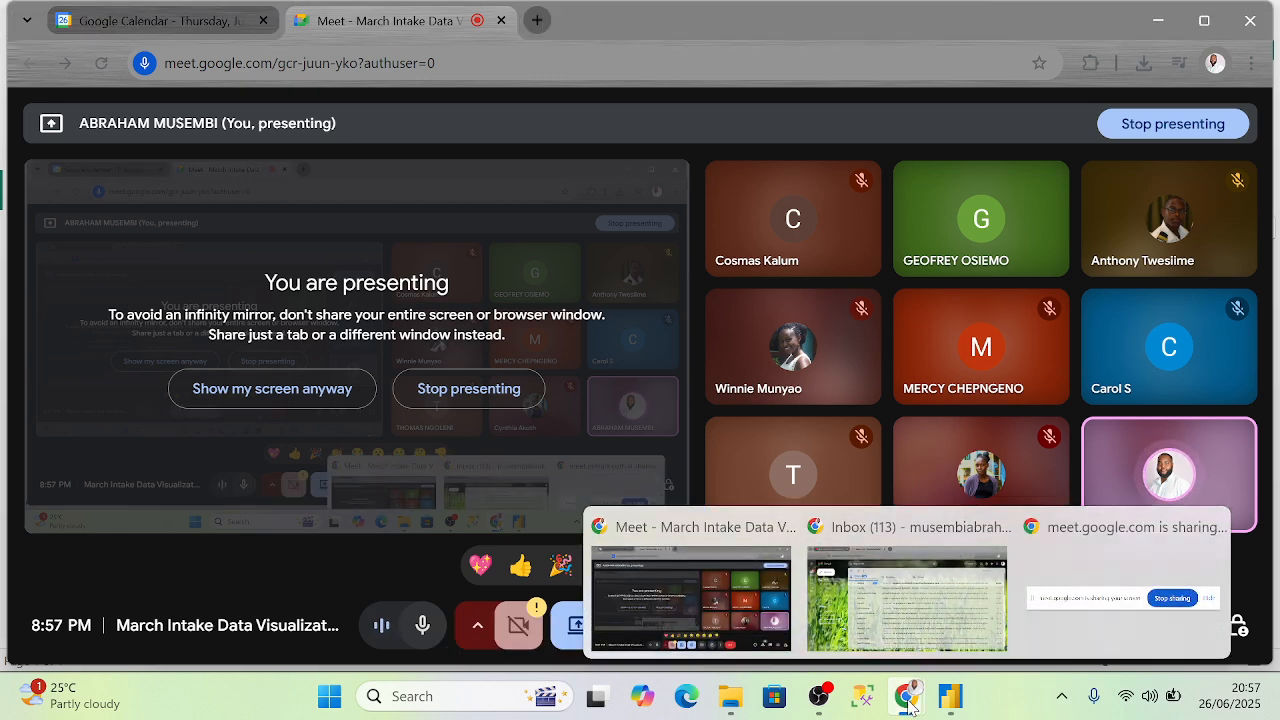
mouse_move(951, 705)
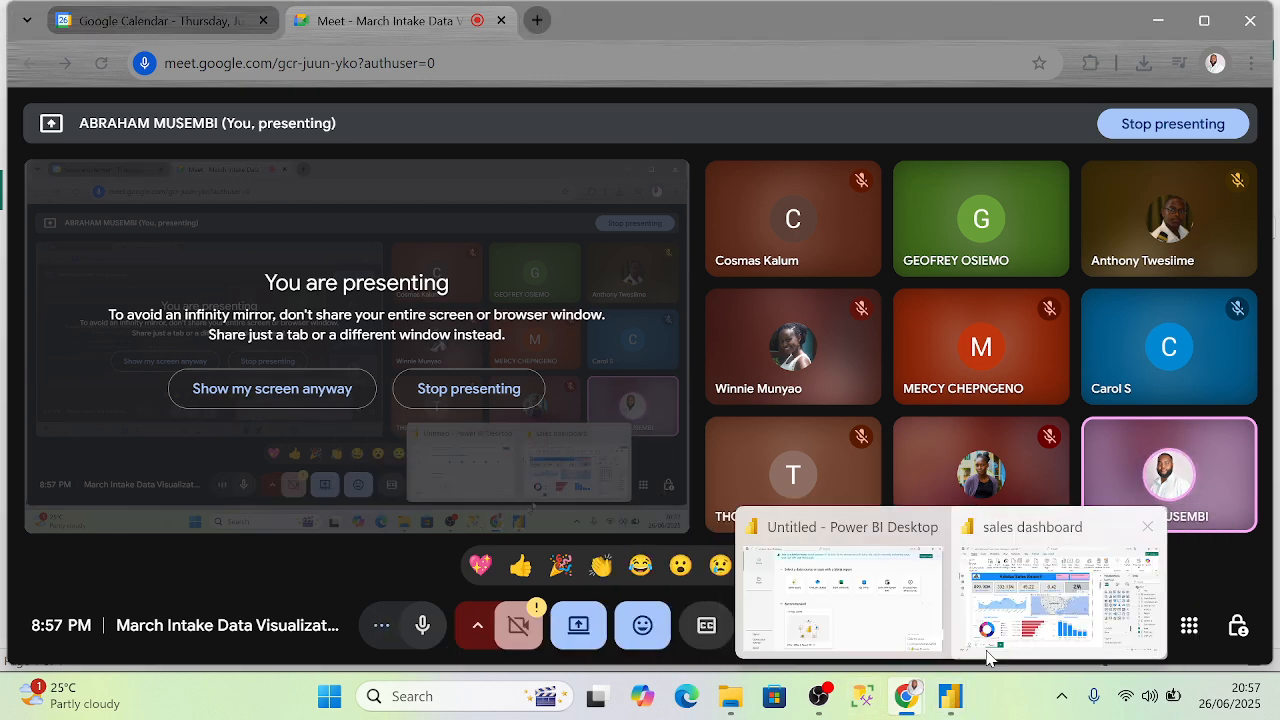
click(1020, 630)
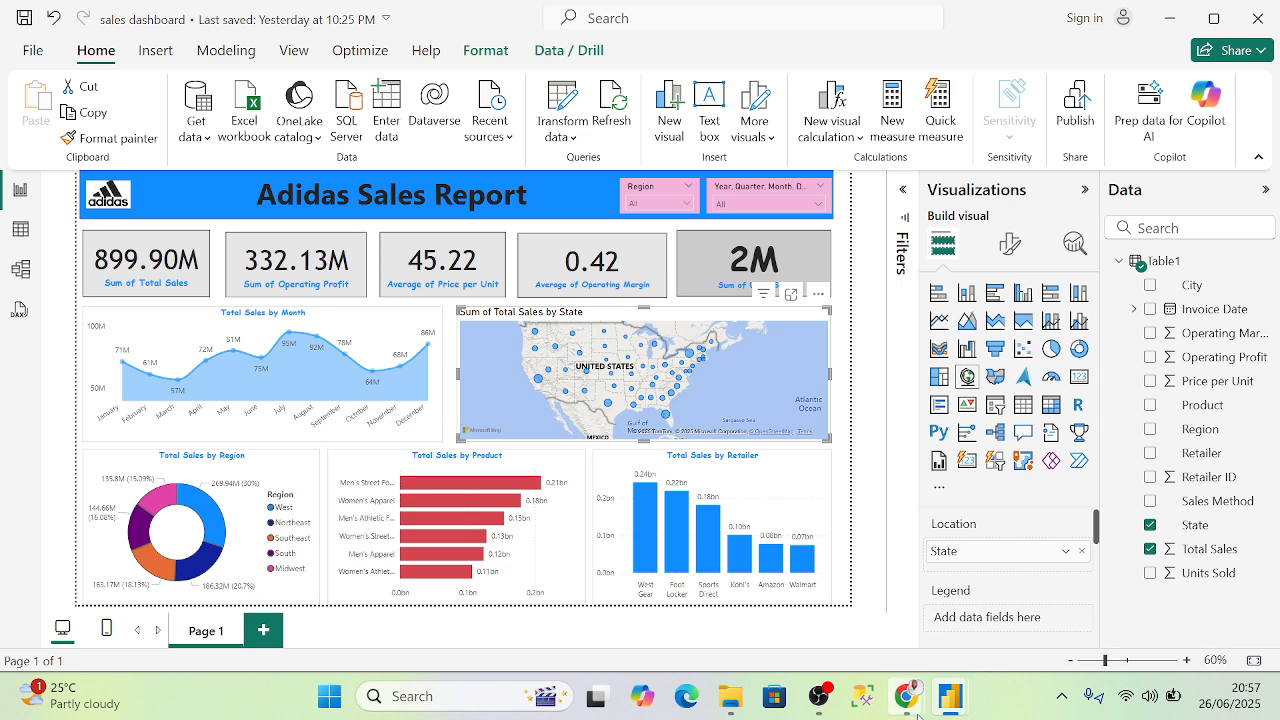
mouse_move(906, 696)
click(715, 589)
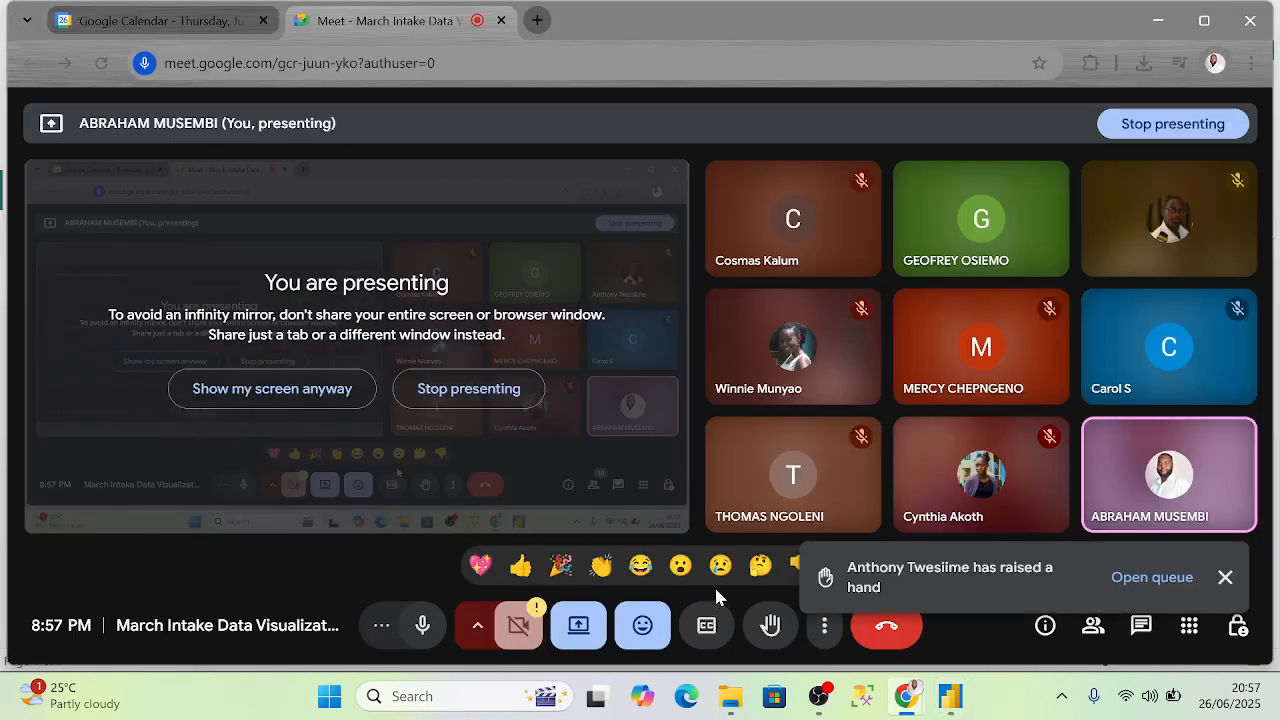
click(1163, 22)
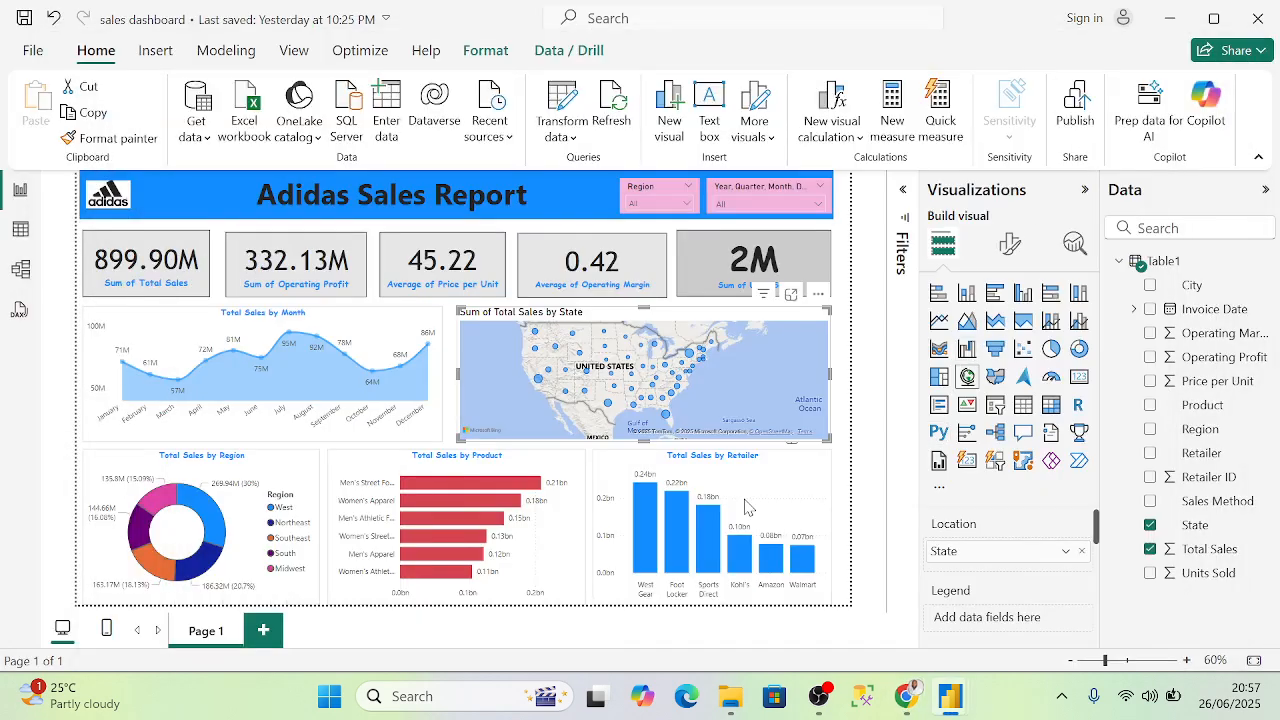
- Deselect the map and add a blank Page 2, then bring up Windows search
click(875, 467)
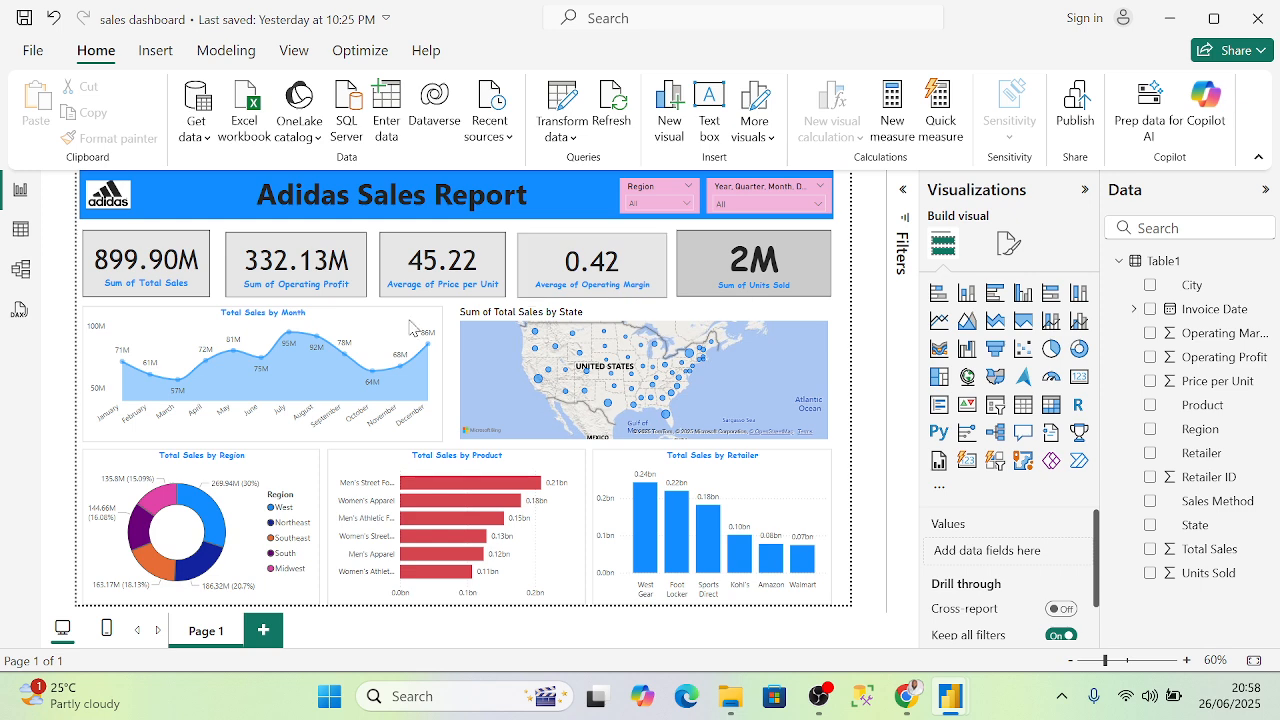
click(266, 631)
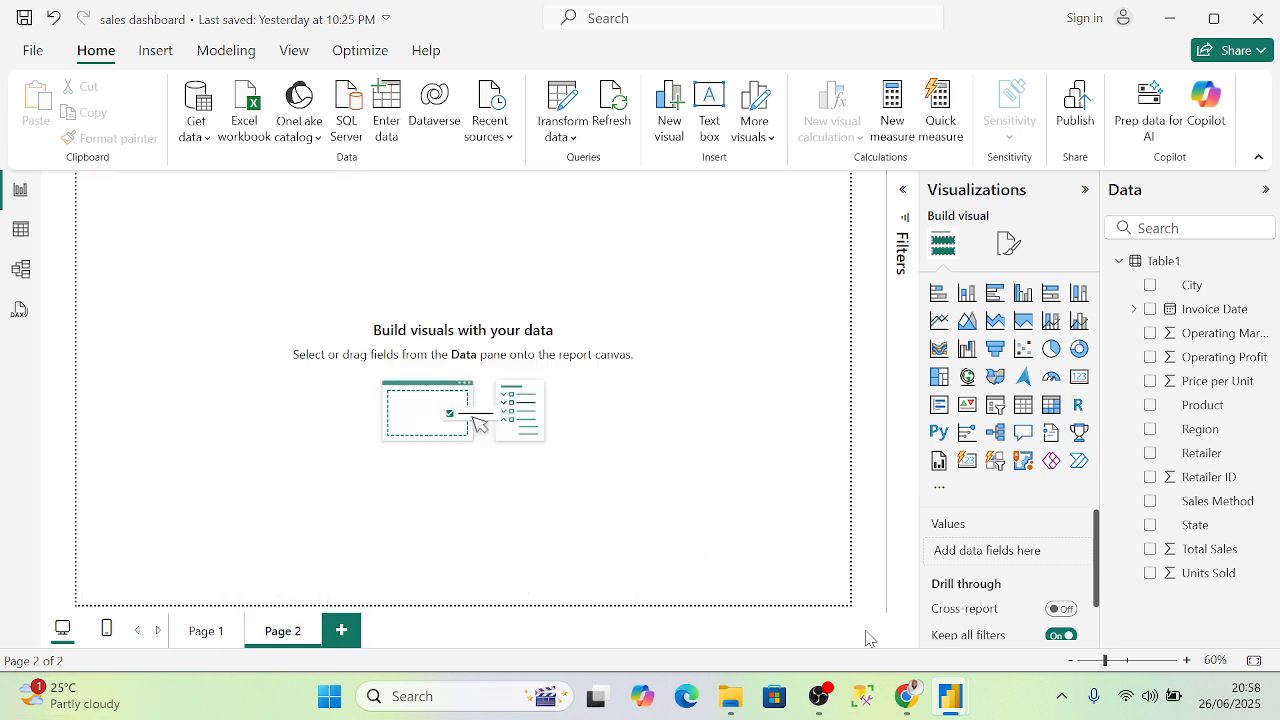
click(491, 704)
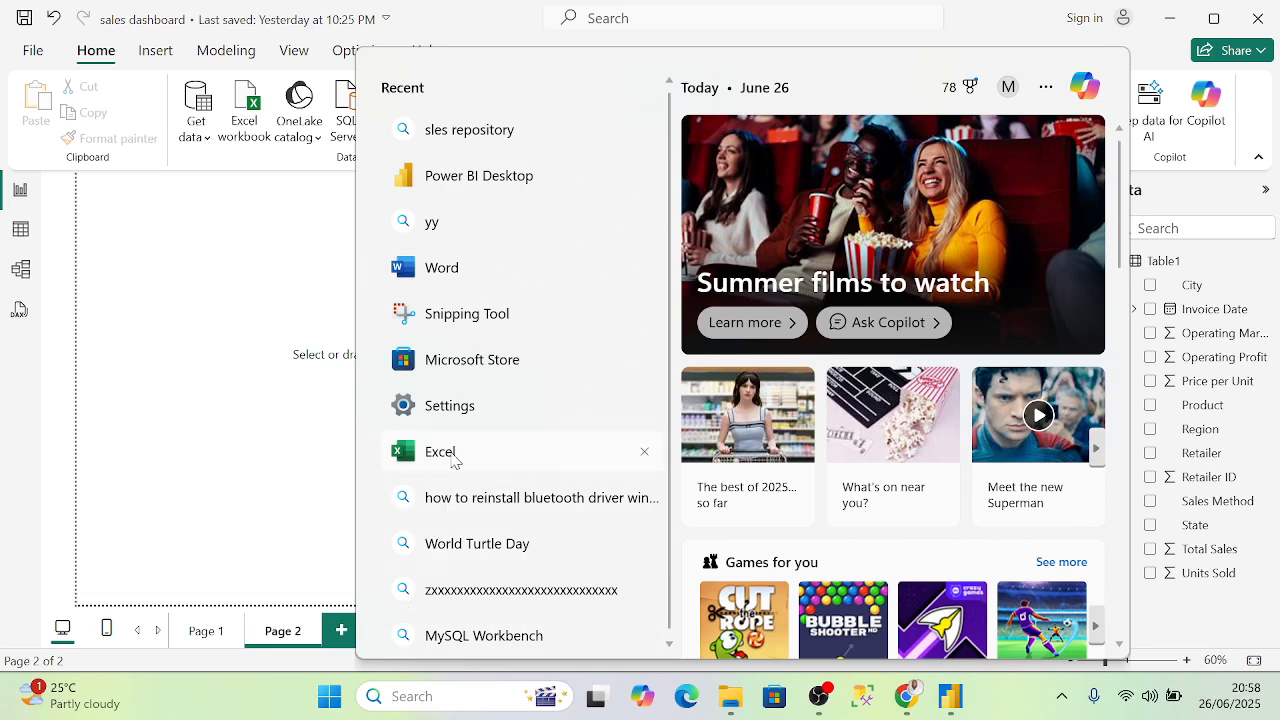
- Launch Excel from the Recent list and create a blank workbook, Book1
click(455, 451)
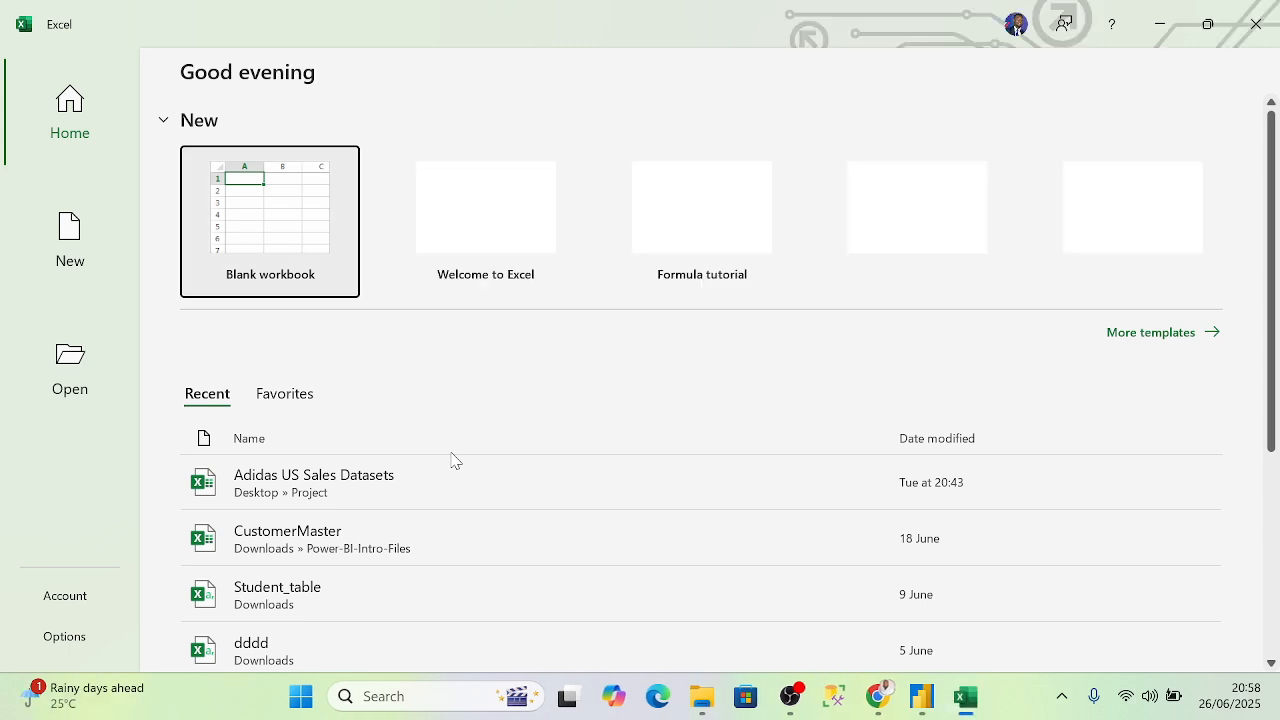
click(228, 189)
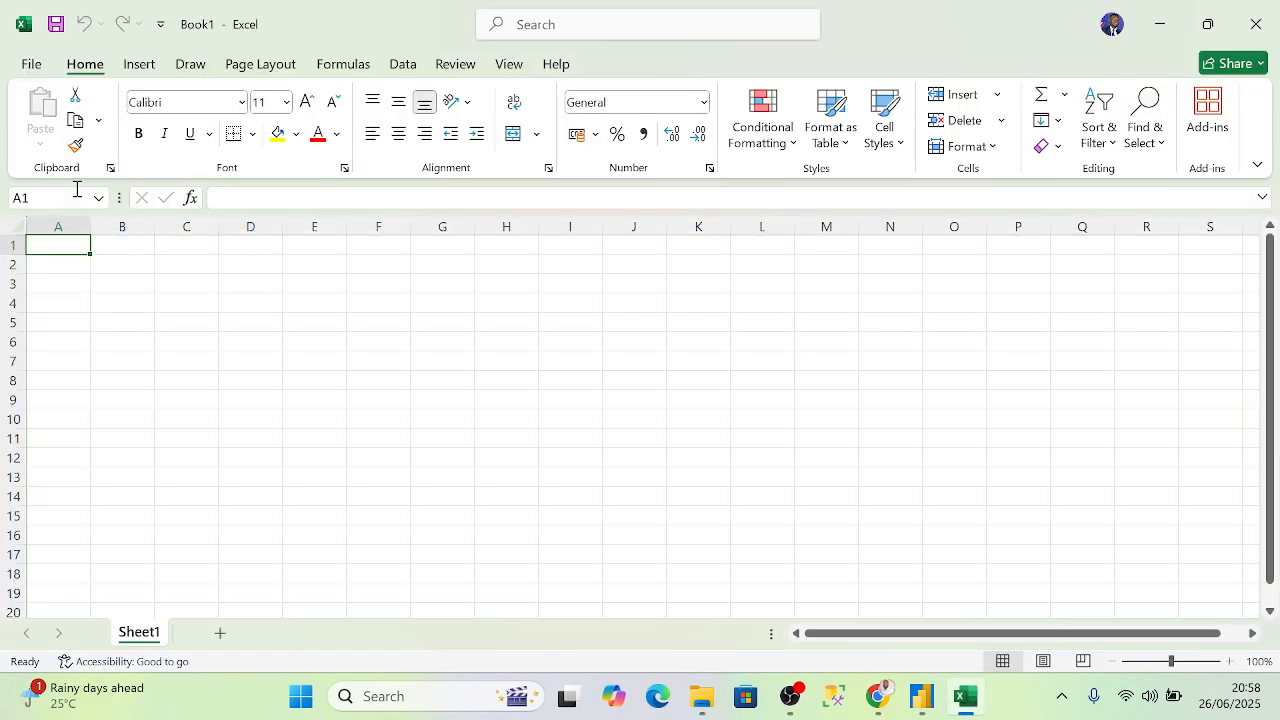
- Start Save As and browse for a save location, dismissing the Get Genuine Office notice
click(35, 68)
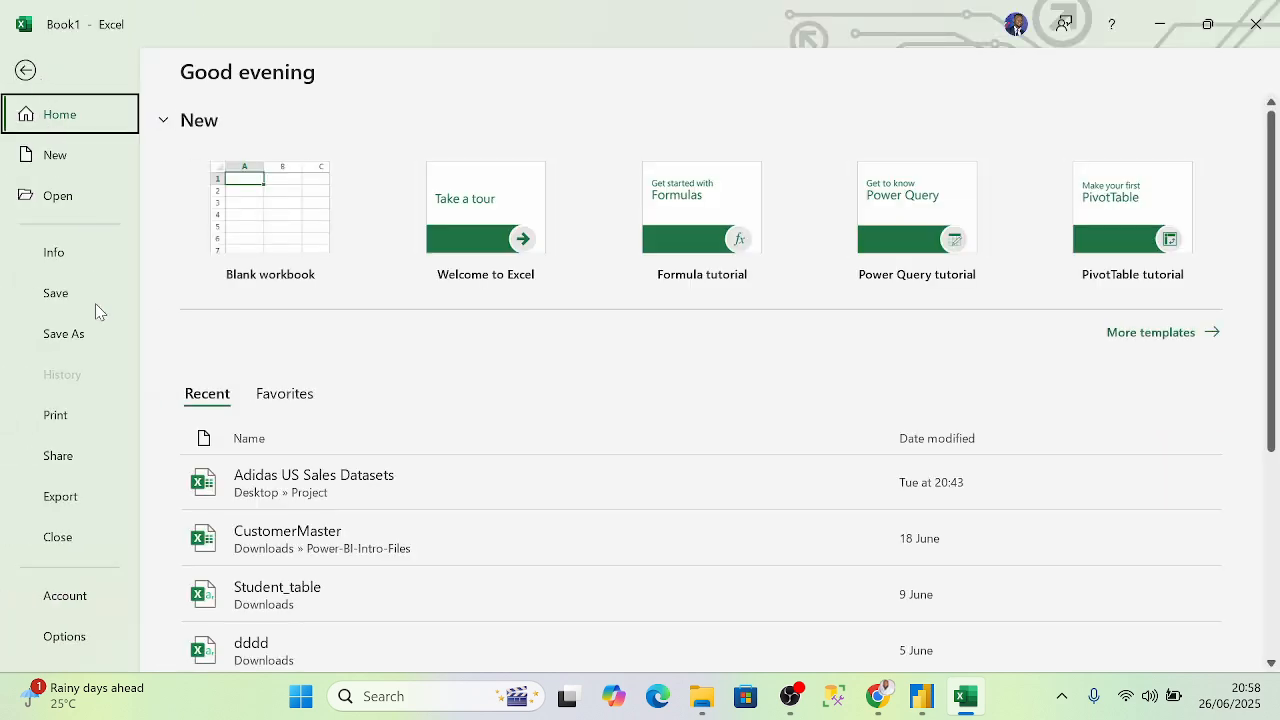
click(82, 332)
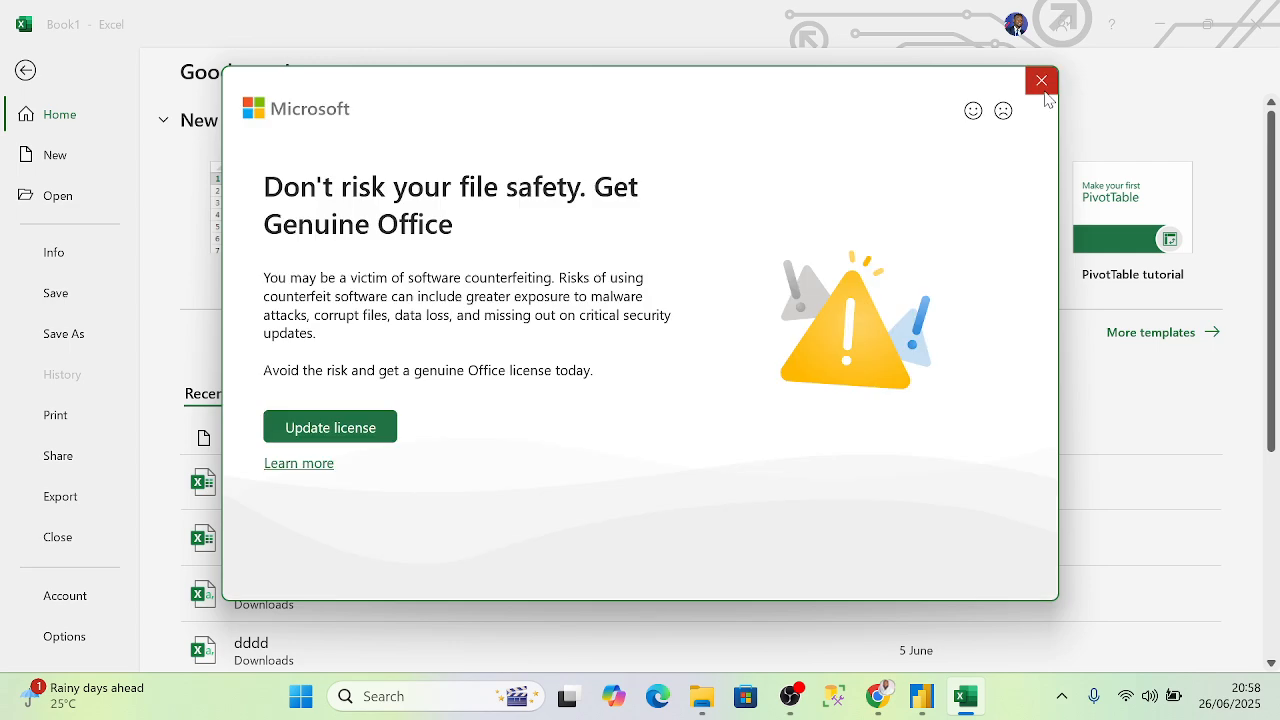
click(1041, 80)
click(77, 334)
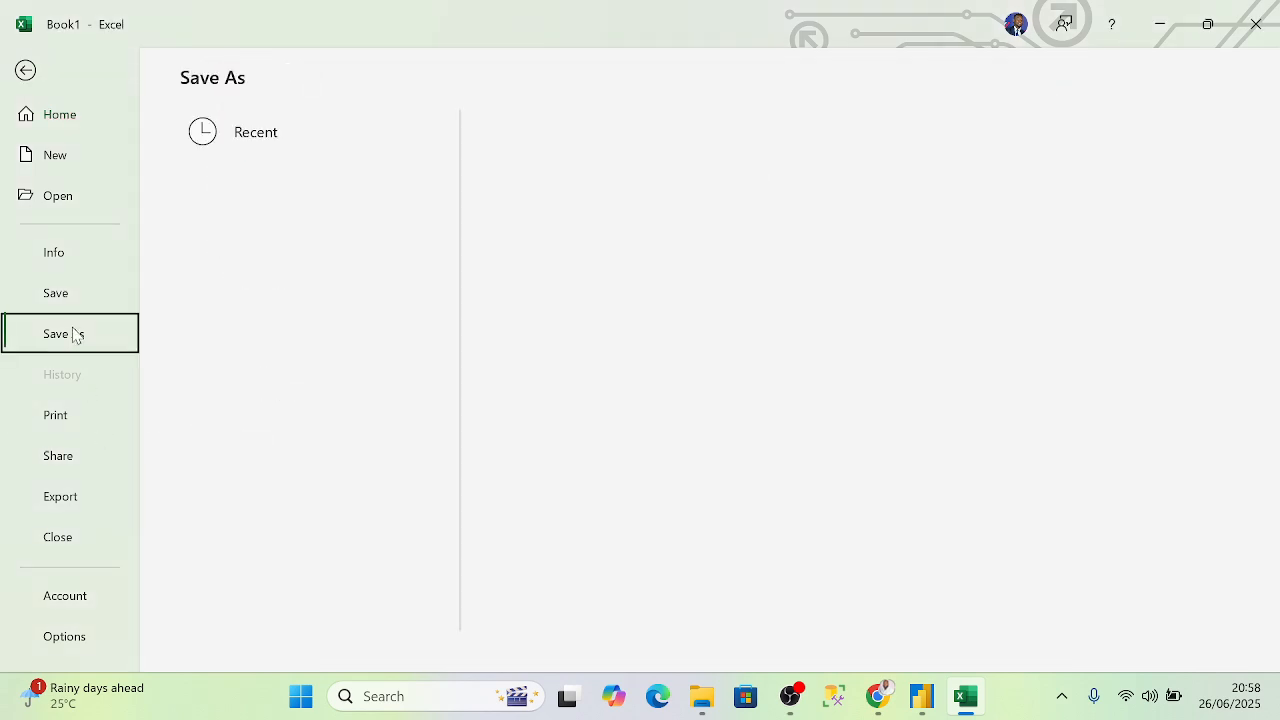
click(240, 532)
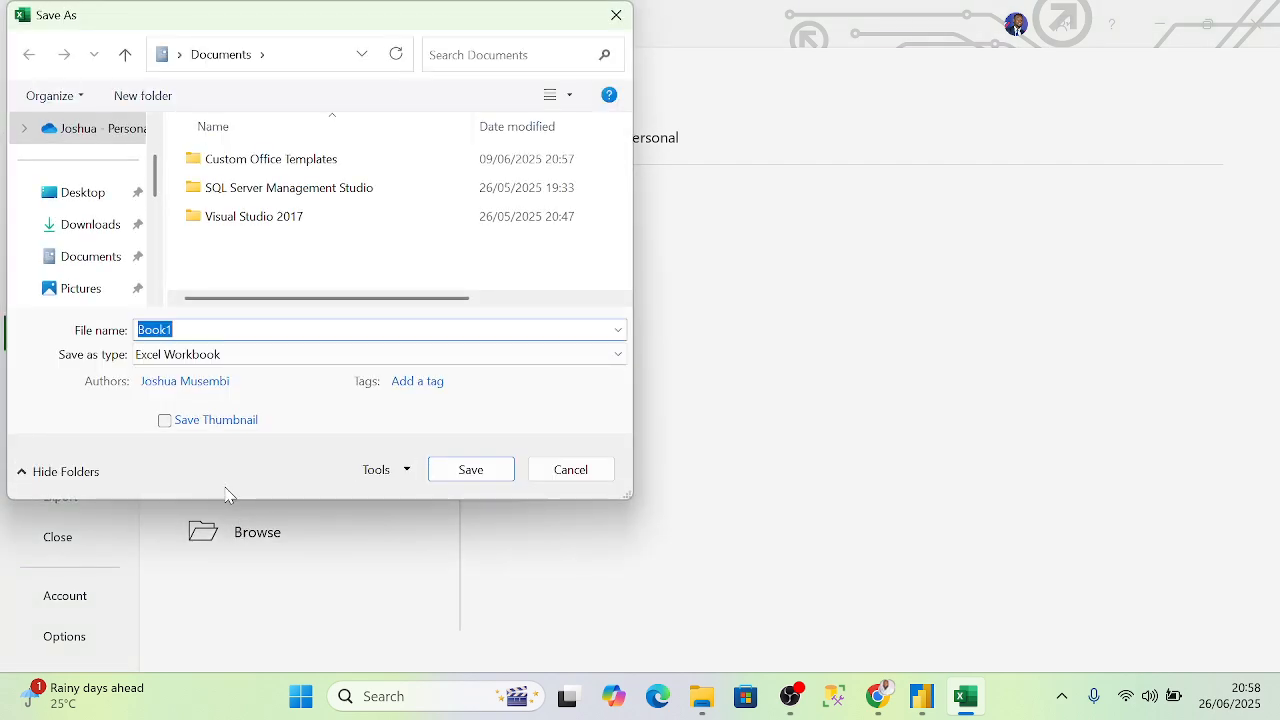
- Save the workbook as 'Umbre d', then select cell A1
text(uMP)
key(BackSpace)
text(BRE)
key(BackSpace)
key(BackSpace)
key(BackSpace)
key(BackSpace)
key(BackSpace)
text(UMBRE)
key(BackSpace)
key(BackSpace)
key(BackSpace)
key(BackSpace)
text(mbrell)
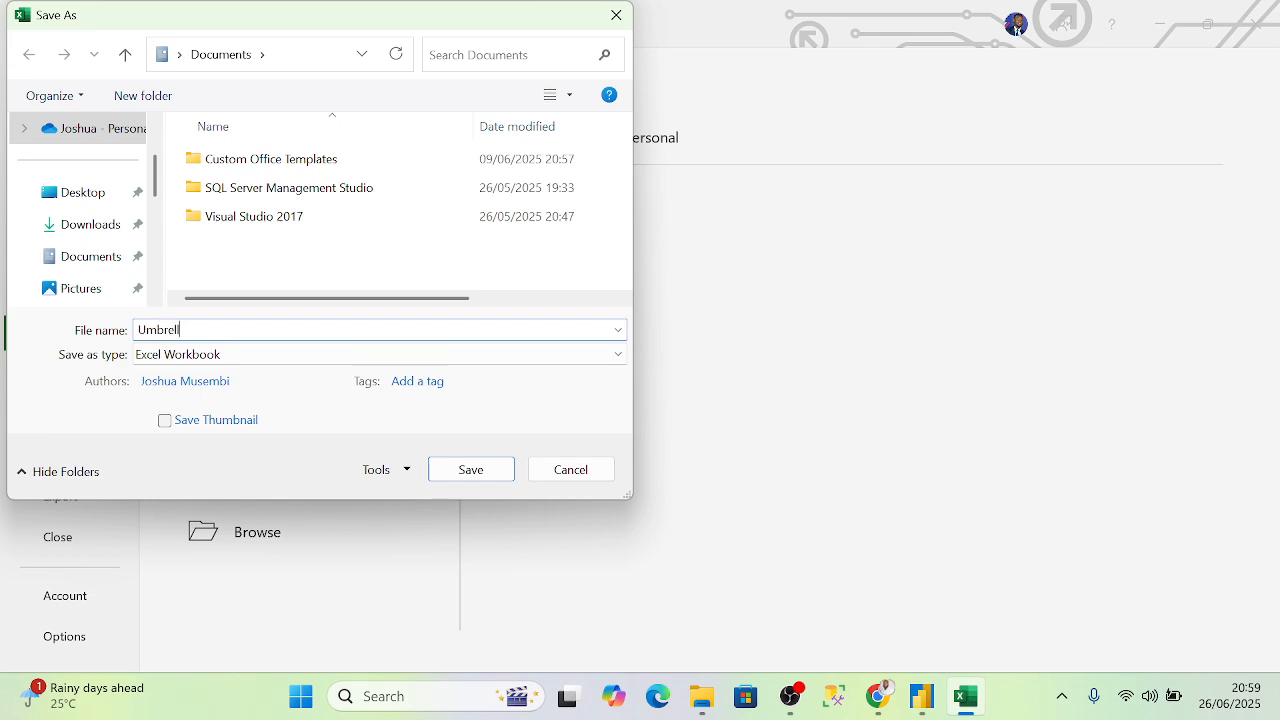
text( s)
key(BackSpace)
key(BackSpace)
key(BackSpace)
text(d)
click(499, 471)
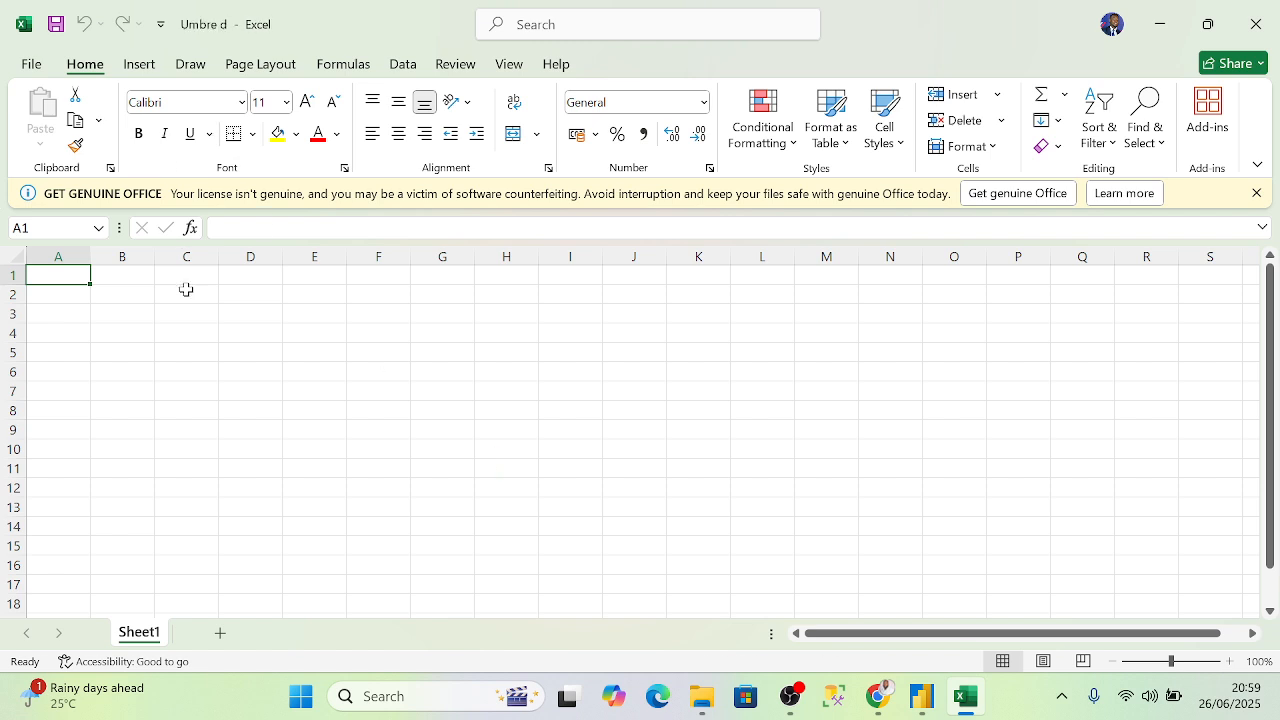
click(186, 289)
click(72, 277)
text(n)
key(BackSpace)
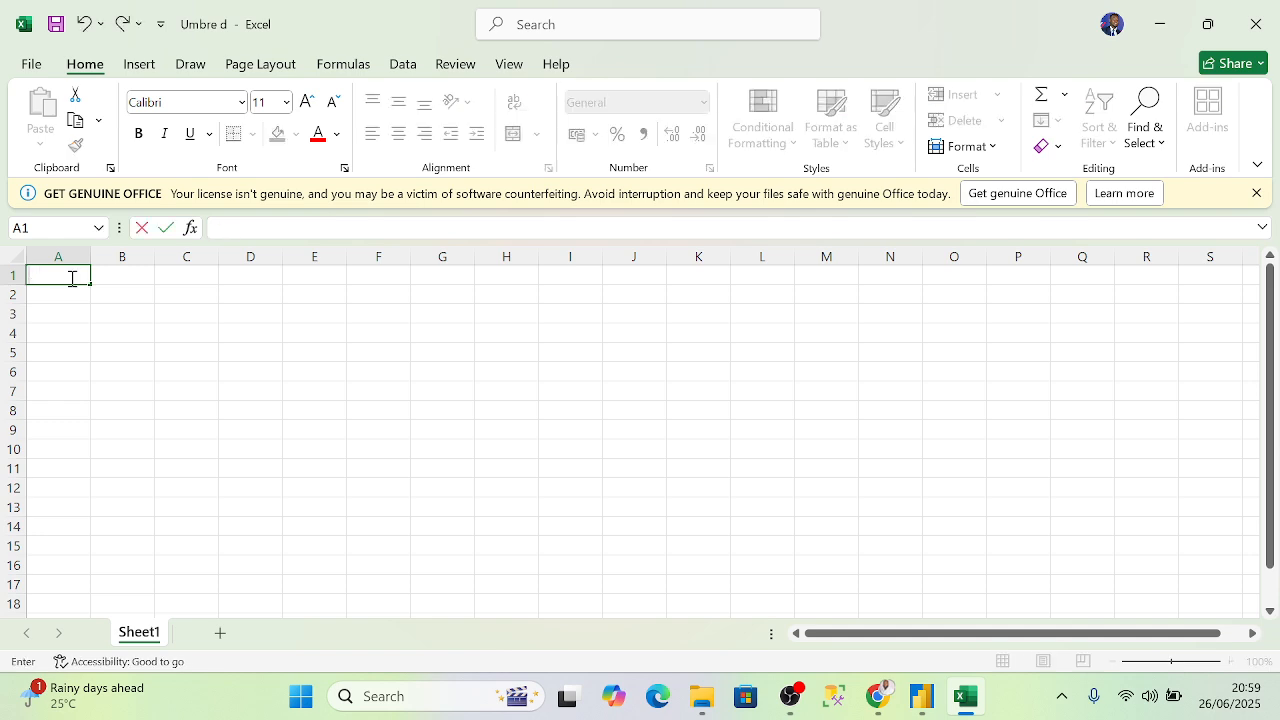
text(Nme)
text(og)
key(BackSpace)
text(f)
key(BackSpace)
key(BackSpace)
key(BackSpace)
key(BackSpace)
key(BackSpace)
key(BackSpace)
- Open a new Chrome tab and search Google for 'umbrella sales data kenya'
mouse_move(882, 705)
click(660, 590)
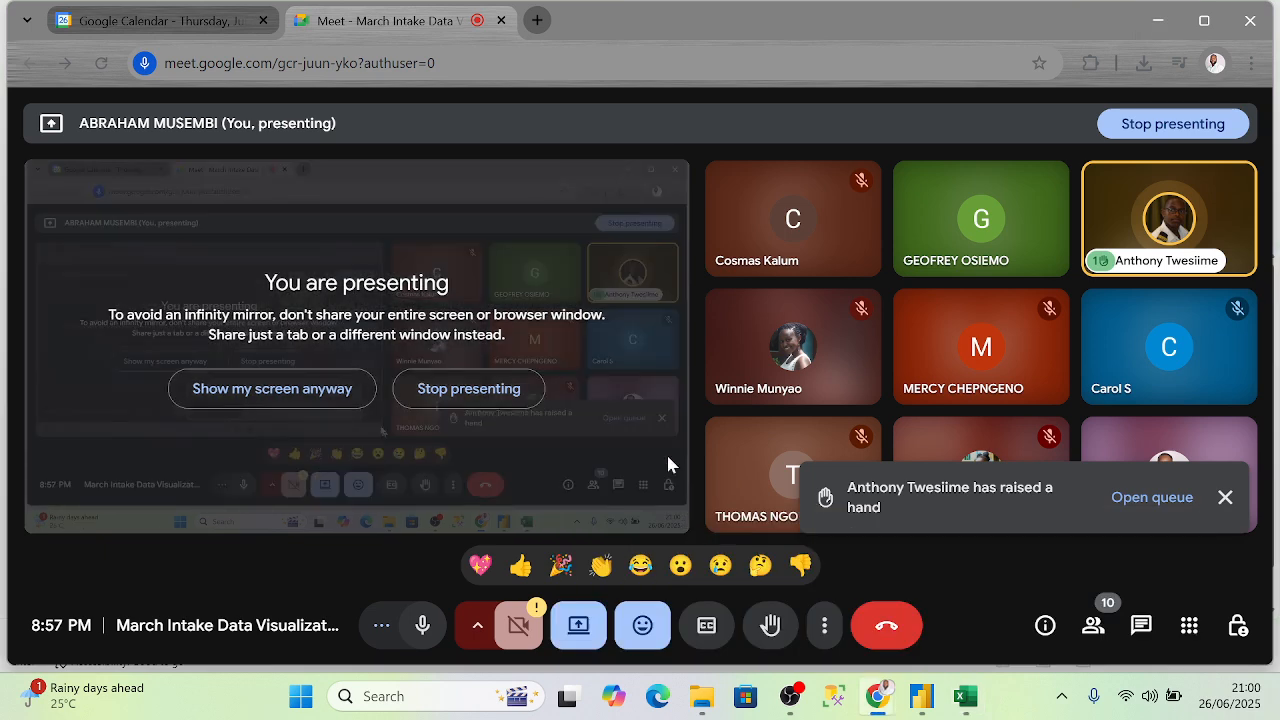
click(540, 21)
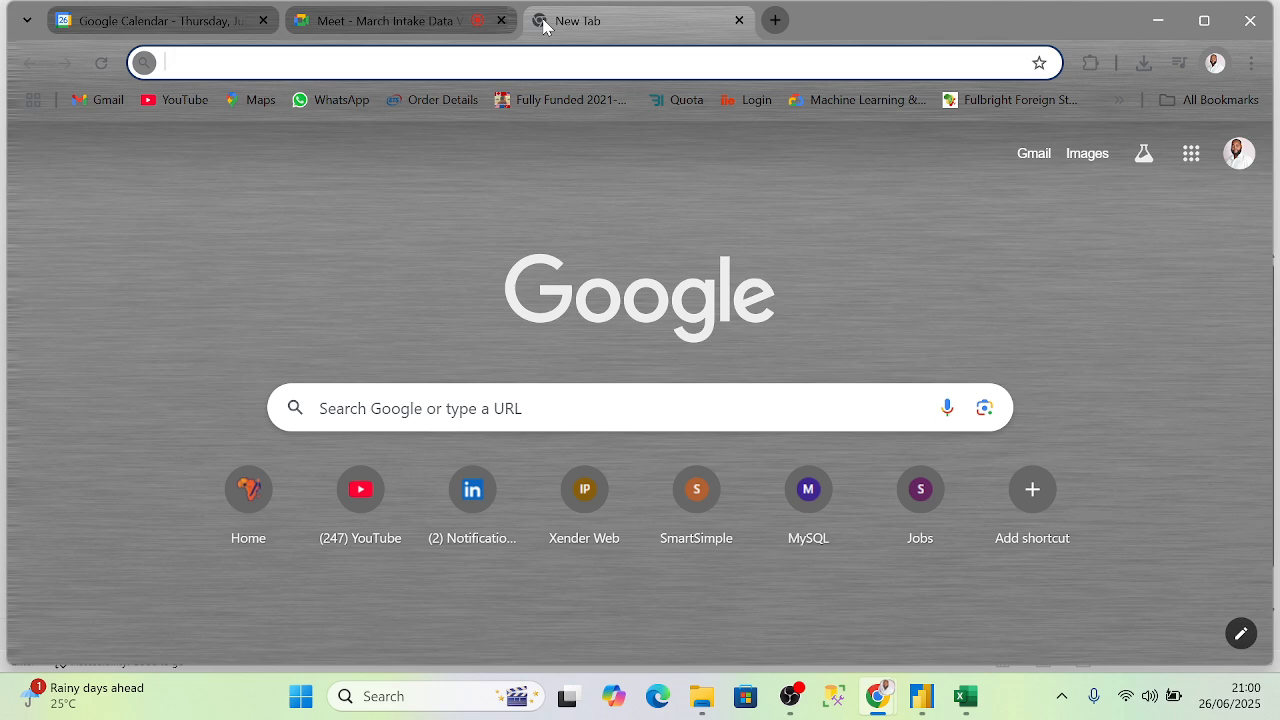
text(umbre)
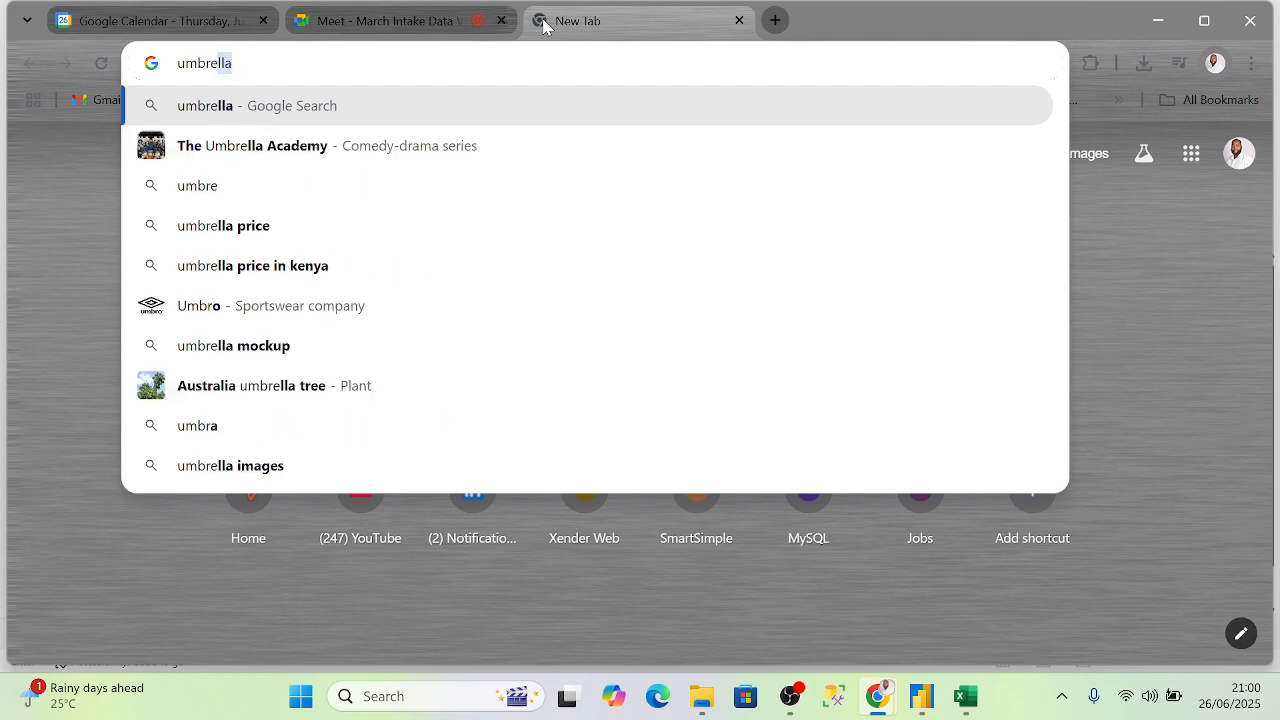
text(ll)
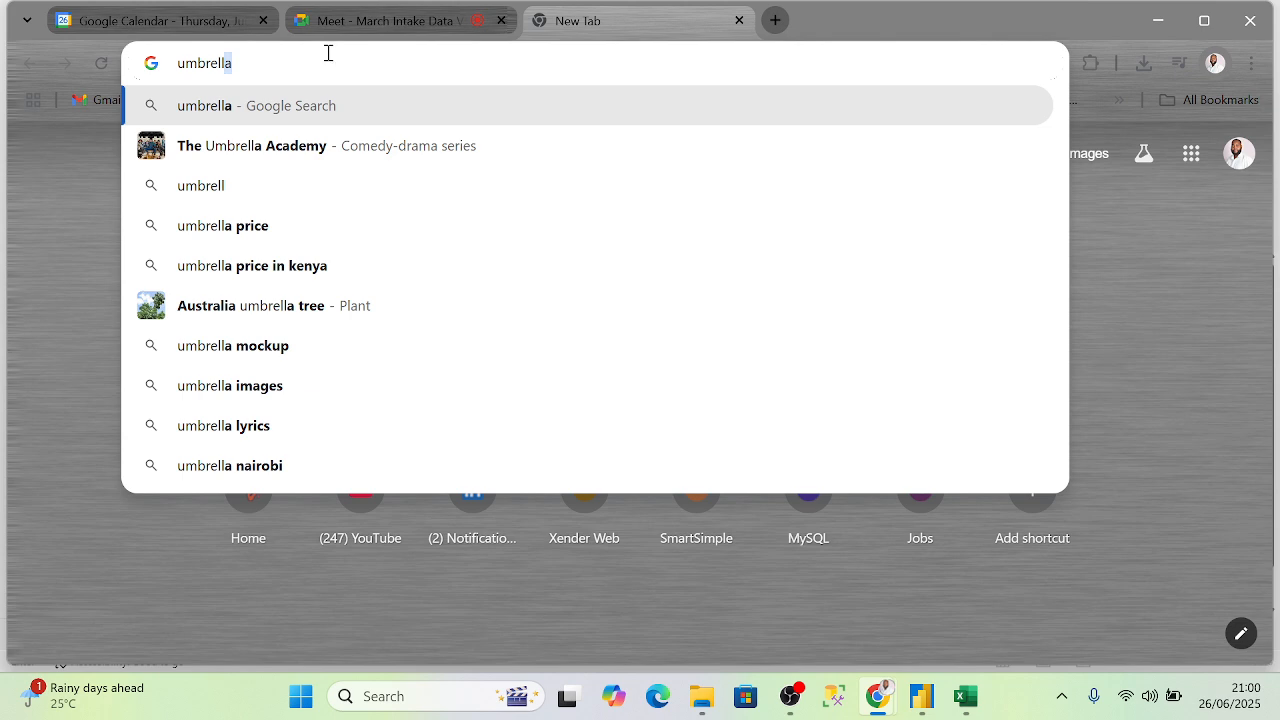
text(a s)
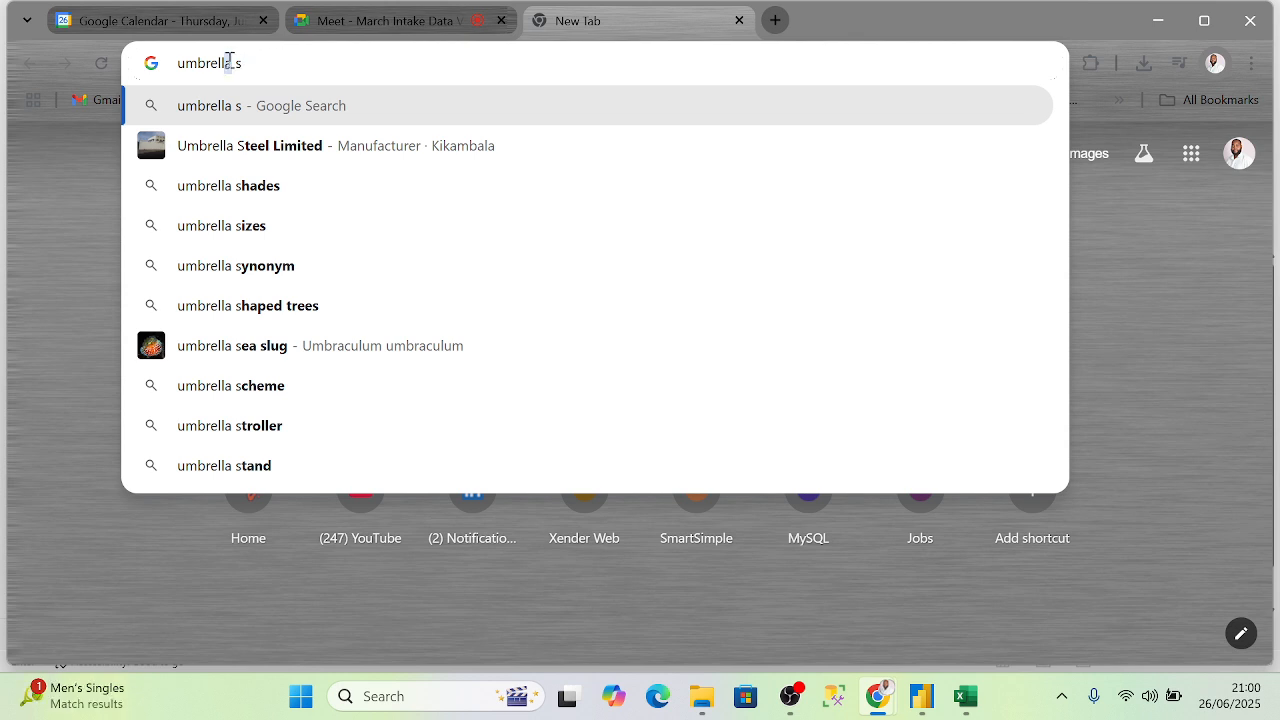
drag(231, 63, 227, 63)
click(298, 66)
text(ales)
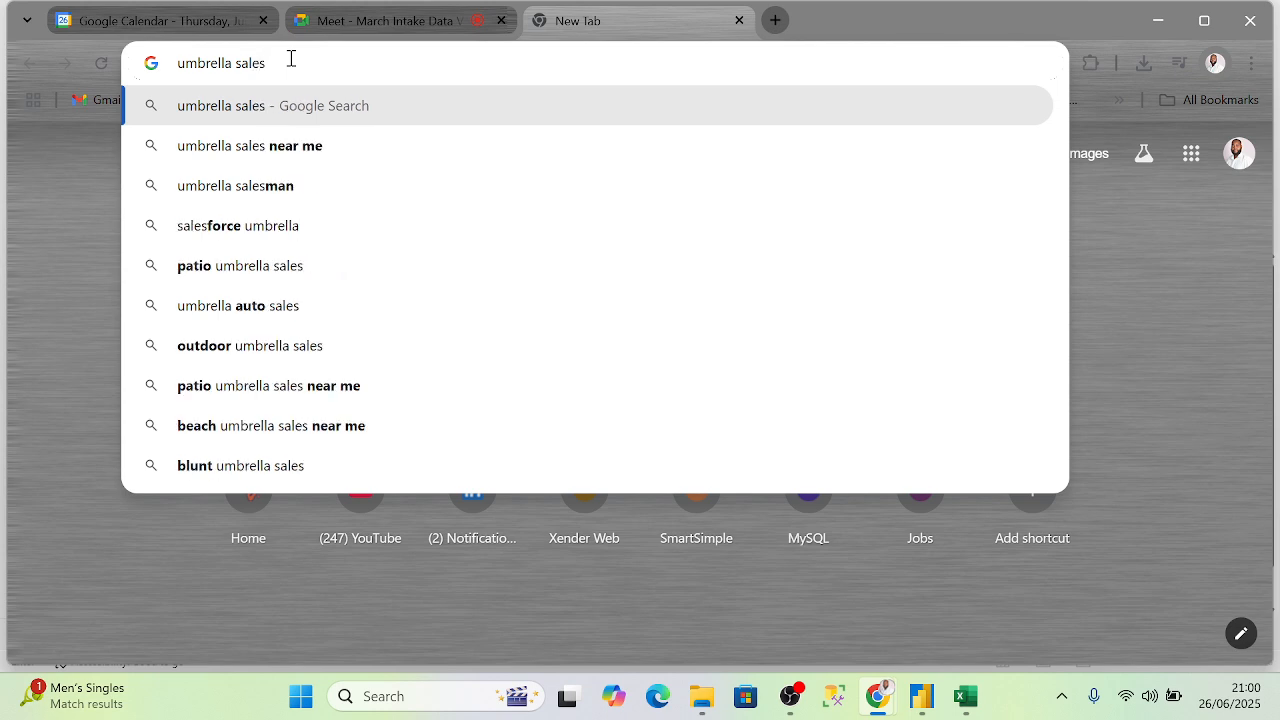
text( d)
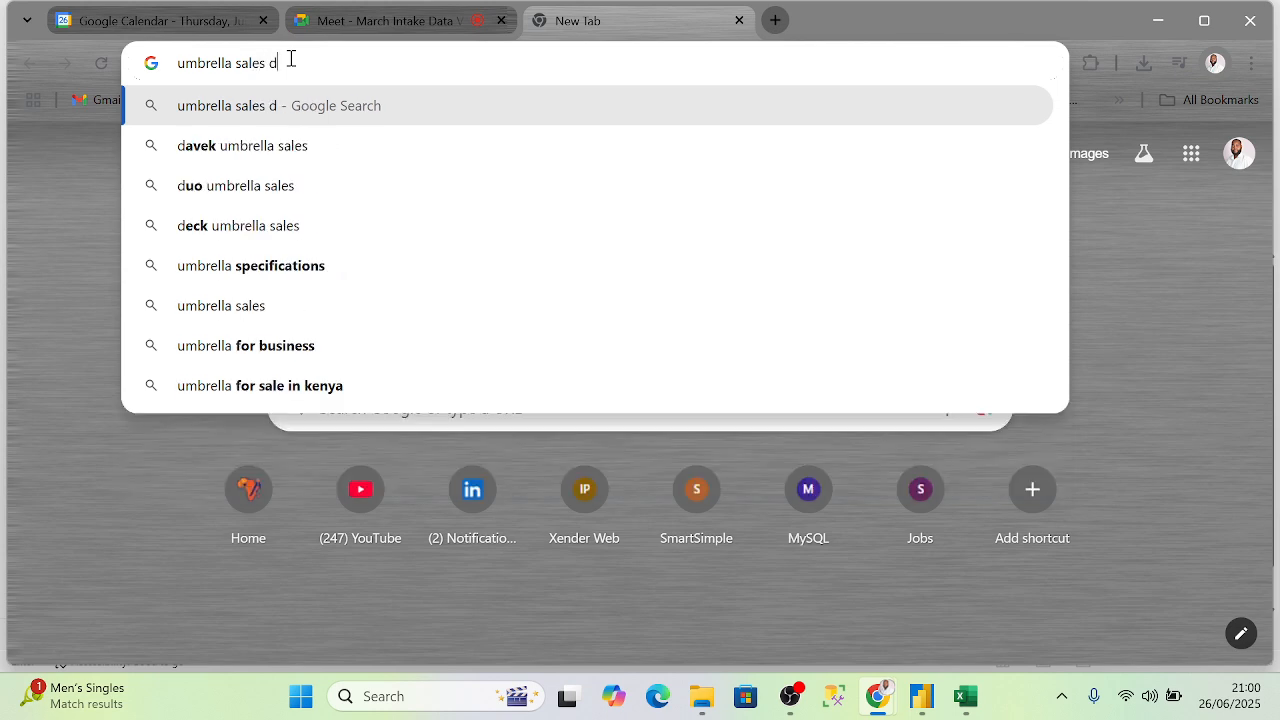
text(a)
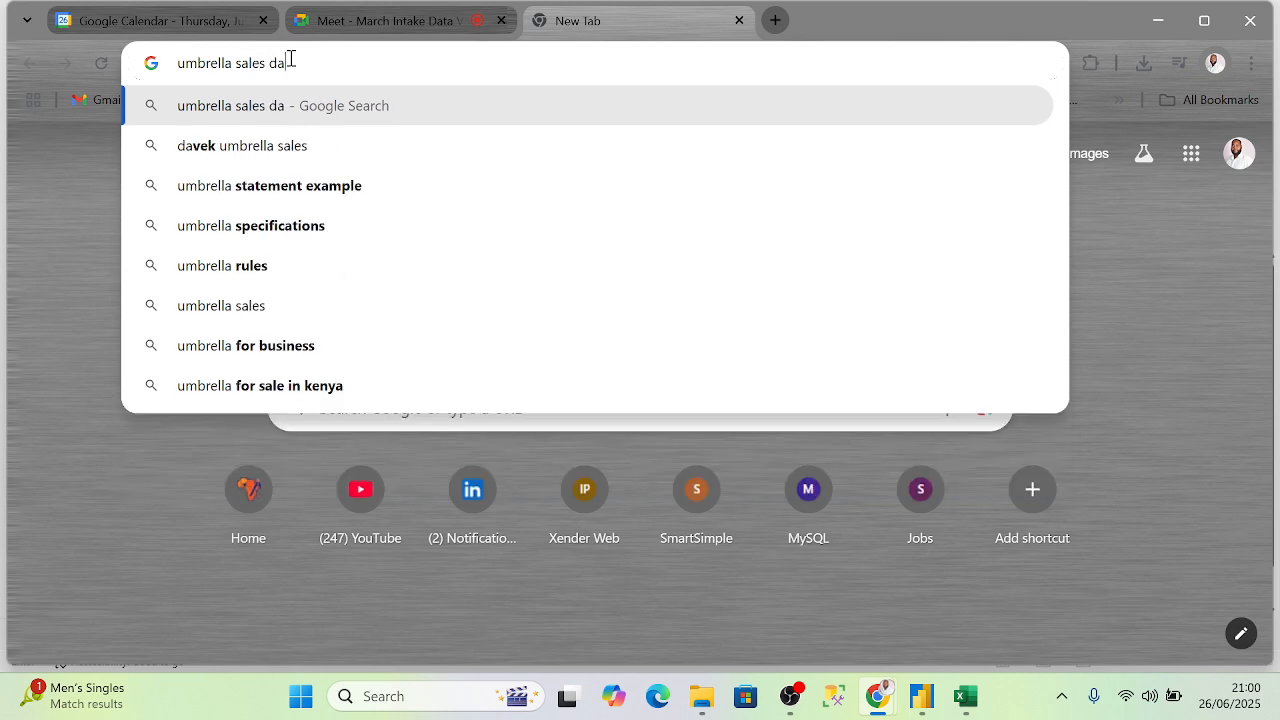
text(t)
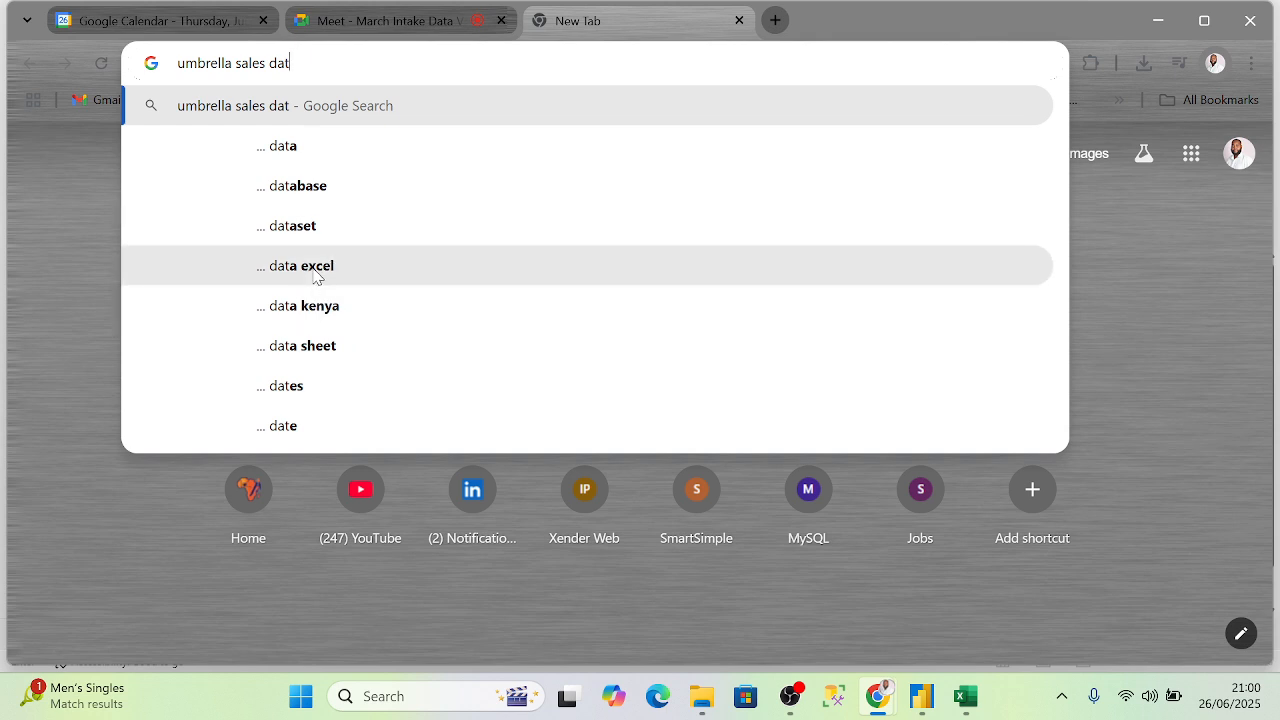
click(323, 304)
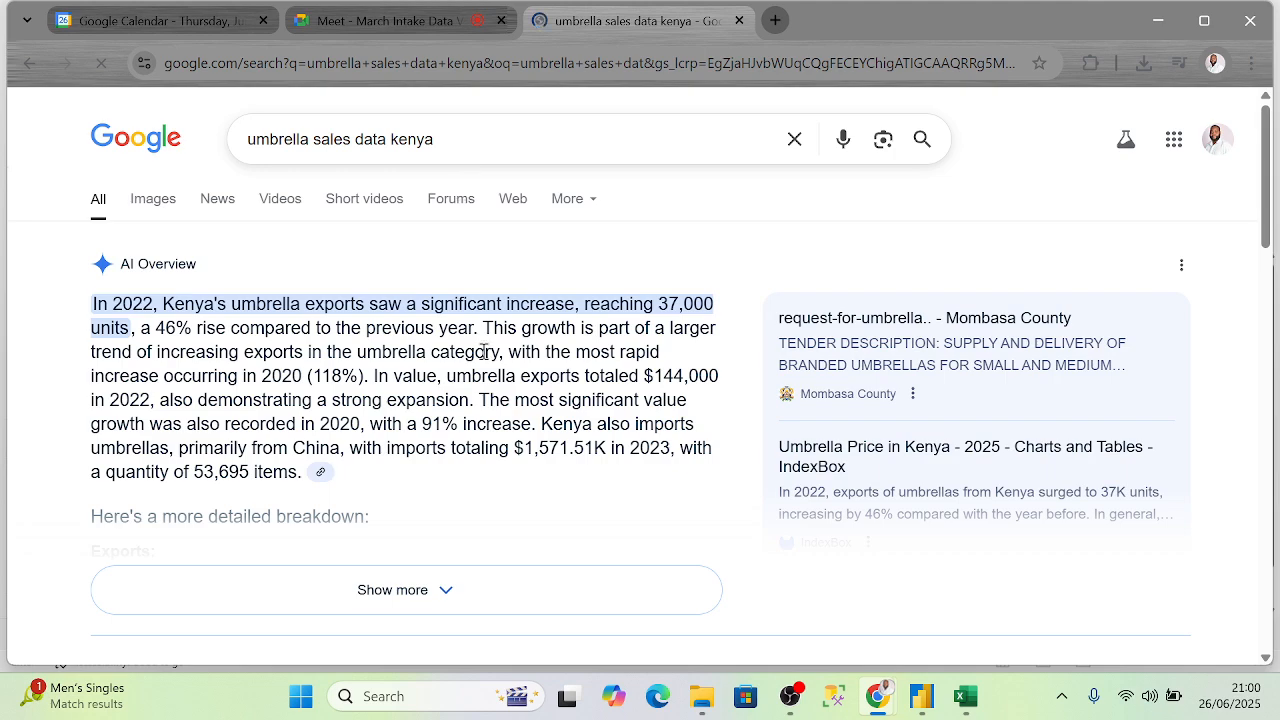
- Refine the search to 'umbrella sales data kenya excel download'
scroll(490, 380, down, 4)
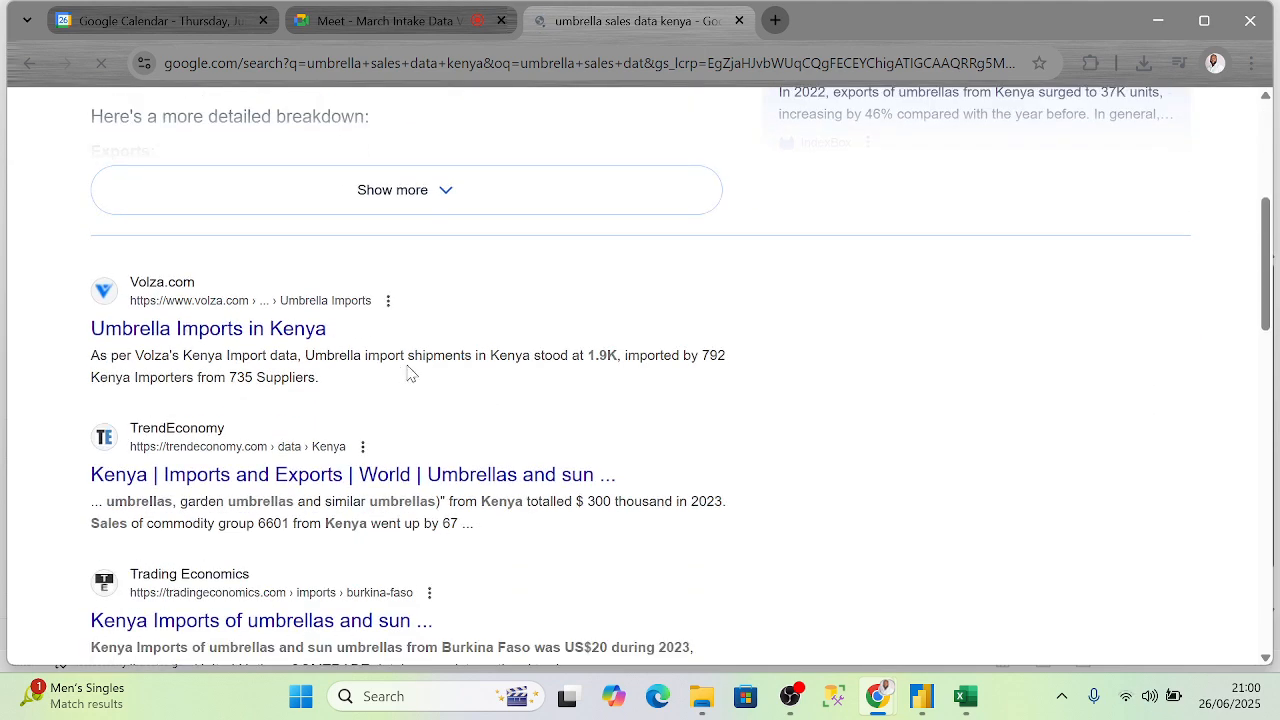
scroll(410, 373, up, 4)
click(470, 140)
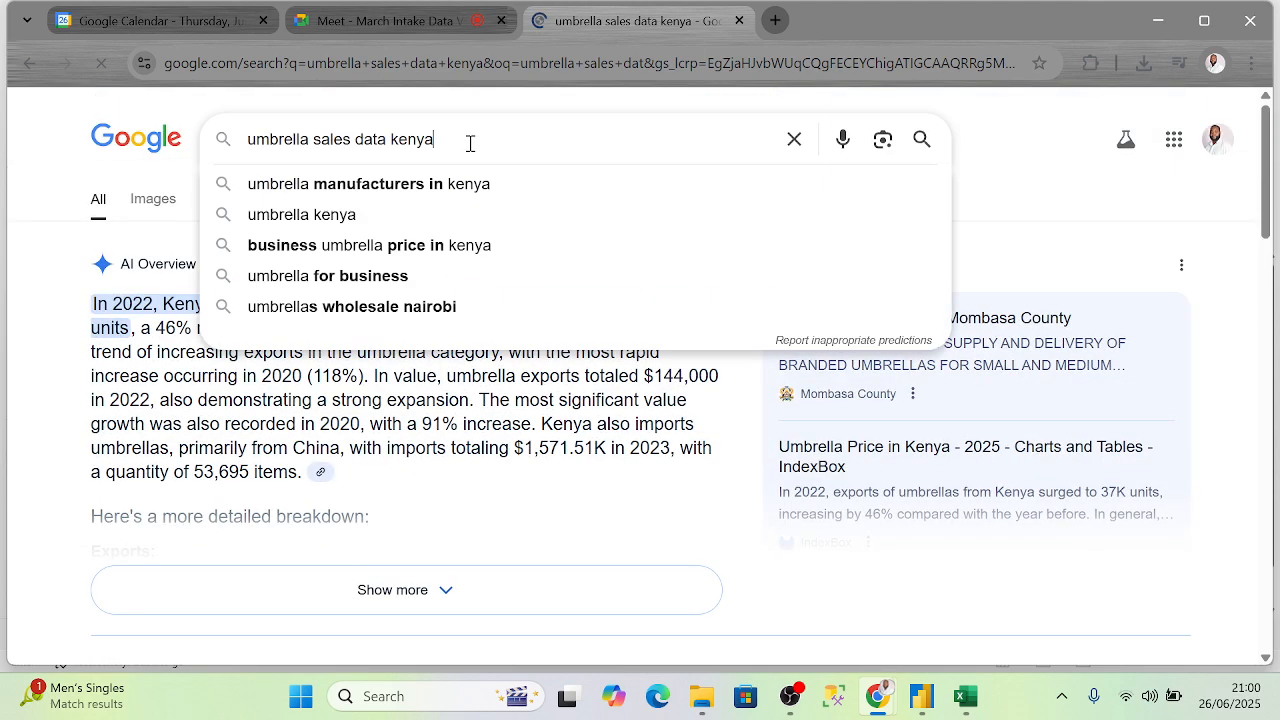
text(exce)
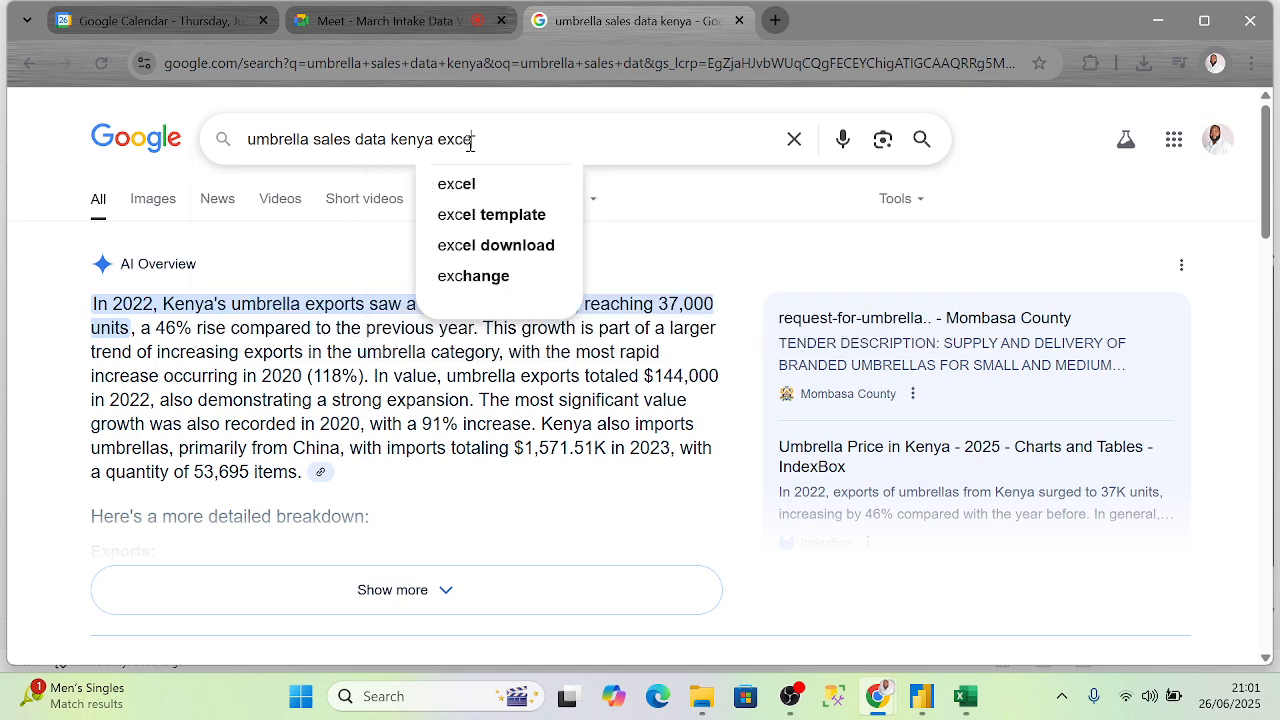
text(l)
click(508, 245)
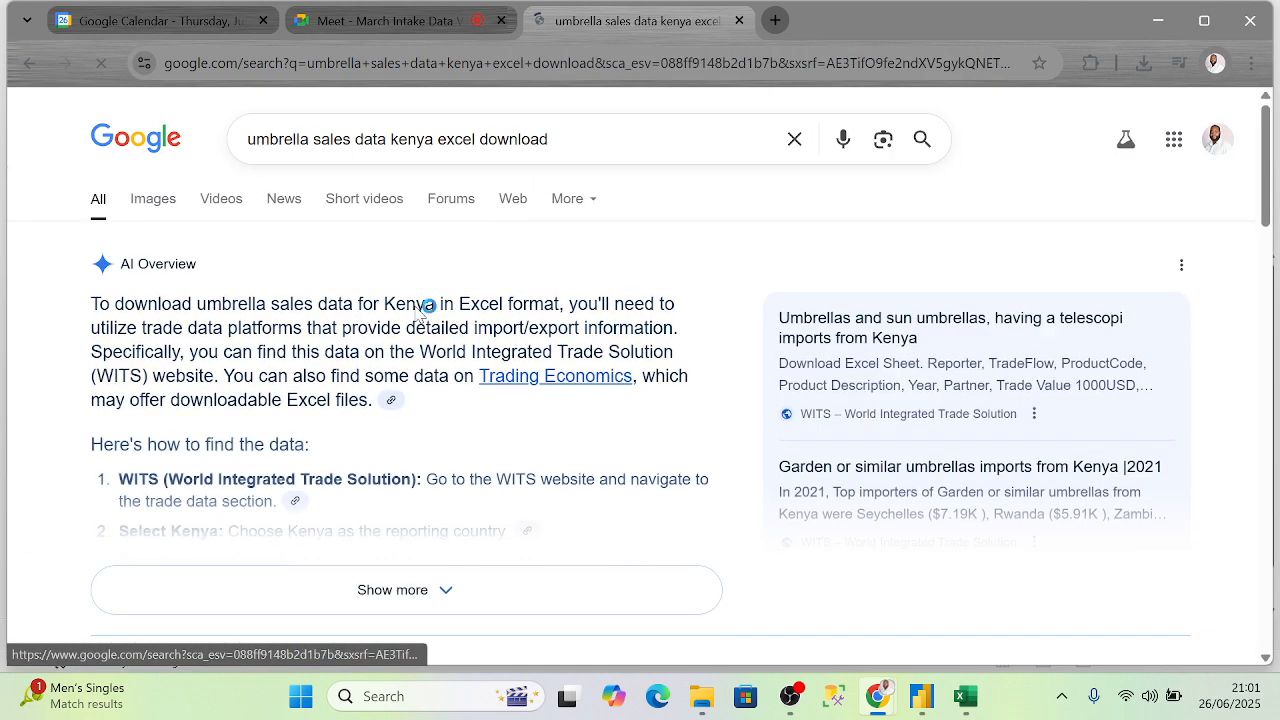
- Open the Kenya Imports and Sheet1 spreadsheet results in new tabs
scroll(352, 390, down, 1)
scroll(423, 398, down, 1)
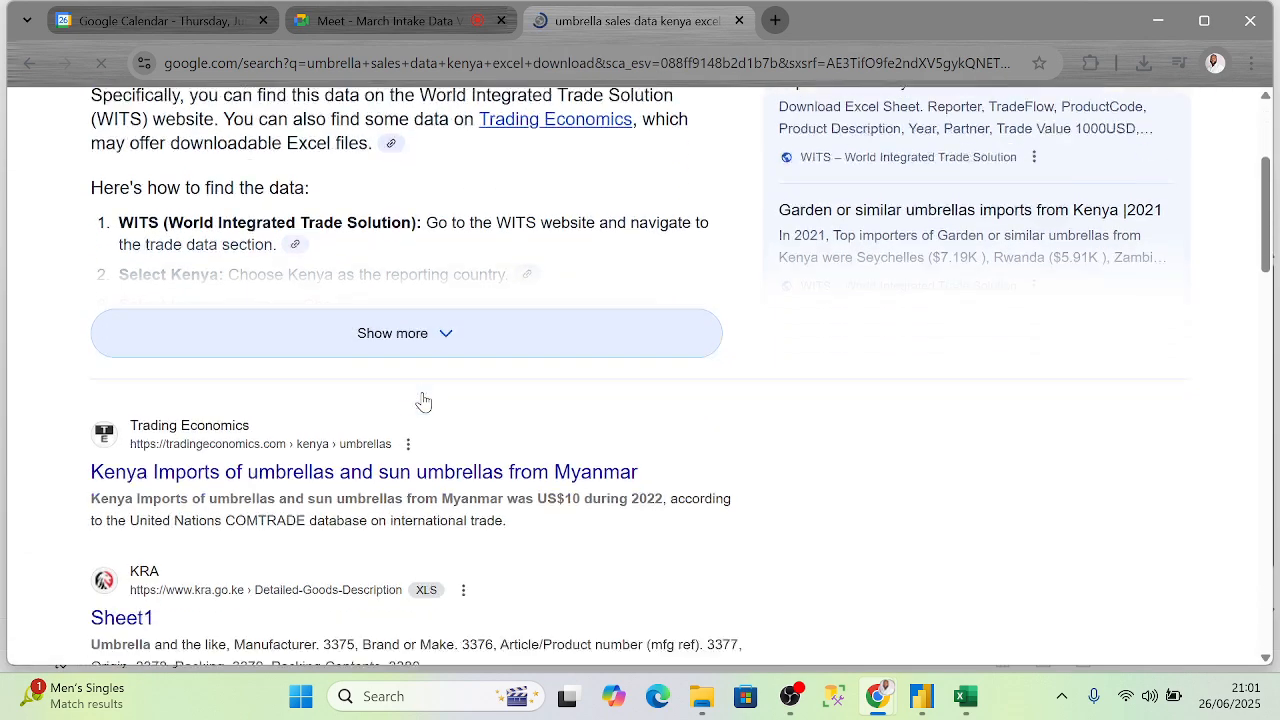
scroll(425, 395, down, 1)
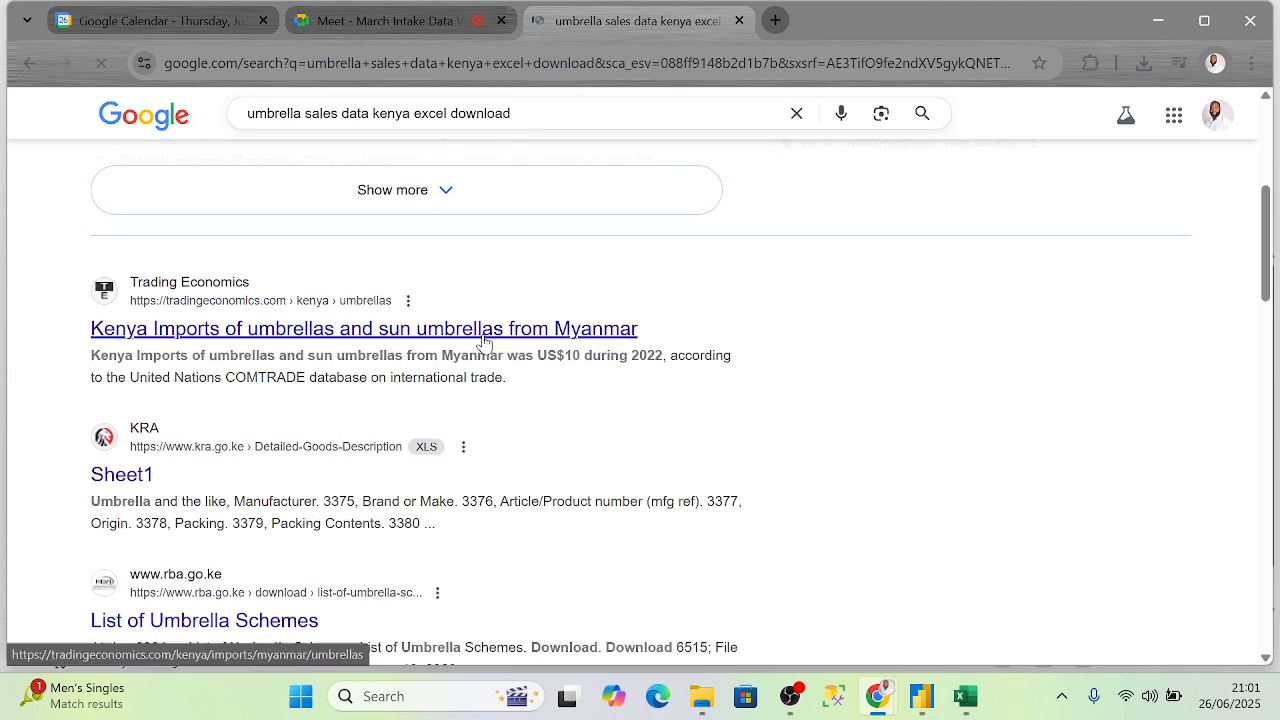
scroll(485, 342, down, 1)
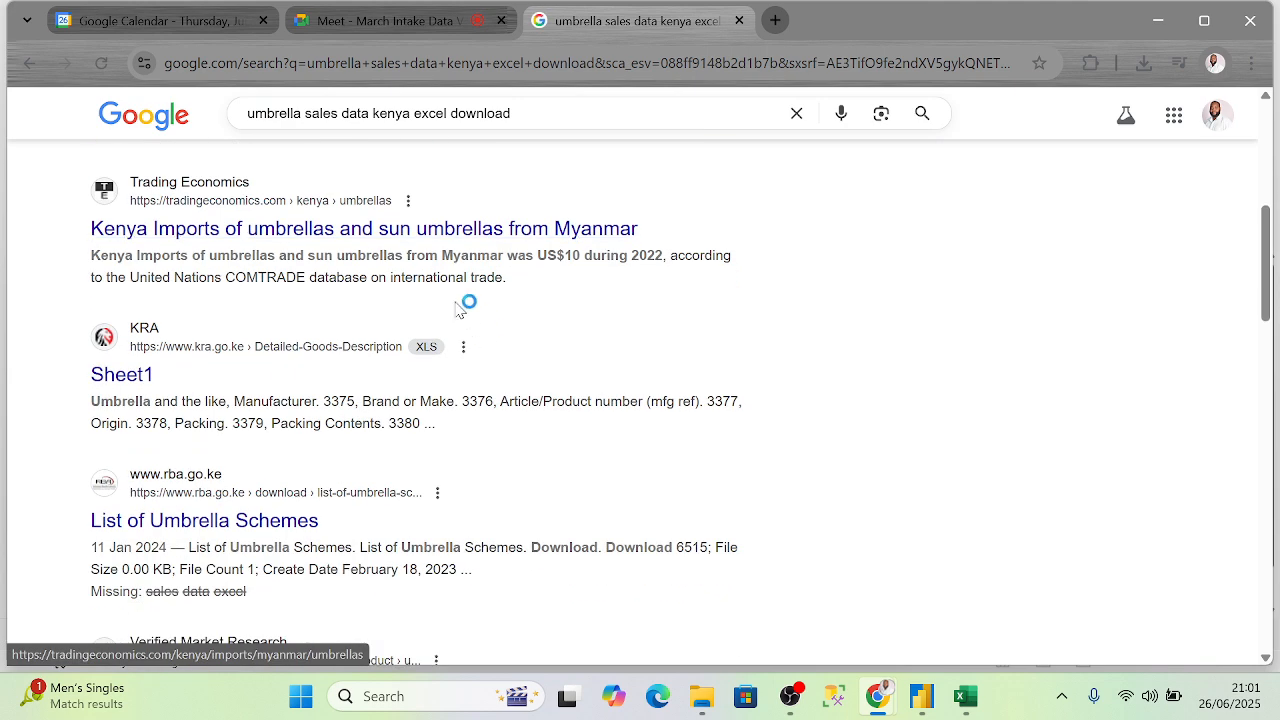
right_click(448, 232)
click(452, 258)
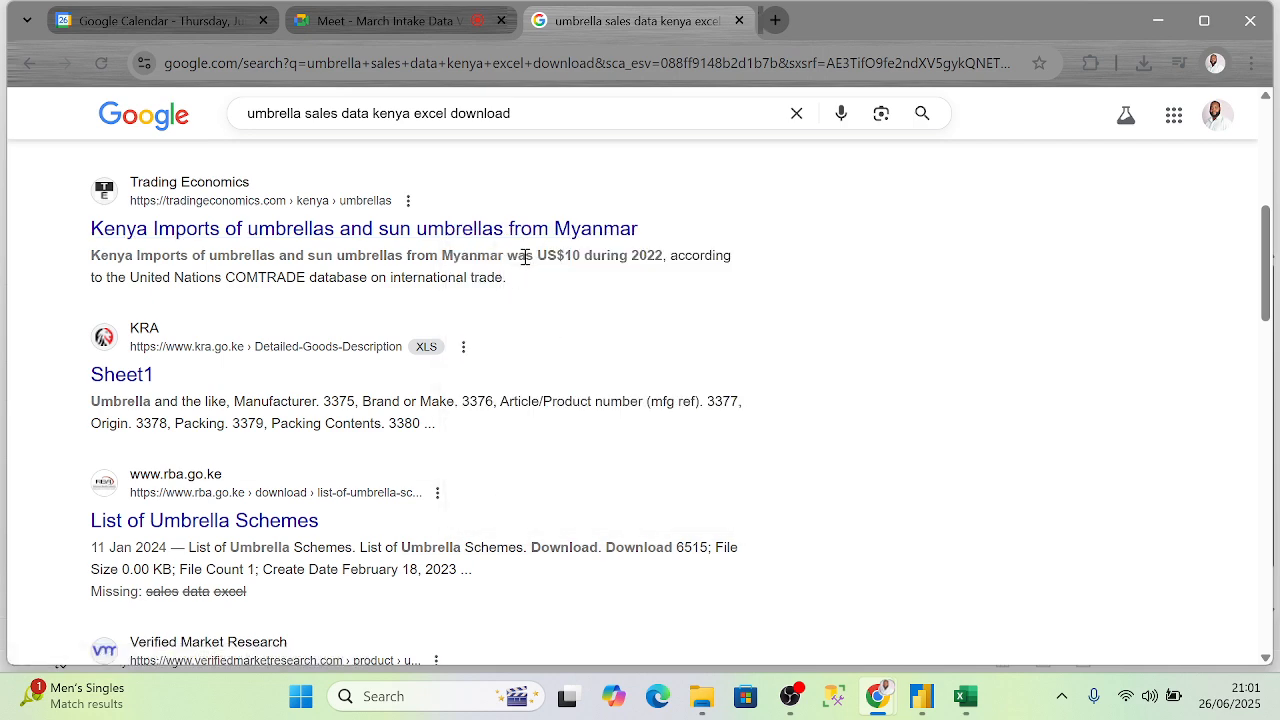
right_click(130, 378)
click(243, 397)
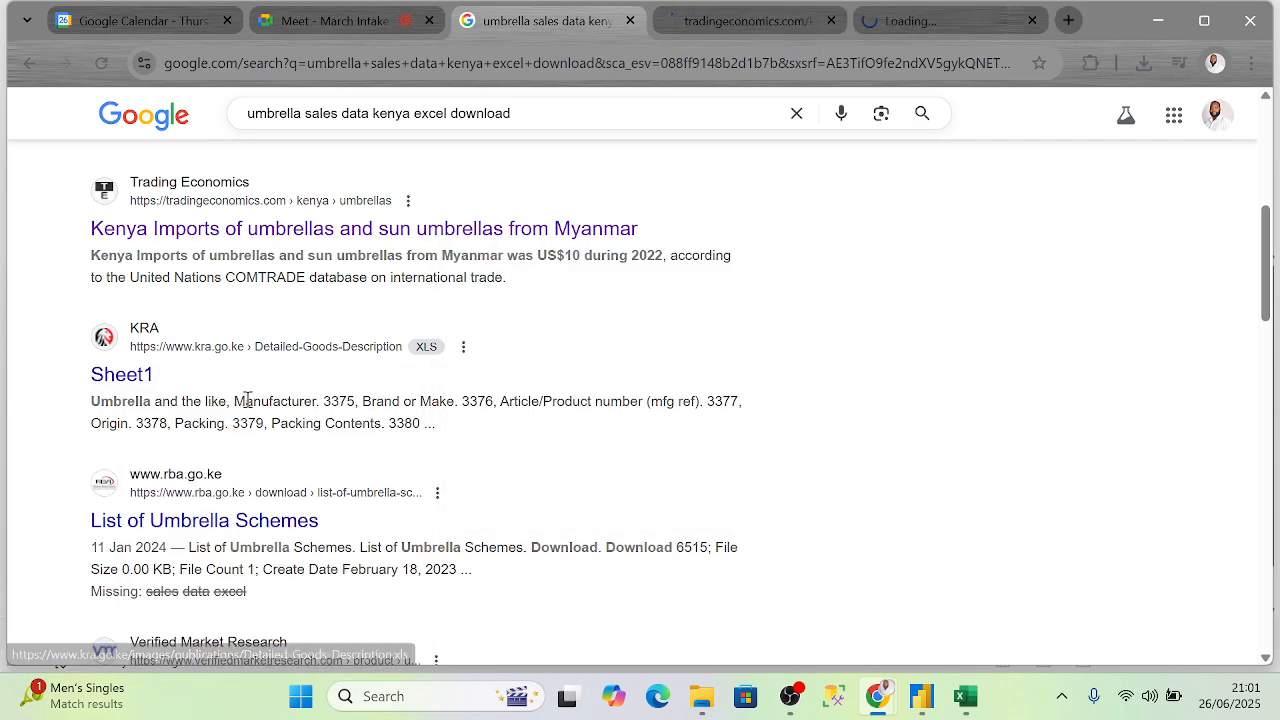
- Open the Umbrella Market Size result in a new tab
scroll(300, 423, down, 1)
scroll(300, 423, down, 1)
scroll(520, 362, down, 1)
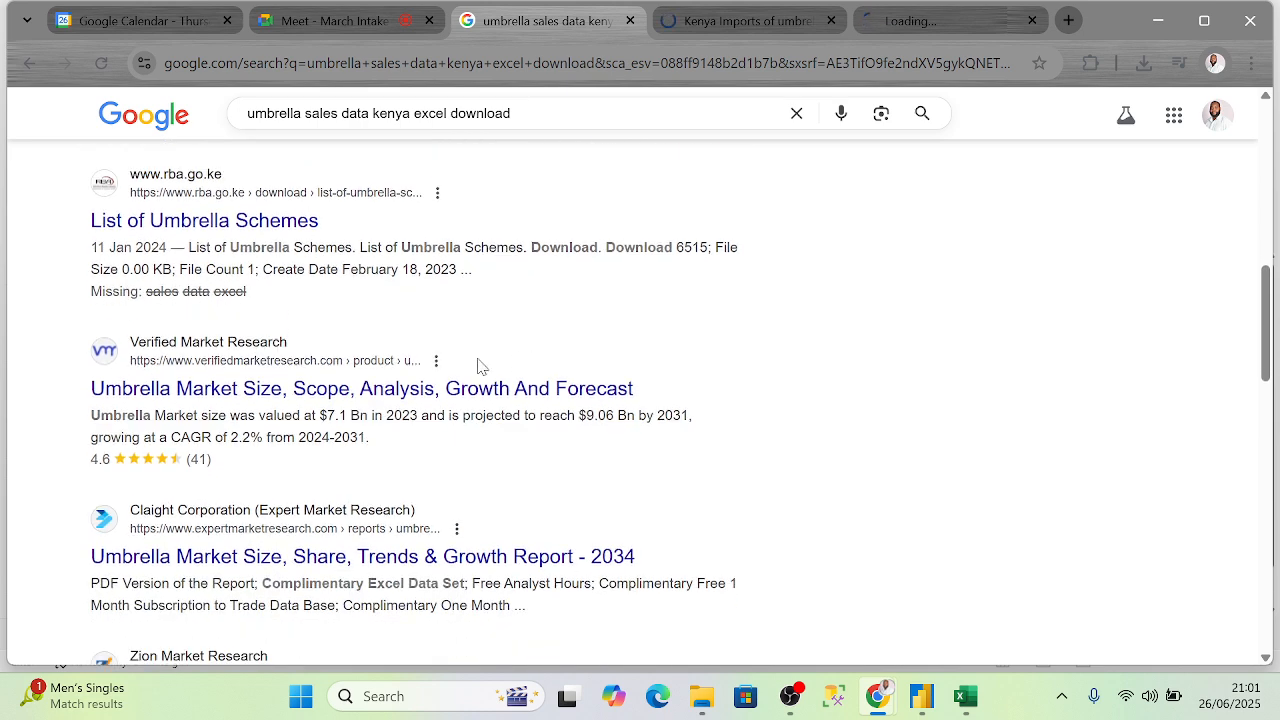
right_click(370, 396)
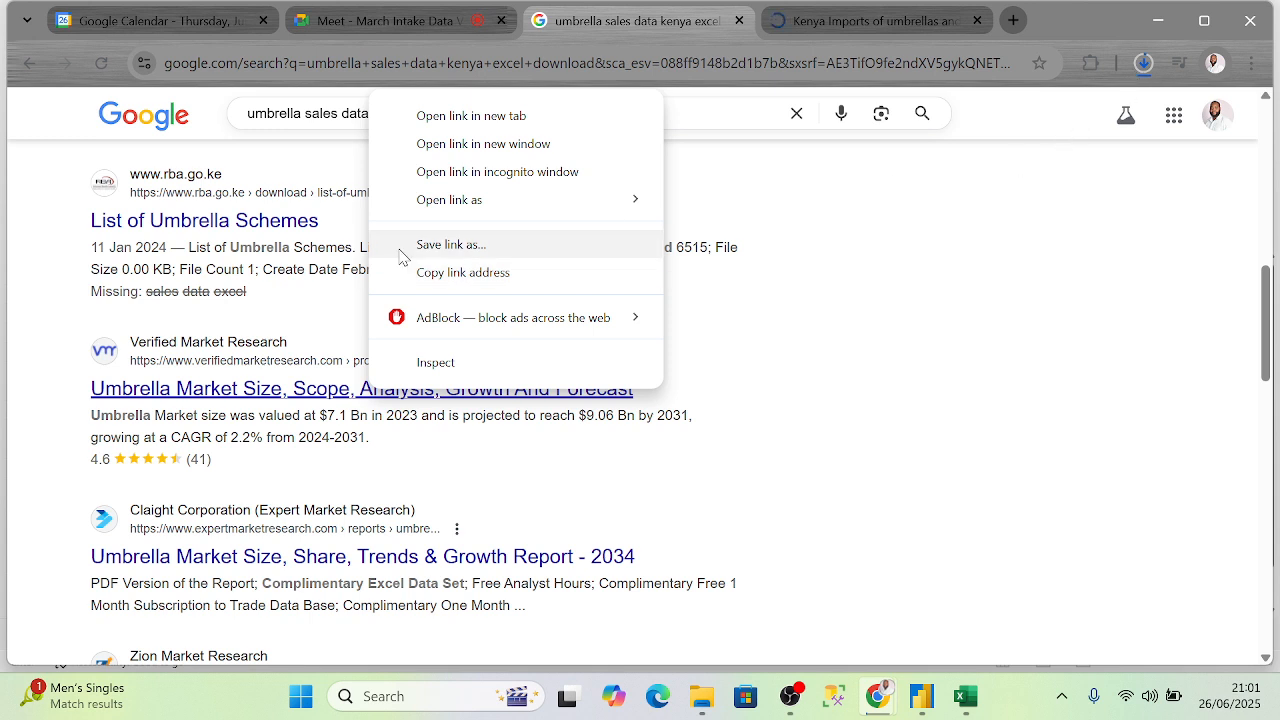
click(344, 402)
right_click(344, 402)
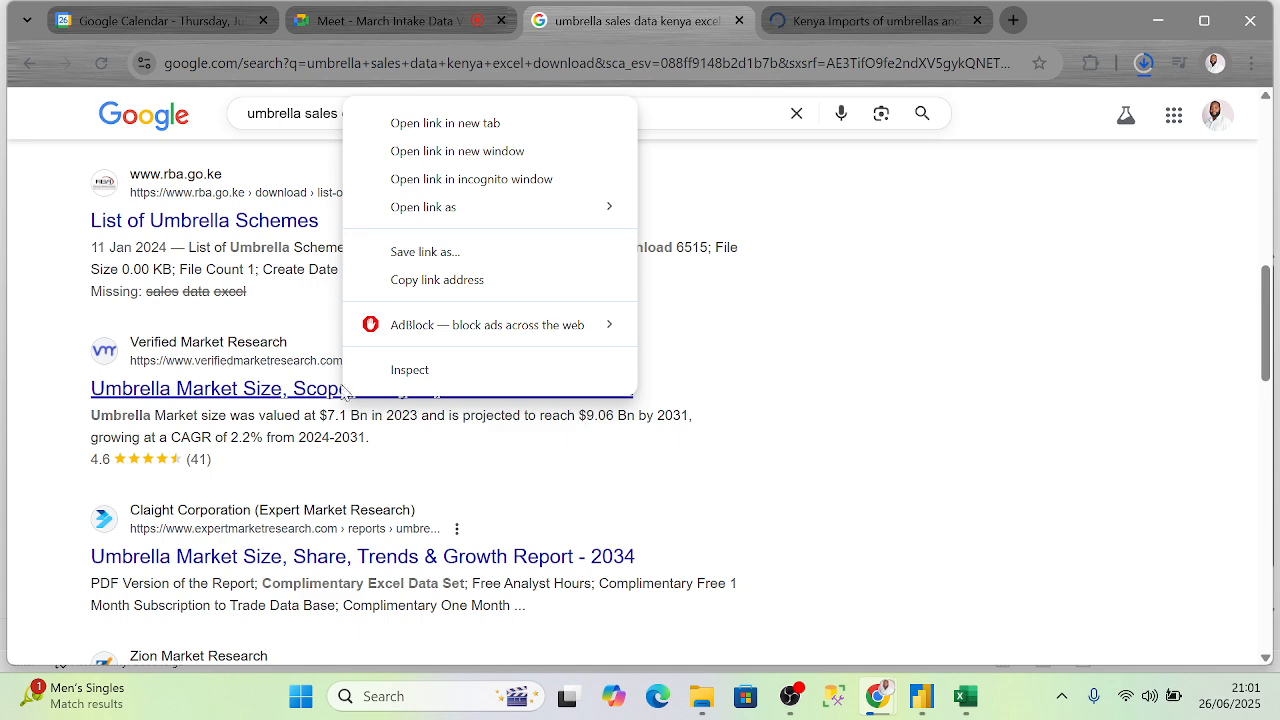
click(494, 123)
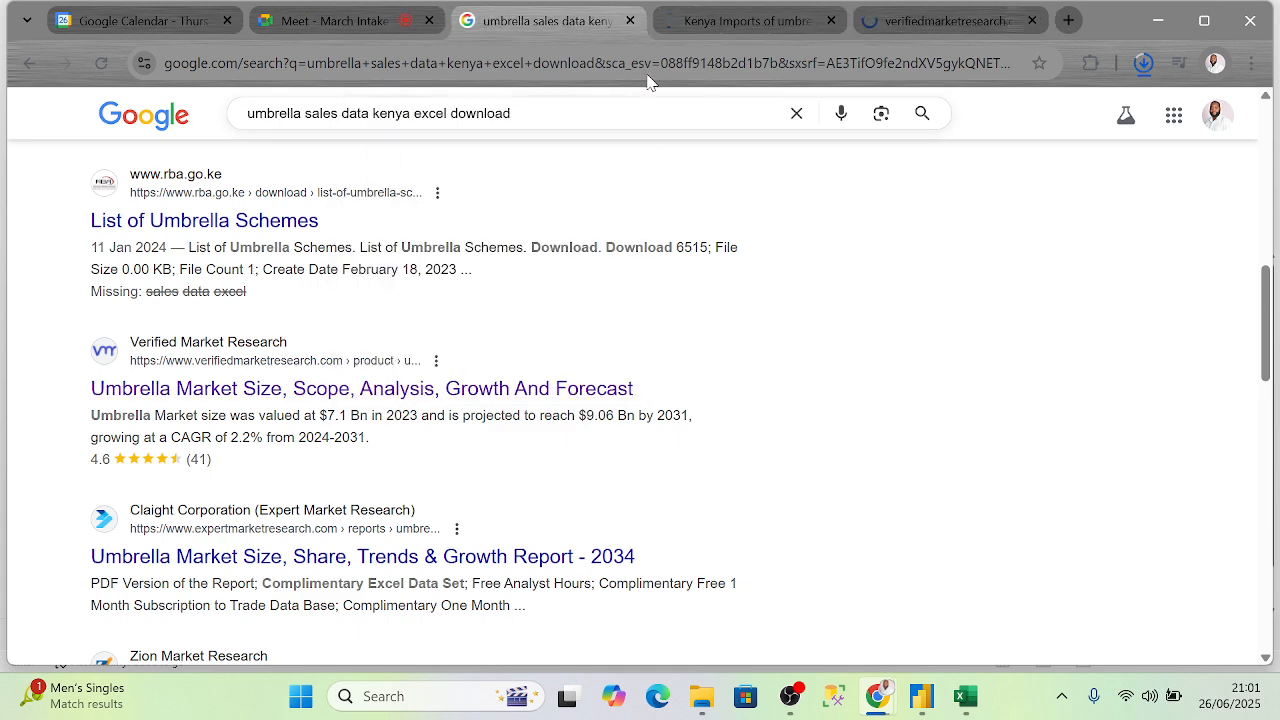
- Open the downloaded Detailed-Goods-Description.xls from Chrome's downloads and scroll through Sheet1
click(1146, 64)
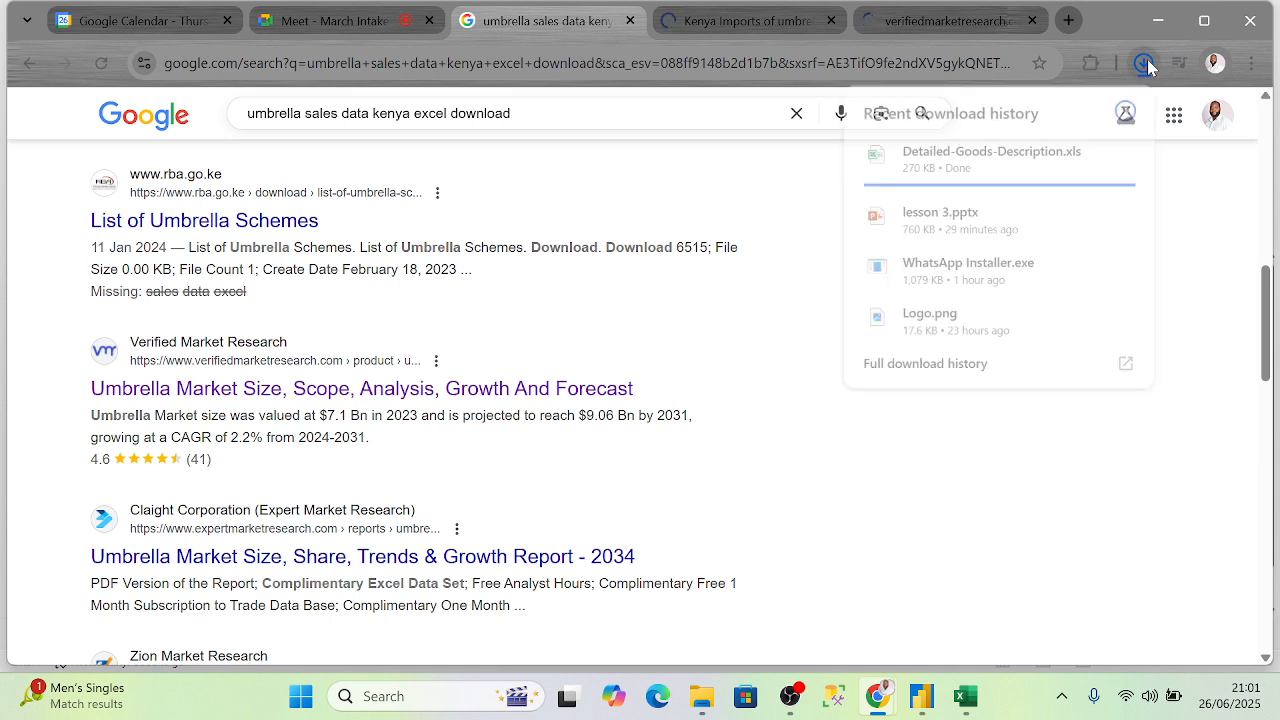
click(968, 154)
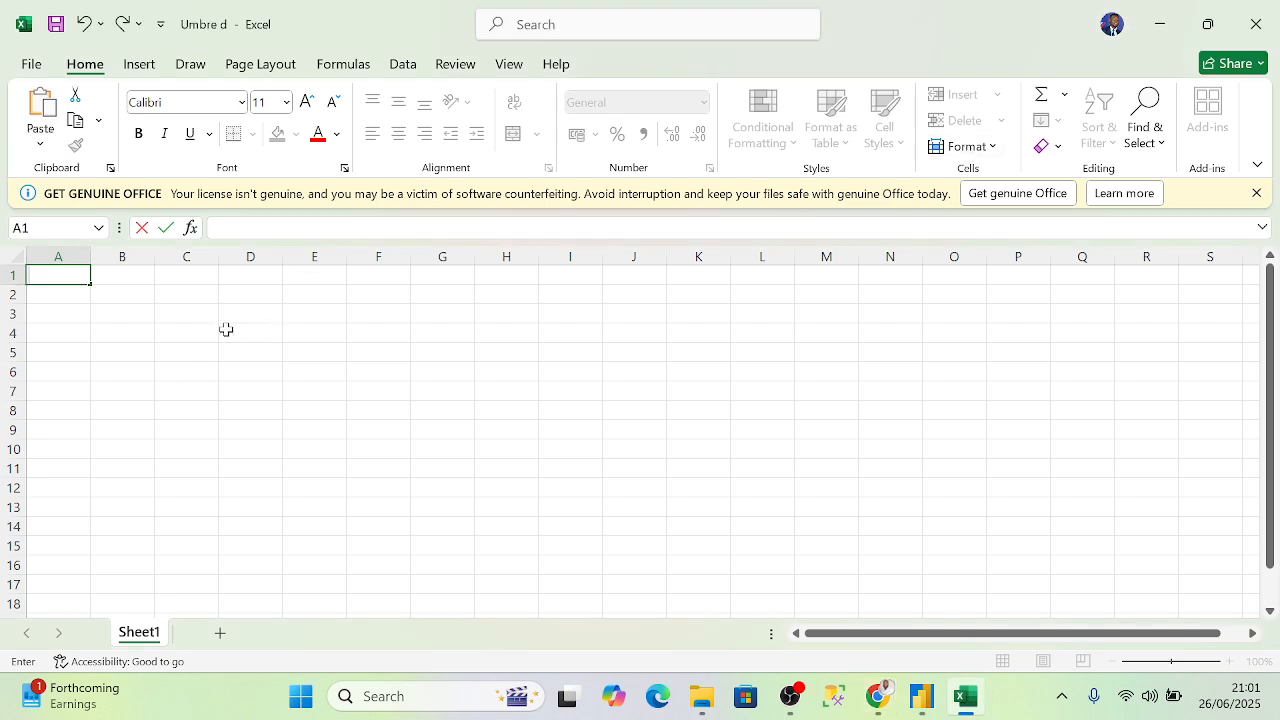
click(226, 329)
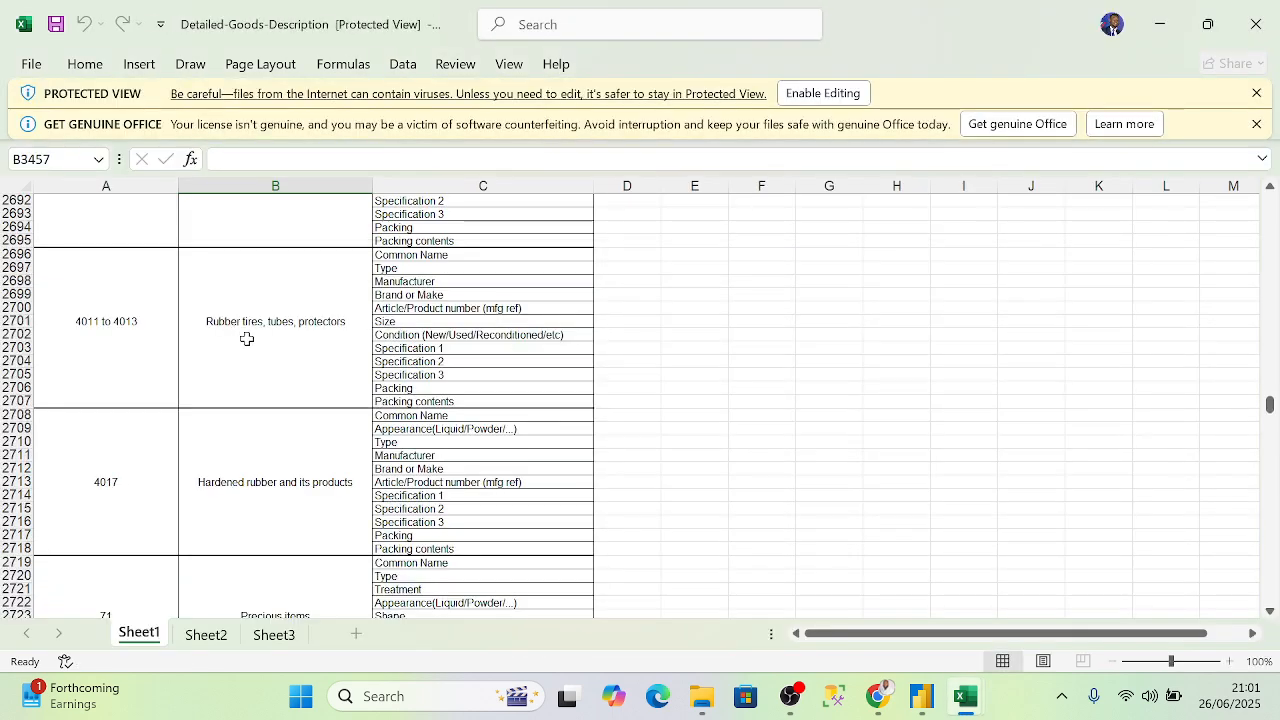
scroll(349, 351, up, 7)
scroll(439, 357, up, 14)
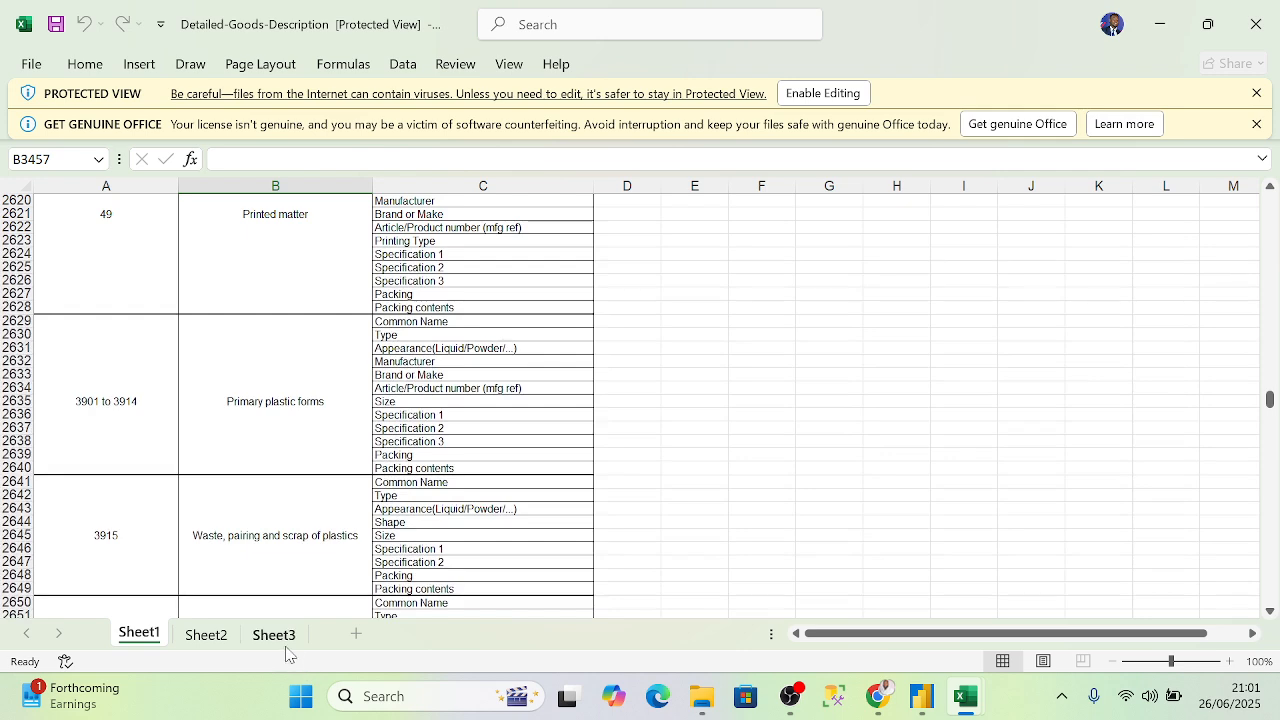
- View Sheet3 and Sheet2, then close both Excel workbooks
click(285, 642)
click(209, 637)
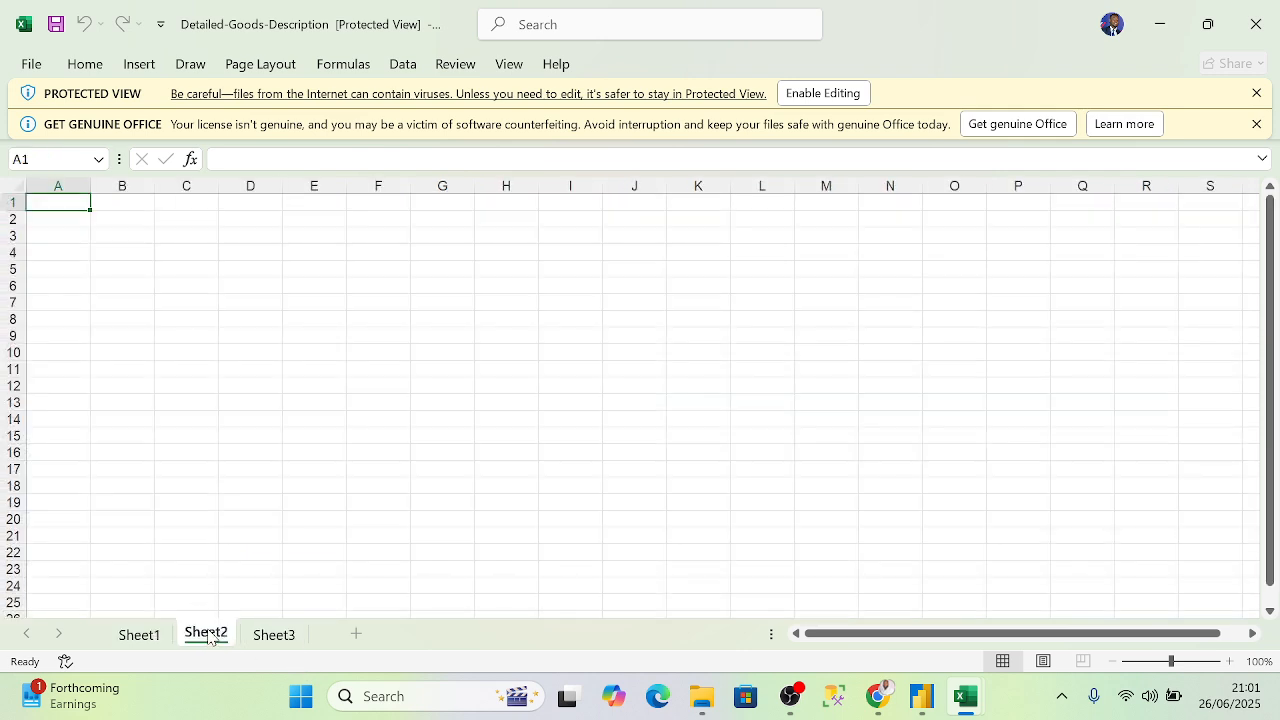
click(1256, 24)
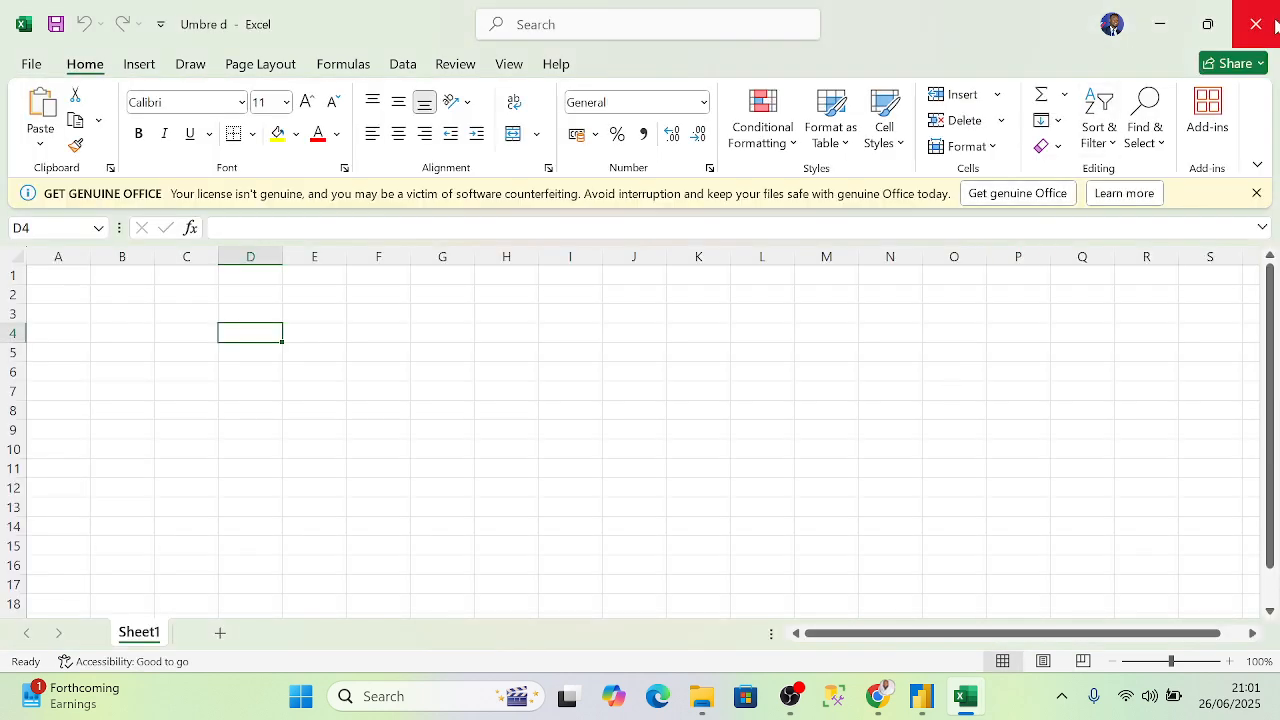
click(1256, 24)
- Exit Excel without saving and view the umbrella market report's Download Sample request form
click(697, 492)
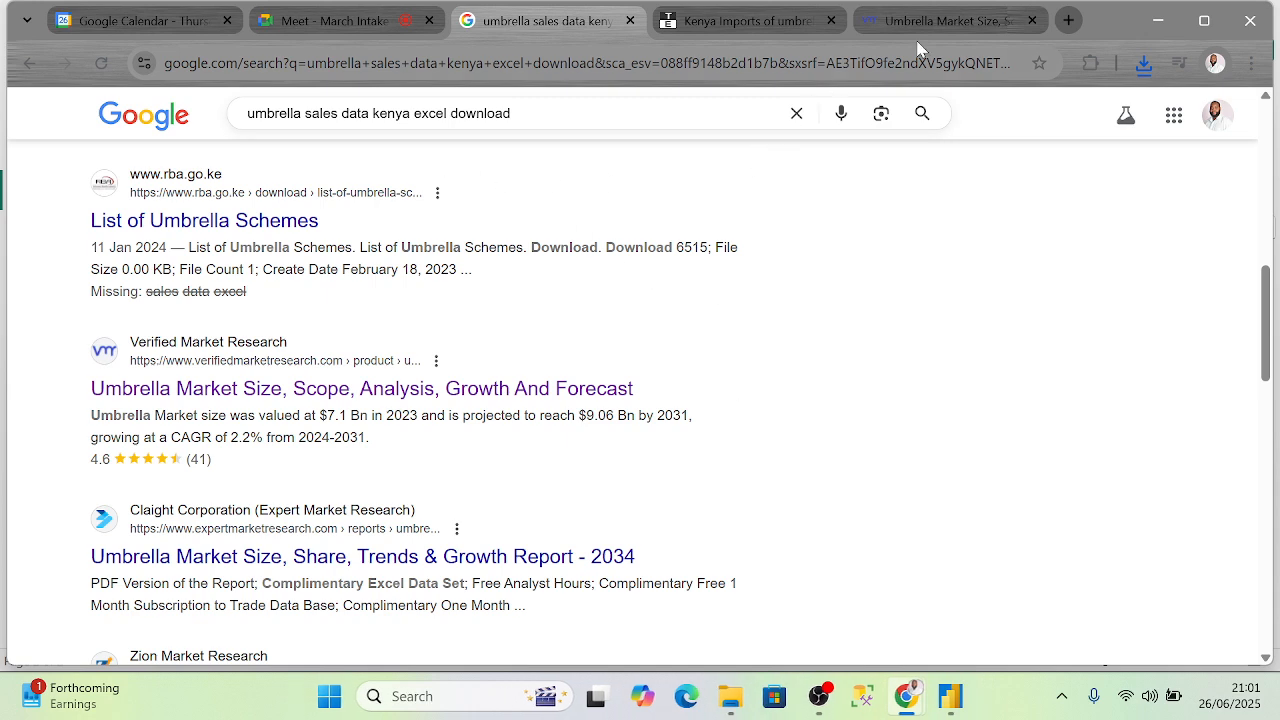
click(938, 28)
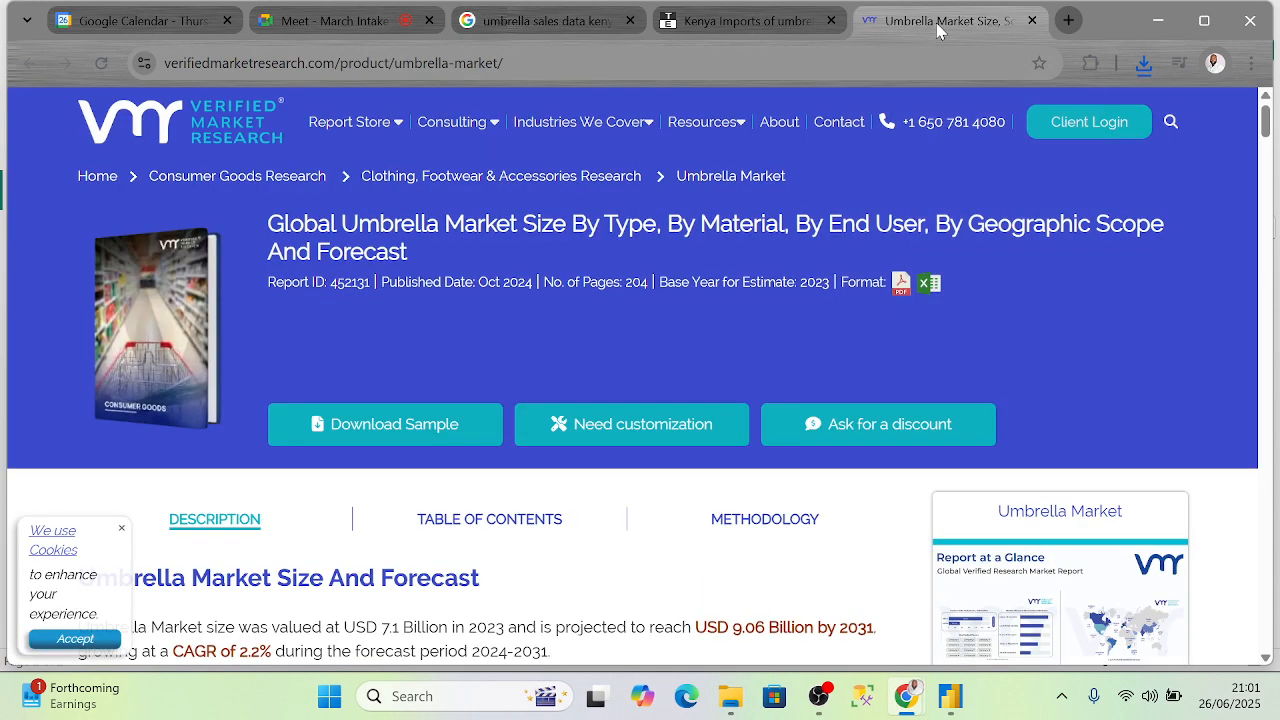
click(395, 432)
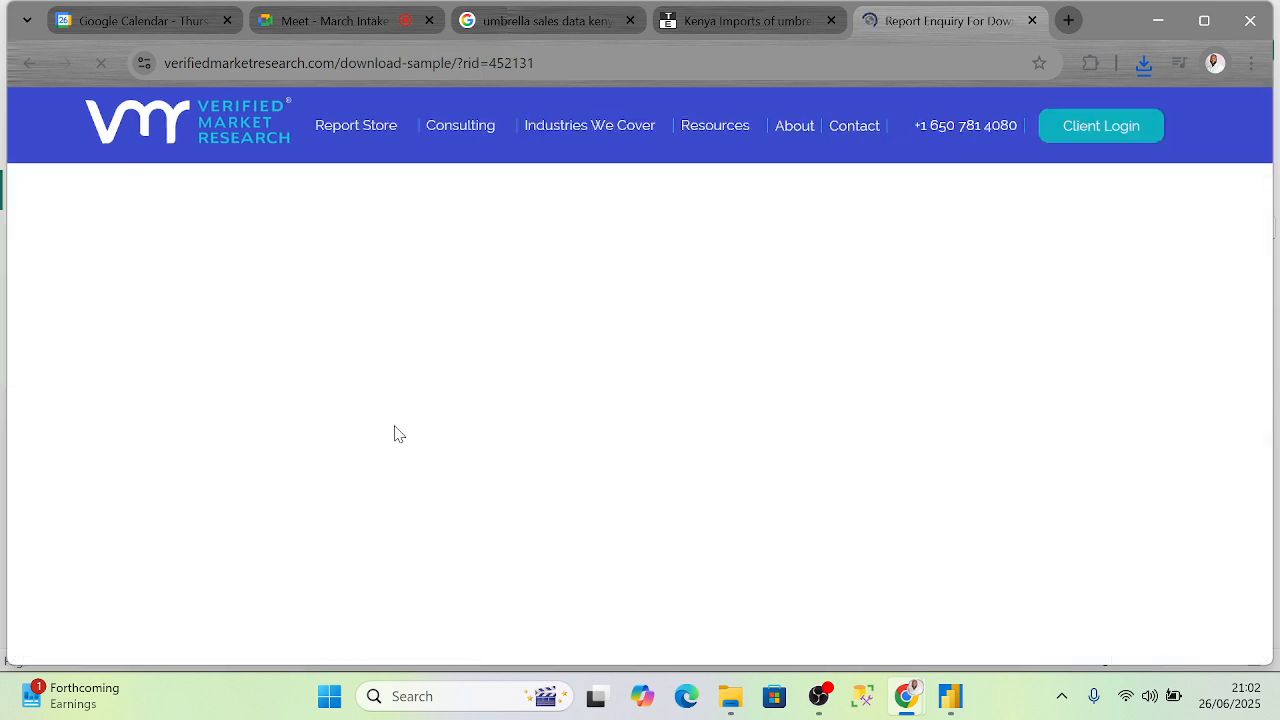
scroll(623, 300, down, 5)
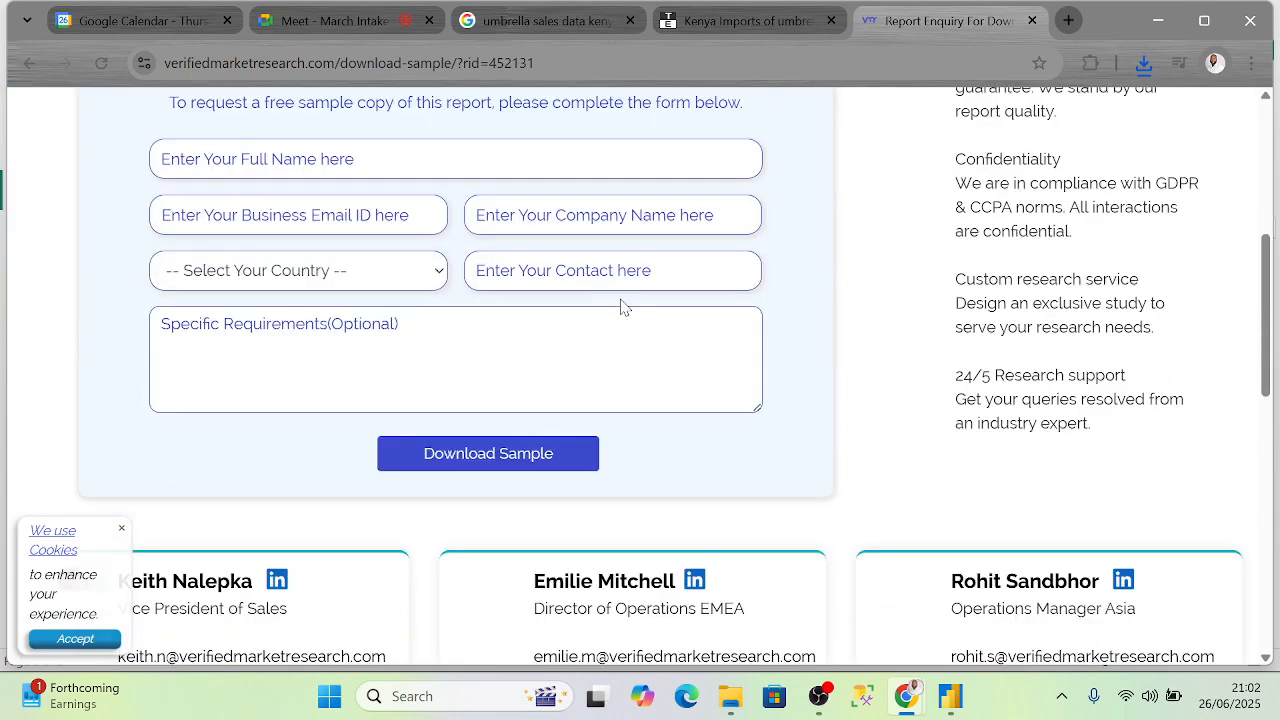
scroll(546, 370, up, 4)
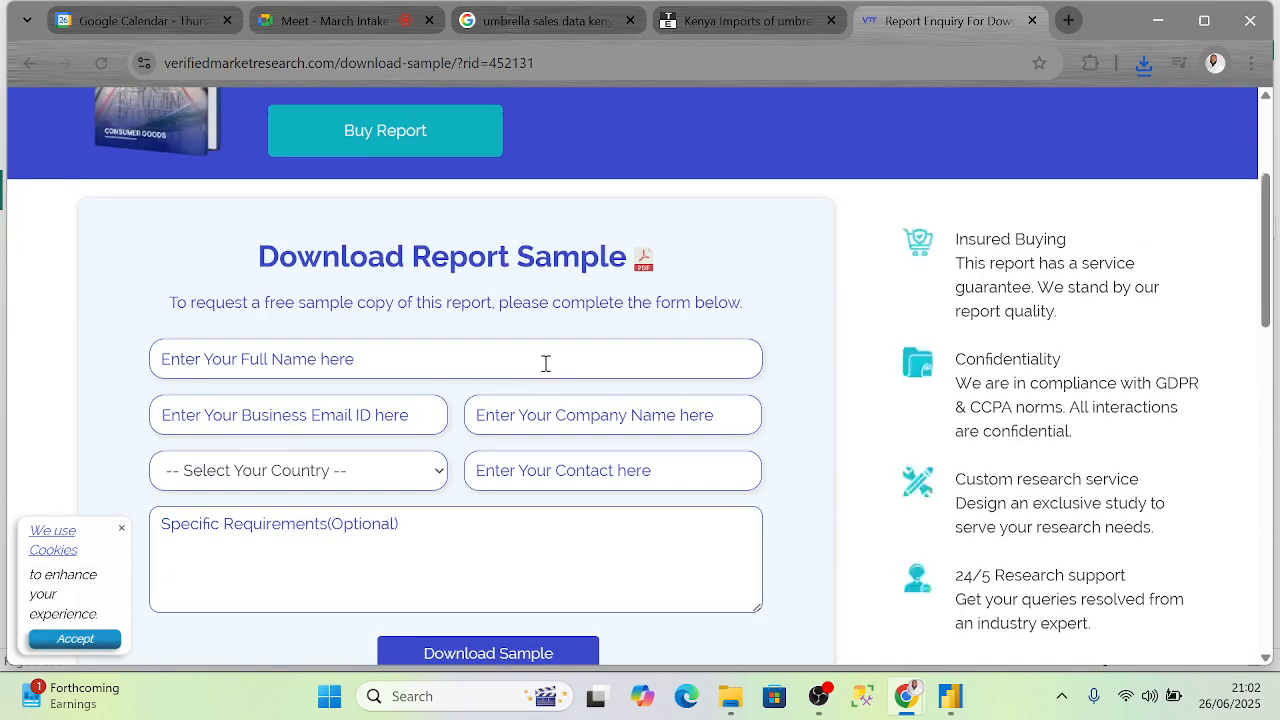
scroll(470, 230, up, 1)
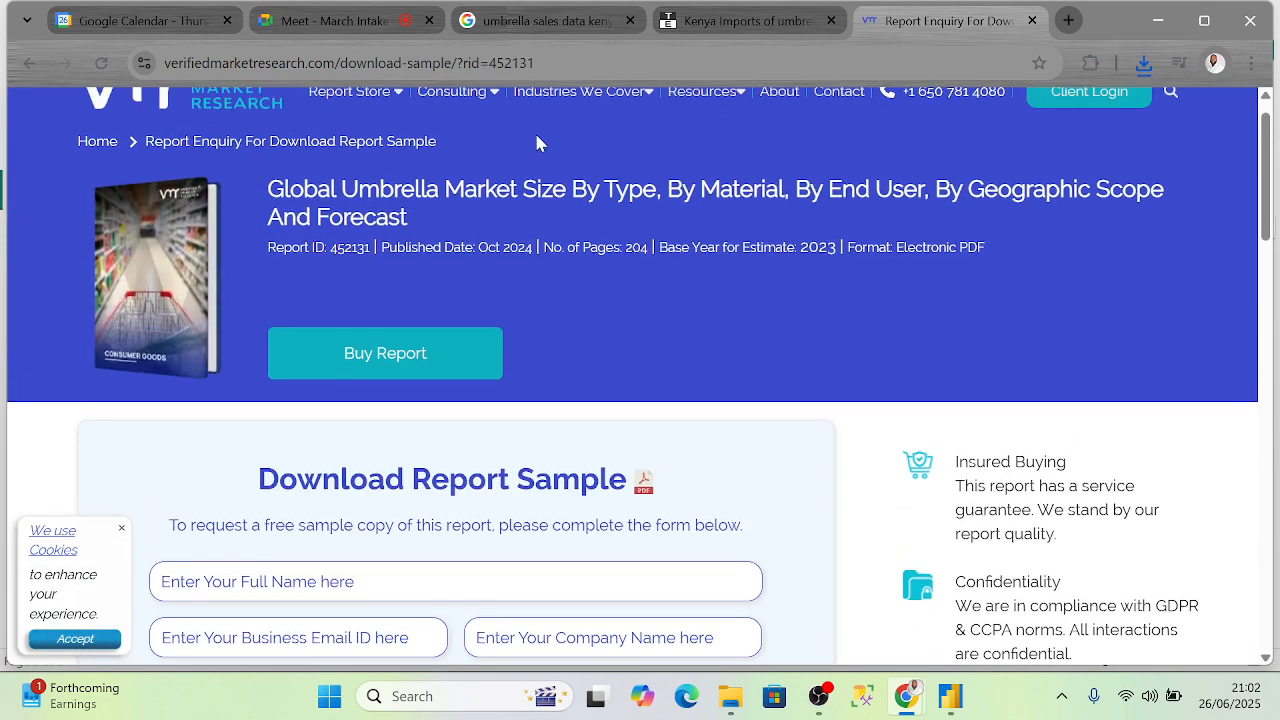
- Scroll through the Kenya umbrella imports chart, then return to the Meet call
click(740, 21)
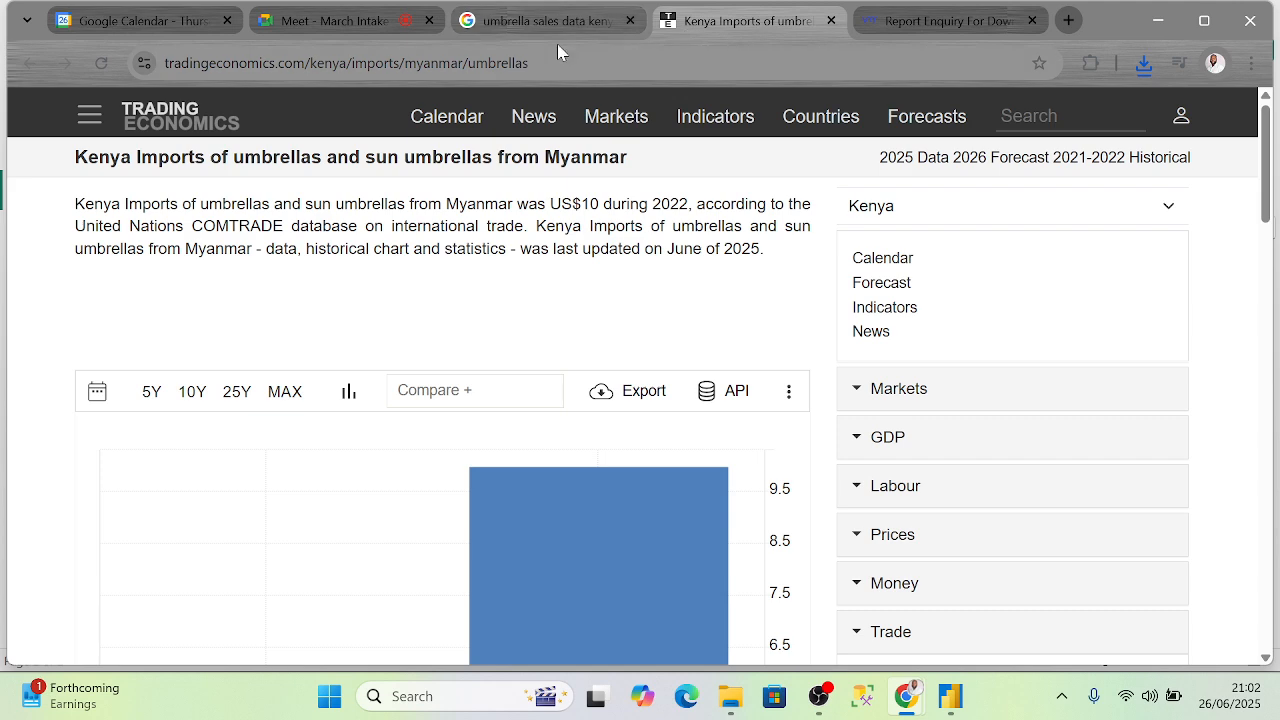
scroll(660, 329, down, 2)
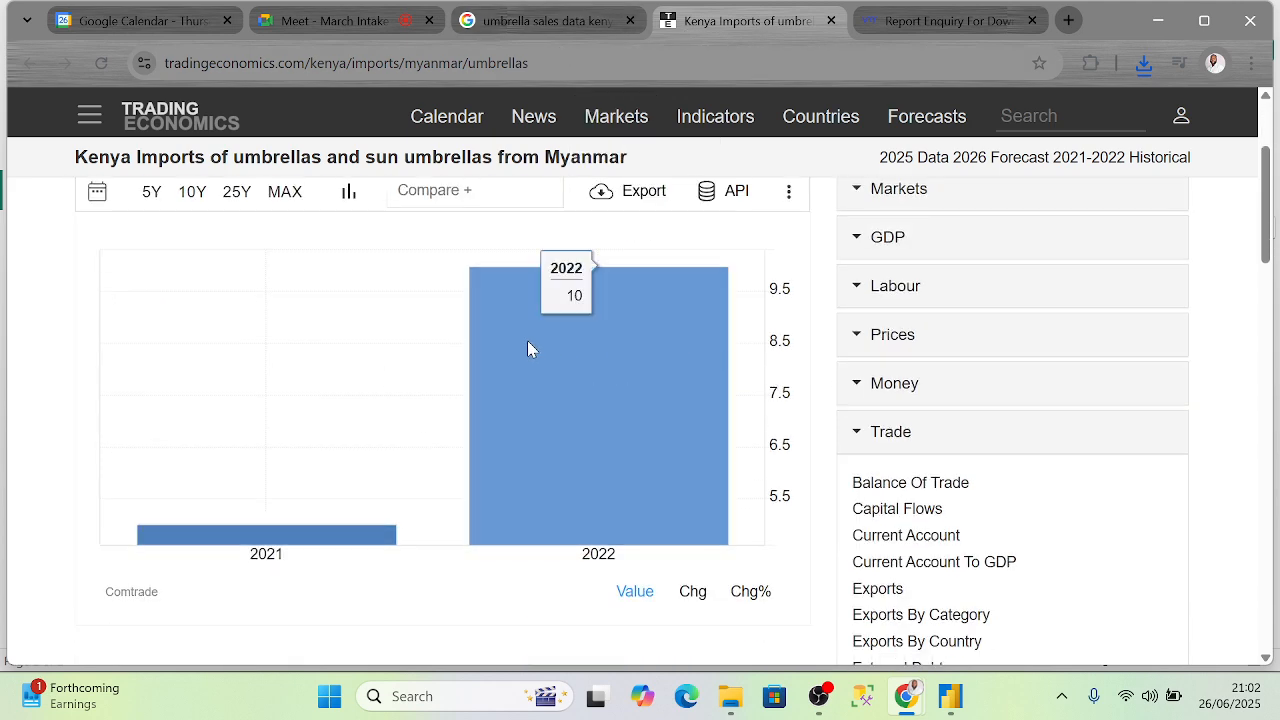
scroll(620, 343, down, 5)
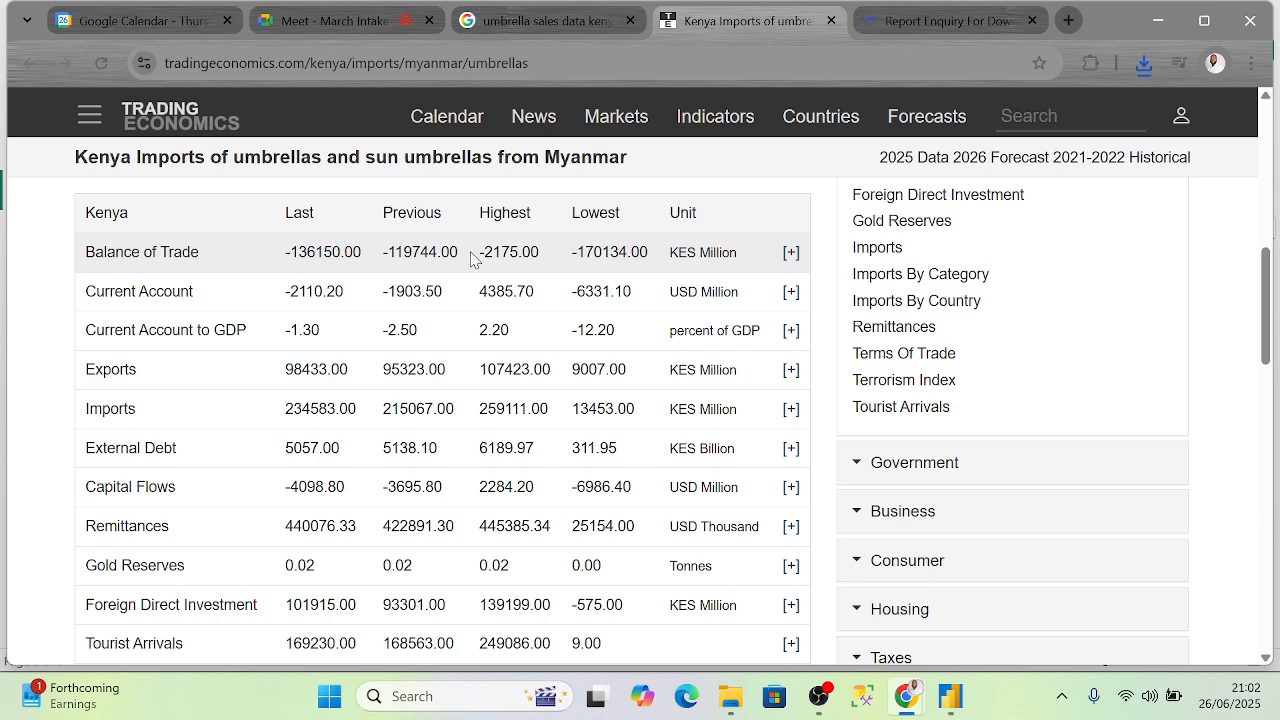
scroll(540, 260, down, 4)
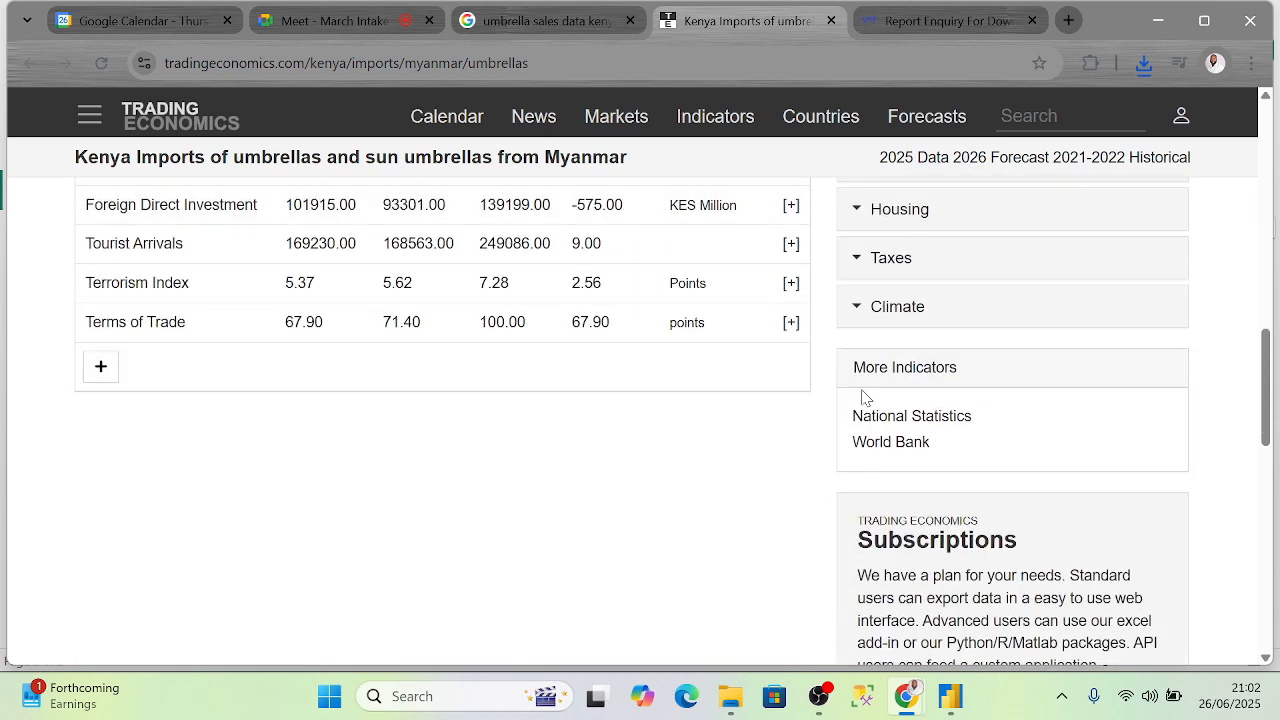
scroll(870, 380, up, 7)
scroll(910, 345, up, 3)
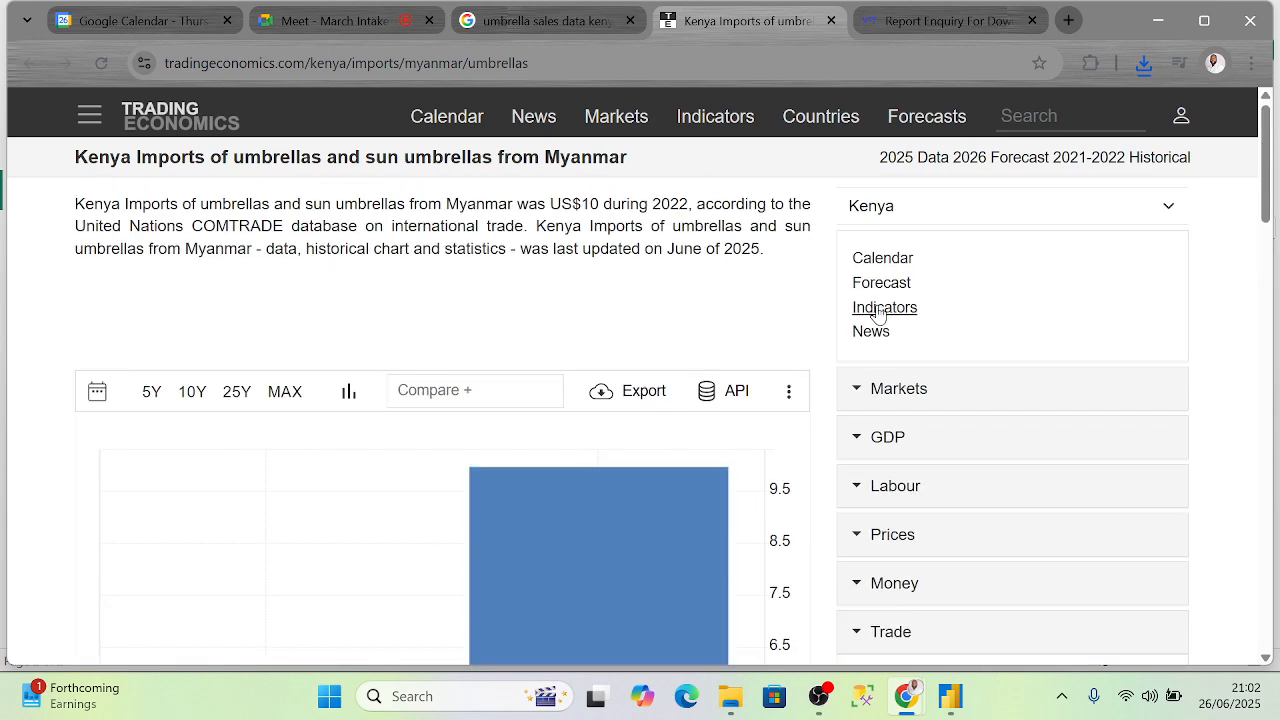
click(553, 20)
click(330, 20)
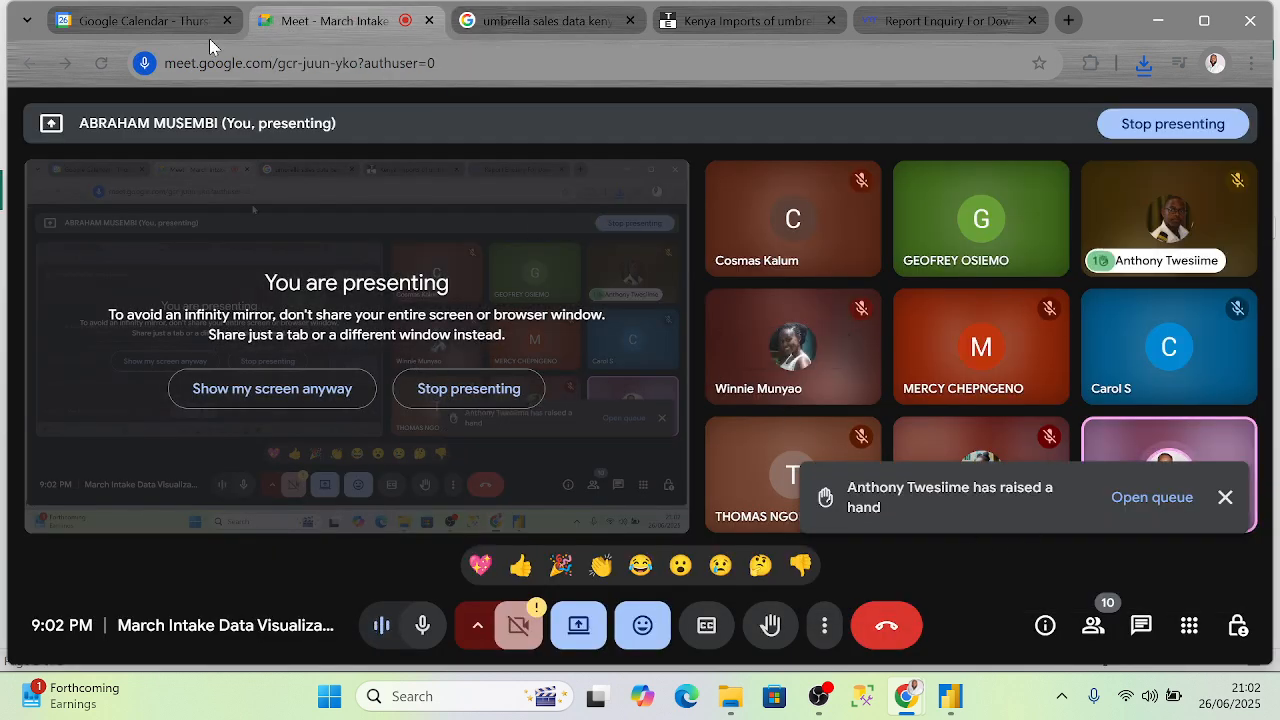
- Open a new Chrome tab beside today's Google Calendar
click(103, 22)
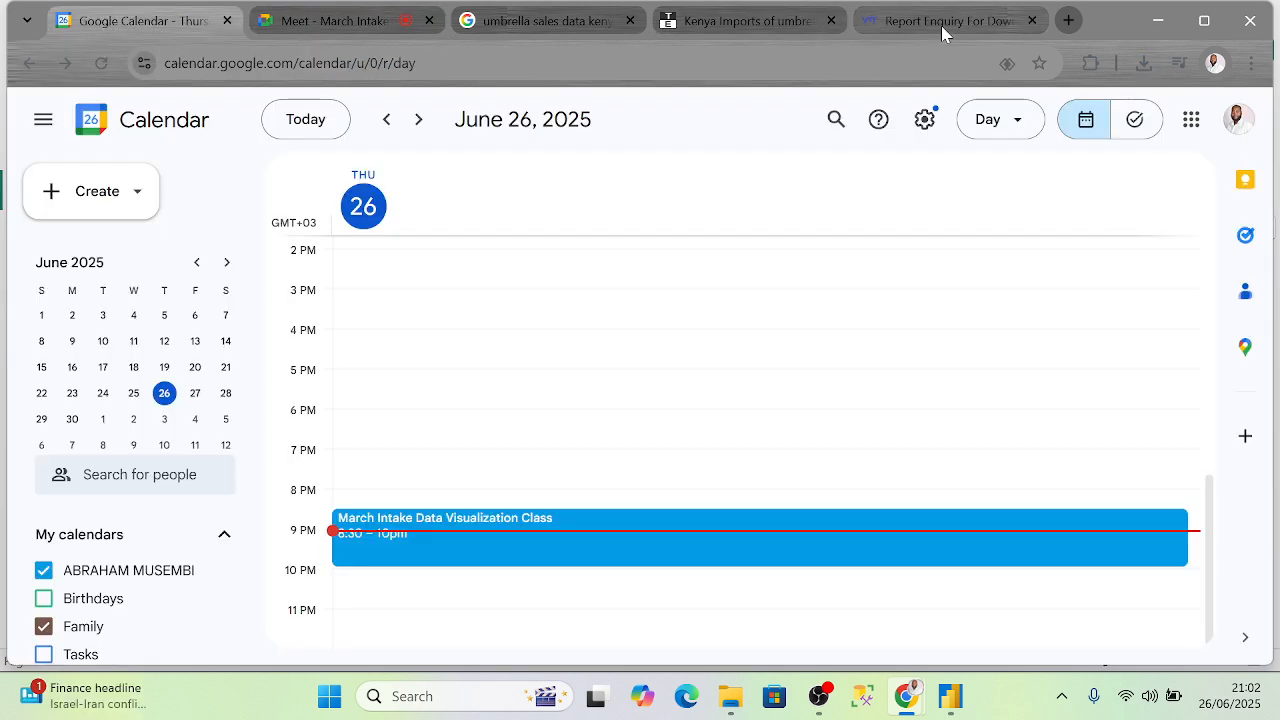
click(1069, 21)
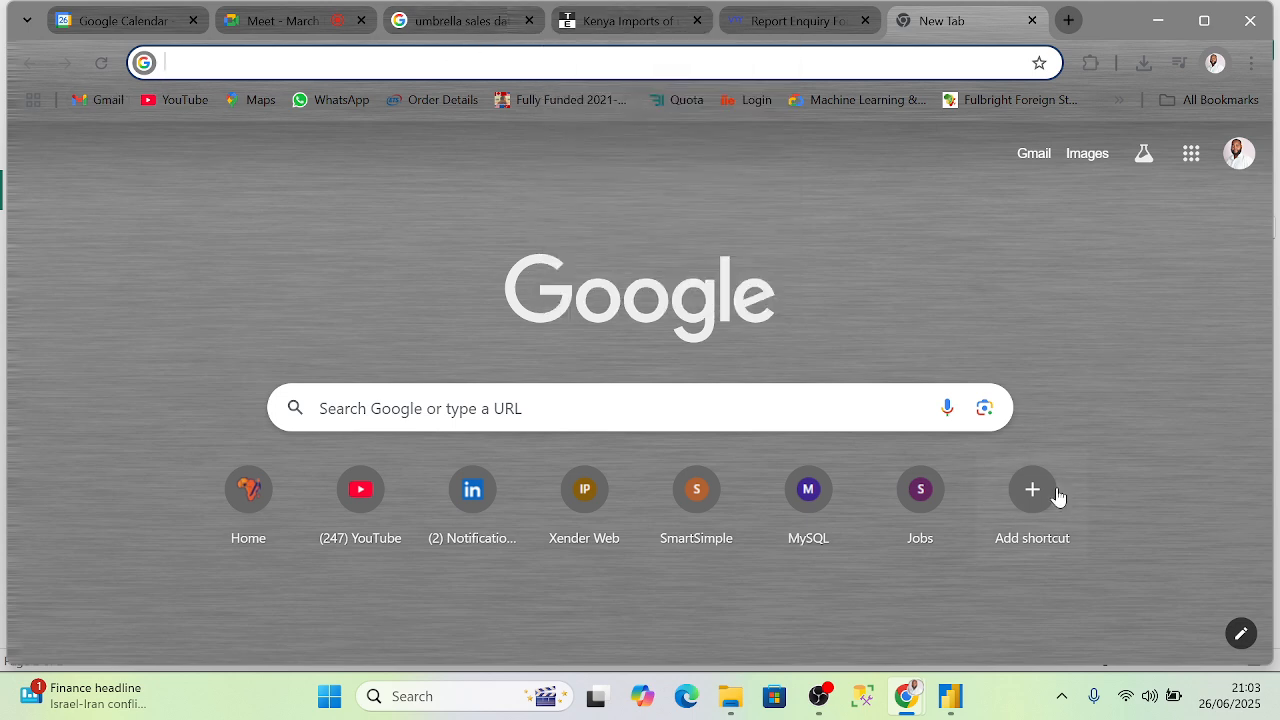
- Open the Meet call's in-call messages and start typing the presenter's e-mail address
click(320, 24)
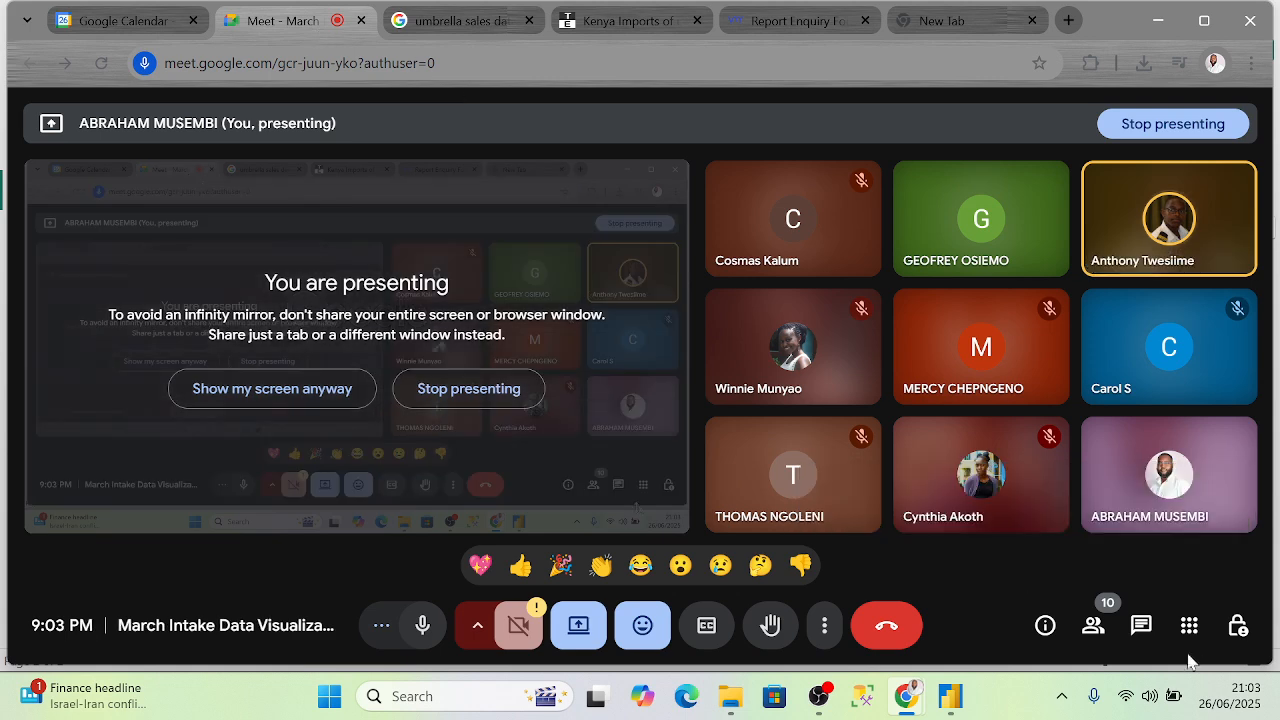
click(1140, 630)
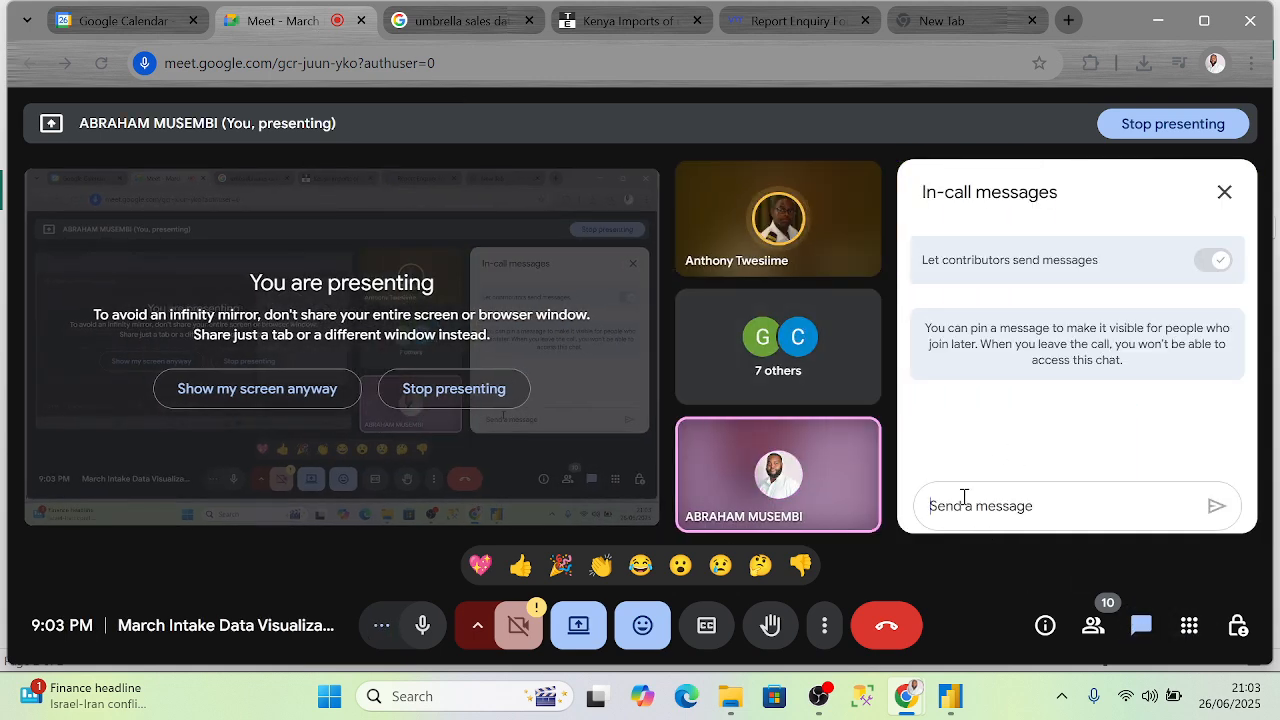
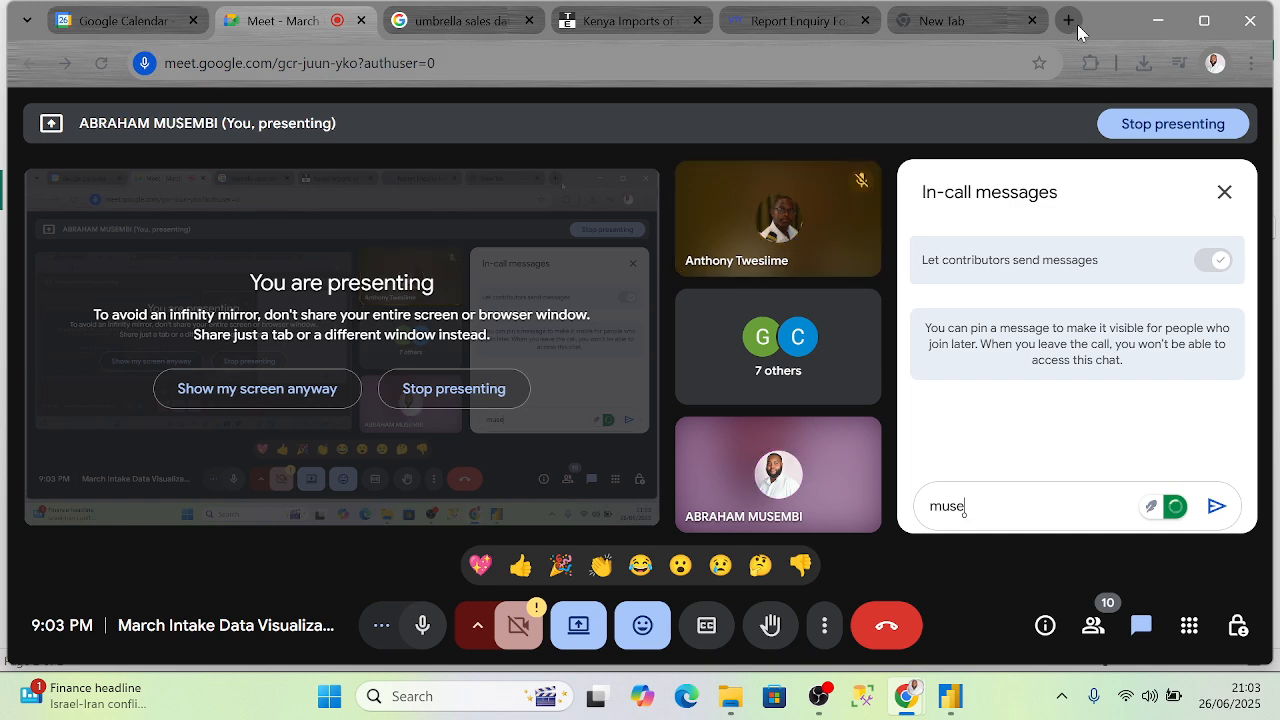
- Open the Gmail inbox in the blank new tab and scroll through it
click(955, 21)
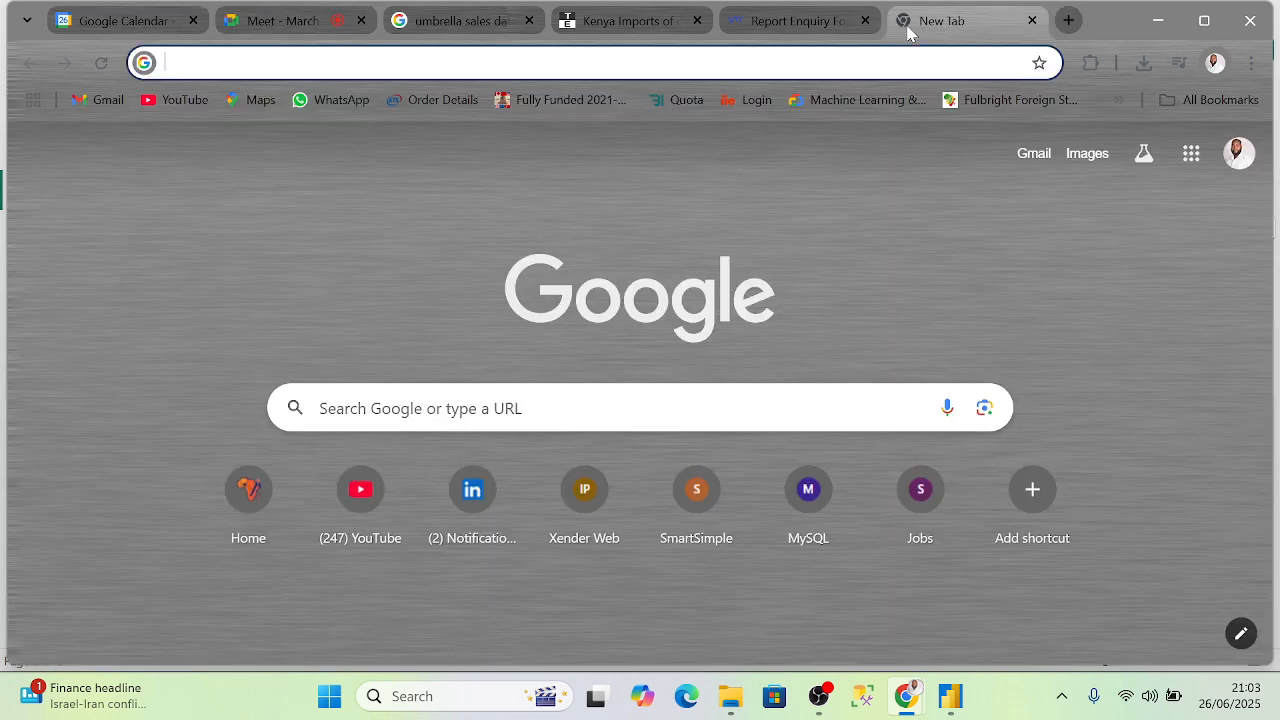
click(100, 102)
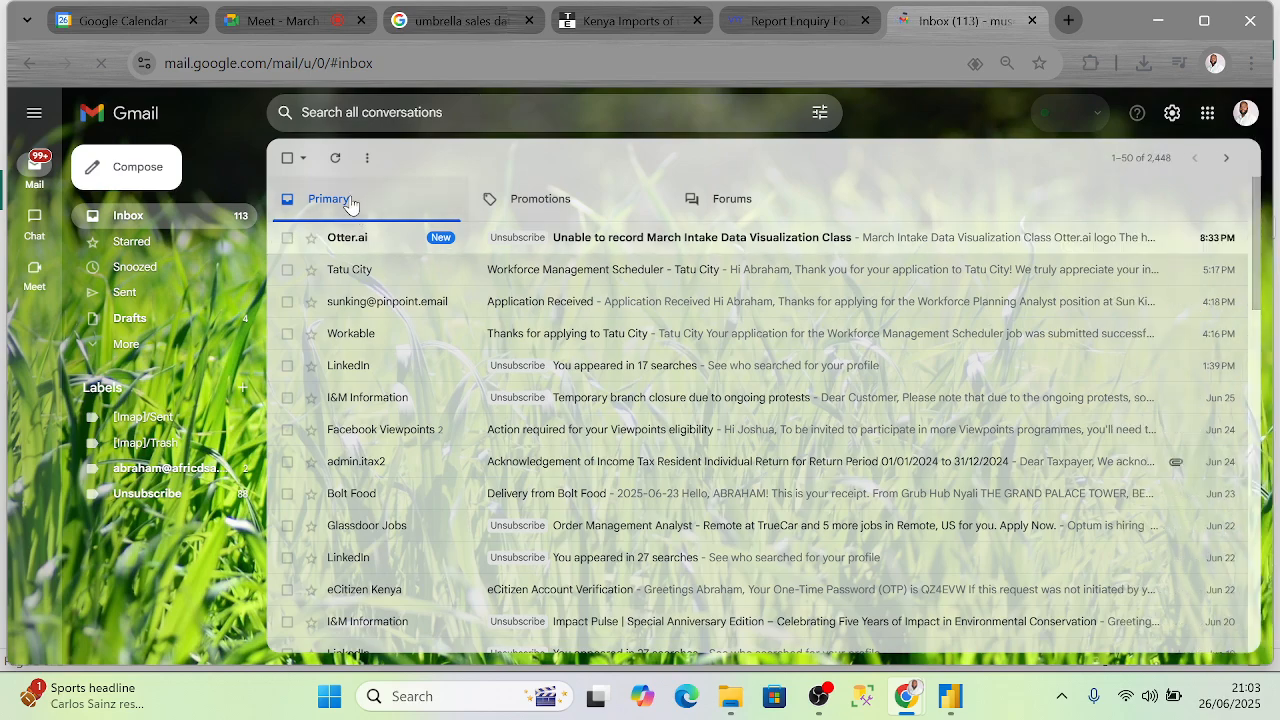
scroll(566, 298, down, 2)
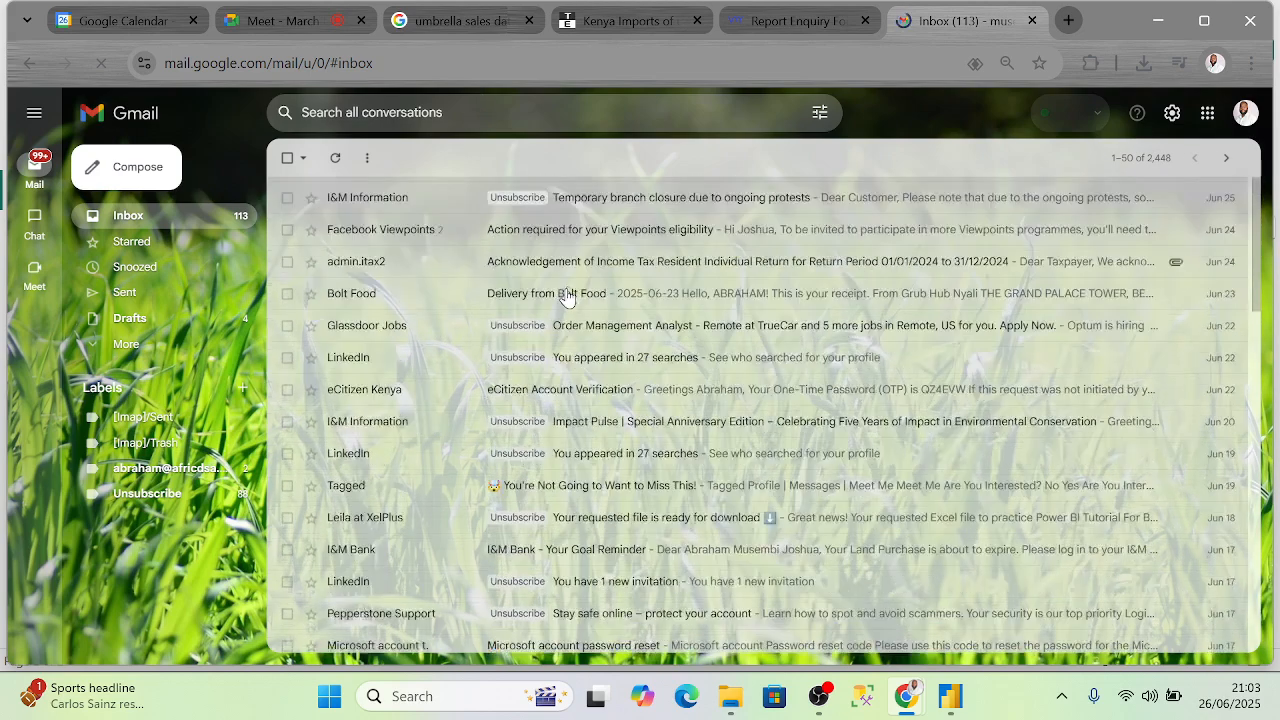
scroll(490, 330, down, 7)
scroll(490, 330, up, 9)
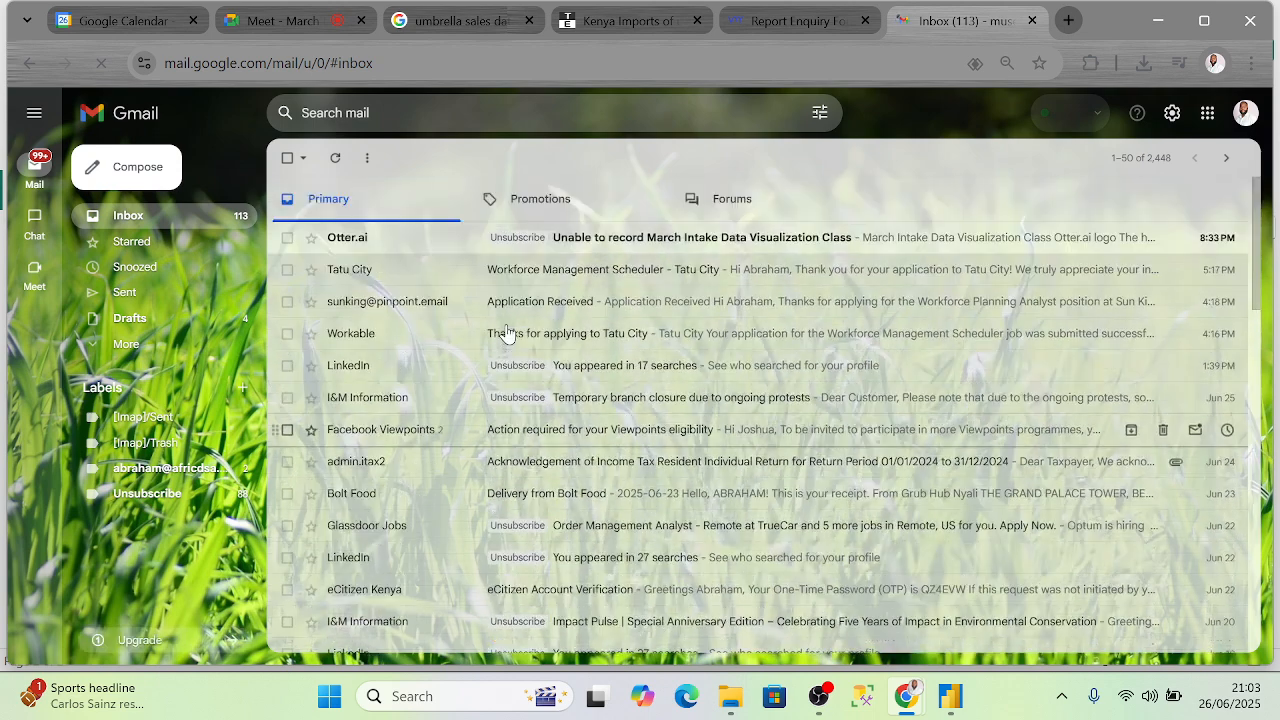
- Back in the call chat, finish typing the e-mail address, fix a typo, and select it
click(294, 21)
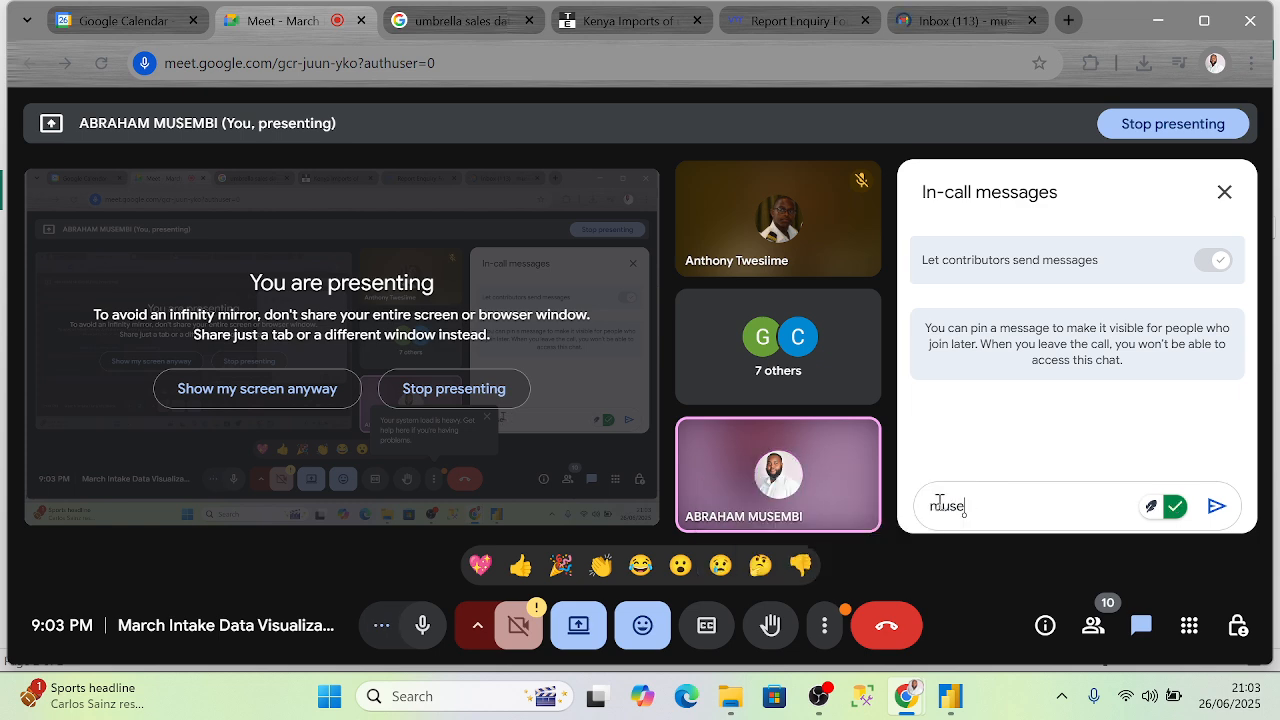
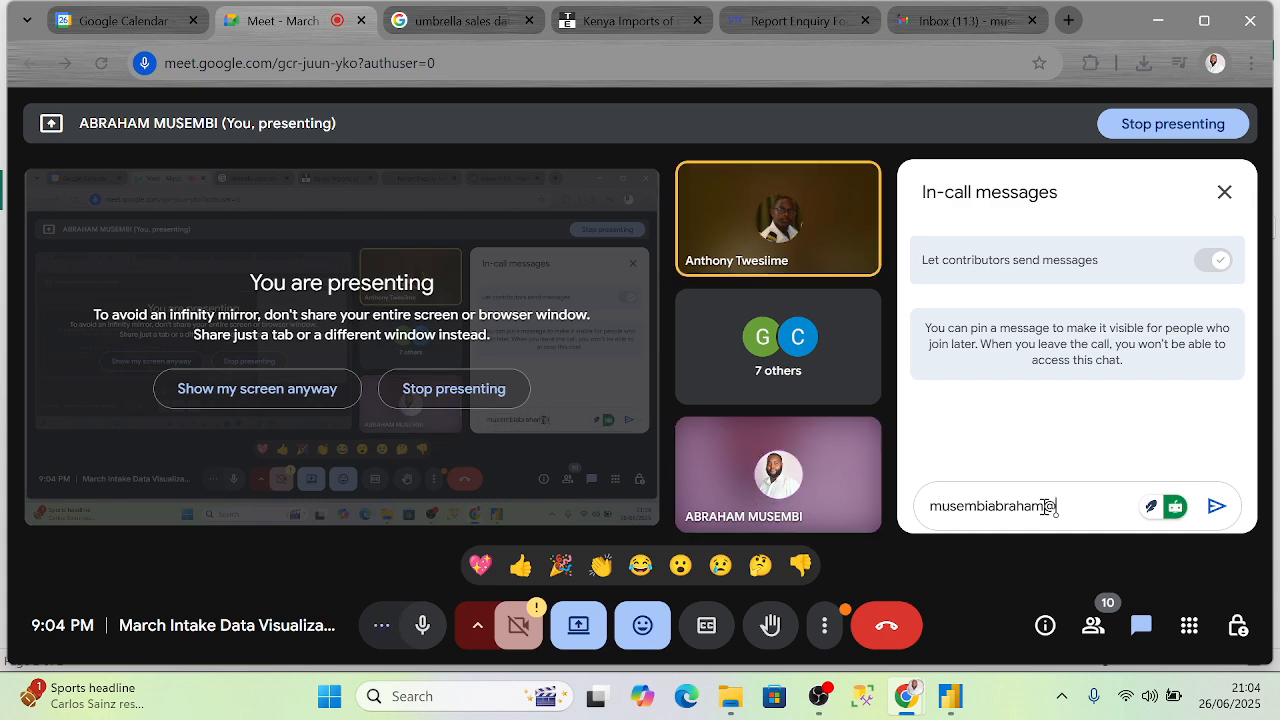
drag(1044, 507, 931, 507)
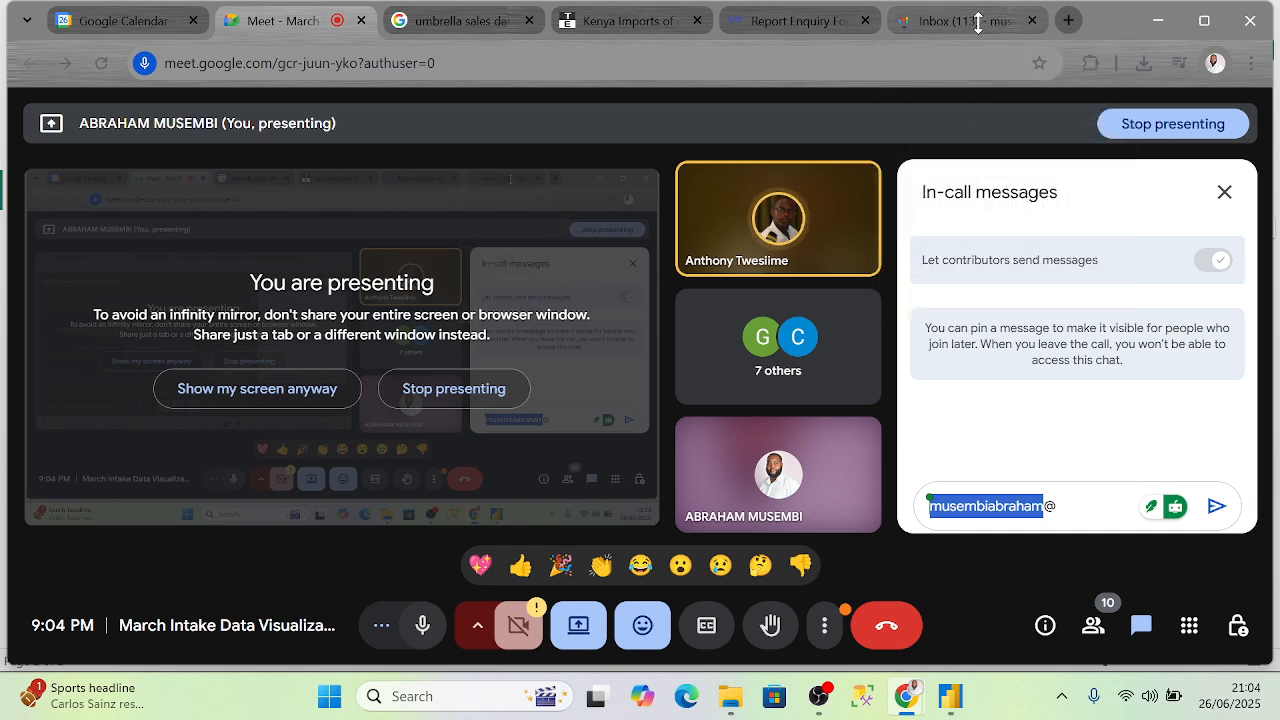
- Open Gmail in a new tab and close the older duplicate inbox tab
click(1066, 20)
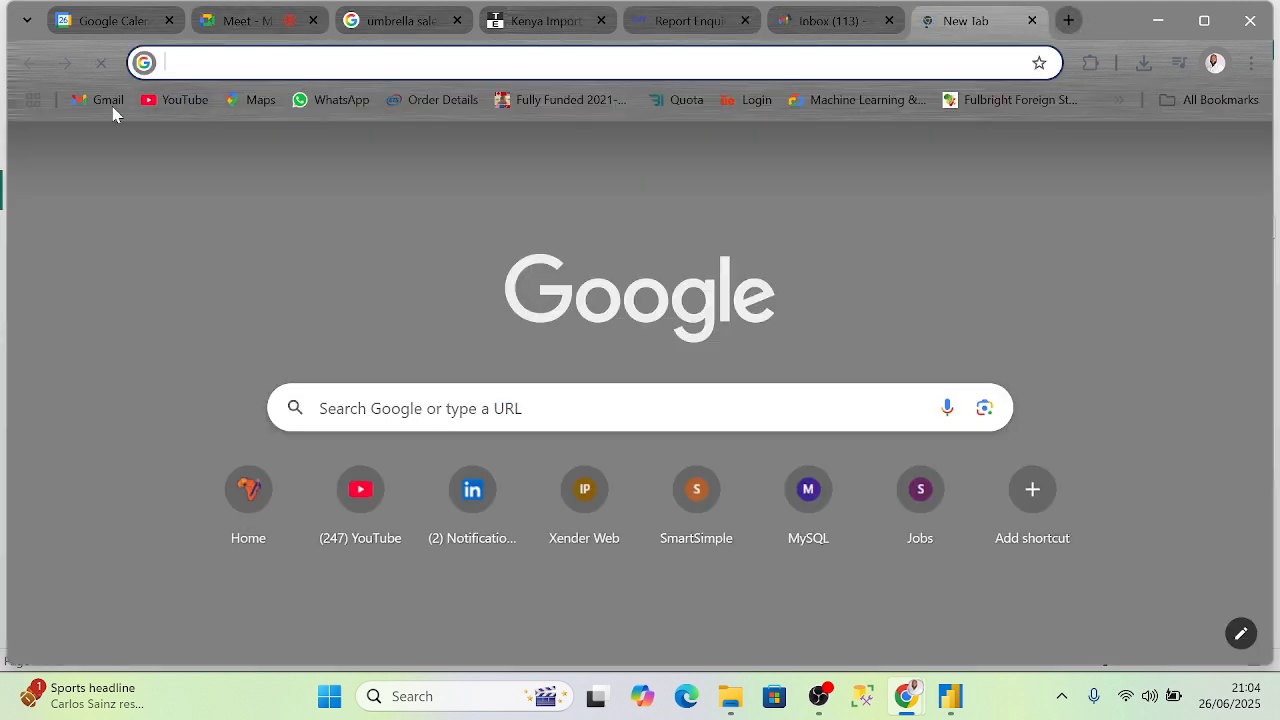
click(110, 102)
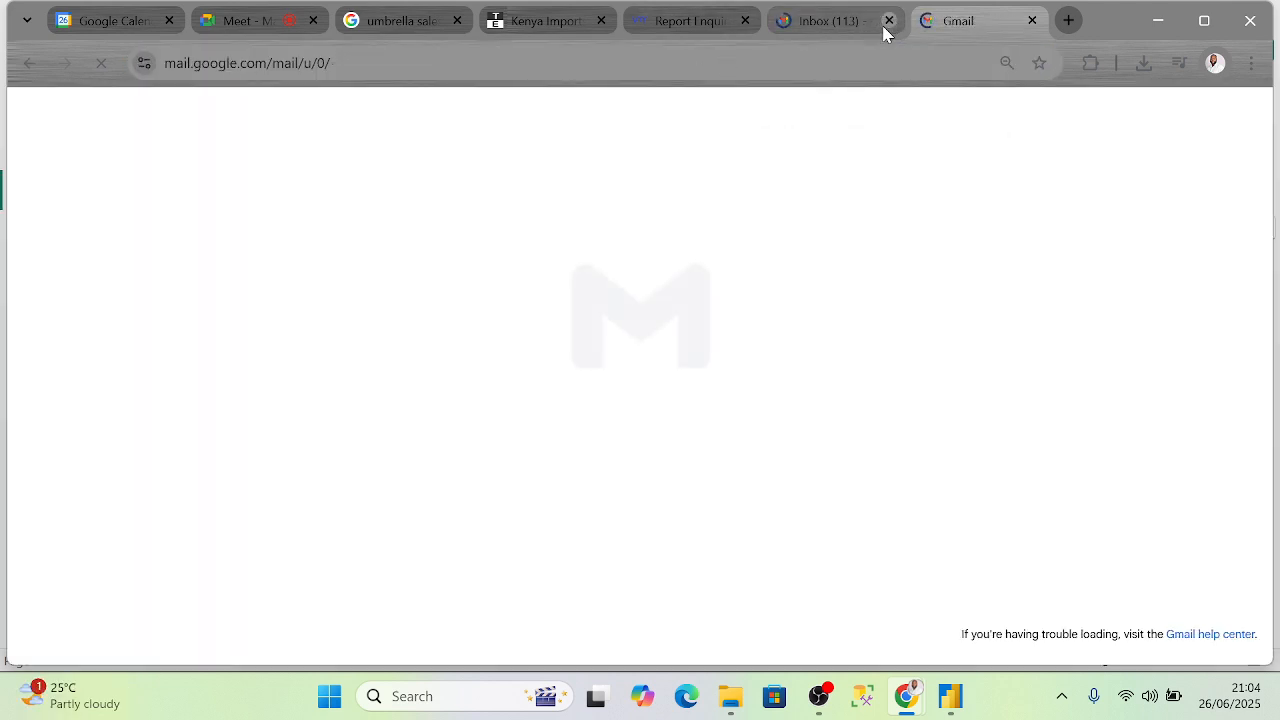
click(888, 20)
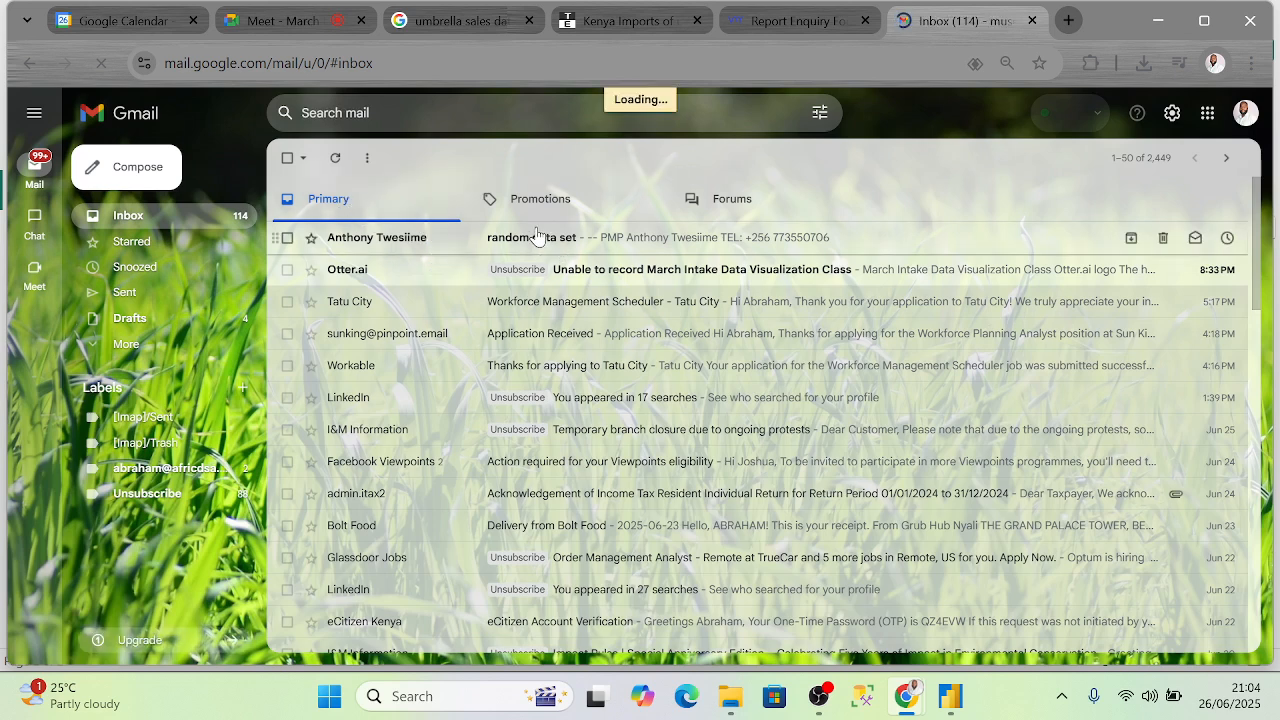
- Download customs stations.xlsx from the 'random data set' email and open it from downloads
click(545, 250)
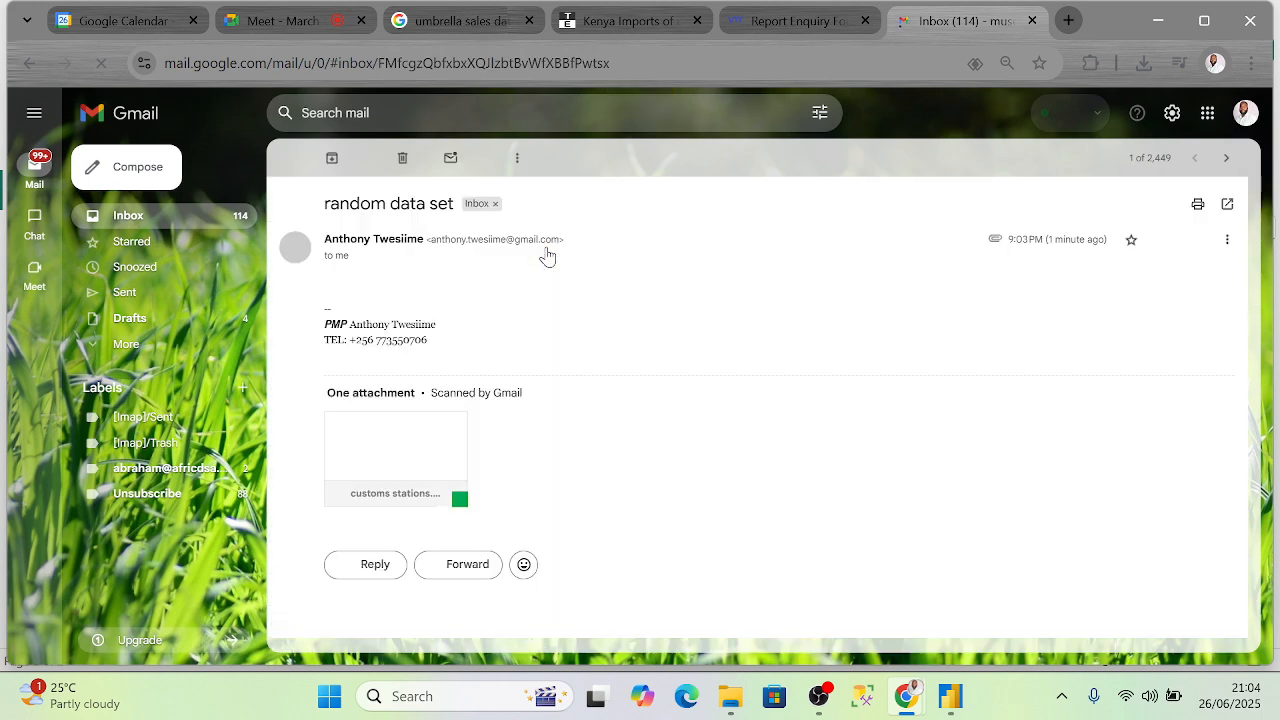
mouse_move(400, 480)
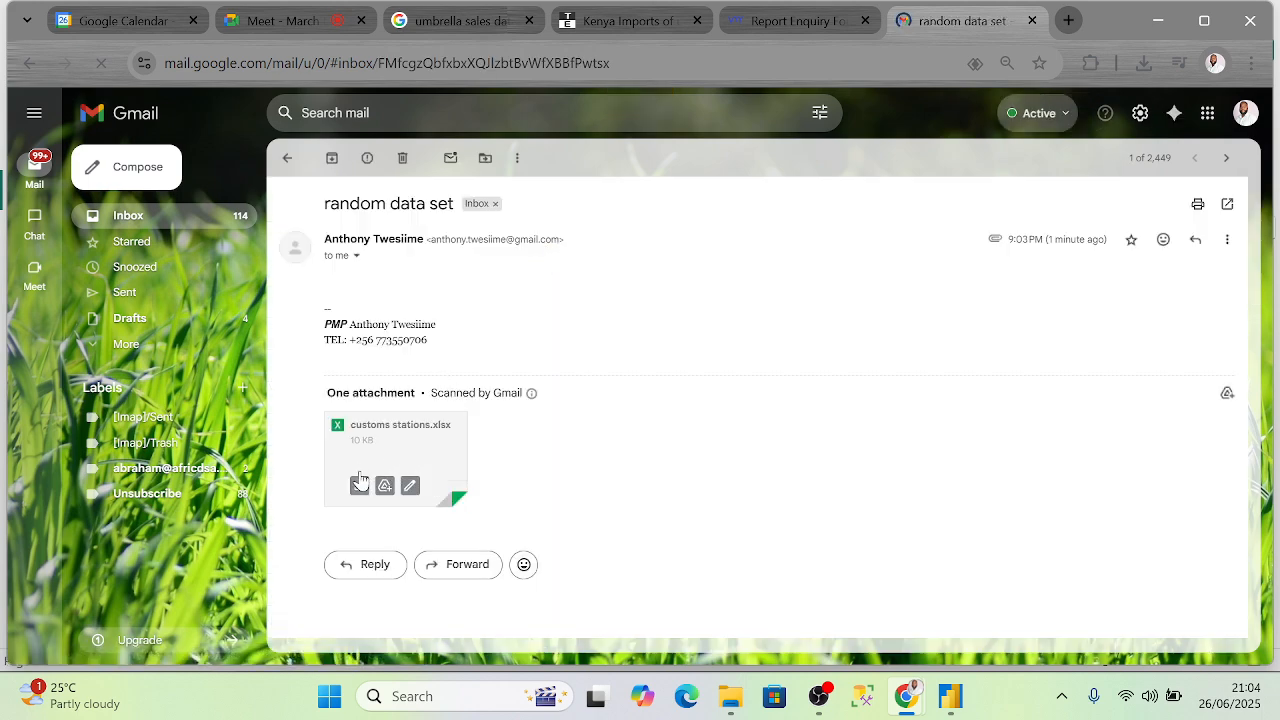
click(358, 490)
click(1145, 63)
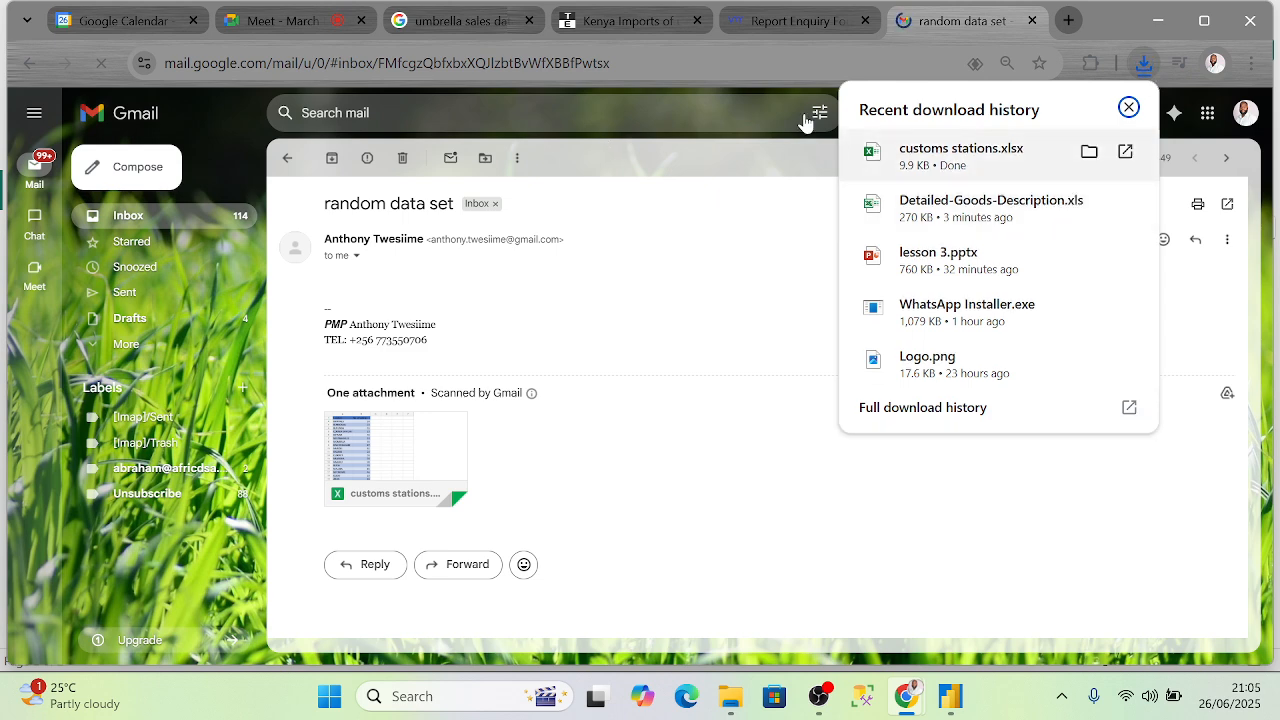
click(964, 163)
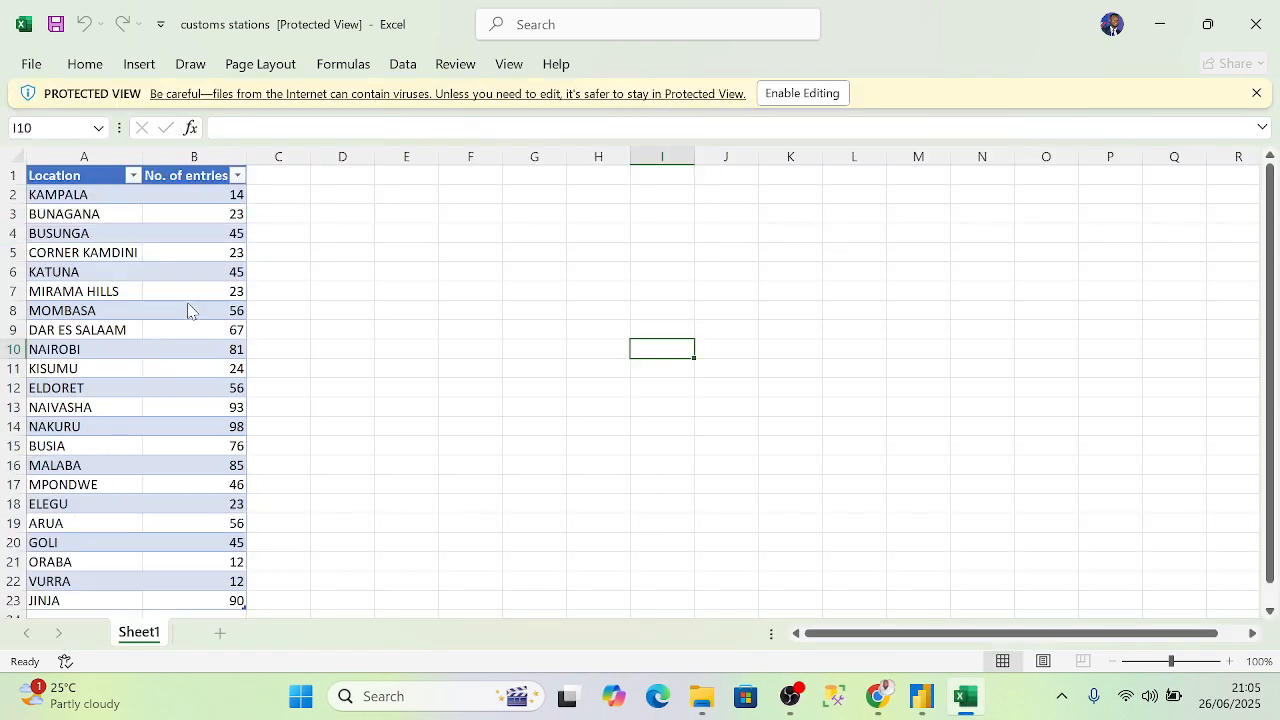
- Enable editing in customs stations.xlsx, launch Power BI Desktop, then close the workbook
click(792, 97)
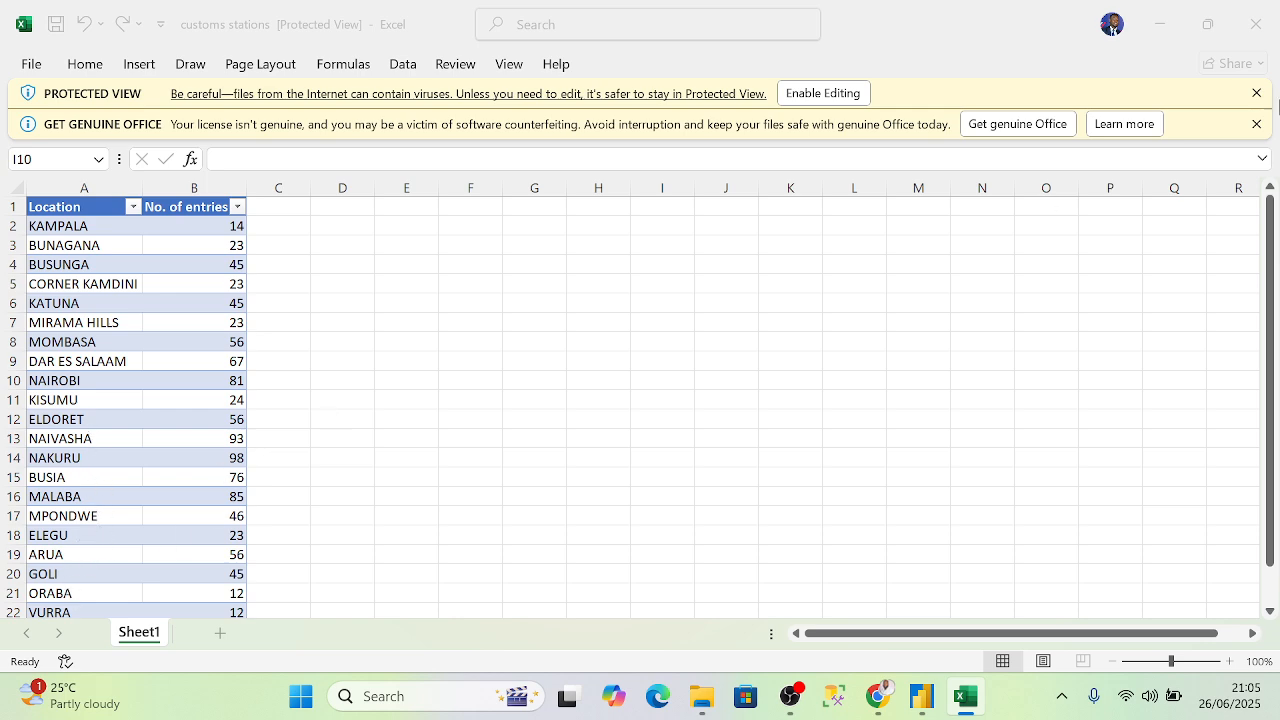
click(918, 700)
click(1268, 127)
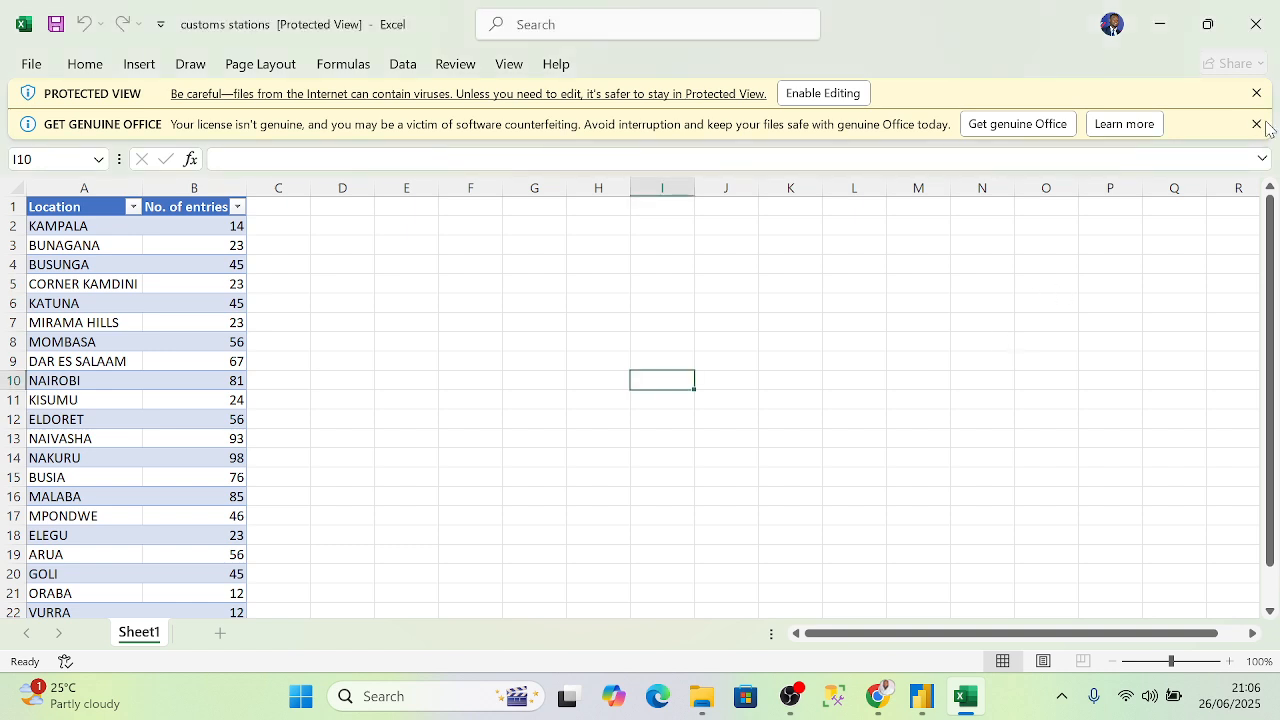
click(1256, 24)
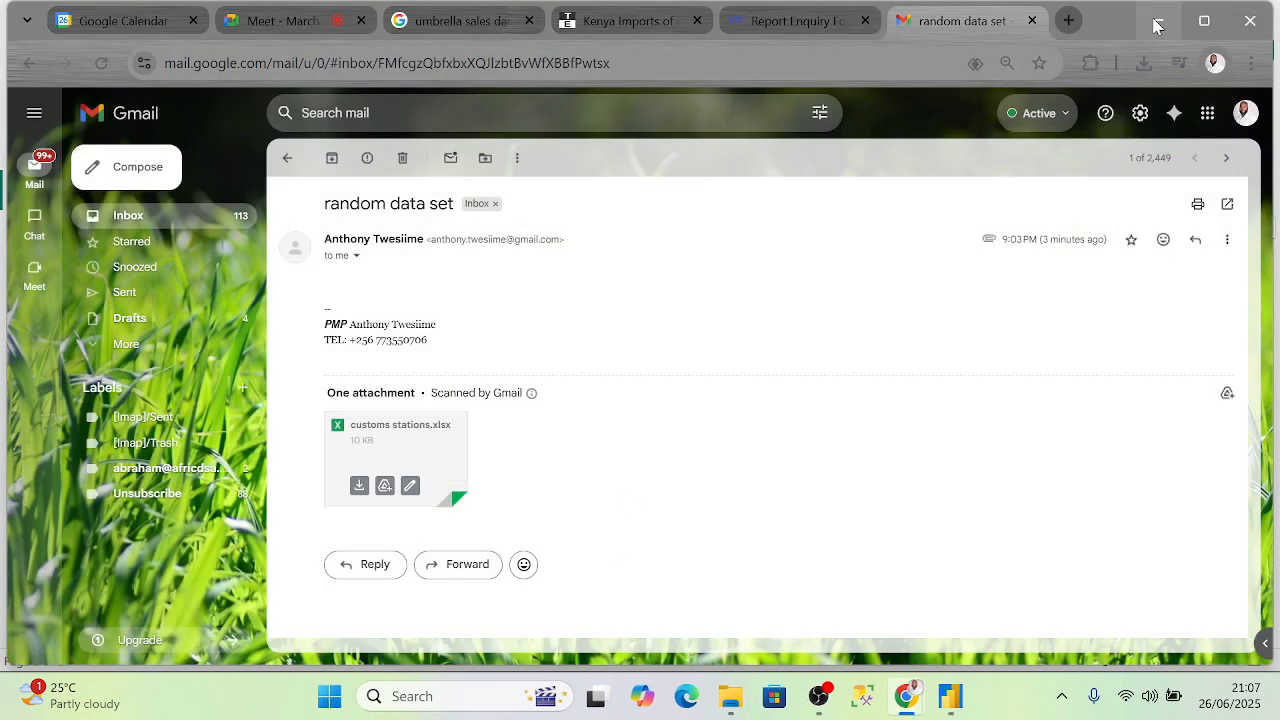
- Import Table1 from the customs stations Excel workbook via Get data and transform it
click(1158, 20)
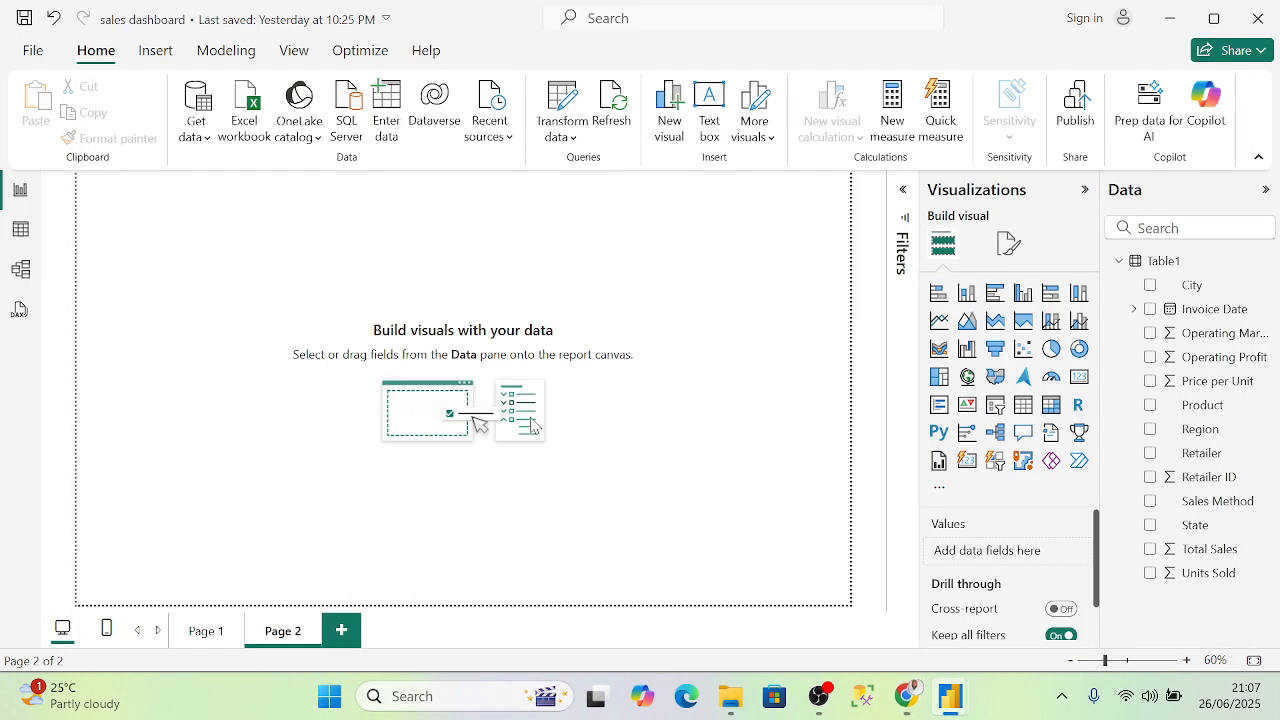
click(205, 137)
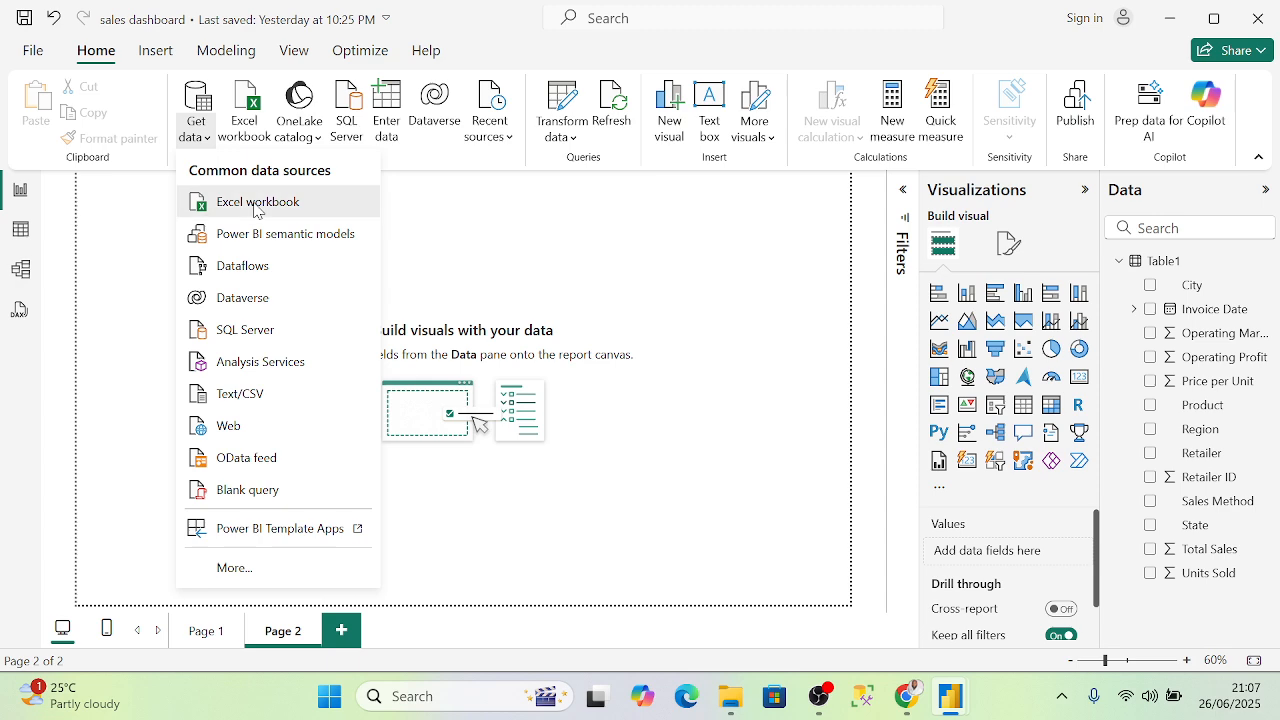
click(254, 204)
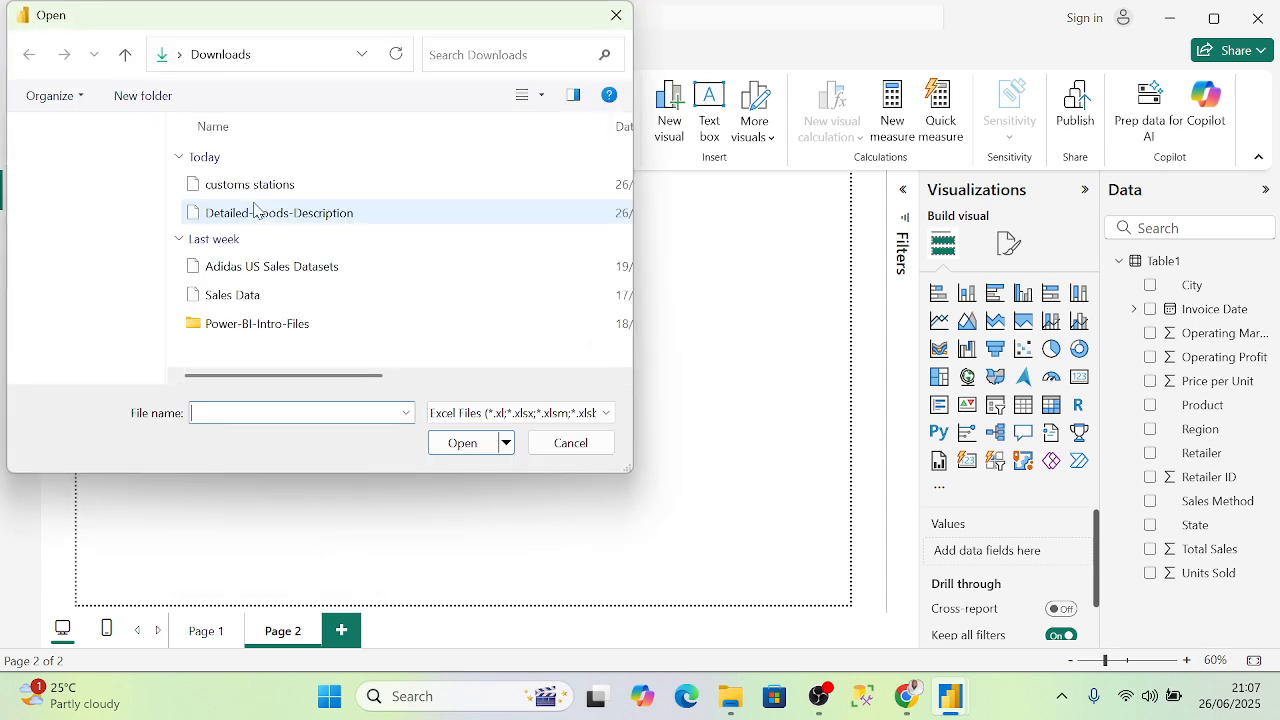
click(236, 188)
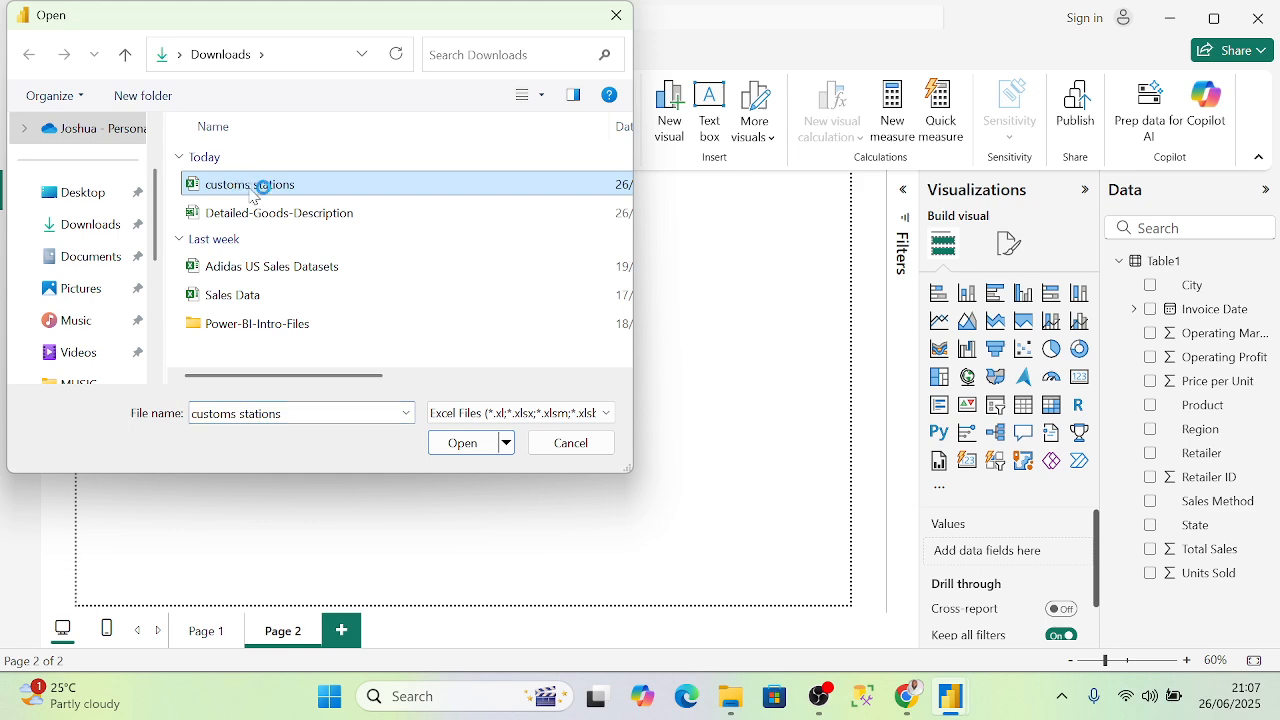
click(470, 446)
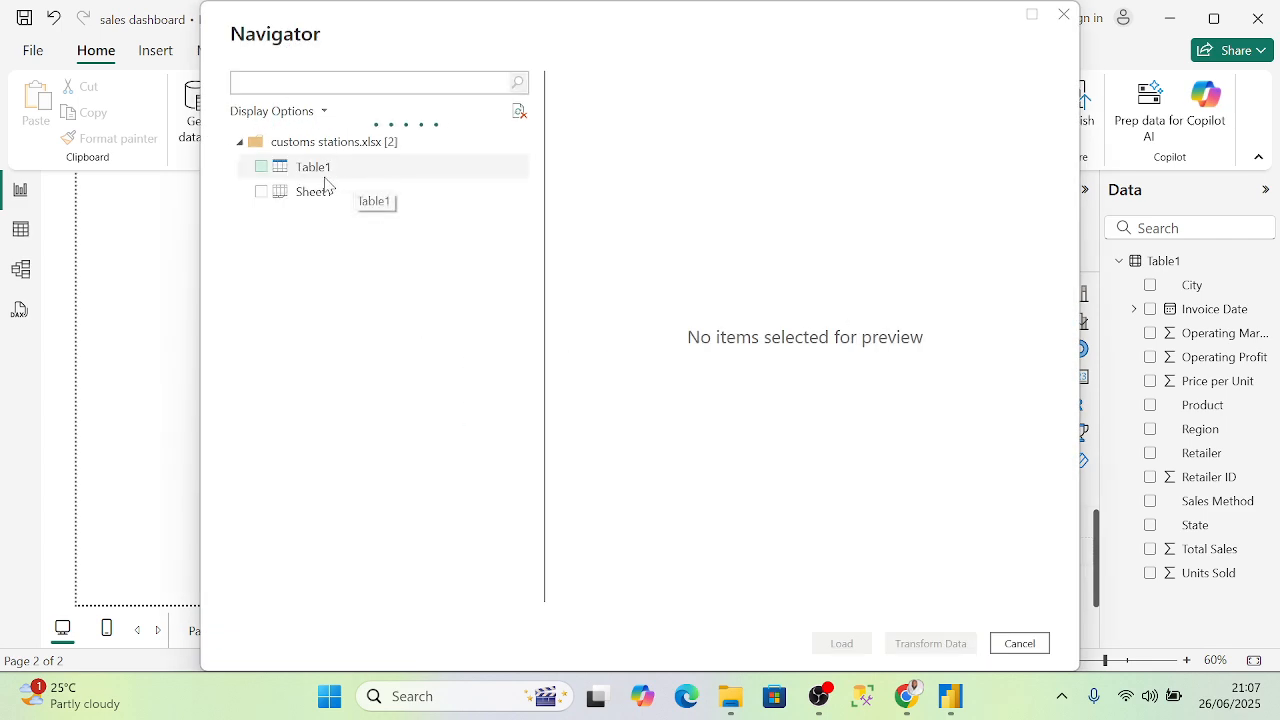
click(261, 170)
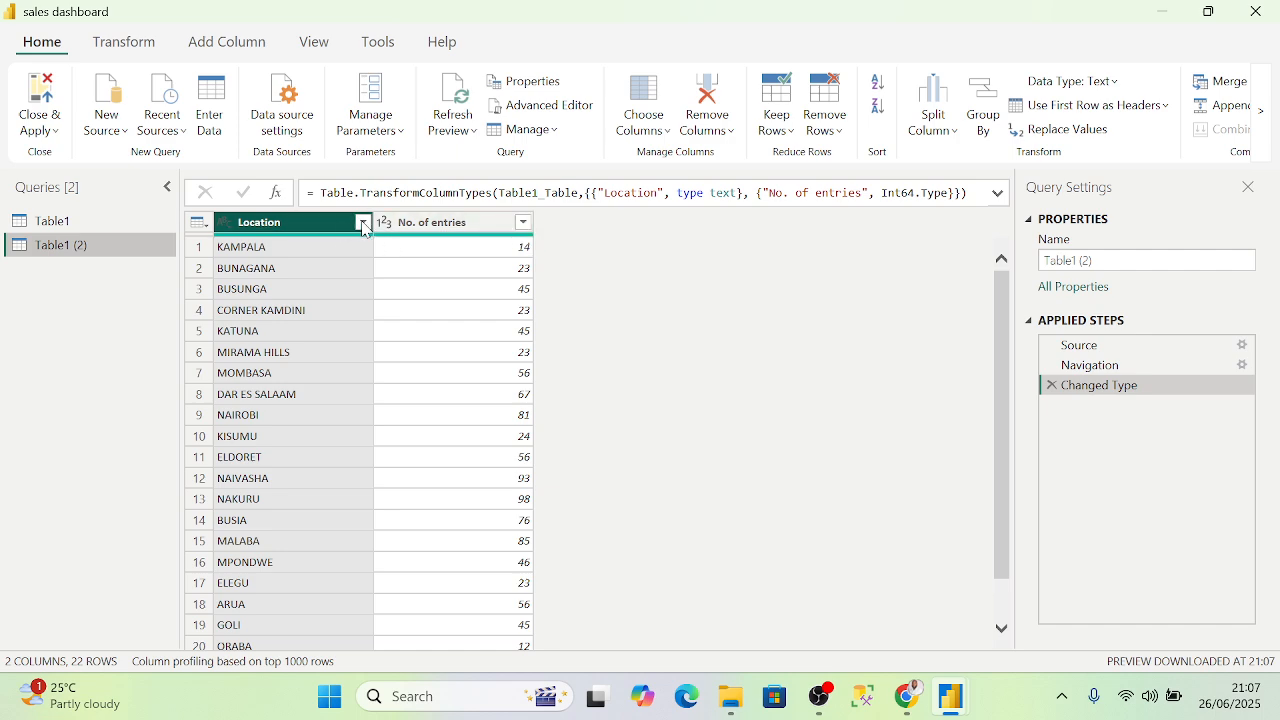
- Inspect the Location filter options and the table commands menu without changing anything
click(363, 224)
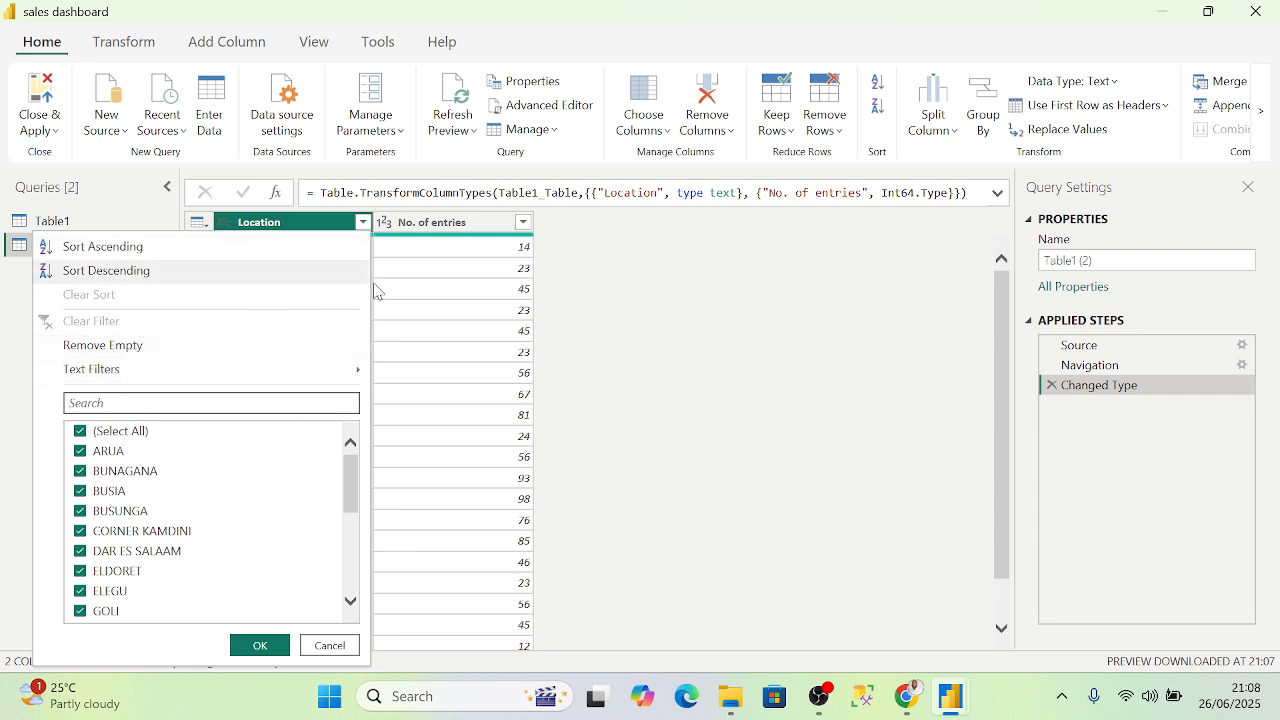
click(619, 311)
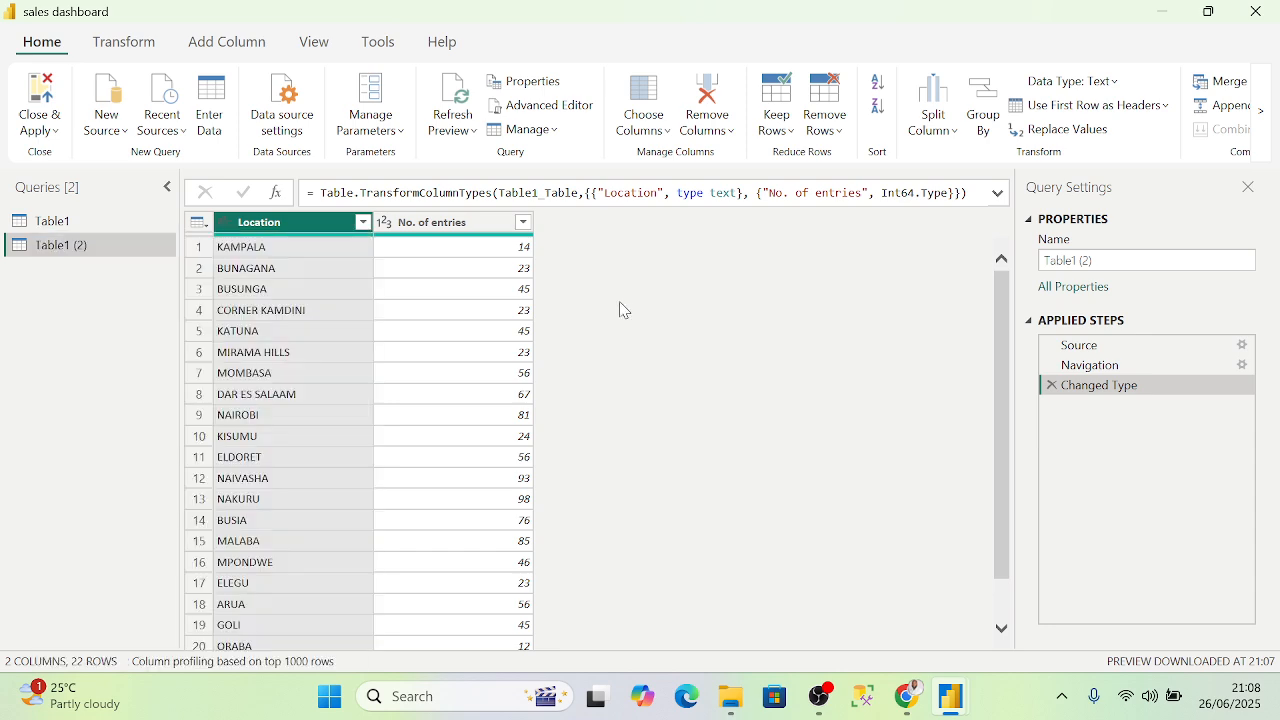
click(199, 223)
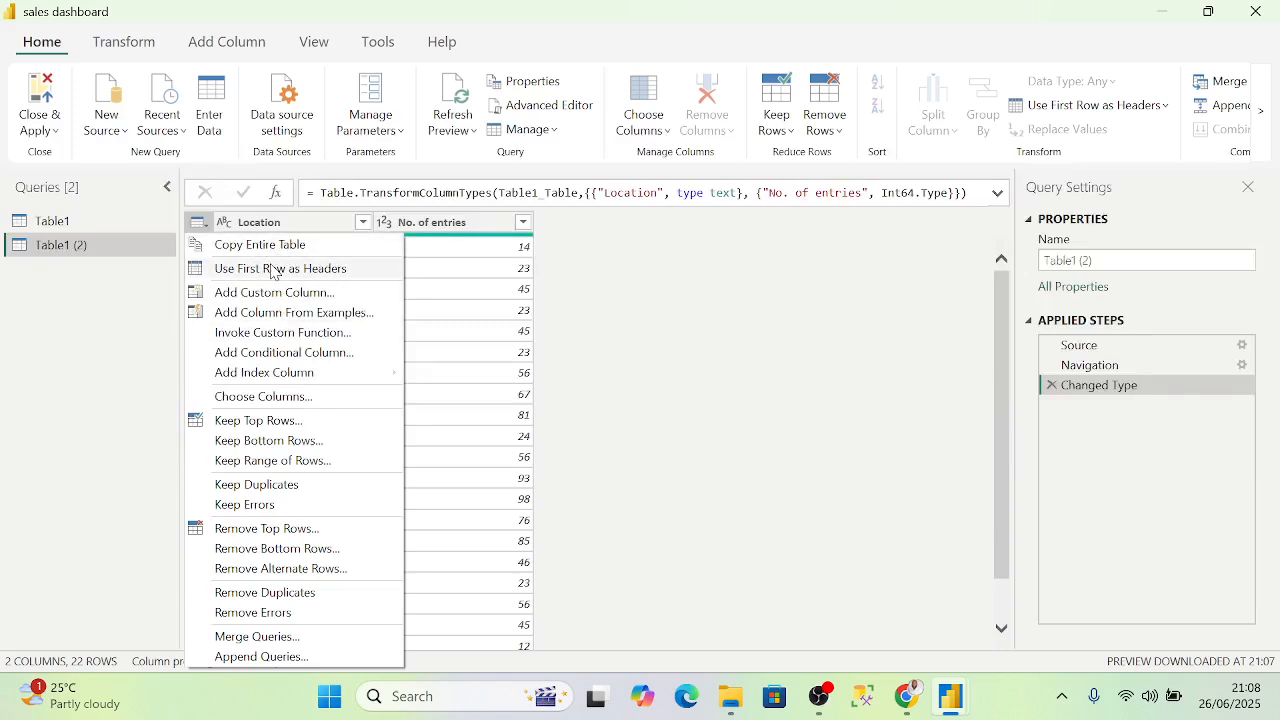
click(614, 257)
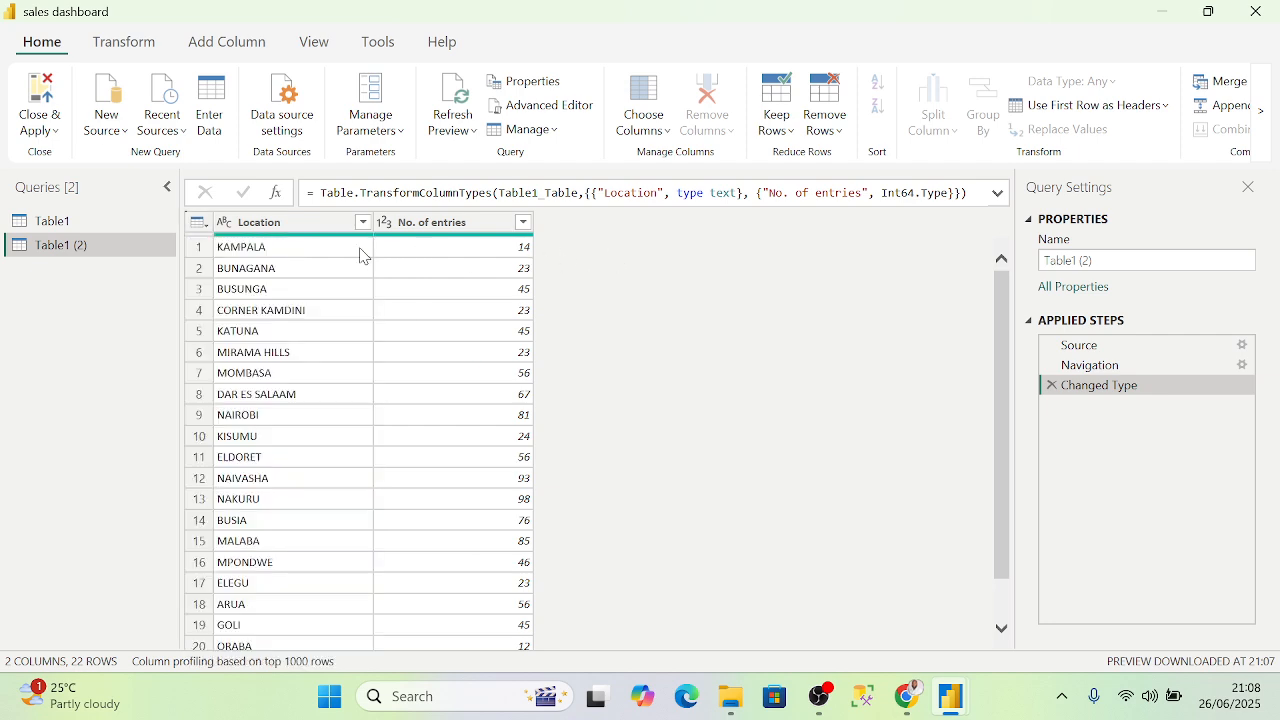
- Confirm Location is text and No. of entries is a whole number in their type menus
click(231, 228)
click(224, 224)
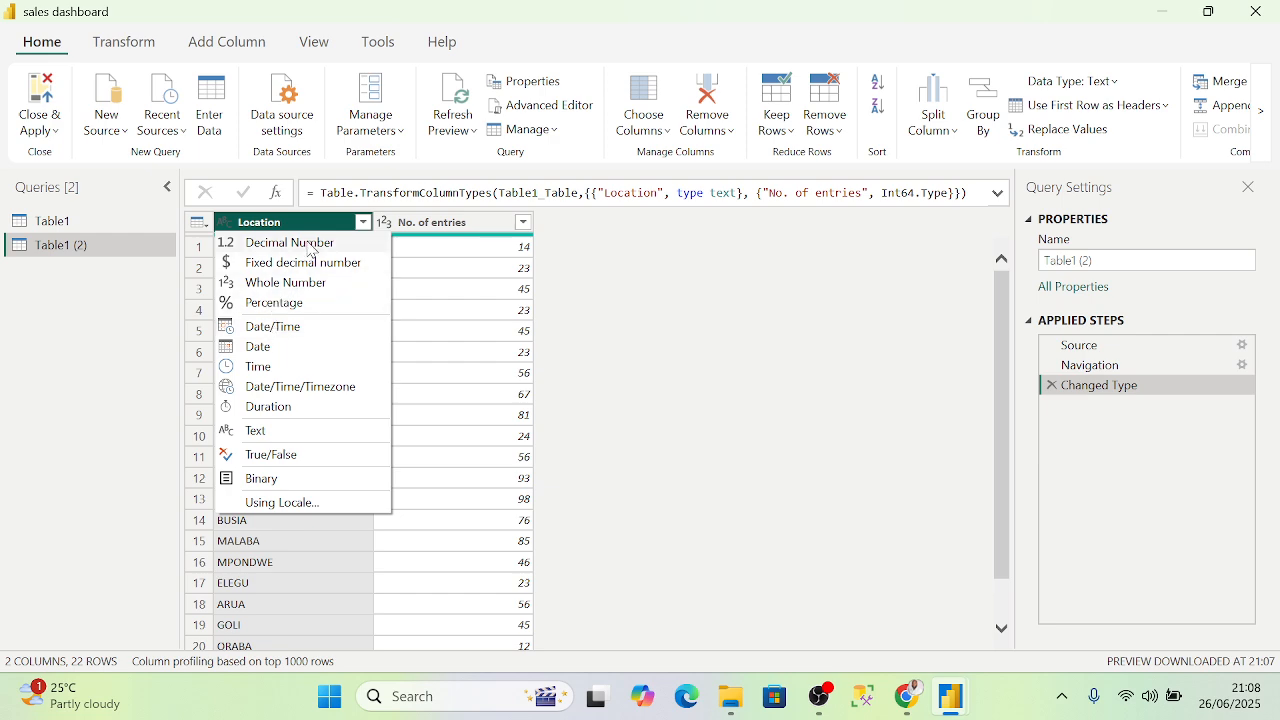
click(240, 226)
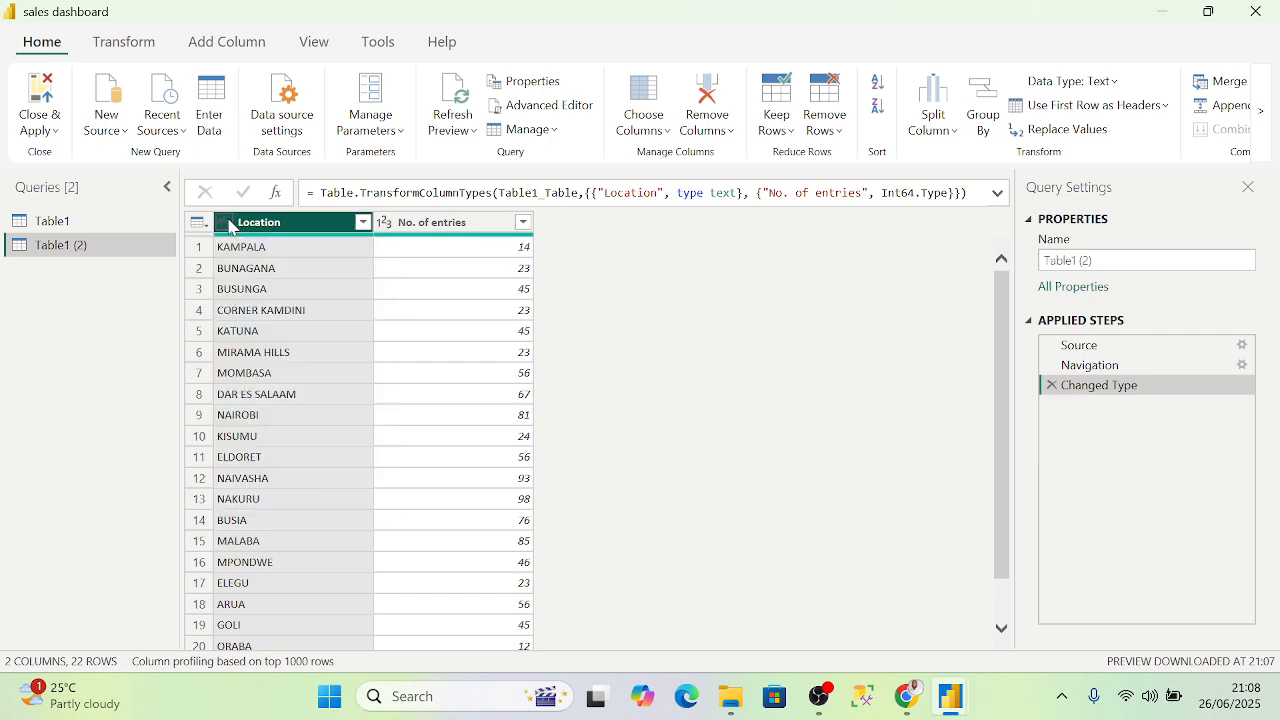
click(389, 231)
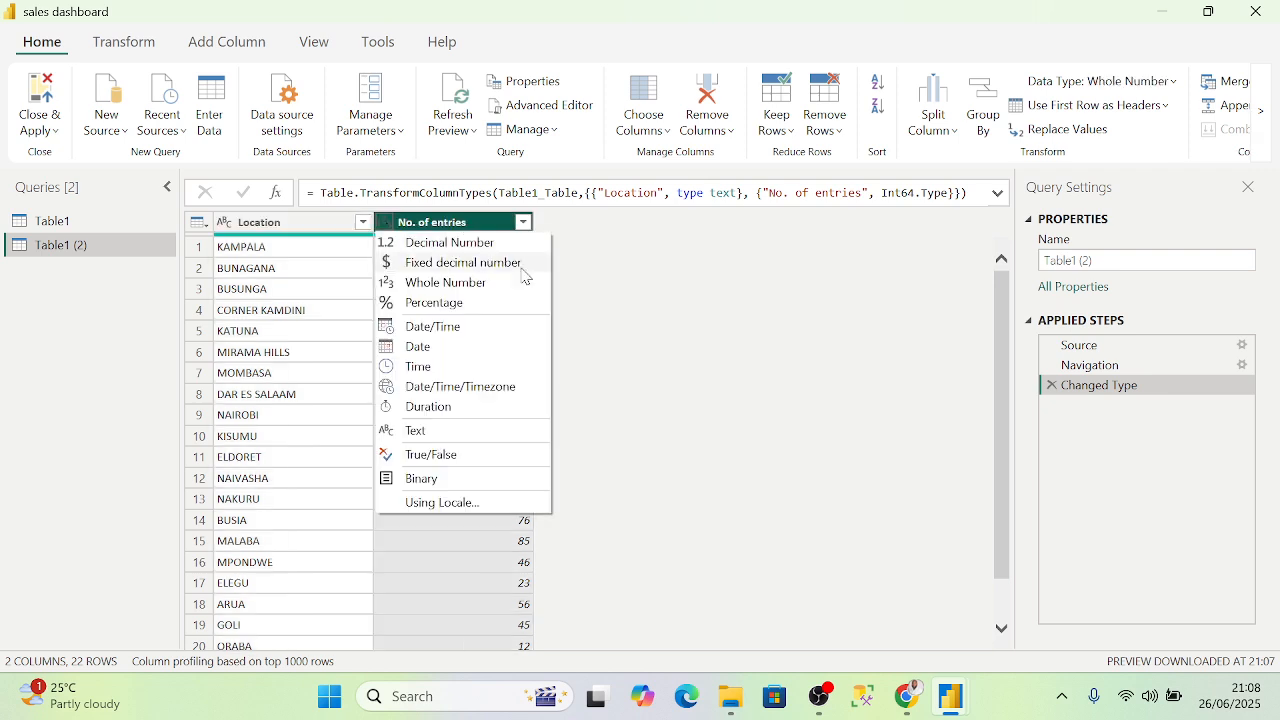
click(585, 286)
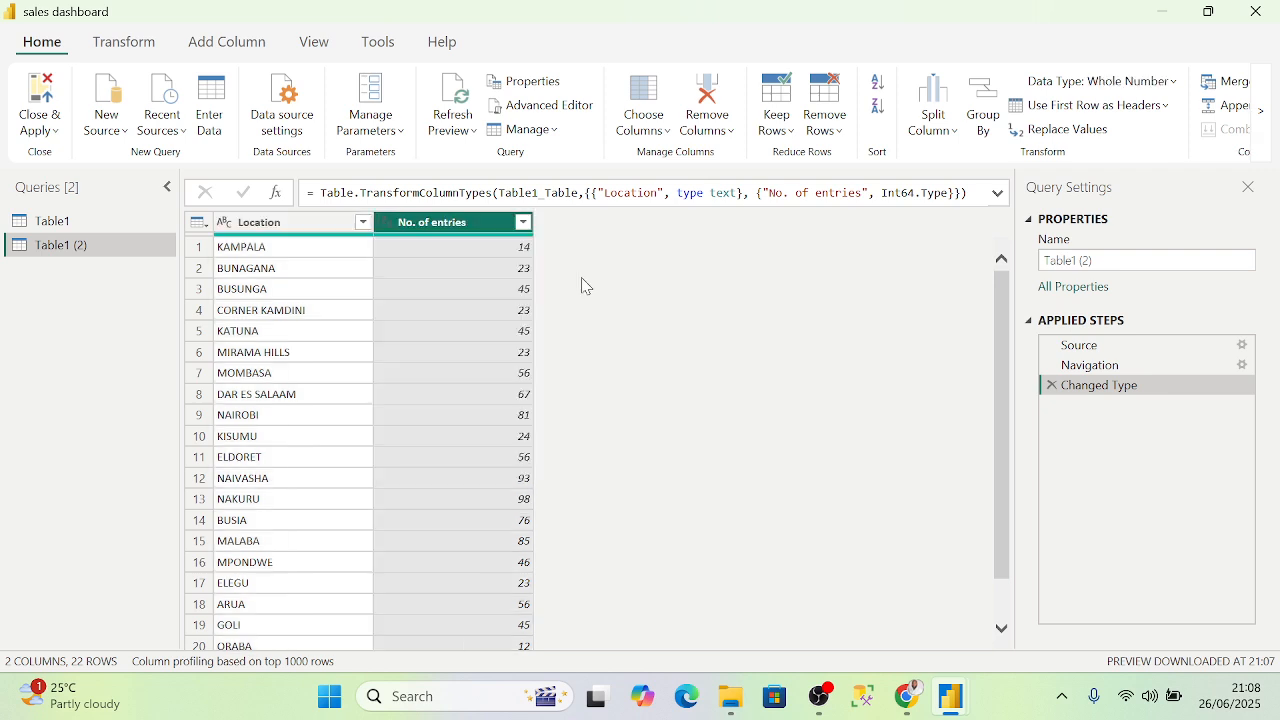
click(55, 131)
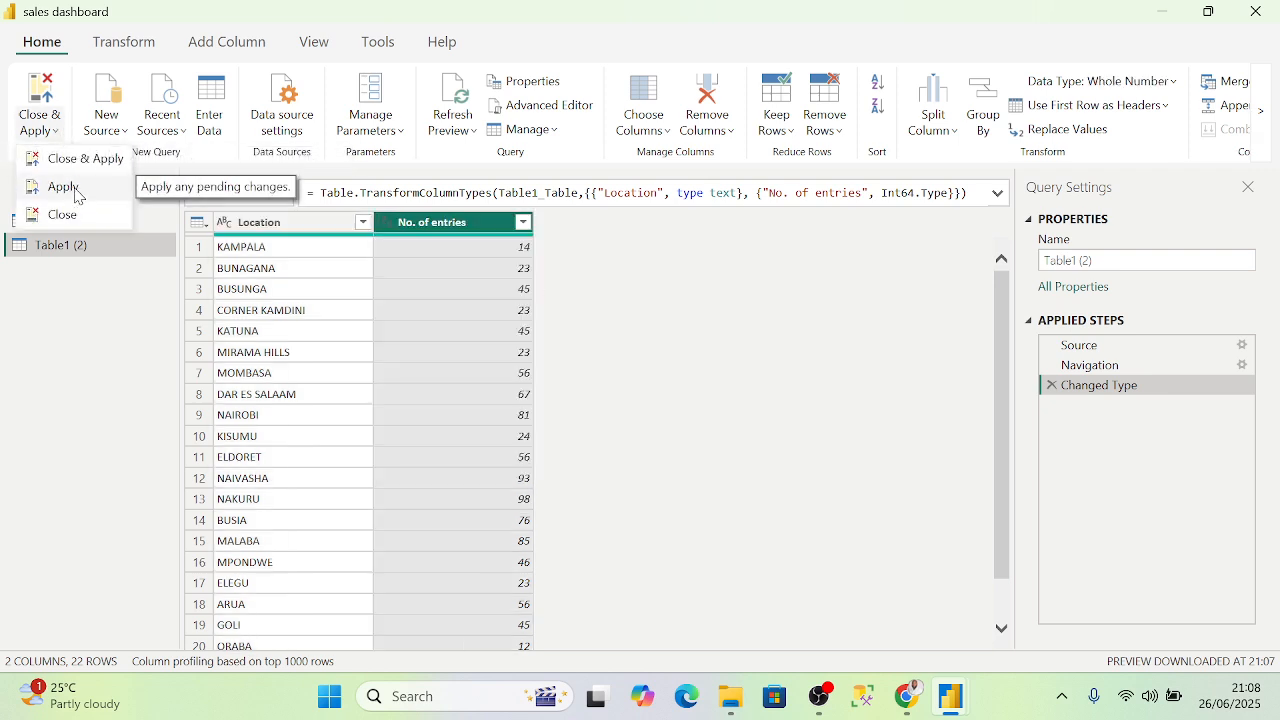
- Apply the query changes, then view Table1 in Table view and expand its field list
click(84, 166)
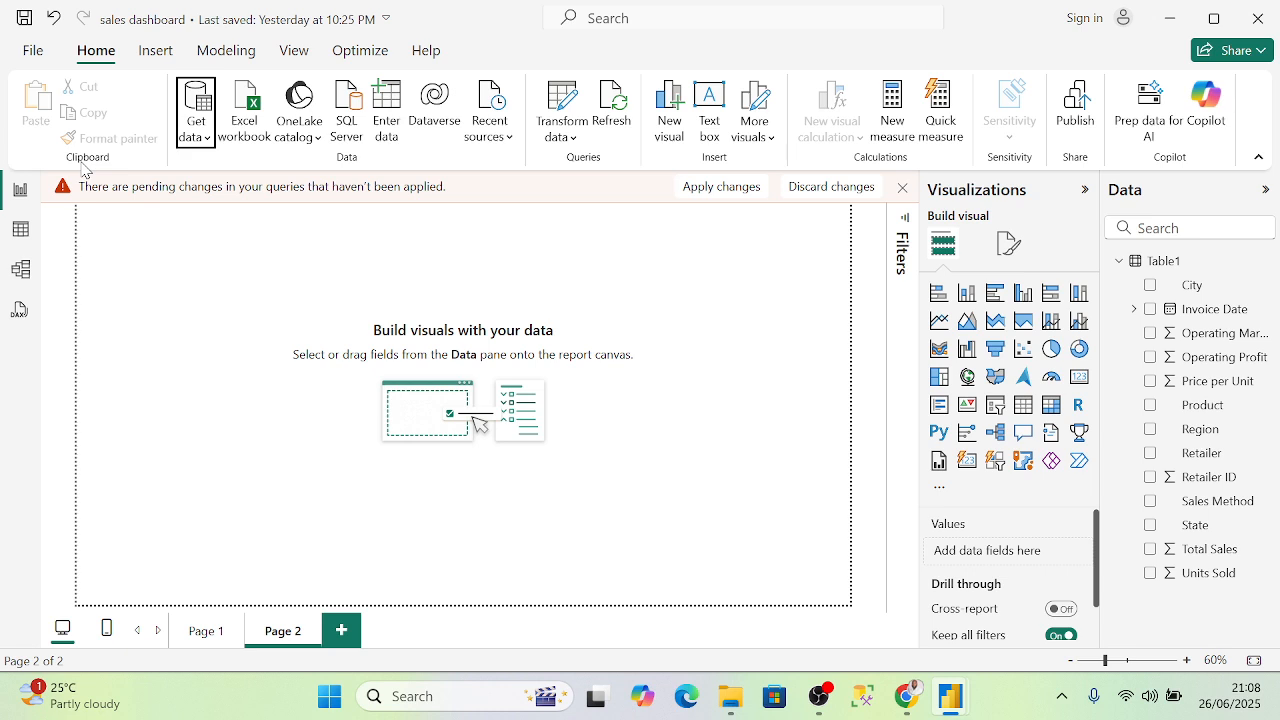
click(22, 231)
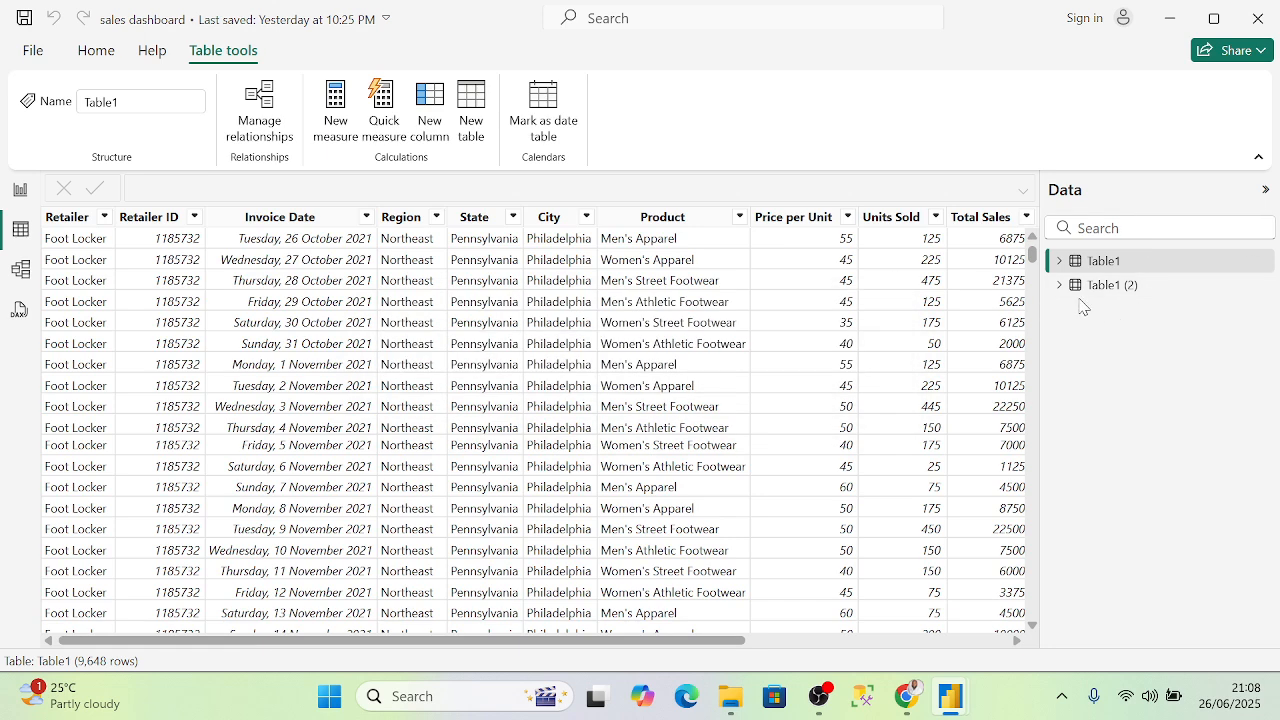
click(1064, 261)
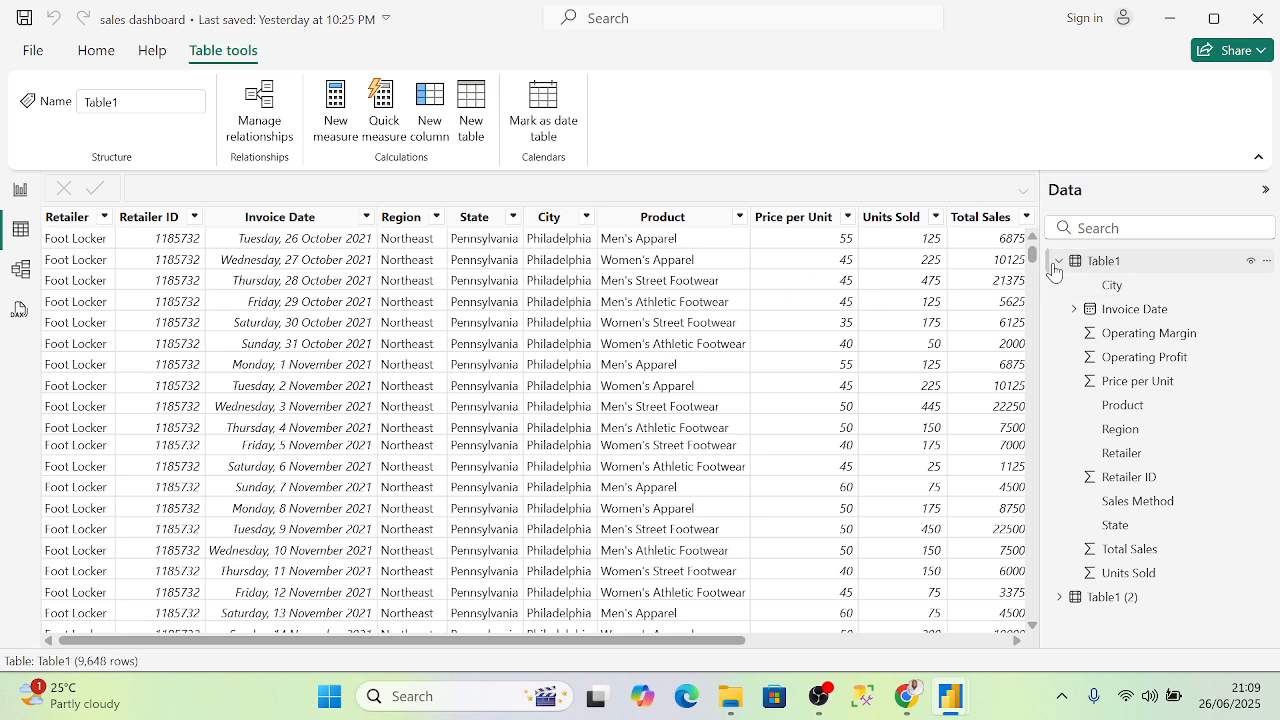
click(1059, 261)
click(1266, 264)
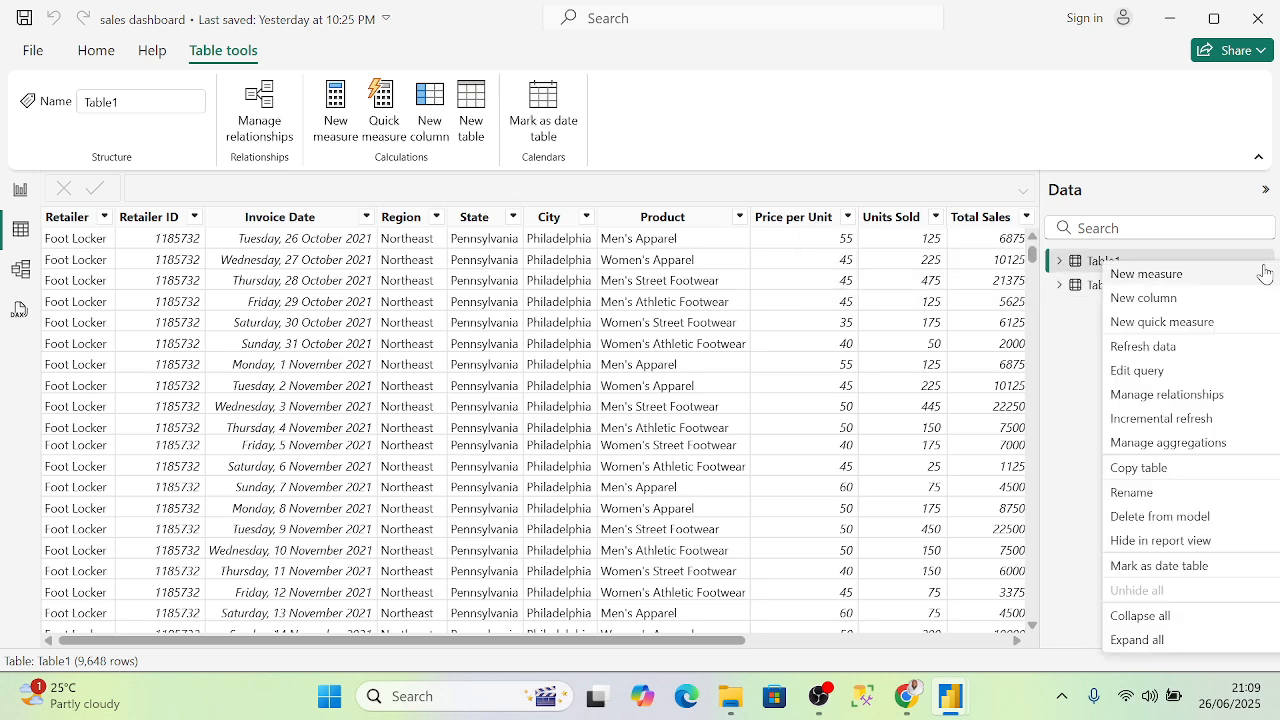
- Open Table1 in the query editor, scroll its columns, and check the State data type
click(1150, 372)
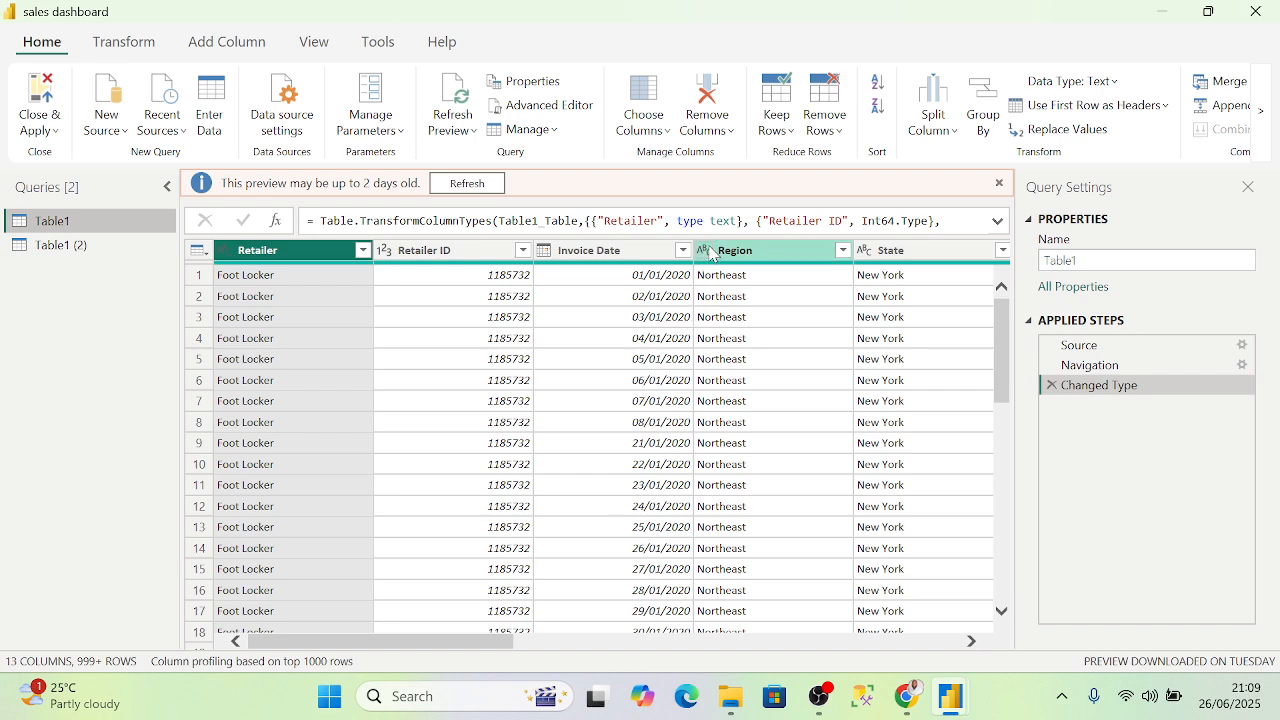
drag(490, 644, 563, 563)
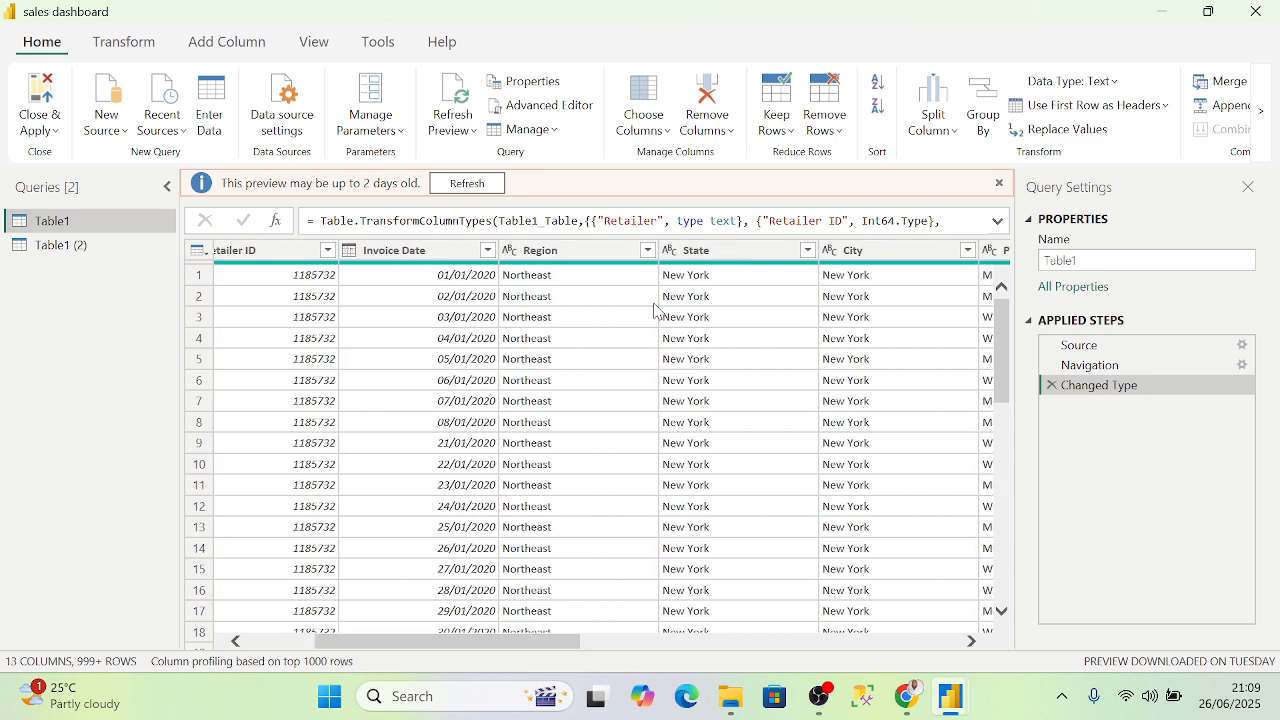
click(671, 252)
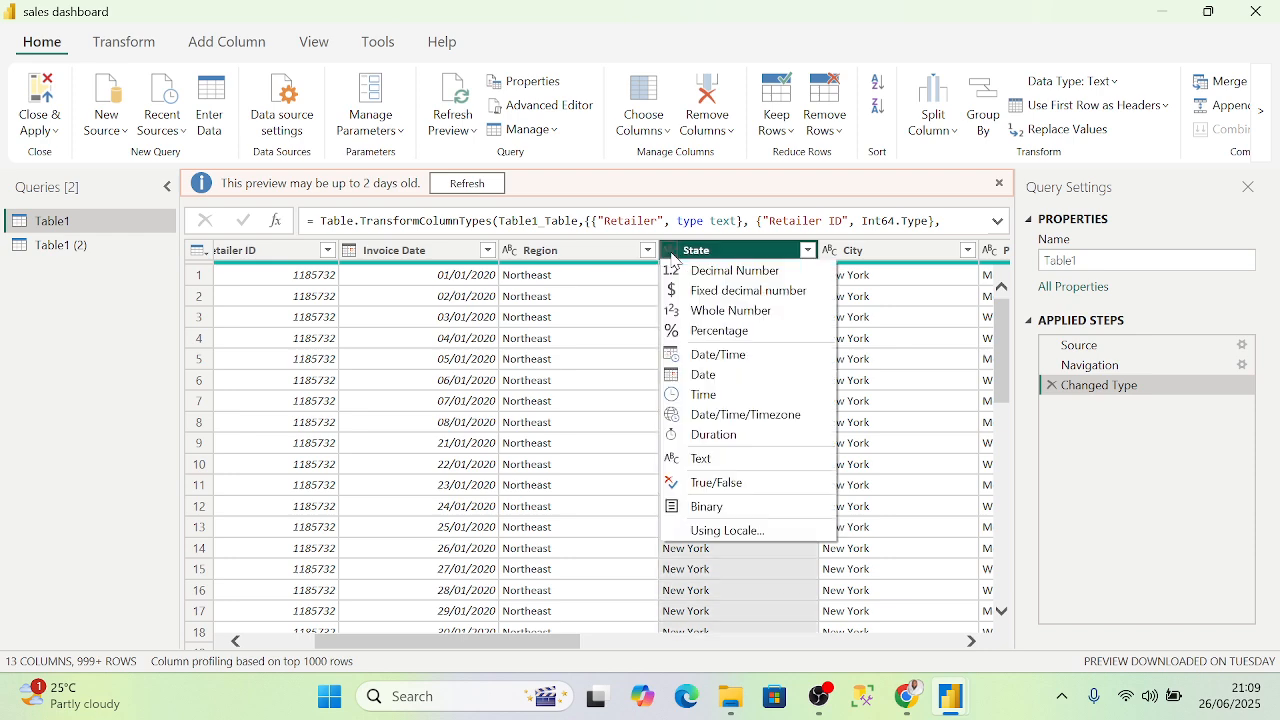
drag(527, 637, 590, 641)
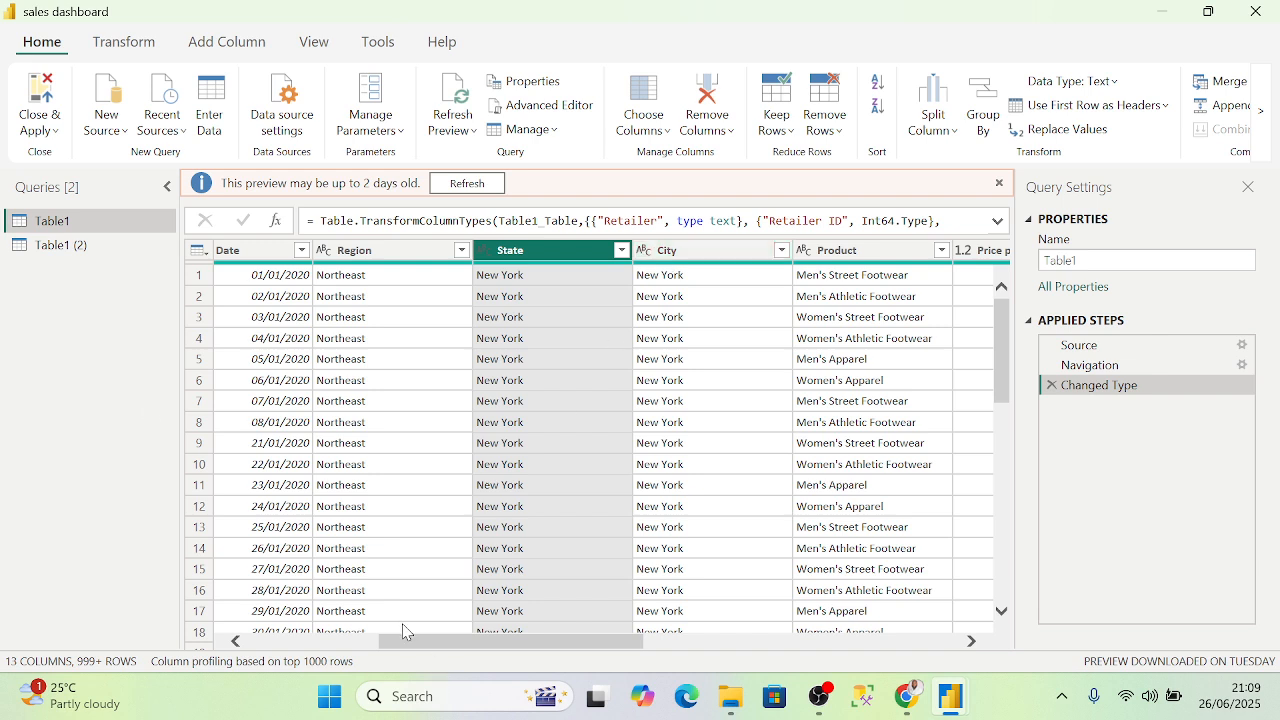
- Review the Table1 (2) station rows, then close and apply the query editor
click(60, 250)
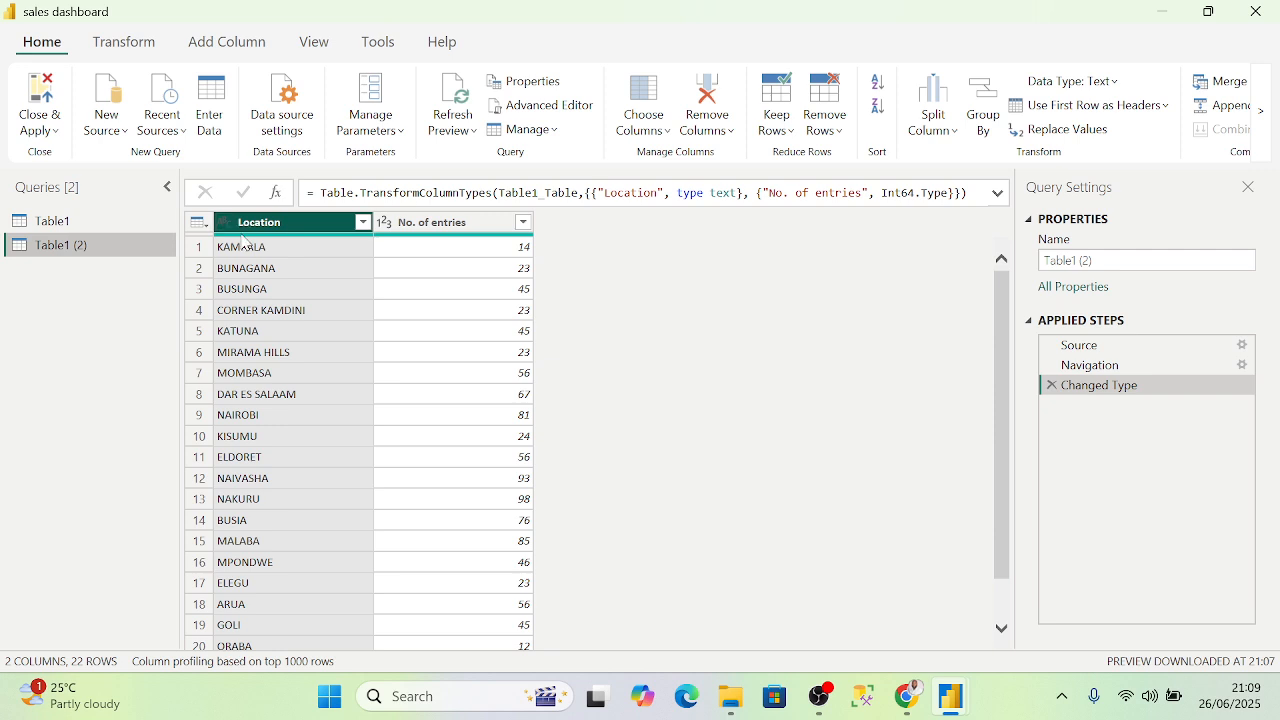
scroll(290, 320, down, 1)
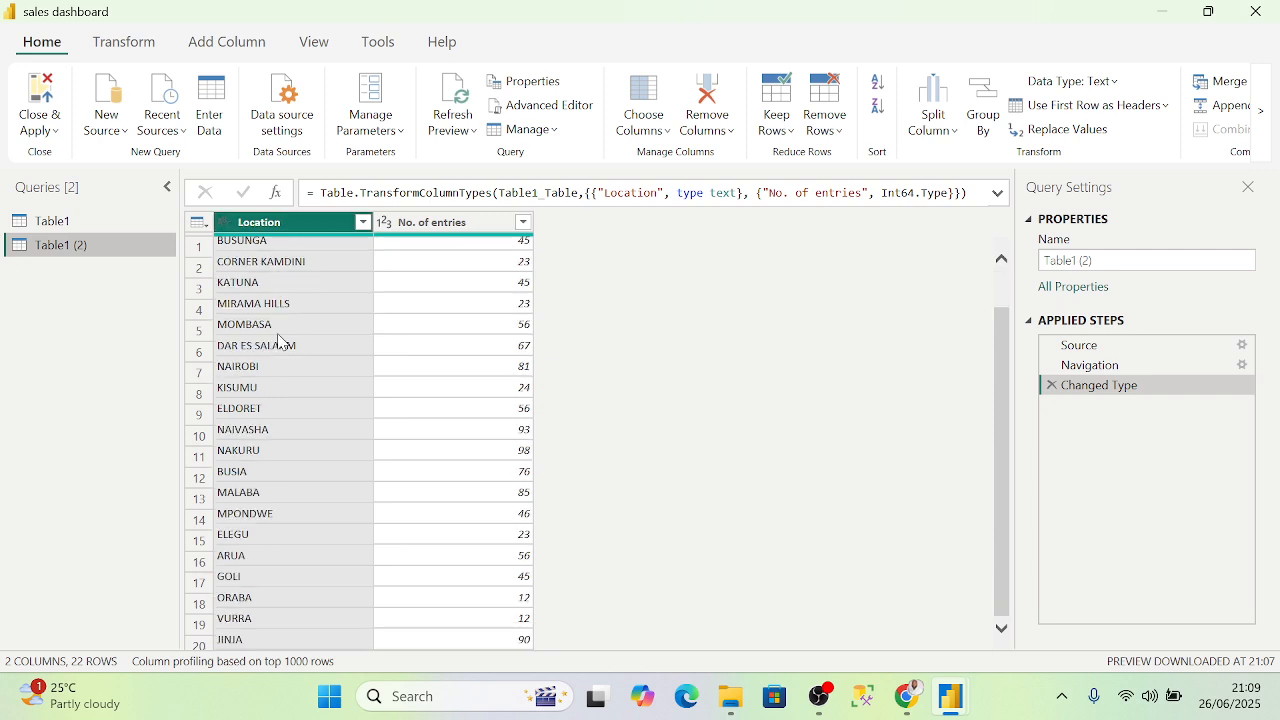
scroll(306, 575, up, 1)
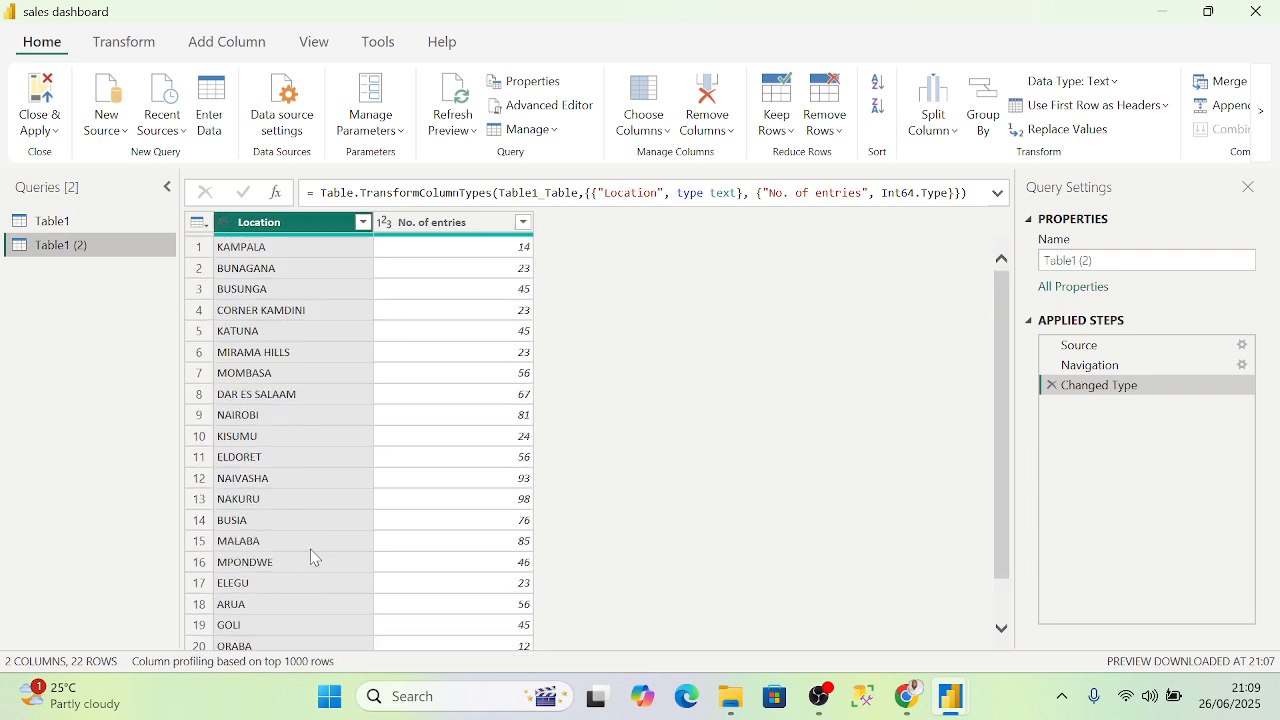
scroll(318, 550, up, 1)
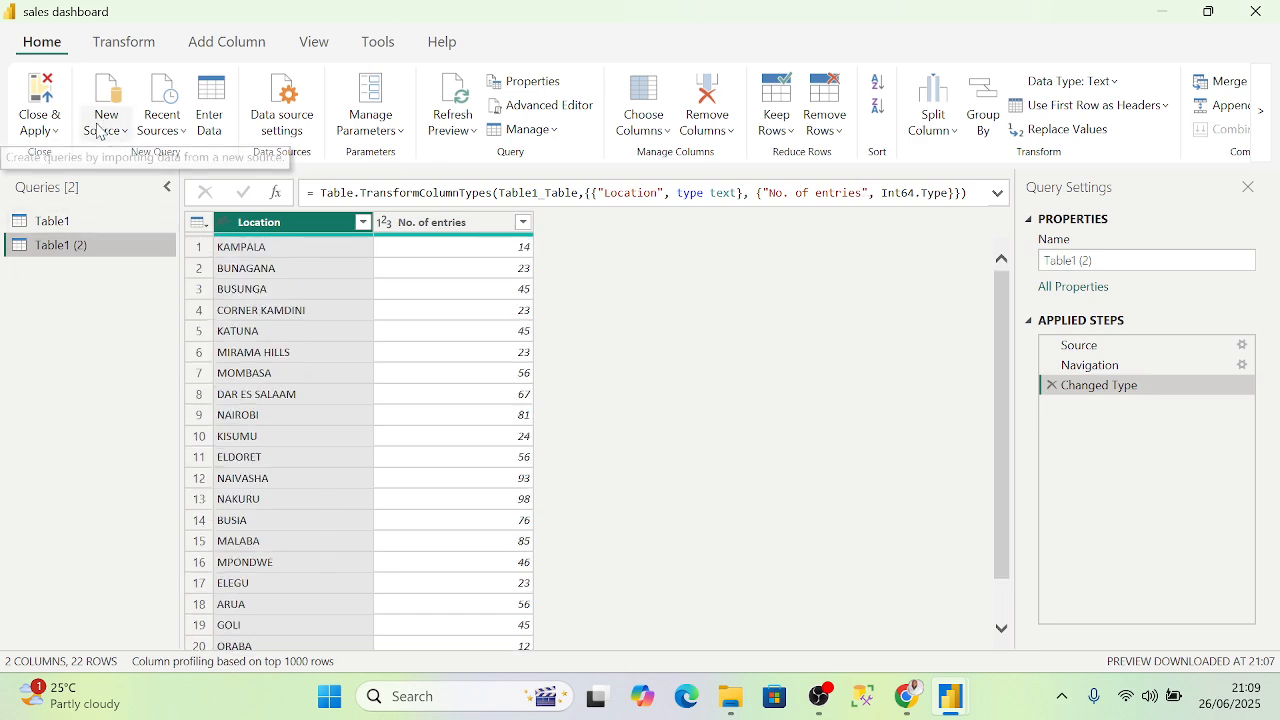
click(60, 128)
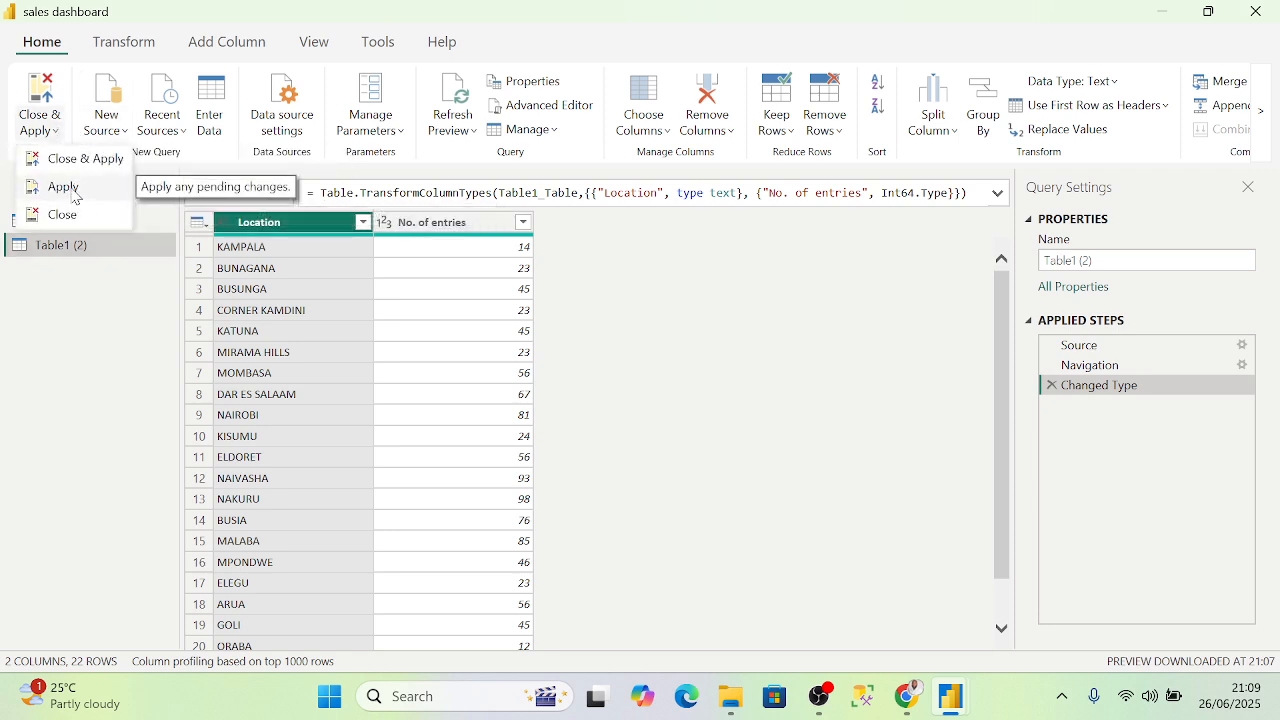
click(73, 195)
click(42, 128)
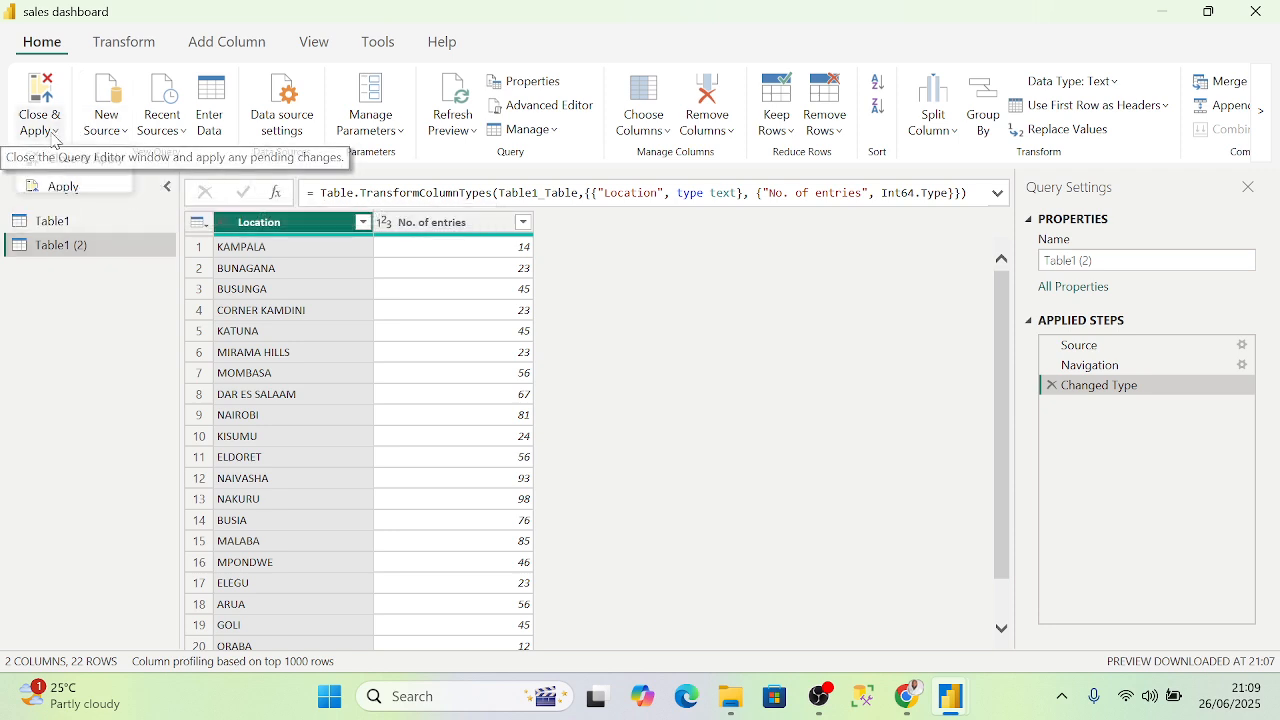
click(82, 160)
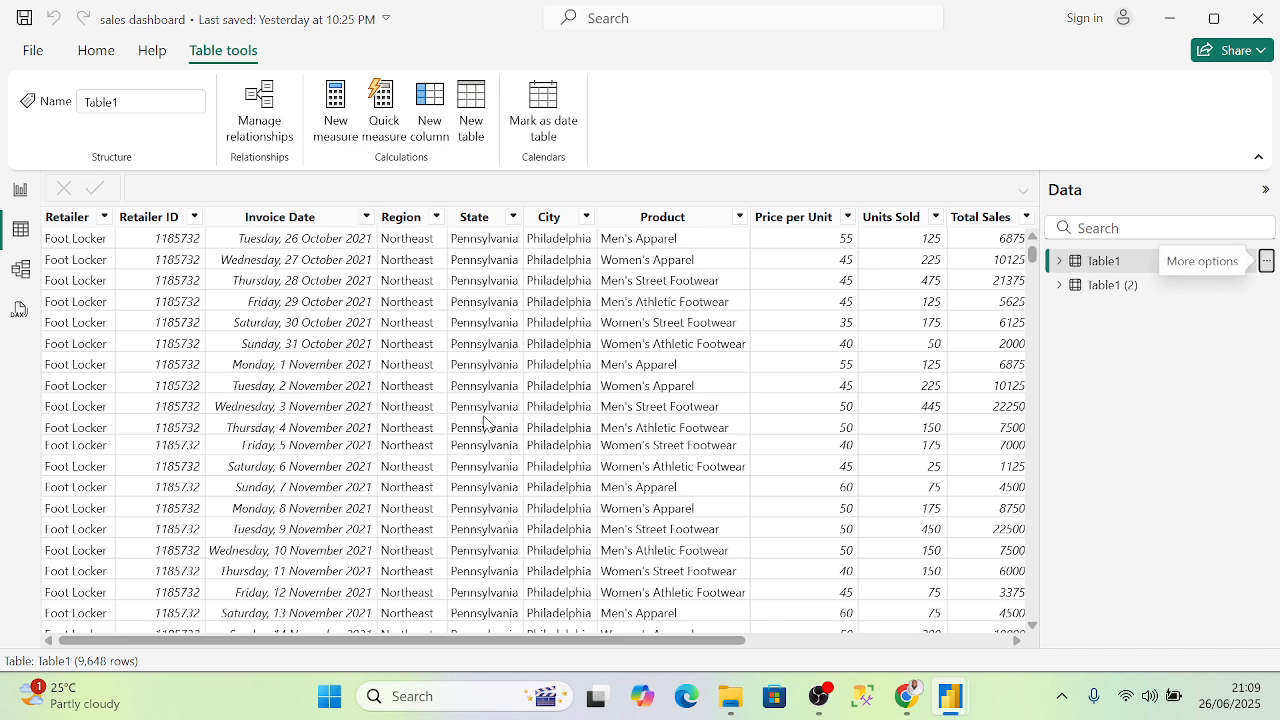
- Add a map to Page 2 plotting Table1 (2)'s Location field, and enlarge it to fill most of the page
click(21, 197)
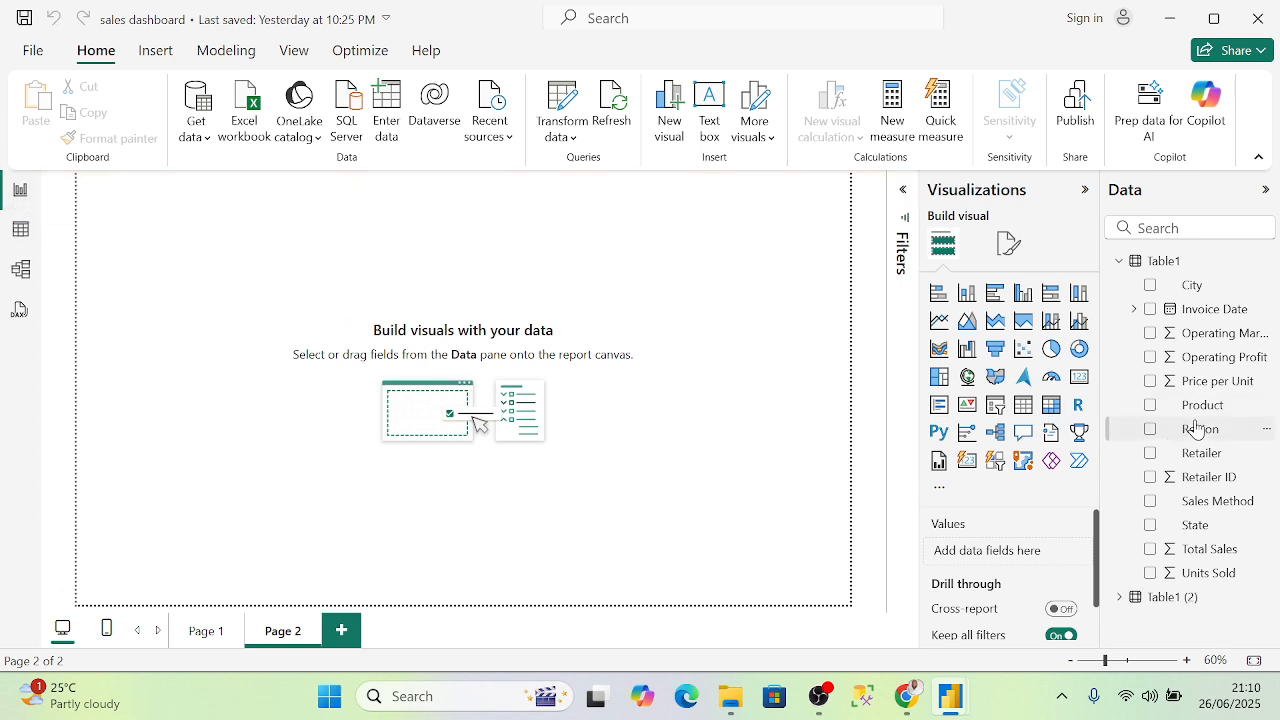
click(968, 376)
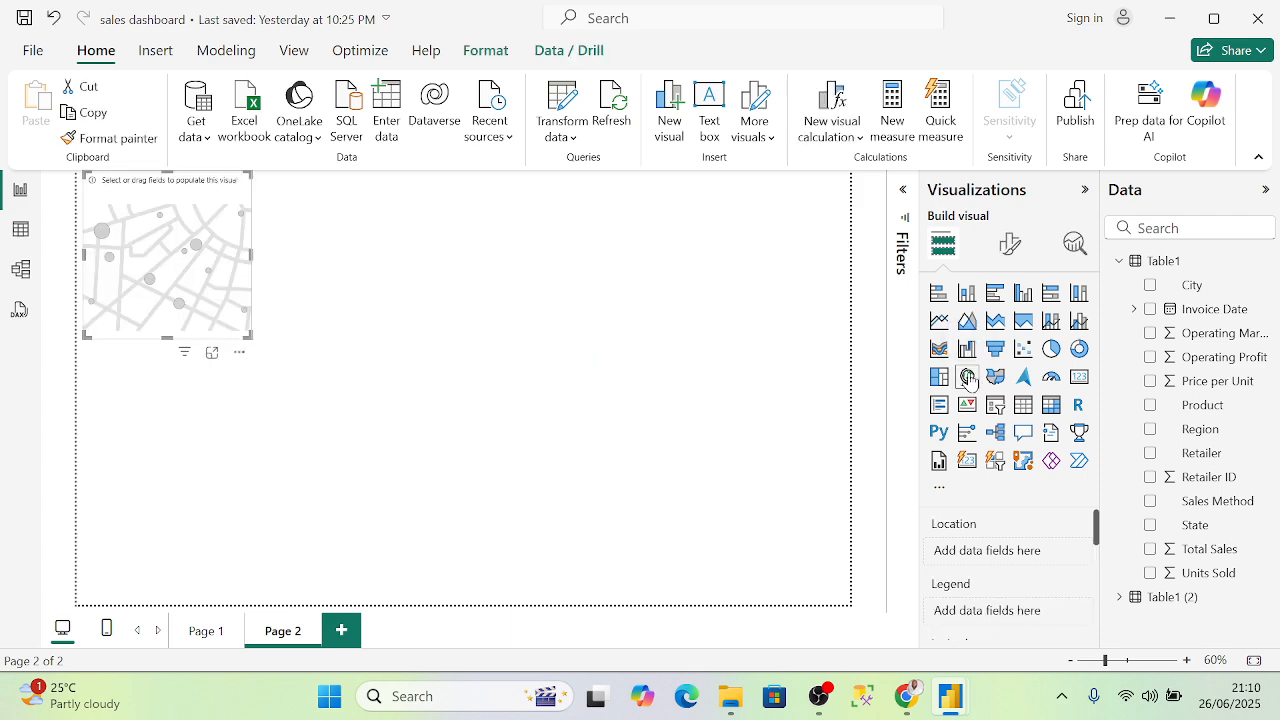
click(1119, 597)
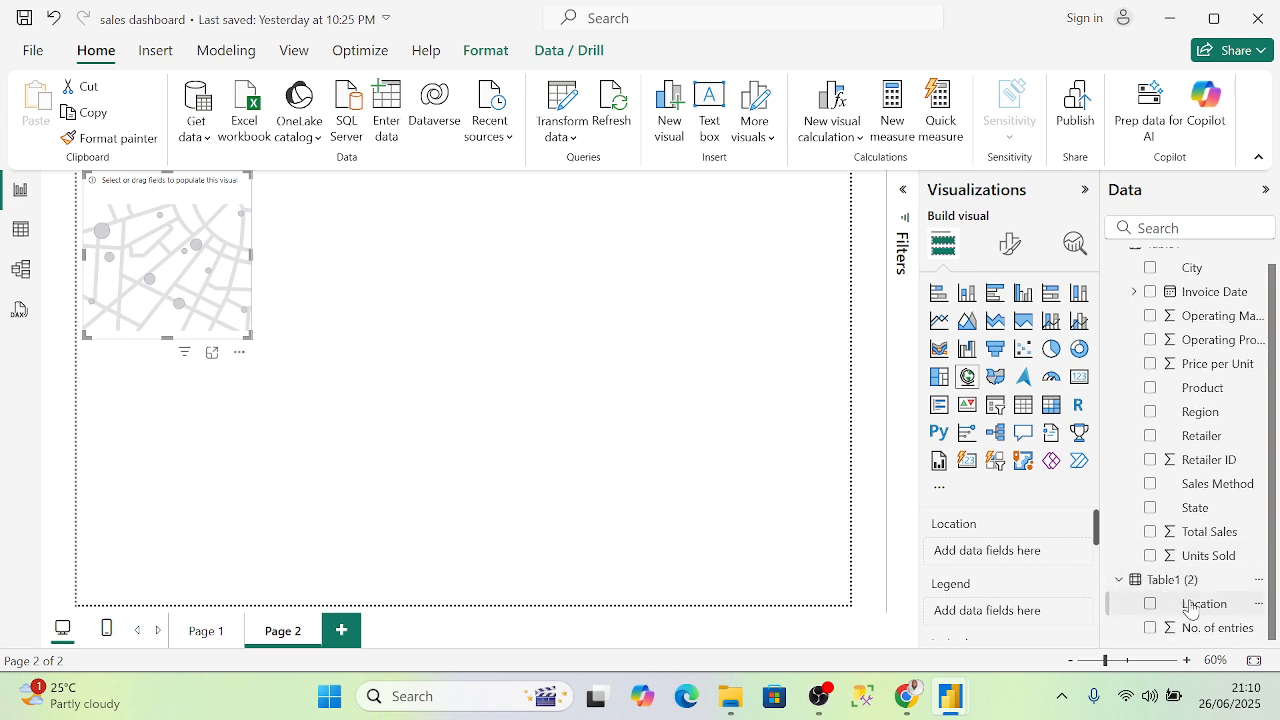
drag(1193, 610, 1013, 561)
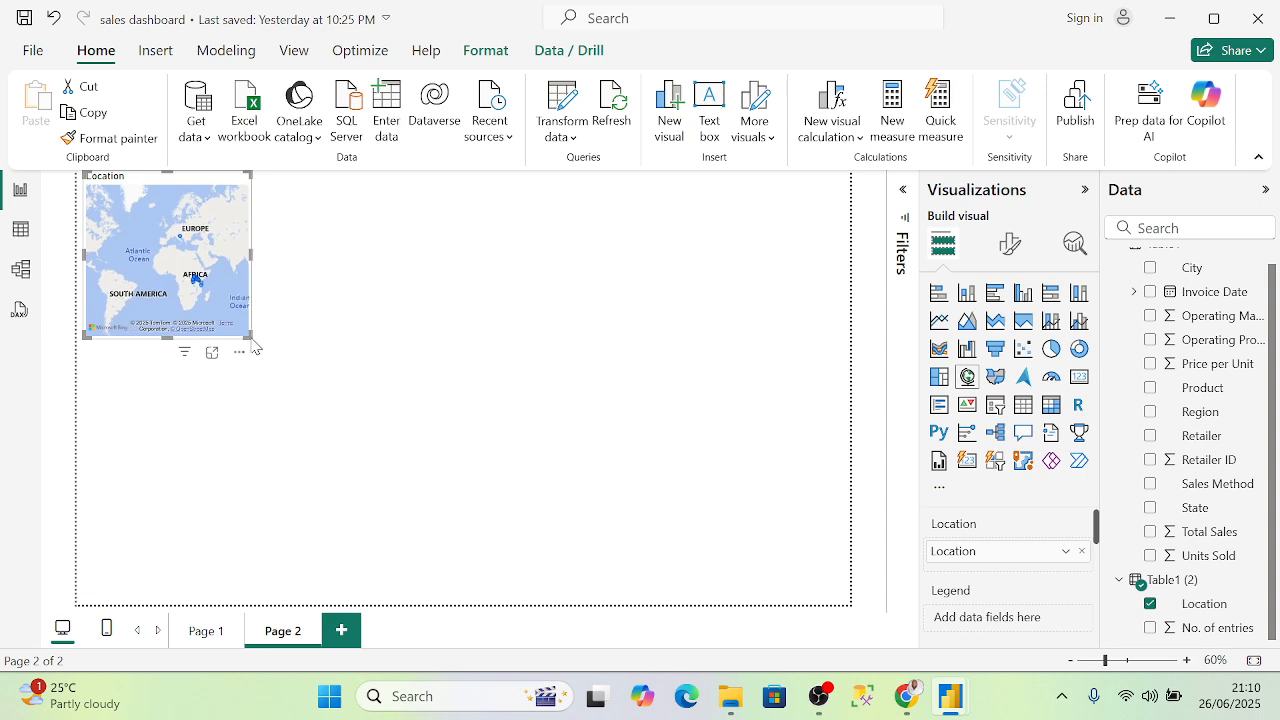
drag(254, 346, 848, 592)
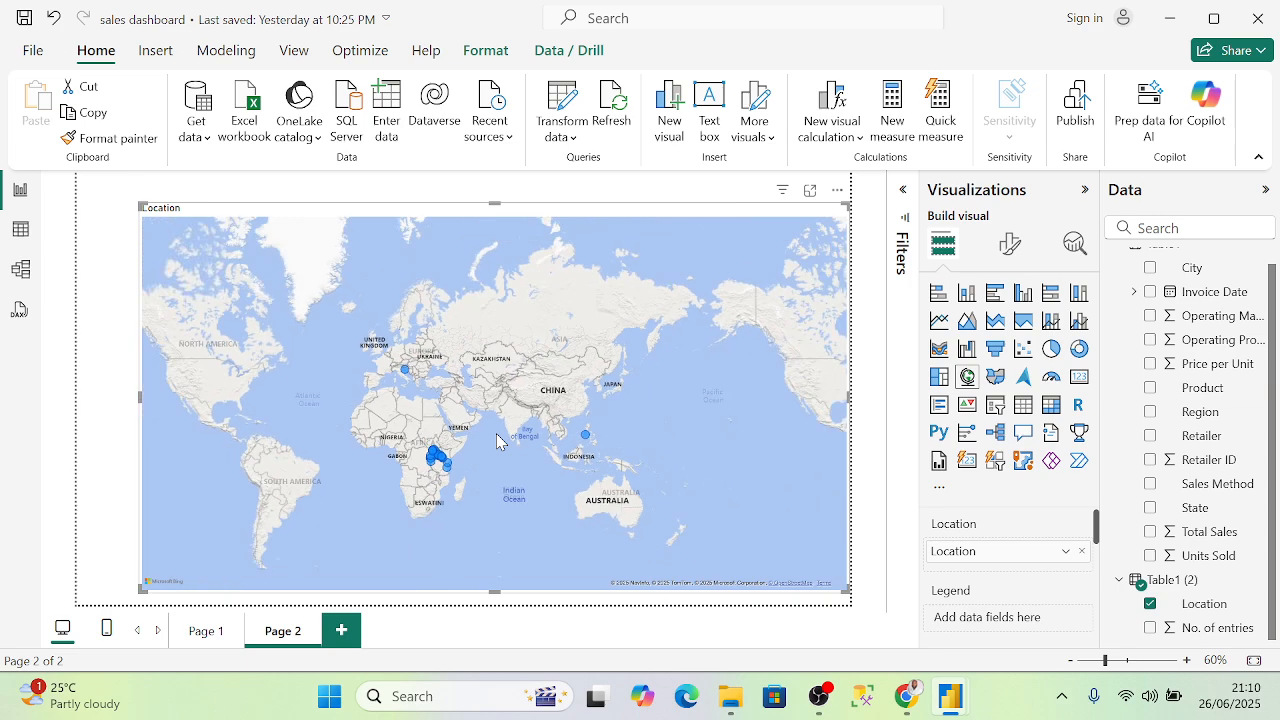
- Zoom the map out from Kenya to a world view, then zoom in on the Adriatic bubble near Rab
scroll(443, 418, up, 5)
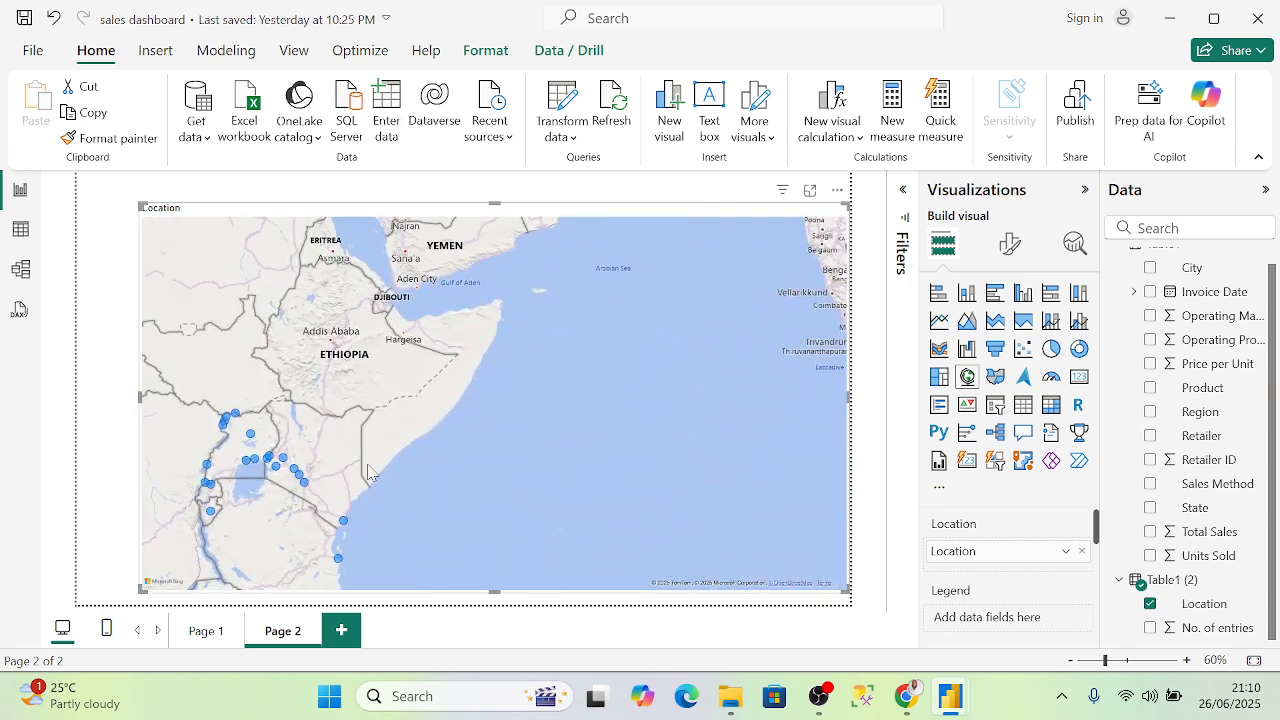
scroll(346, 455, up, 4)
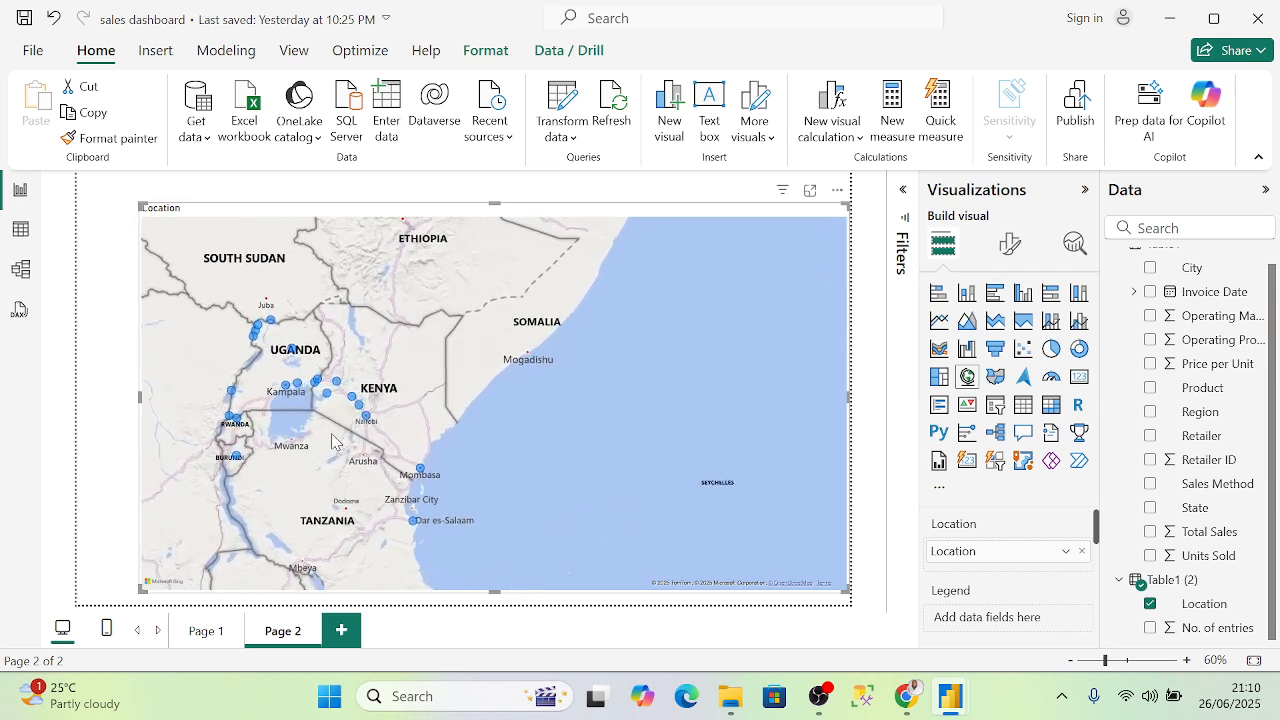
drag(285, 389, 402, 430)
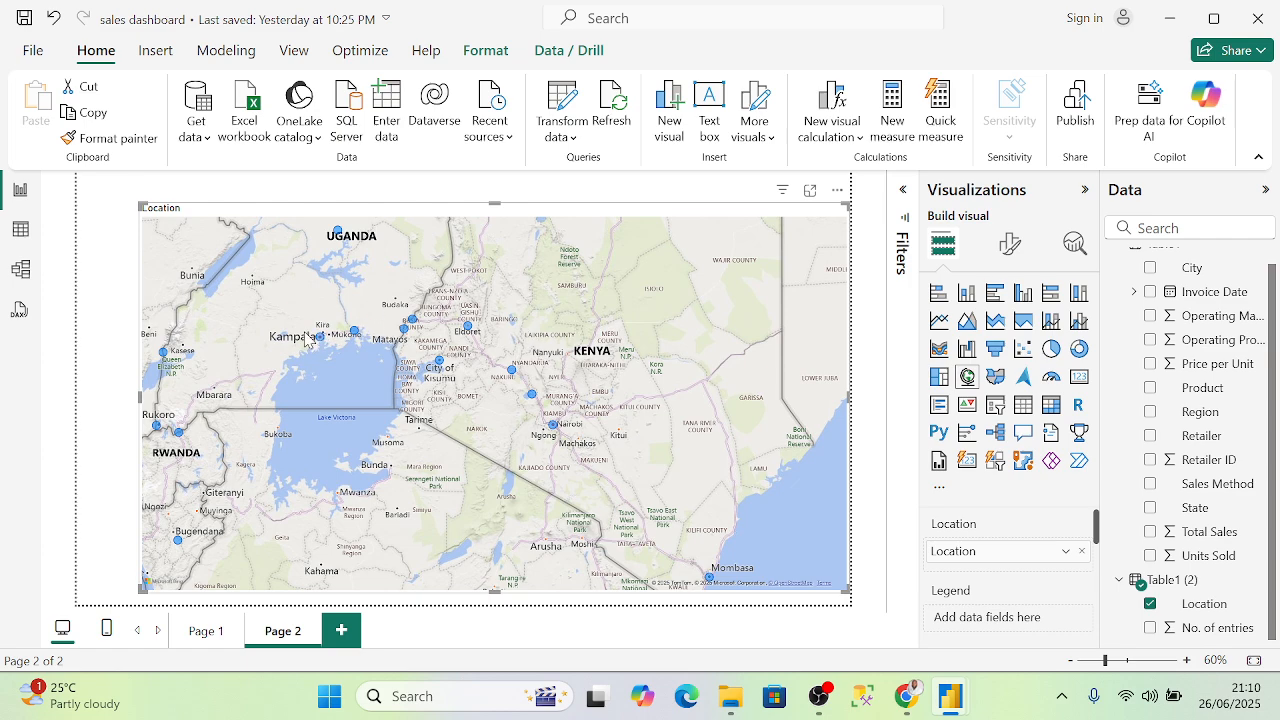
scroll(299, 343, down, 1)
scroll(331, 350, up, 2)
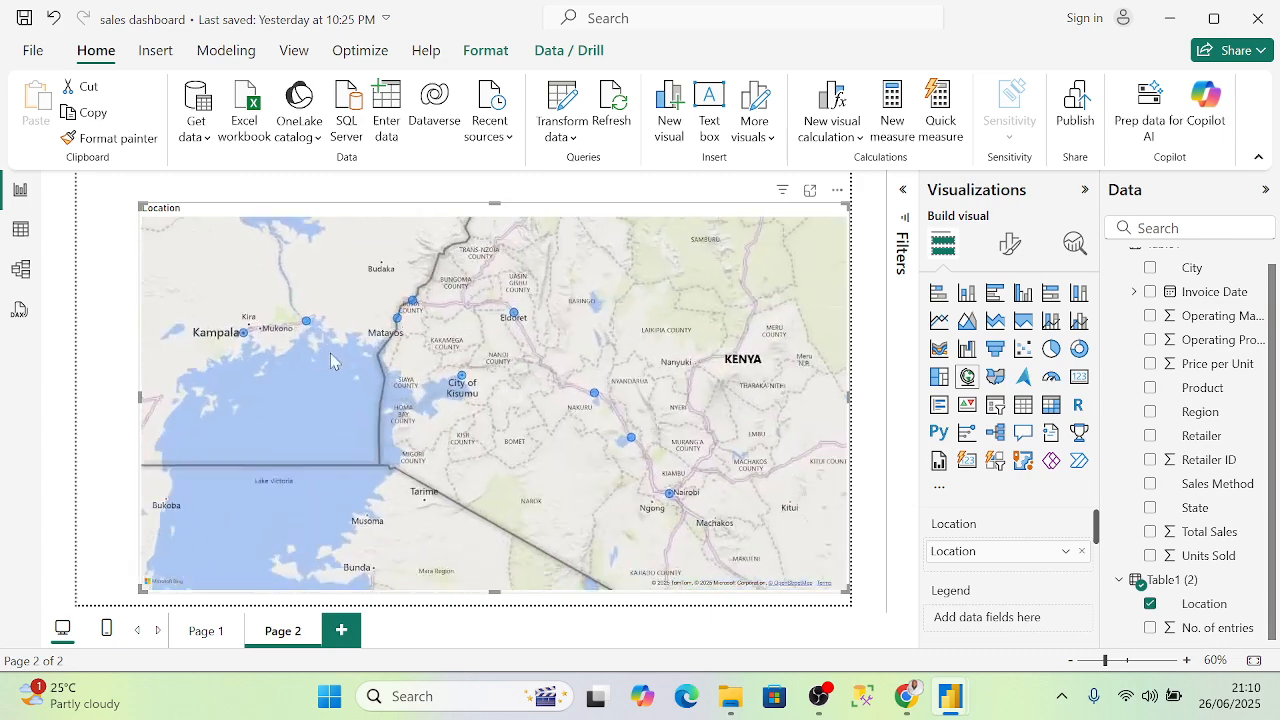
scroll(353, 355, up, 1)
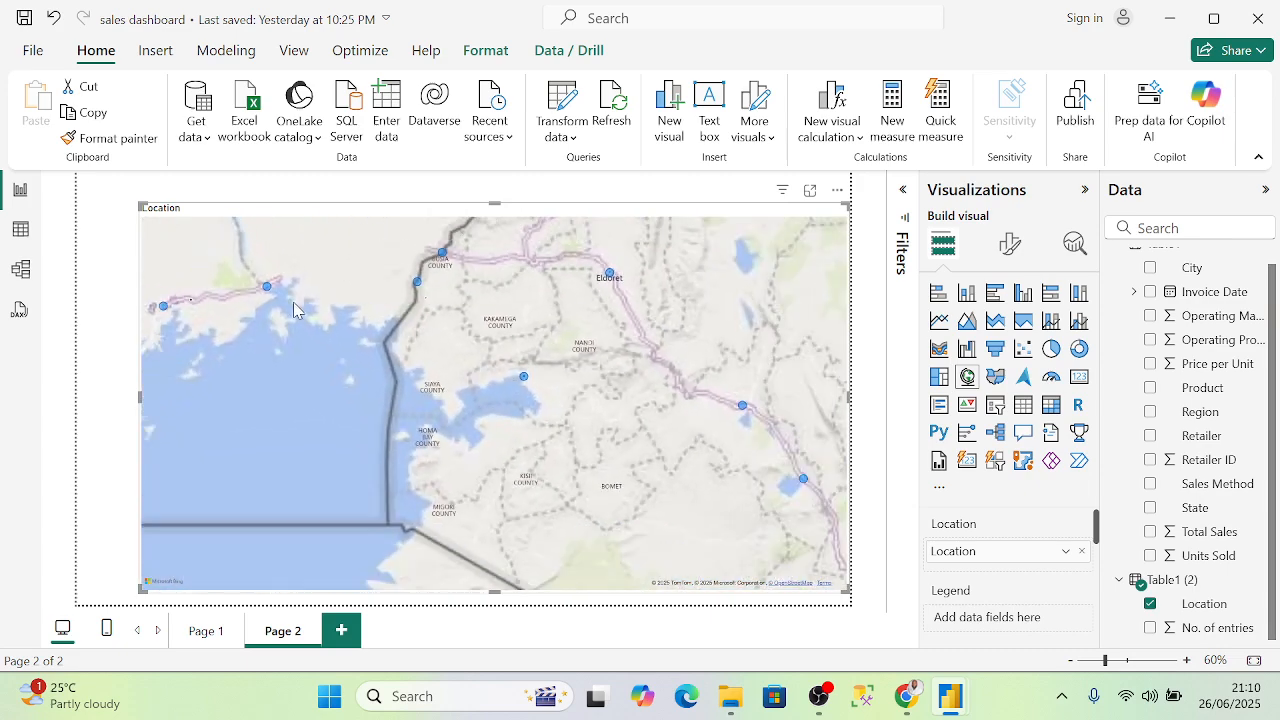
scroll(294, 309, down, 3)
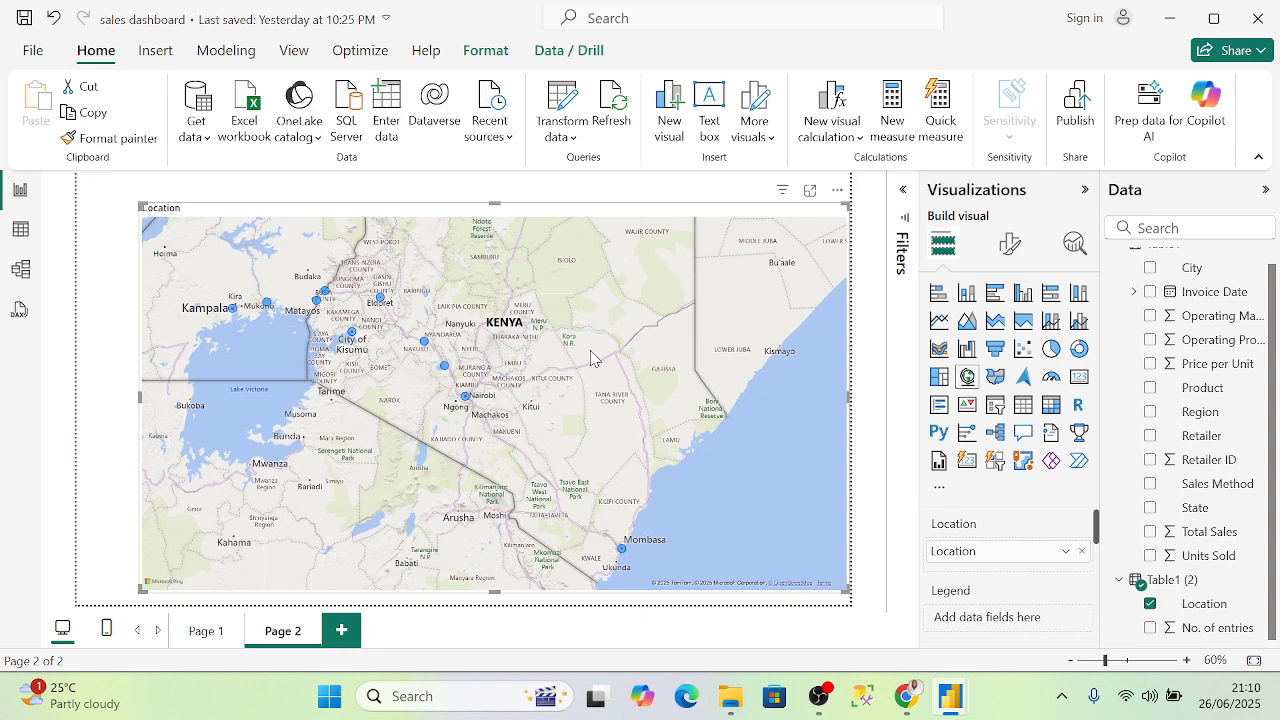
scroll(591, 358, down, 5)
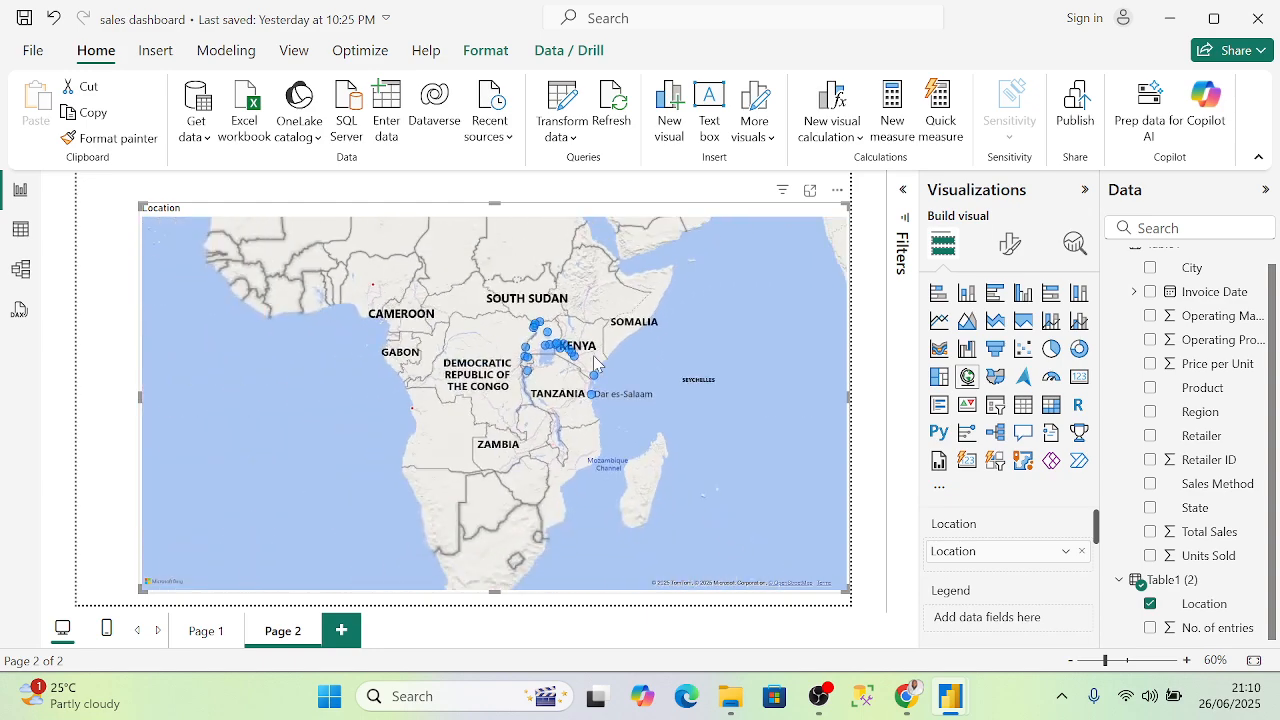
scroll(594, 362, down, 4)
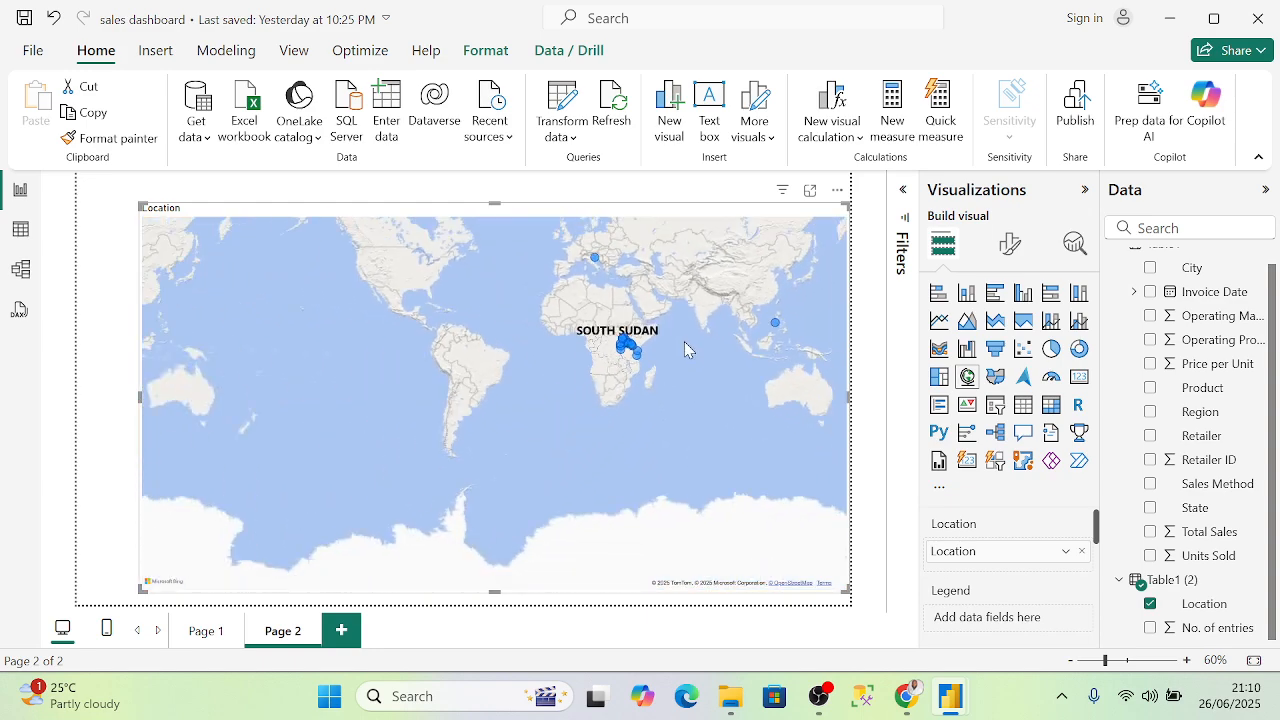
scroll(596, 292, up, 3)
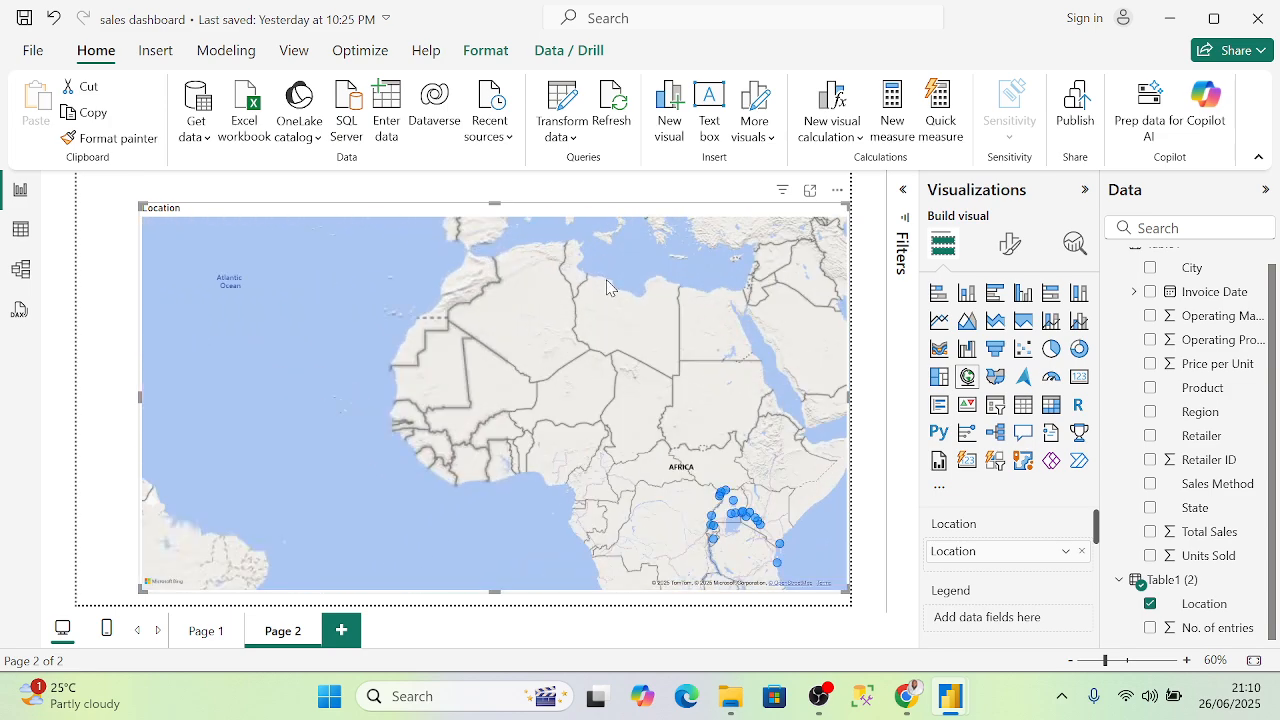
scroll(604, 255, down, 3)
drag(602, 256, 597, 348)
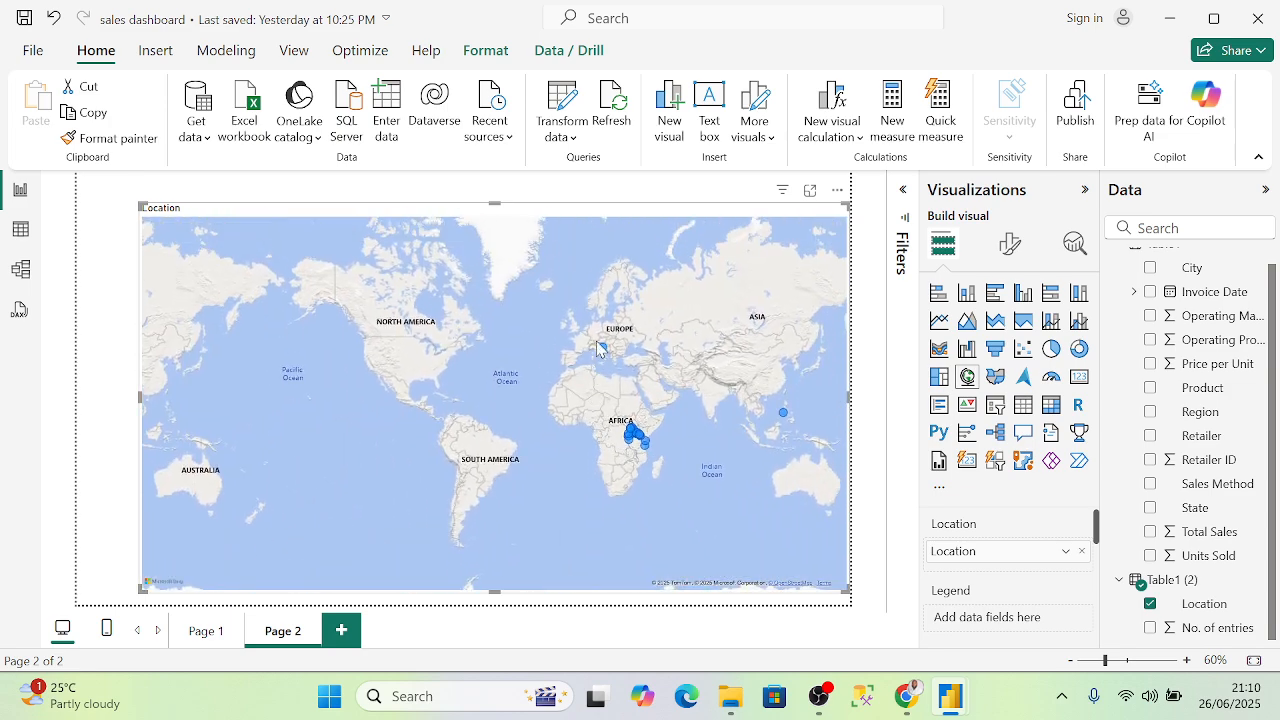
scroll(605, 355, up, 6)
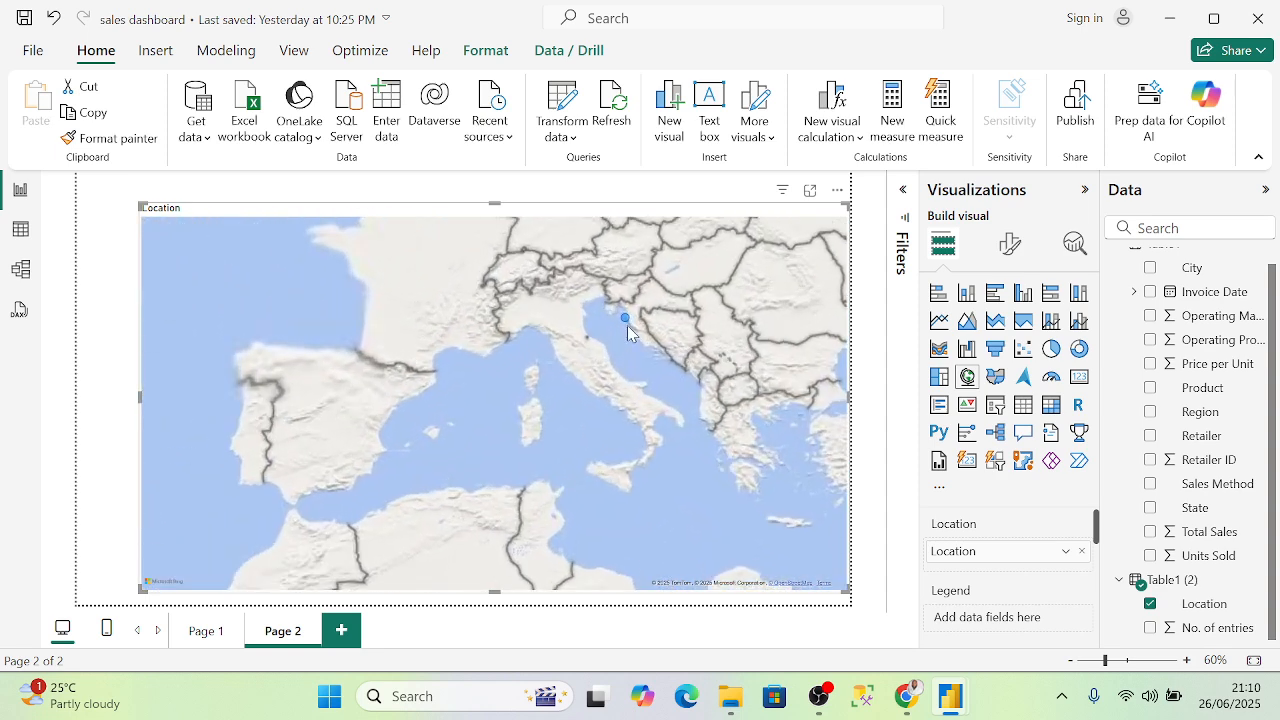
scroll(631, 338, up, 2)
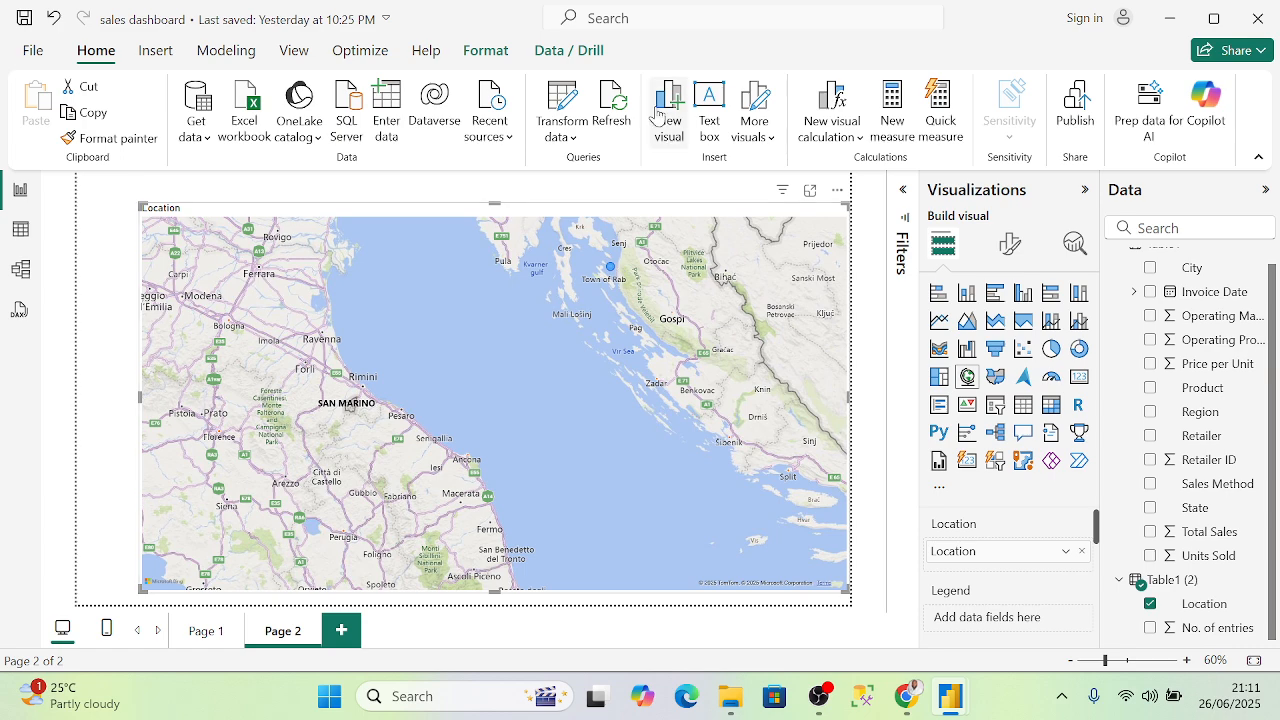
- Zoom the map in and out to find the plotted location bubbles again
scroll(537, 369, down, 5)
scroll(528, 363, down, 4)
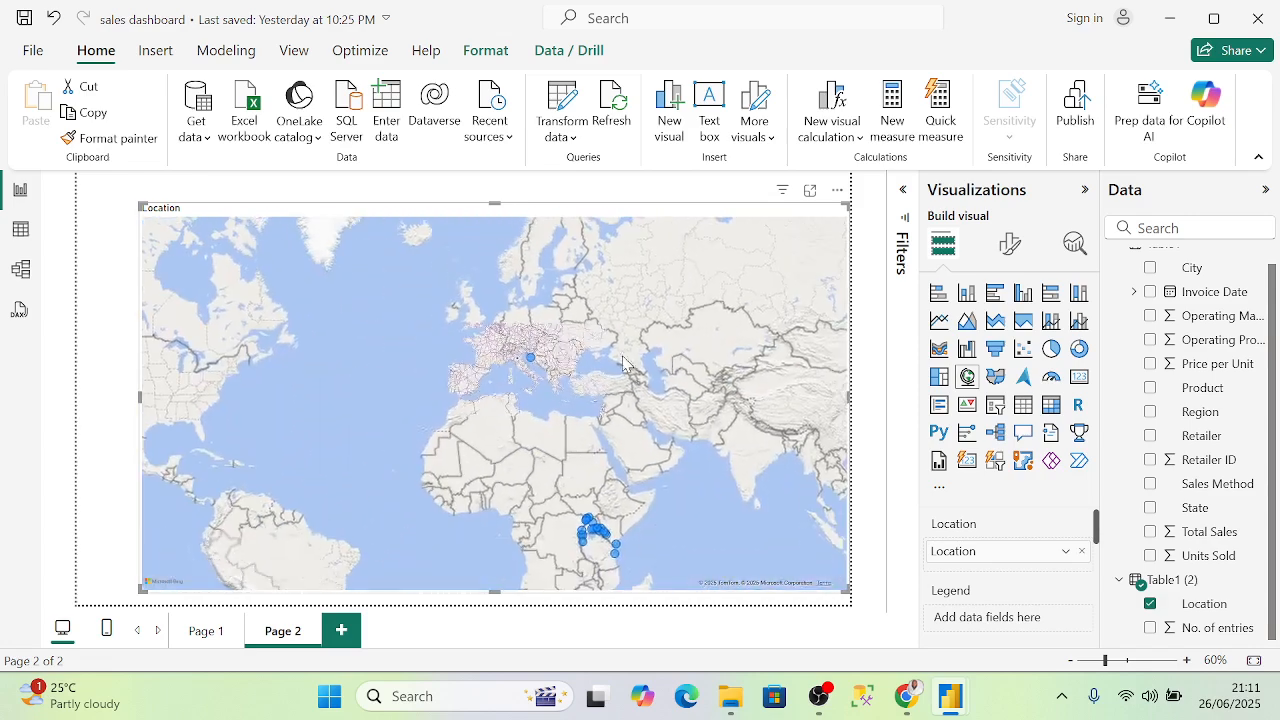
scroll(752, 465, down, 3)
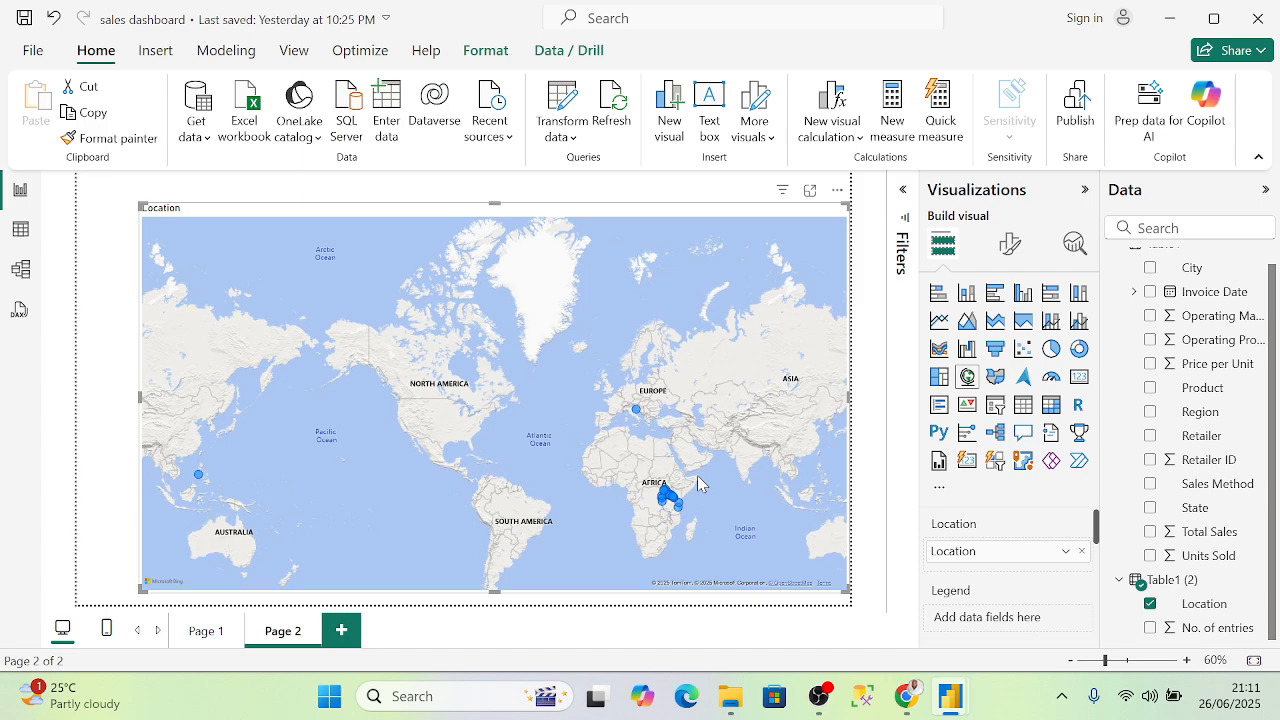
scroll(687, 512, up, 5)
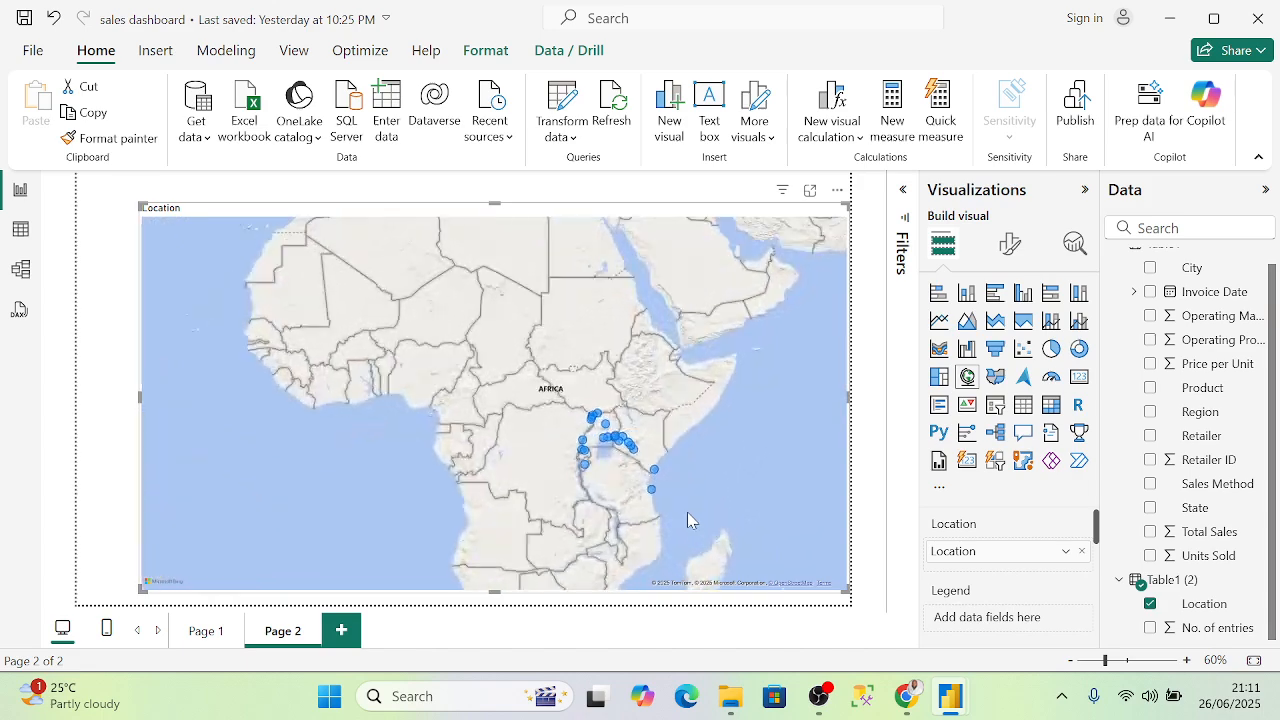
scroll(590, 402, down, 5)
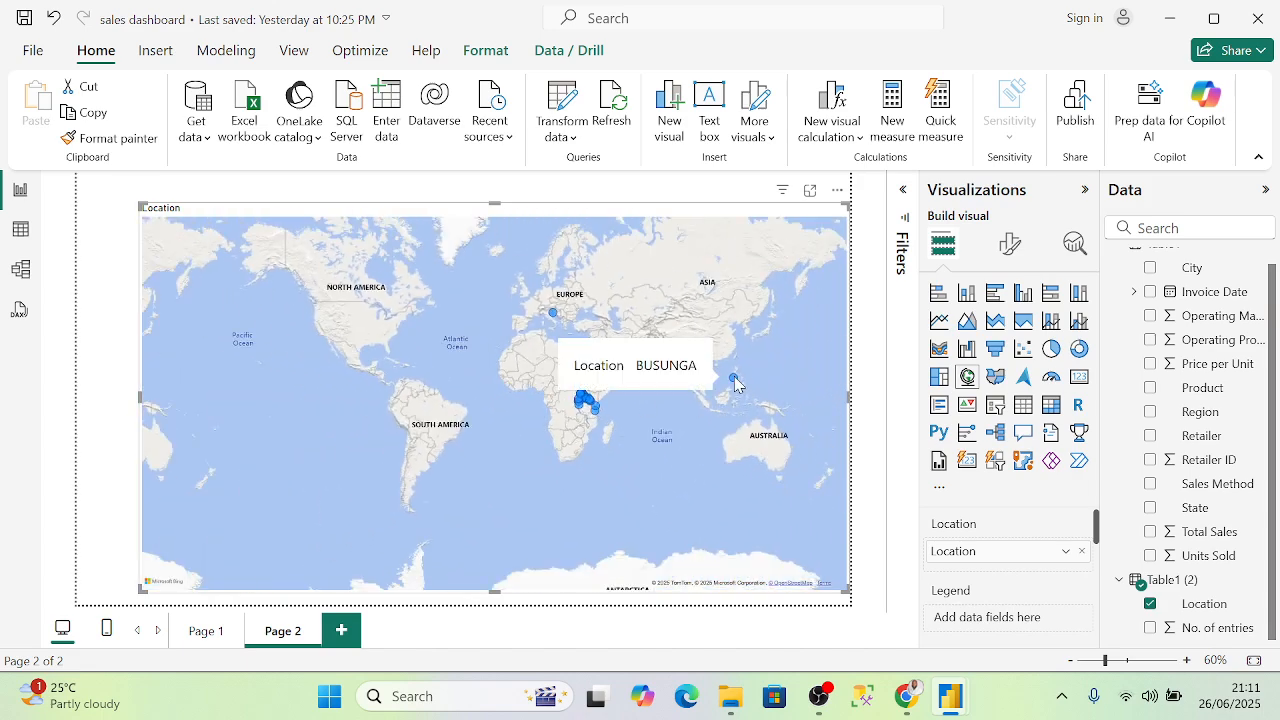
scroll(735, 383, up, 2)
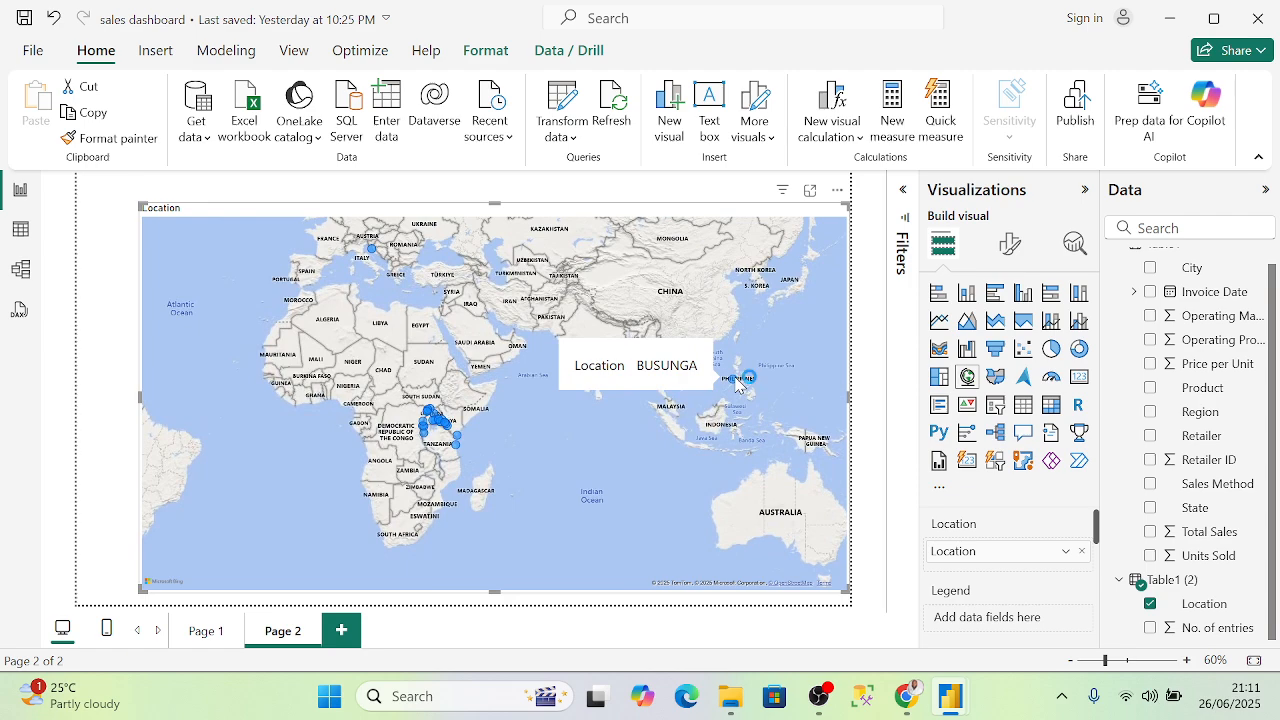
scroll(737, 383, up, 3)
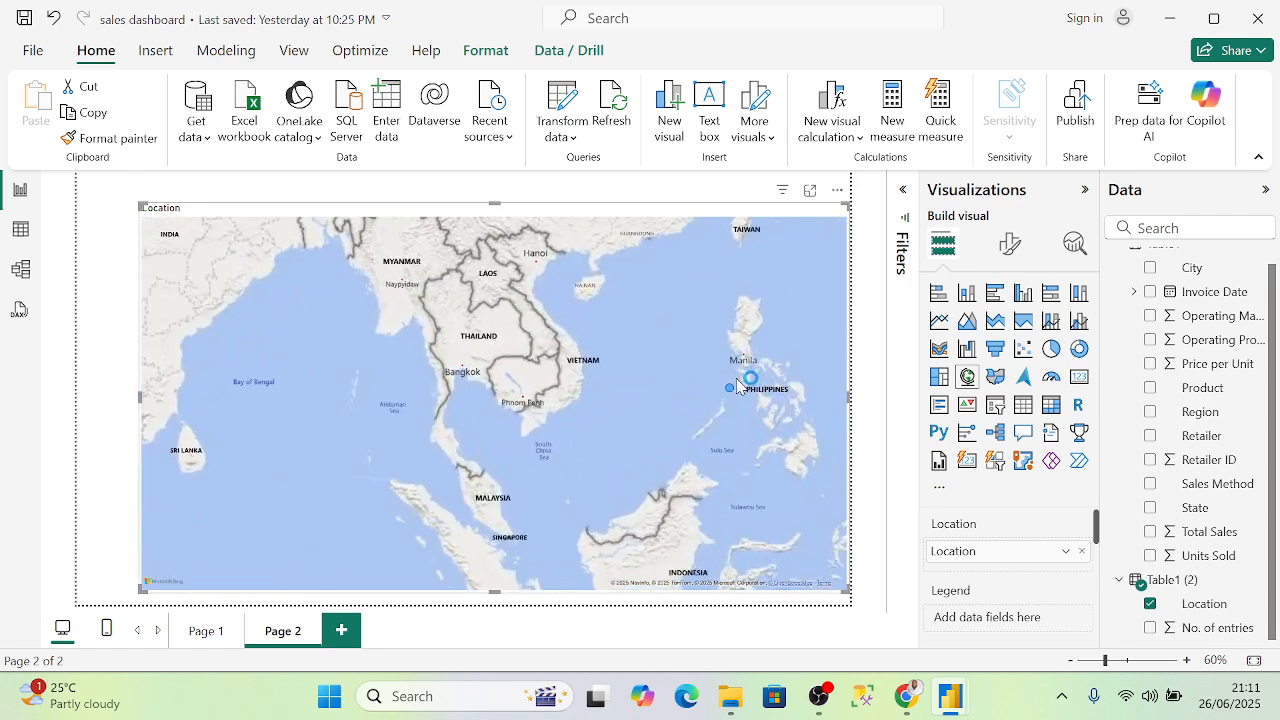
mouse_move(733, 393)
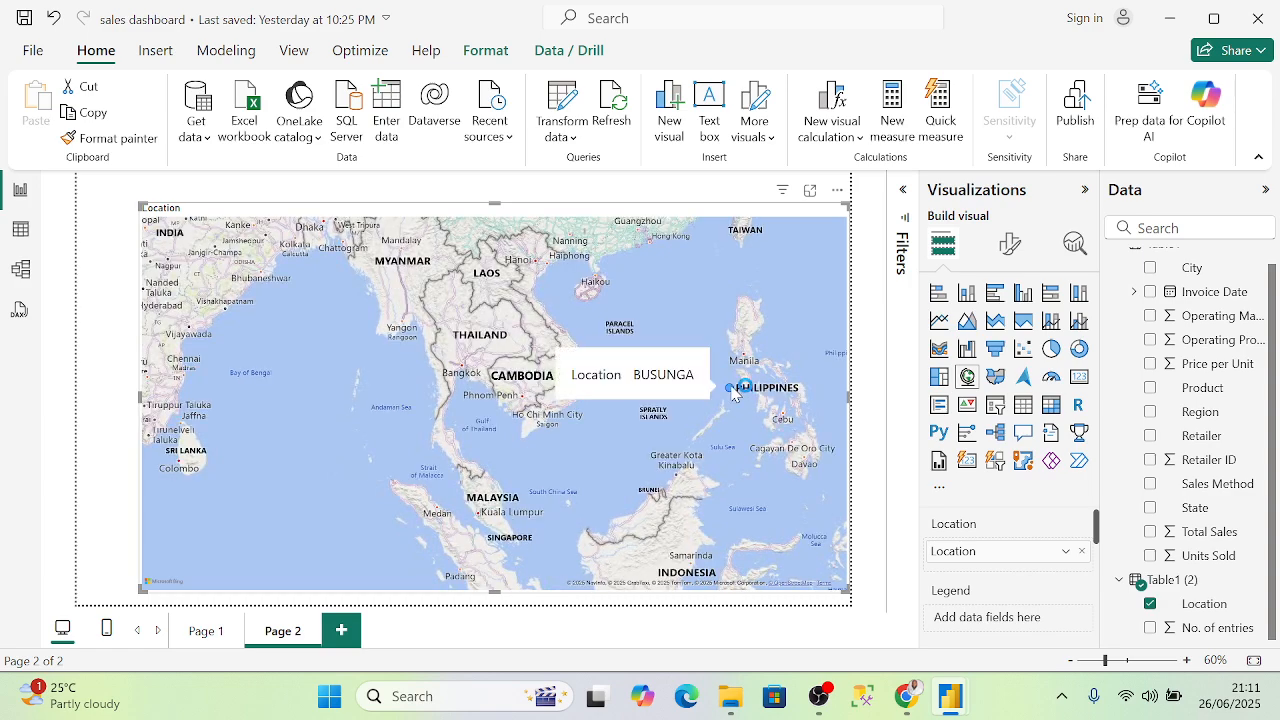
scroll(733, 393, down, 5)
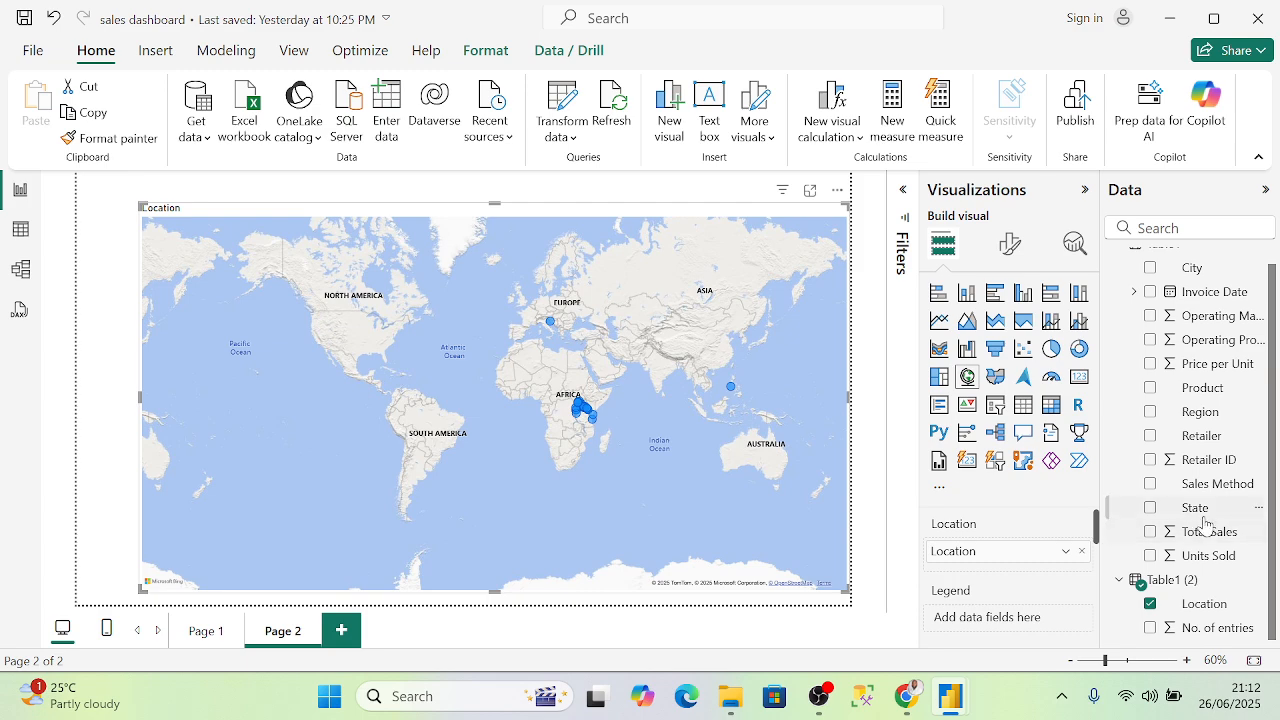
scroll(594, 467, up, 5)
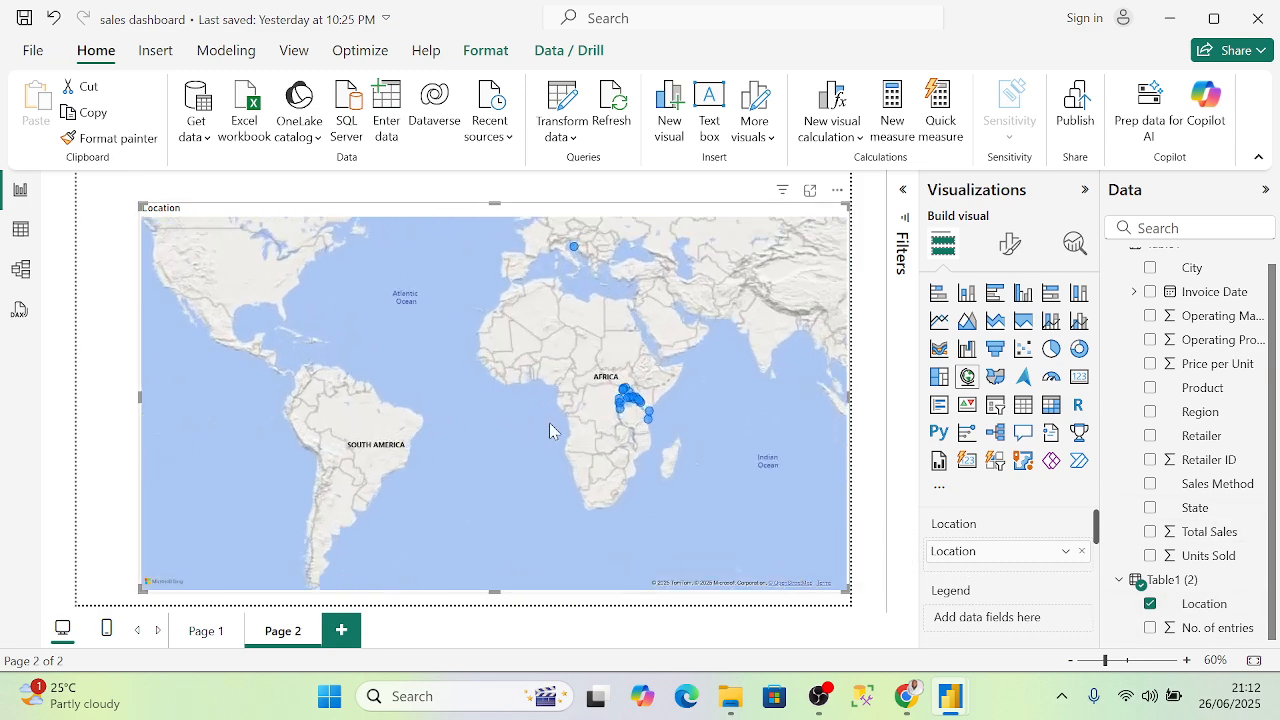
scroll(769, 388, up, 3)
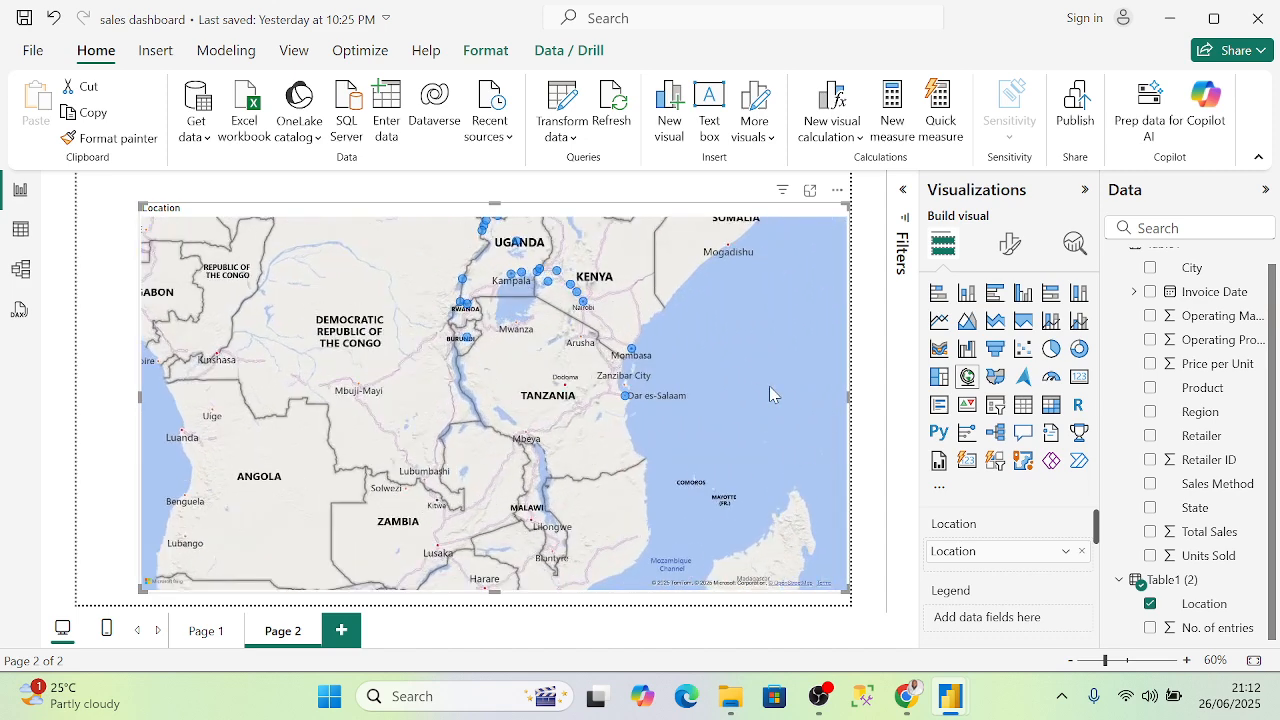
- Centre the map on the Tanzania–Kenya coast points
drag(350, 375, 670, 426)
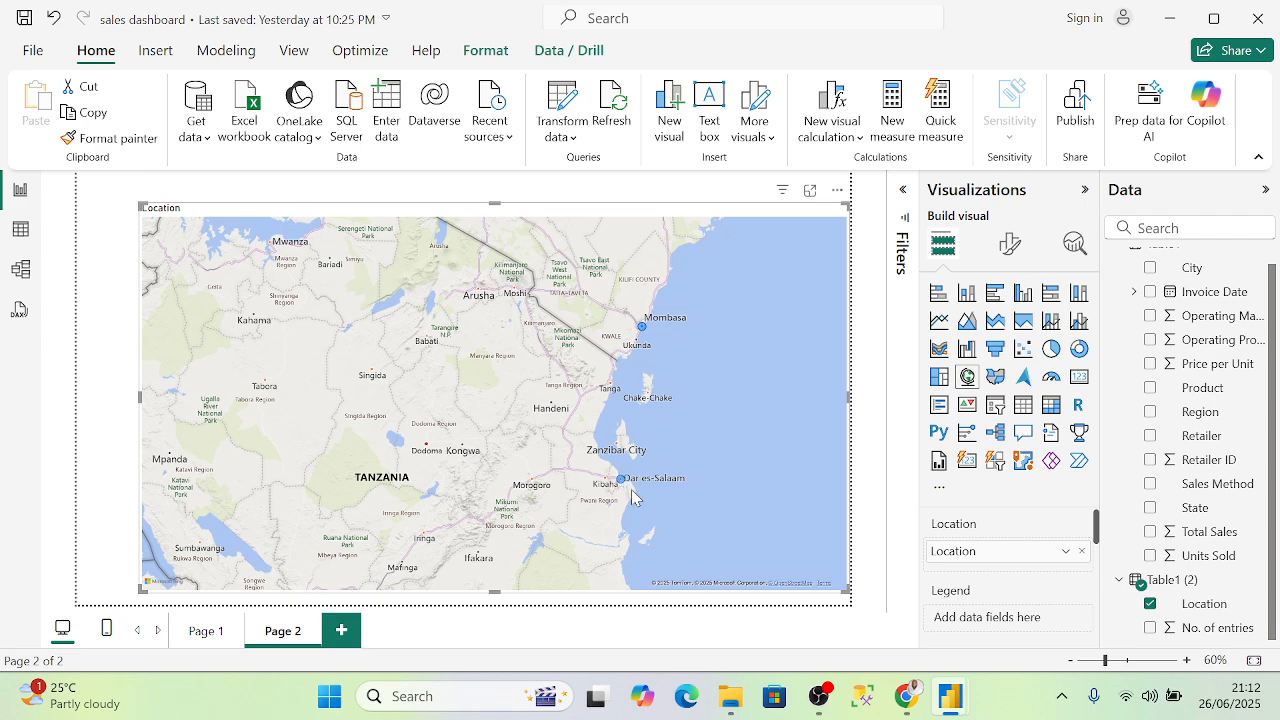
scroll(632, 497, up, 5)
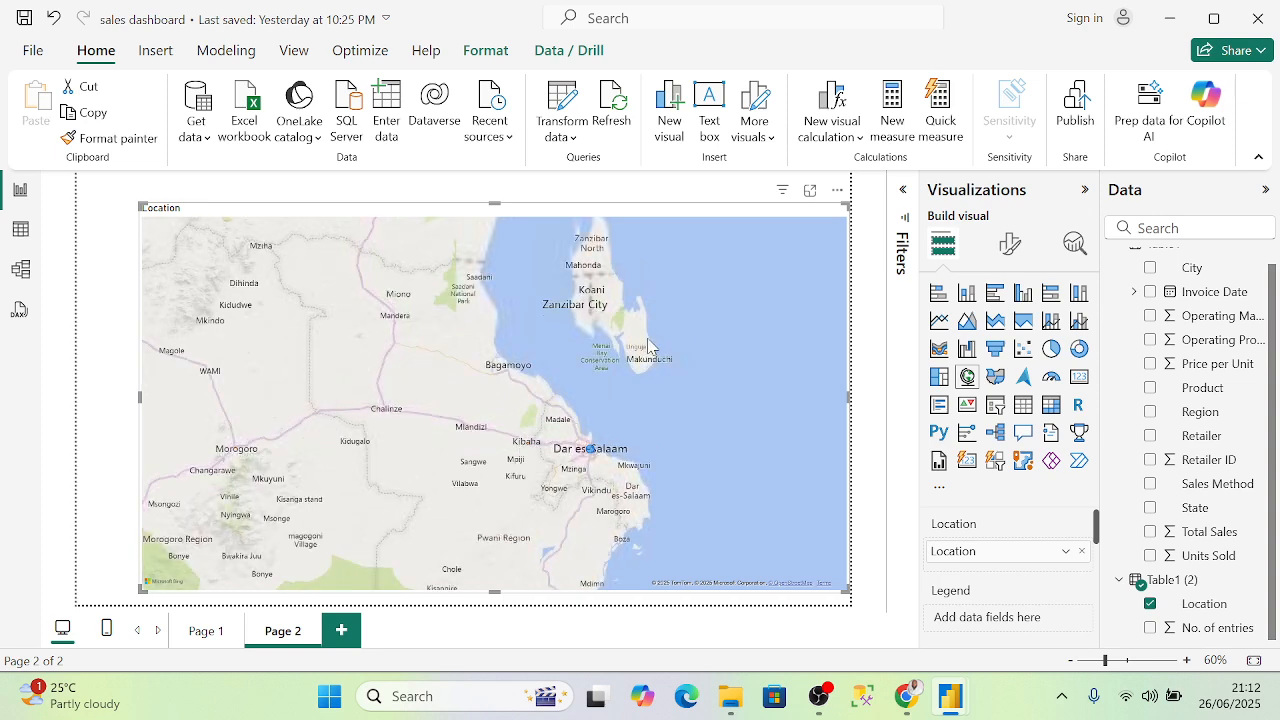
scroll(665, 510, down, 5)
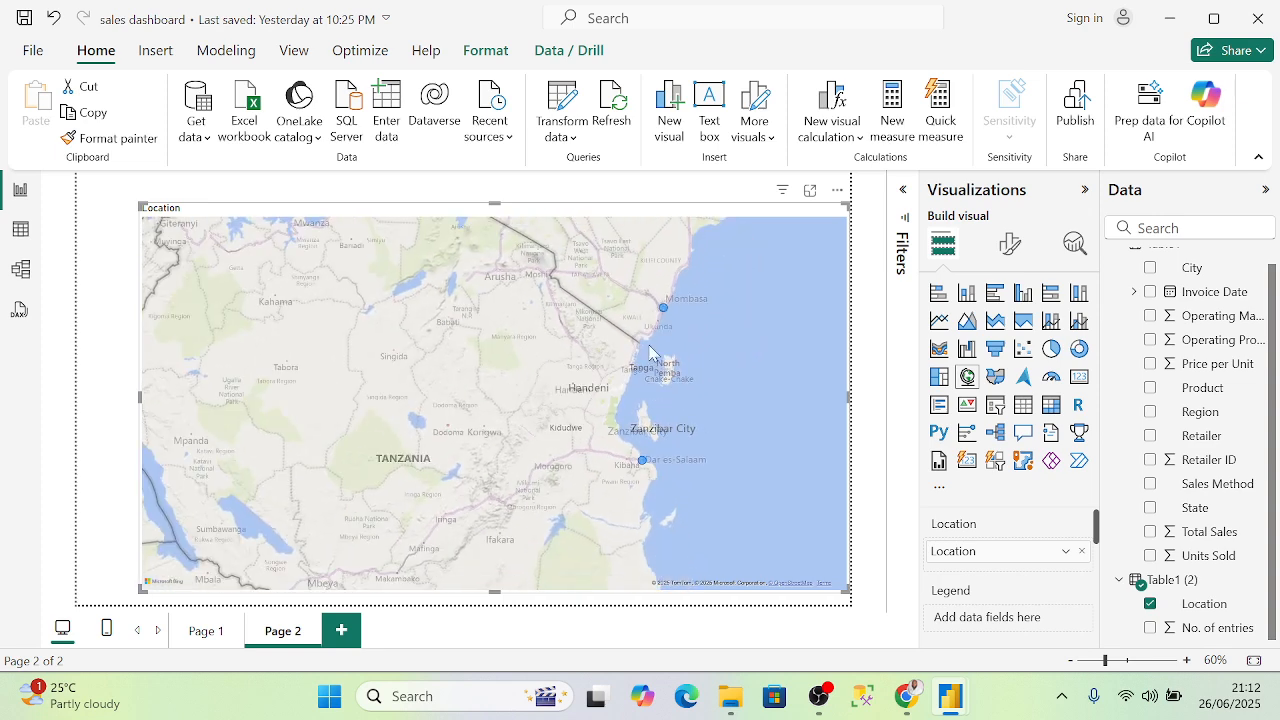
mouse_move(665, 312)
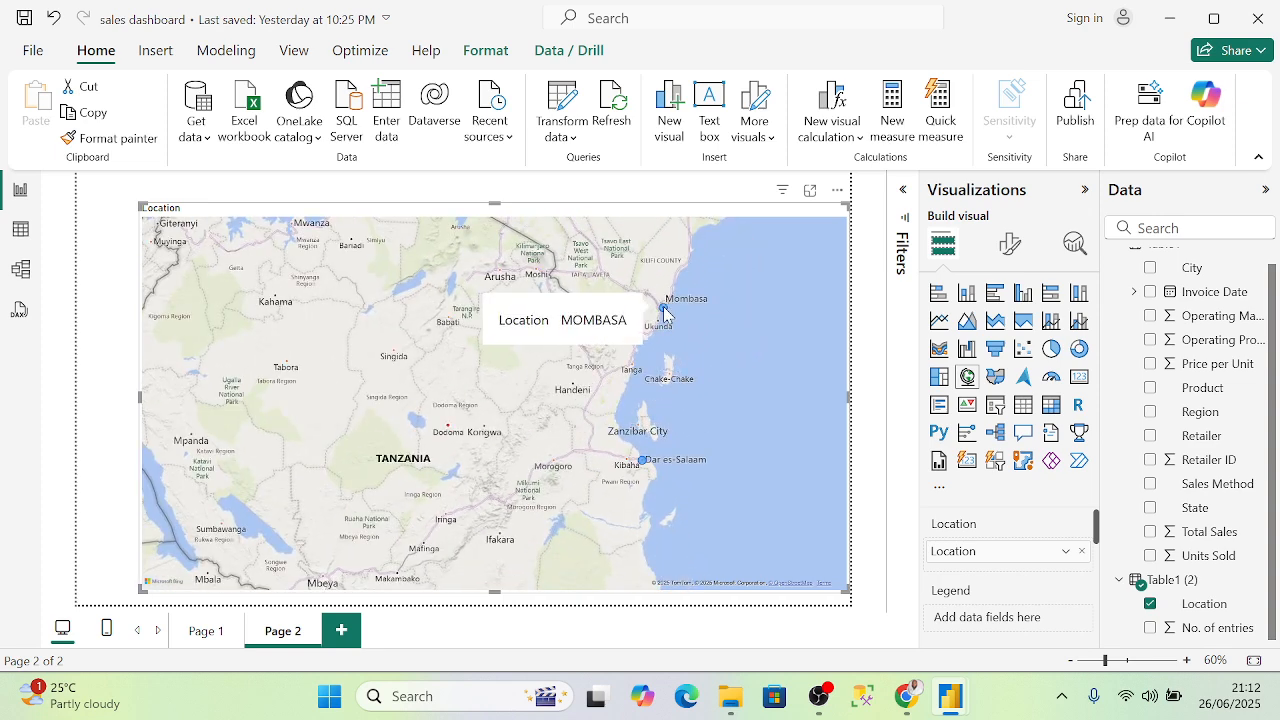
scroll(343, 355, up, 2)
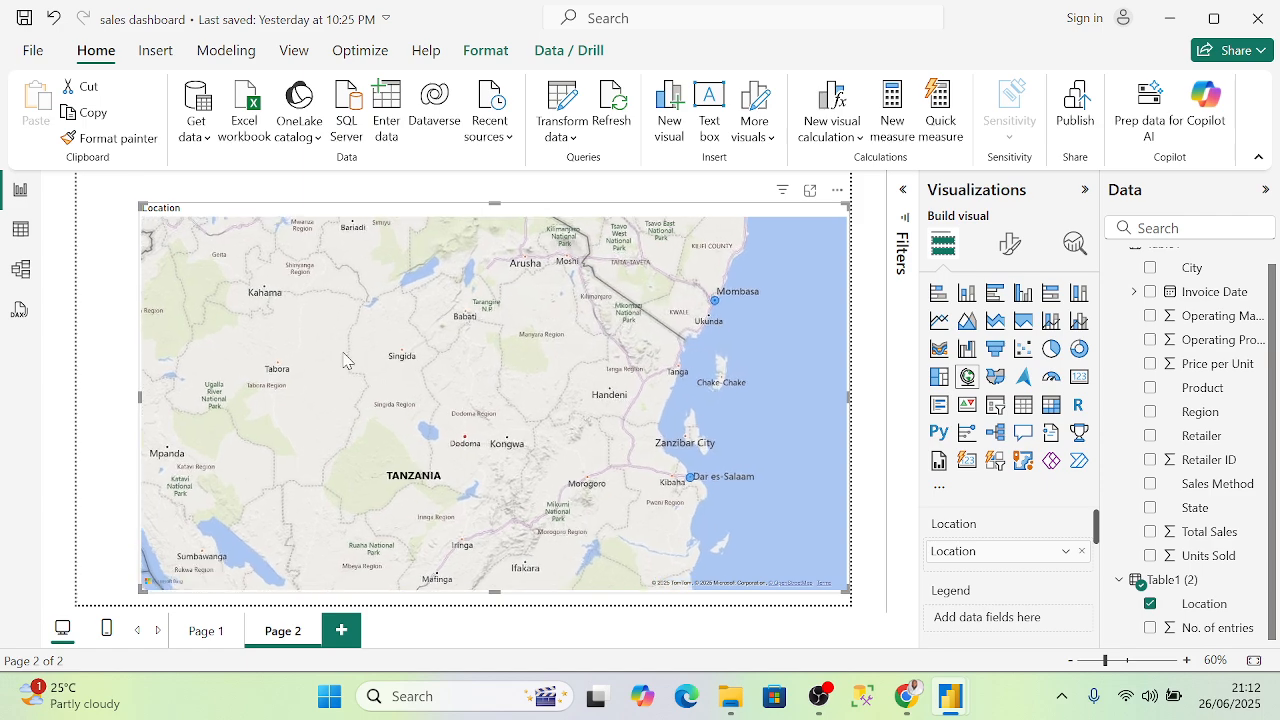
scroll(345, 355, down, 4)
- Pan across the East African bubbles around Lake Victoria, Rwanda, Burundi, Kenya and Mombasa
drag(360, 325, 394, 409)
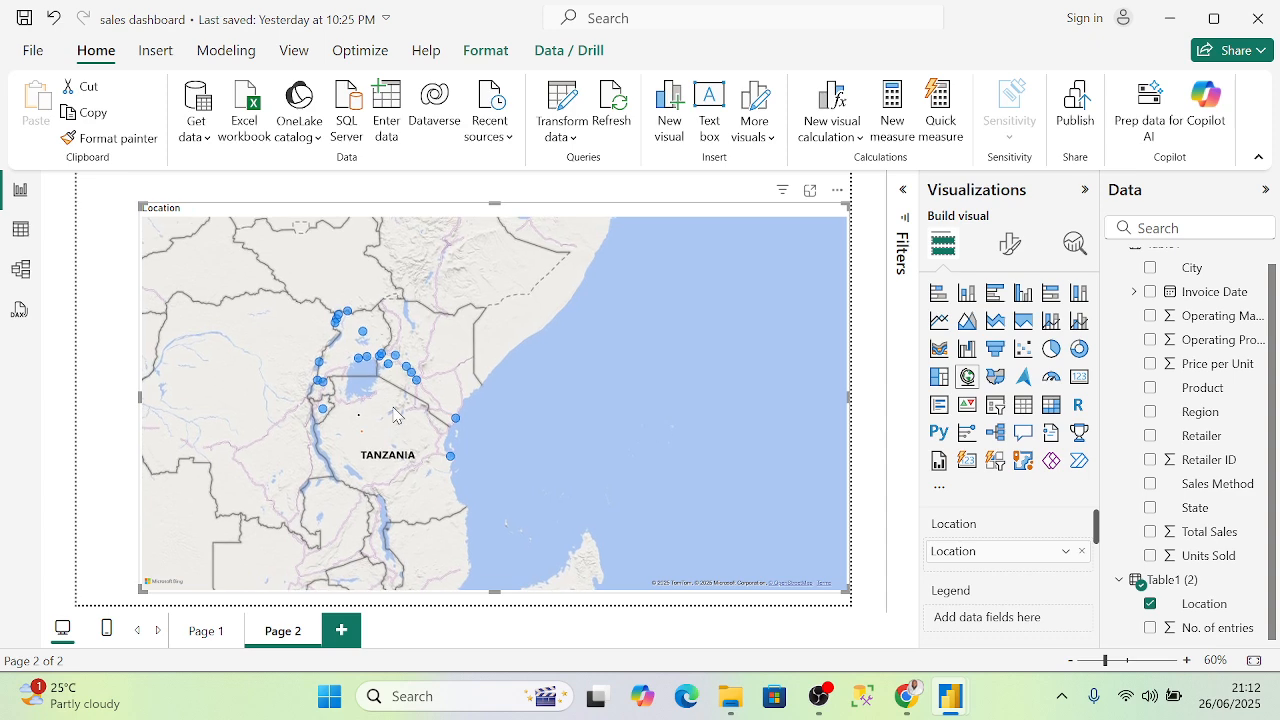
scroll(396, 408, up, 2)
drag(268, 391, 591, 415)
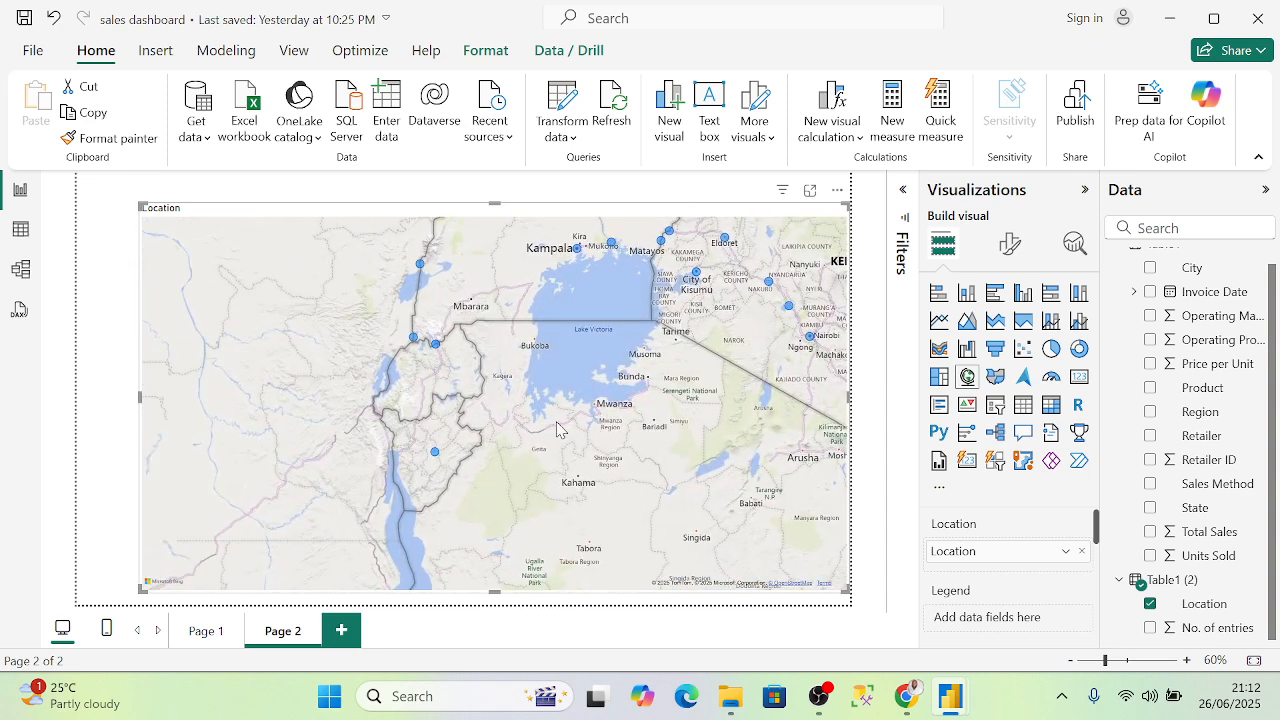
mouse_move(436, 458)
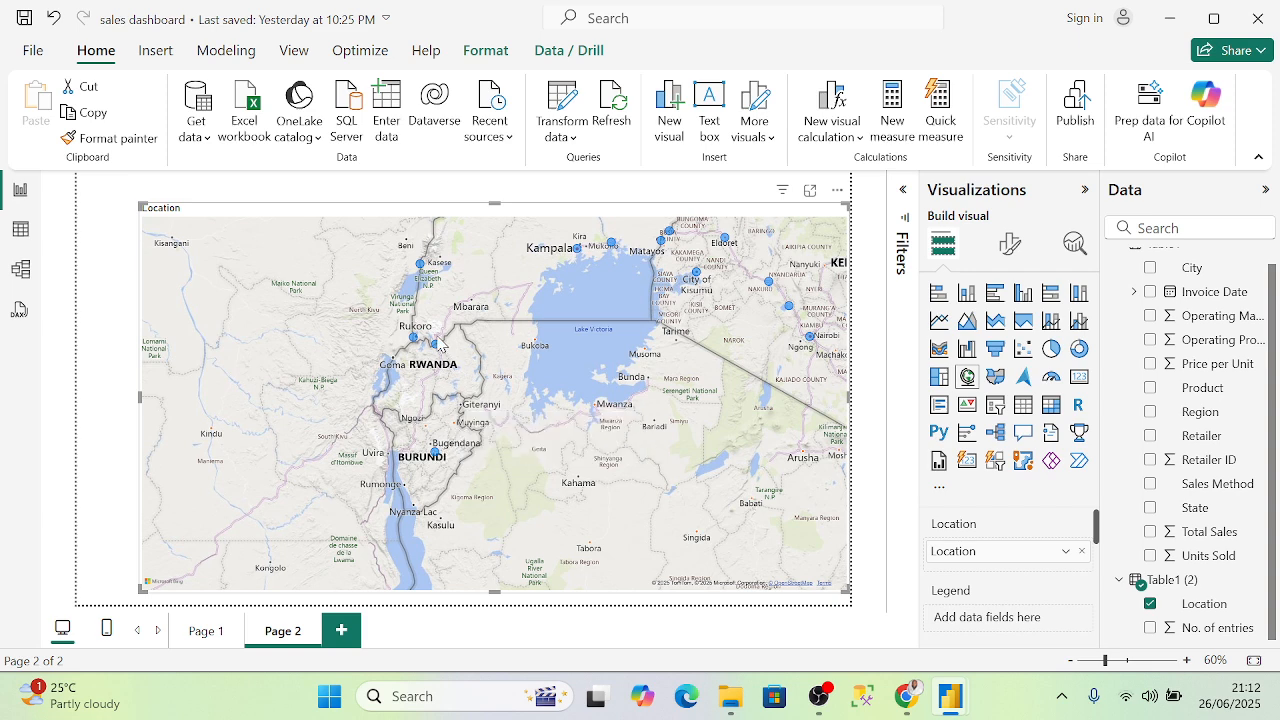
mouse_move(442, 352)
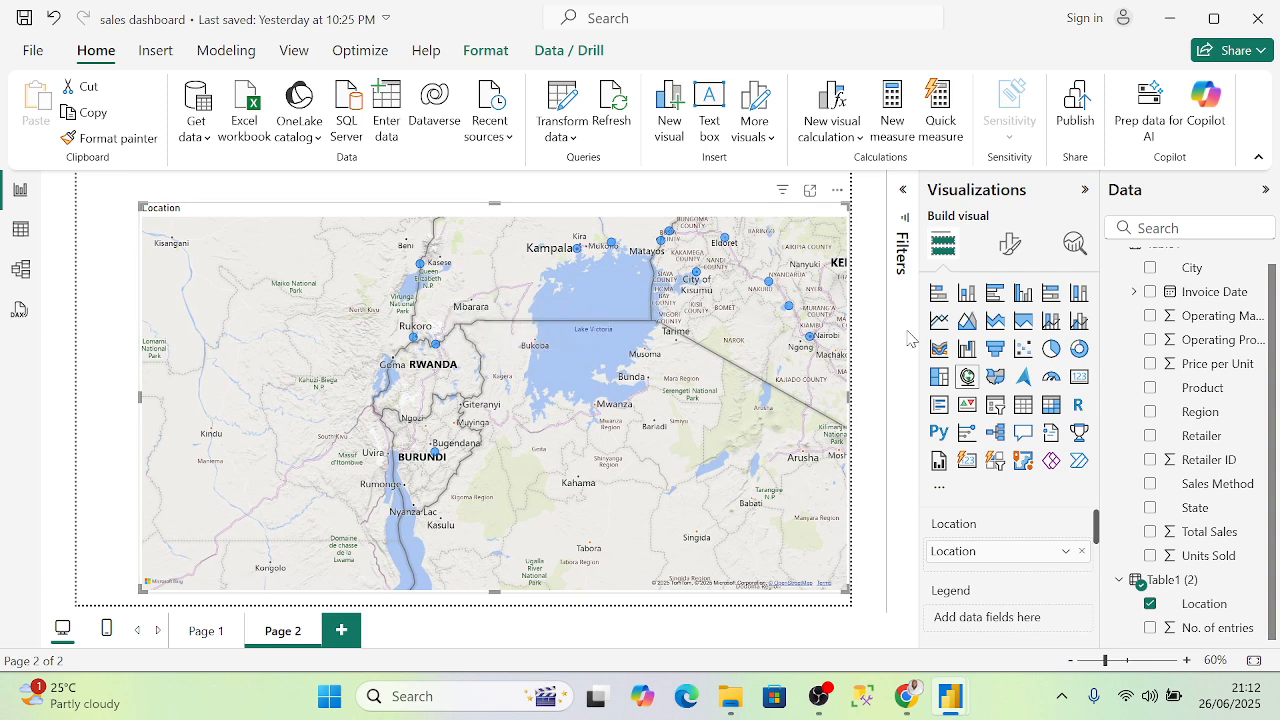
drag(790, 312, 565, 340)
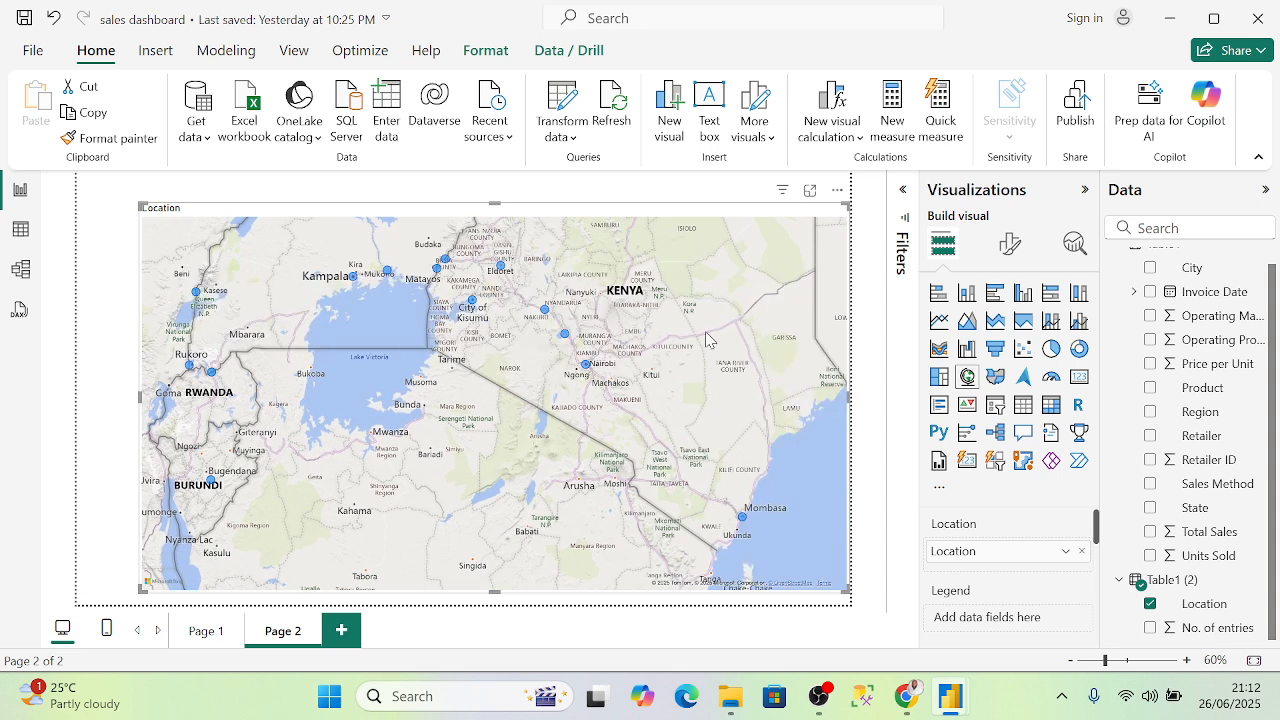
mouse_move(588, 368)
scroll(612, 402, down, 3)
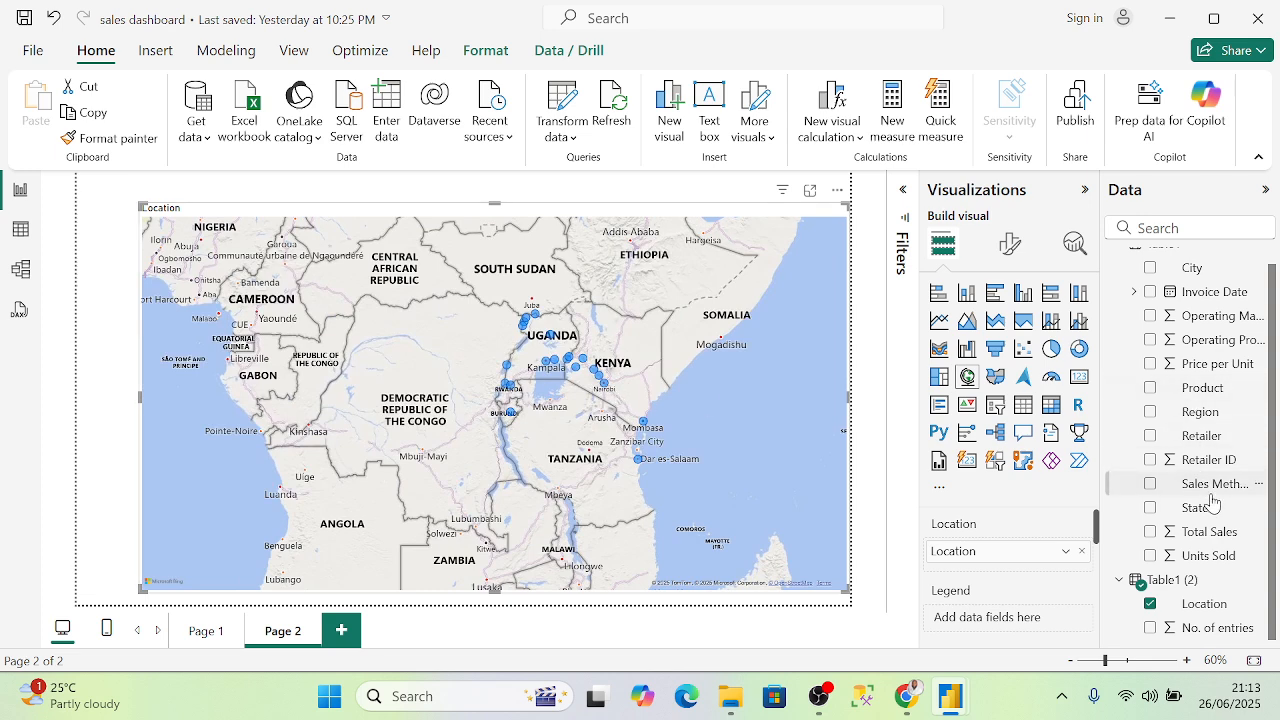
- Size the map bubbles by No. of entries, zoom into Uganda and Kenya, then bring the browser forward
click(1212, 630)
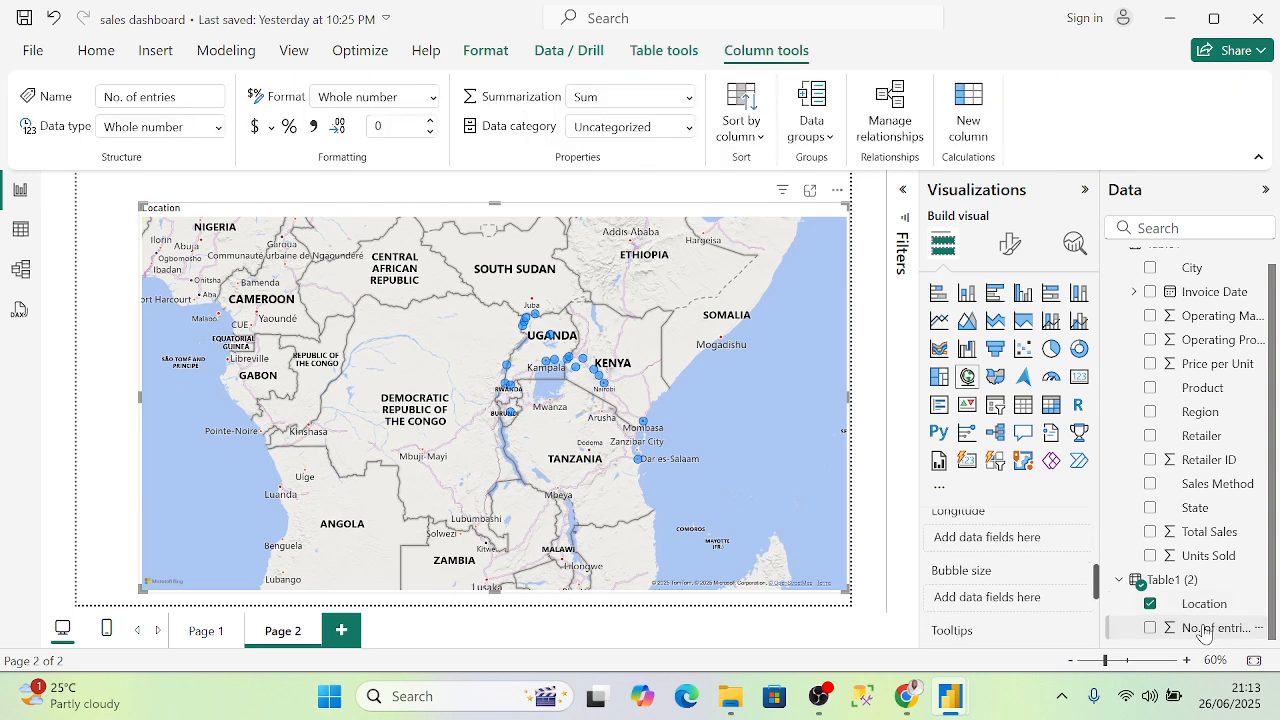
drag(1205, 632, 1032, 603)
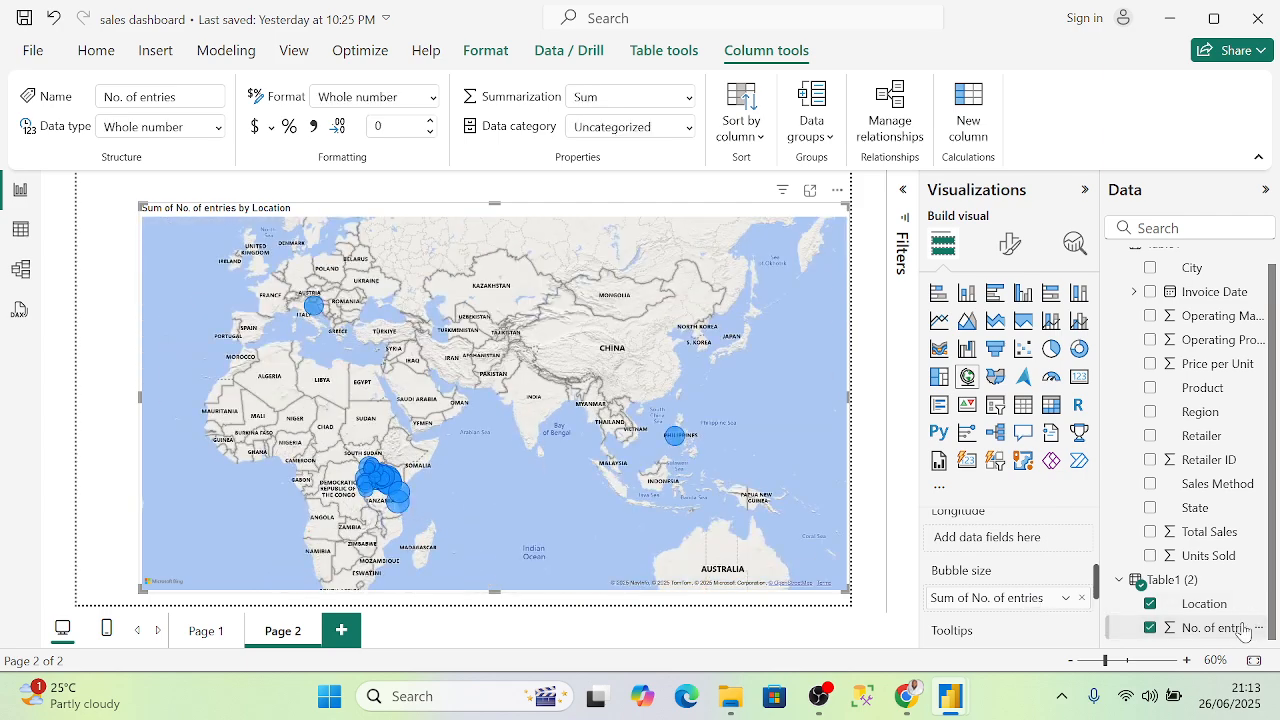
scroll(570, 520, up, 5)
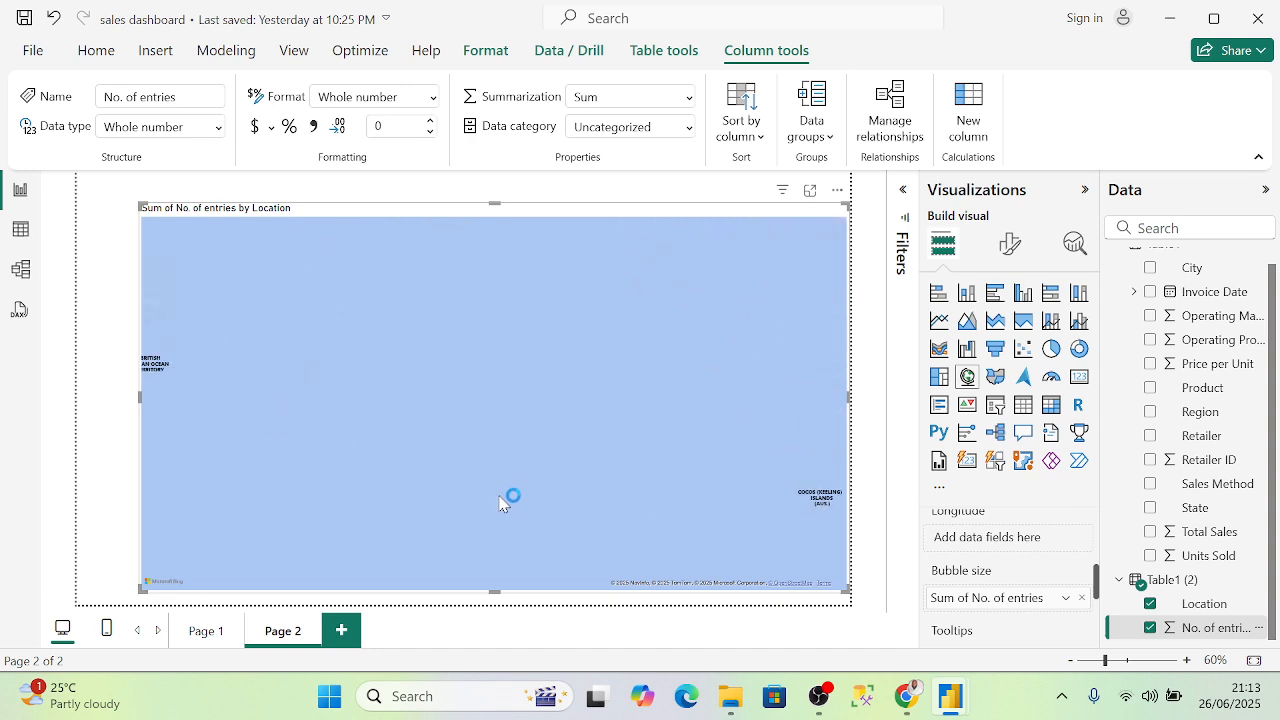
scroll(464, 479, down, 5)
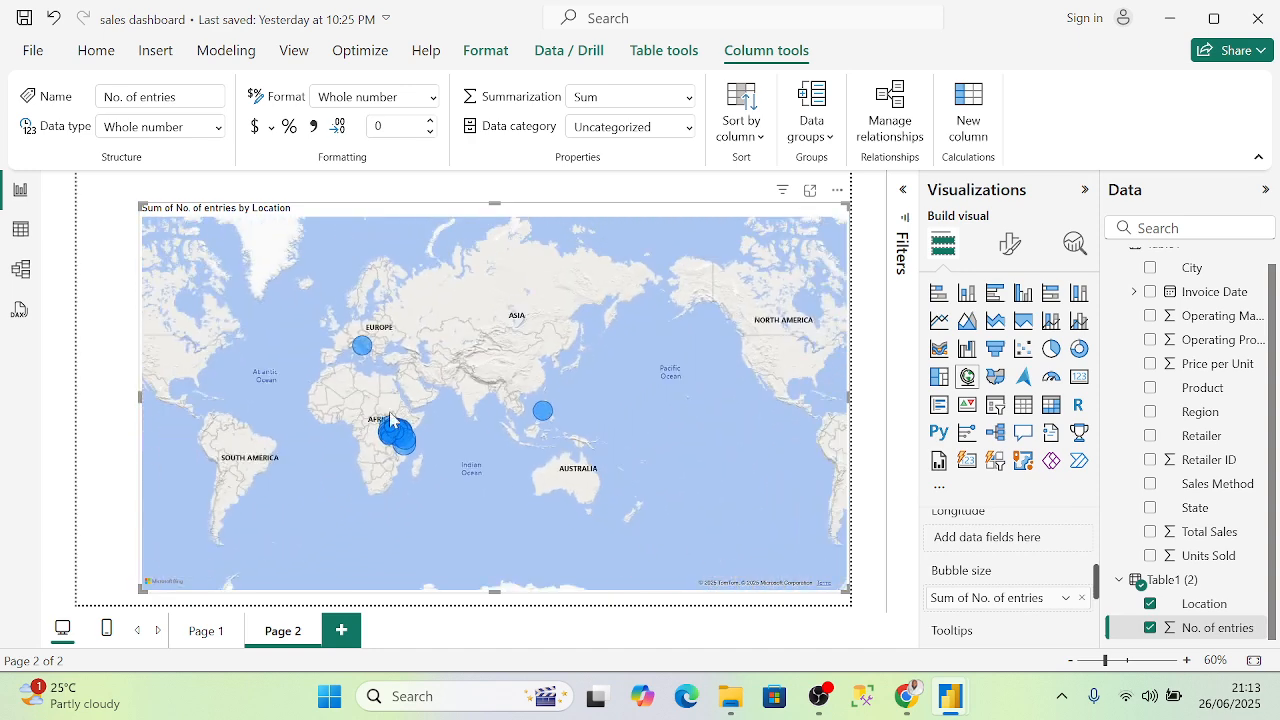
scroll(391, 418, up, 5)
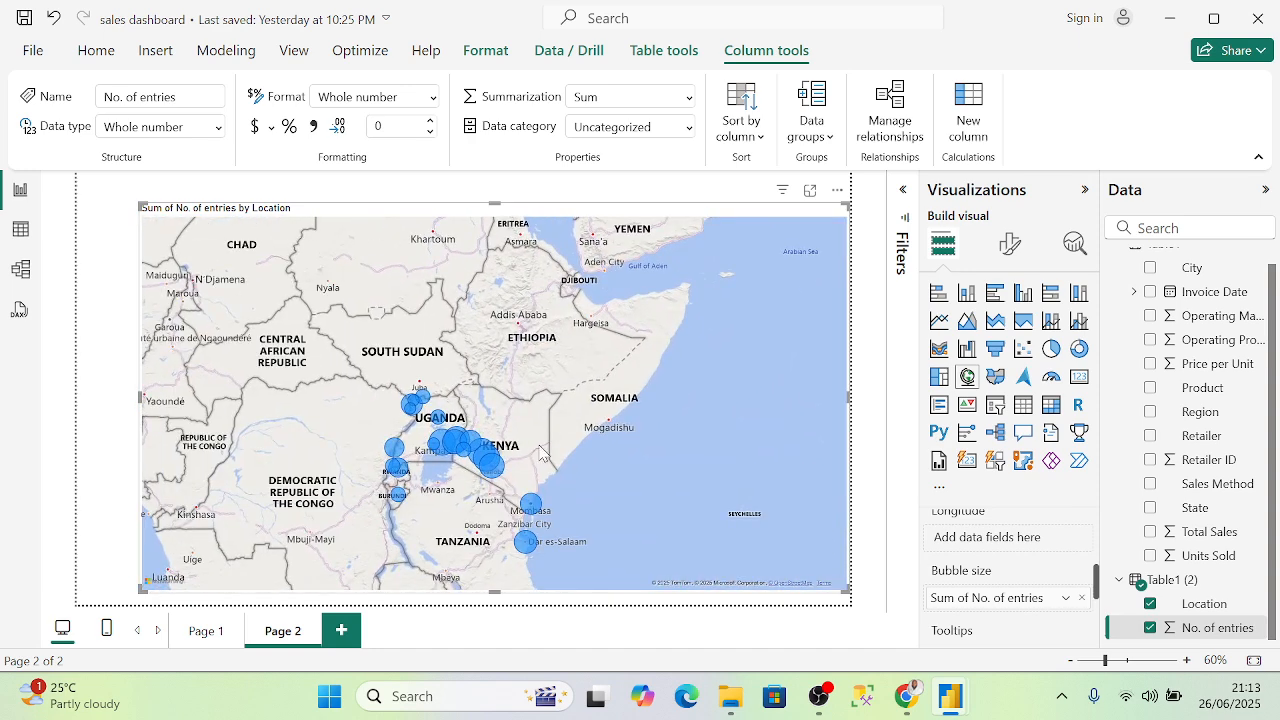
scroll(555, 441, up, 4)
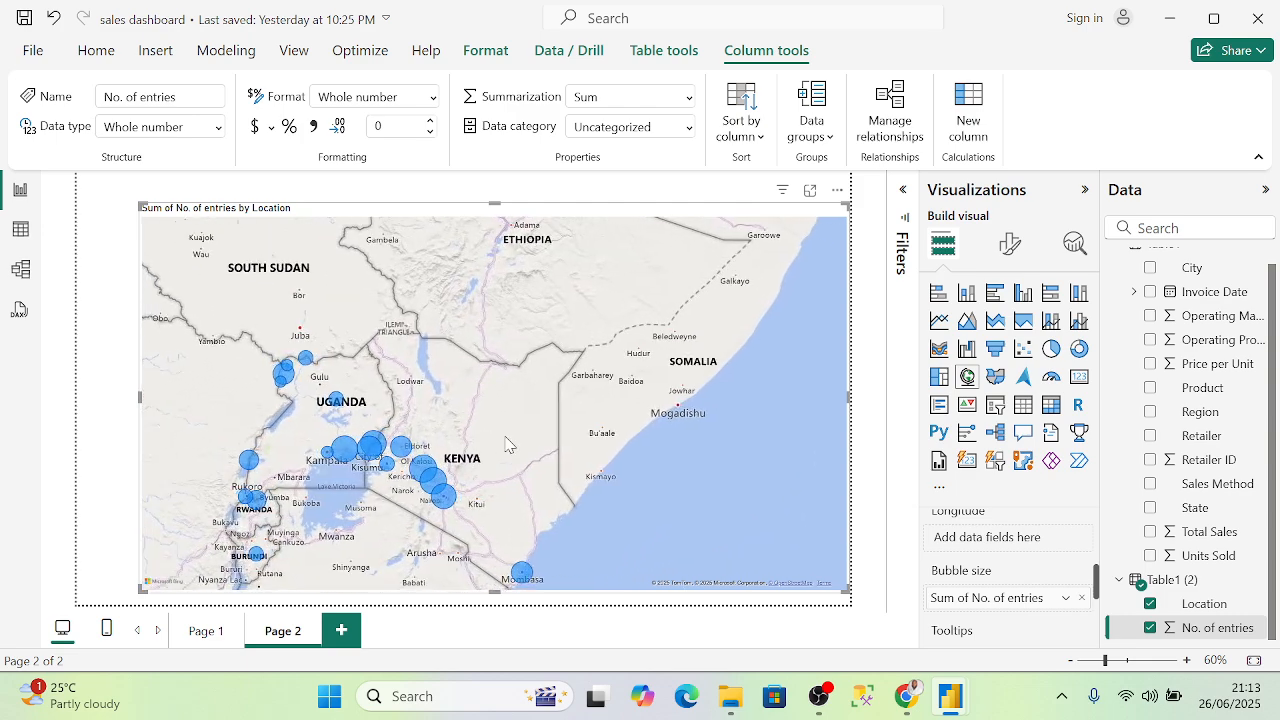
scroll(565, 424, up, 4)
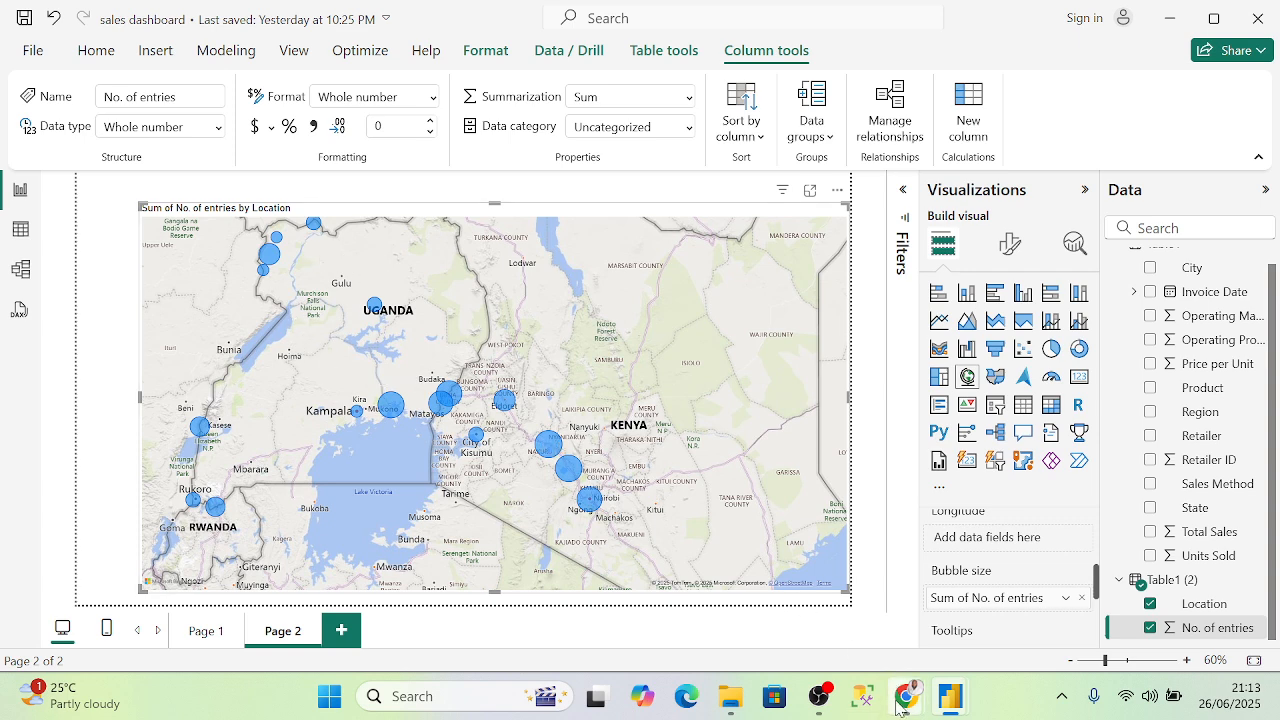
mouse_move(907, 708)
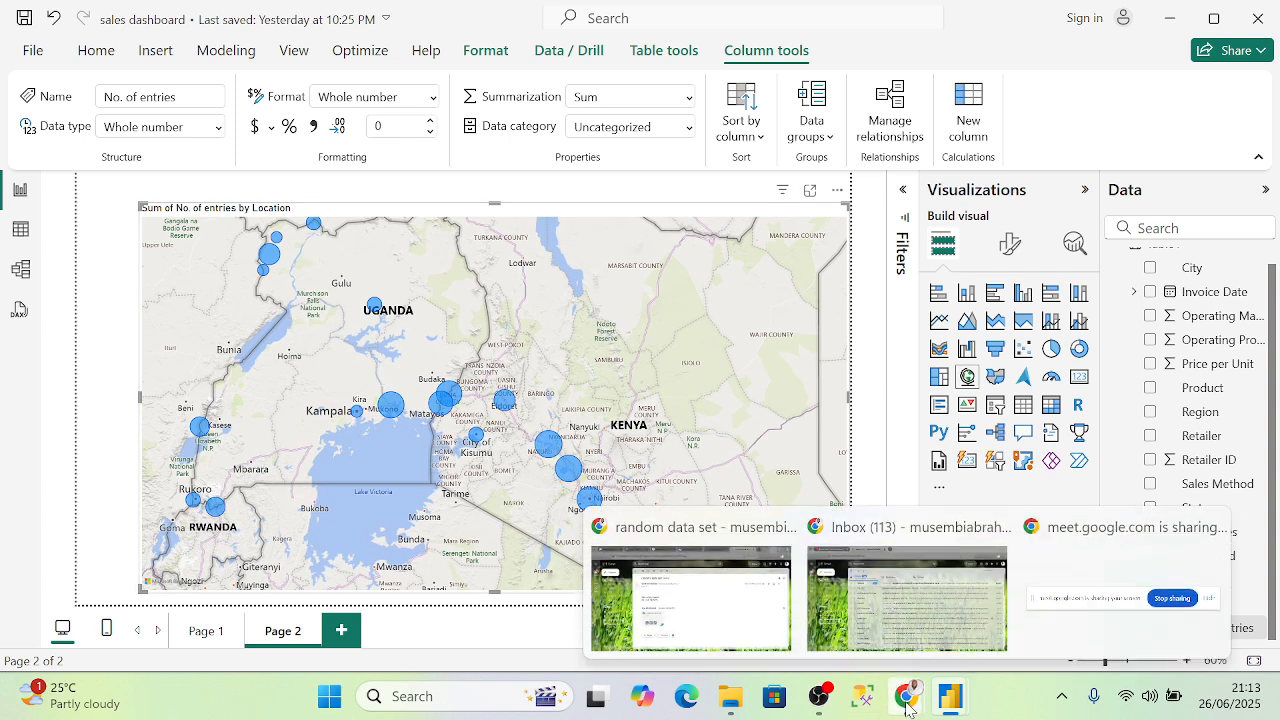
click(768, 594)
- In Google Meet, delete the leftover unsent chat text and close the in-call messages panel
click(333, 24)
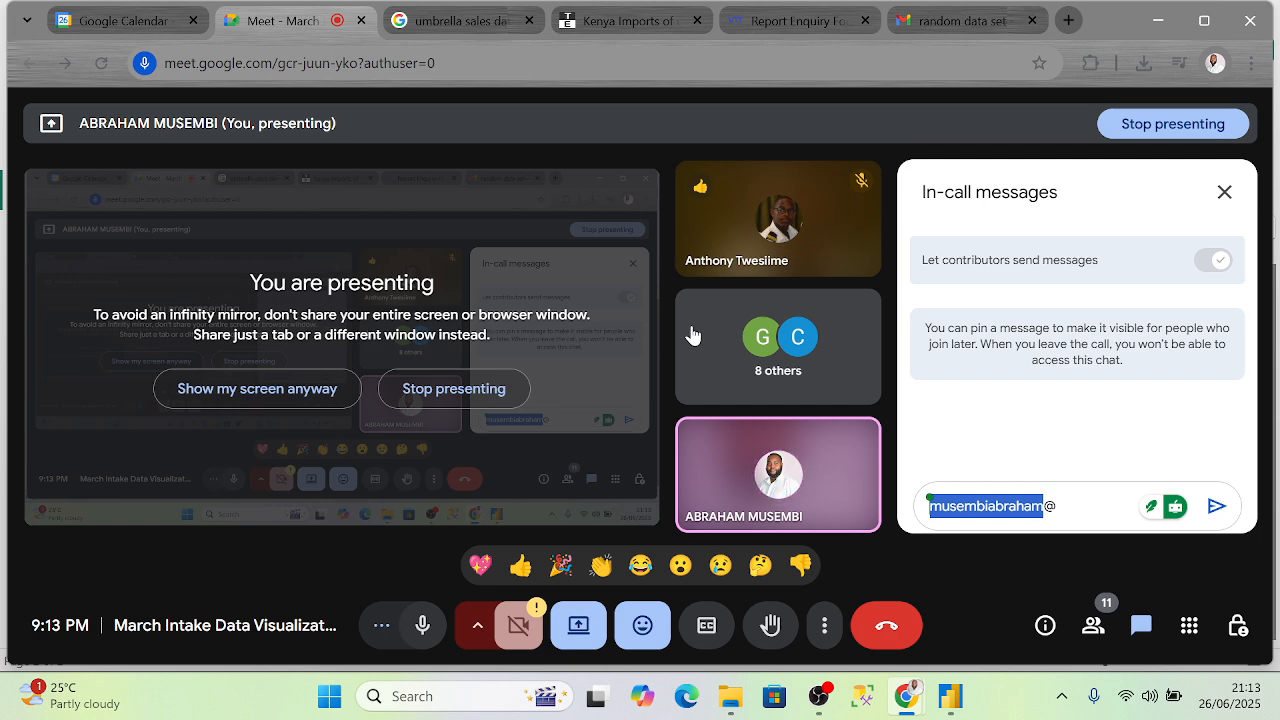
click(1073, 503)
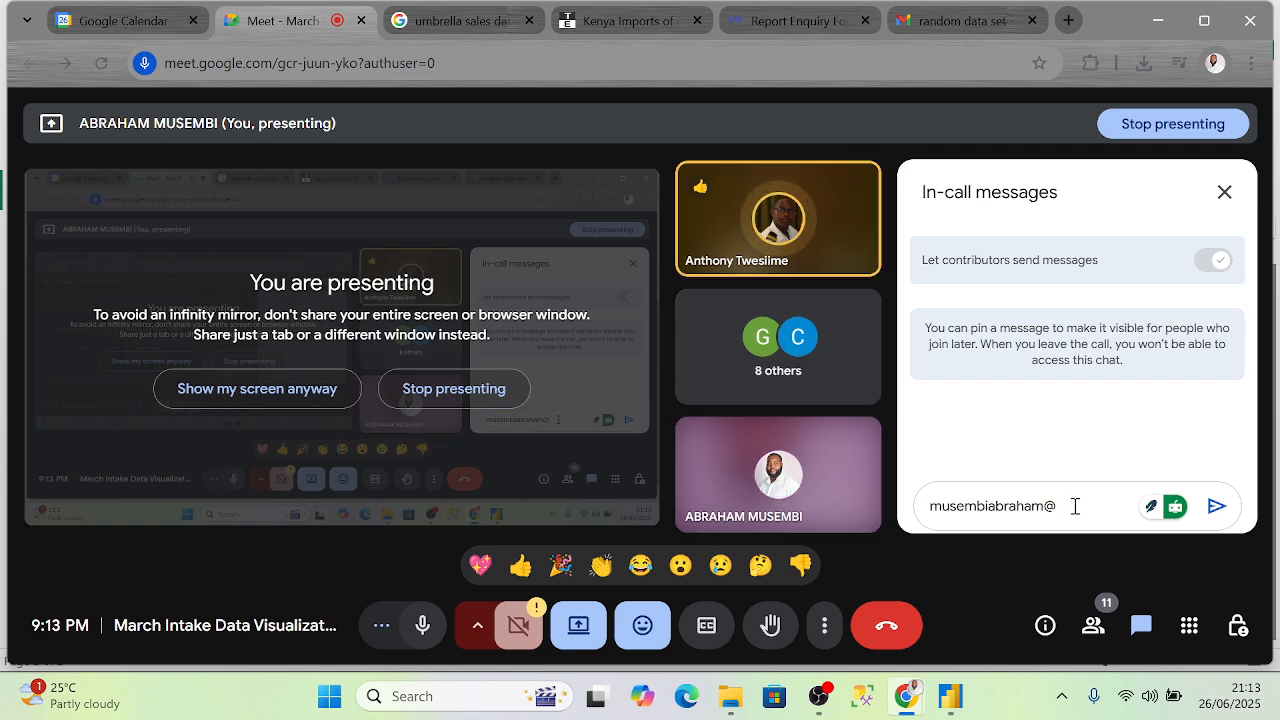
drag(1073, 503, 894, 503)
key(BackSpace)
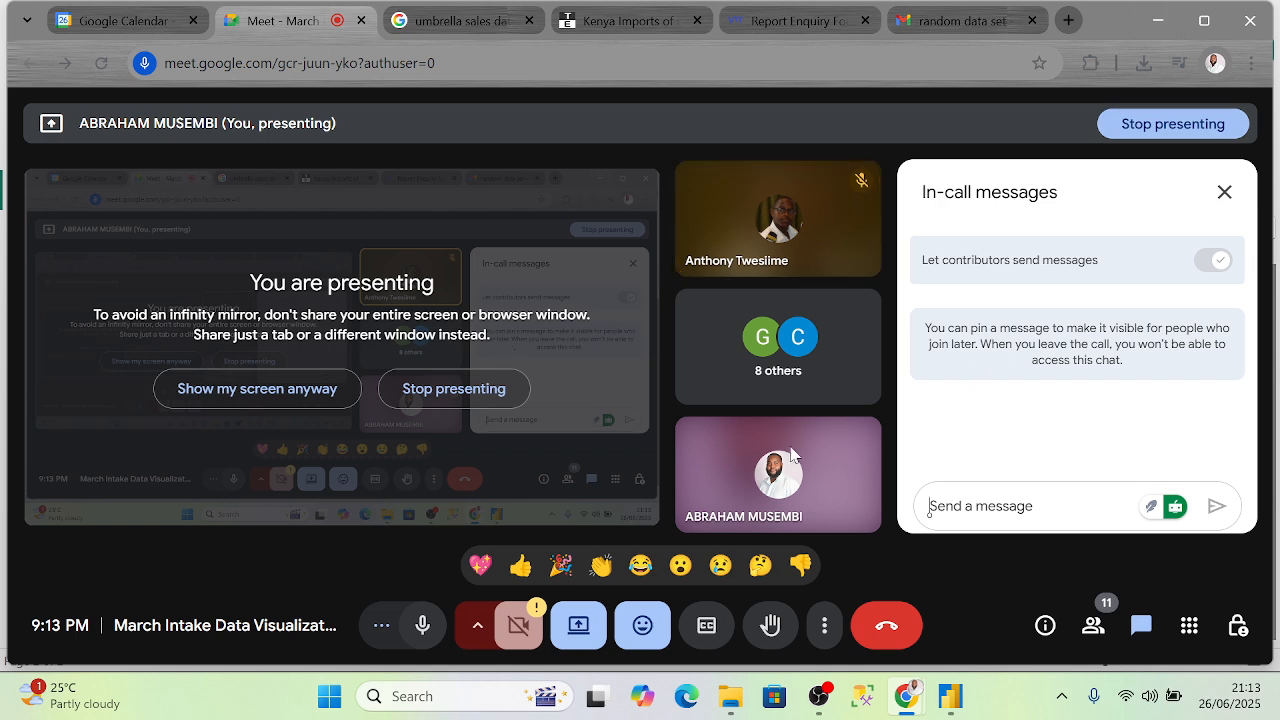
click(1224, 192)
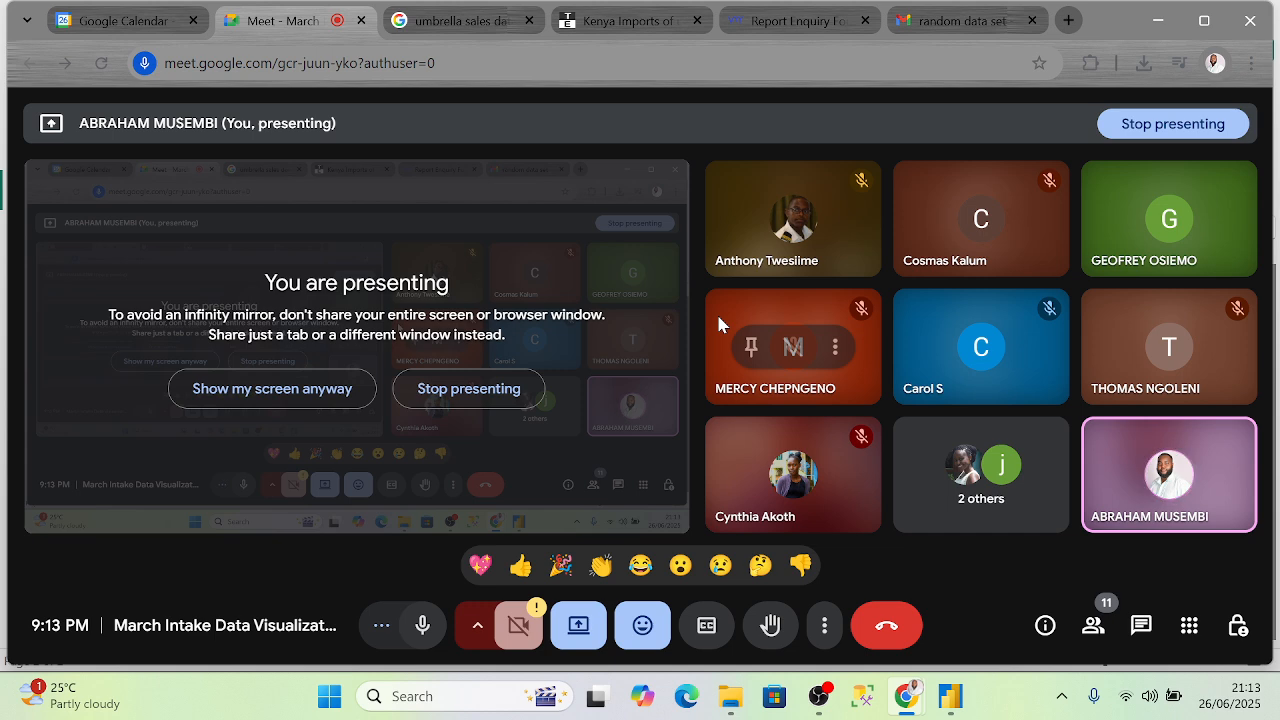
- Reopen the in-call chat to read new messages, close it, and return to untitled Power BI
mouse_move(1104, 302)
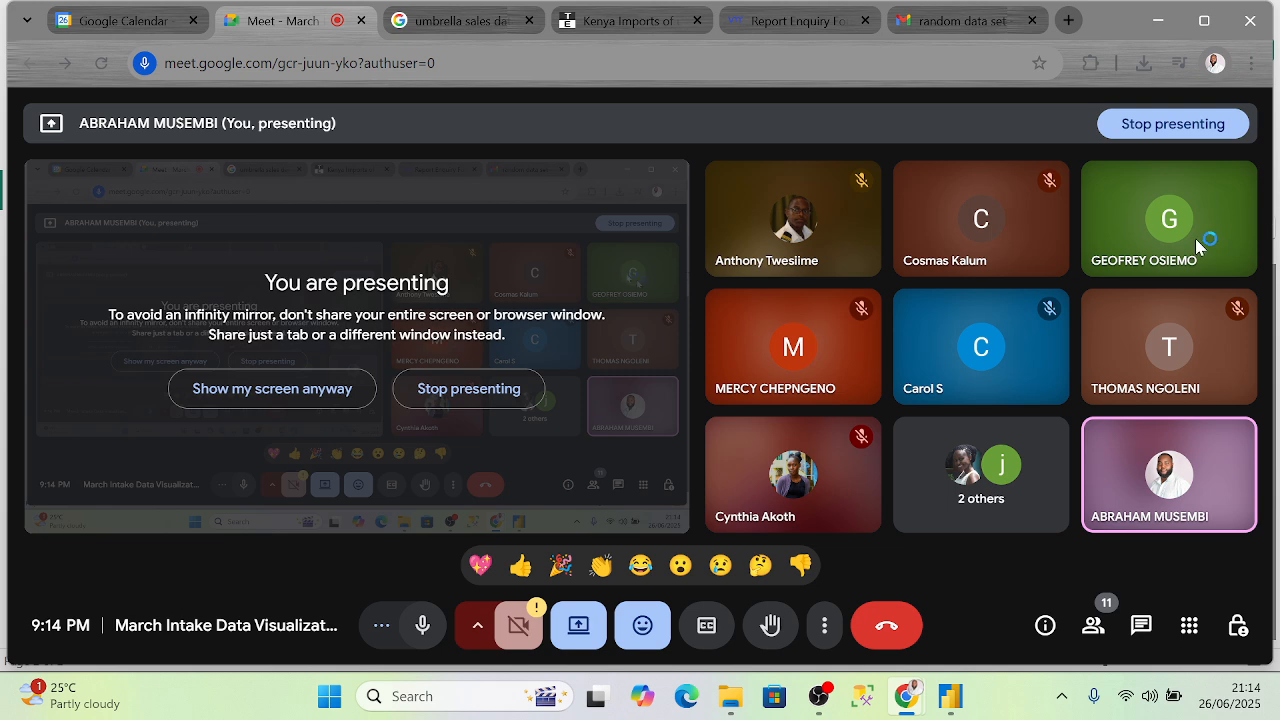
mouse_move(1168, 222)
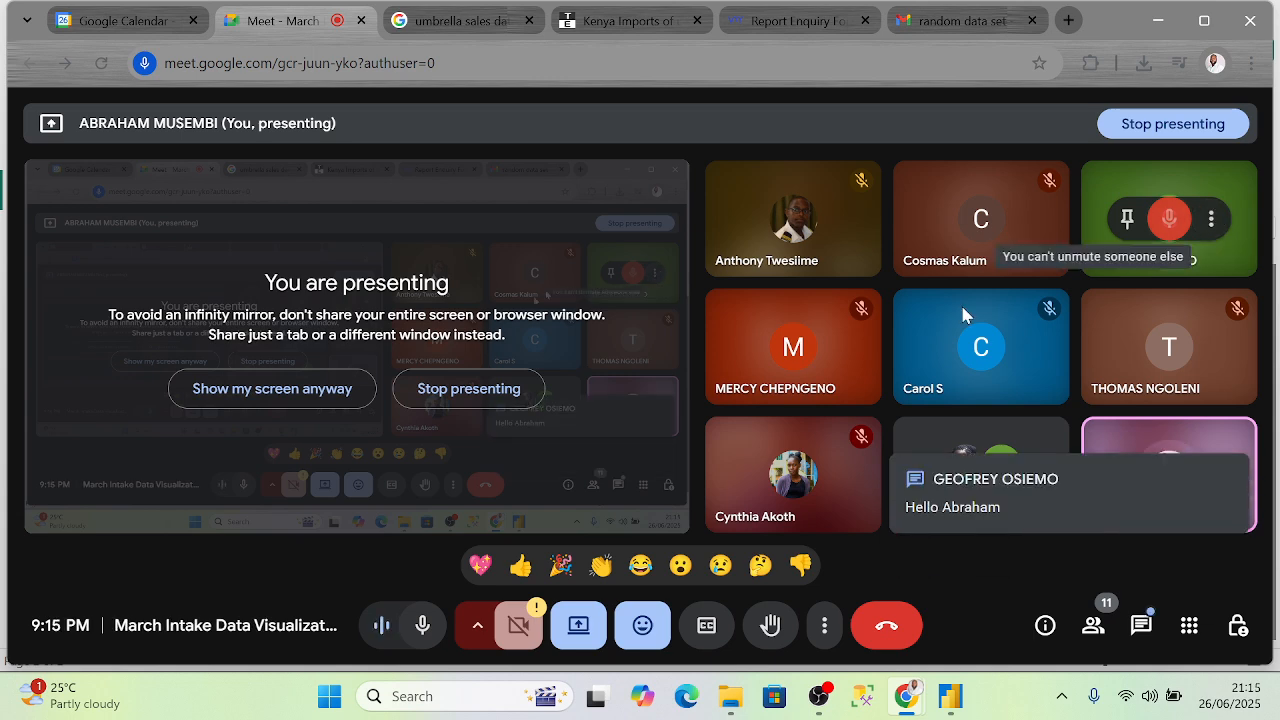
click(1140, 626)
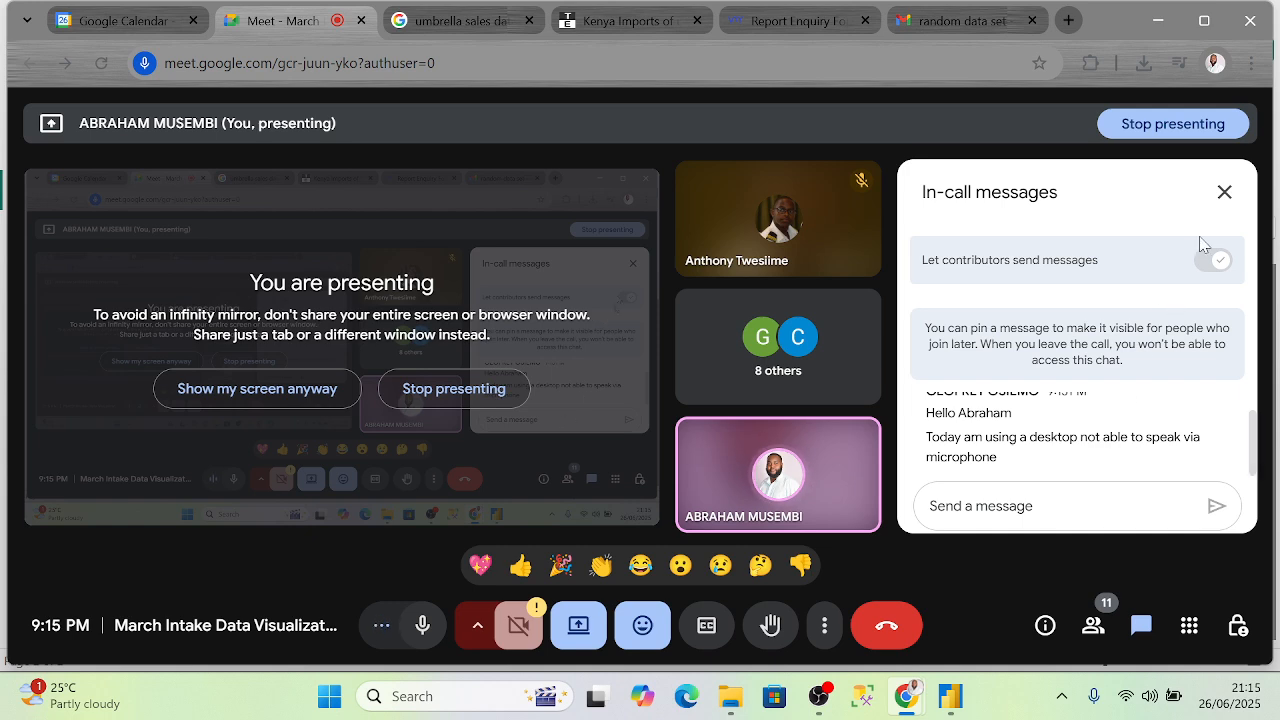
scroll(1068, 443, up, 1)
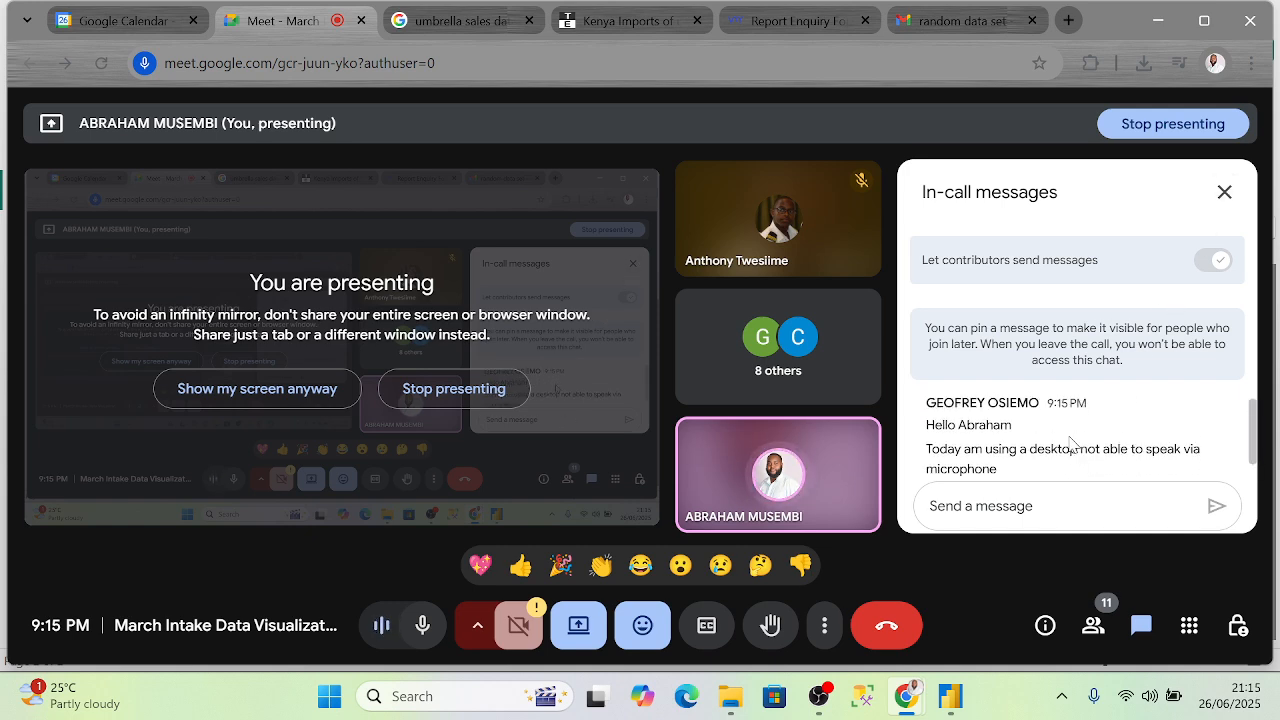
scroll(1070, 443, down, 1)
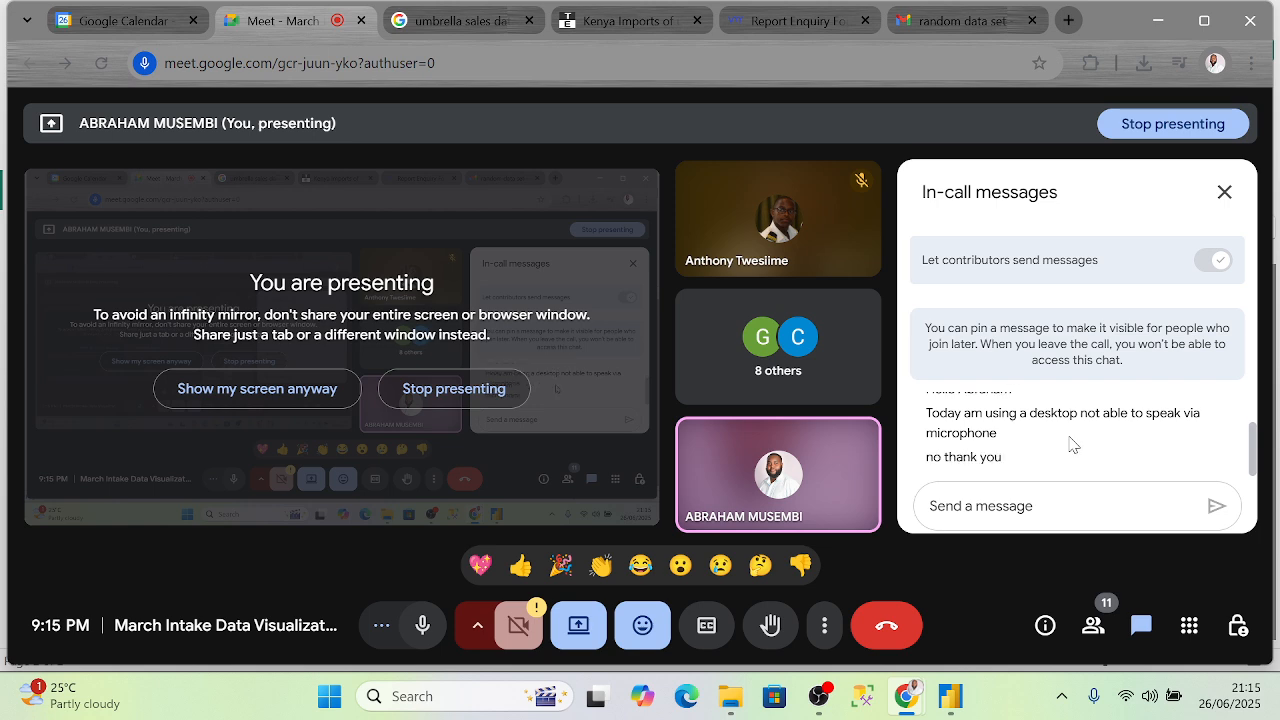
click(1230, 198)
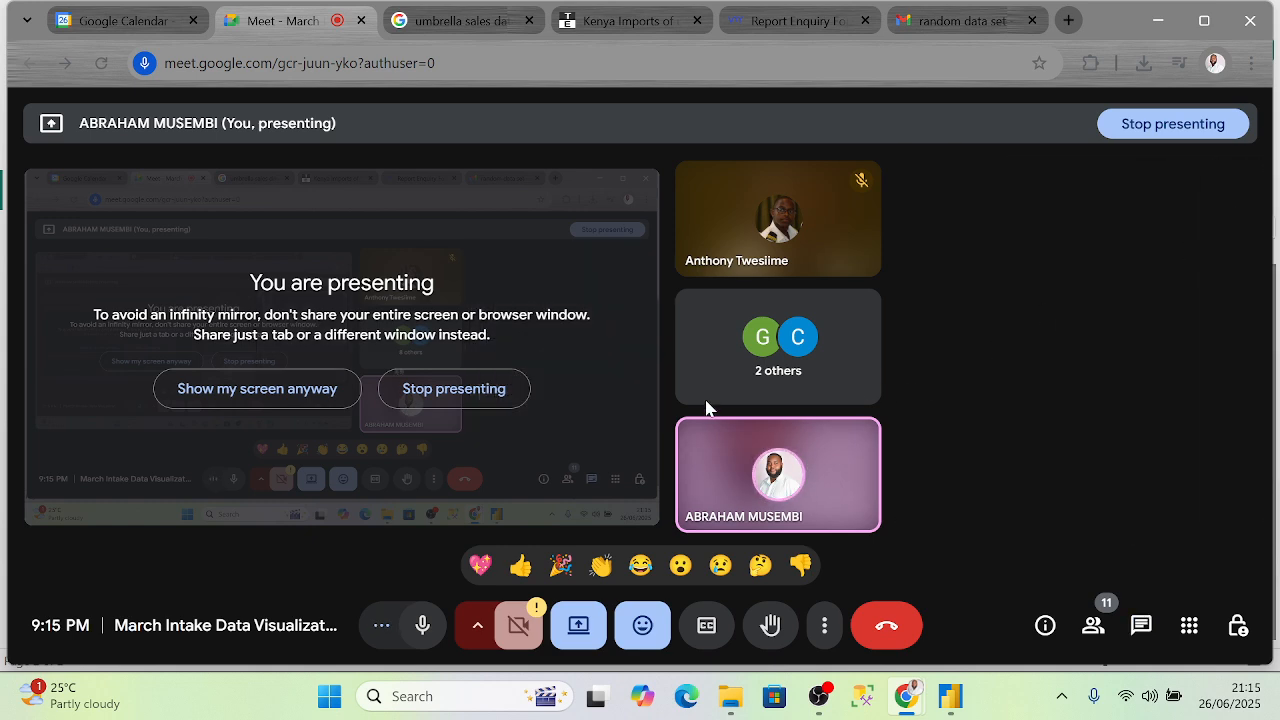
mouse_move(949, 705)
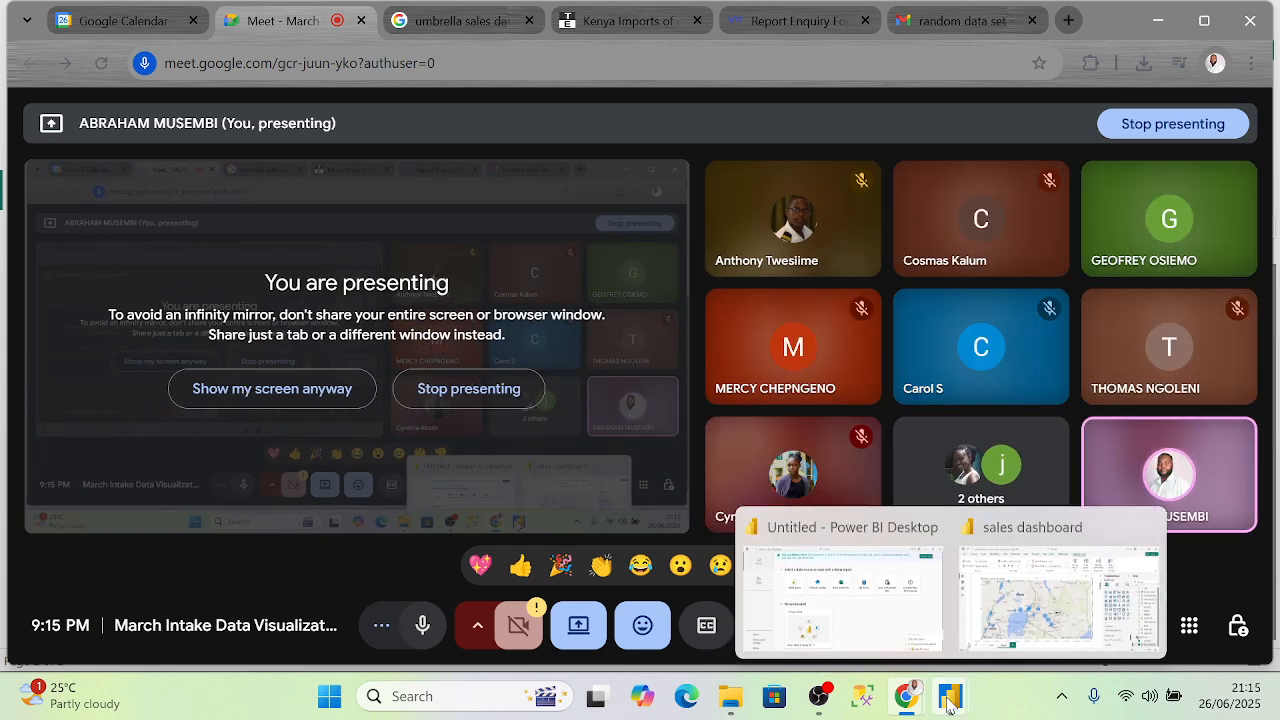
click(938, 612)
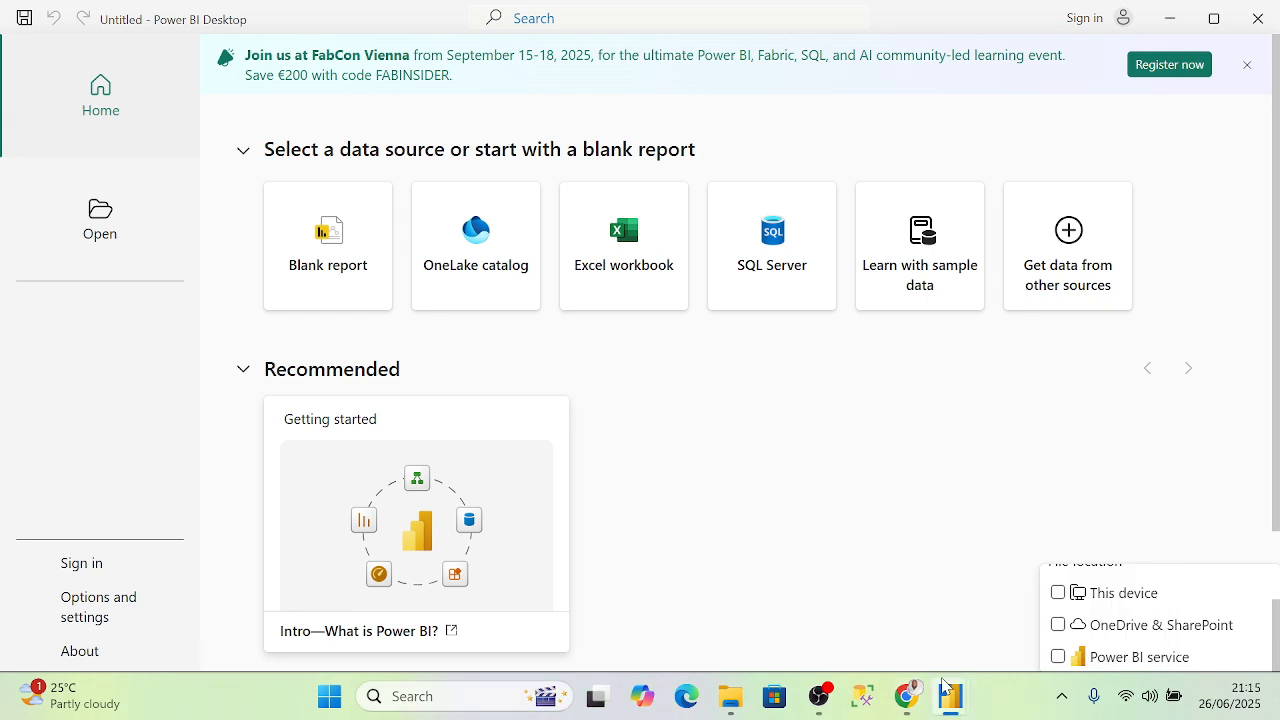
- Bring the sales dashboard forward showing Page 1, then switch back to the Google Meet call
click(1033, 612)
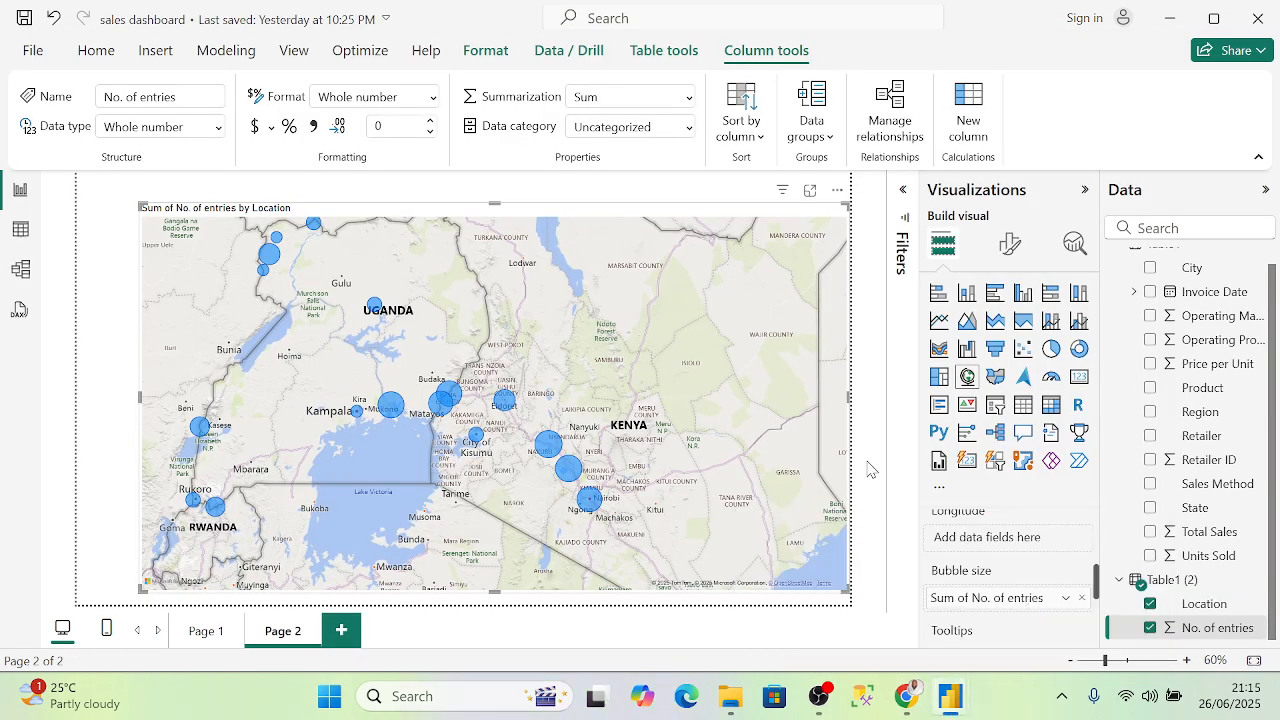
click(198, 632)
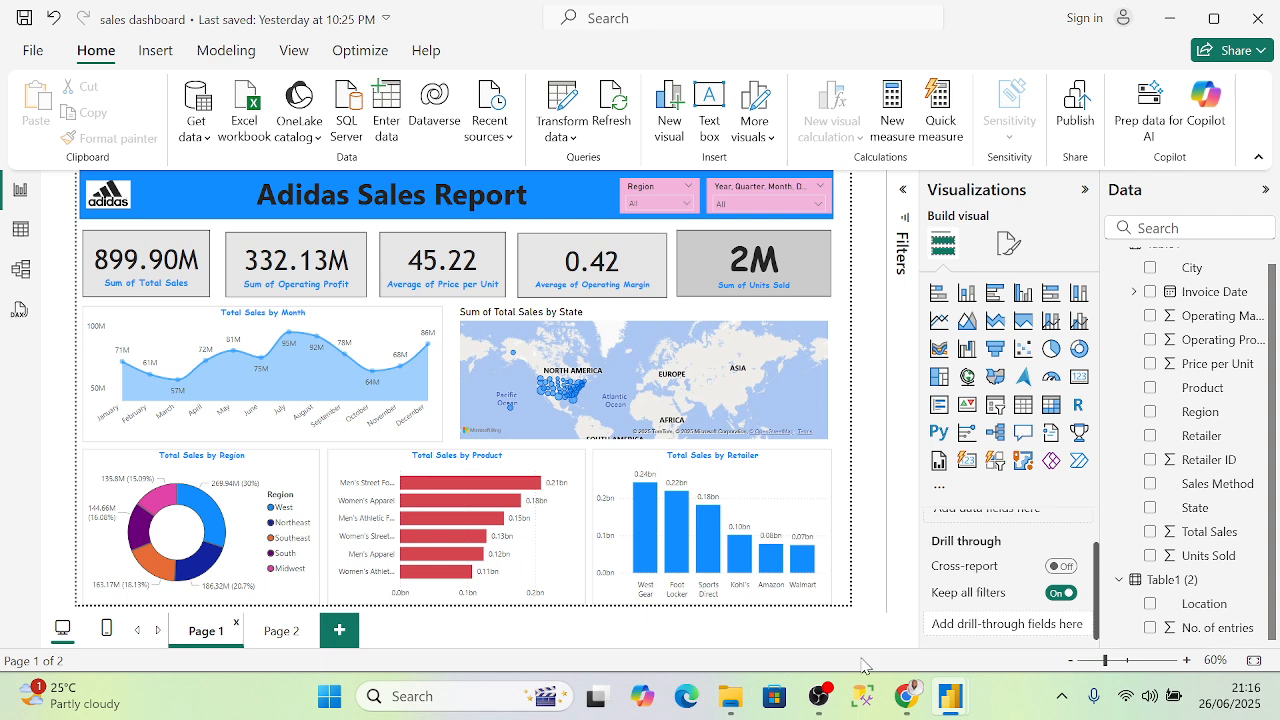
mouse_move(818, 703)
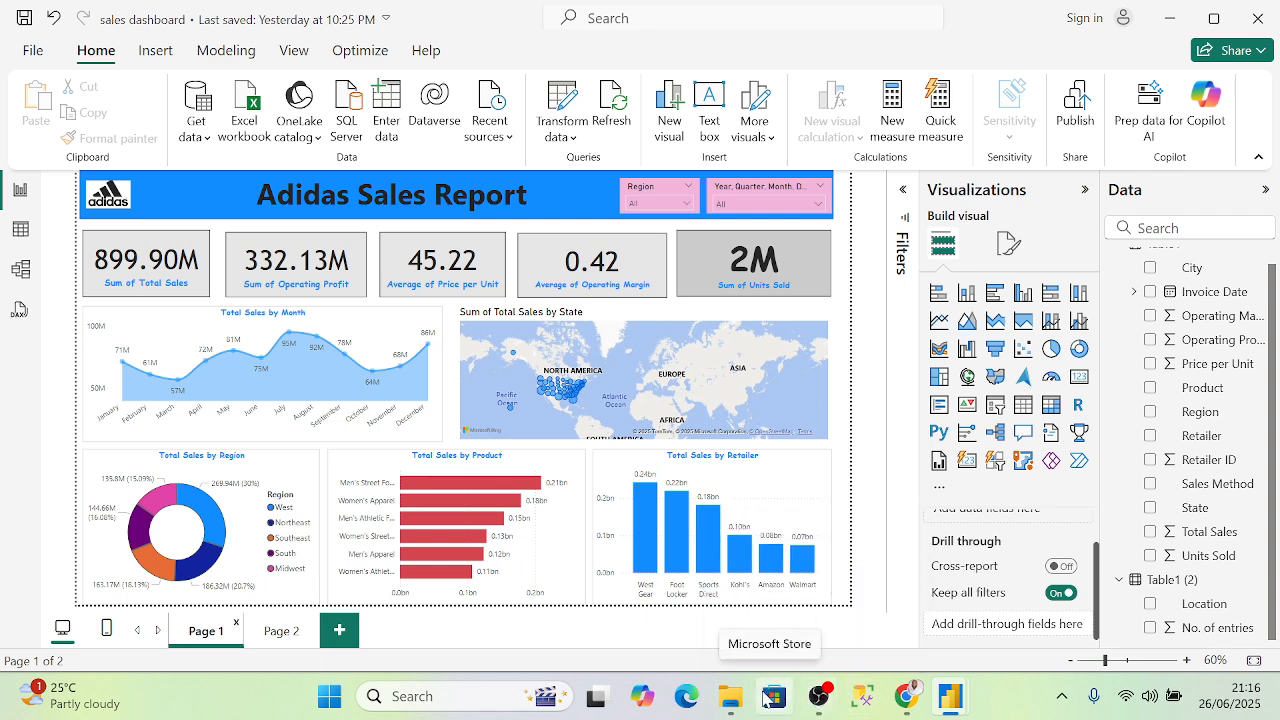
mouse_move(906, 700)
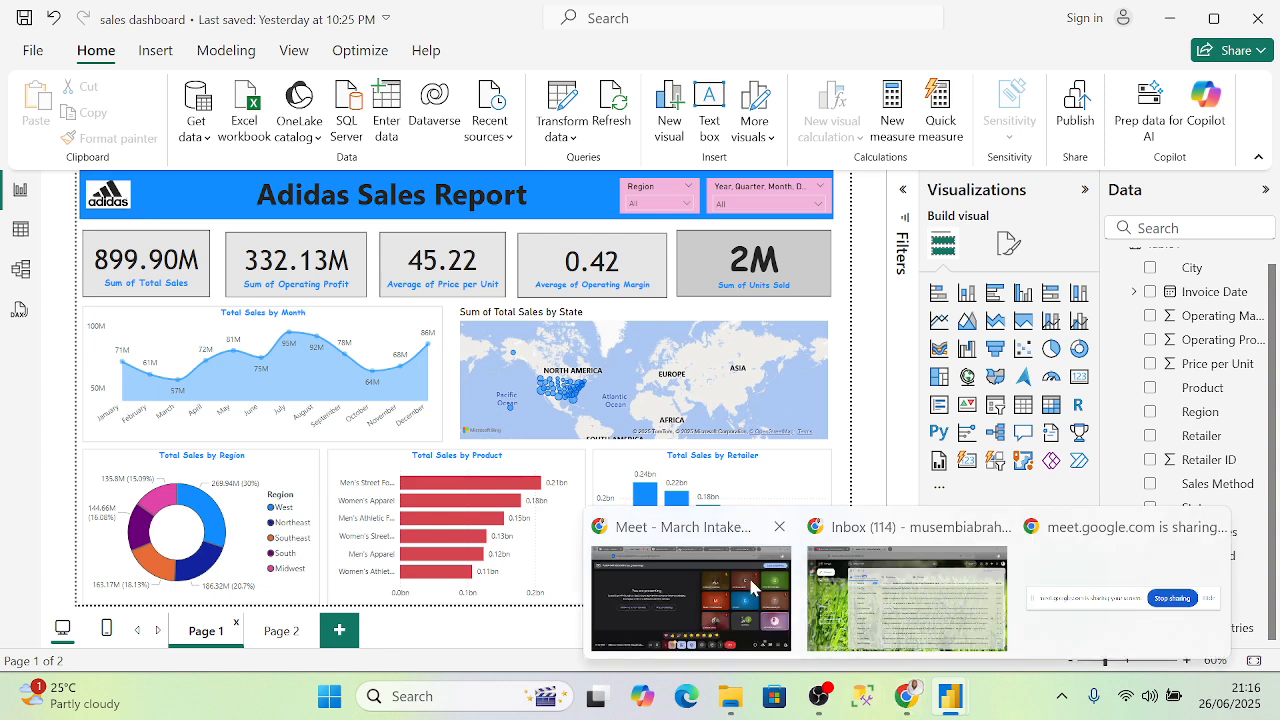
click(680, 615)
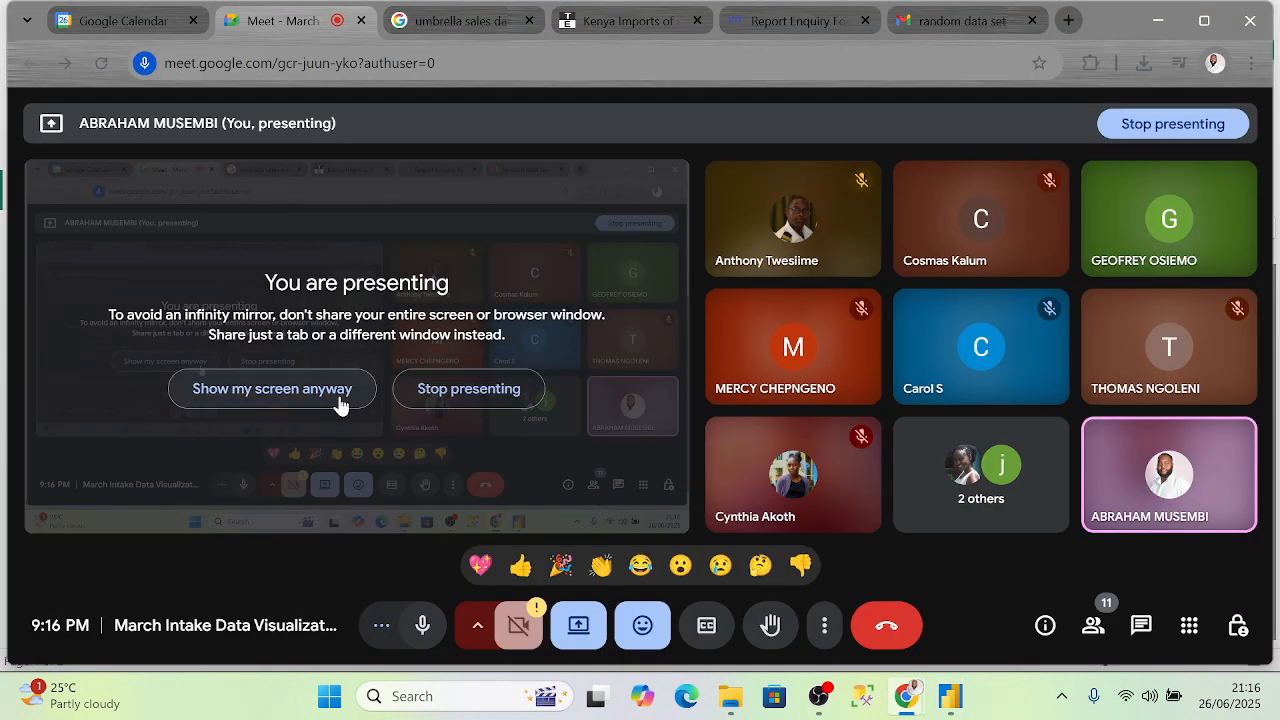
- Choose Show my screen anyway in Meet, then return to the Adidas Sales Report in Power BI
click(340, 402)
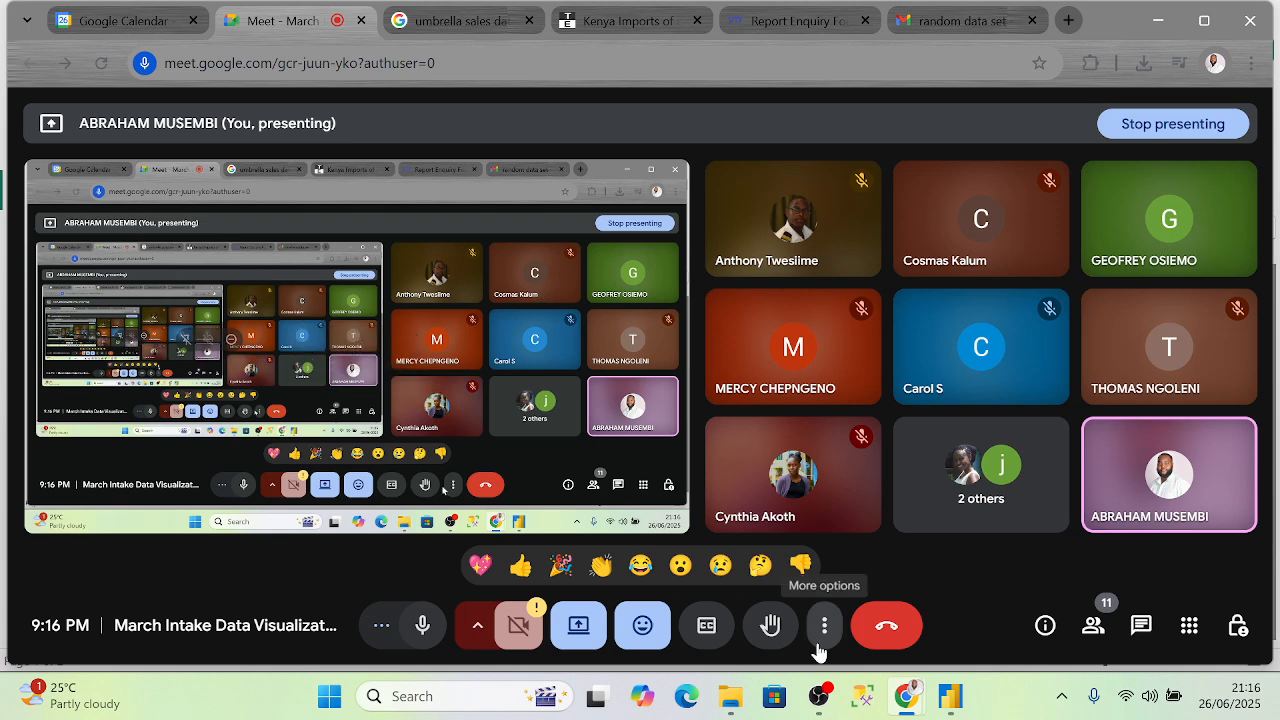
mouse_move(968, 716)
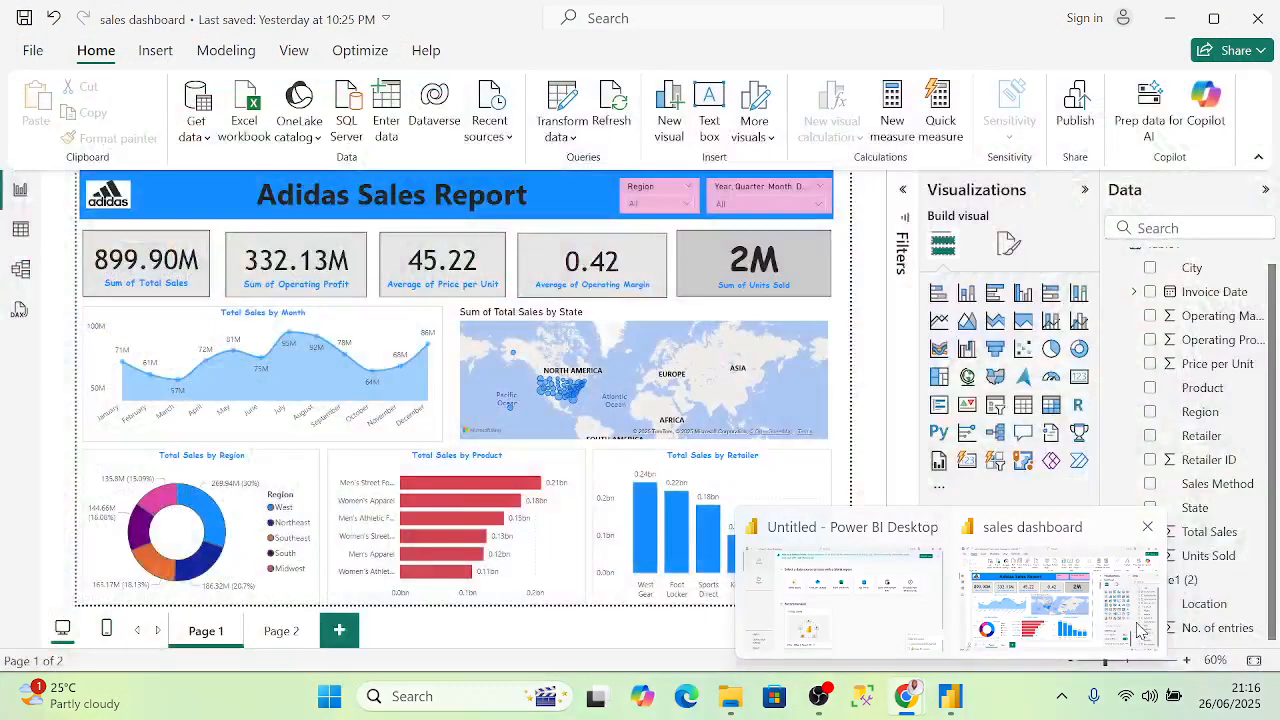
click(1136, 622)
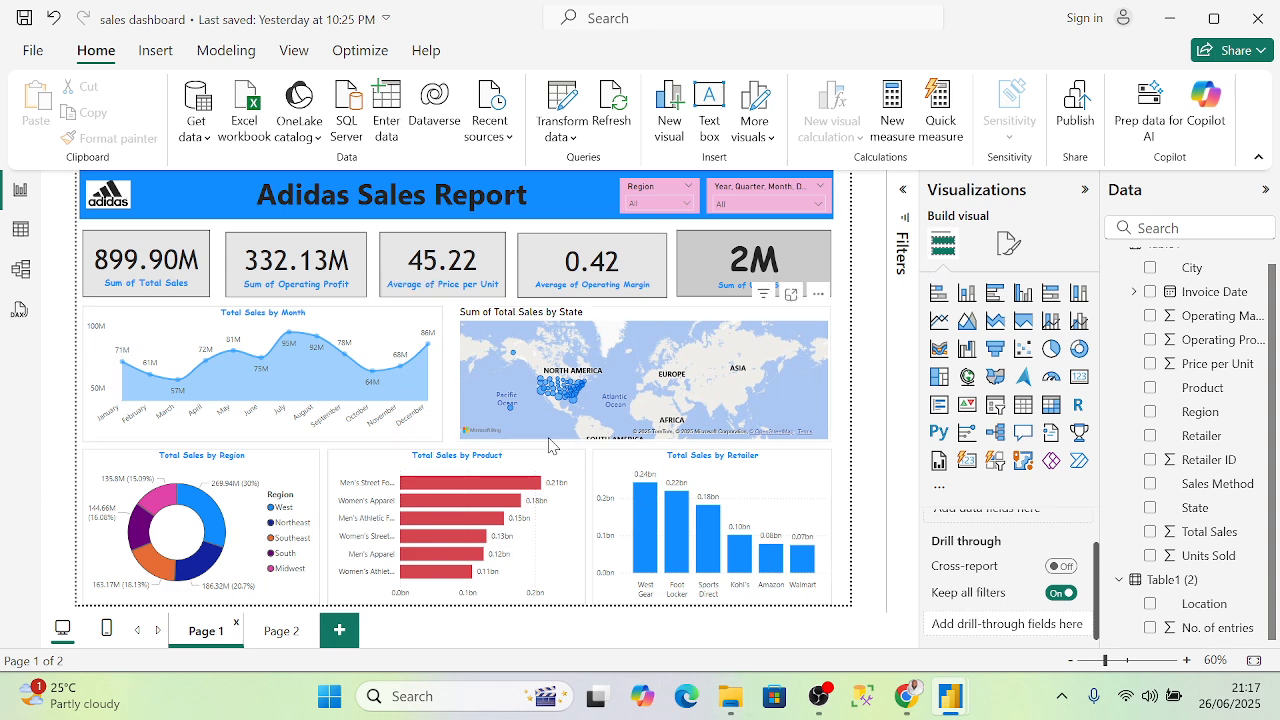
- Open the Table1 data grid and scroll right to the Total Sales and Operating Profit columns
click(21, 232)
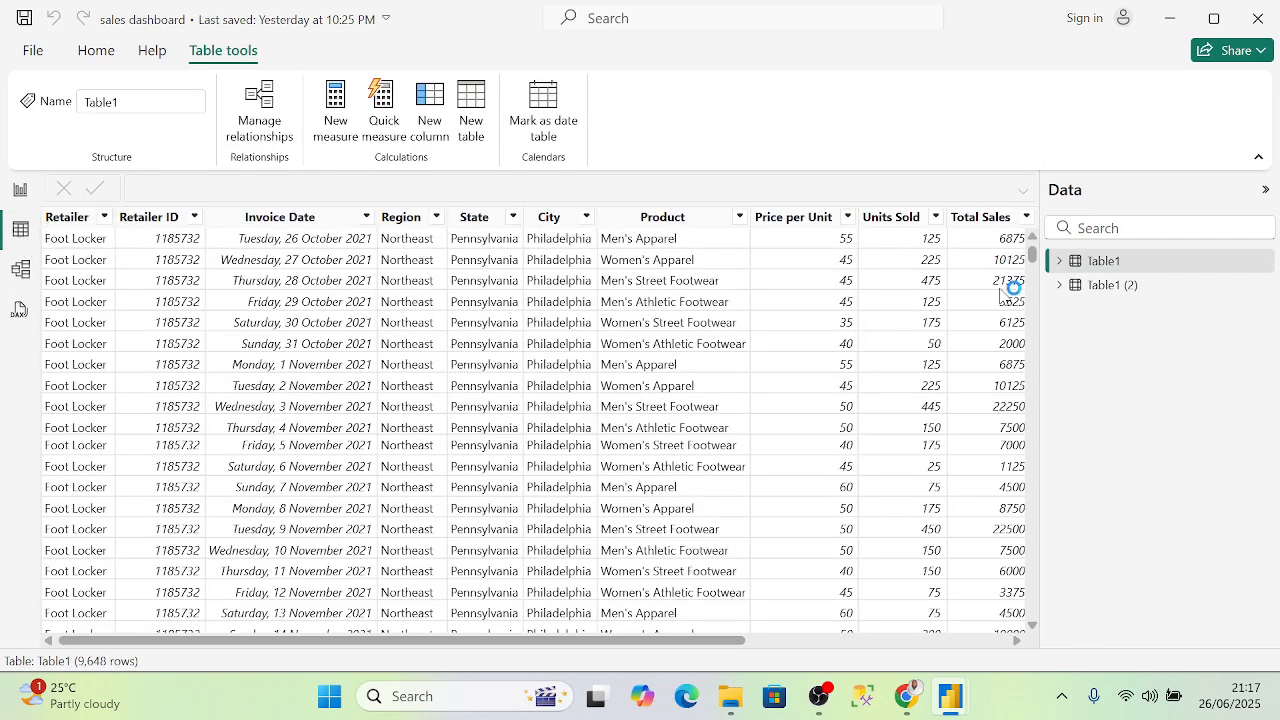
drag(636, 632, 957, 634)
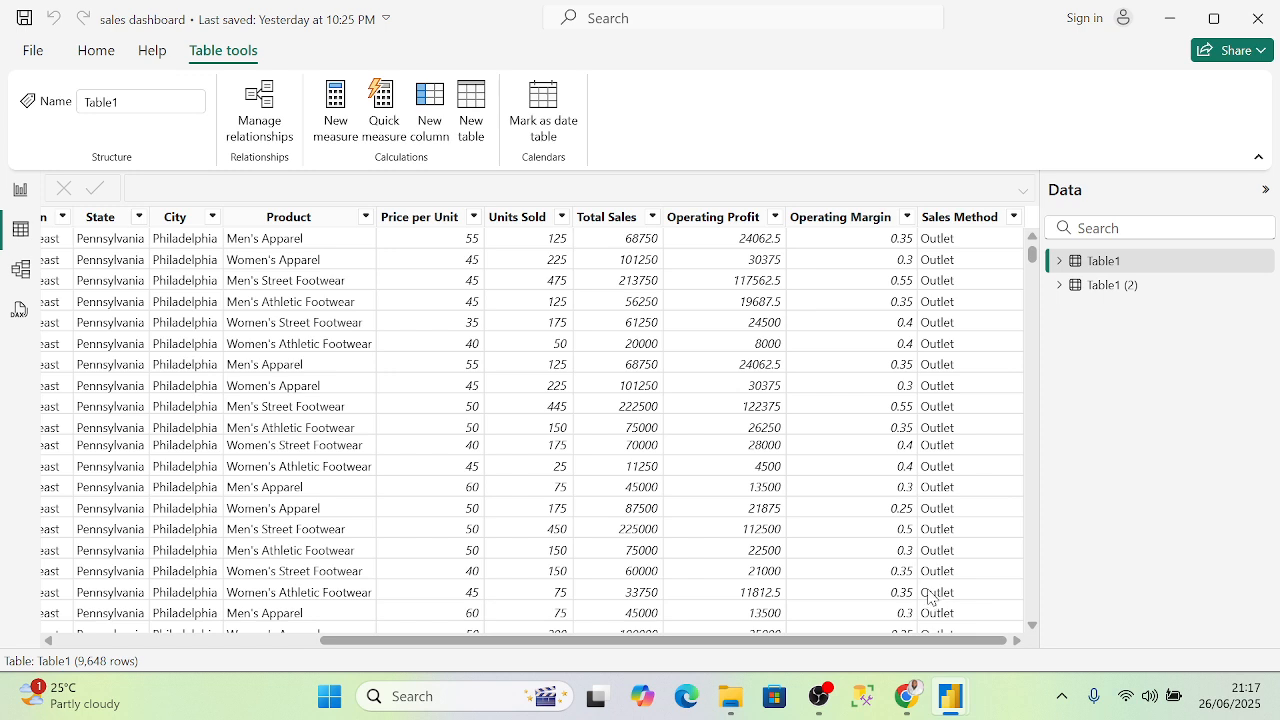
- Compare the data types and formats of the Total Sales, Units Sold and Price per Unit columns
click(614, 217)
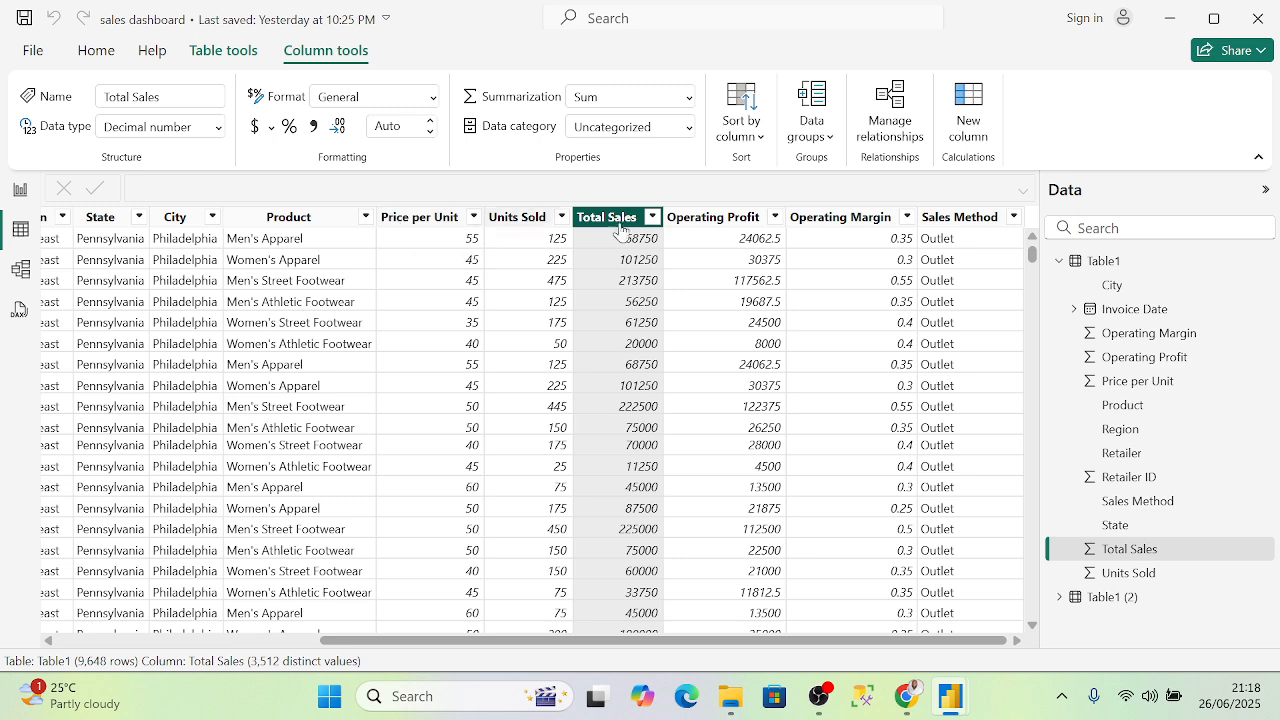
click(528, 217)
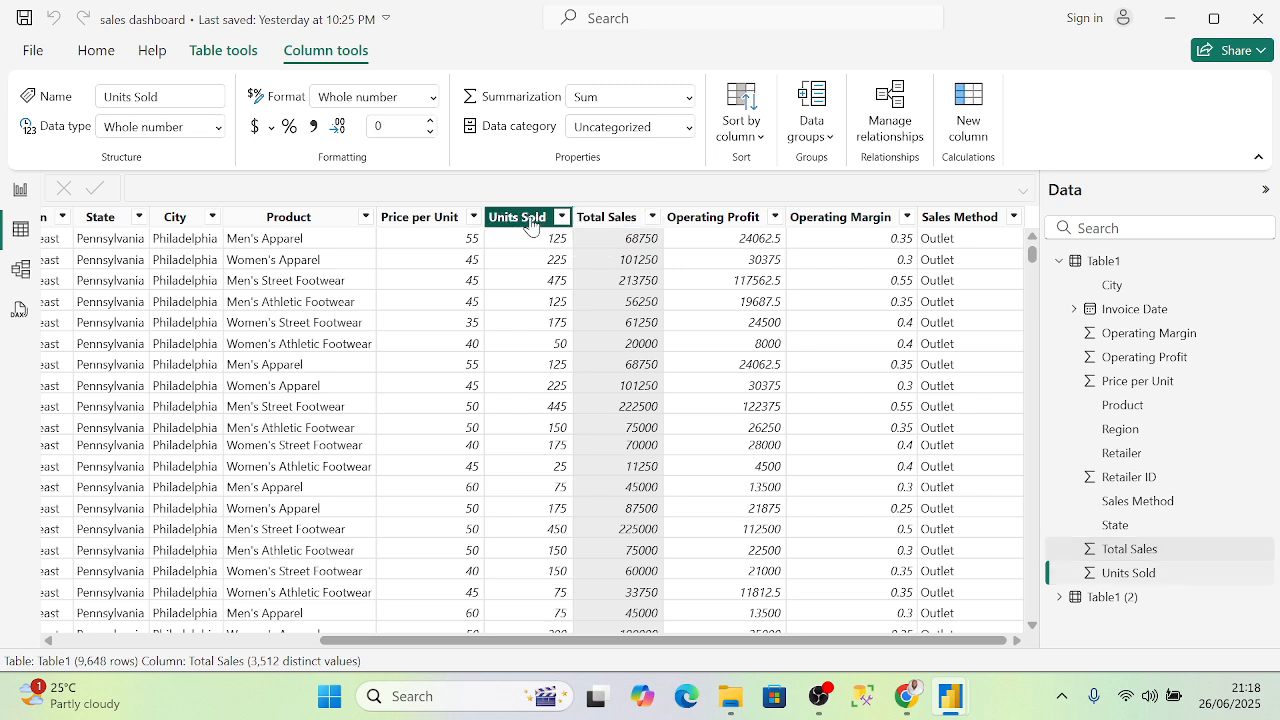
click(415, 217)
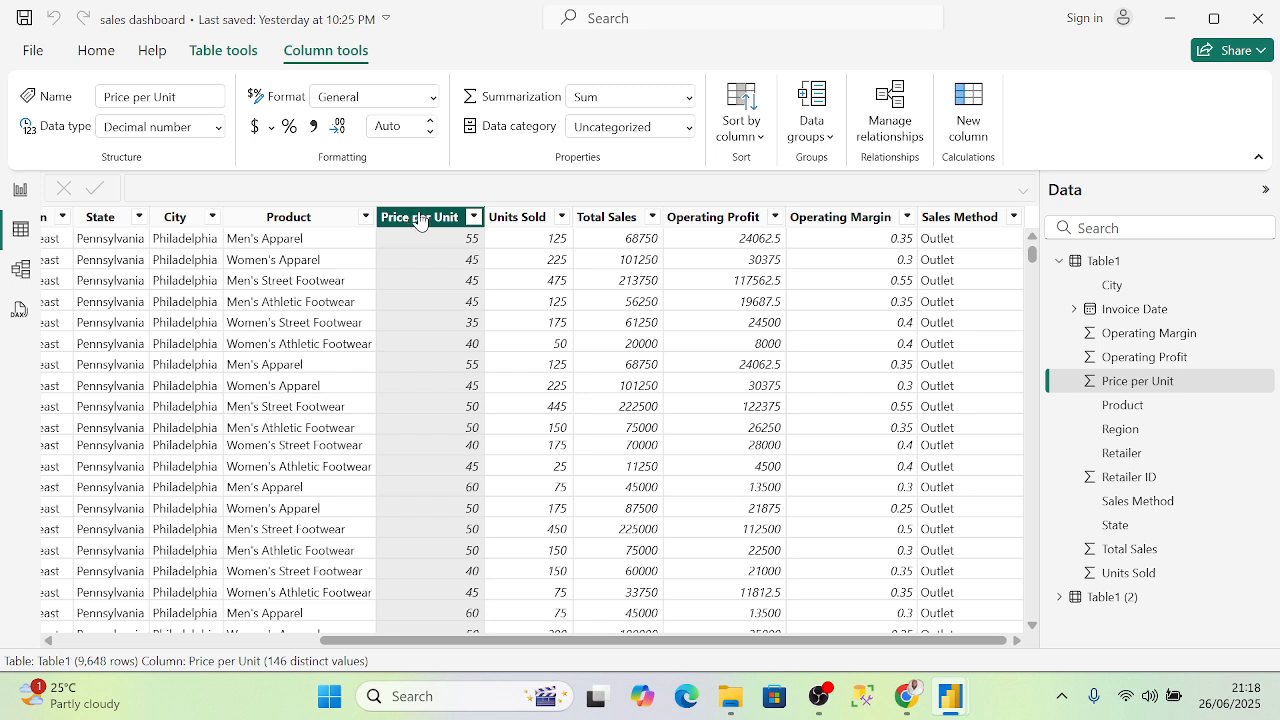
click(628, 217)
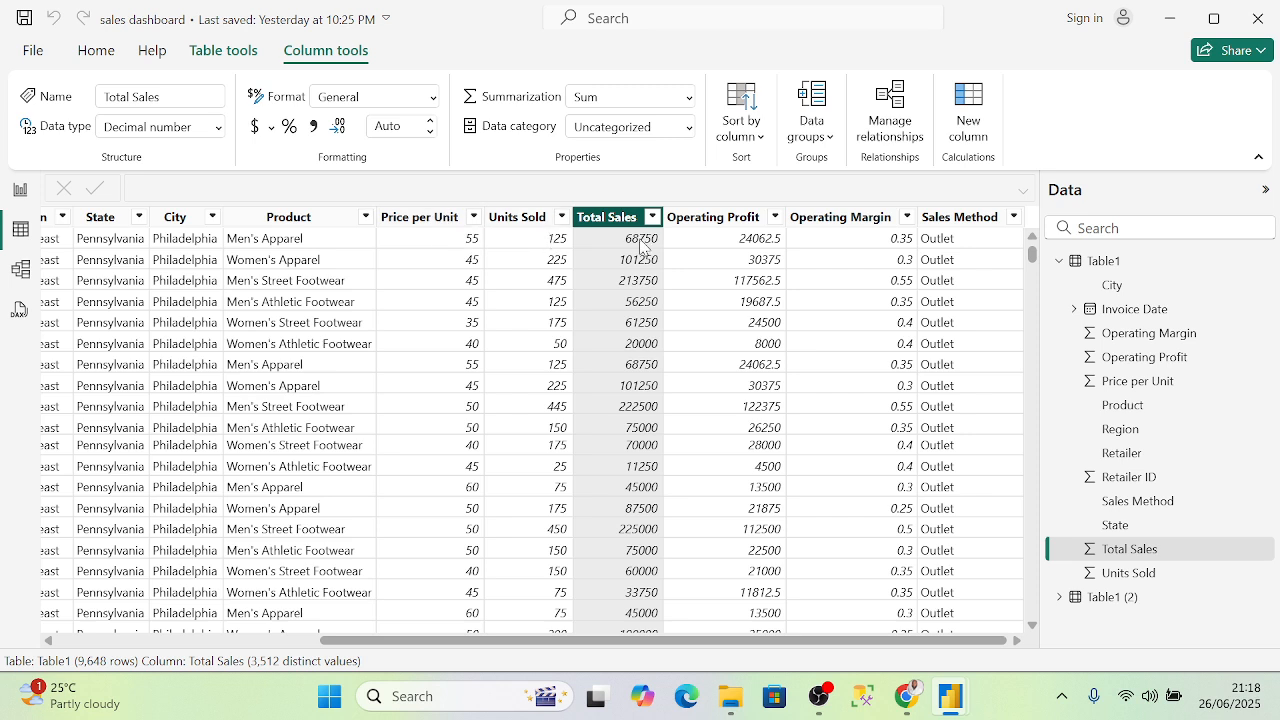
click(429, 217)
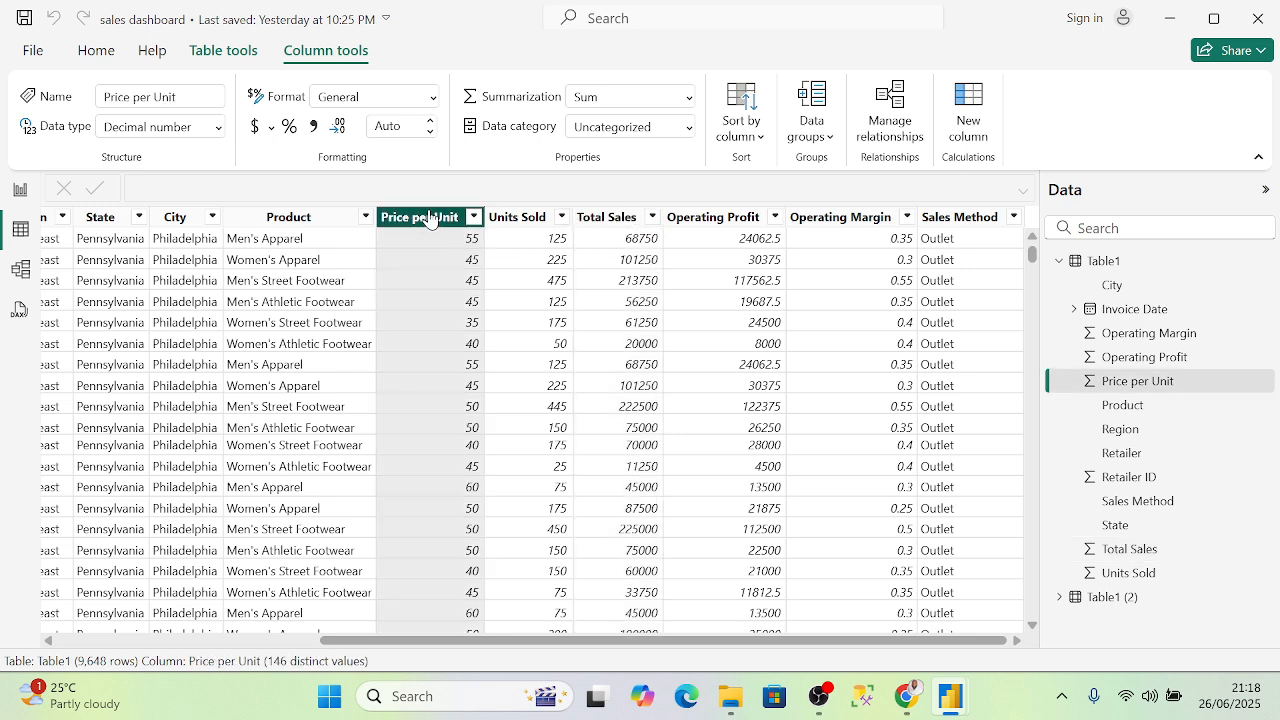
click(516, 218)
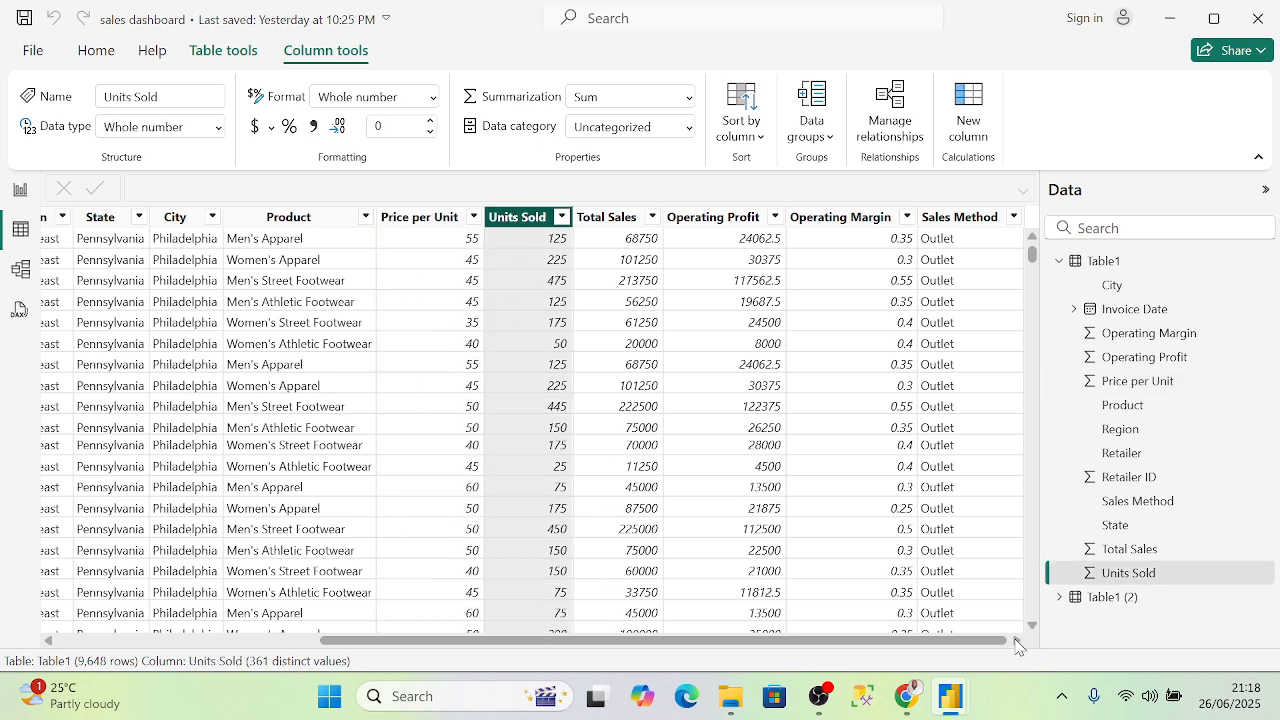
- Scroll around the grid and reselect Total Sales to confirm its decimal type and Sum summarization
drag(992, 640, 1050, 628)
drag(977, 641, 968, 544)
drag(651, 648, 496, 642)
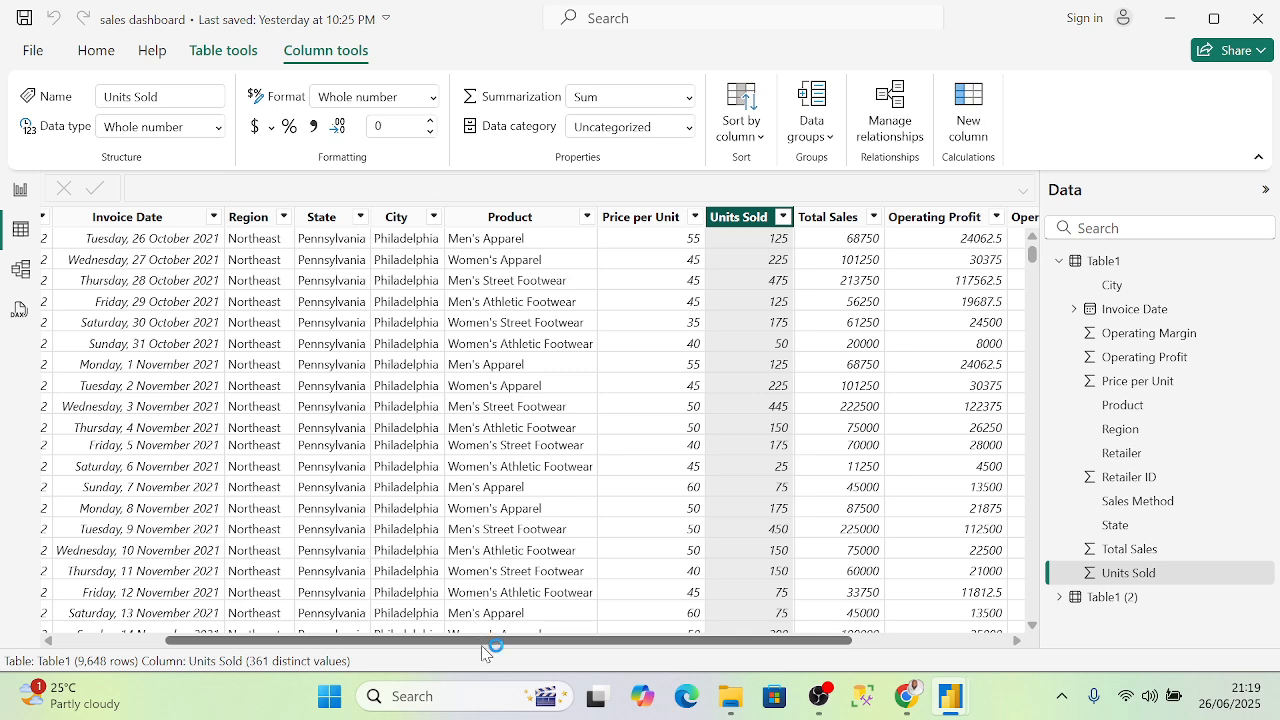
drag(483, 646, 708, 645)
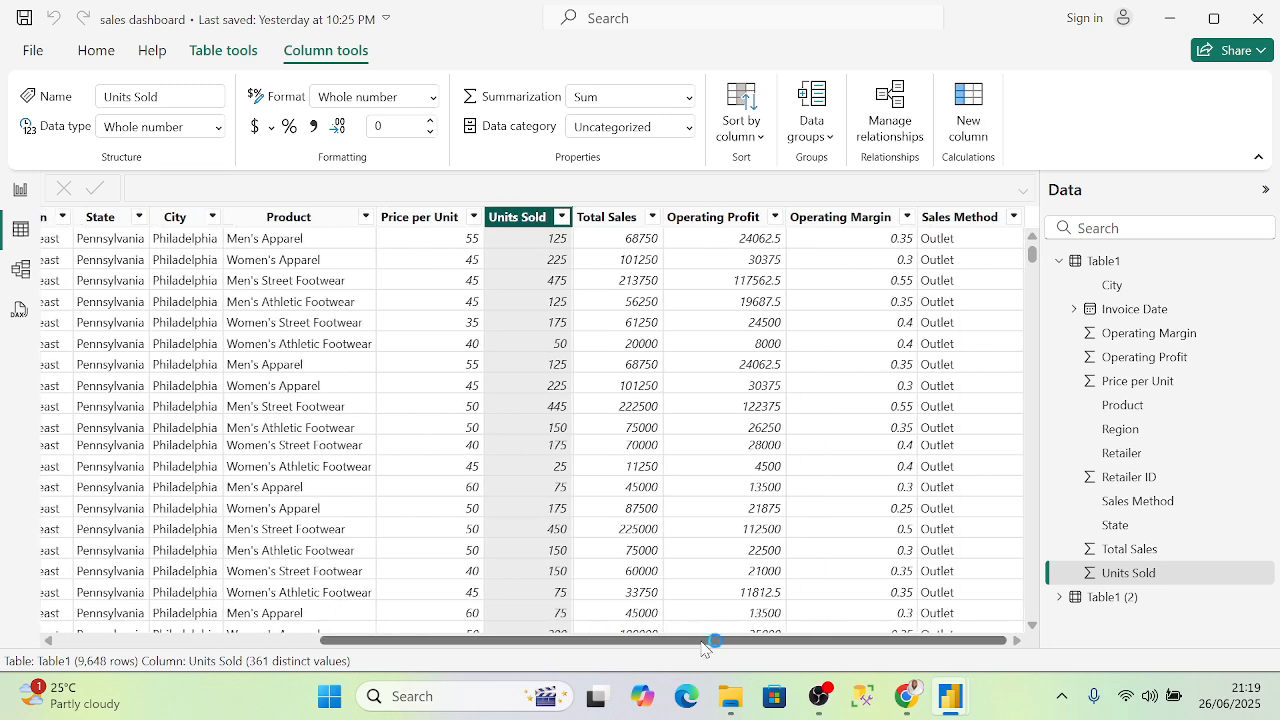
click(619, 220)
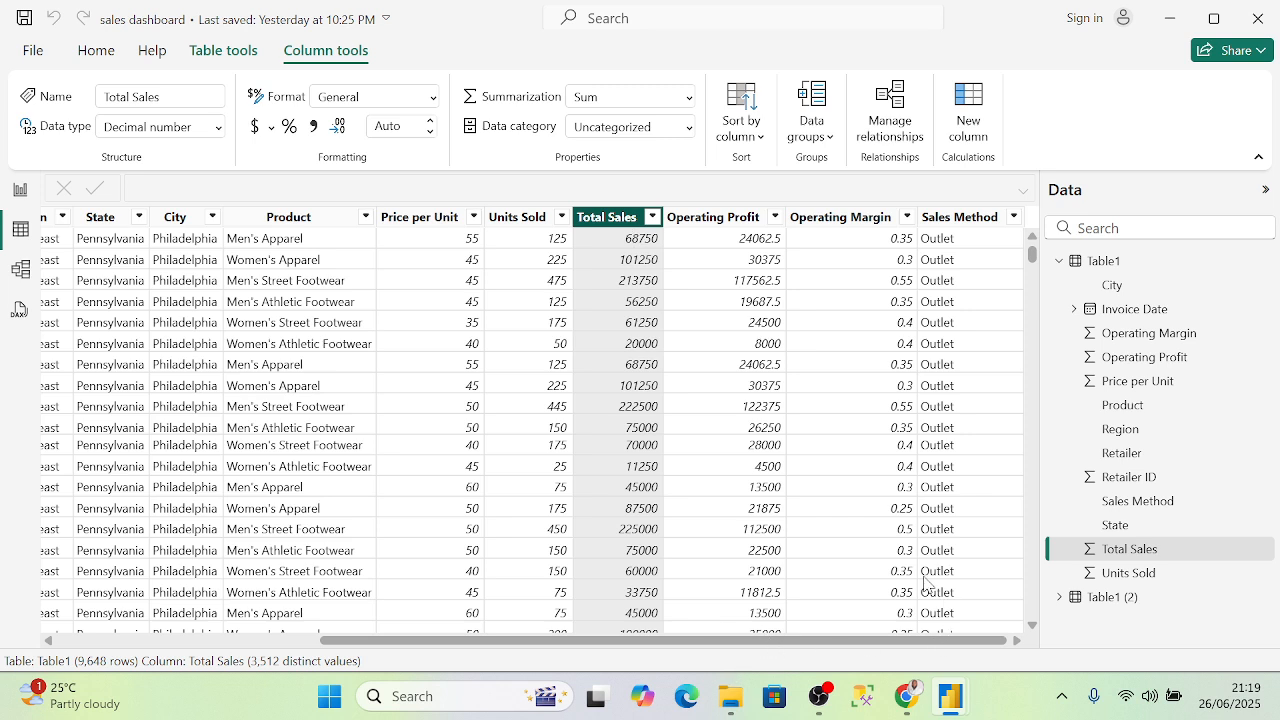
- Bring up the Table1 shortcut menu in the Data pane with New measure and New column
click(1122, 262)
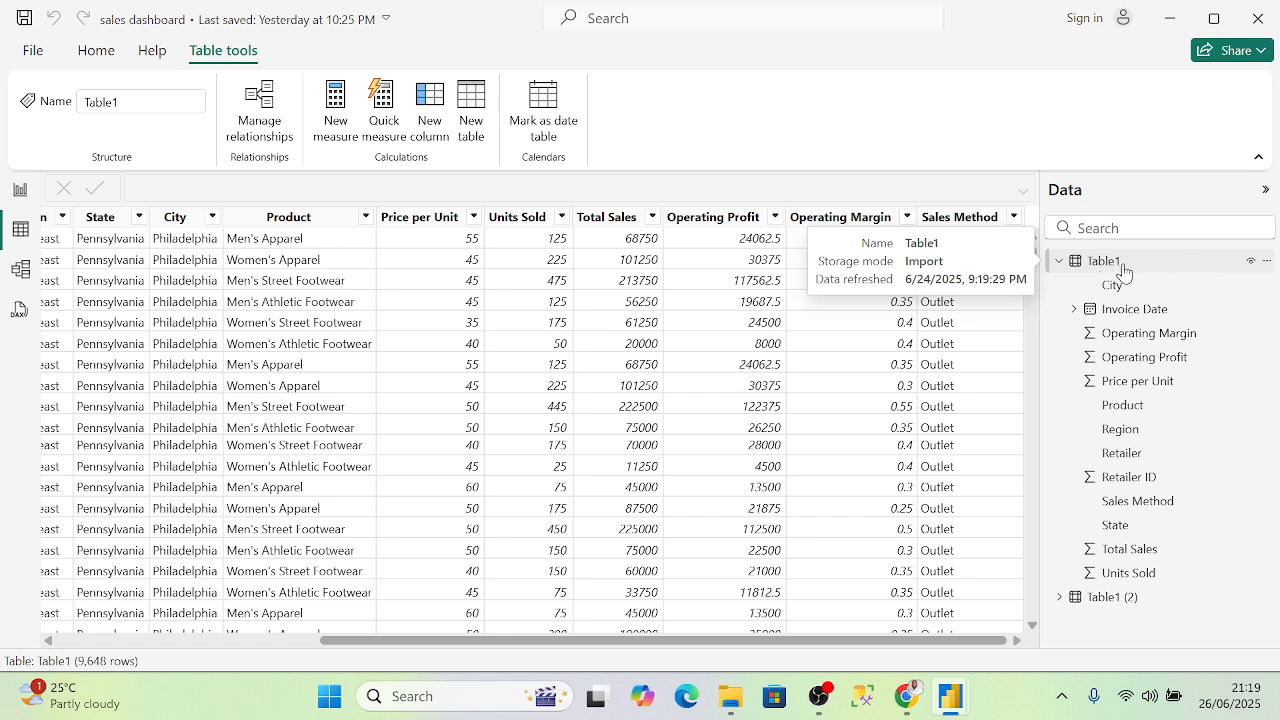
right_click(1122, 264)
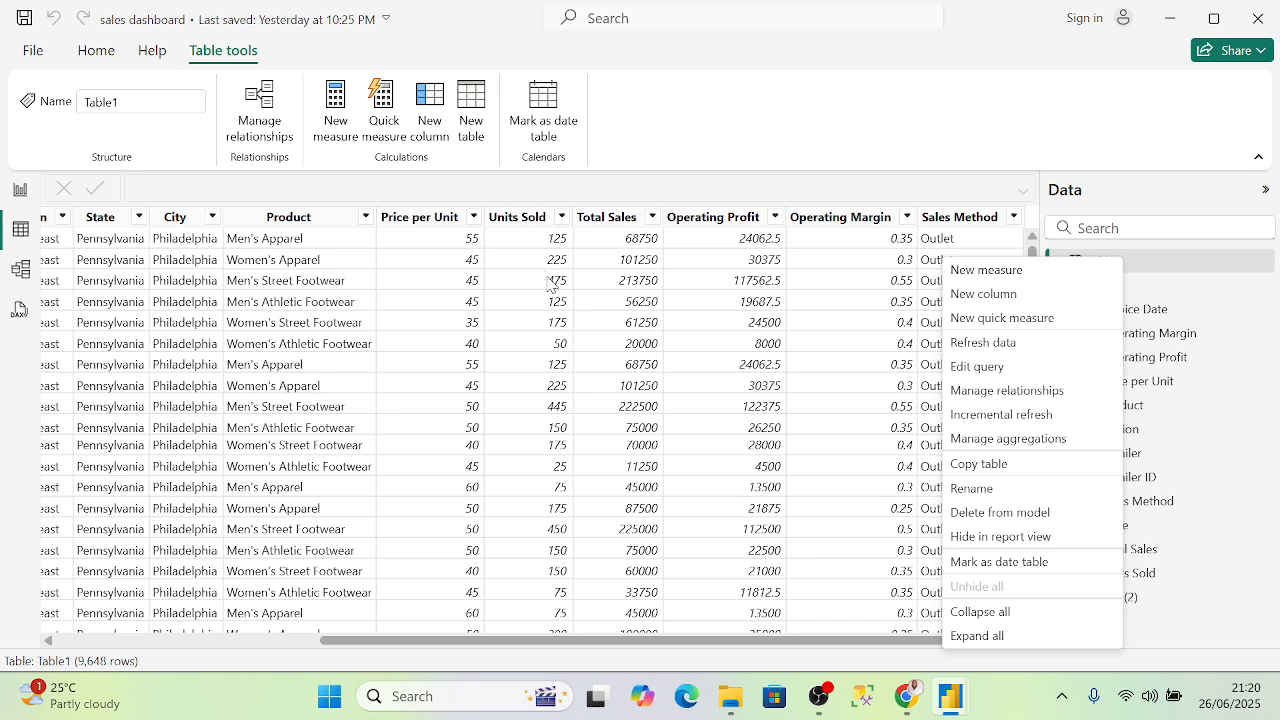
click(1200, 268)
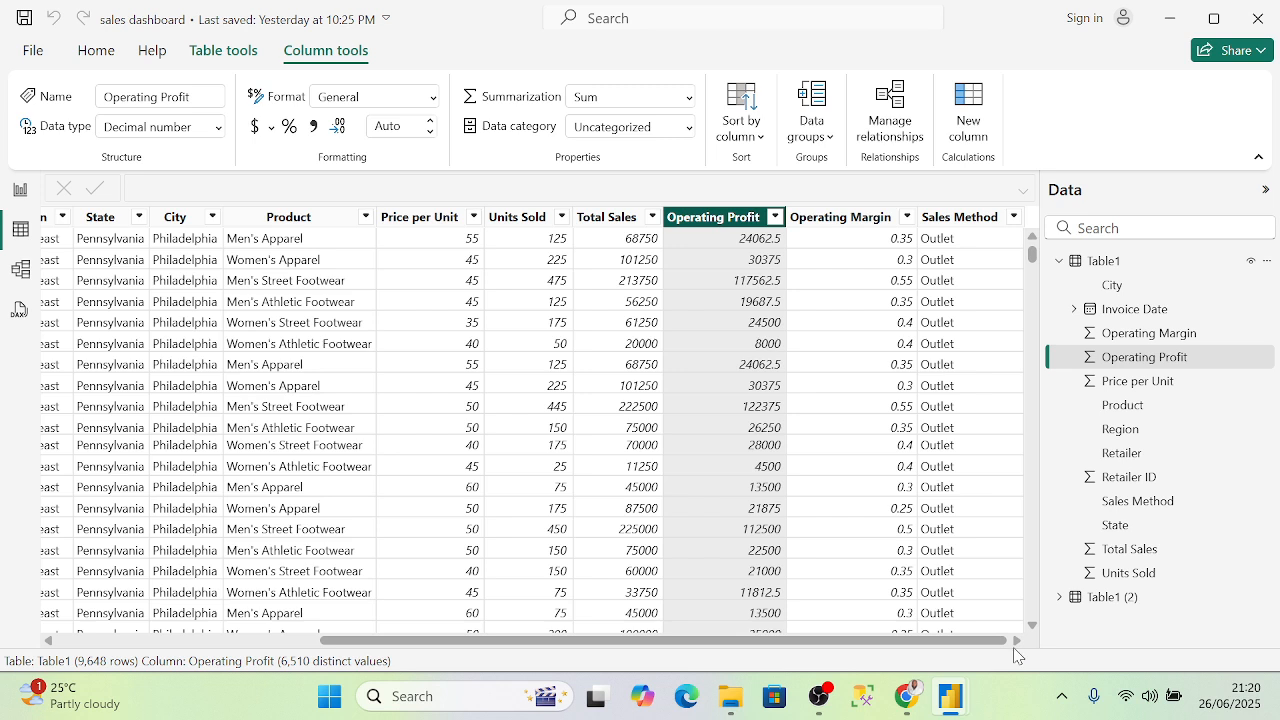
click(1150, 266)
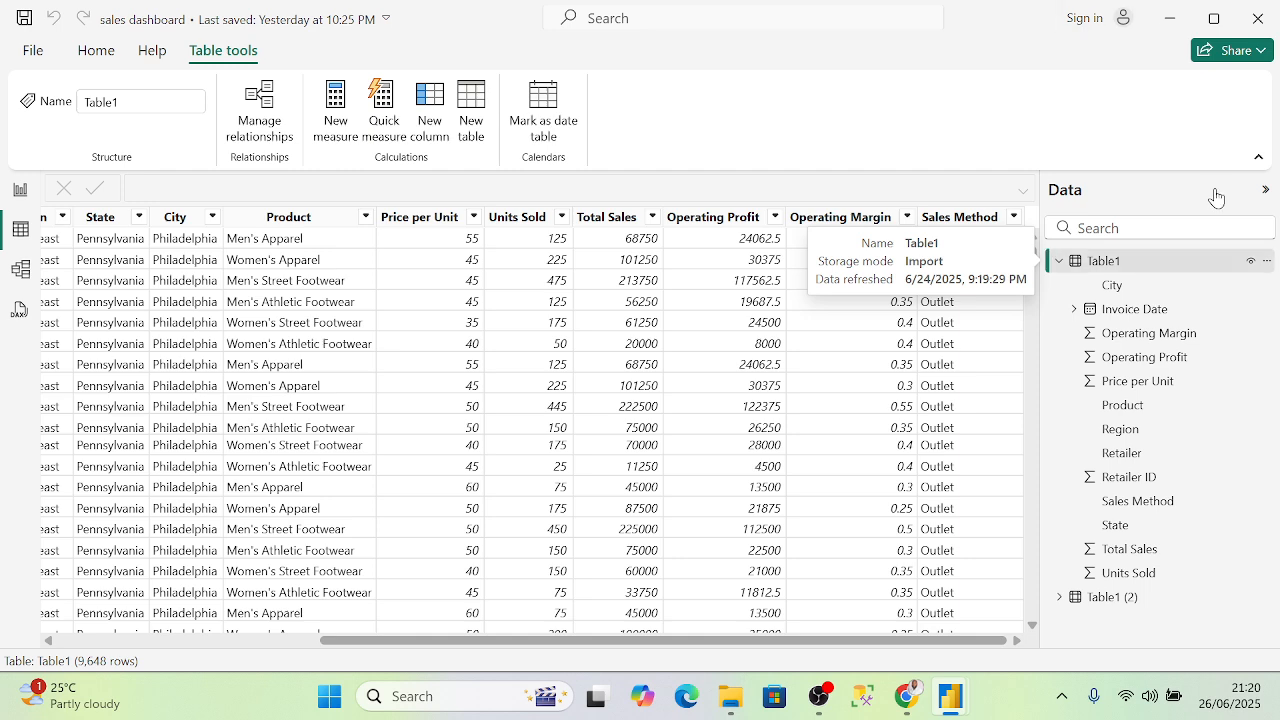
right_click(1130, 268)
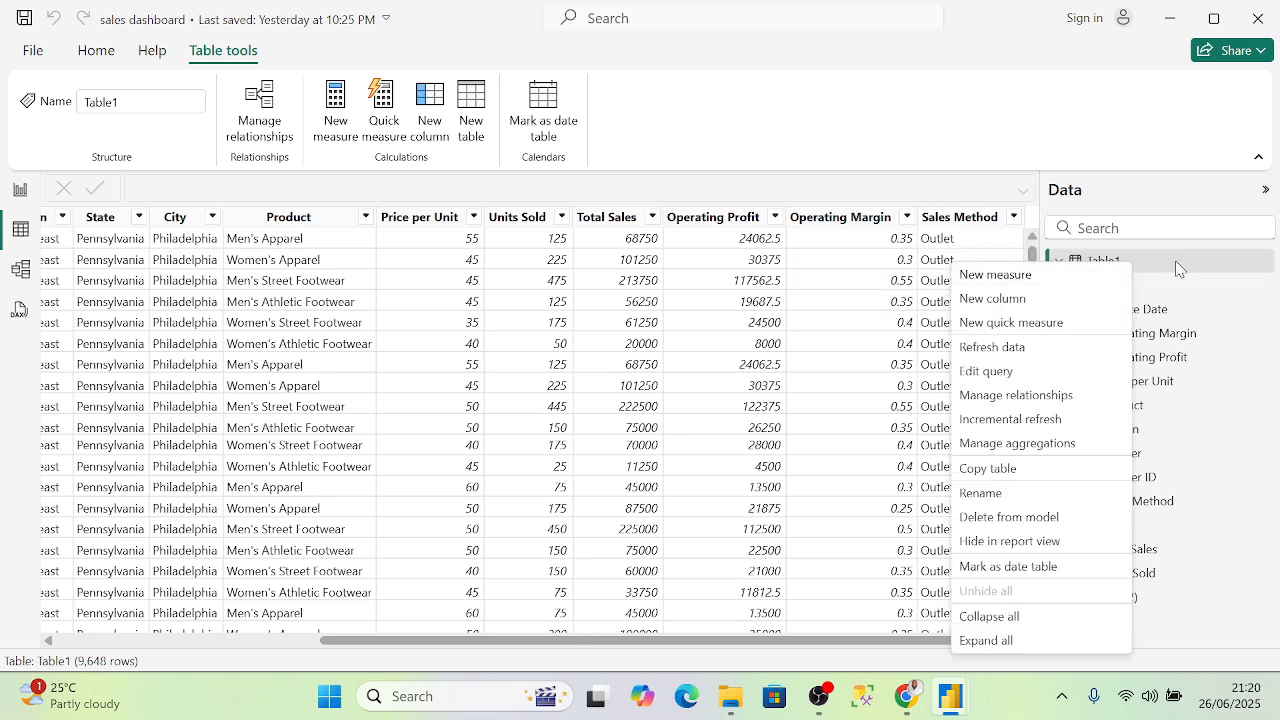
- Add a new calculated column to Table1 and start its formula as T.Sales = '
click(1037, 300)
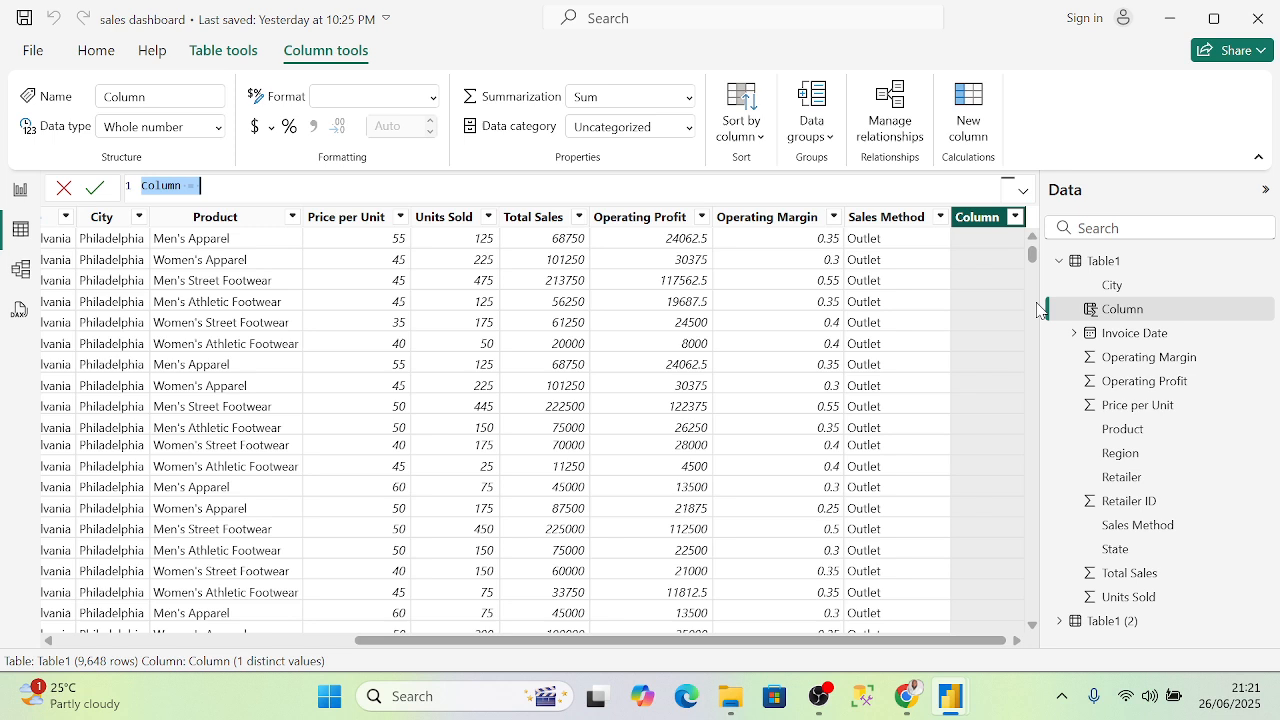
click(211, 190)
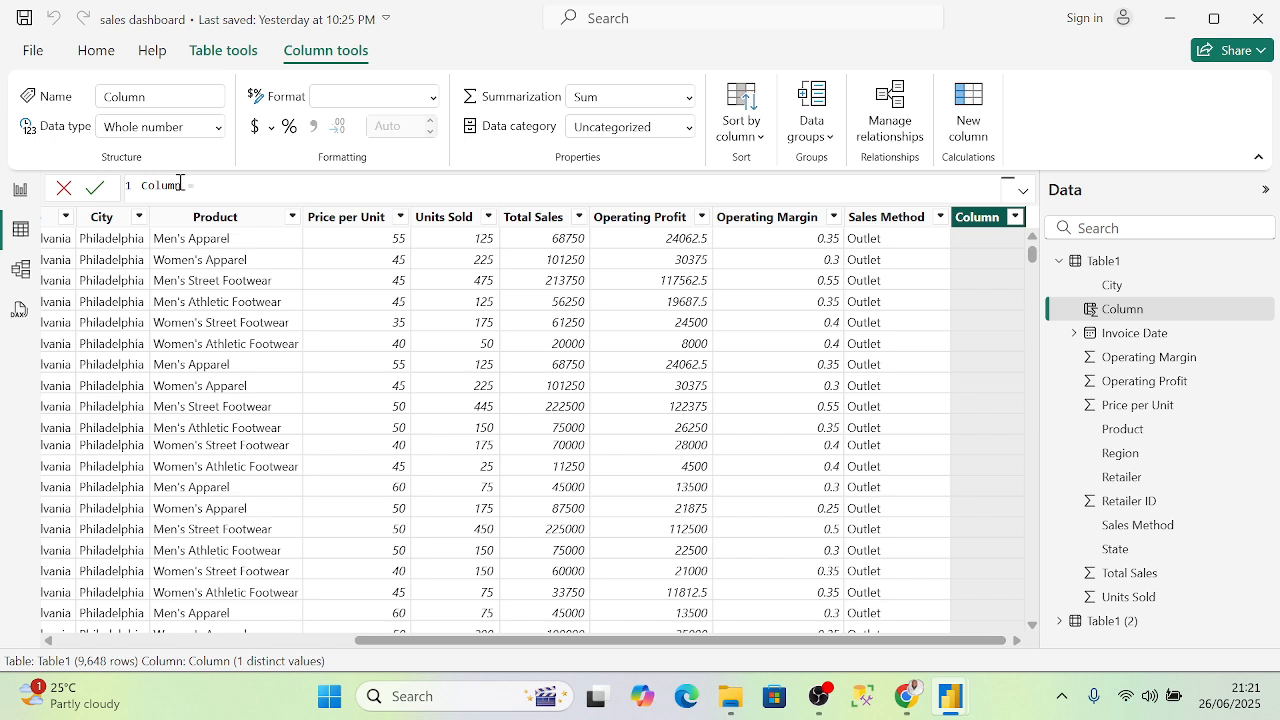
drag(183, 179, 143, 180)
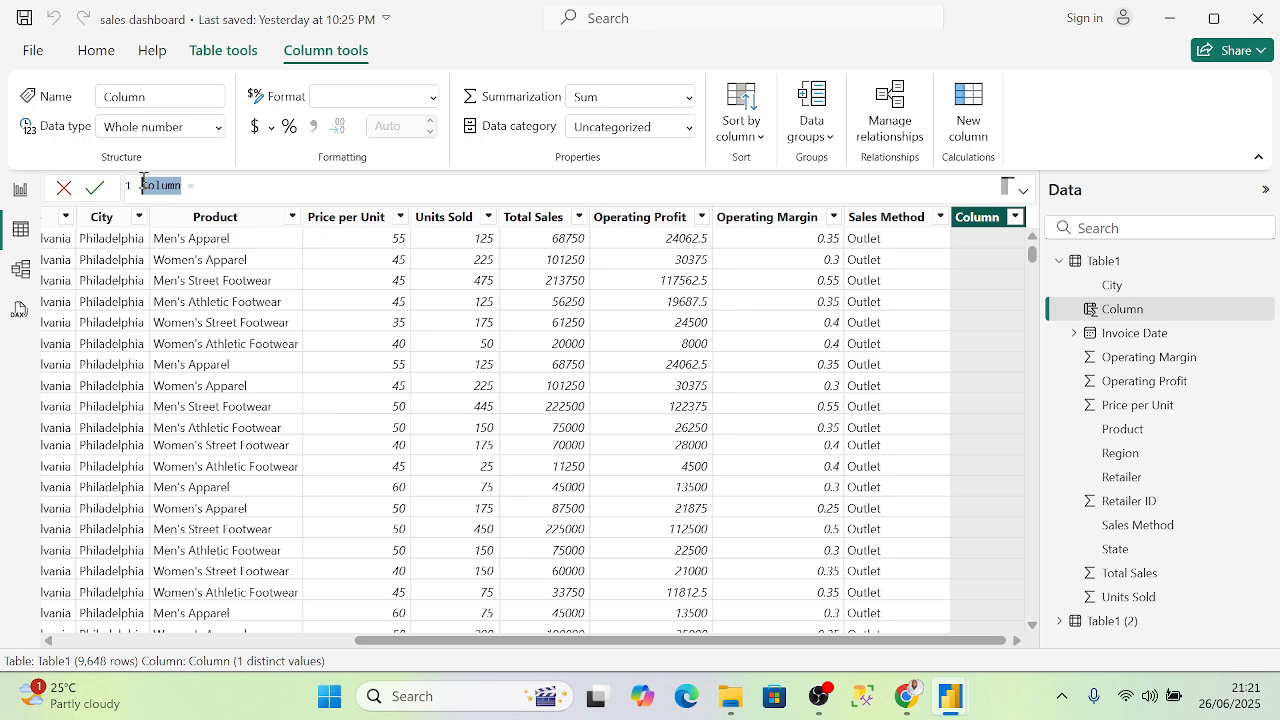
text(S)
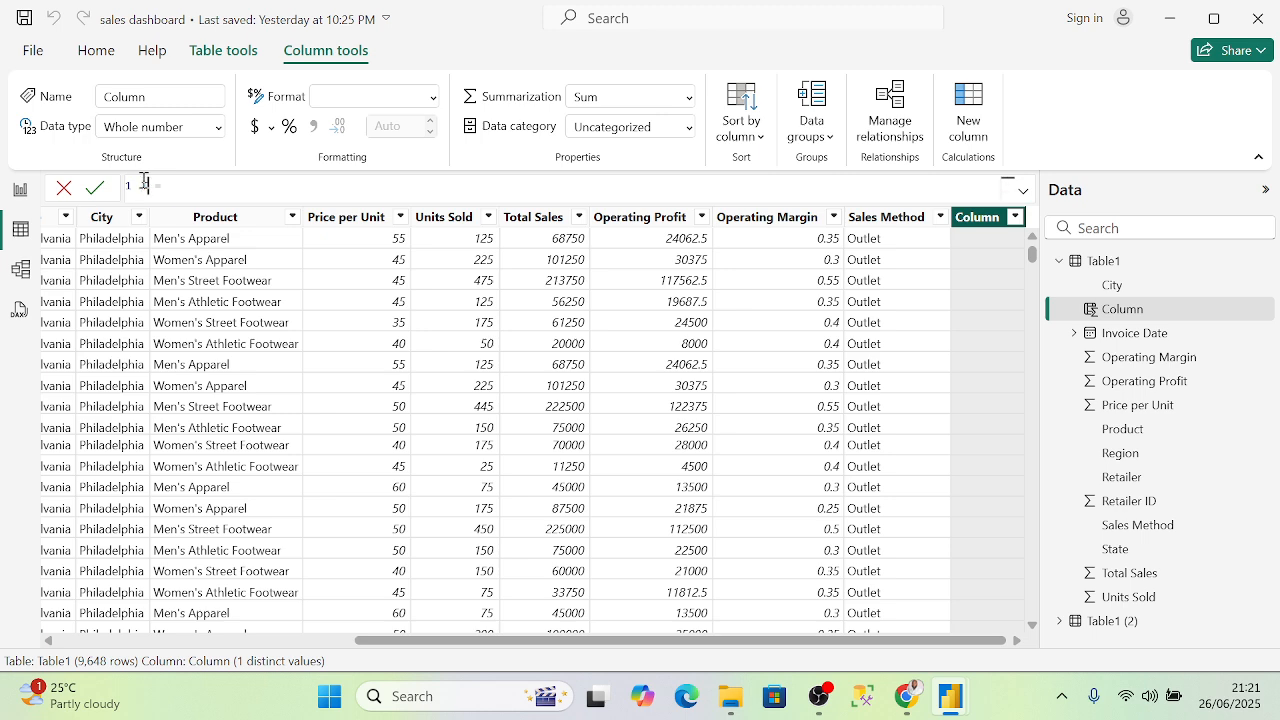
text(a)
text(s)
text(ales)
click(214, 183)
text(')
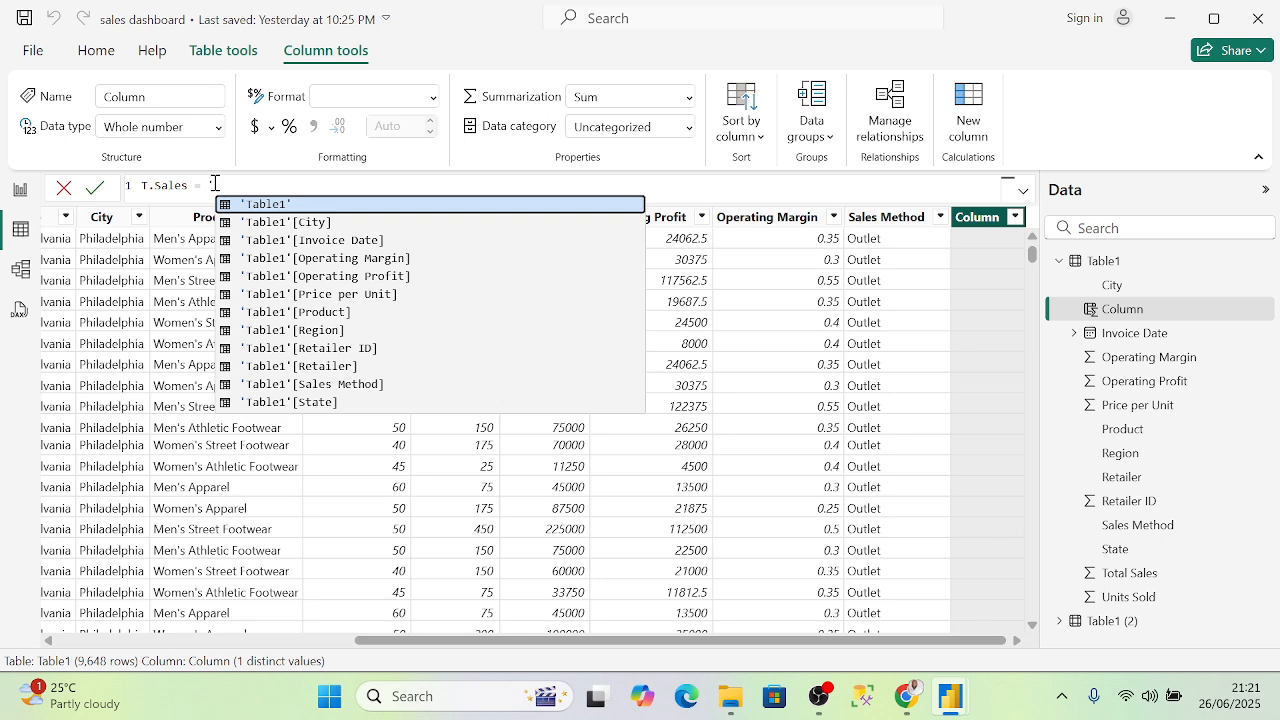
- Begin the T.Sales formula with 'Table1'[Price per Unit]
key(BackSpace)
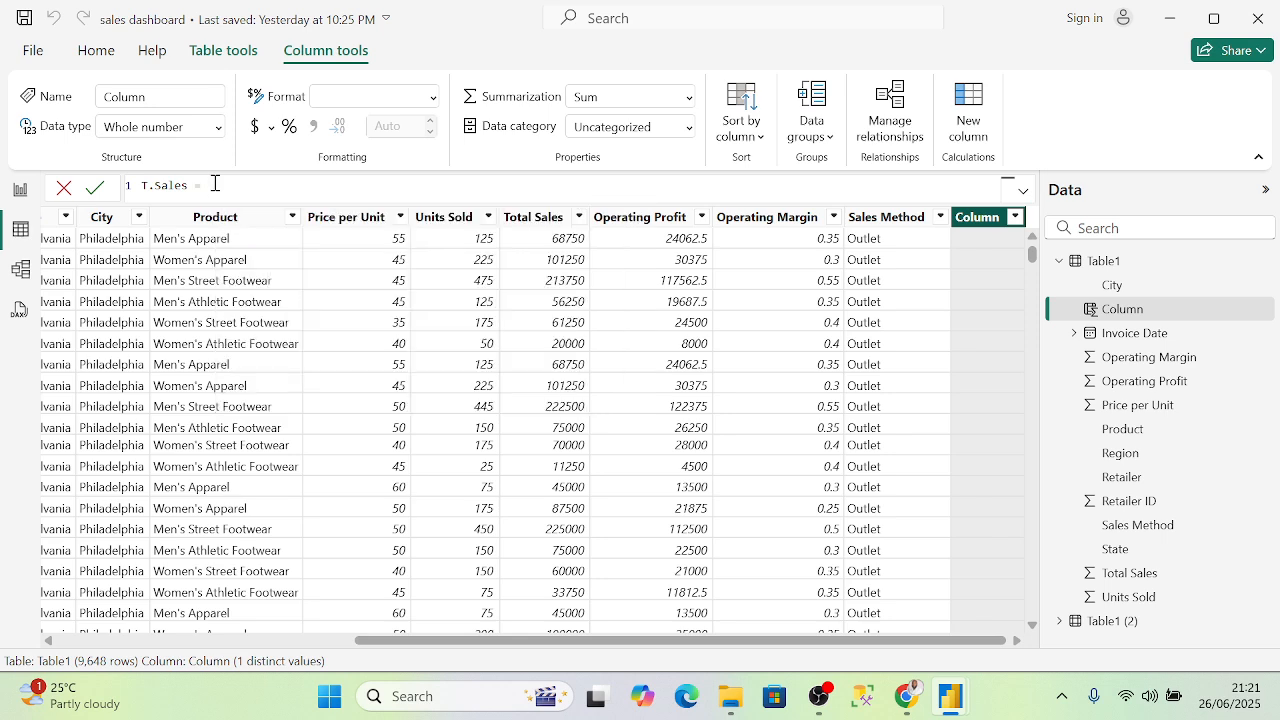
text(')
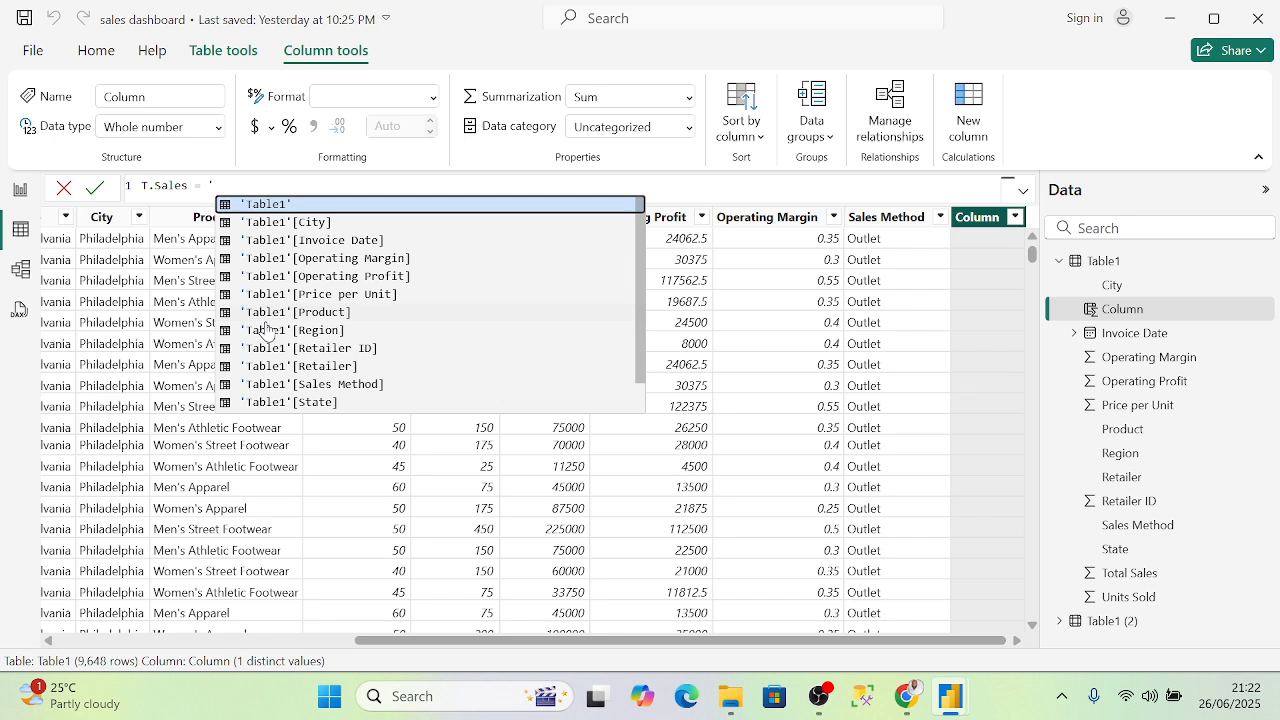
scroll(320, 318, down, 1)
scroll(369, 342, up, 1)
click(271, 205)
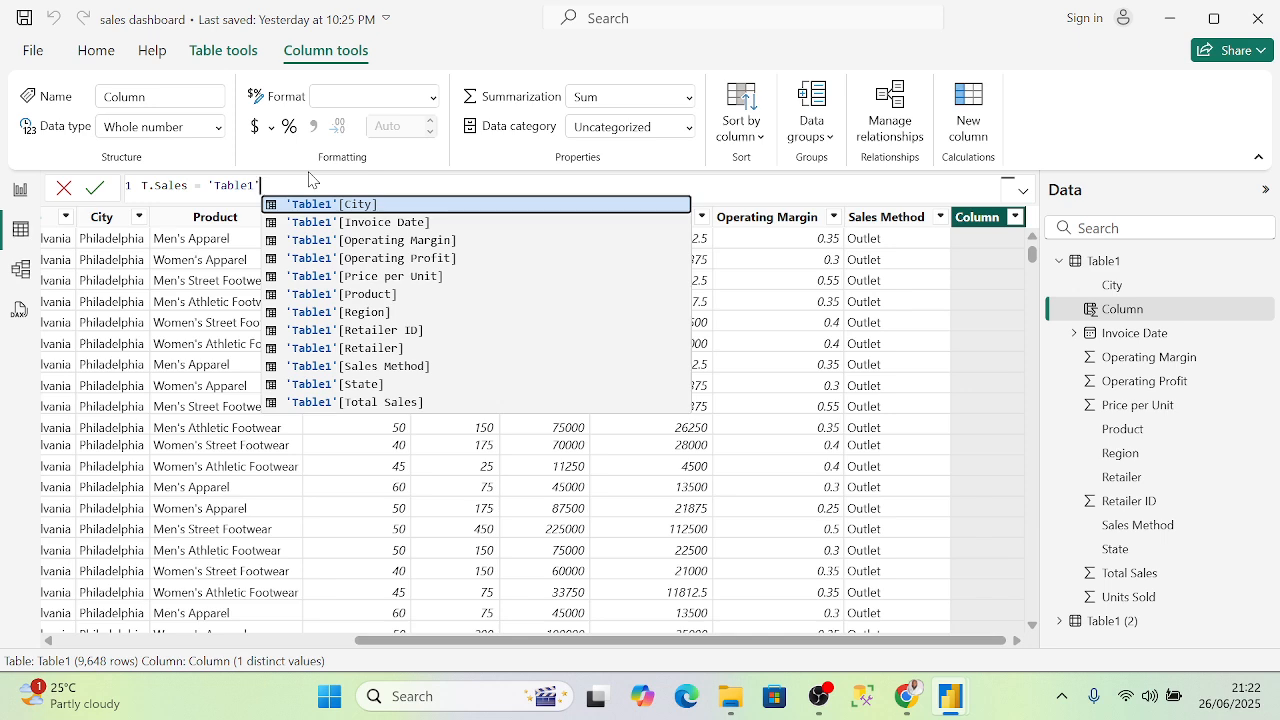
text(pr)
key(BackSpace)
key(BackSpace)
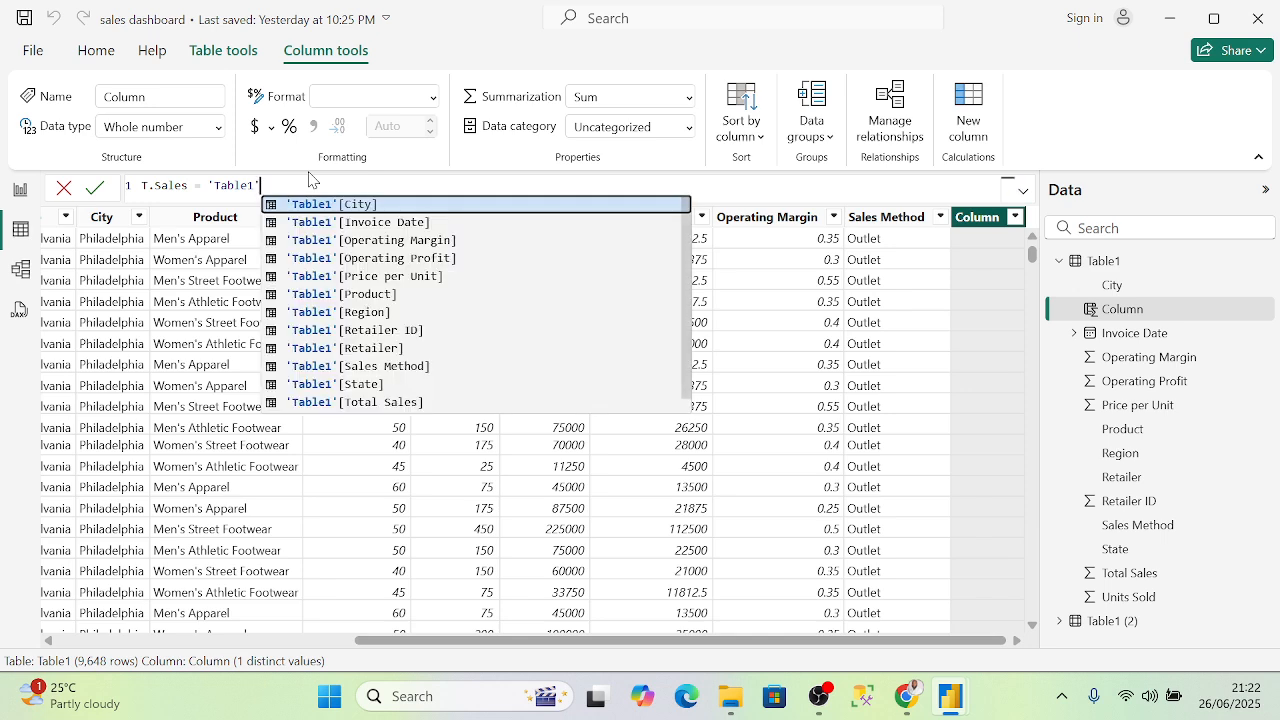
click(388, 278)
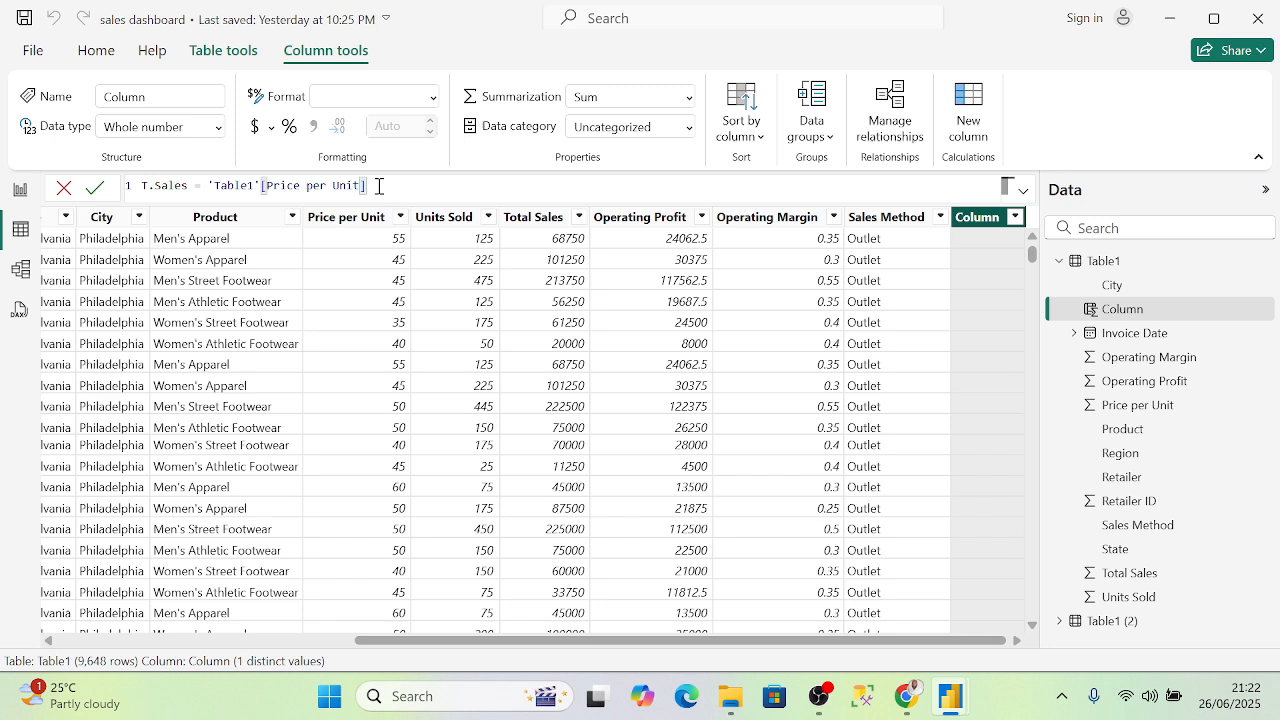
- Multiply by 'Table1'[Units Sold], commit the T.Sales column, and compare it with Total Sales
text(*)
text(')
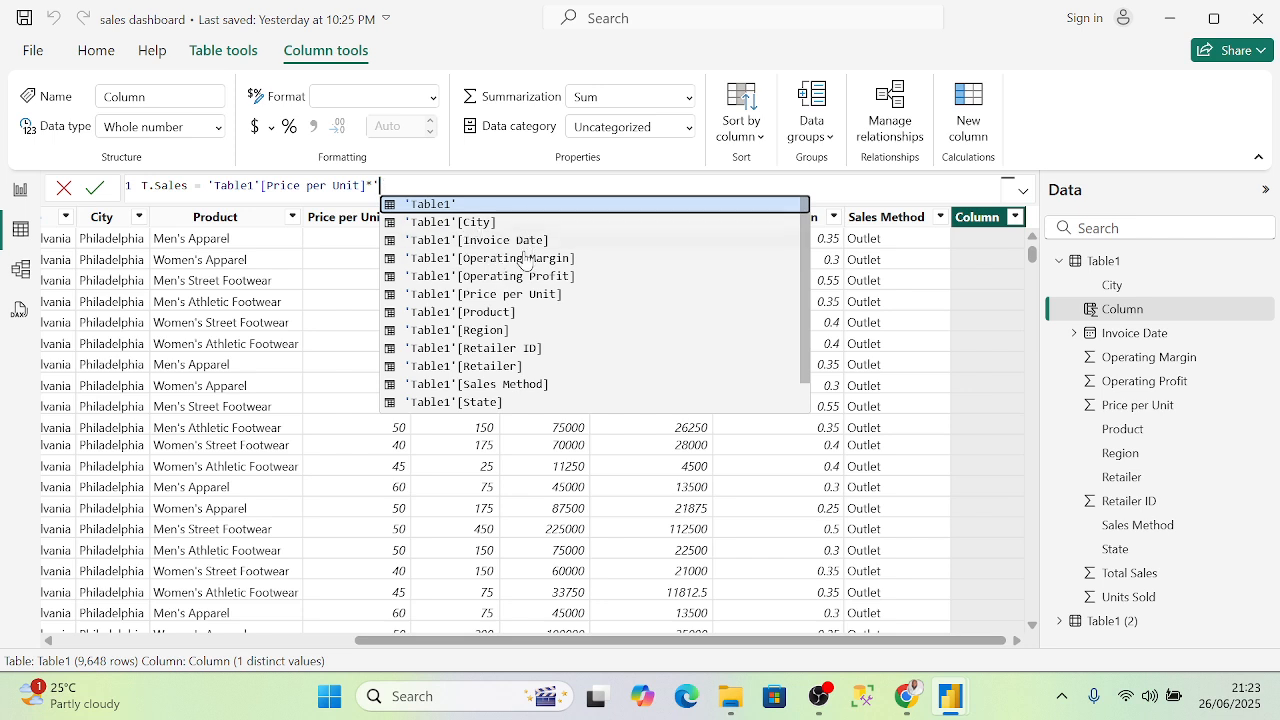
scroll(560, 346, down, 1)
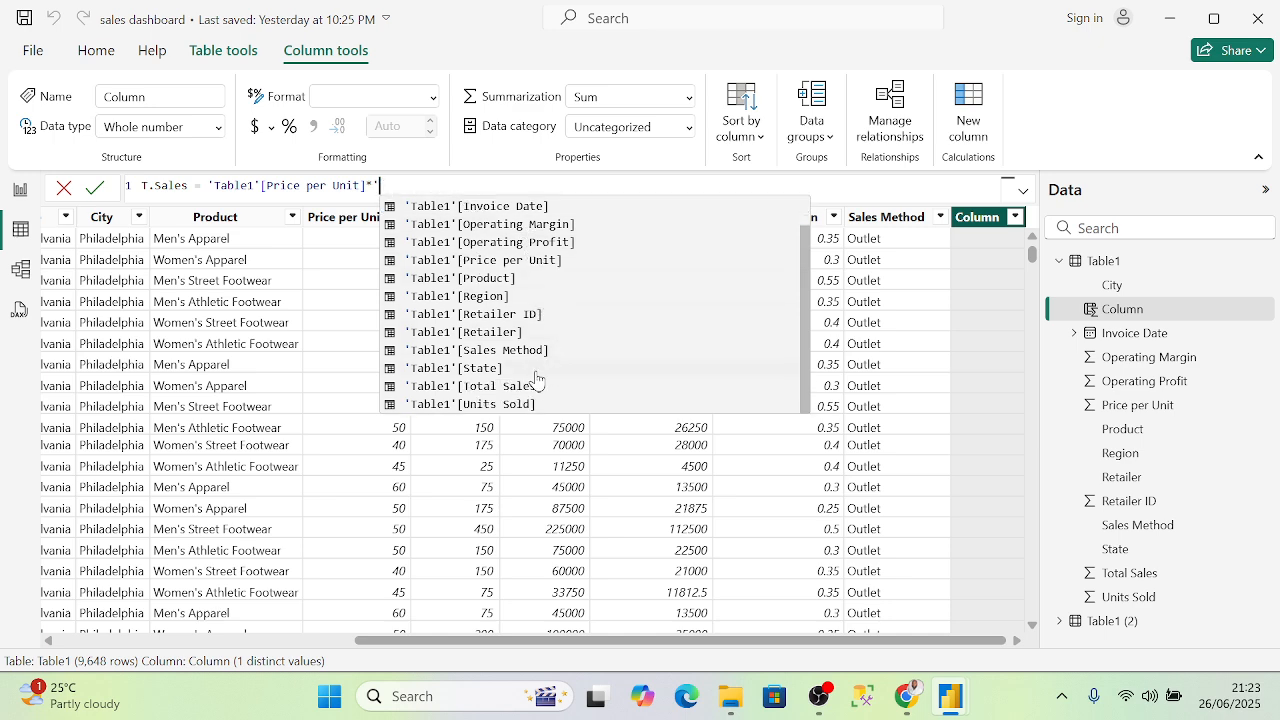
click(487, 404)
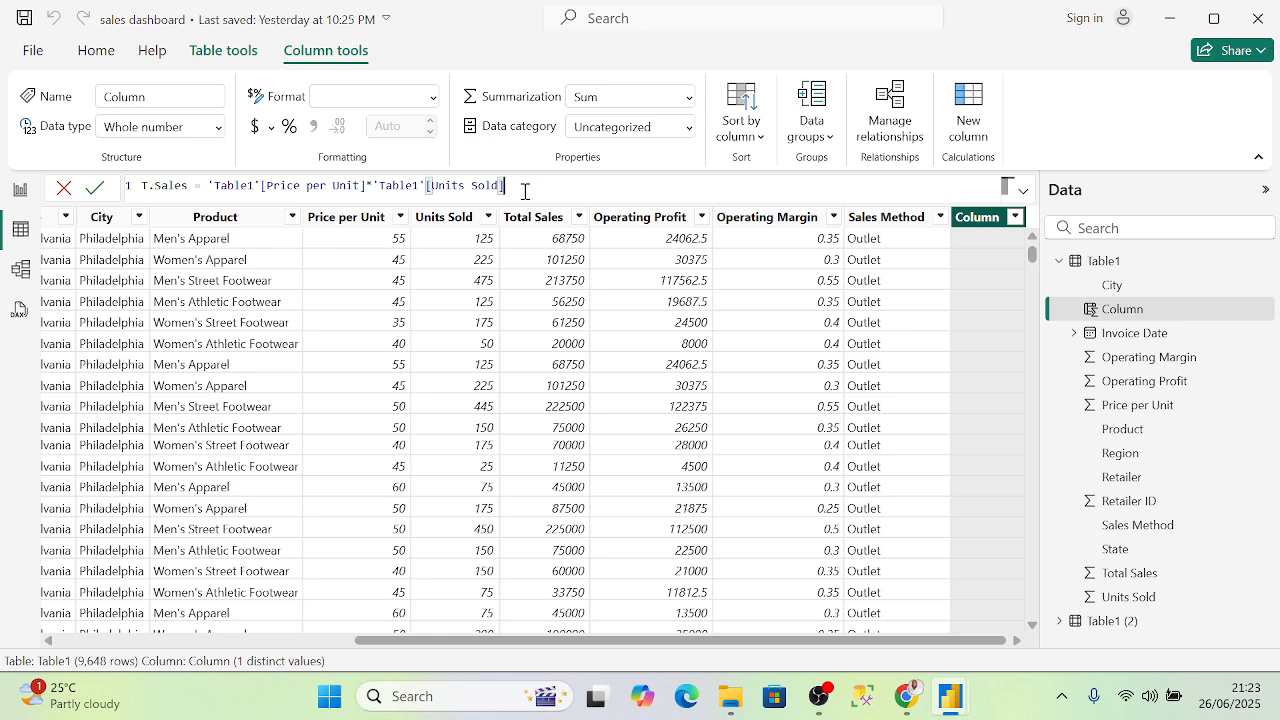
key(Return)
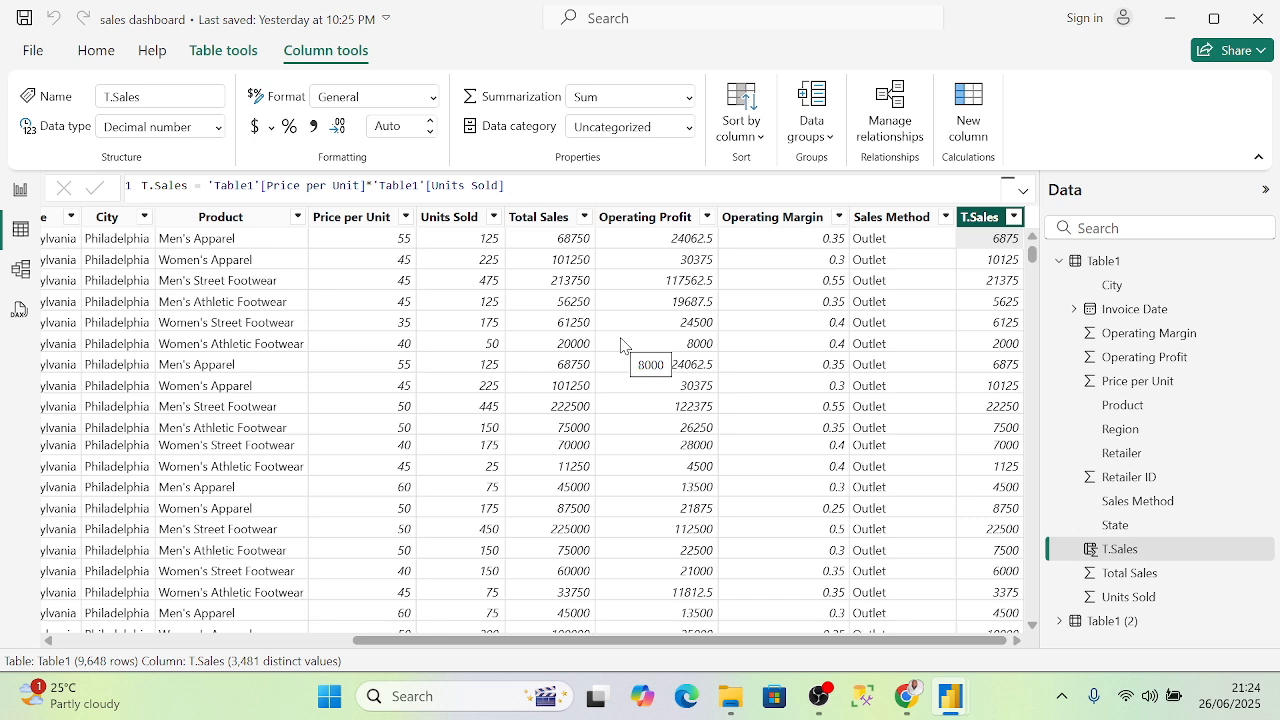
click(540, 217)
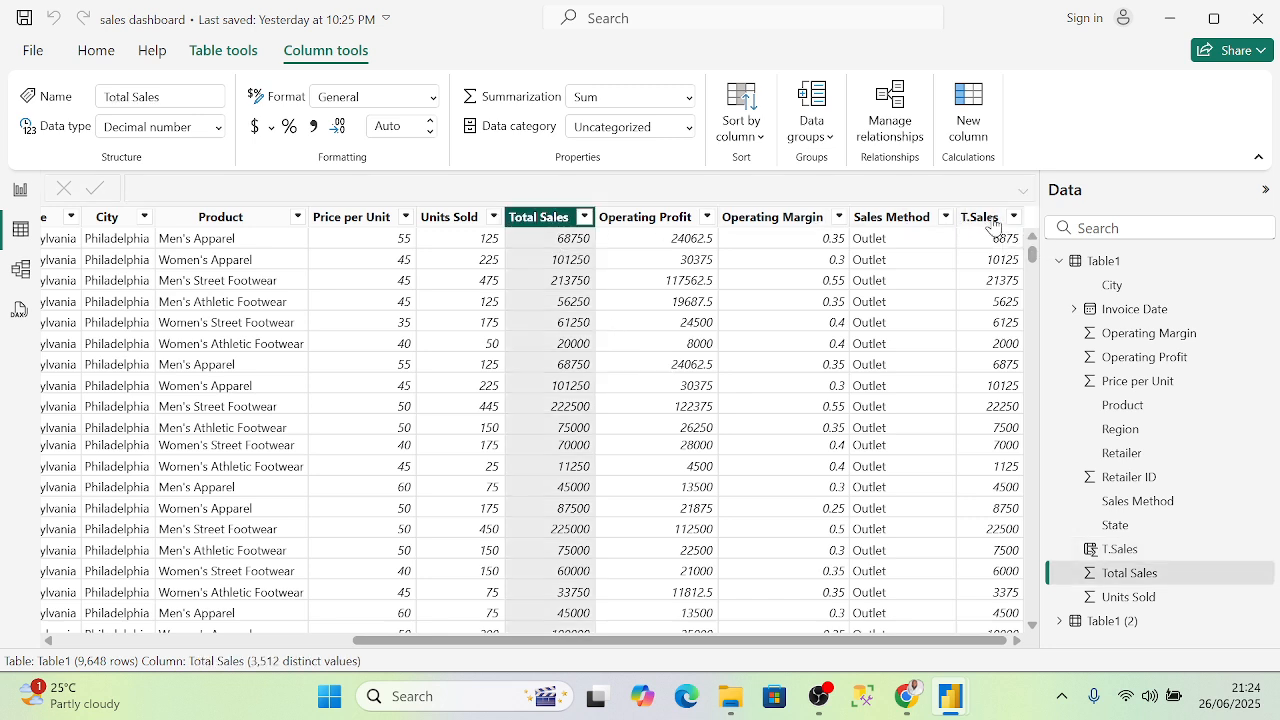
click(990, 218)
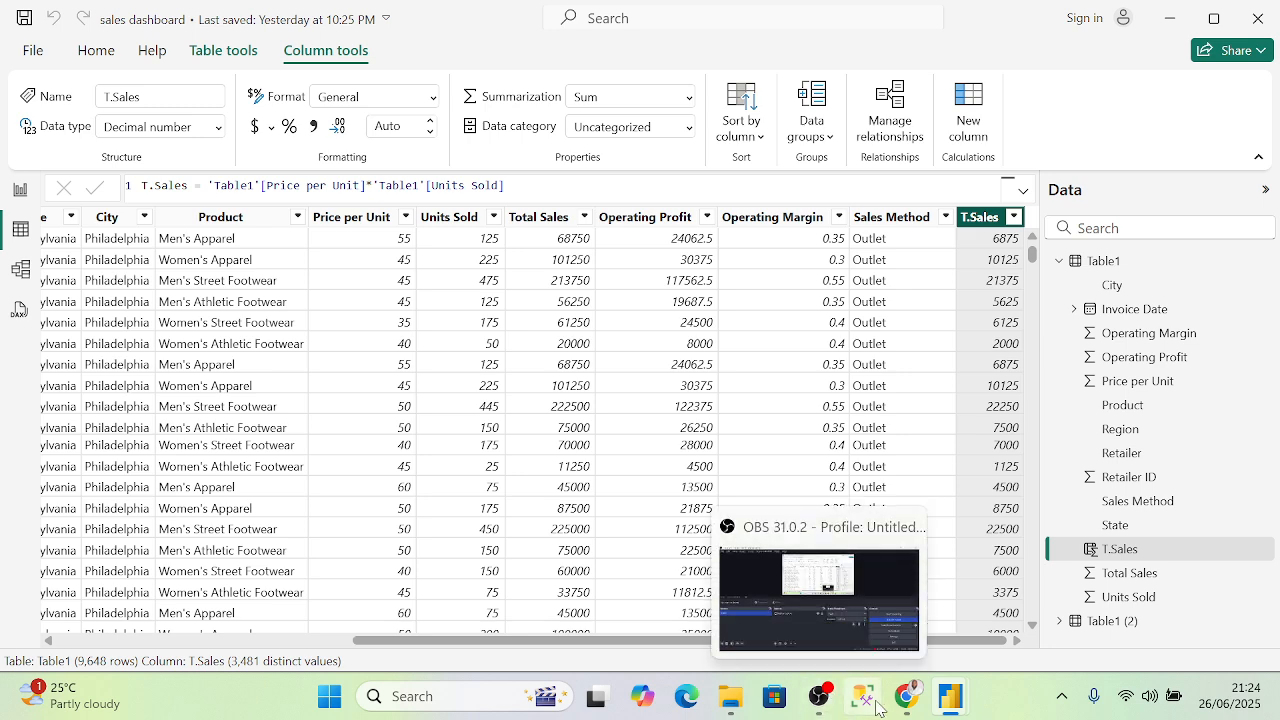
mouse_move(910, 700)
click(690, 595)
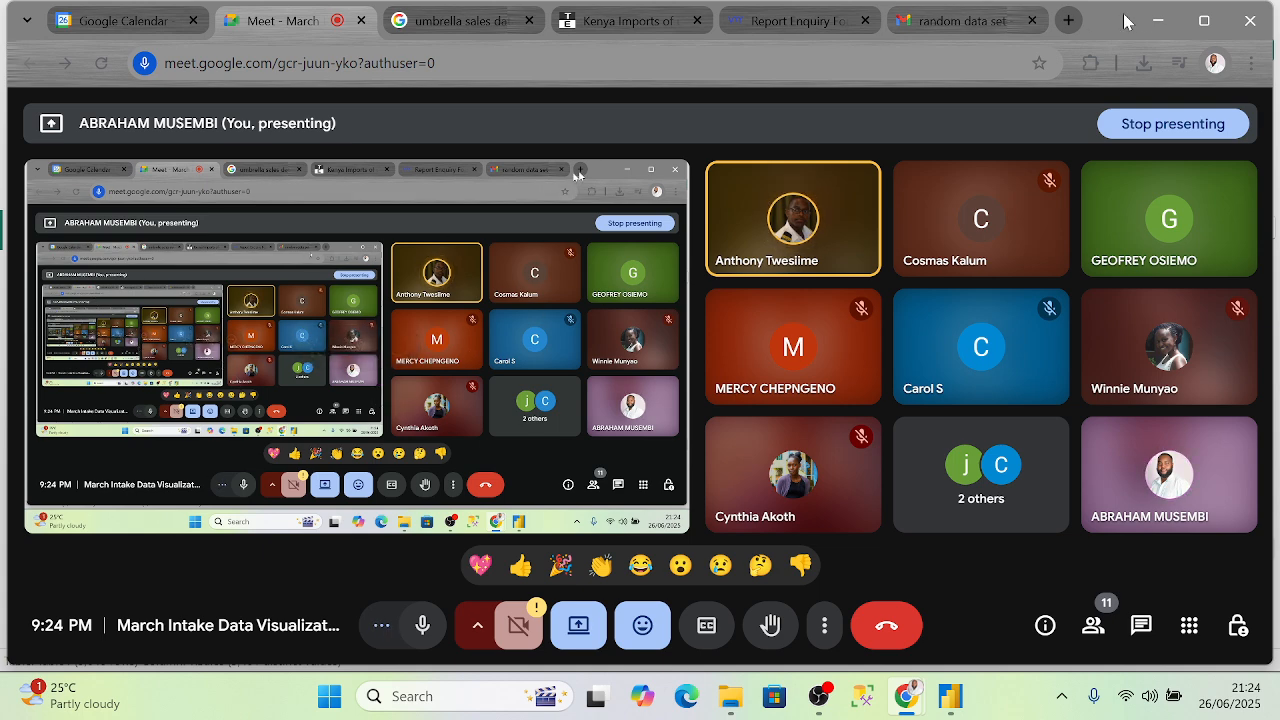
click(1158, 20)
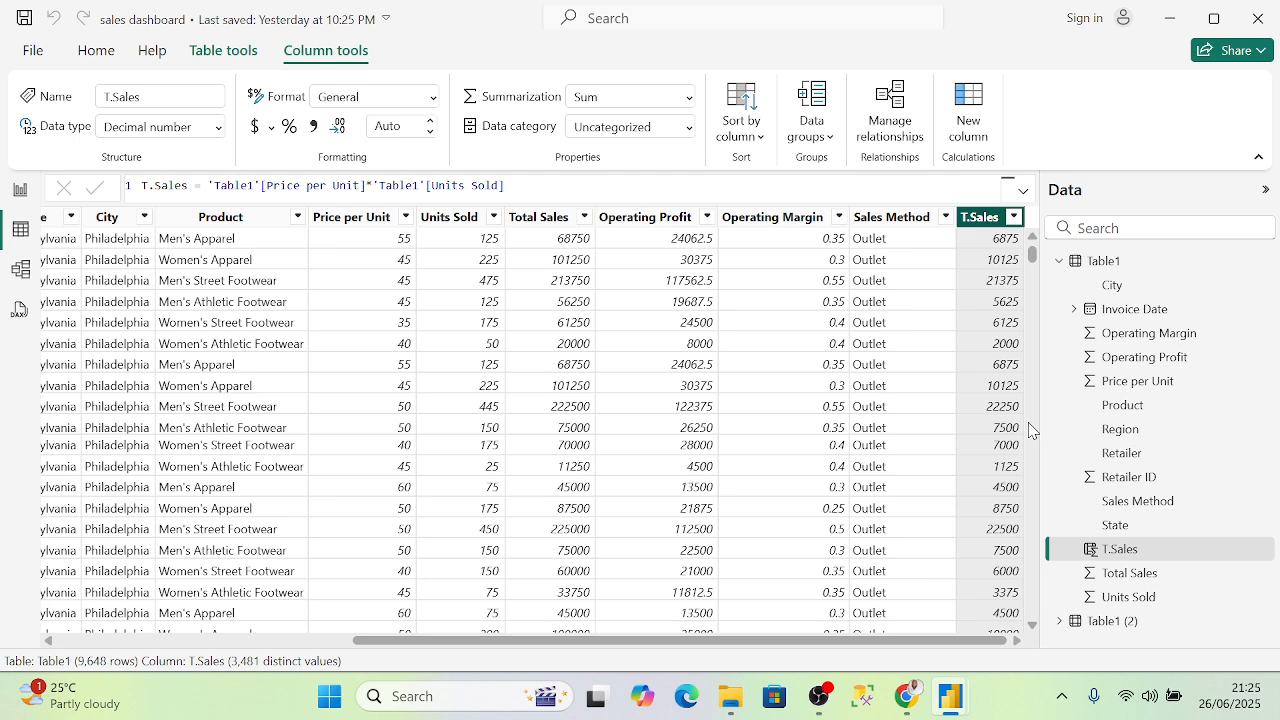
click(545, 222)
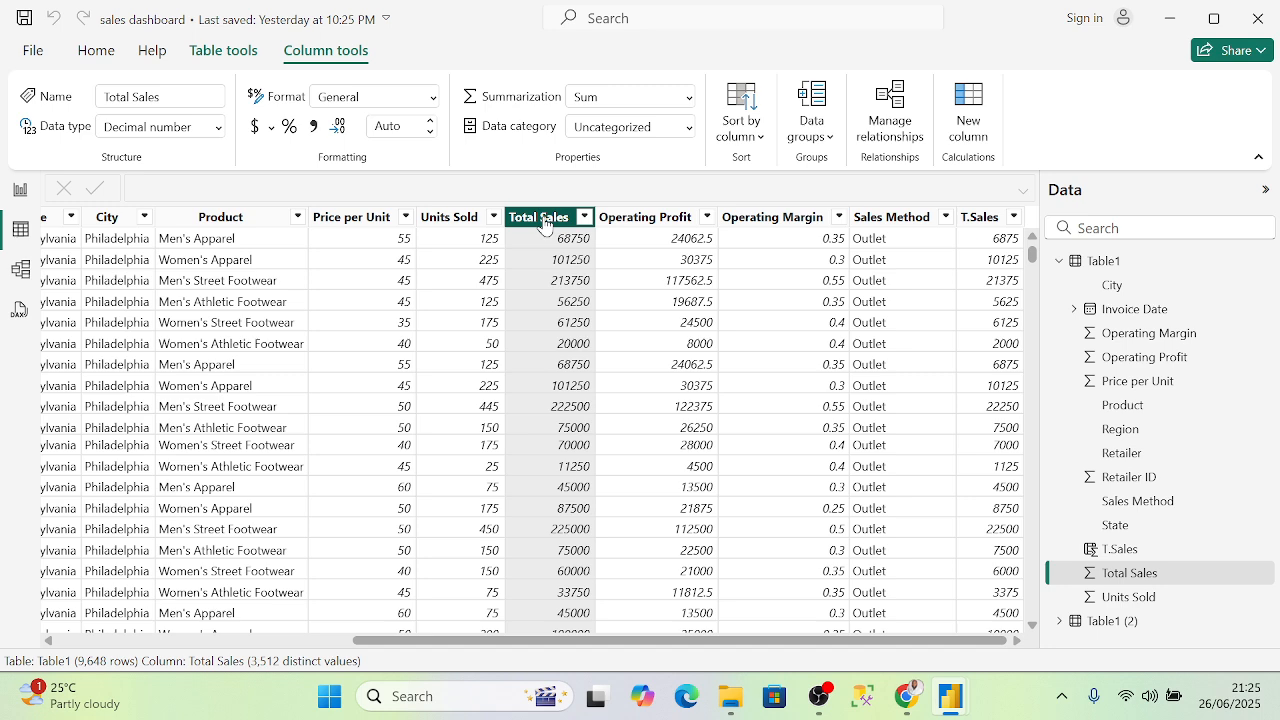
click(980, 217)
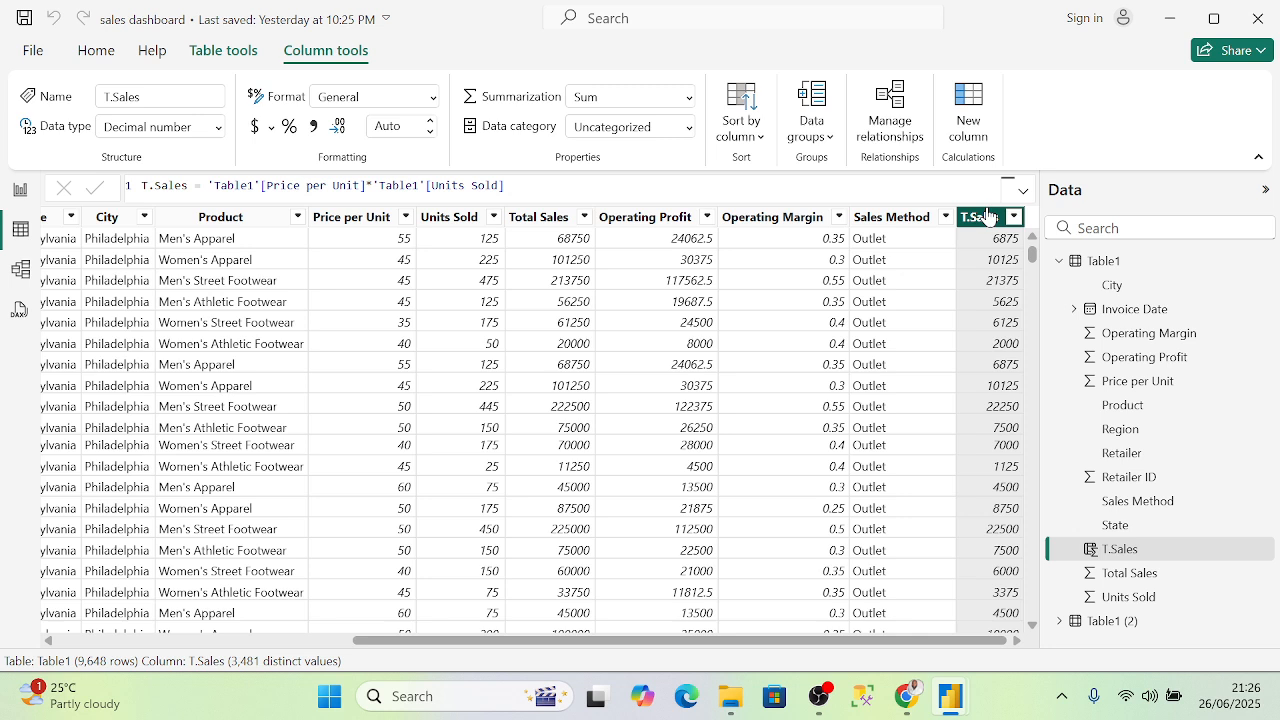
click(839, 218)
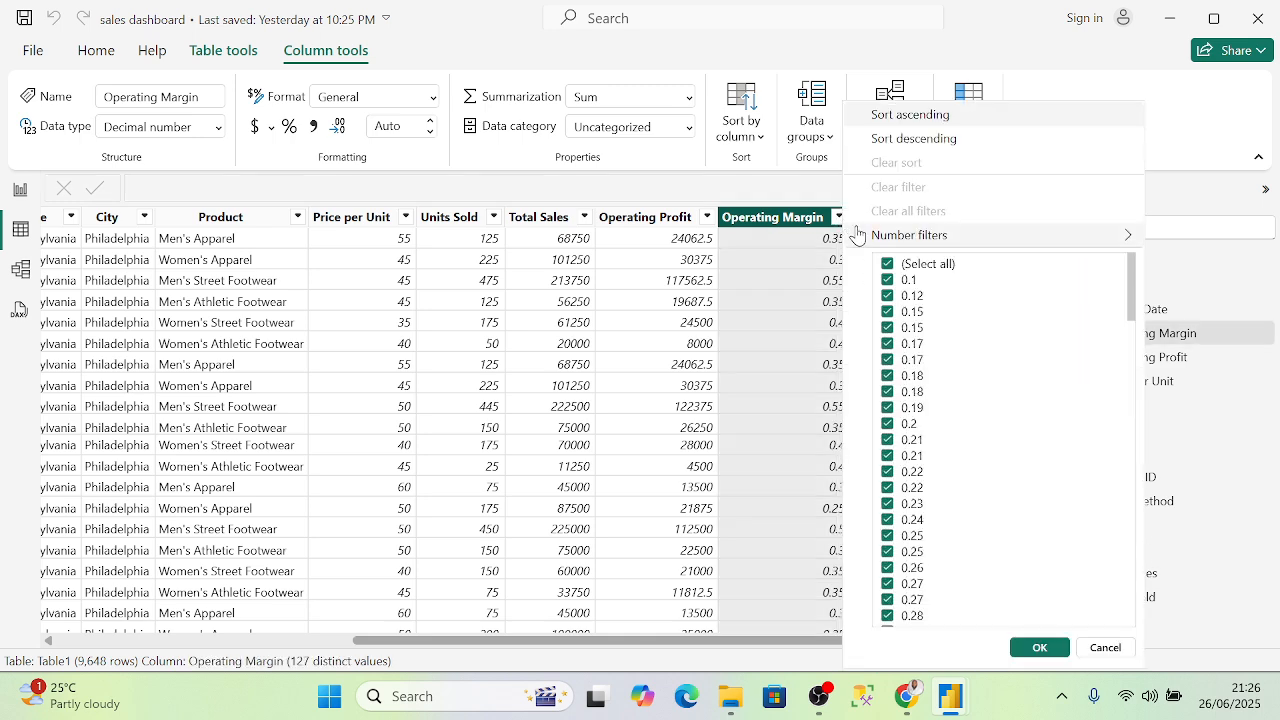
mouse_move(864, 237)
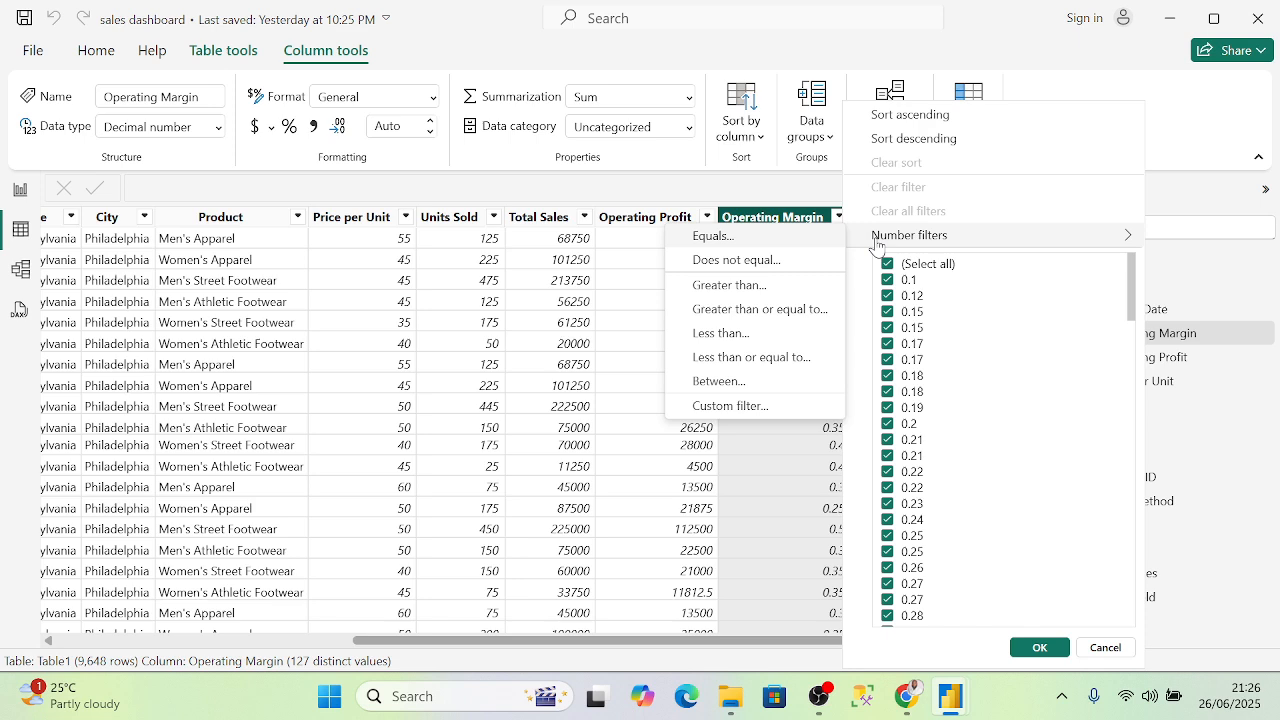
click(1200, 112)
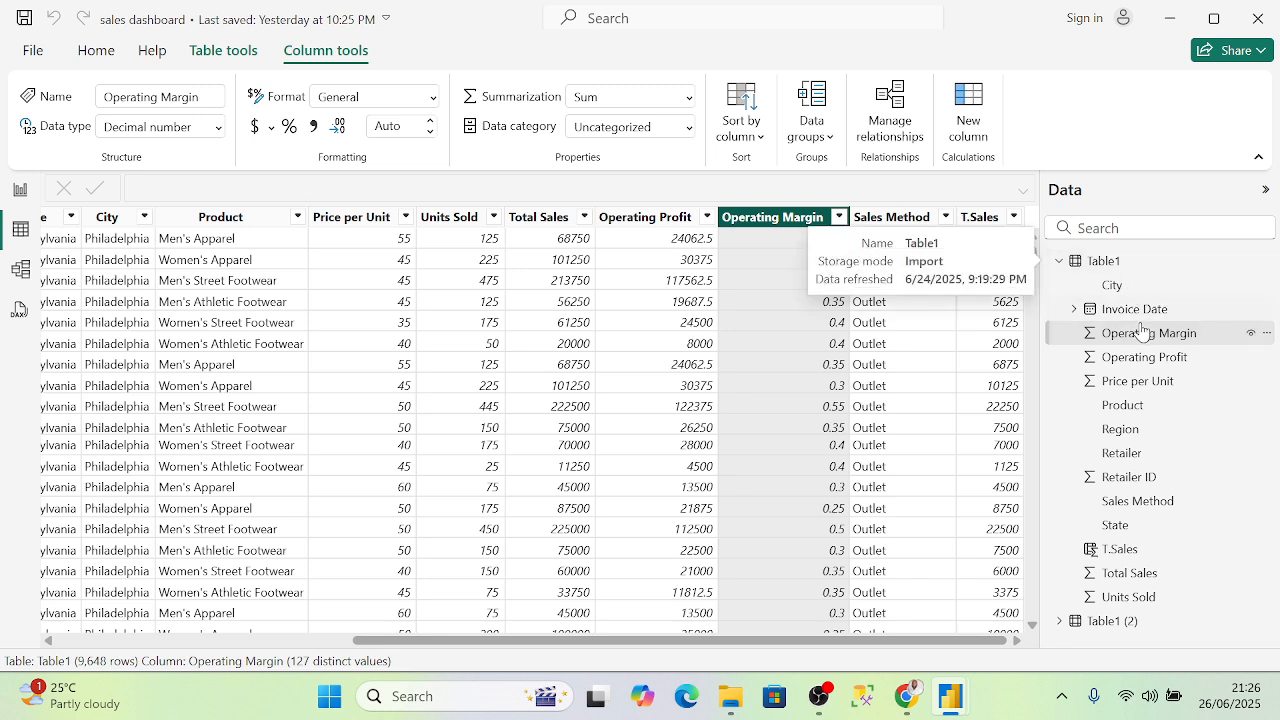
- Select Table1, scroll the grid sideways, then return to the Adidas Sales Report page
mouse_move(1129, 260)
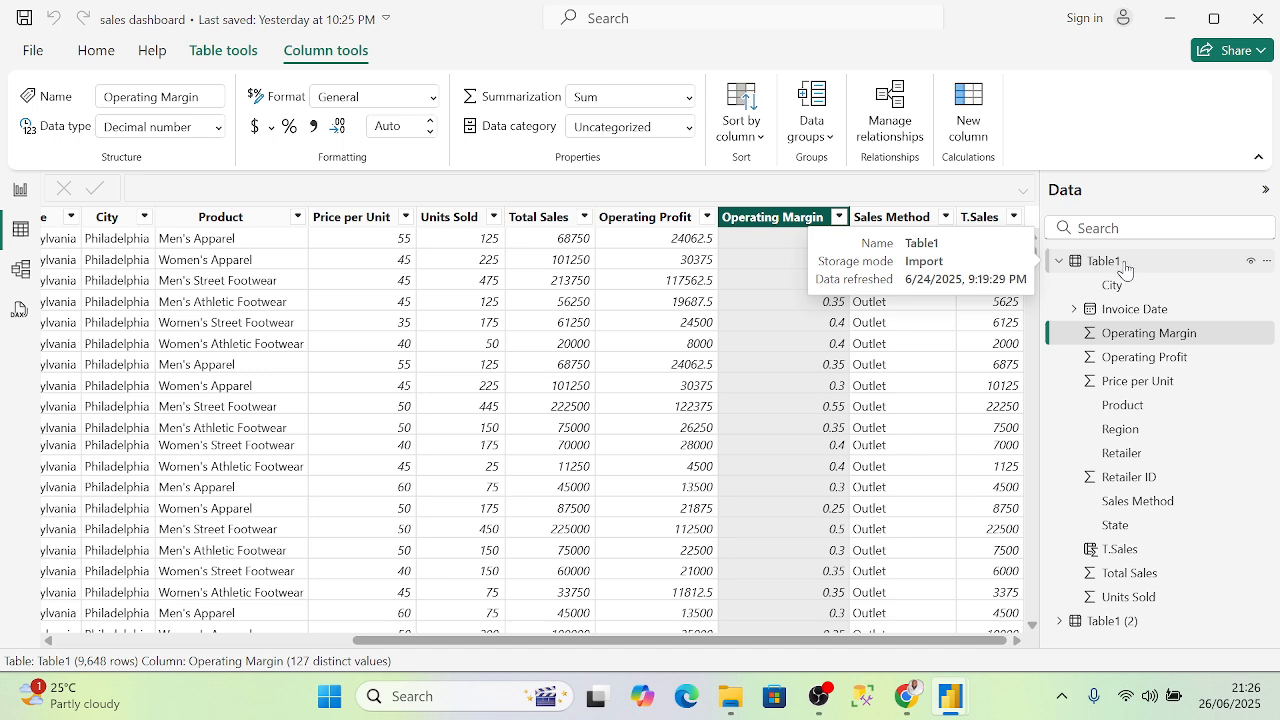
click(1118, 264)
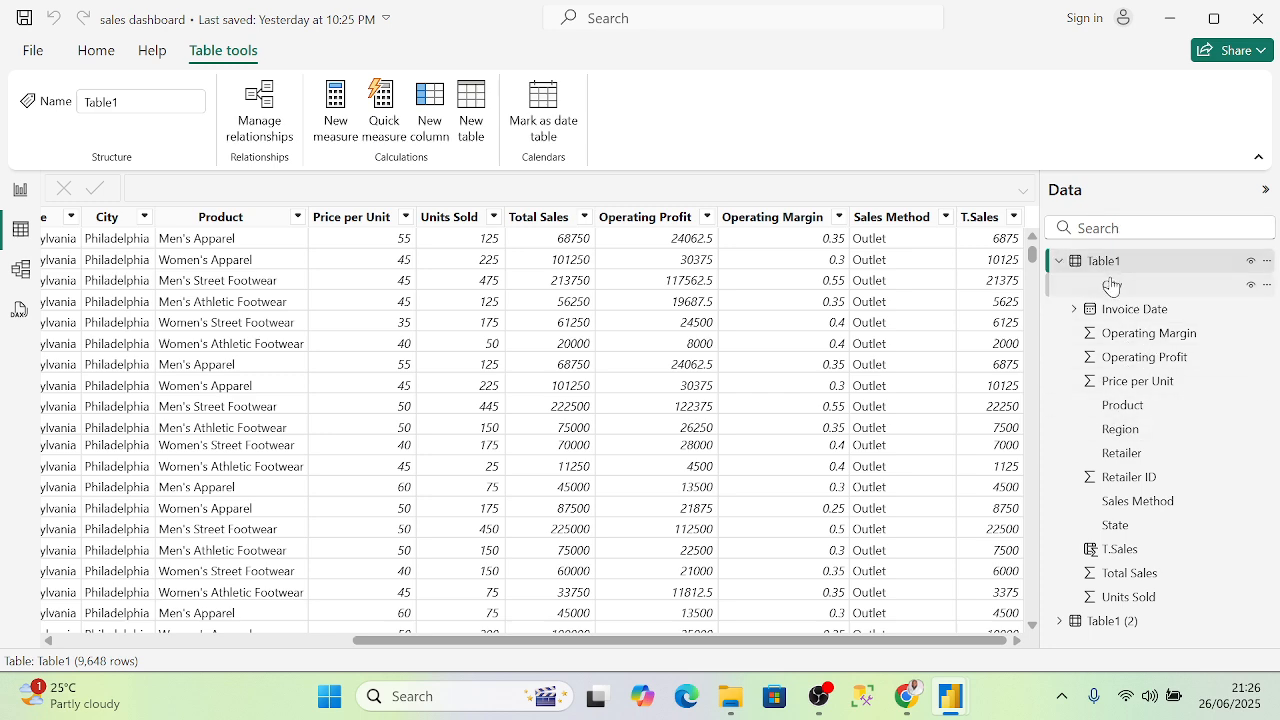
click(1140, 265)
scroll(818, 645, left, 3)
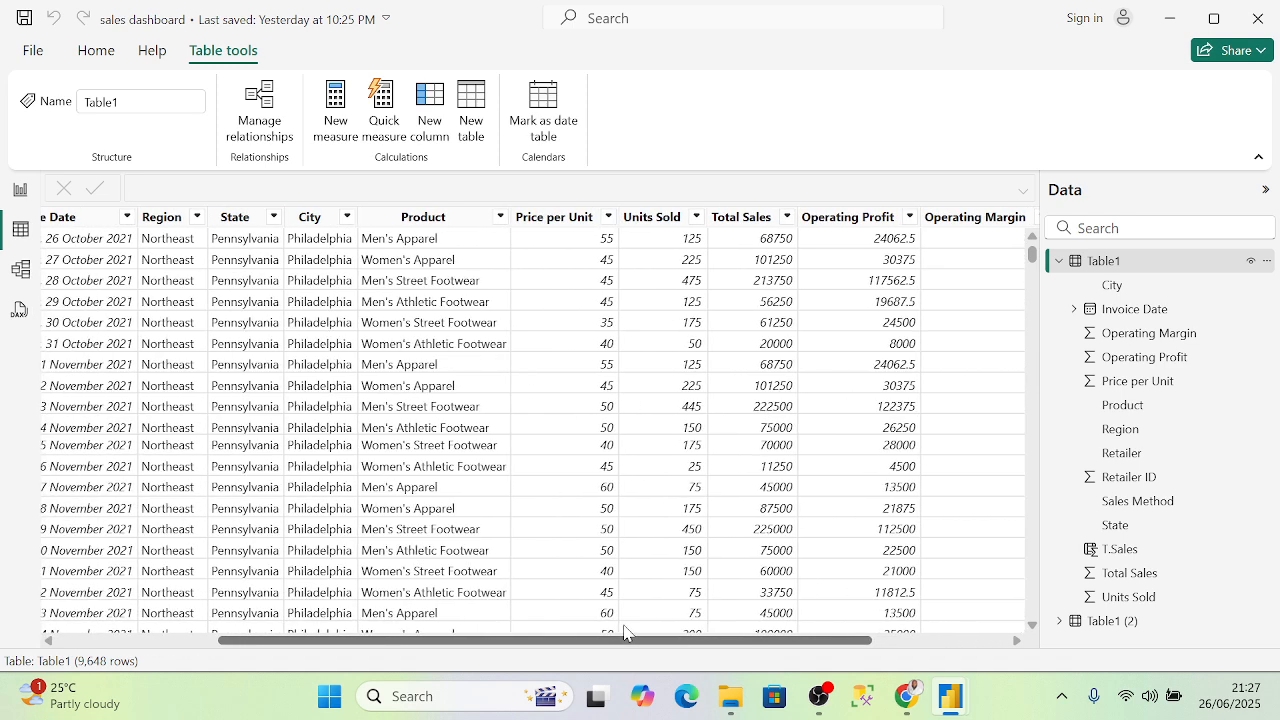
scroll(808, 636, right, 1)
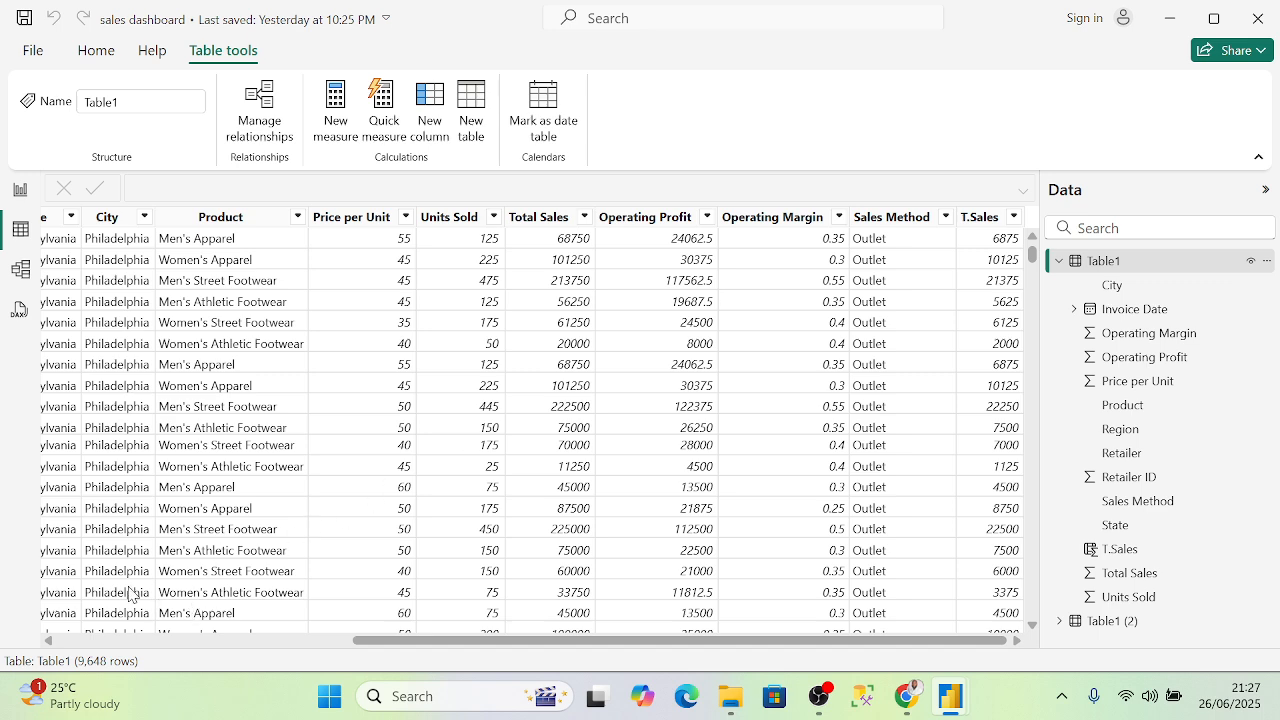
click(20, 189)
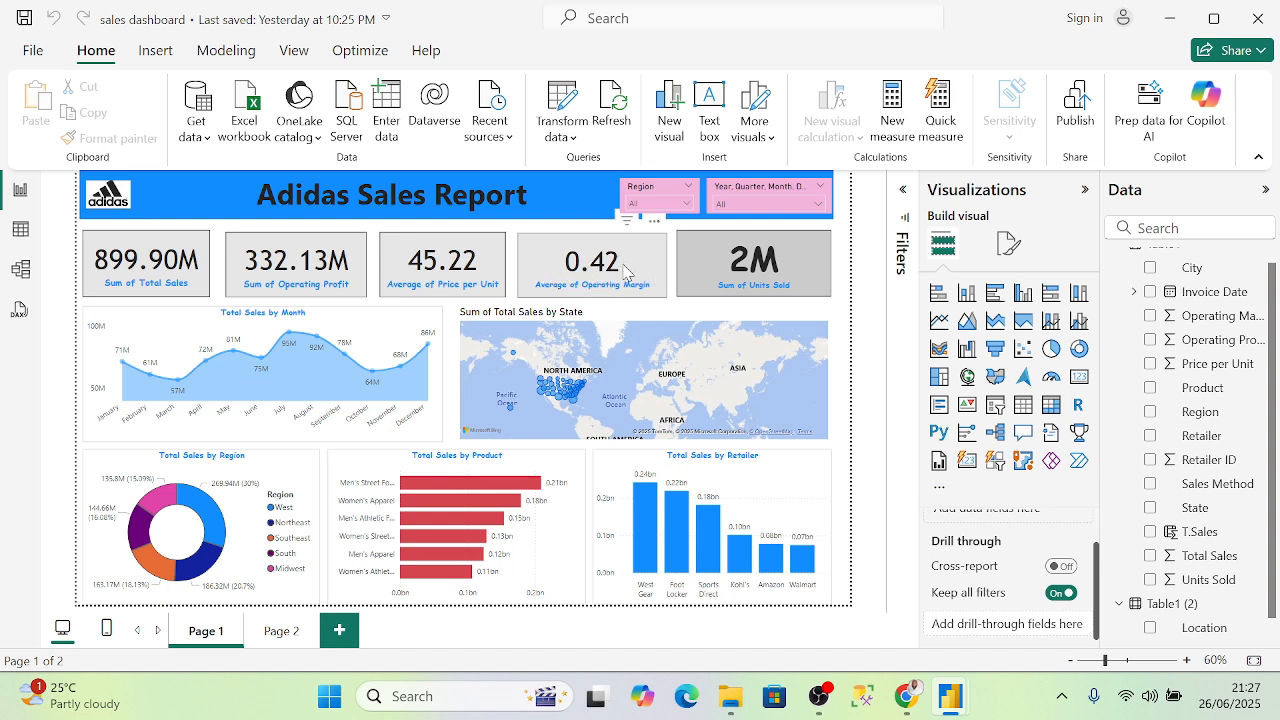
- Go back to the Table1 grid and select the Operating Margin column
click(20, 229)
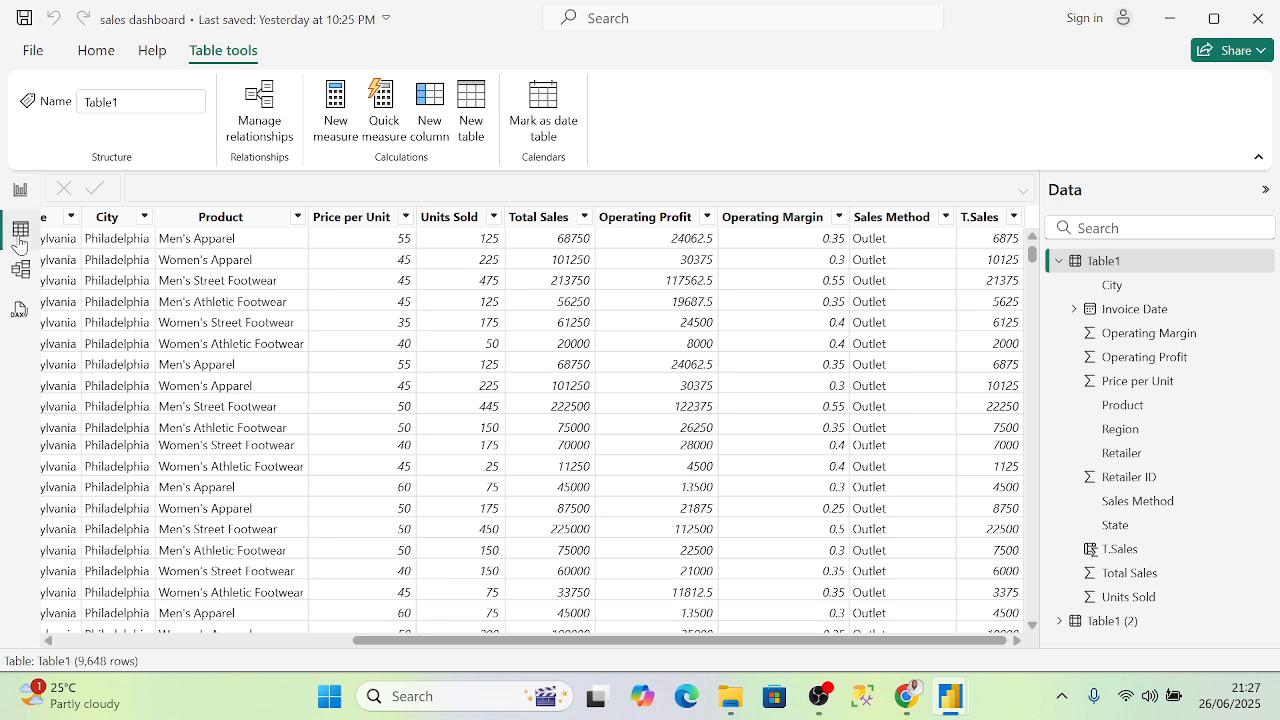
click(812, 220)
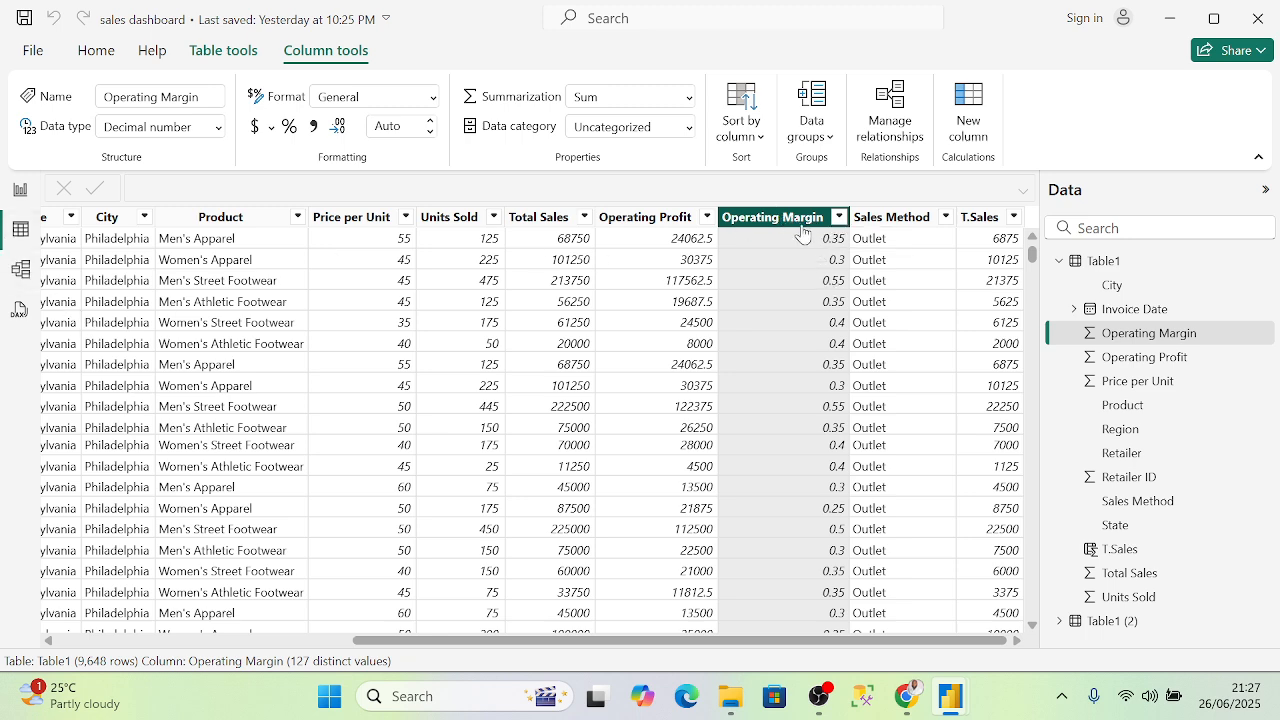
- Format Operating Margin as a percentage, and Total Sales and Operating Profit as currency
click(291, 130)
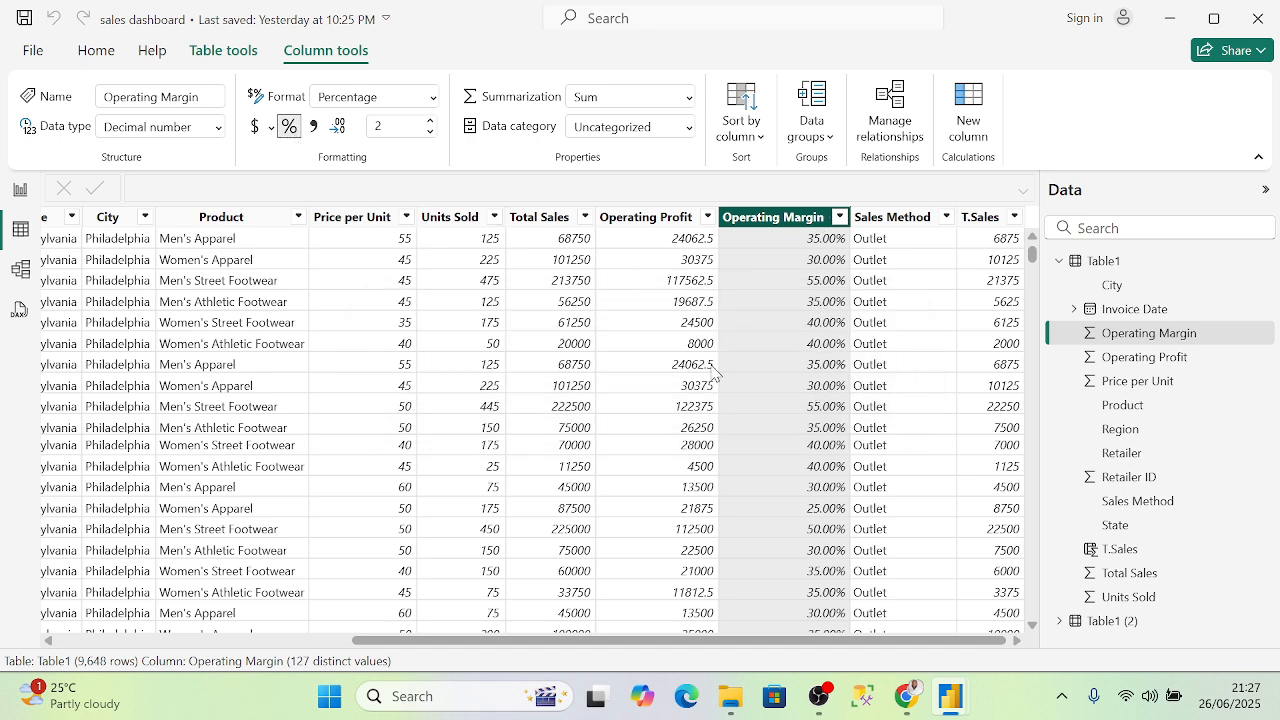
click(570, 242)
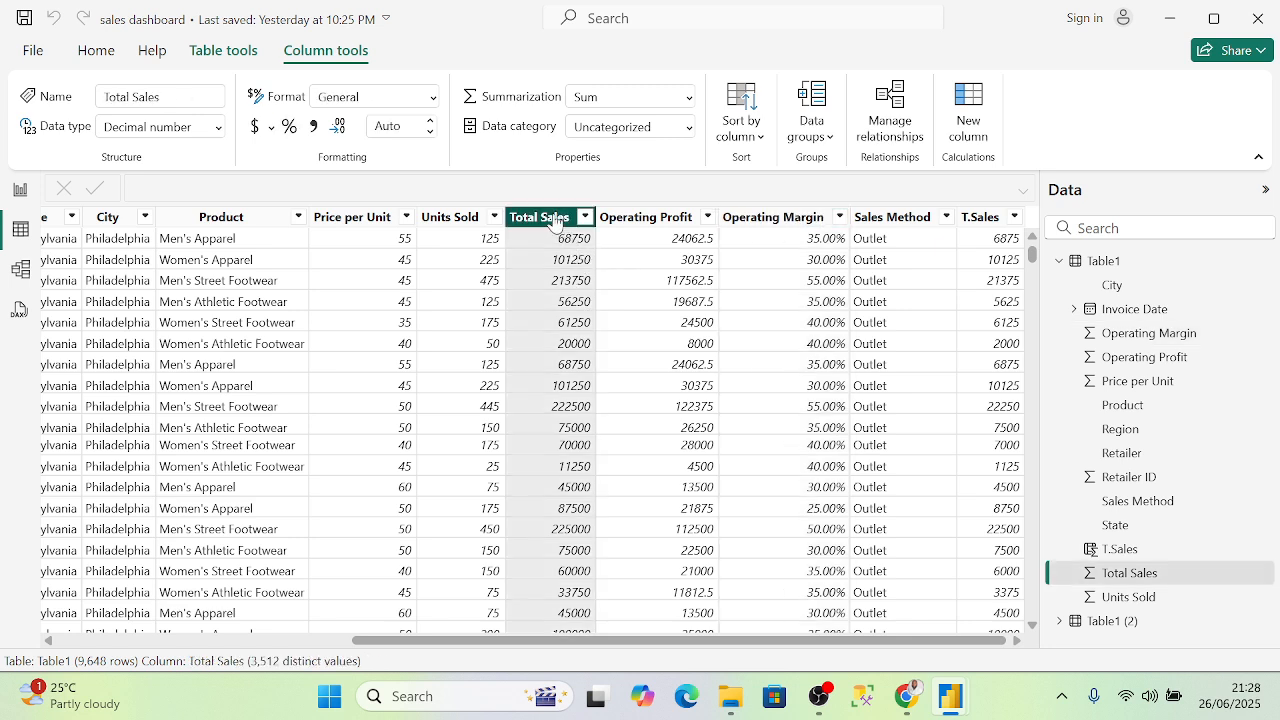
click(433, 100)
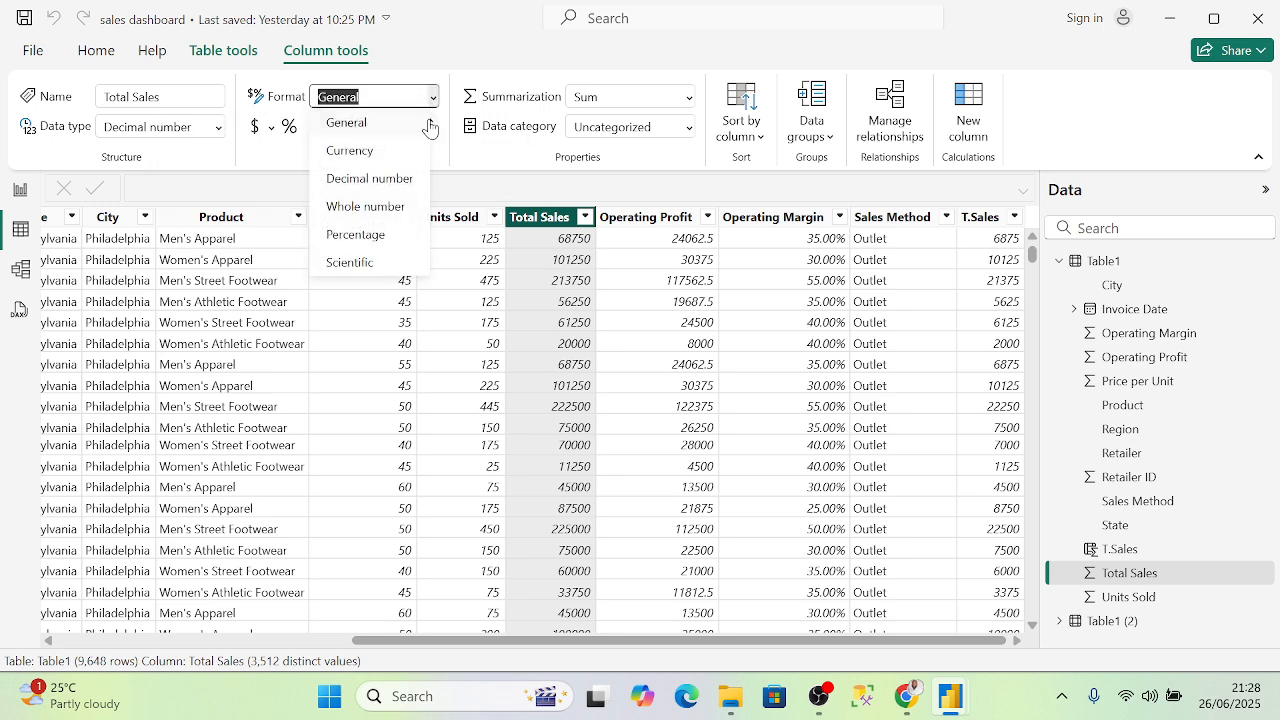
click(377, 159)
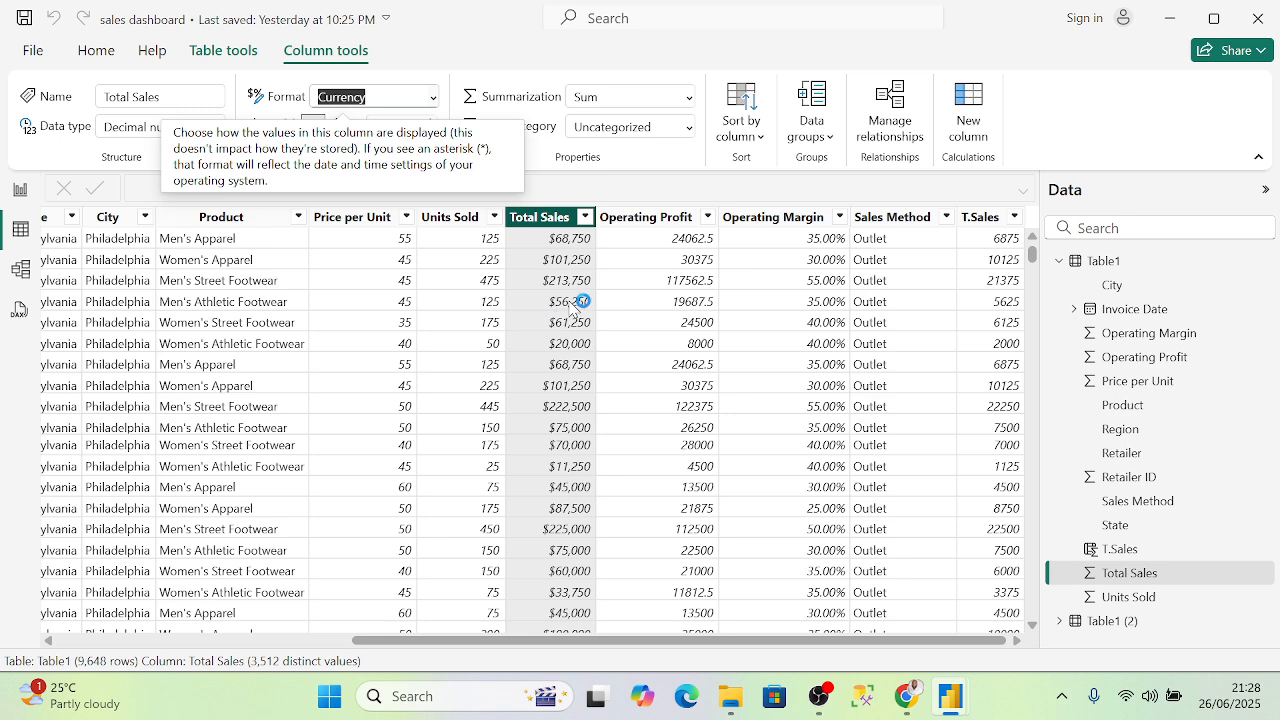
click(670, 220)
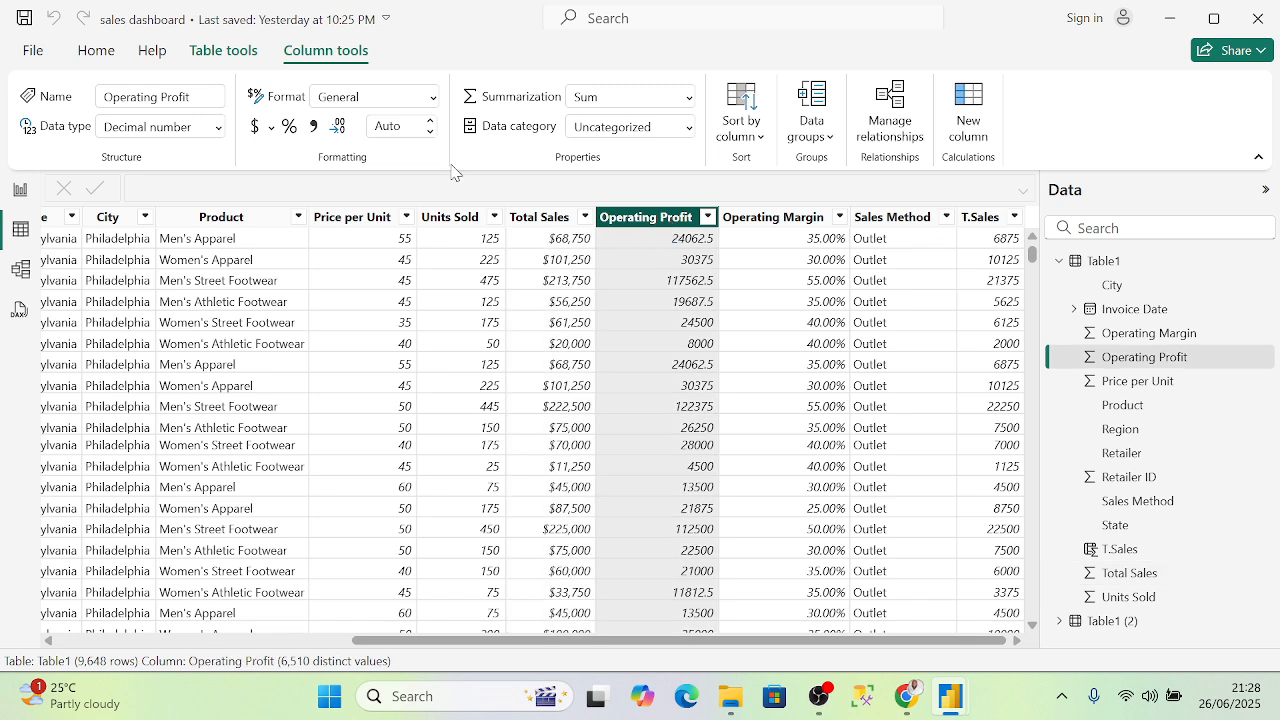
click(433, 98)
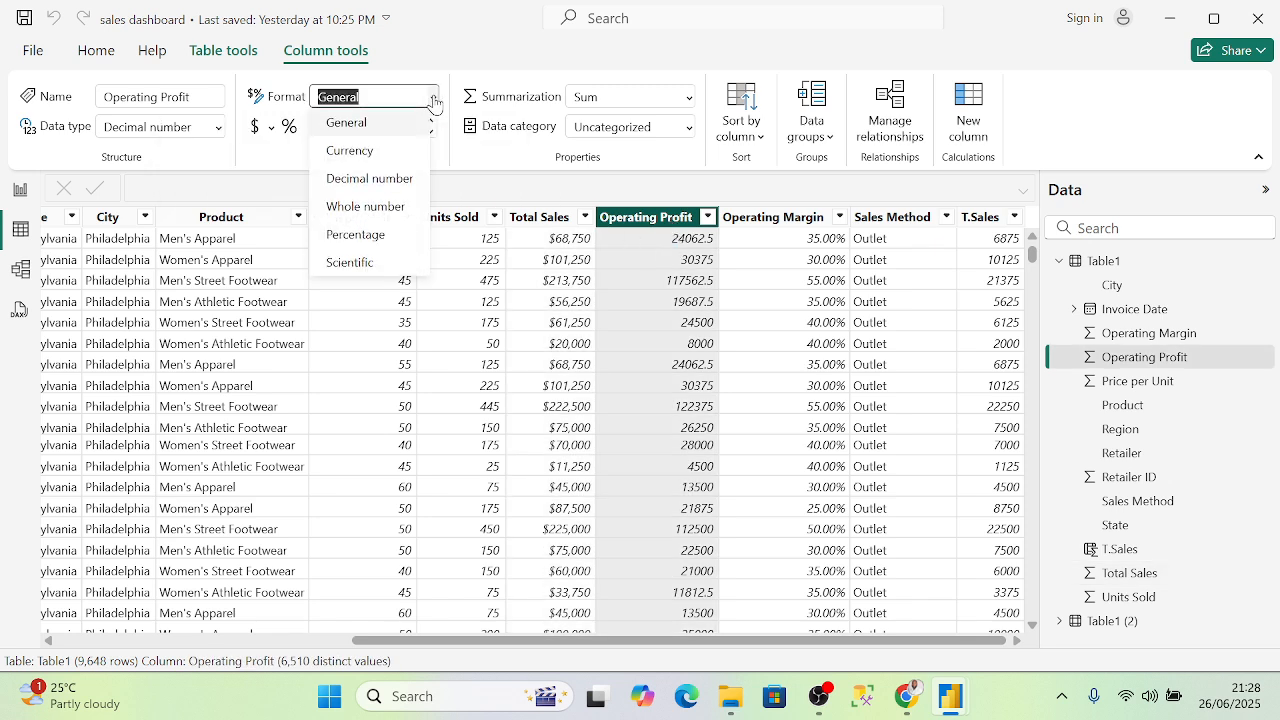
click(379, 152)
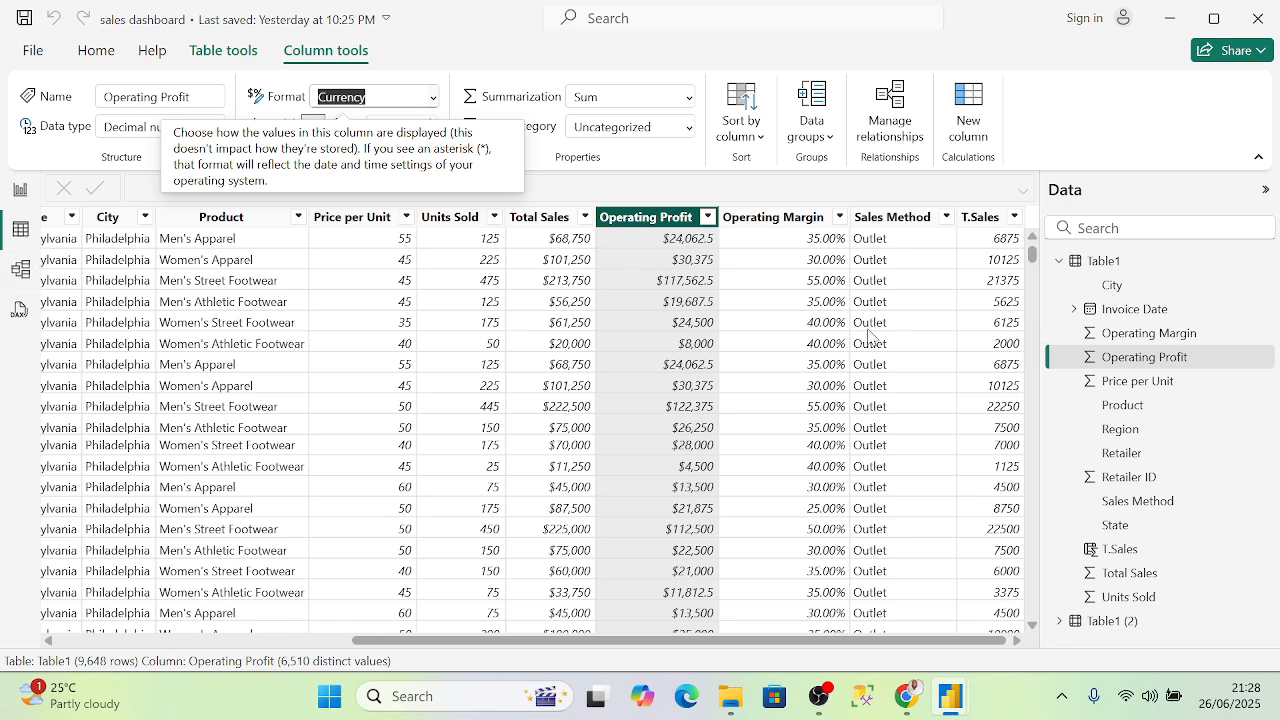
- Format T.Sales as currency, check the report cards show dollars, then return to the grid
click(985, 216)
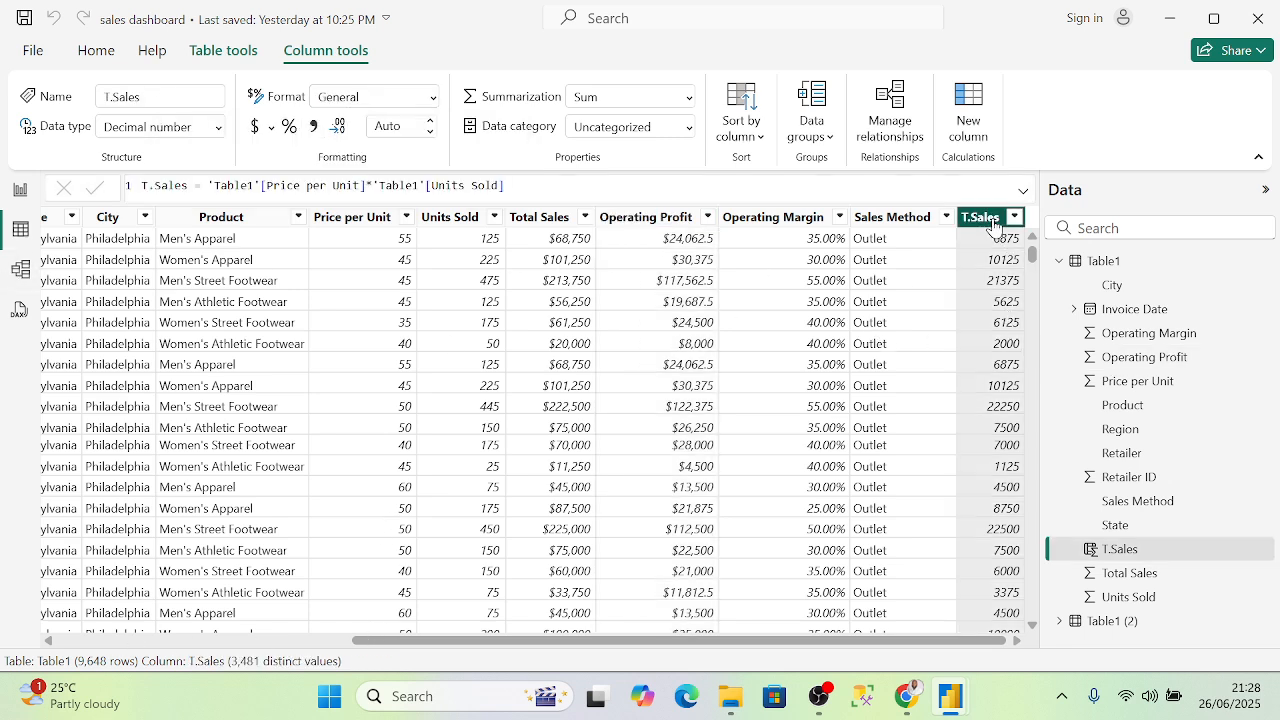
click(432, 96)
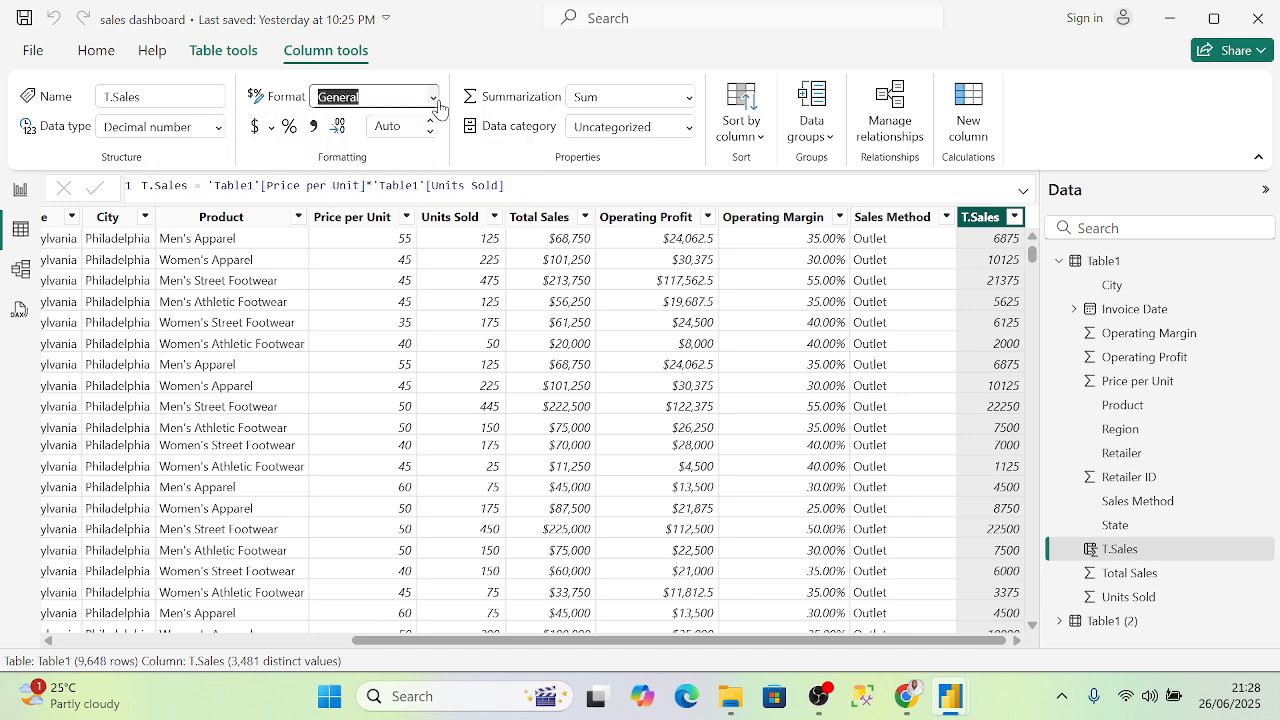
key(Escape)
key(Down)
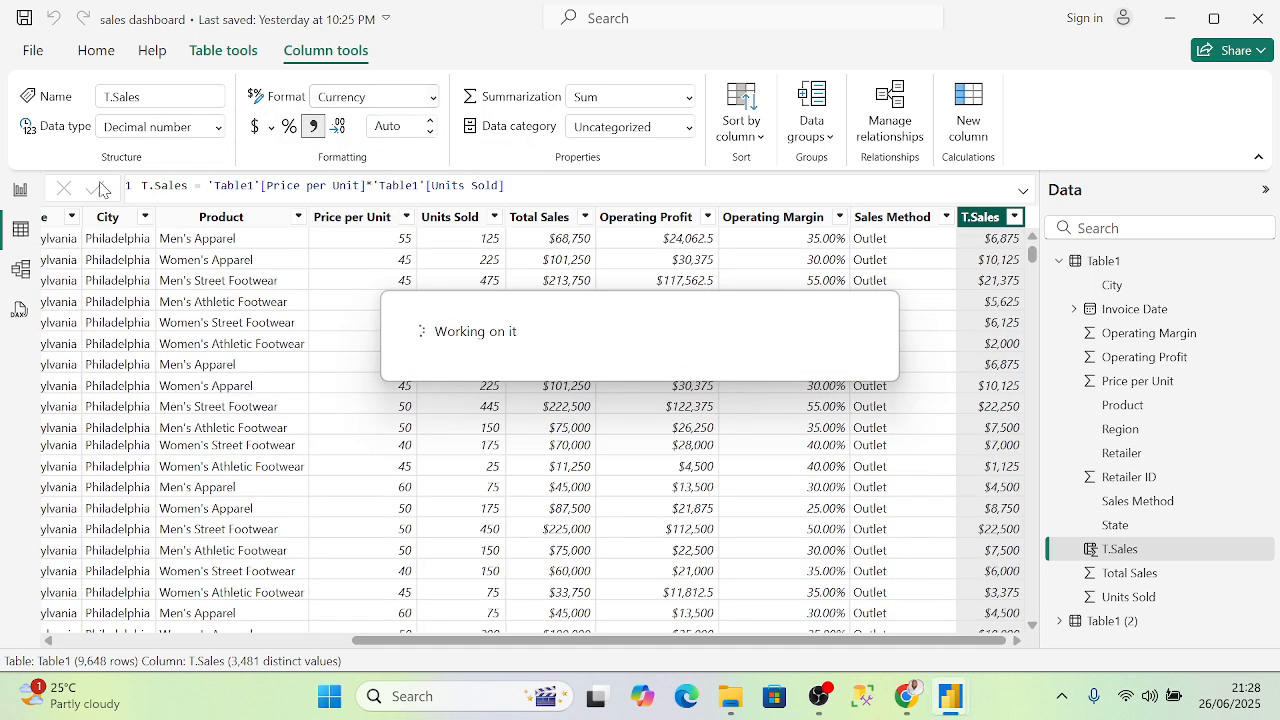
click(20, 195)
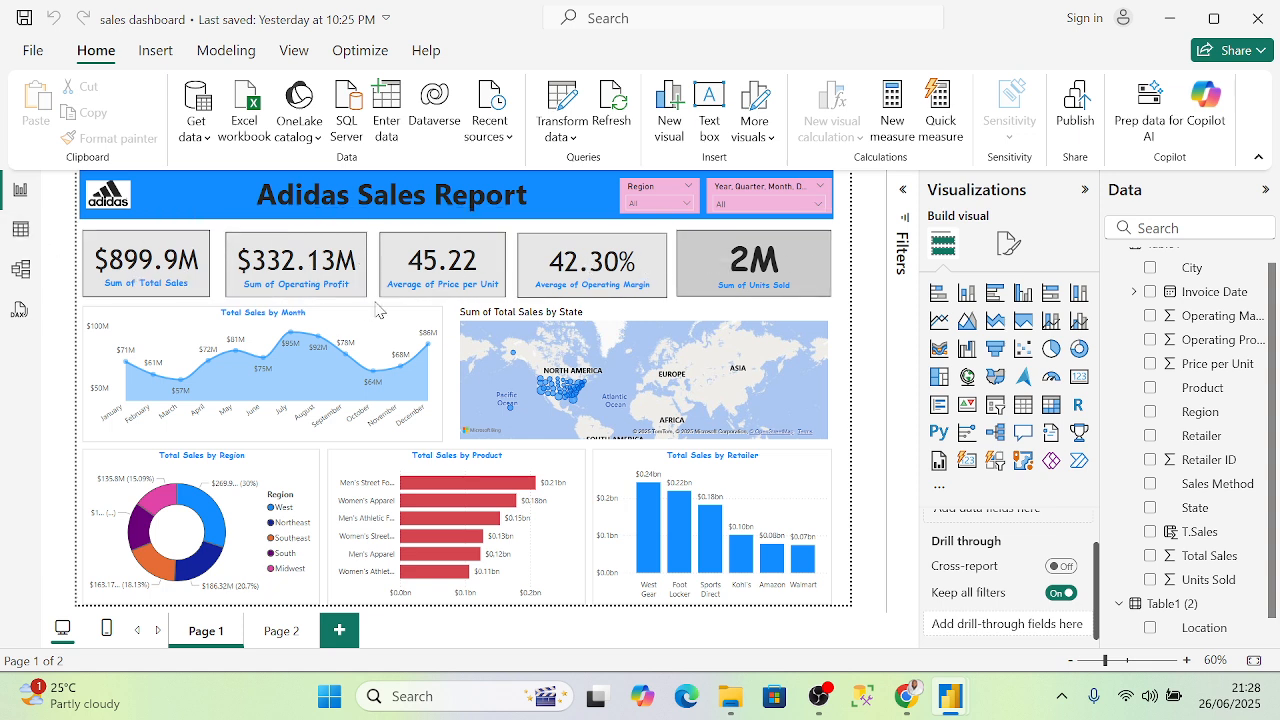
click(22, 232)
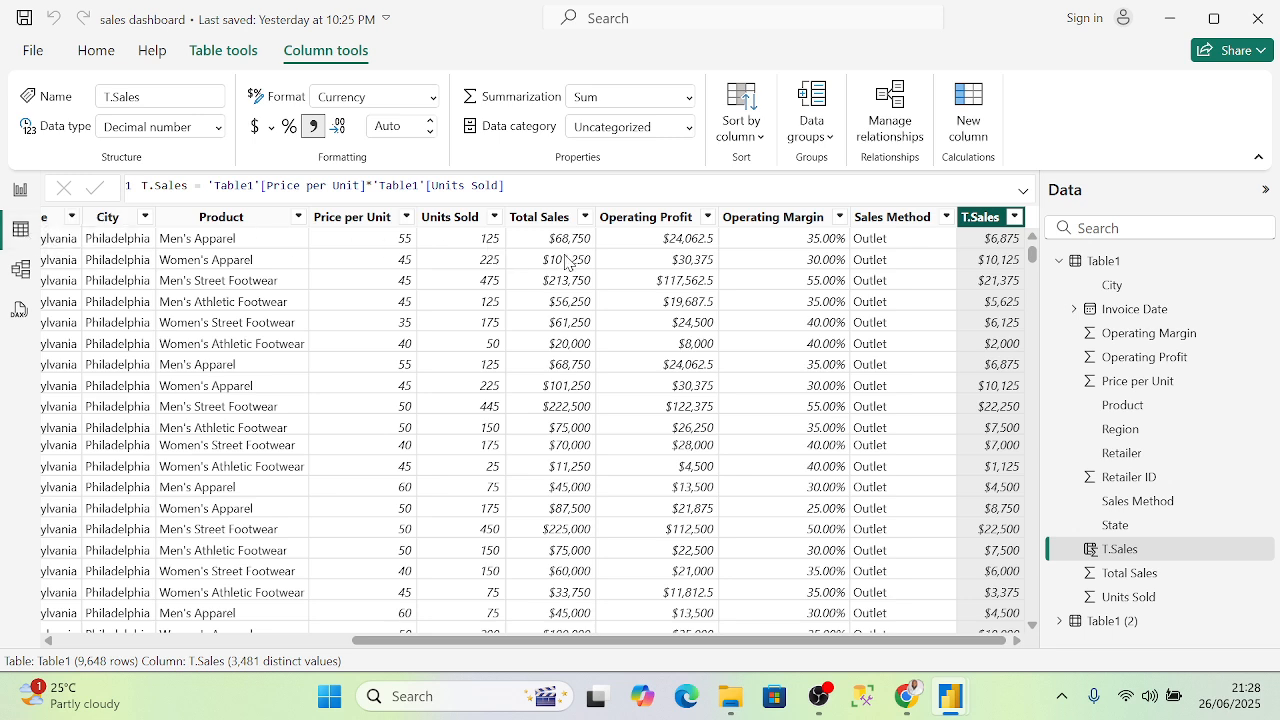
click(380, 220)
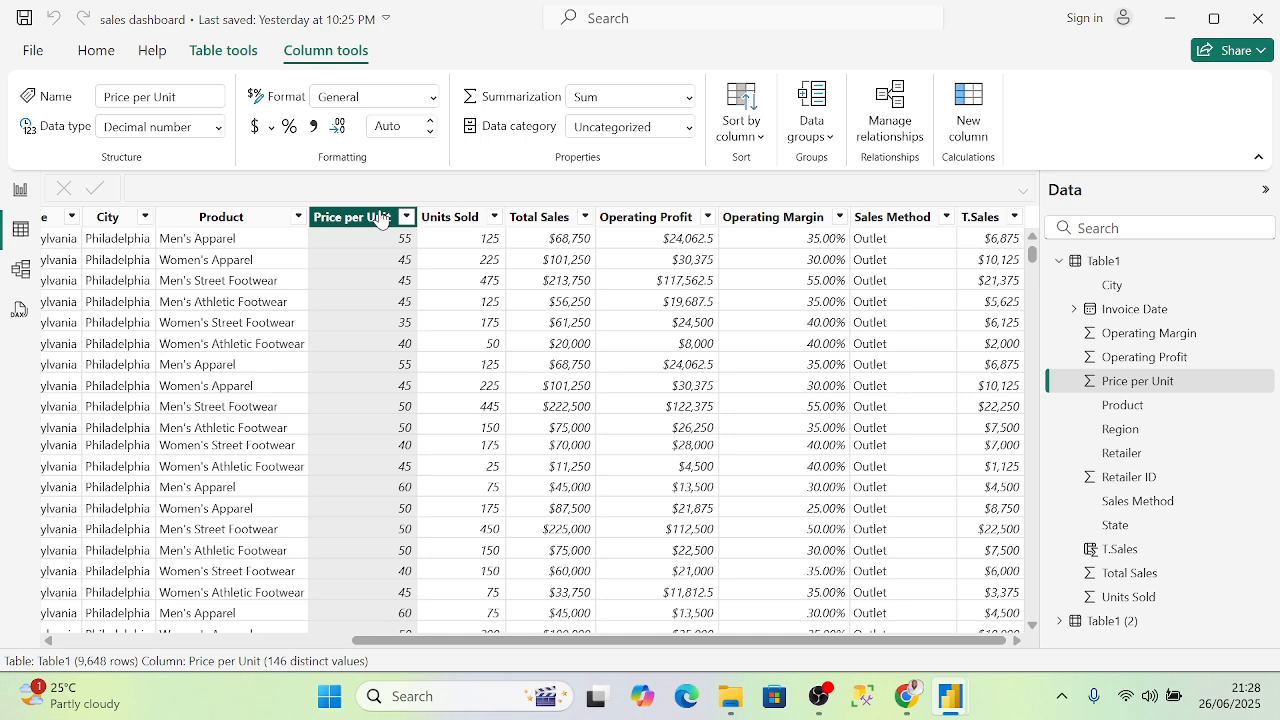
- Set Price per Unit to currency format and edit its decimal places value
click(428, 105)
key(Escape)
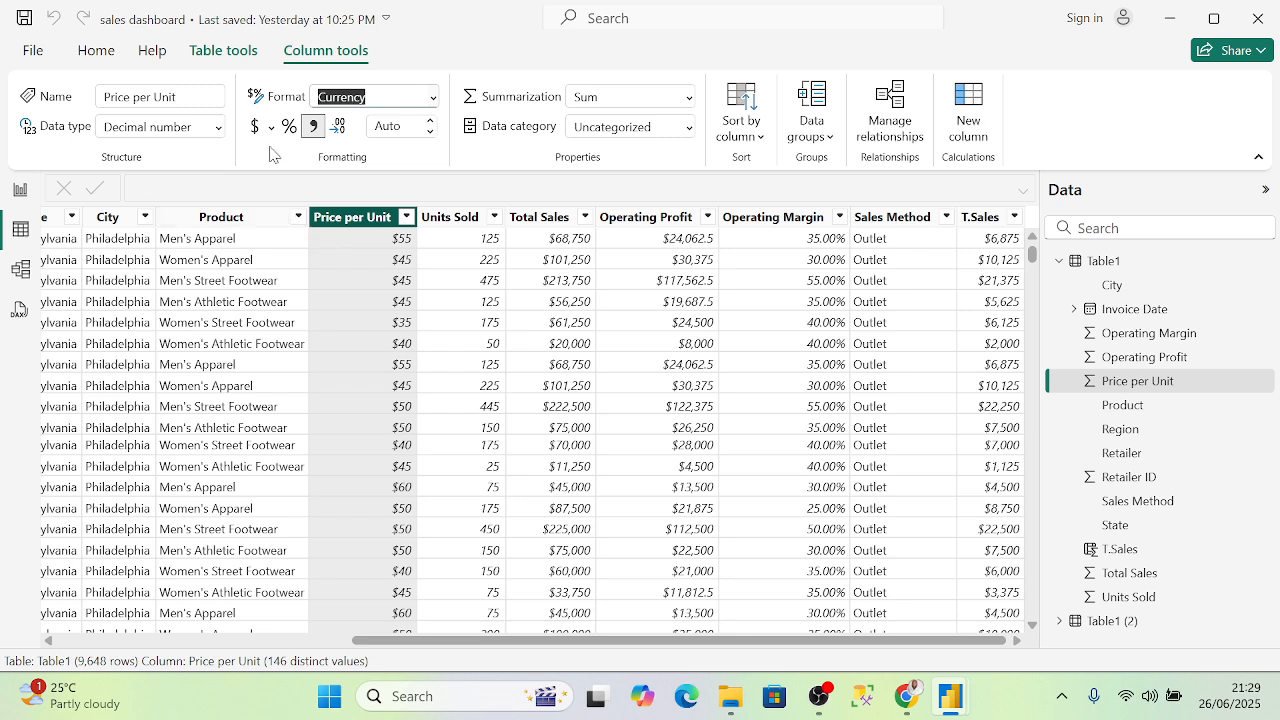
click(343, 125)
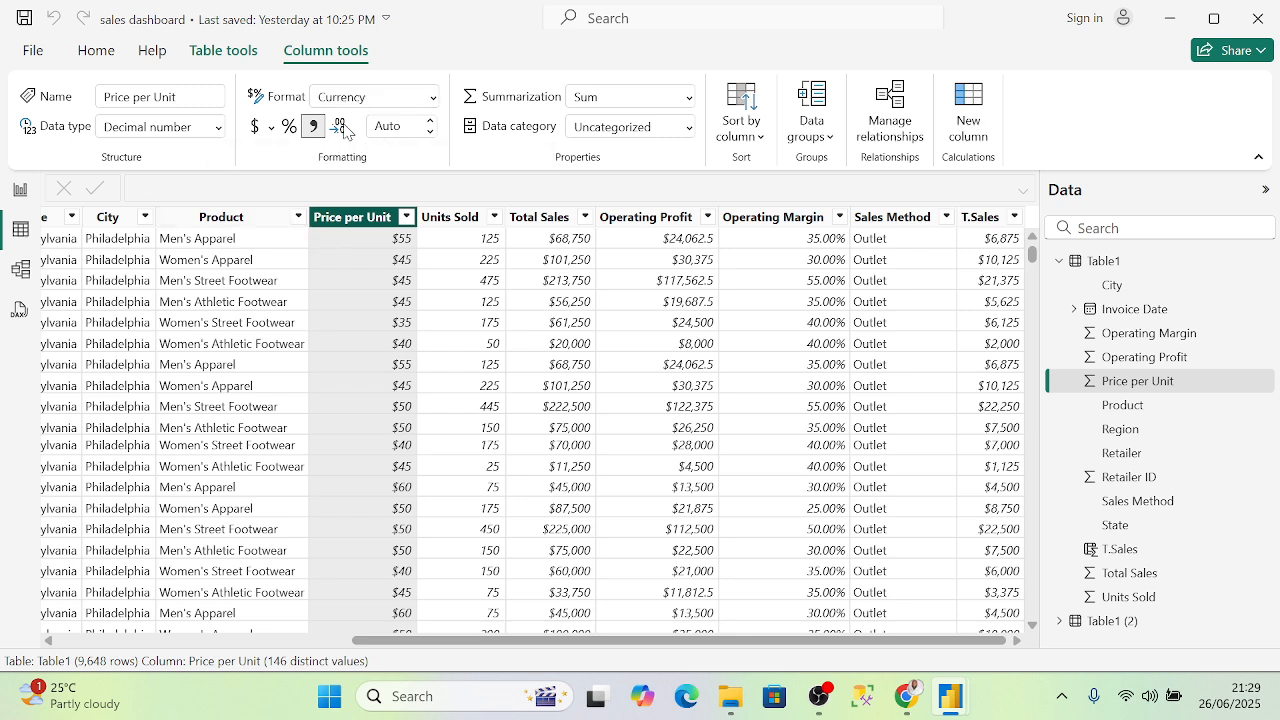
click(337, 131)
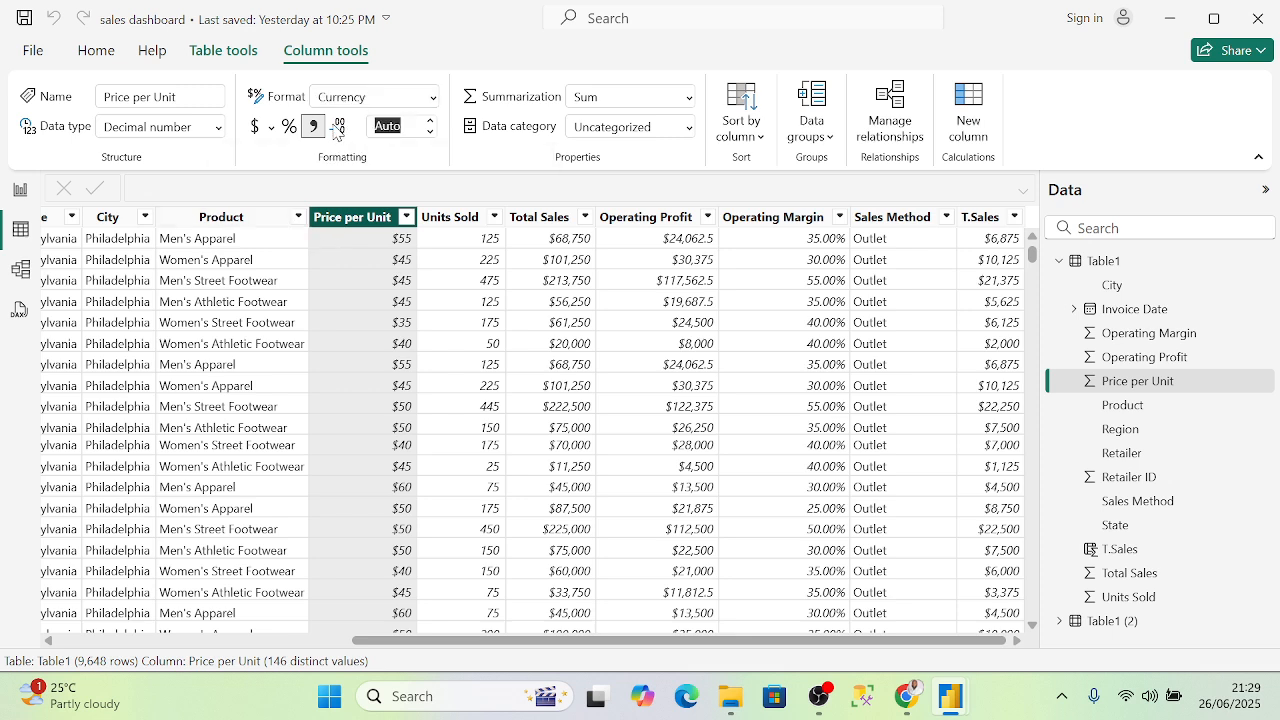
- Reduce Operating Margin to 0 decimal places (35%) and view the report's 42% margin card
click(815, 222)
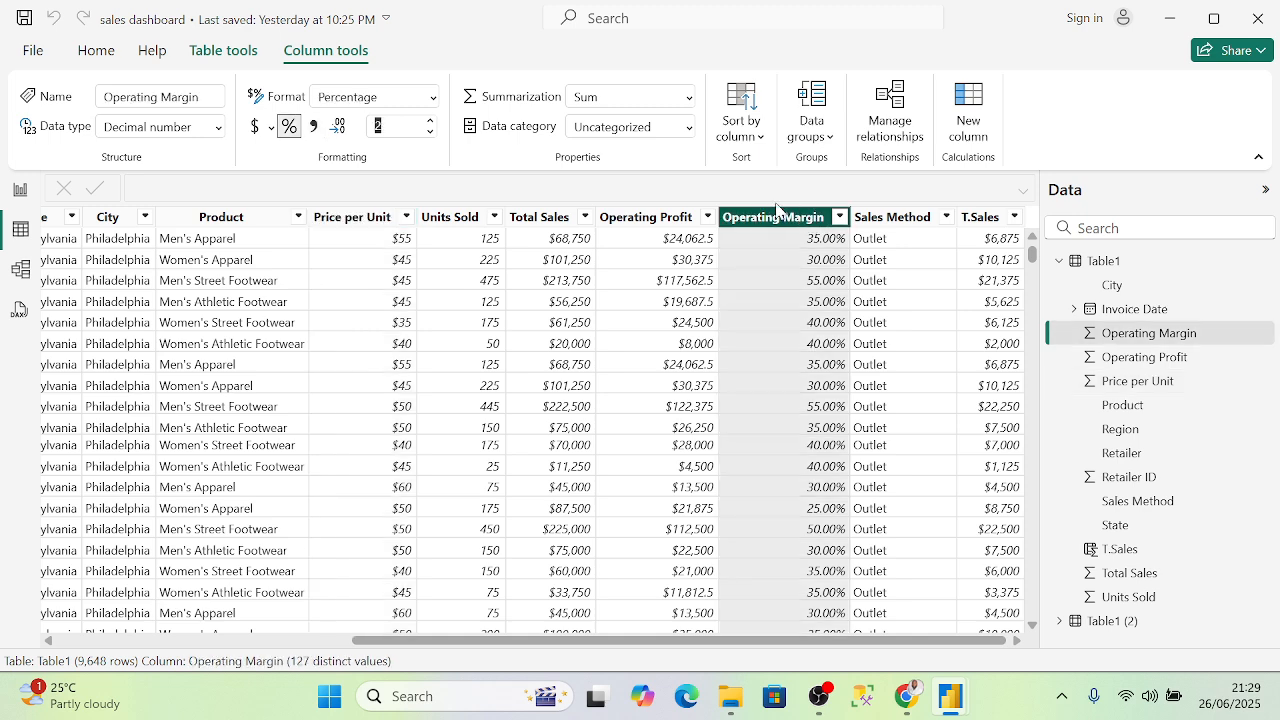
click(429, 121)
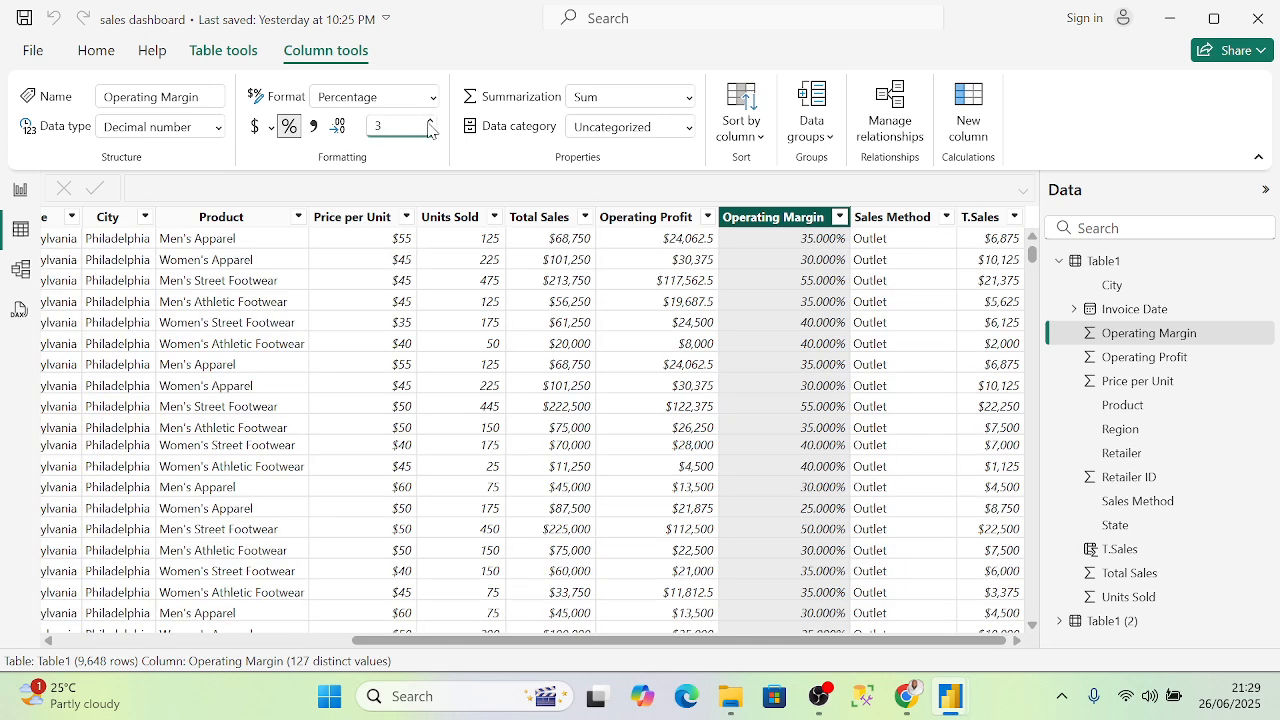
click(430, 133)
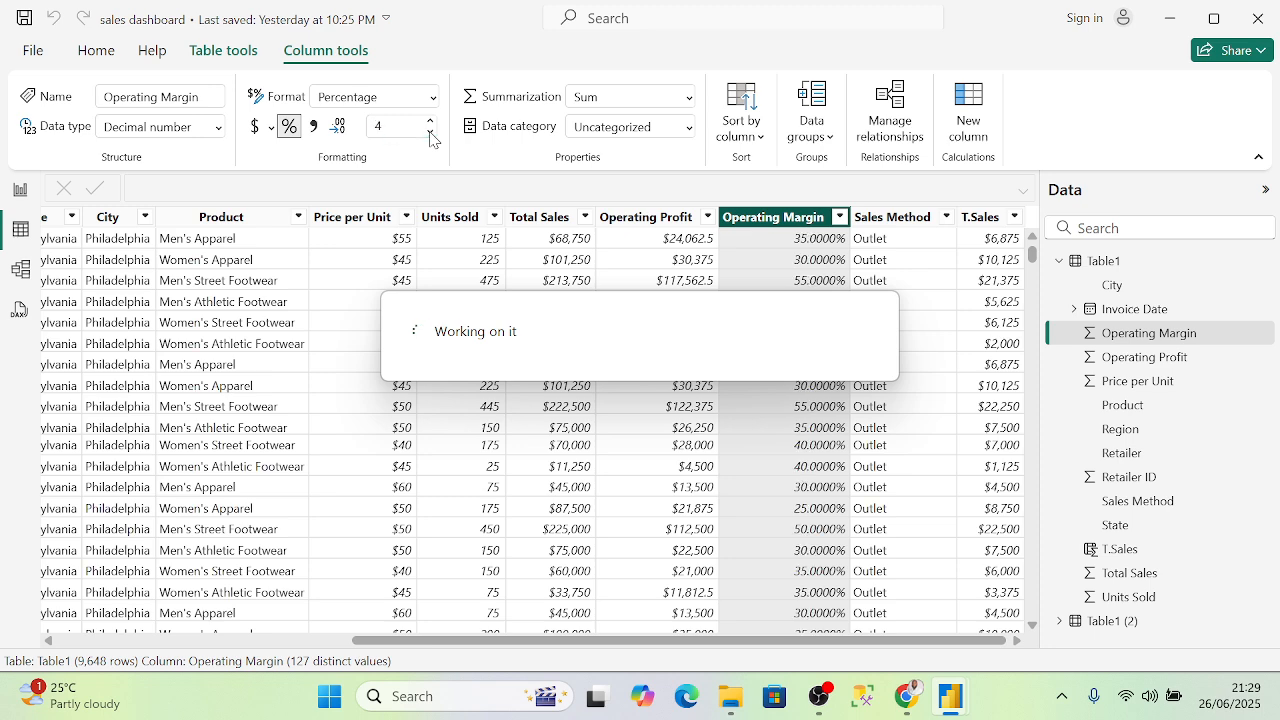
click(431, 133)
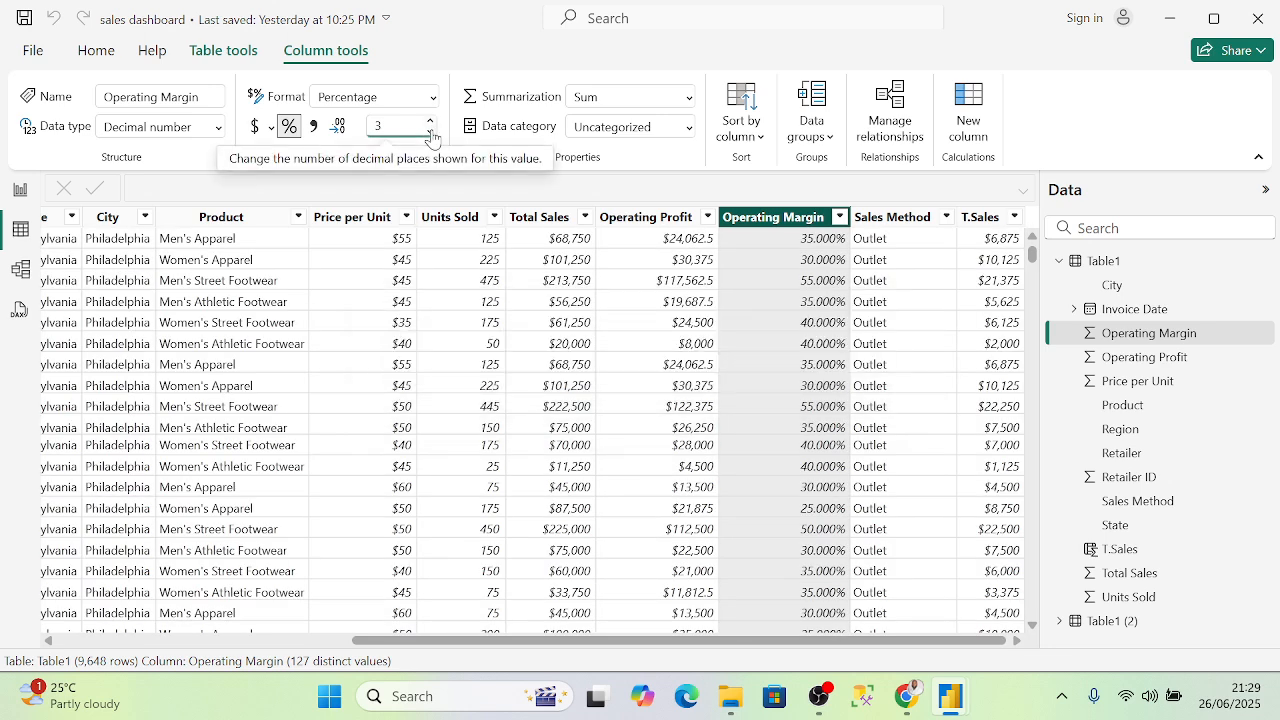
click(431, 134)
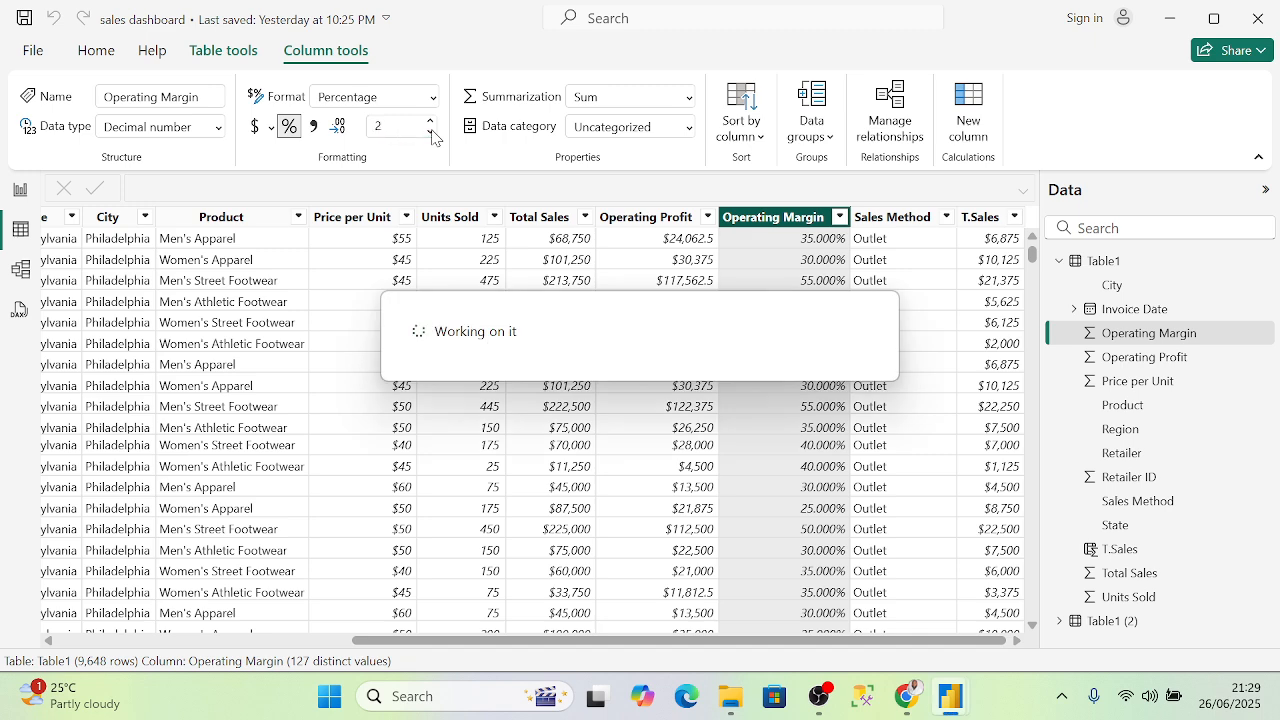
click(431, 131)
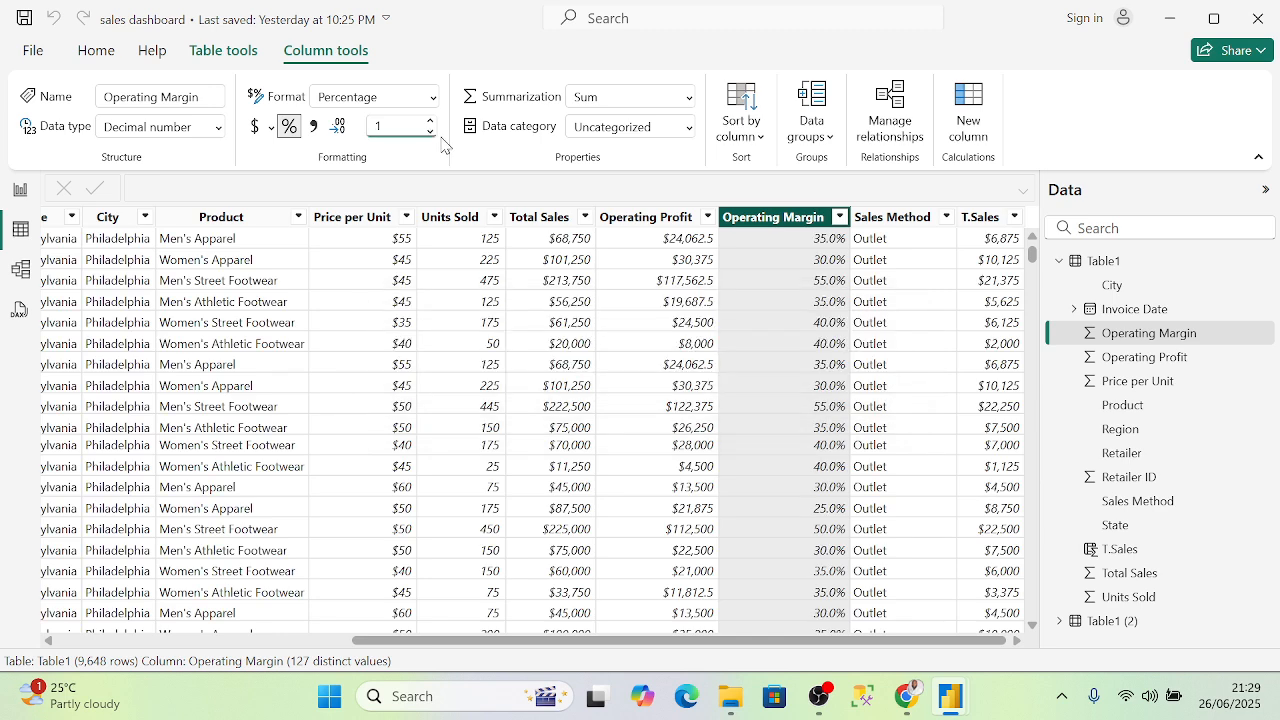
click(431, 134)
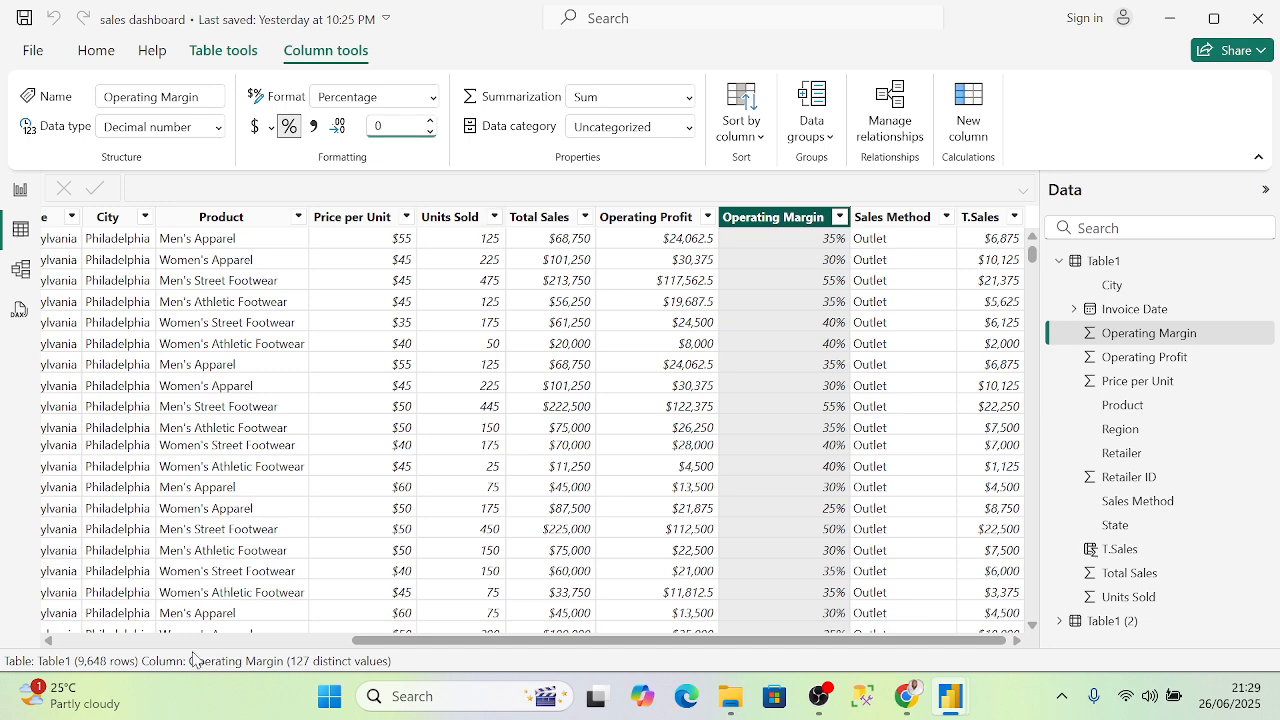
click(20, 190)
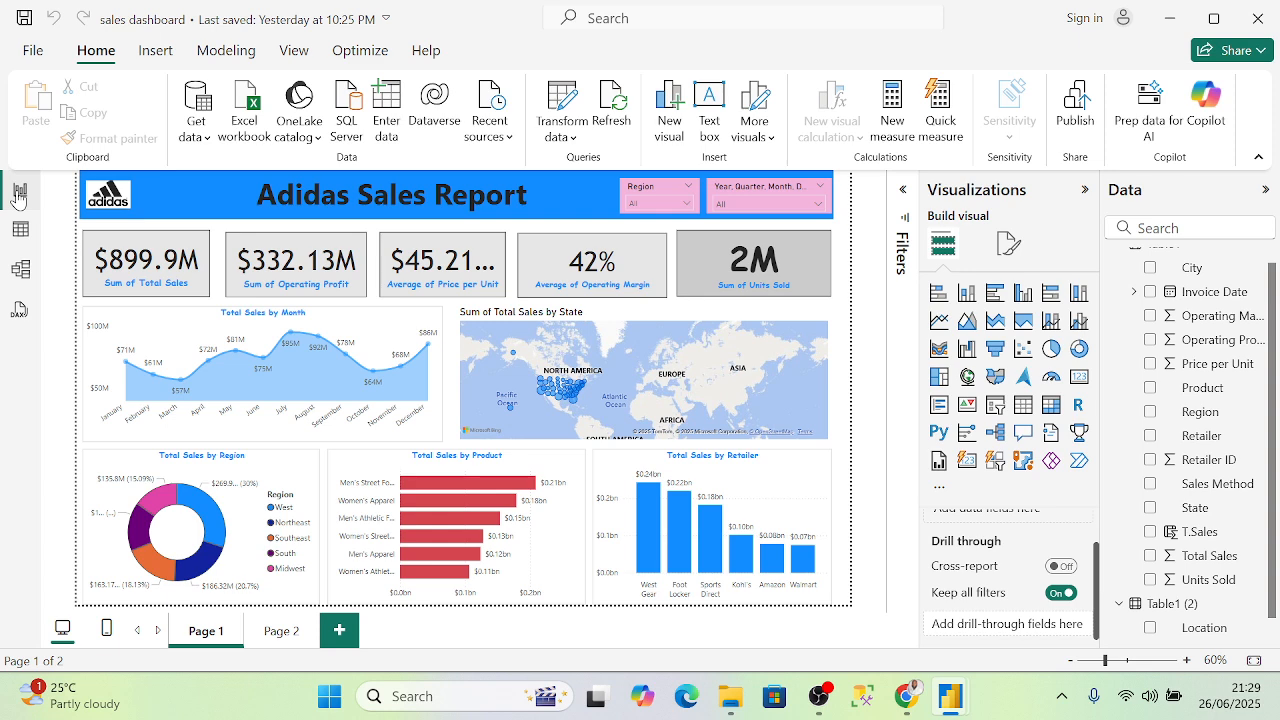
- Set Price per Unit to 0 decimal places and confirm the report's price card reads $45
click(20, 229)
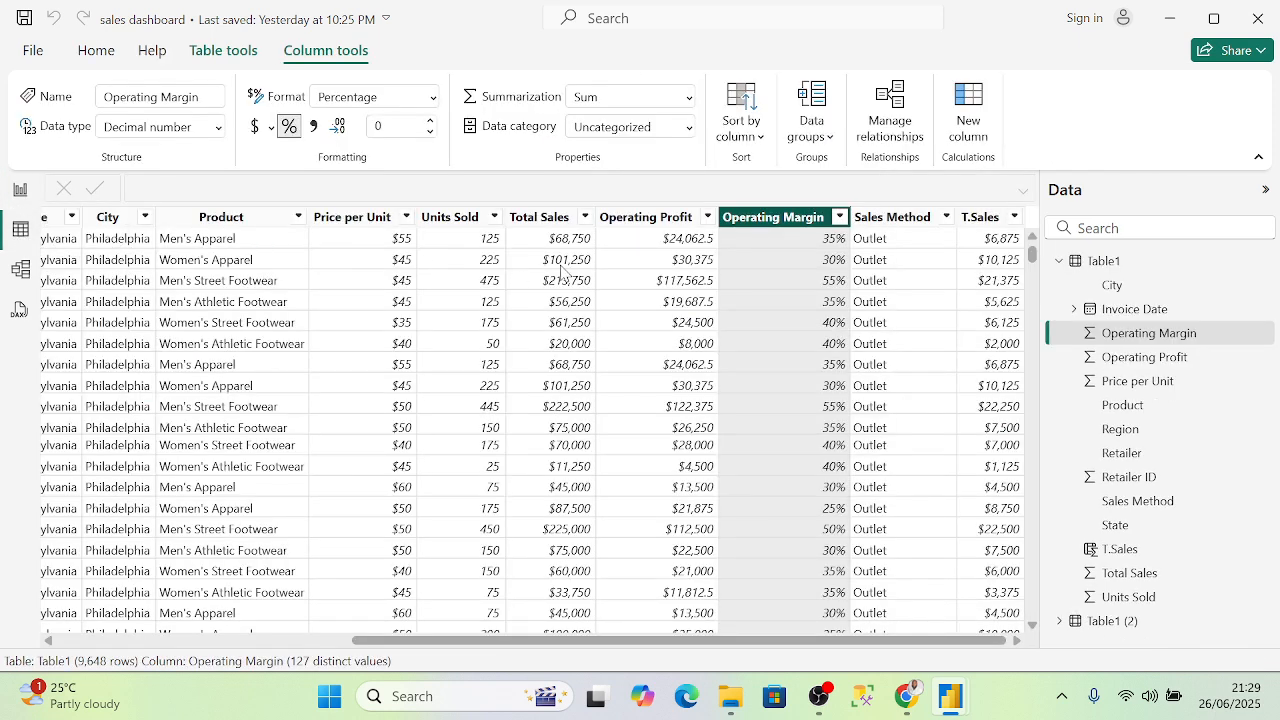
click(392, 218)
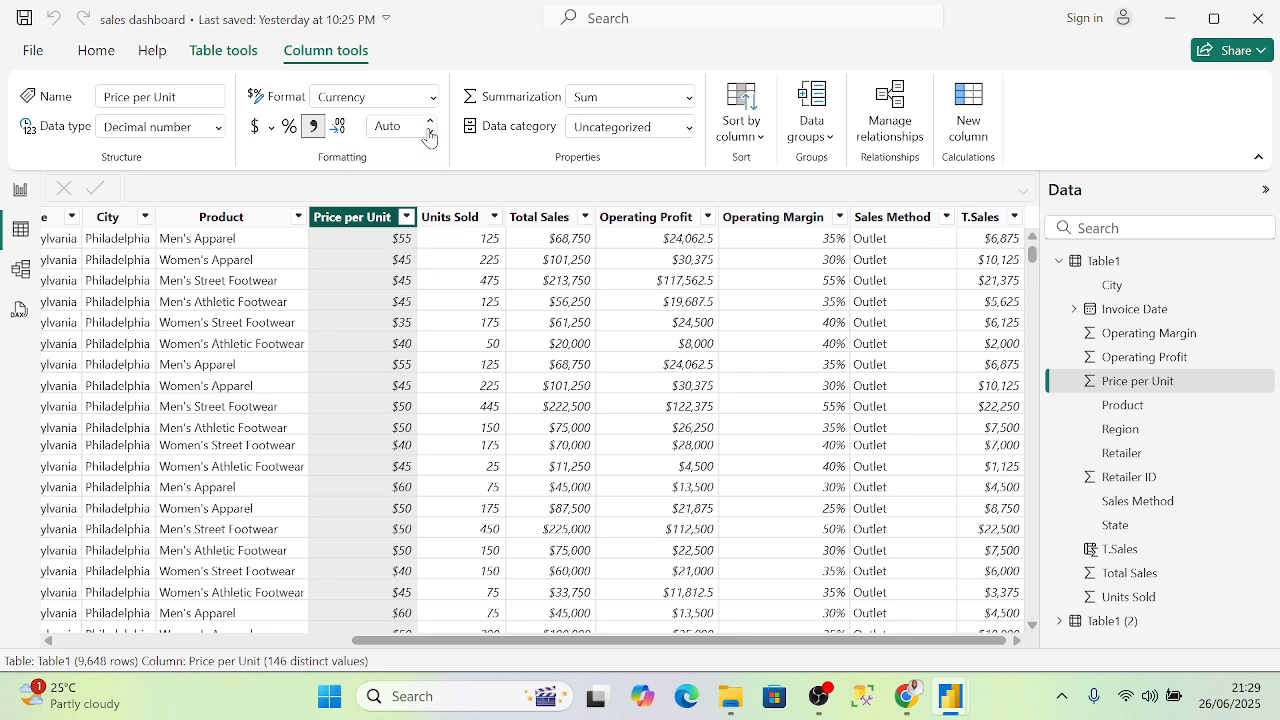
click(341, 132)
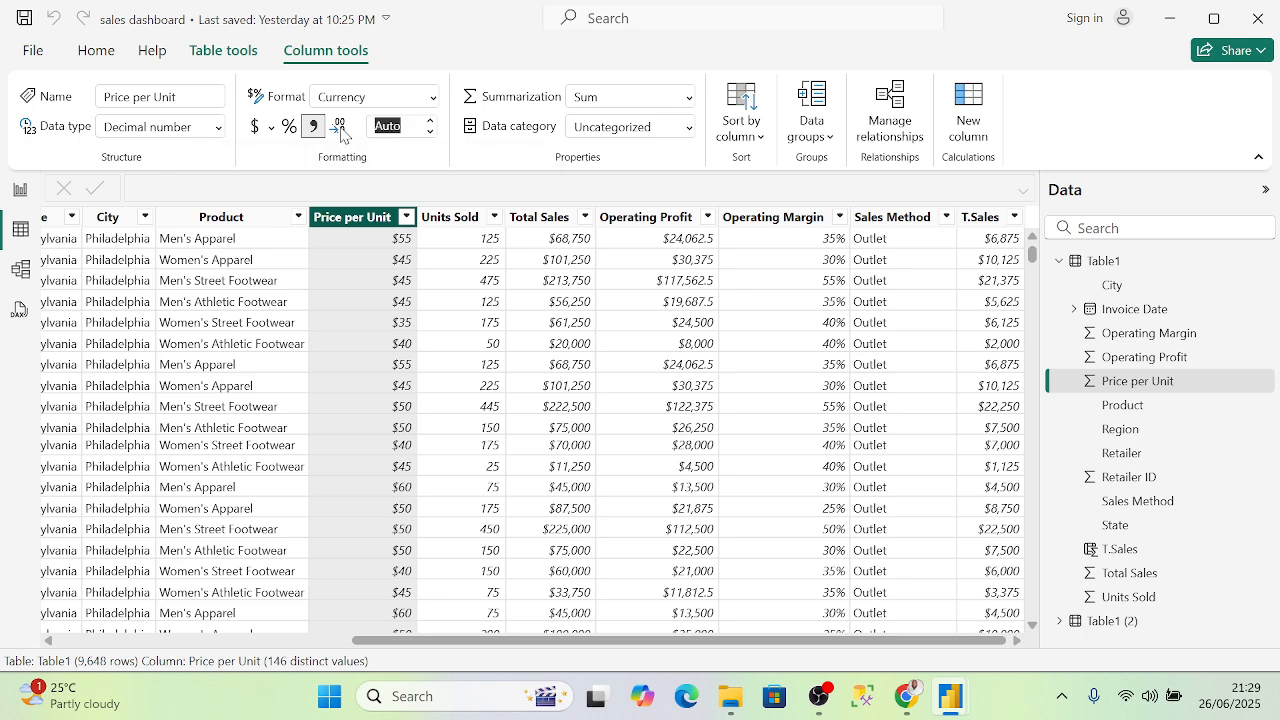
click(430, 123)
click(430, 134)
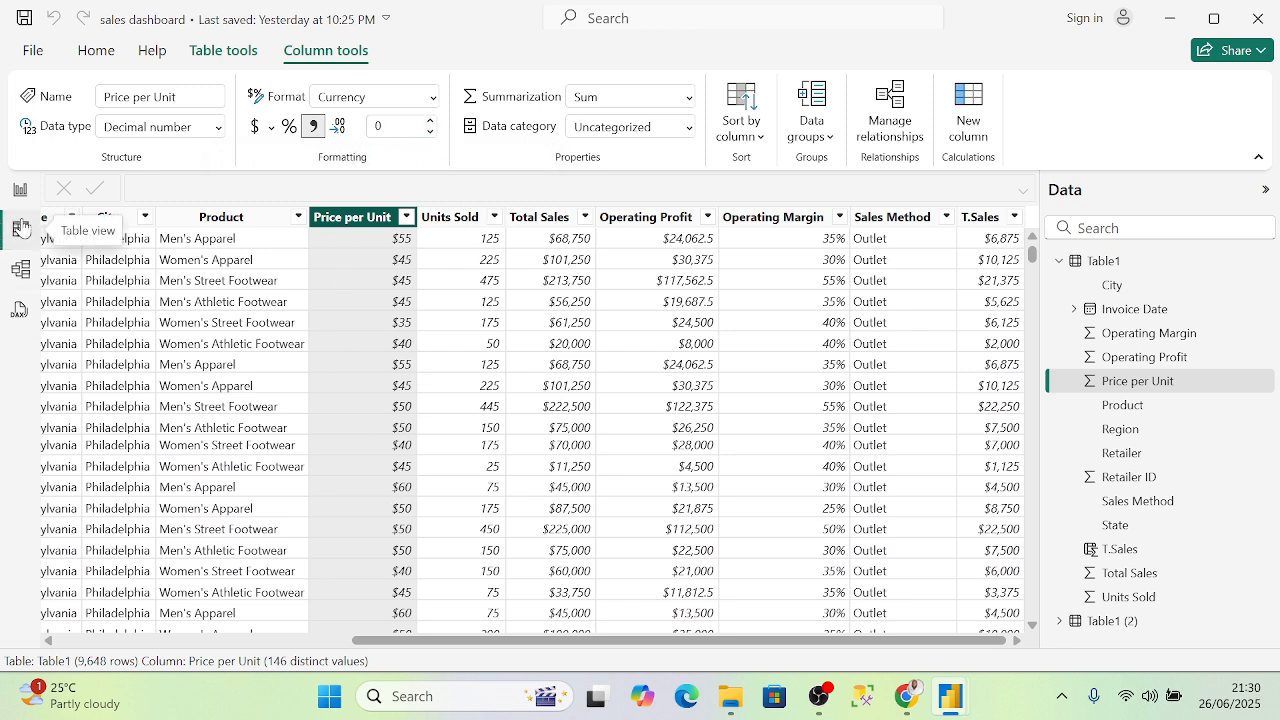
click(20, 189)
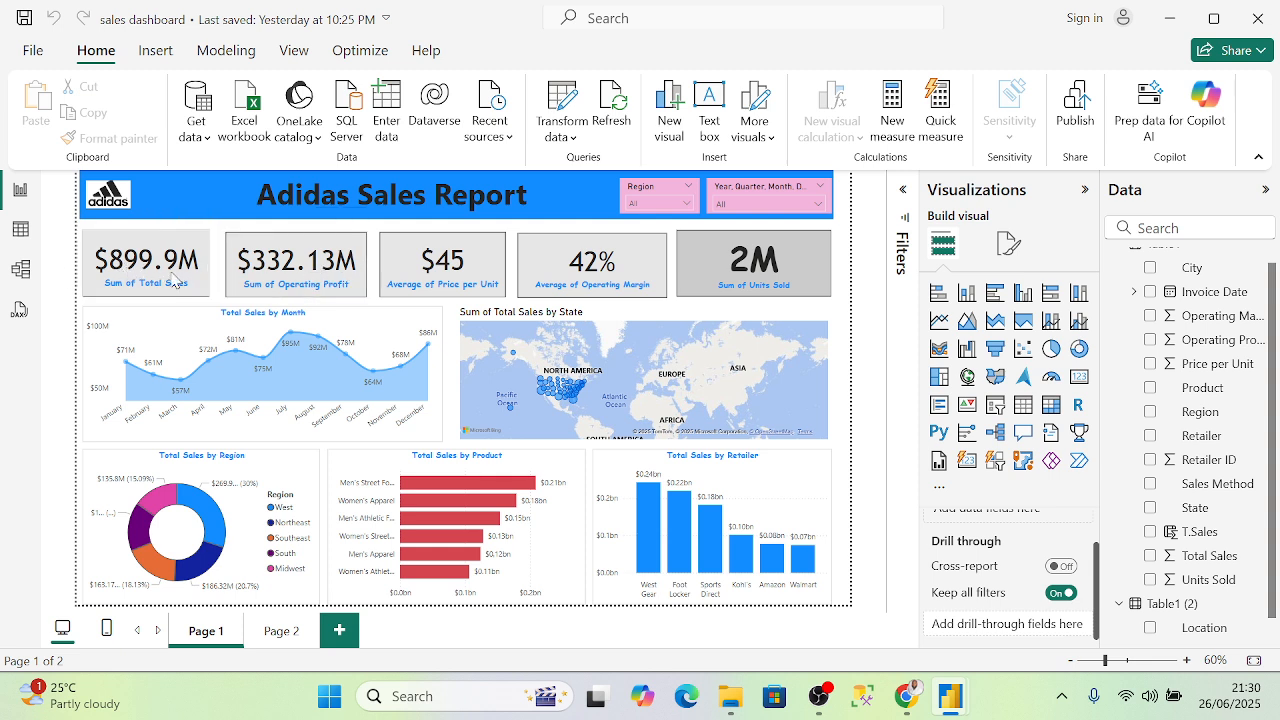
click(20, 229)
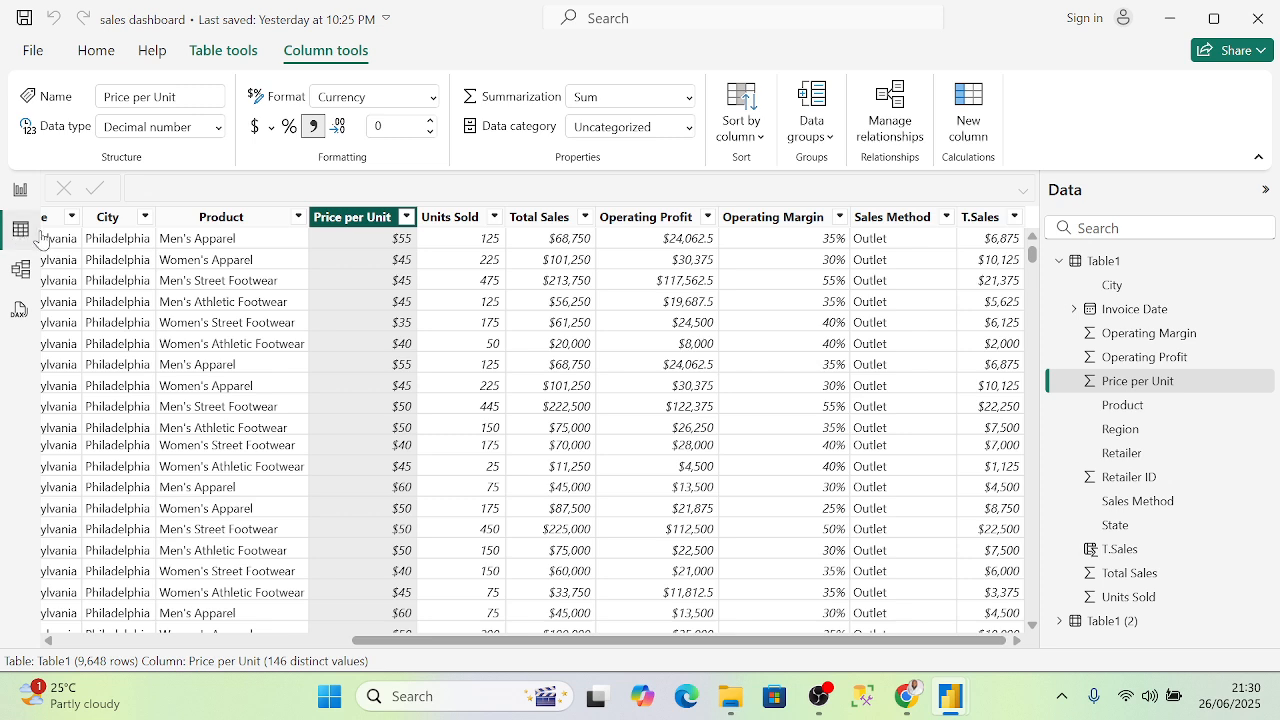
click(466, 218)
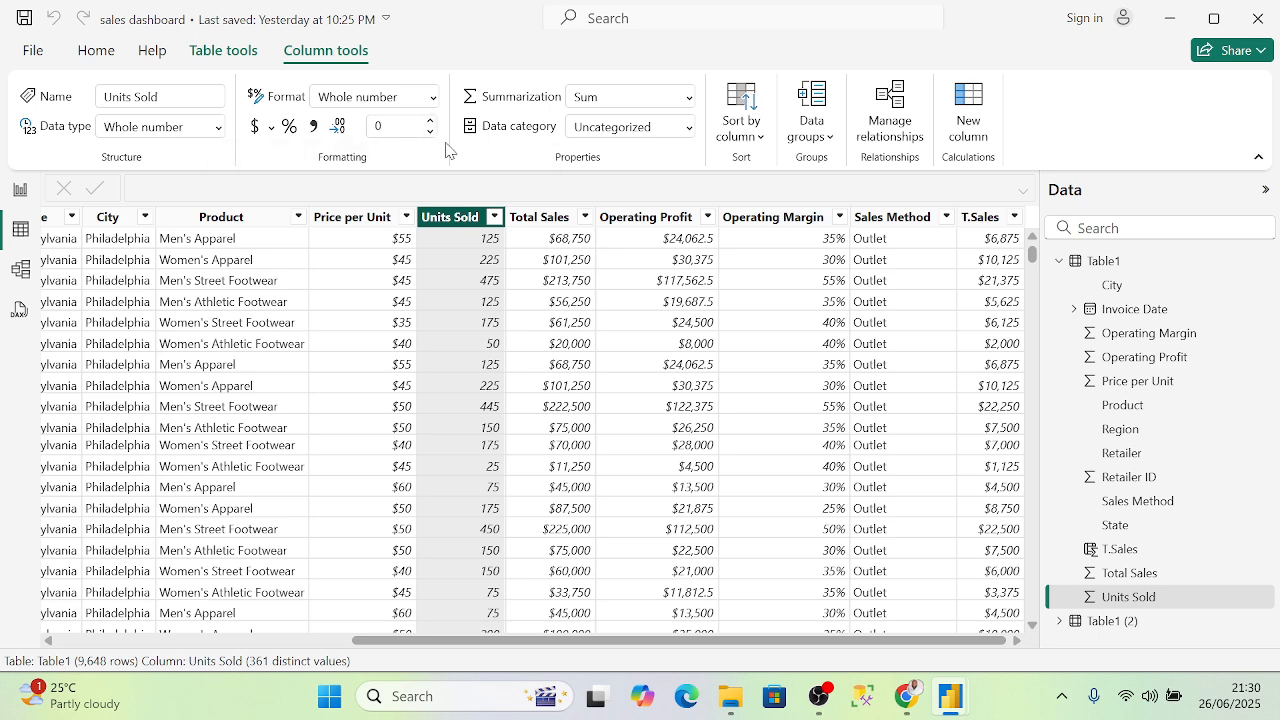
- Set Units Sold, Total Sales and Operating Profit to 0 decimals, giving cards of $900M and $332M
click(431, 131)
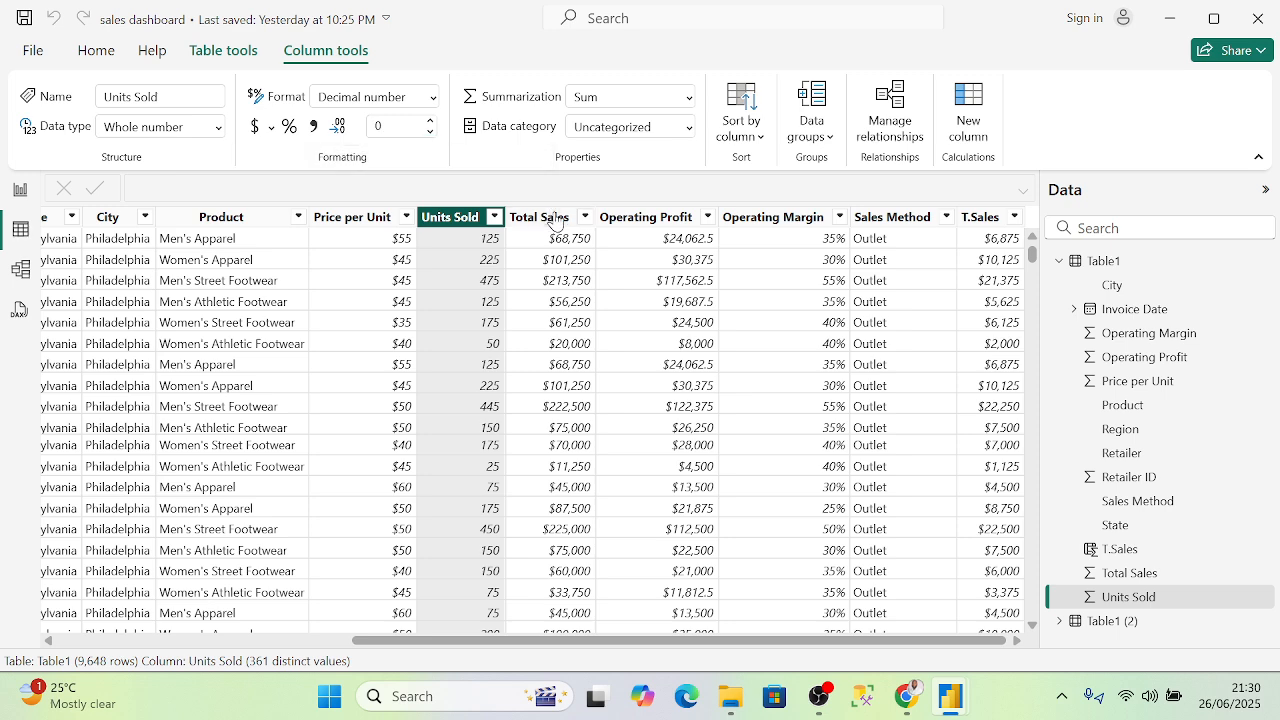
click(557, 218)
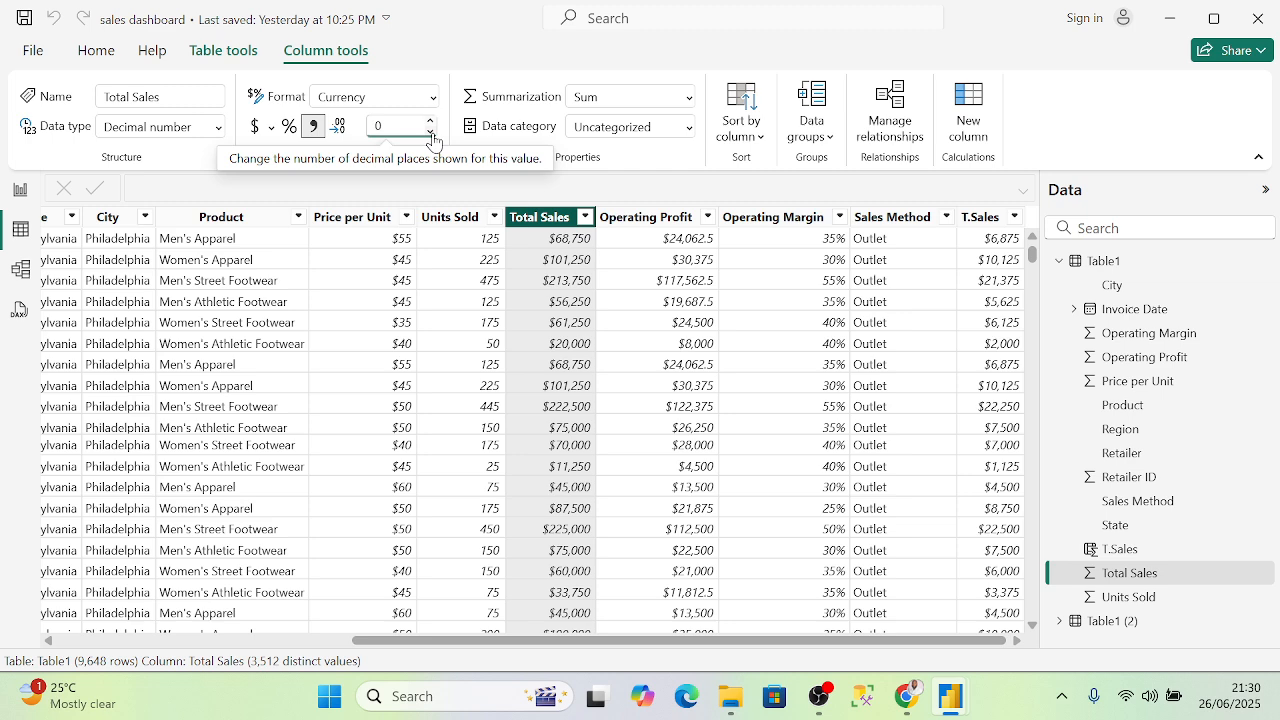
click(431, 134)
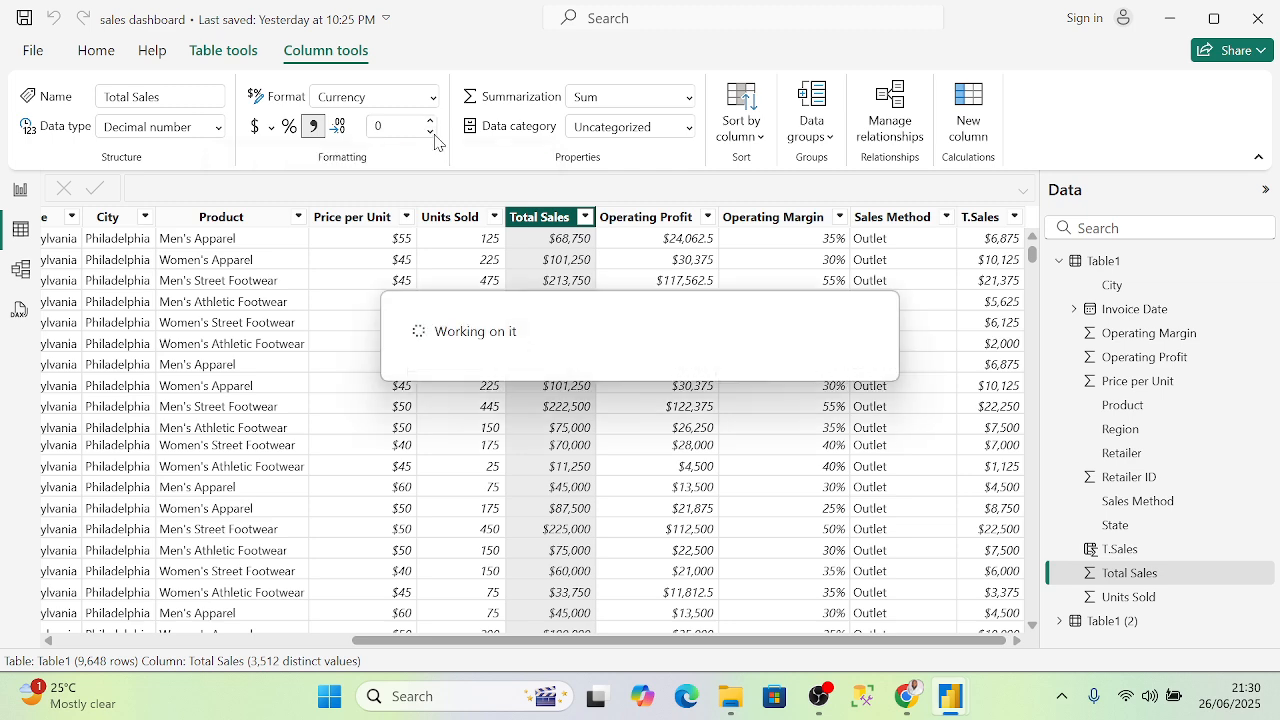
click(660, 217)
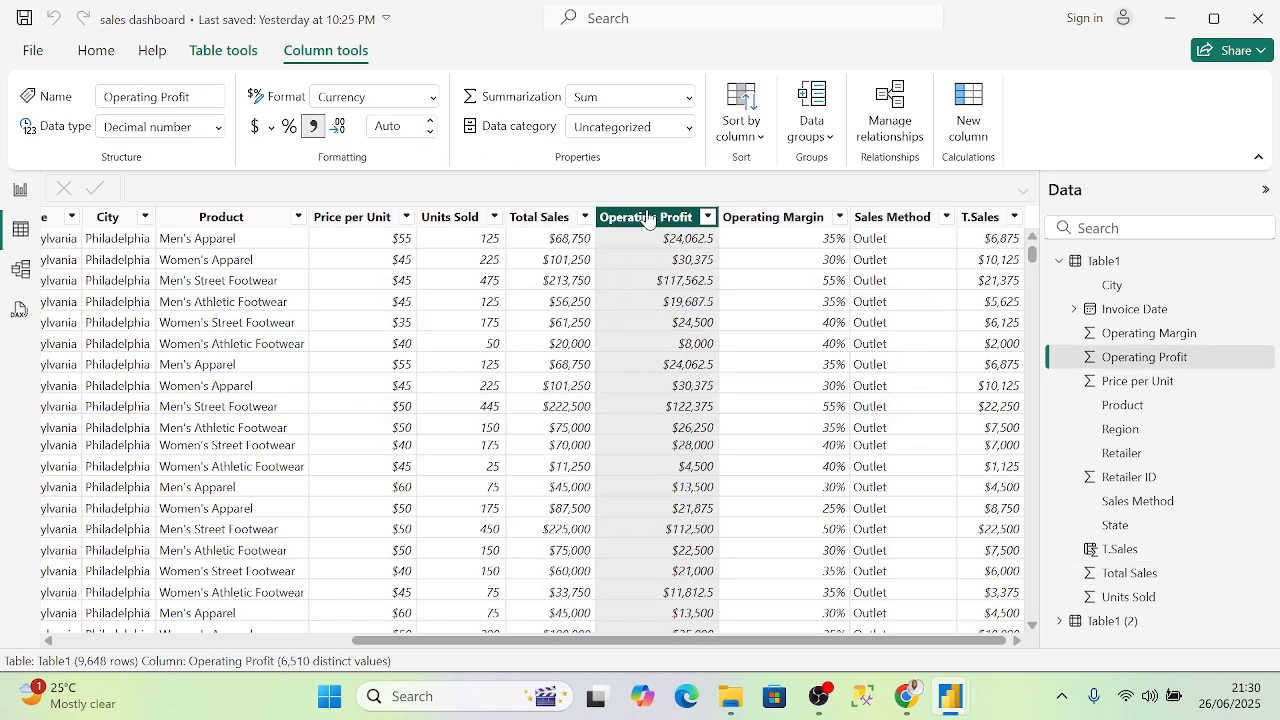
click(432, 133)
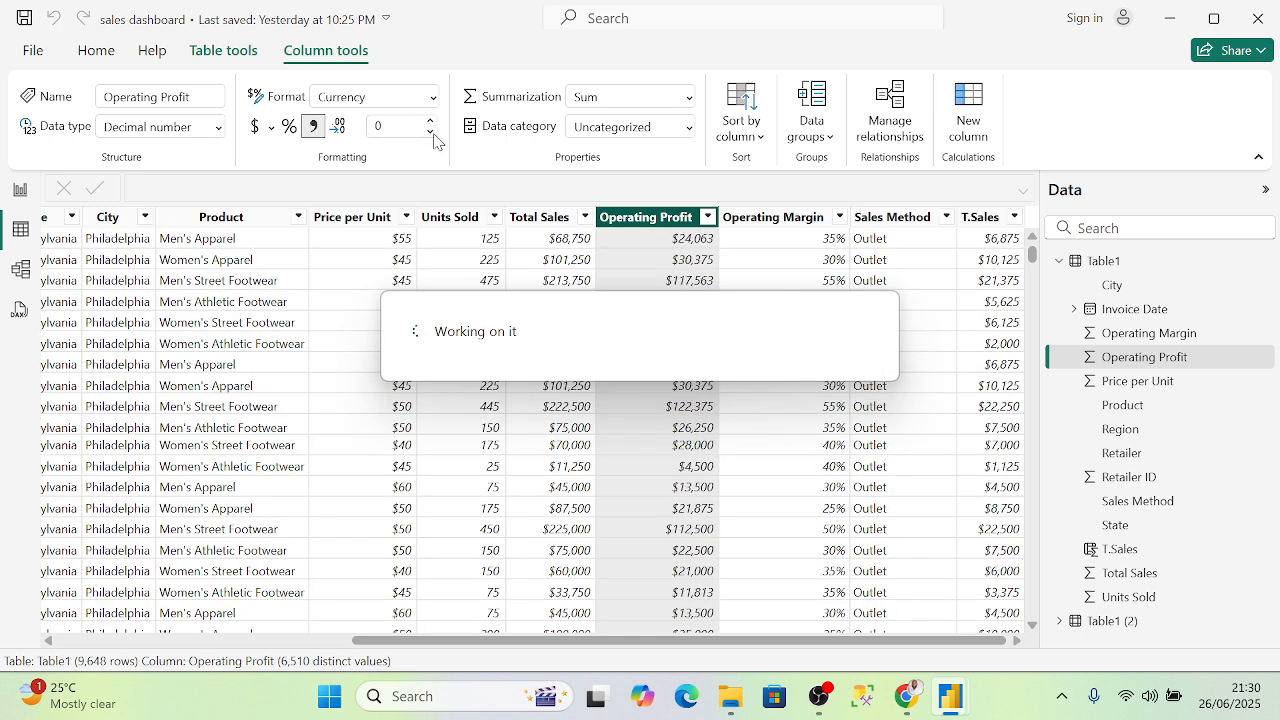
click(430, 136)
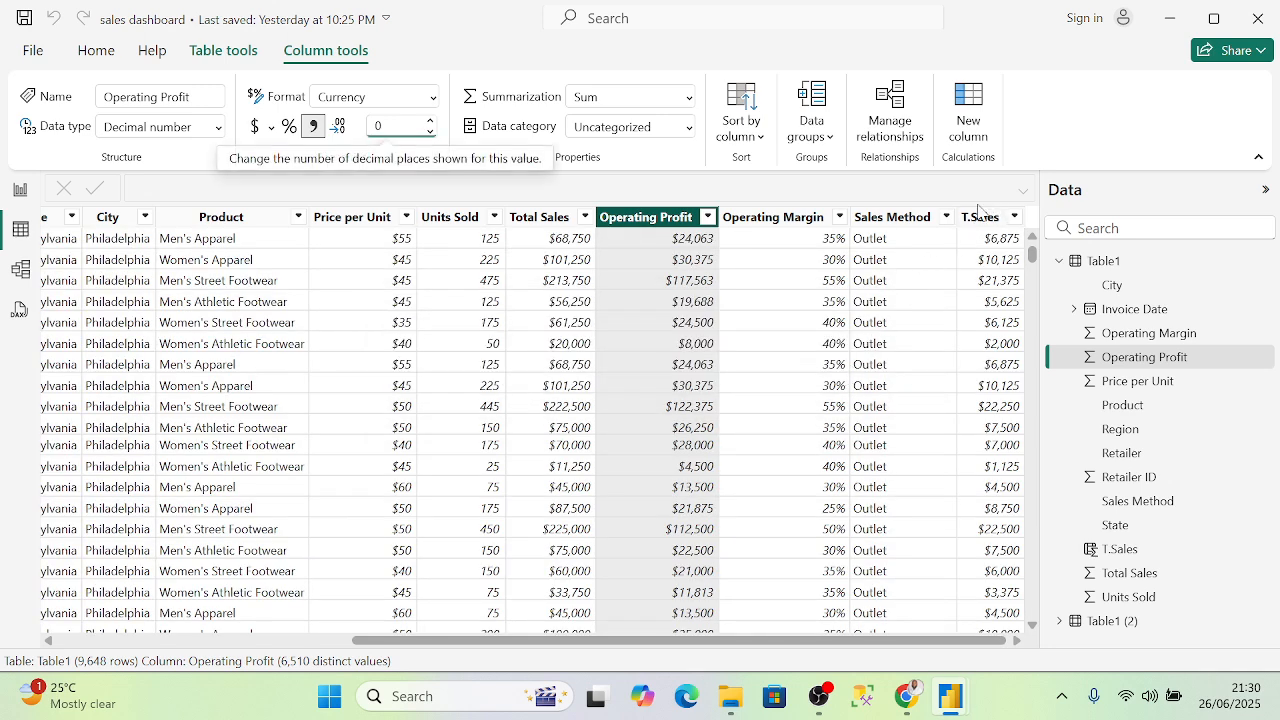
click(20, 189)
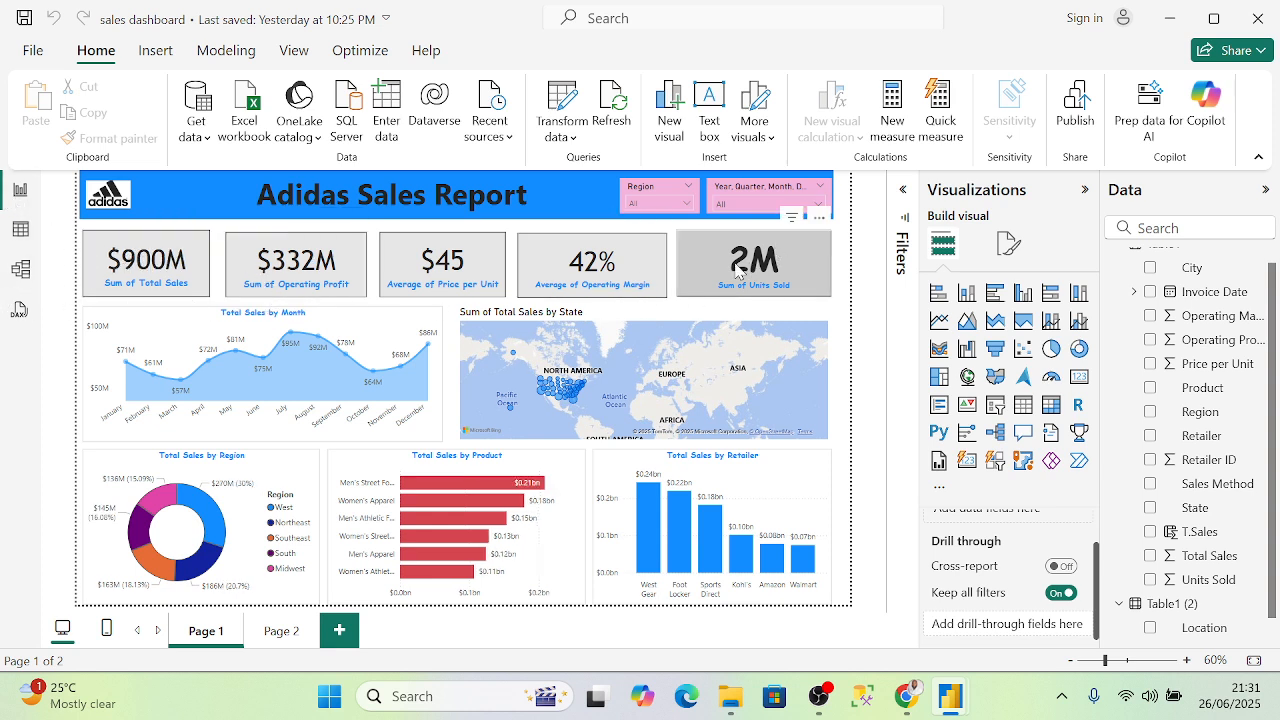
- Go back to Table1's data grid and select Table1 in the Data pane
click(20, 229)
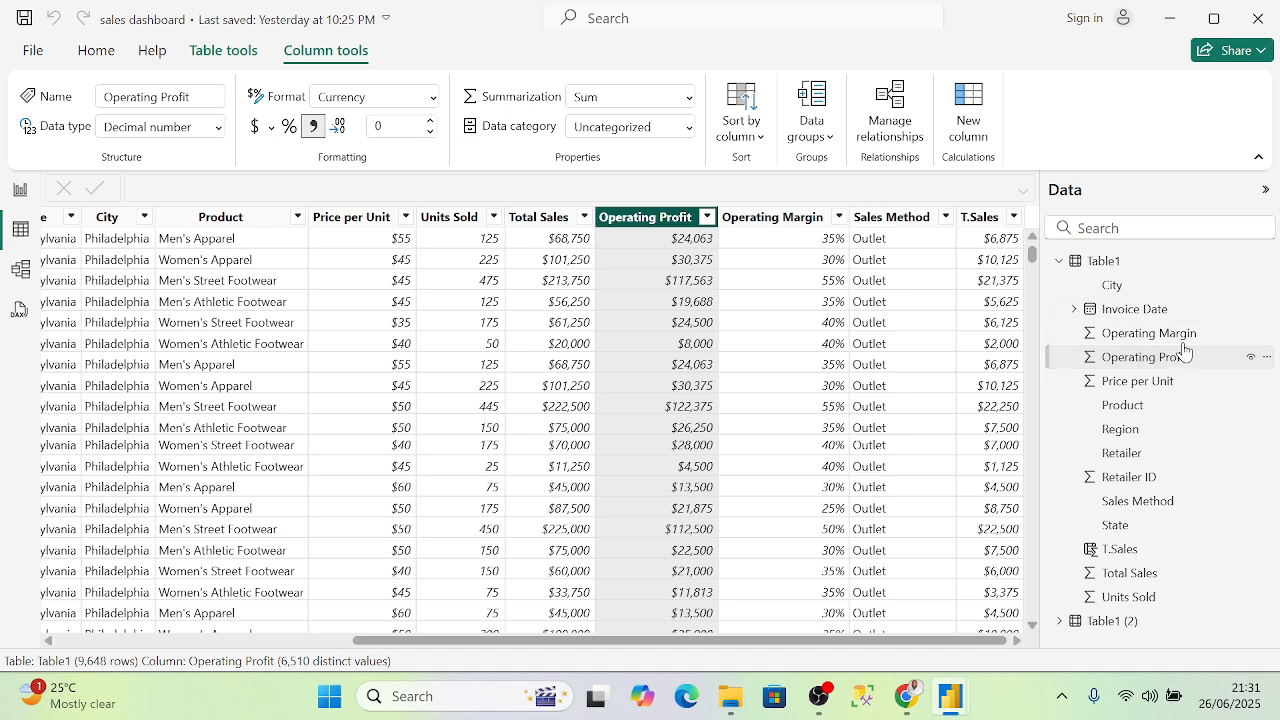
click(1090, 266)
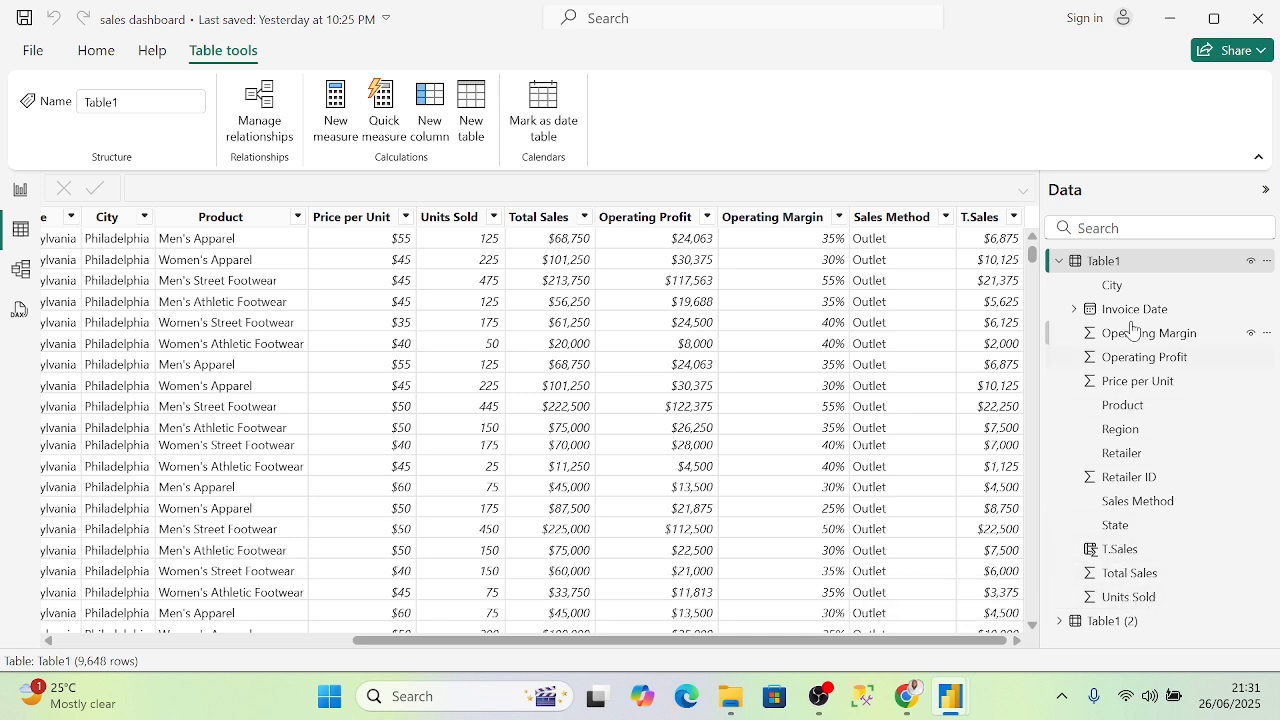
- Add a new measure to Table1 and clear its placeholder name
right_click(1124, 266)
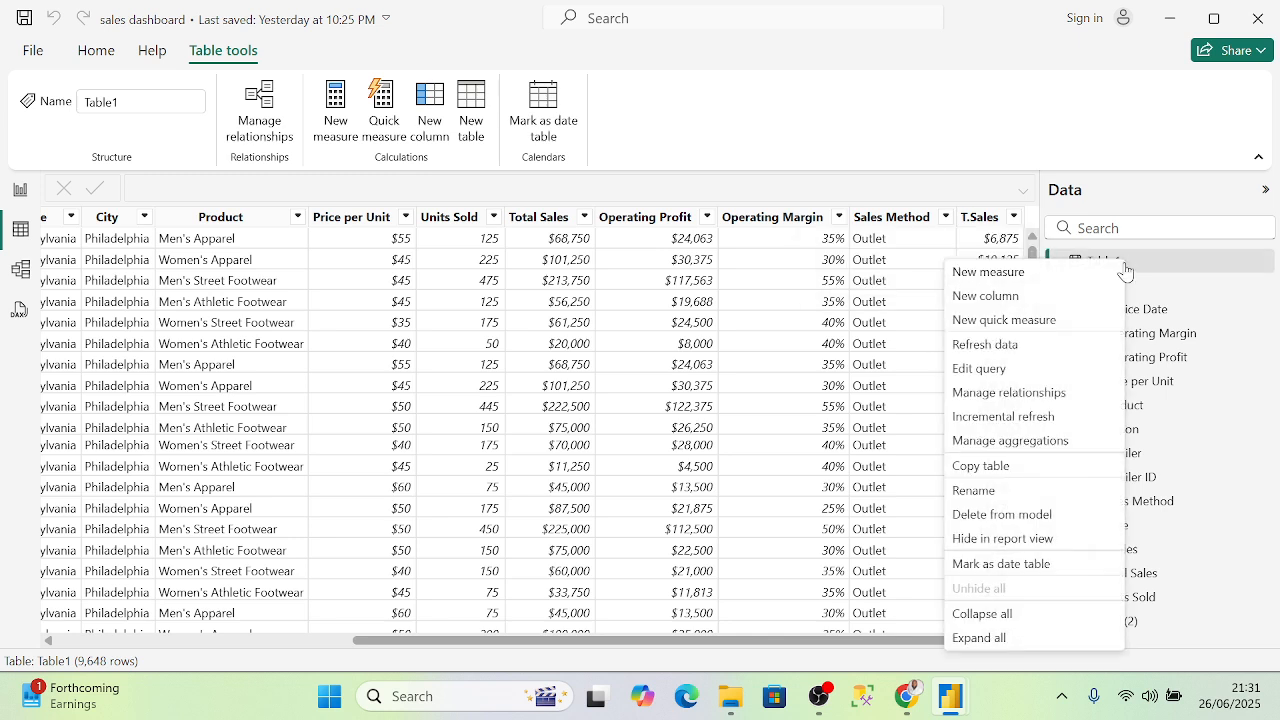
click(1010, 274)
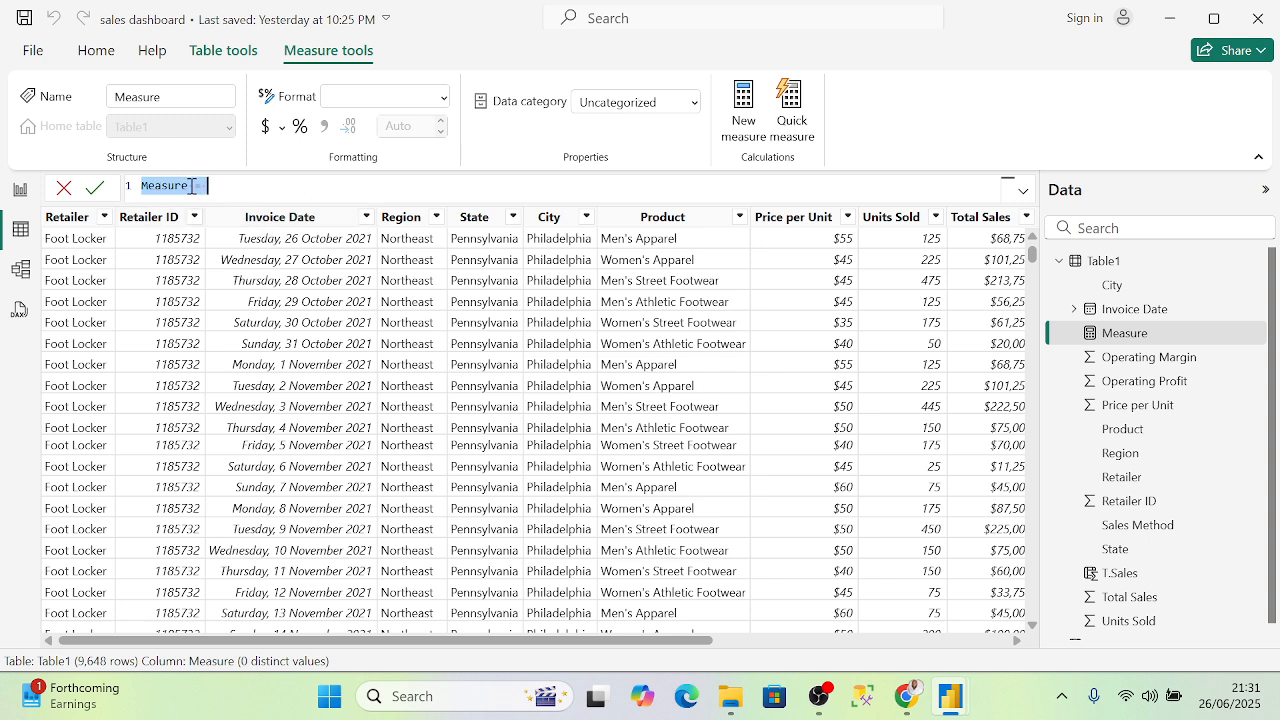
click(191, 186)
key(BackSpace)
key(BackSpace)
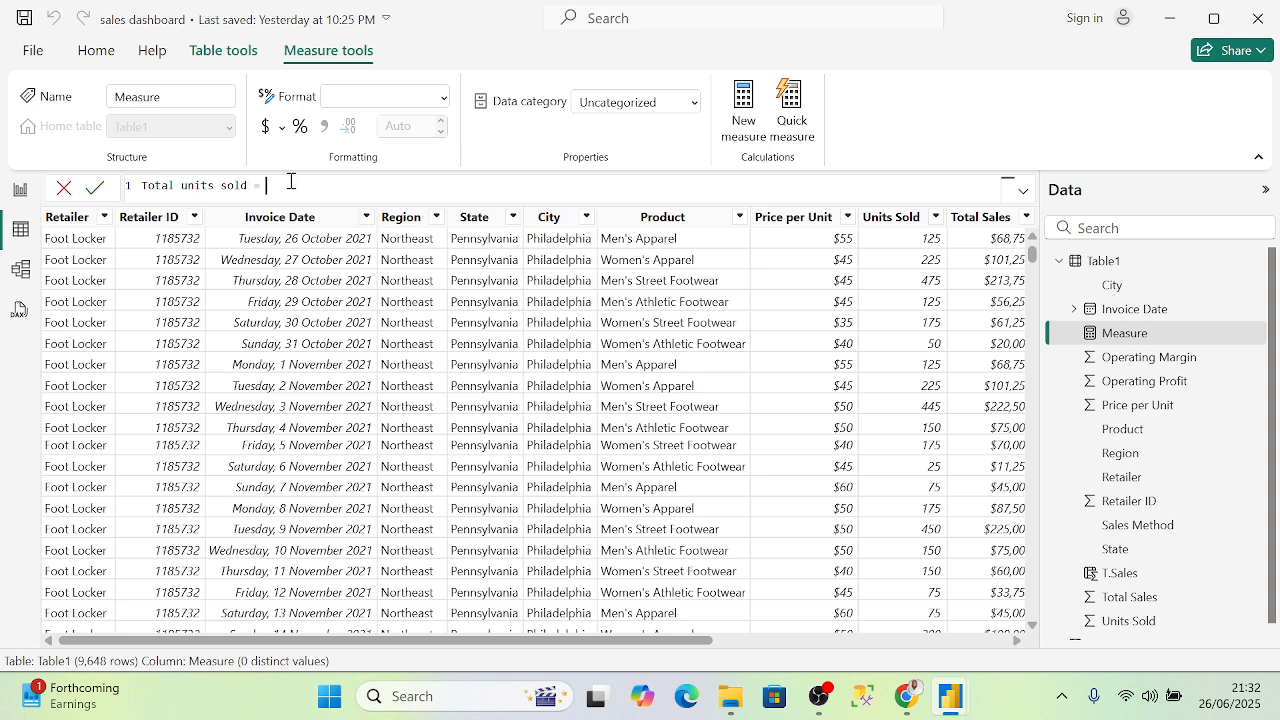
- Define Total units sold as SUM(Table1[Units Sold]), commit it, and return to the report
text(sum)
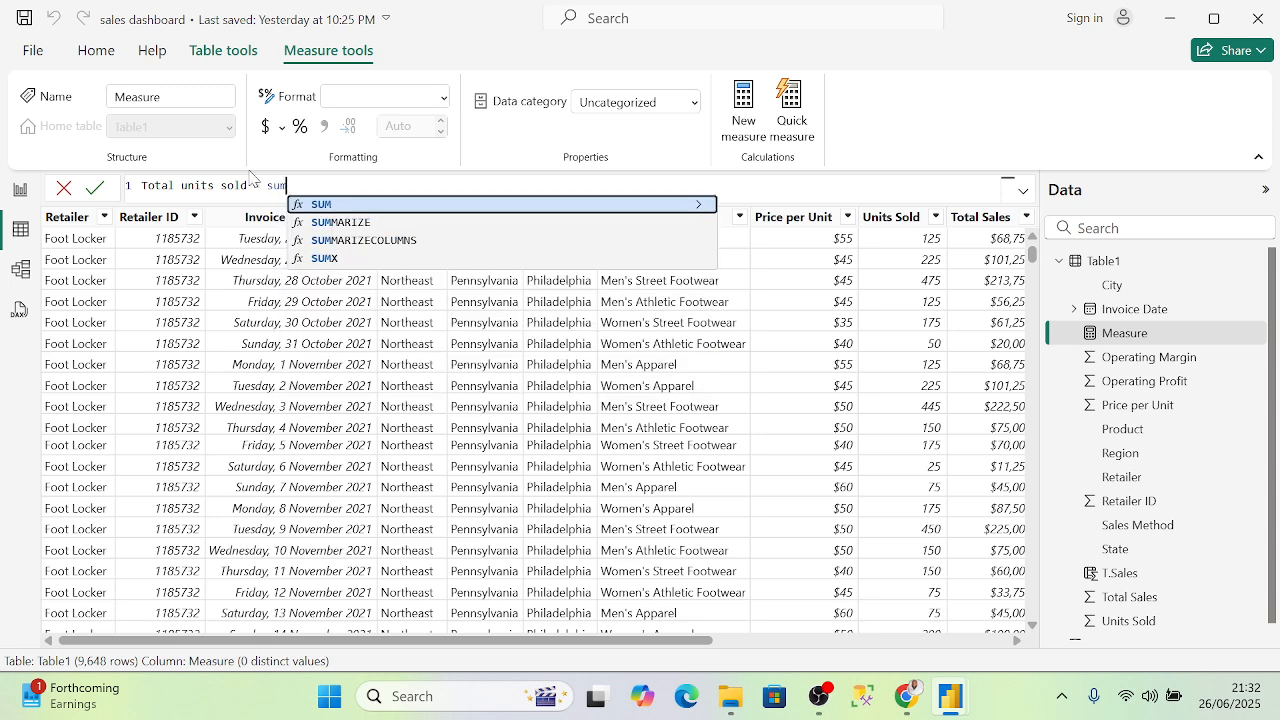
double_click(331, 209)
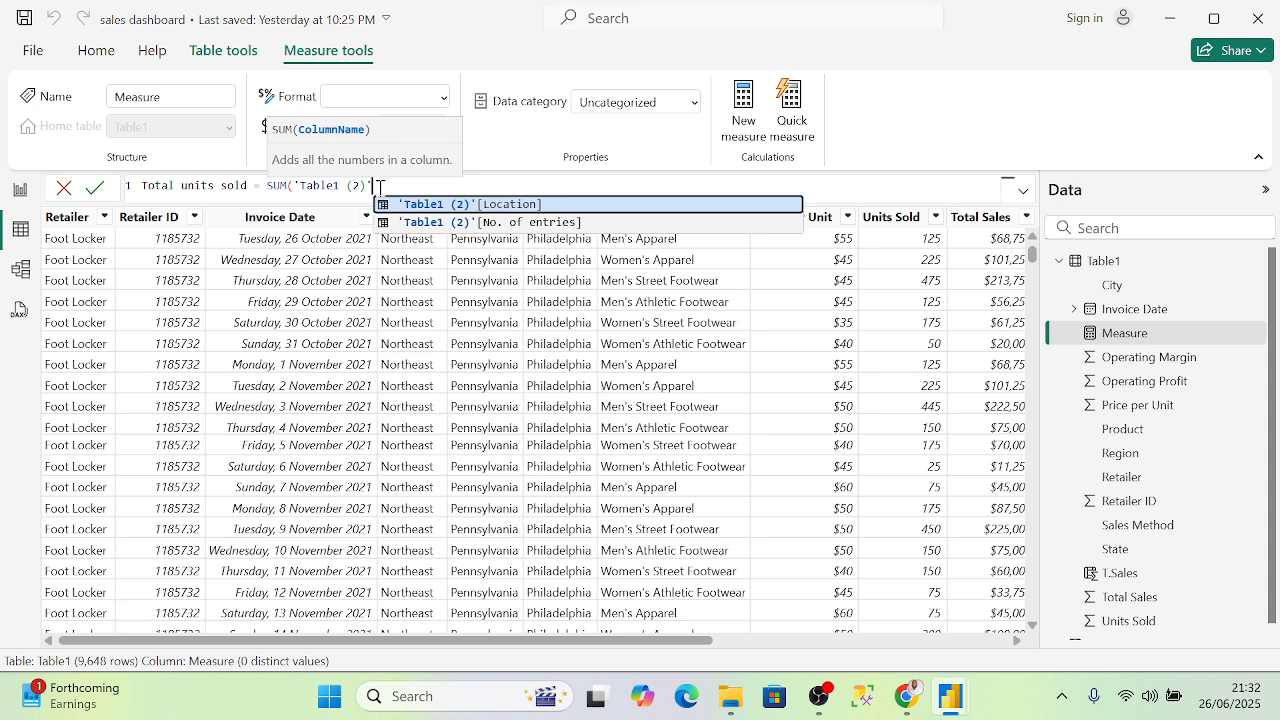
key(BackSpace)
key(BackSpace)
key(BackSpace)
key(BackSpace)
key(BackSpace)
key(BackSpace)
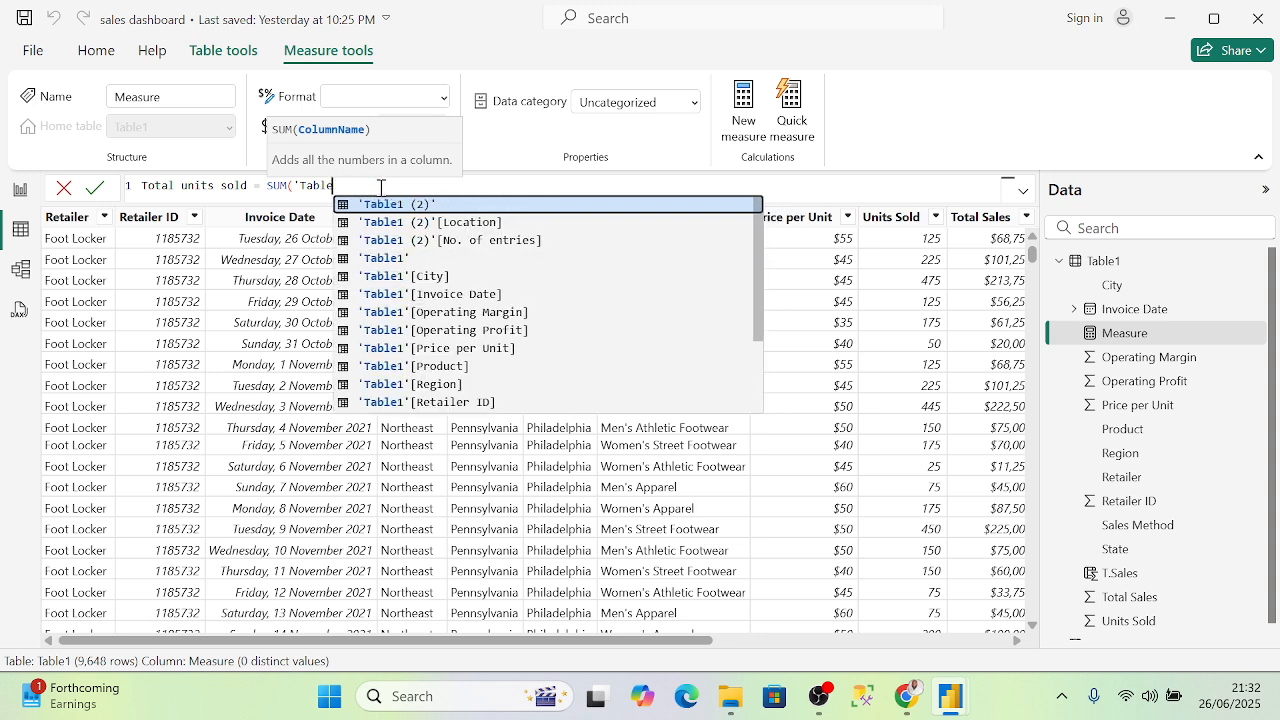
key(BackSpace)
key(BackSpace)
key(BackSpace)
key(BackSpace)
key(BackSpace)
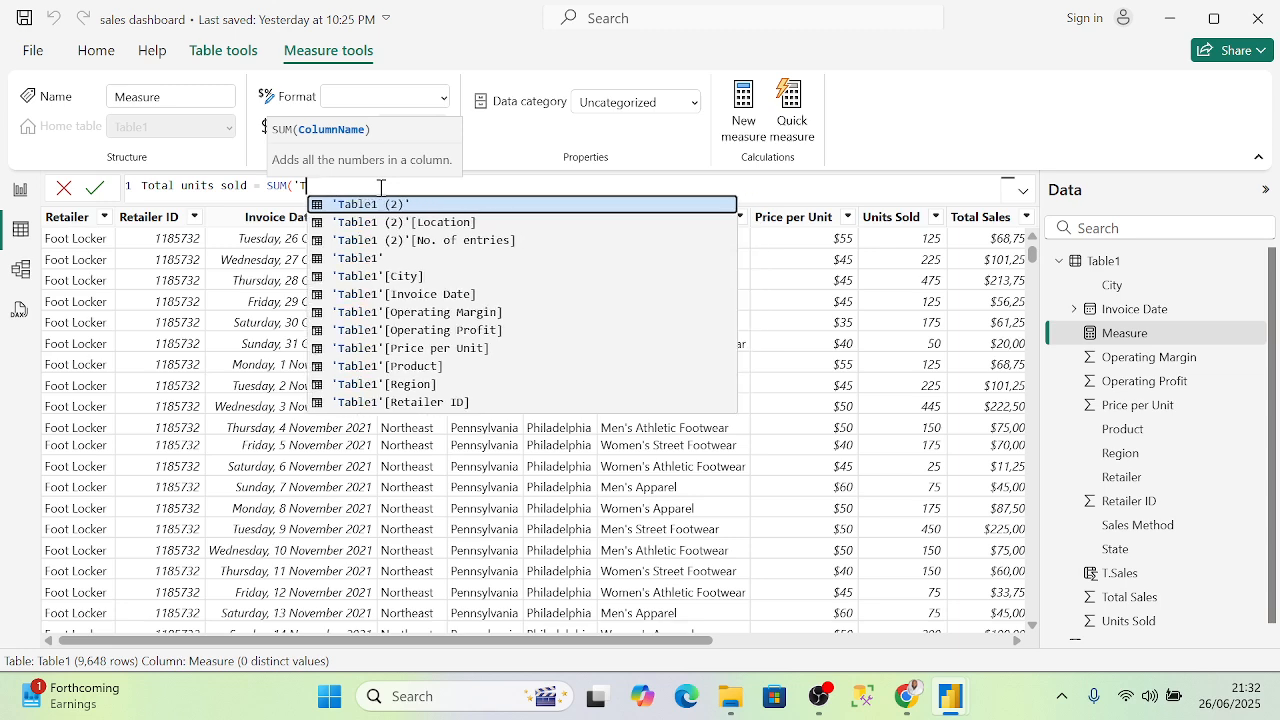
key(BackSpace)
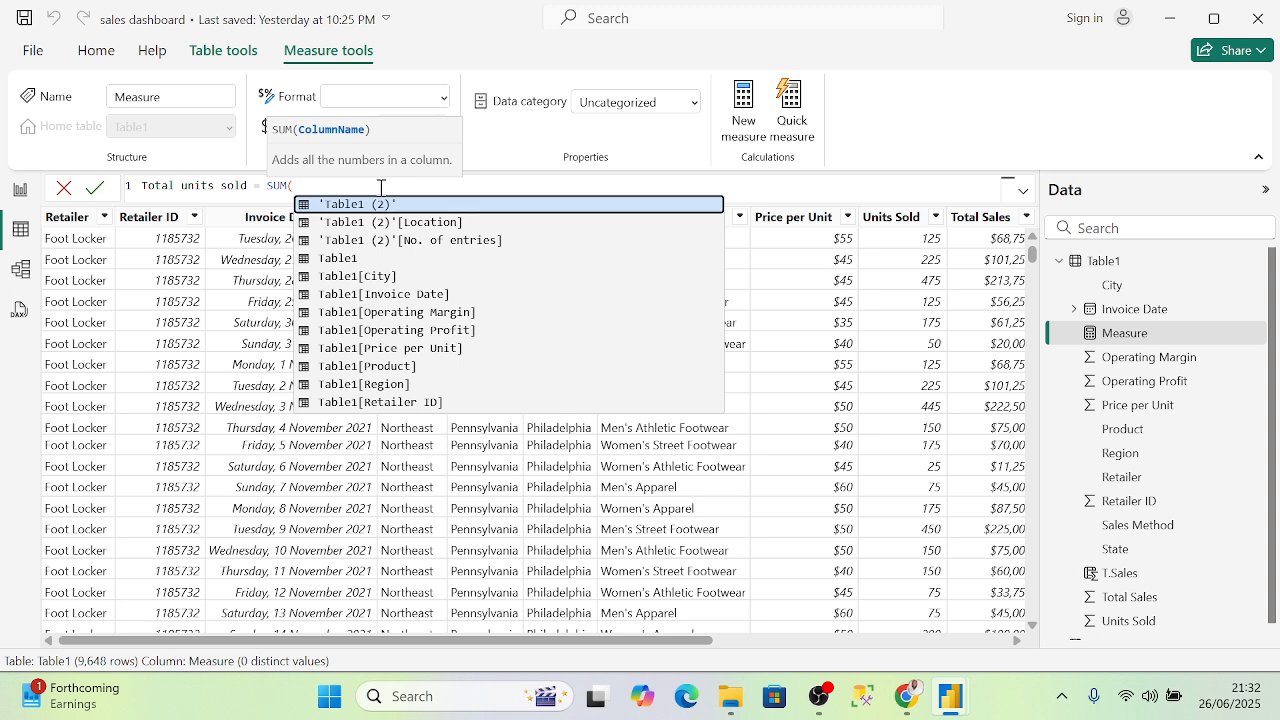
scroll(413, 300, down, 2)
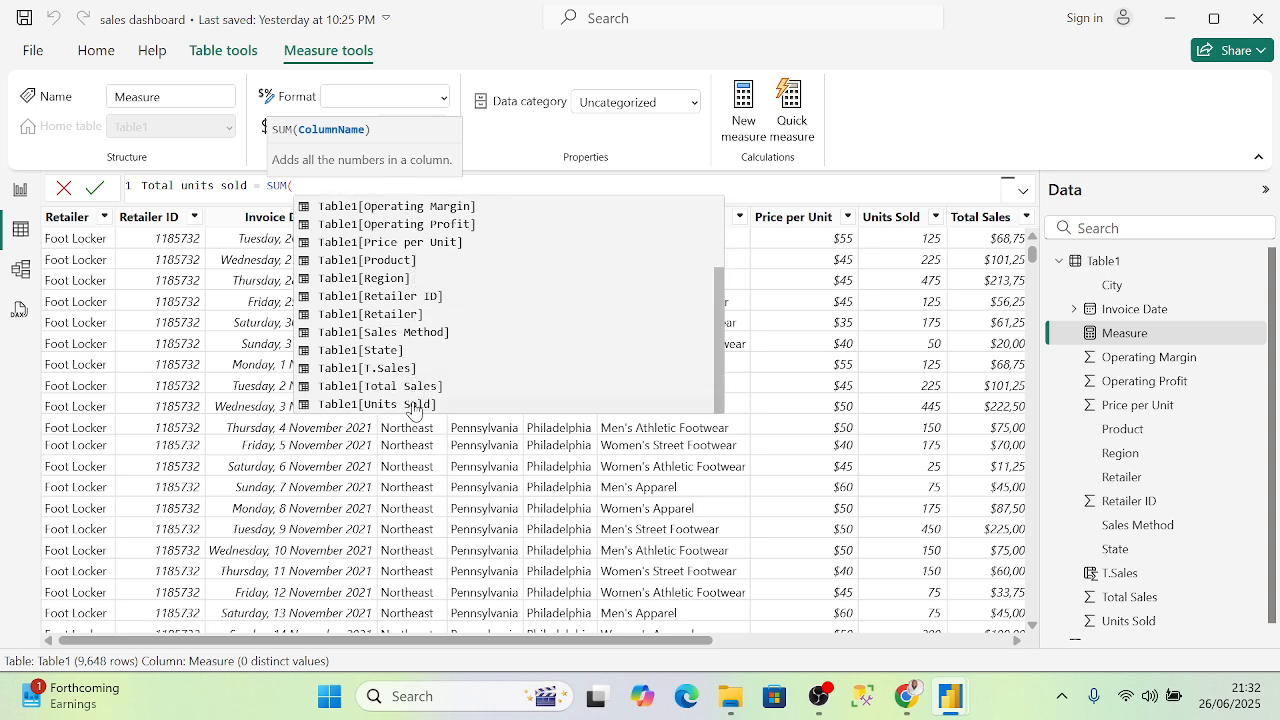
click(414, 404)
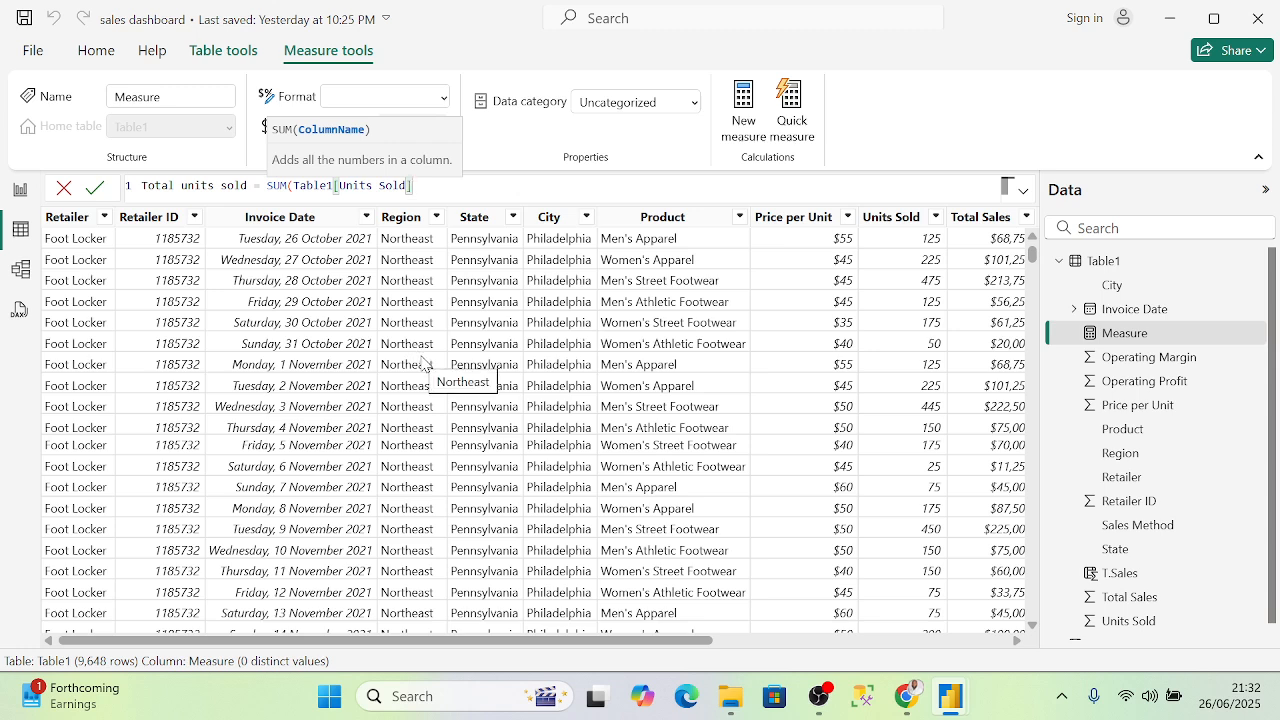
text())
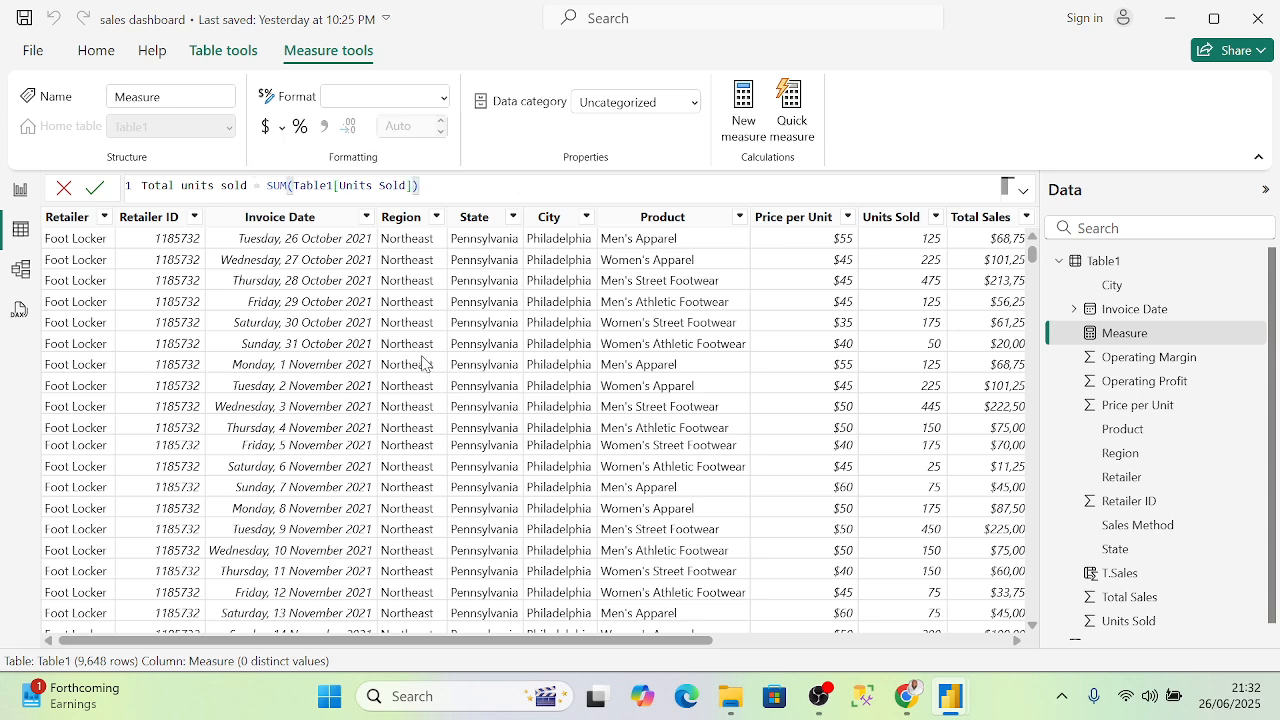
key(Return)
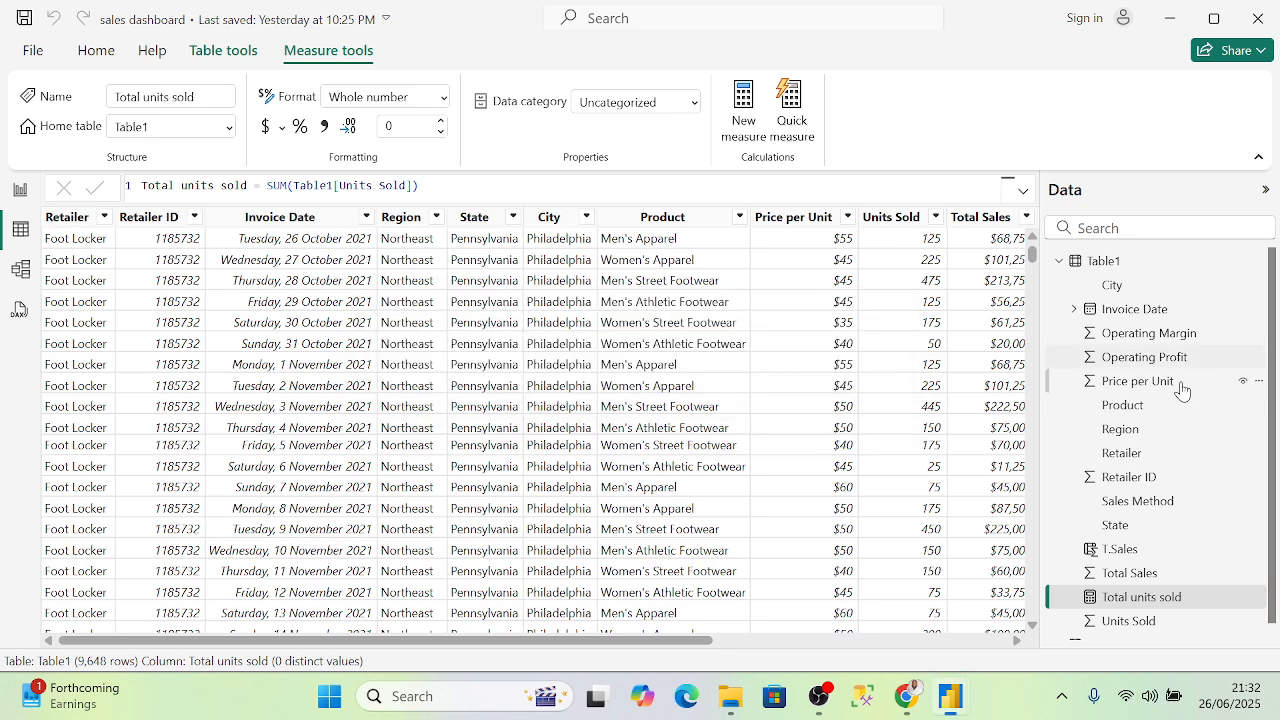
scroll(1160, 420, down, 1)
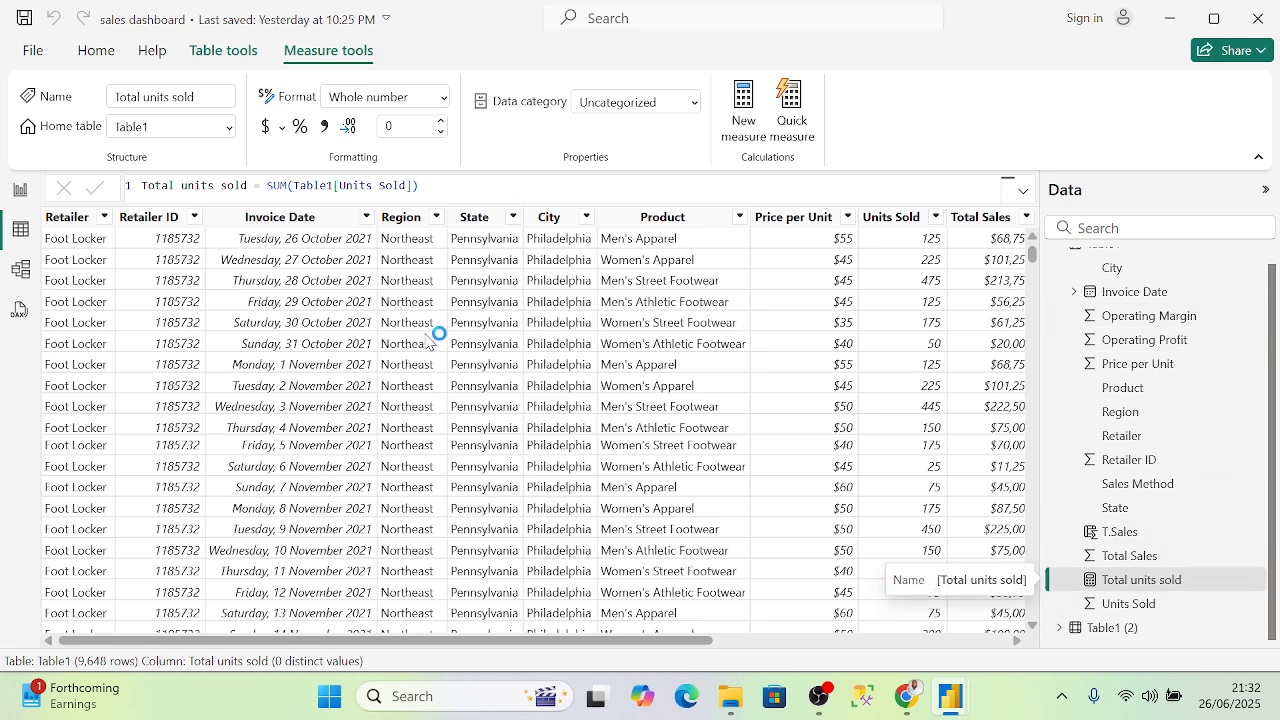
click(22, 192)
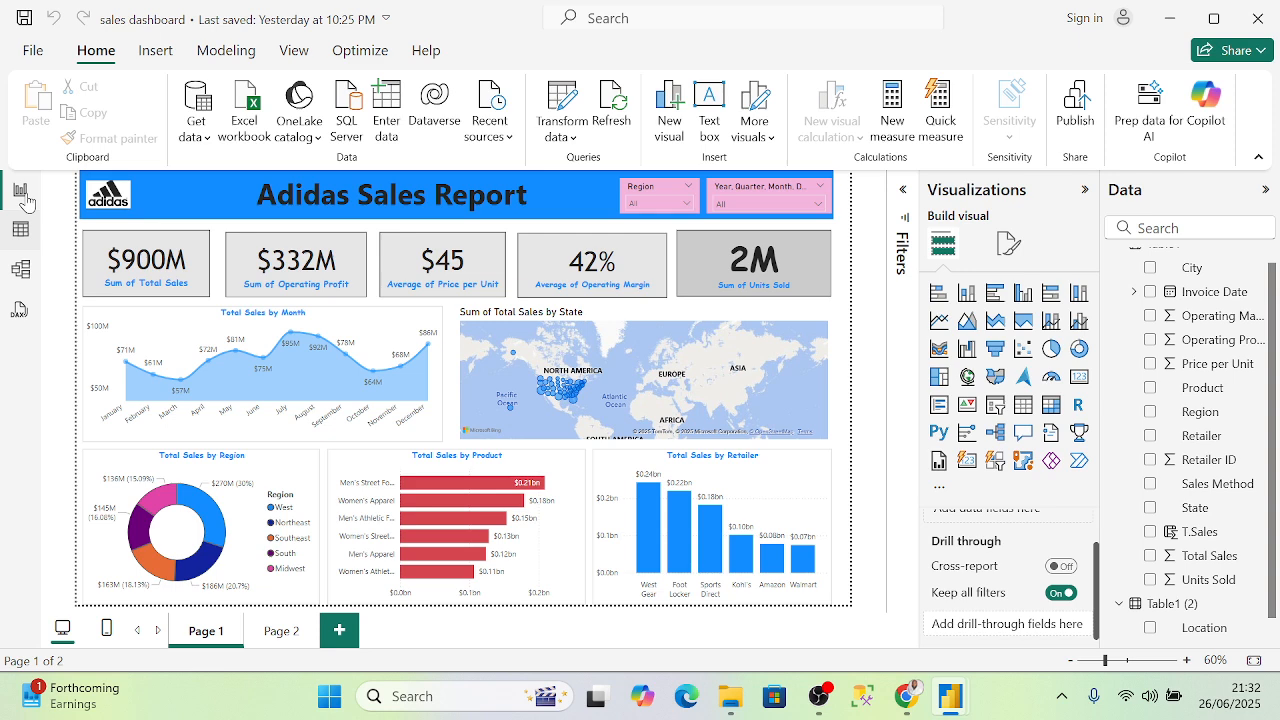
- Delete the location map from Page 2, then go back to Page 1
click(296, 630)
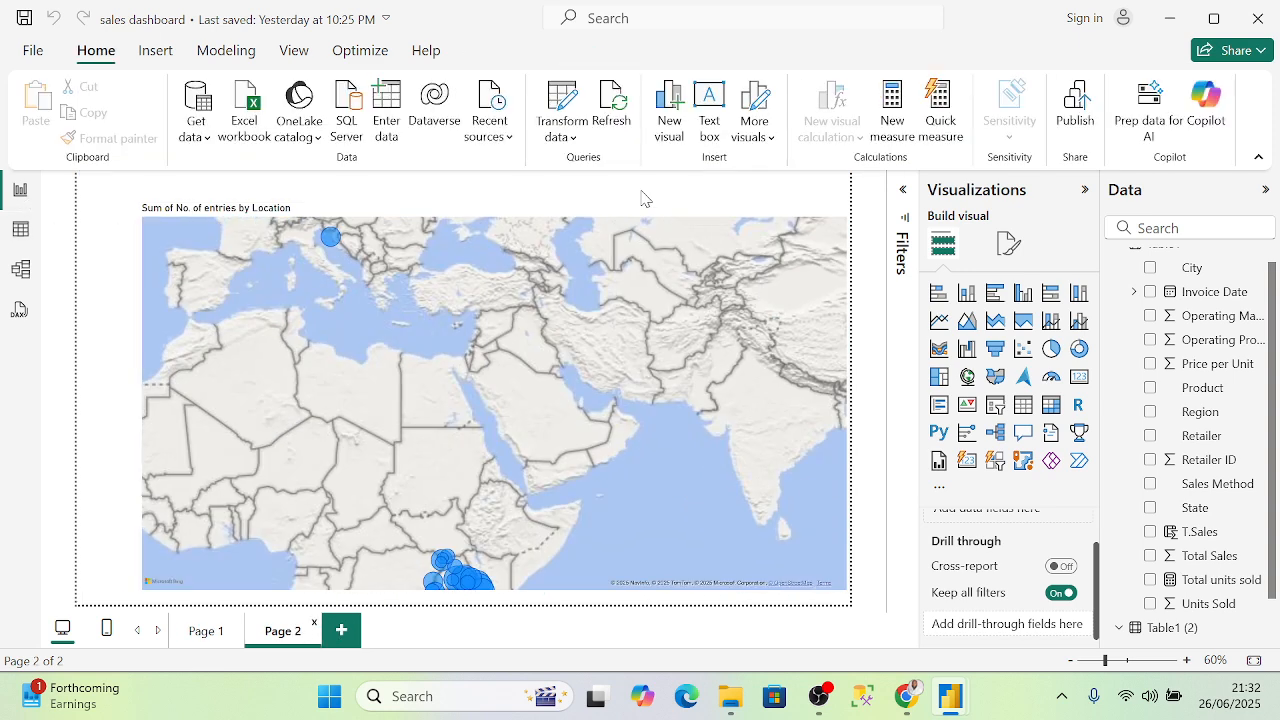
click(667, 208)
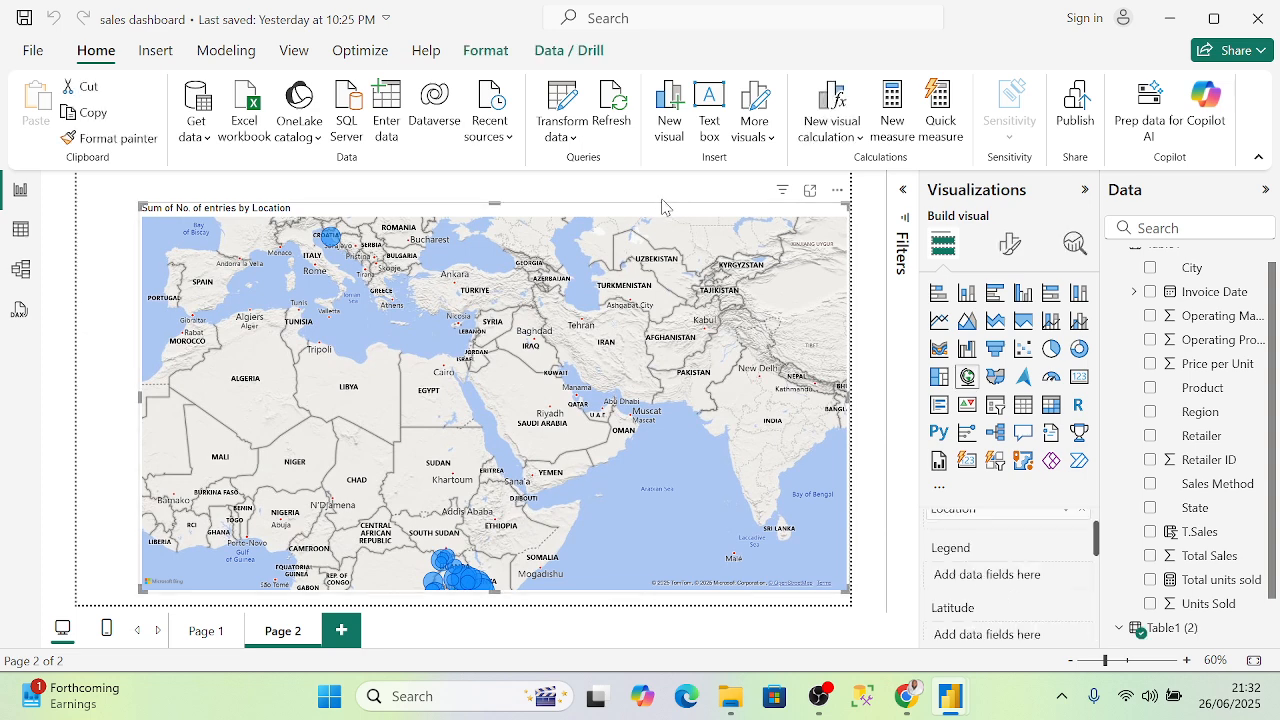
right_click(675, 213)
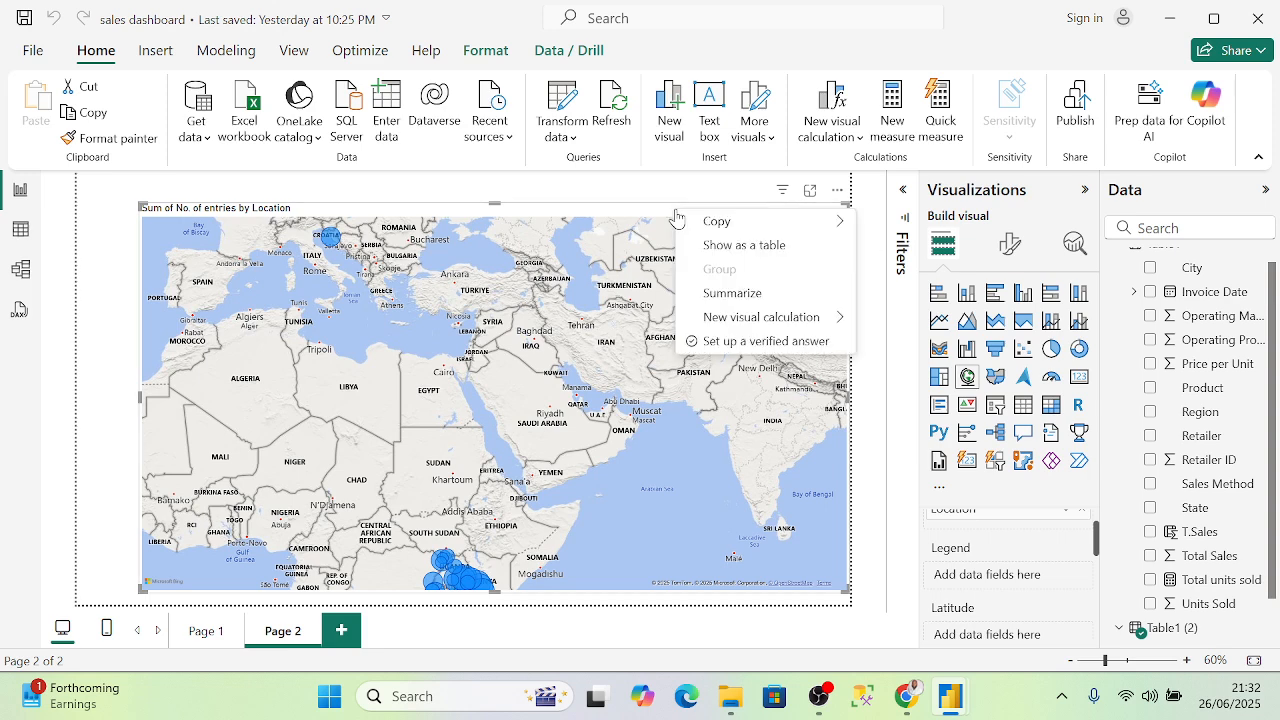
click(649, 212)
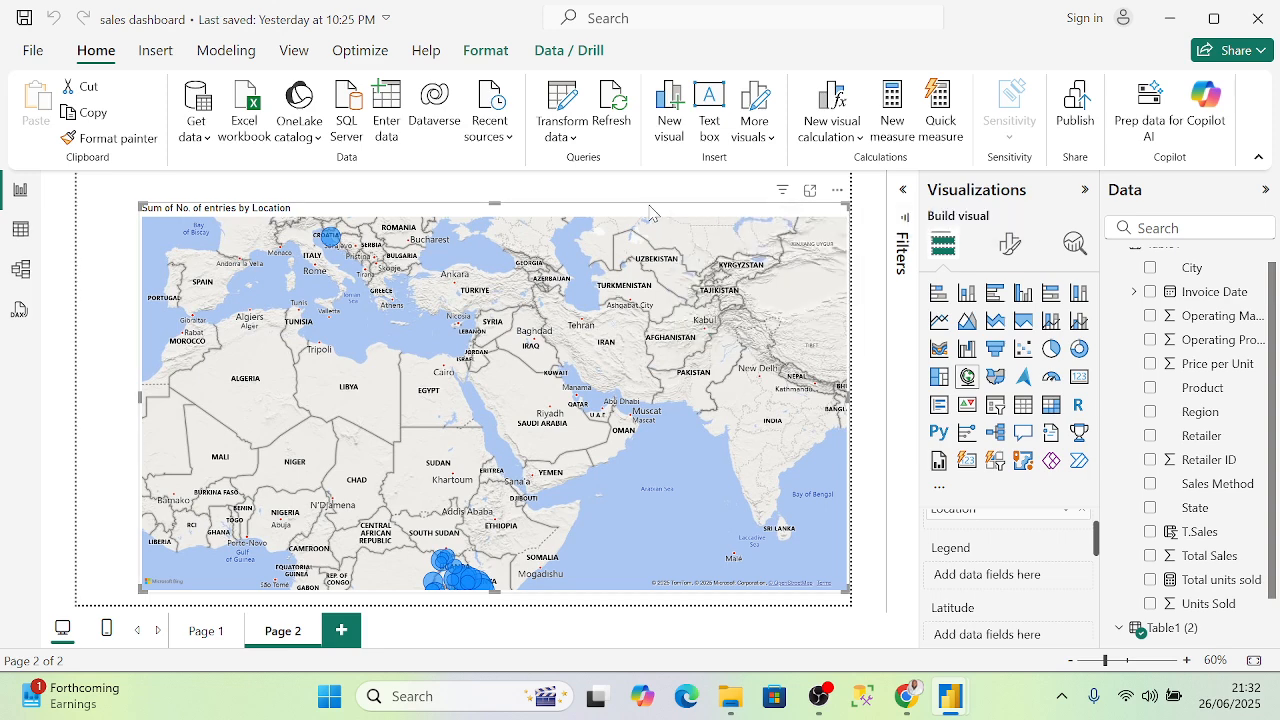
key(Delete)
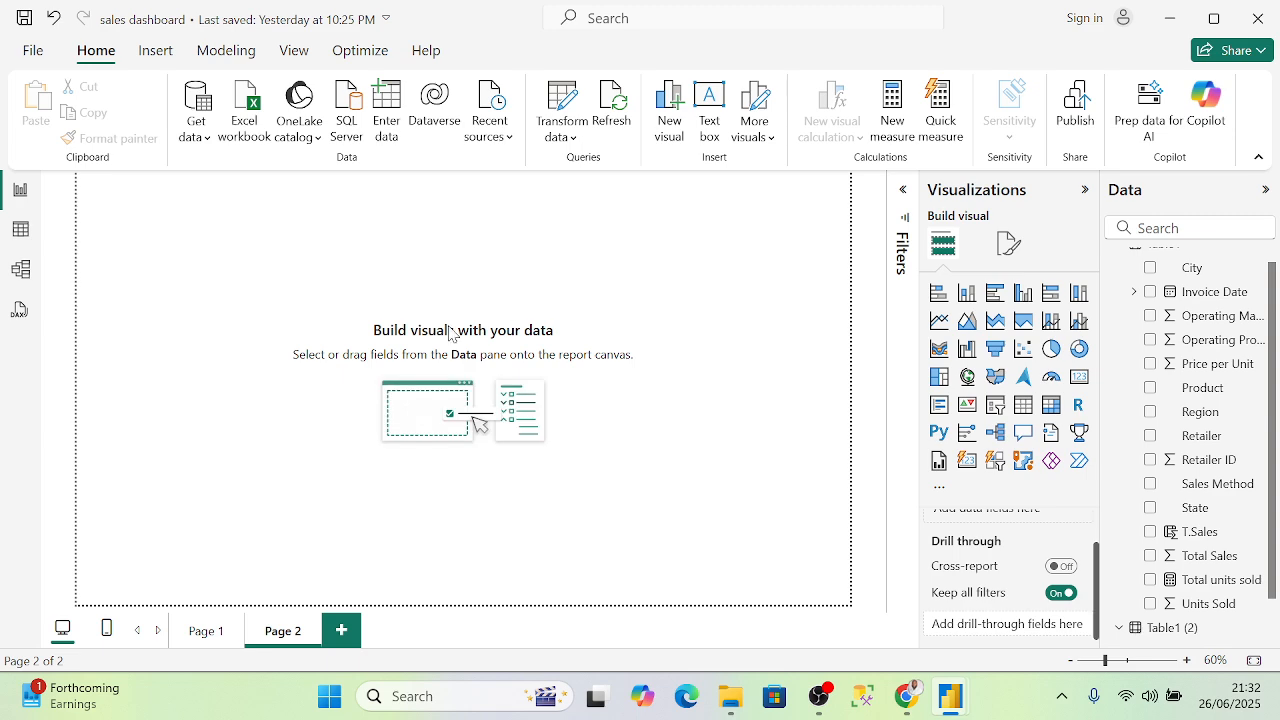
click(202, 632)
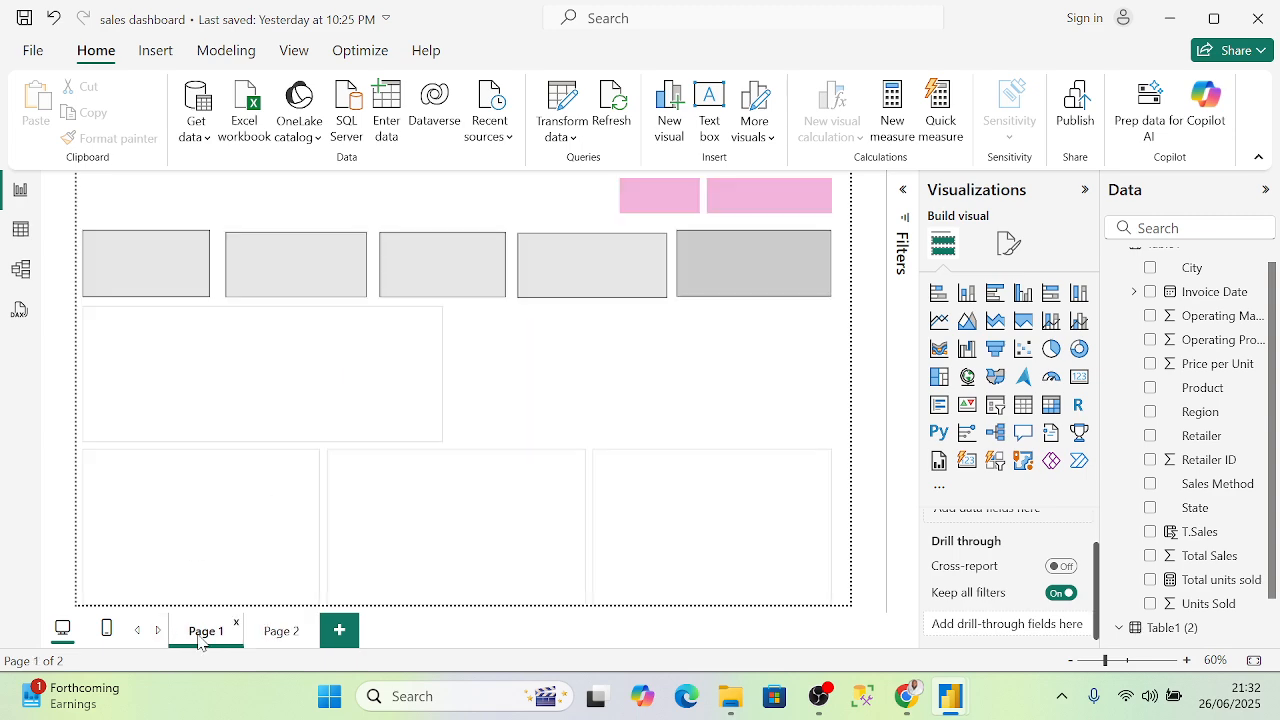
- Return to Table view and open Table1's shortcut menu in the Data pane
click(20, 229)
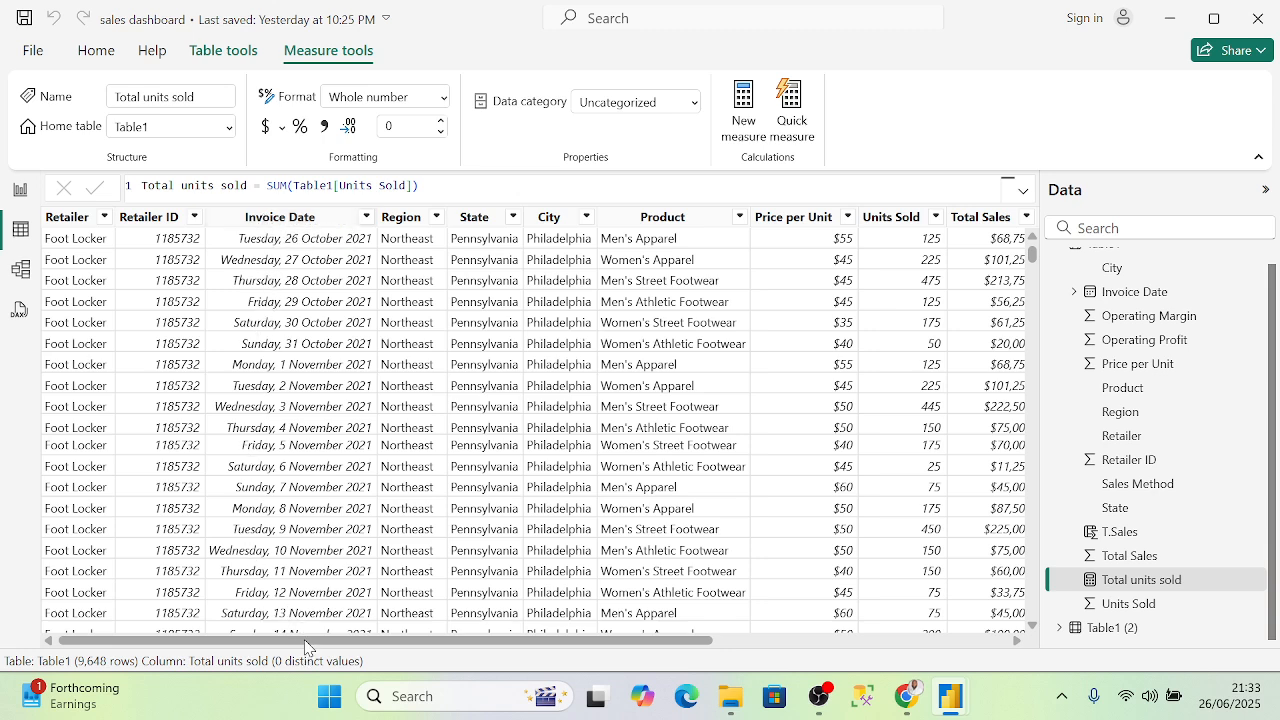
drag(305, 647, 600, 645)
scroll(1130, 345, up, 1)
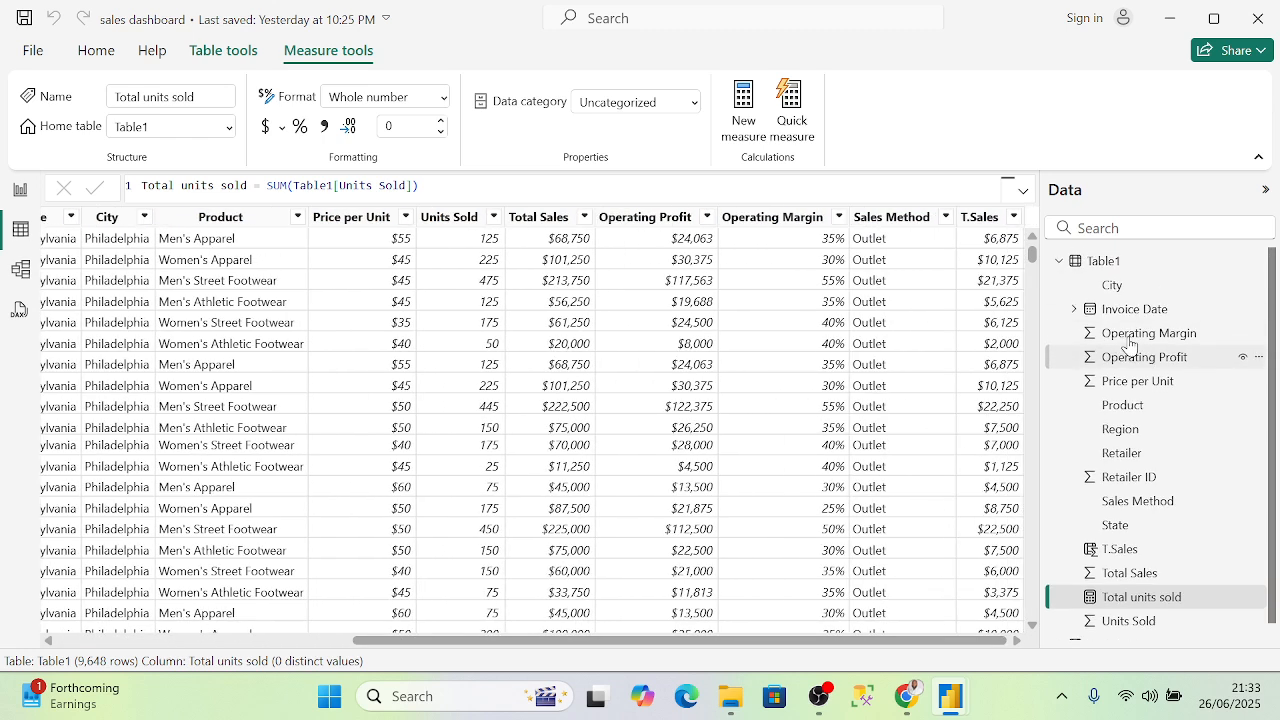
click(1140, 263)
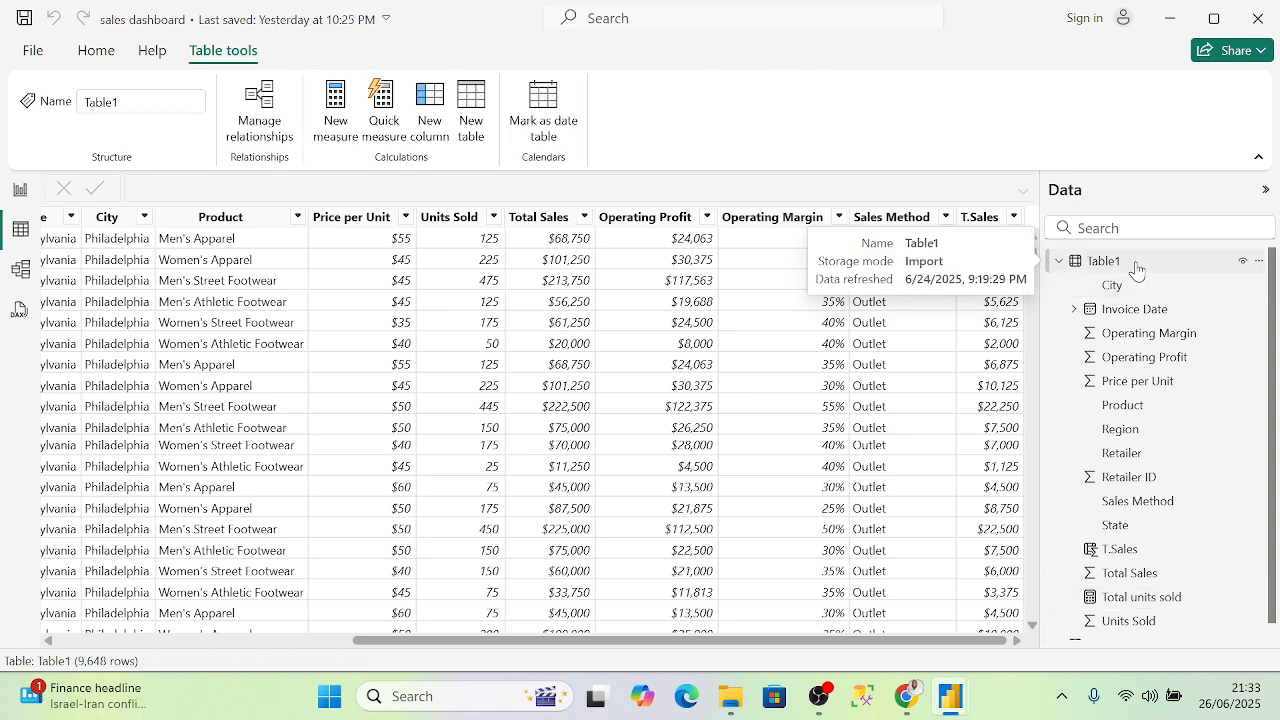
right_click(1137, 268)
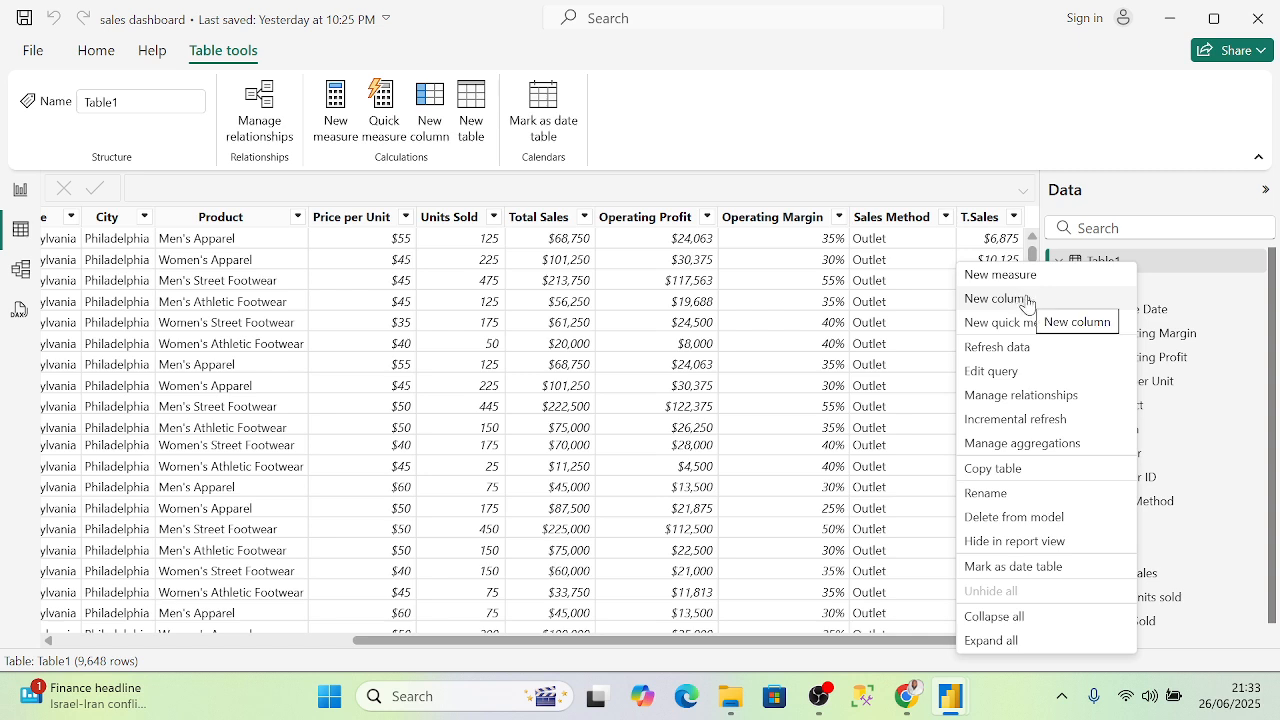
- Add a new calculated column to Table1 named Week No
click(997, 299)
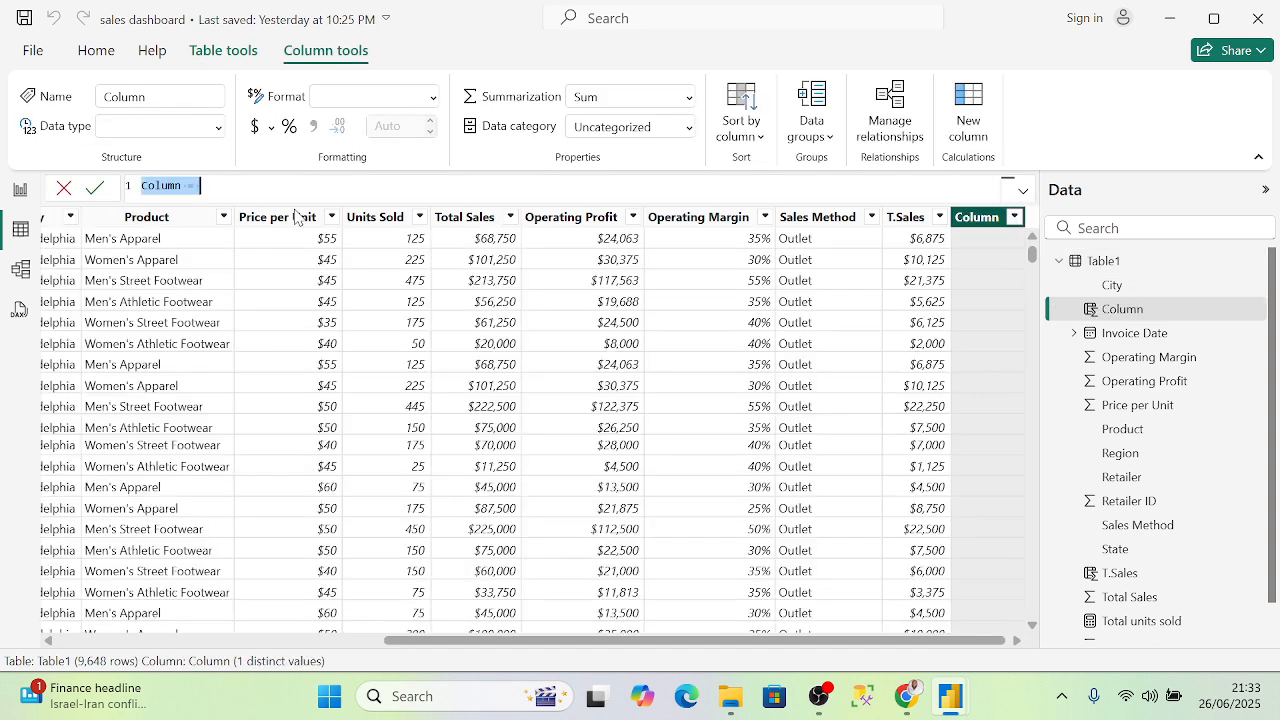
click(183, 184)
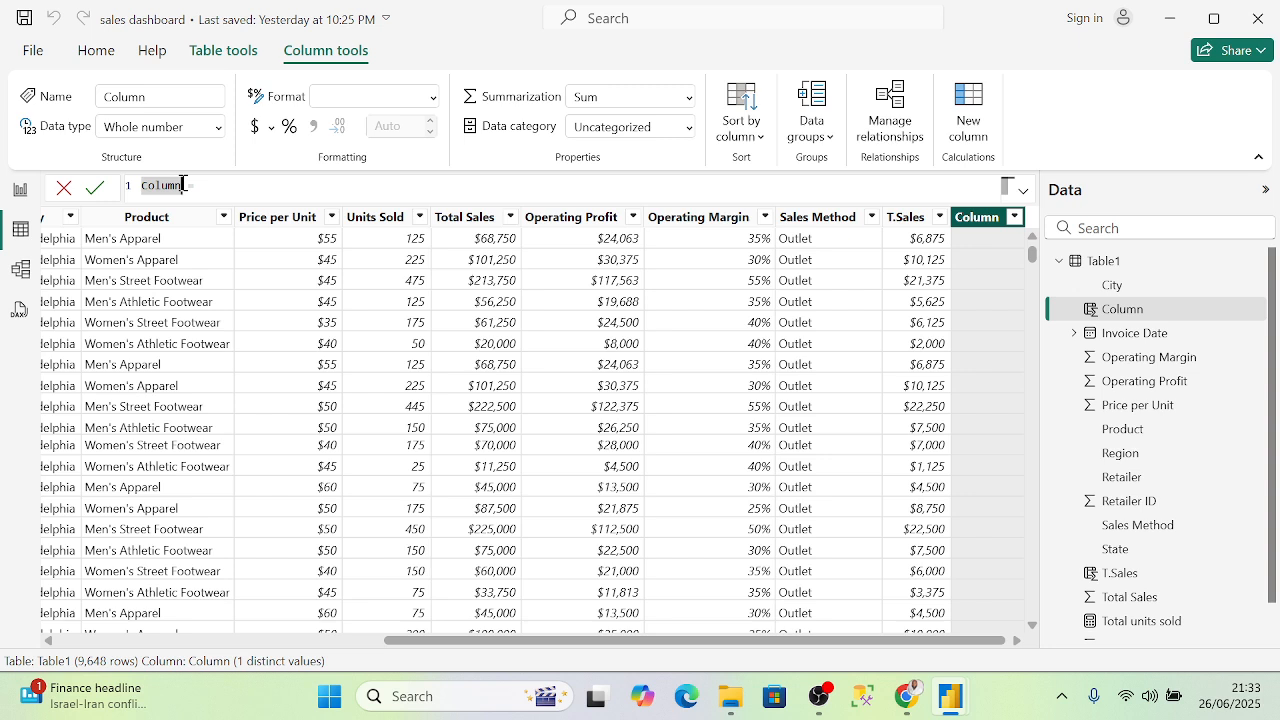
text(N)
text(D)
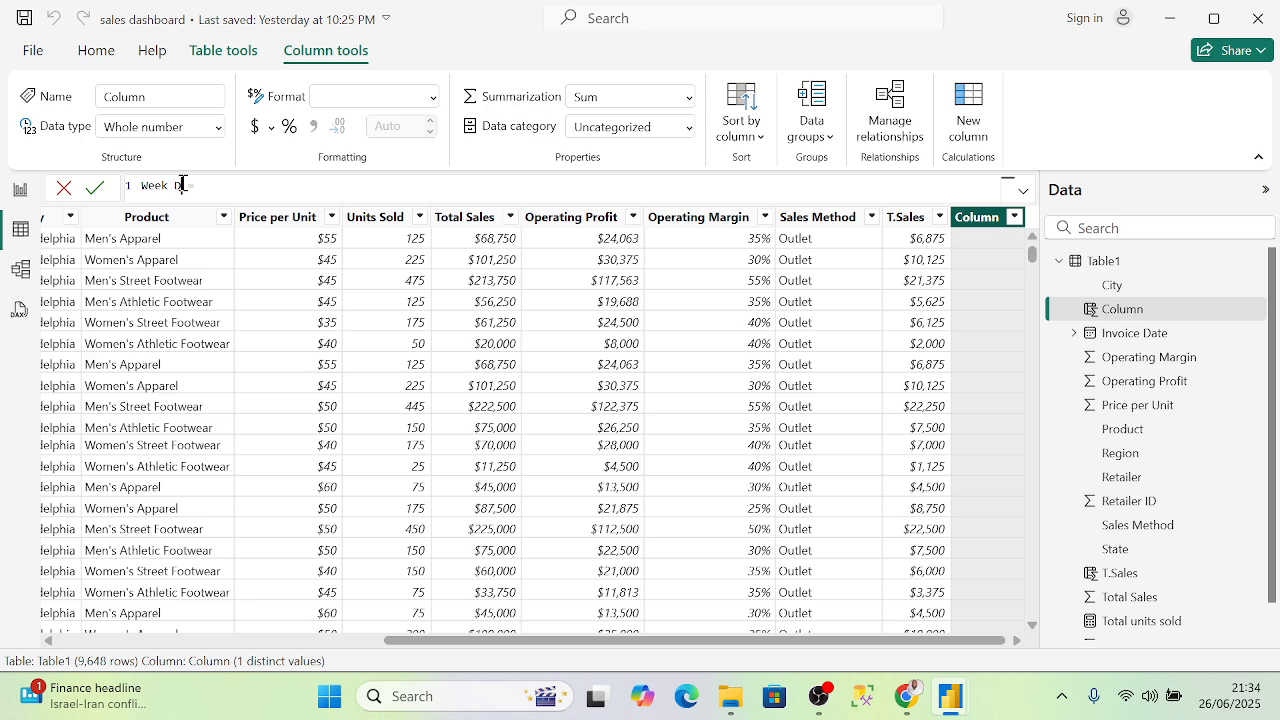
text(ay = we)
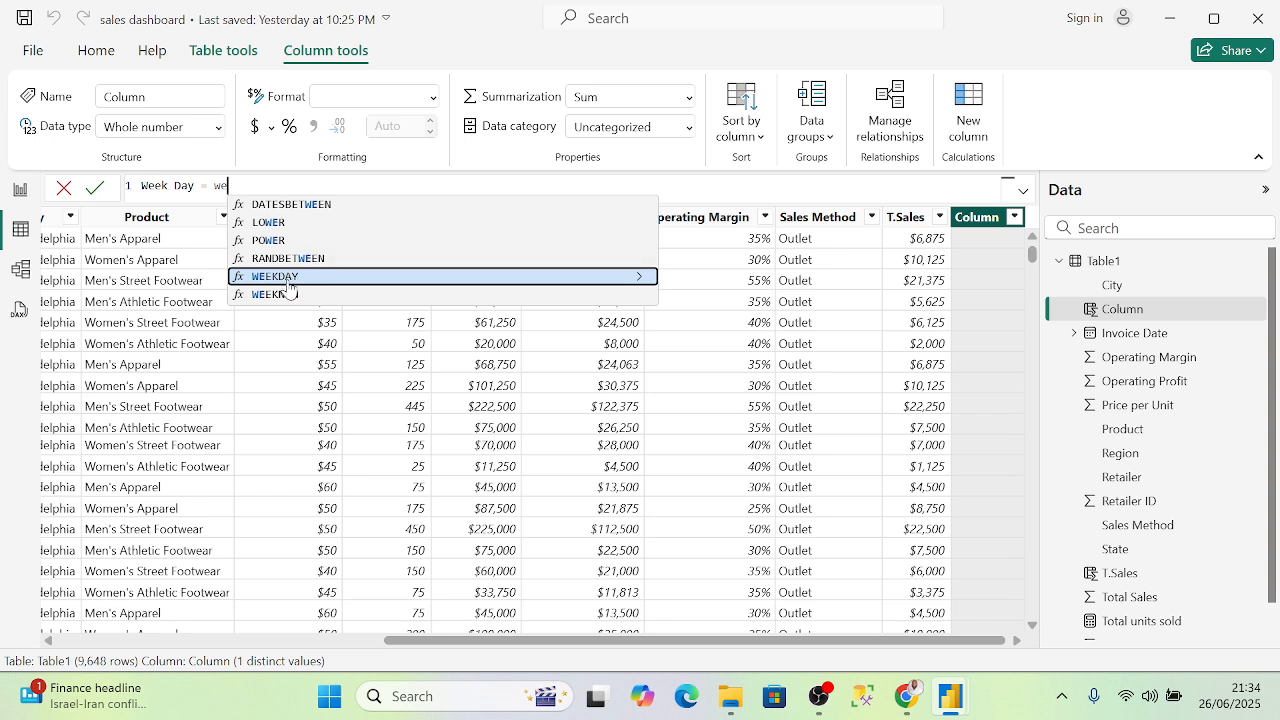
click(195, 194)
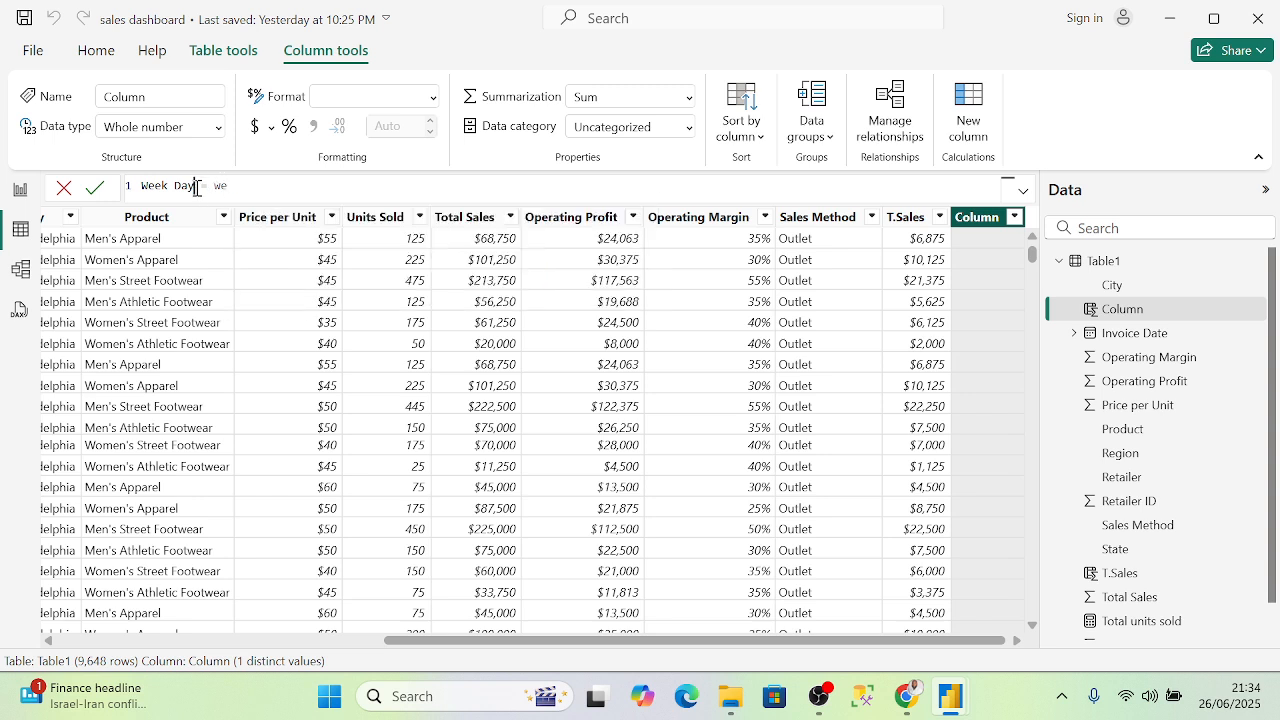
key(BackSpace)
text(No.)
- Insert the WEEKNUM function into the Week No. formula and commit it
double_click(251, 183)
text(wek)
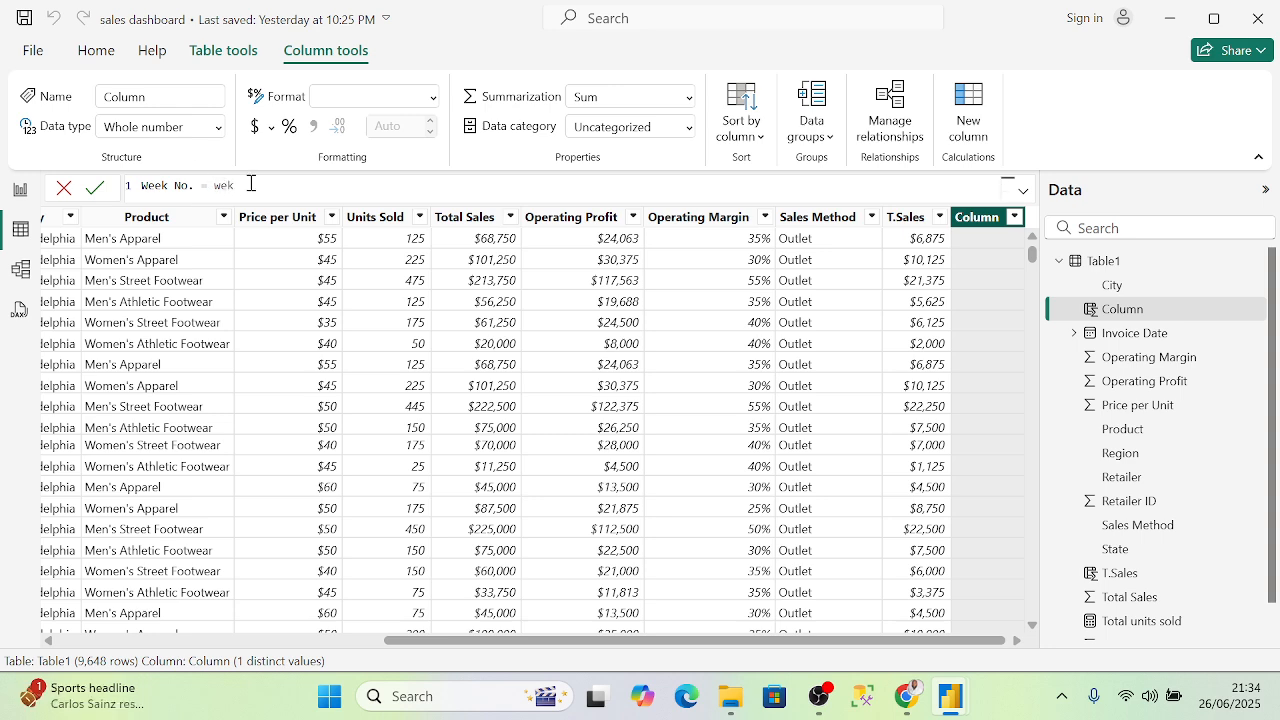
key(BackSpace)
key(BackSpace)
key(BackSpace)
text(we)
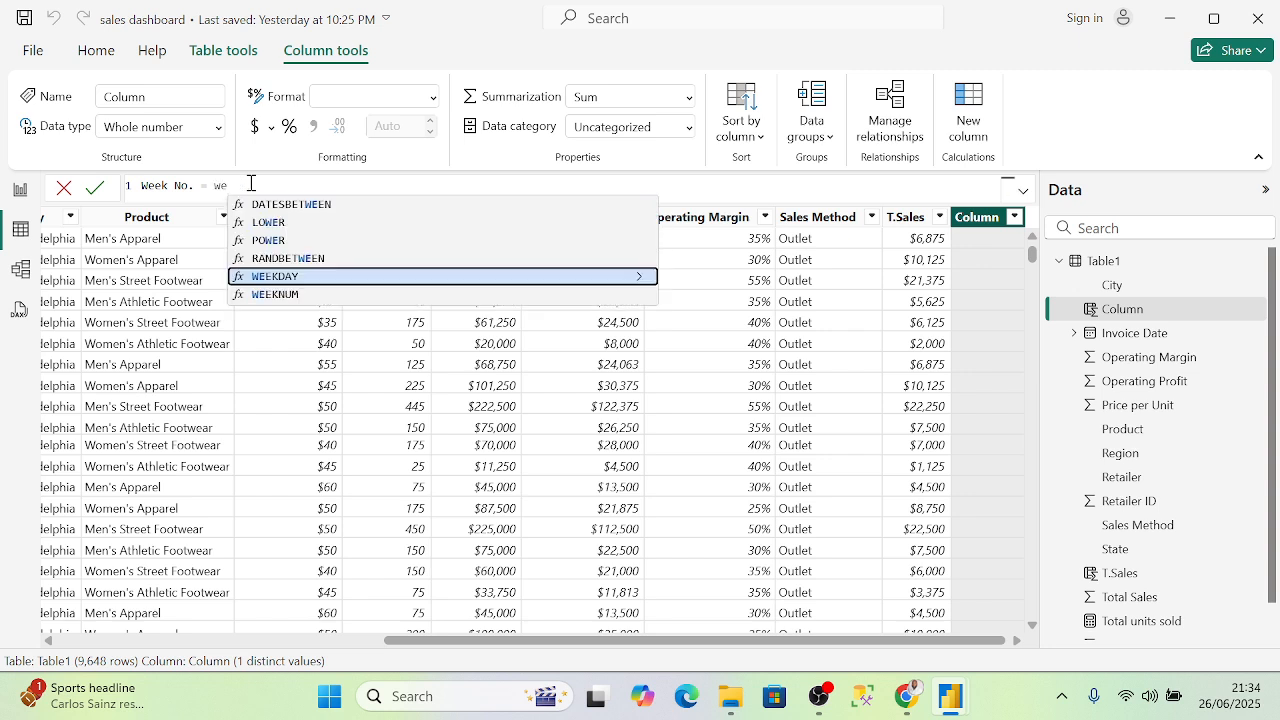
click(304, 299)
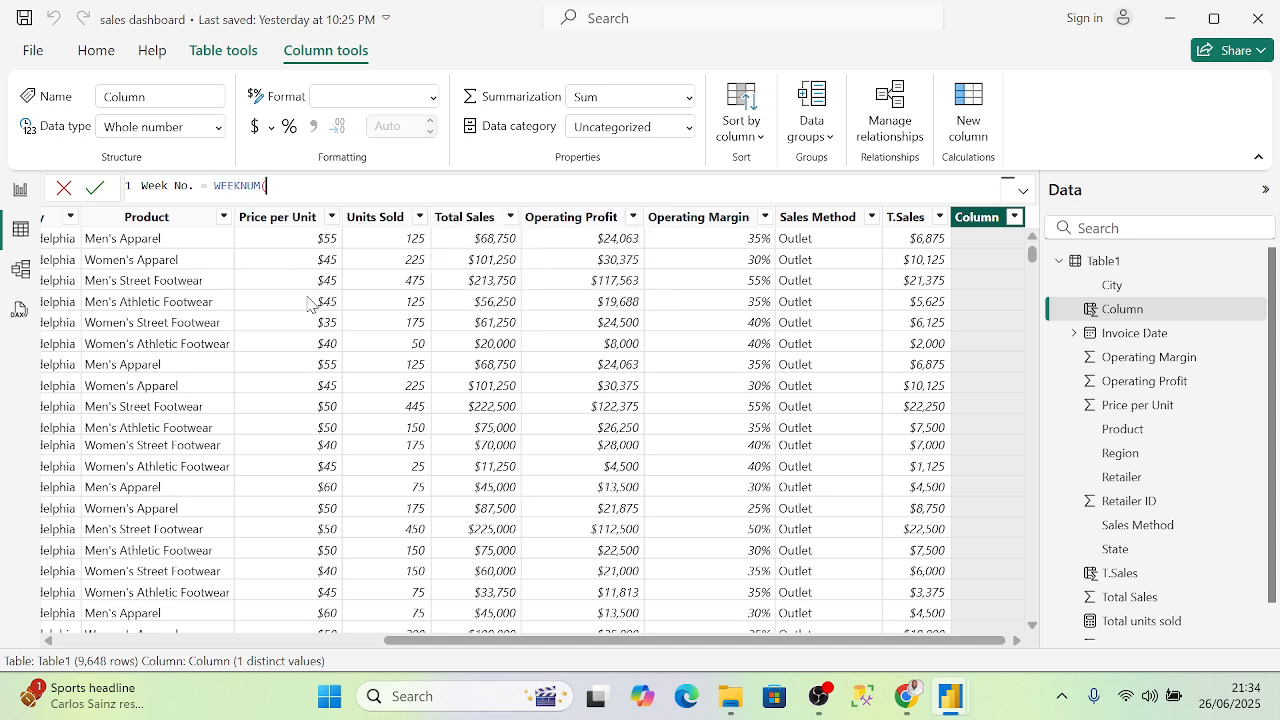
key(Return)
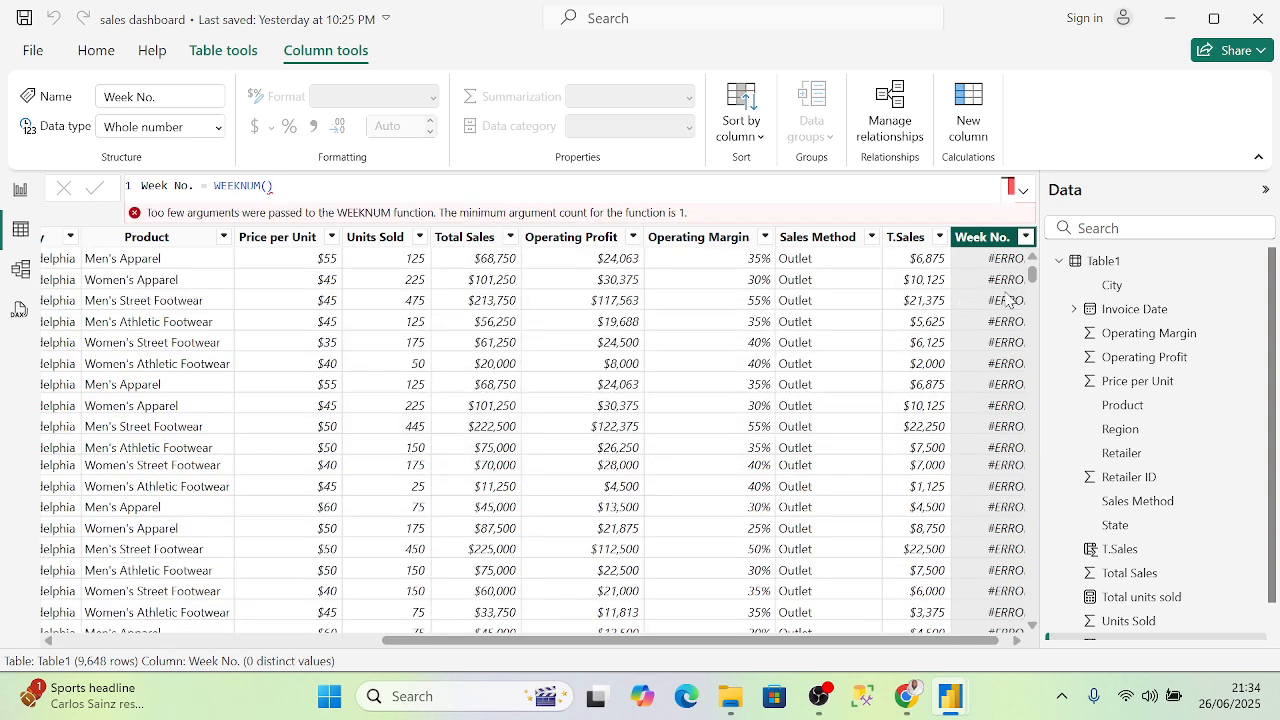
- Complete the formula as WEEKNUM('Table1'[Invoice Date],1) so rows show week numbers
click(267, 185)
key(Delete)
text(')
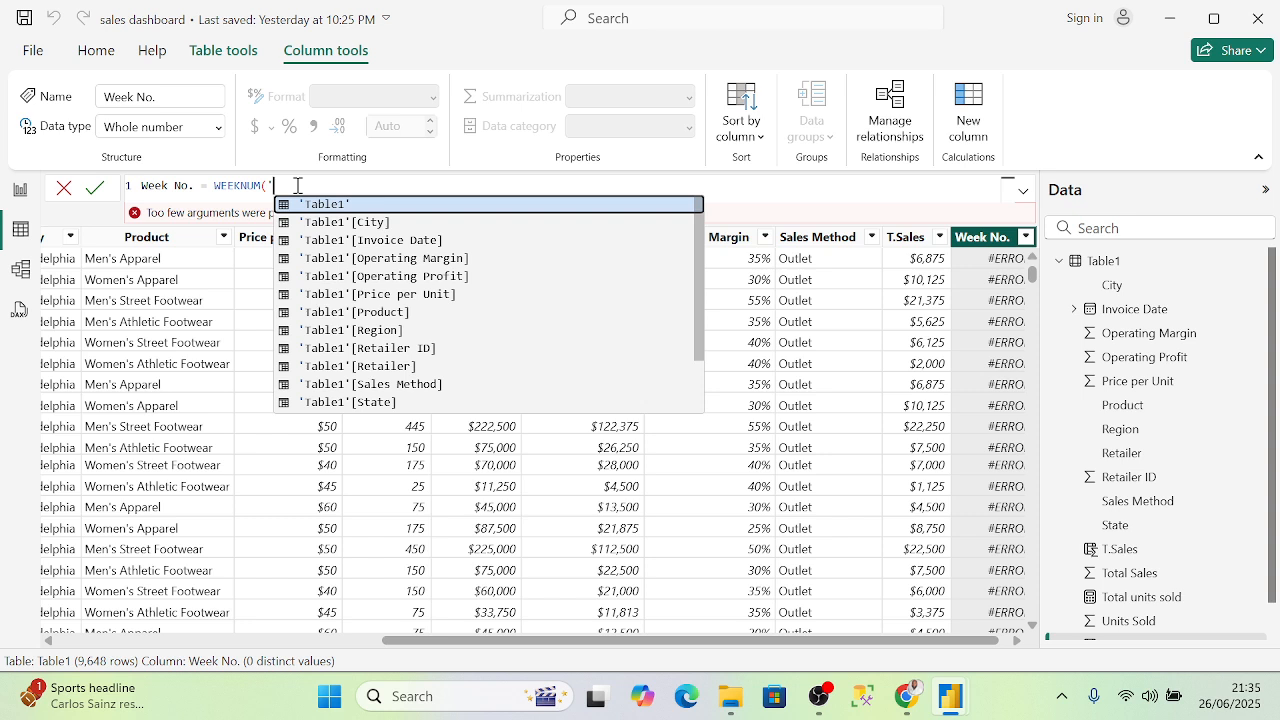
key(Down)
key(Down)
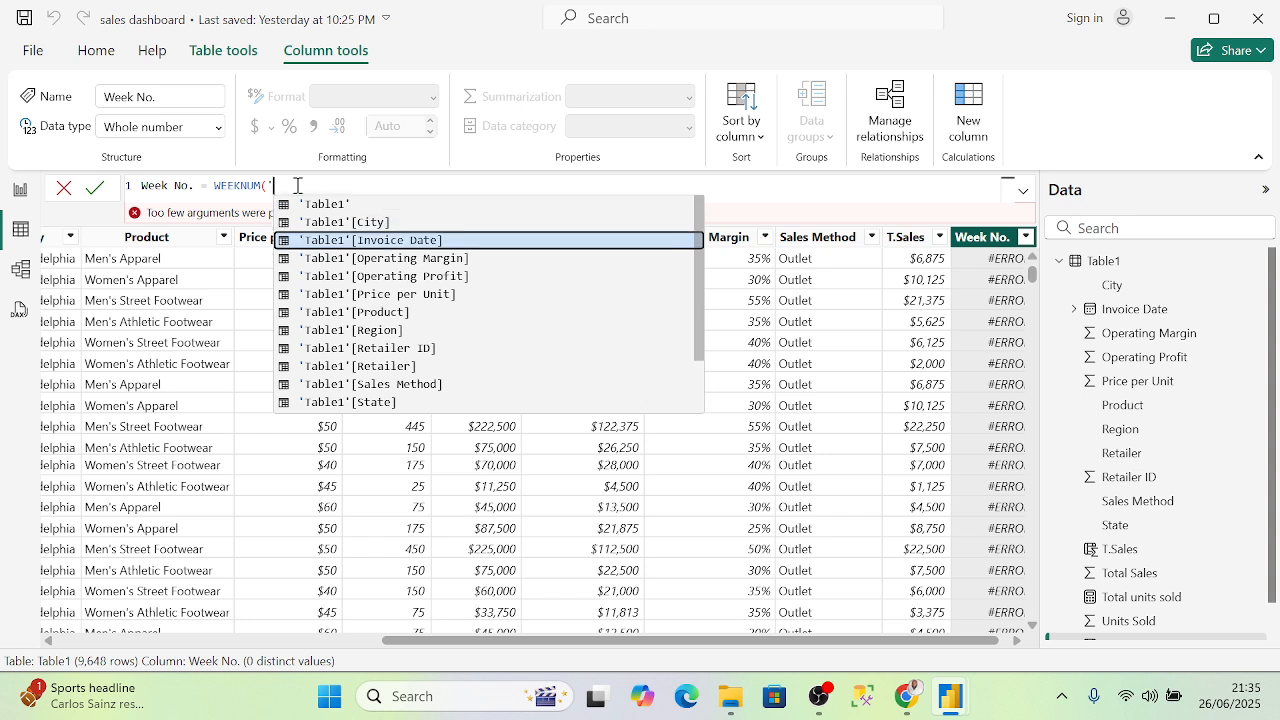
key(Tab)
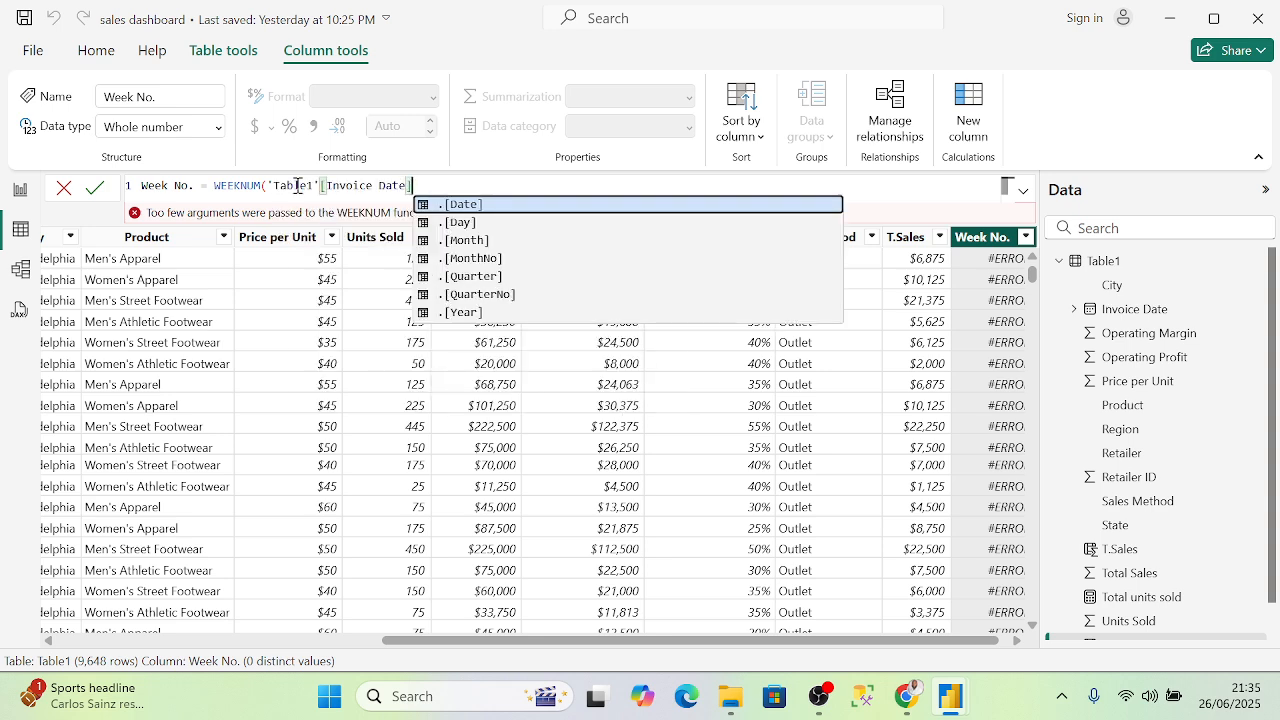
text(,)
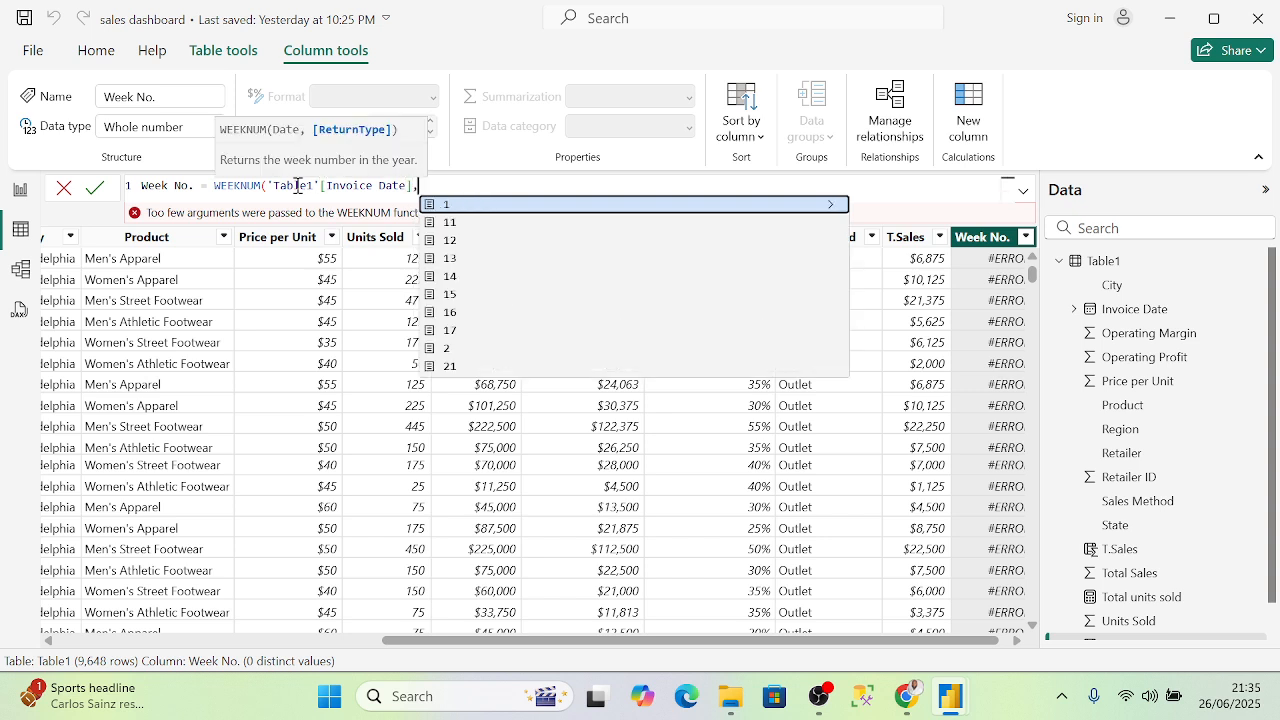
click(481, 201)
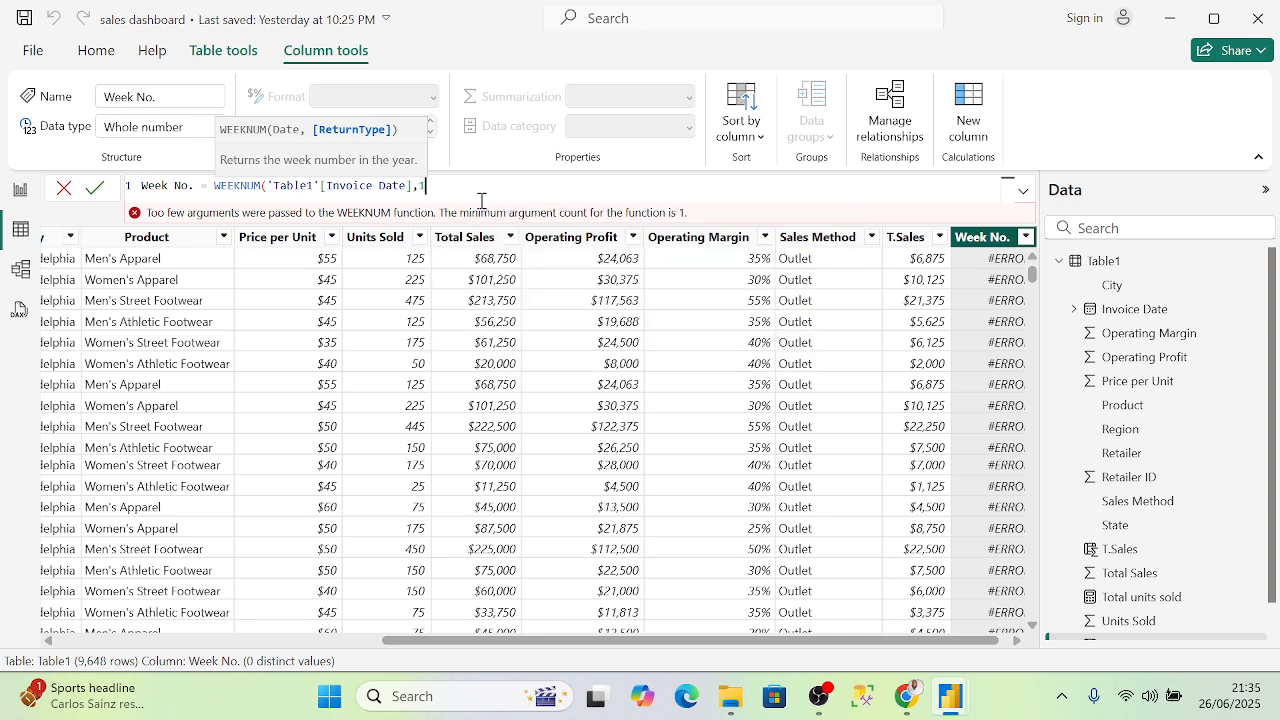
text())
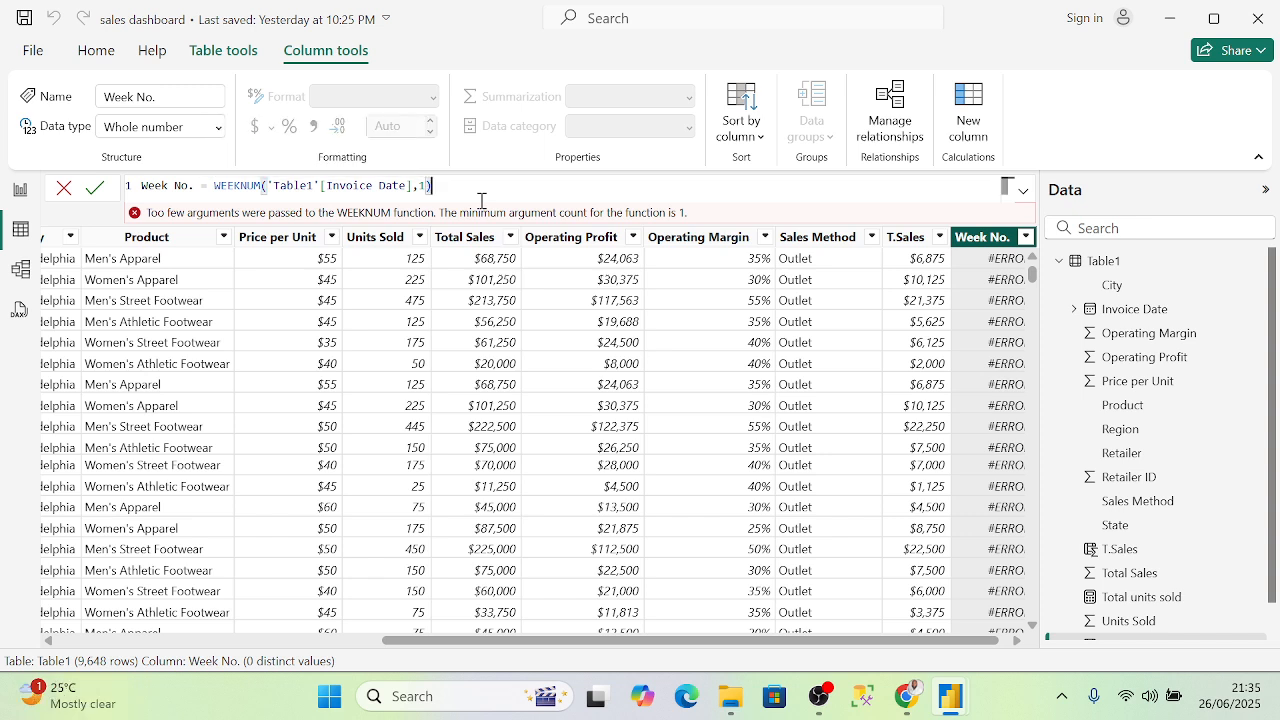
key(Return)
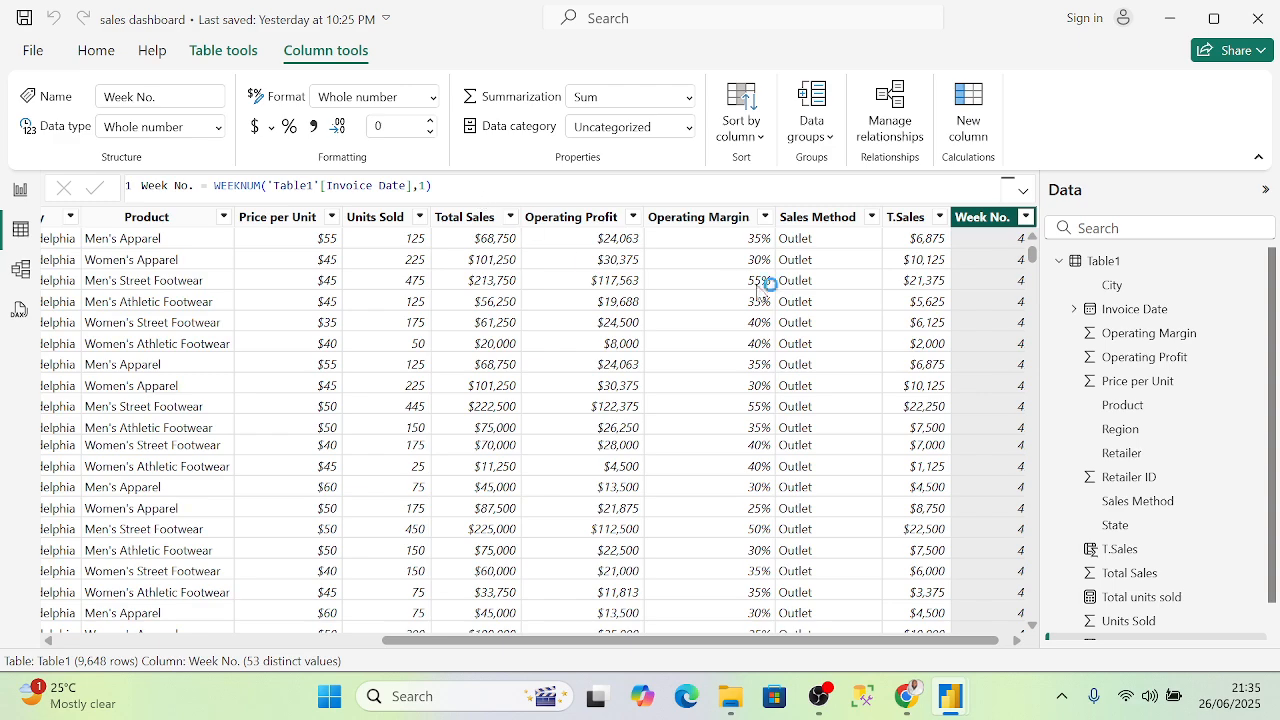
- Review the Week No. filter values, then bring up File Explorer on the Desktop folder
scroll(1030, 318, down, 10)
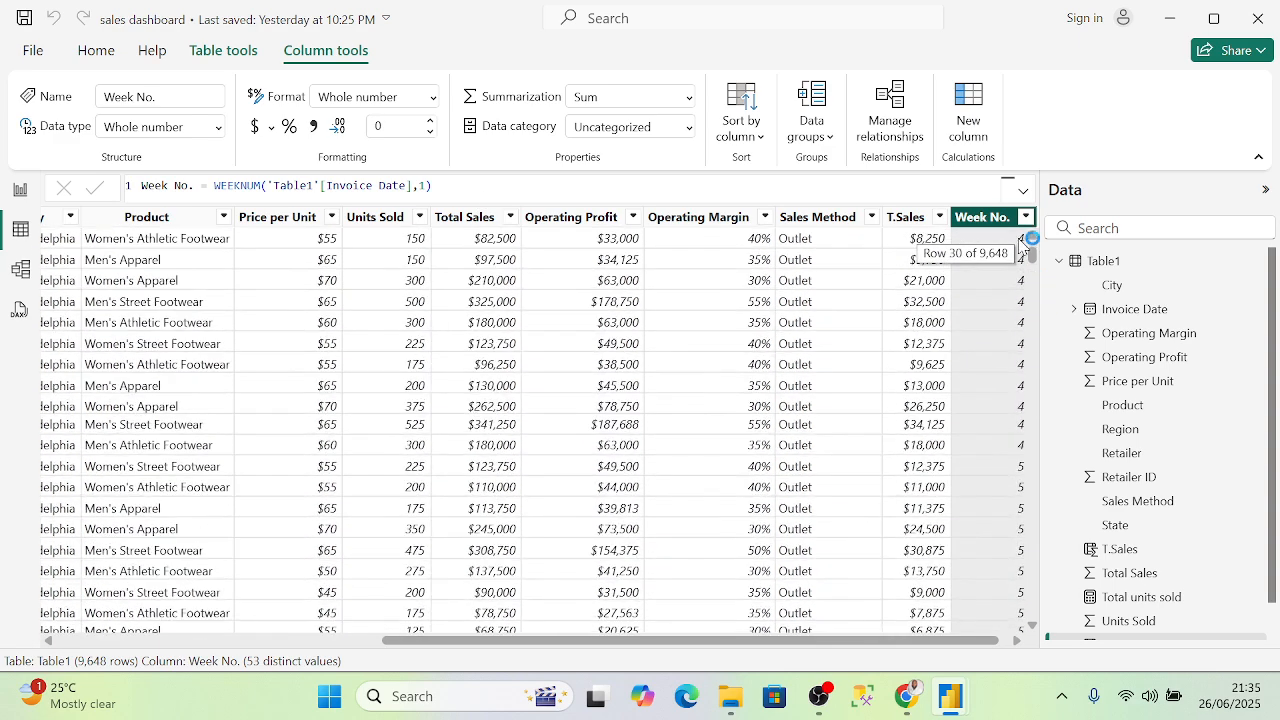
click(1026, 217)
scroll(1016, 400, down, 10)
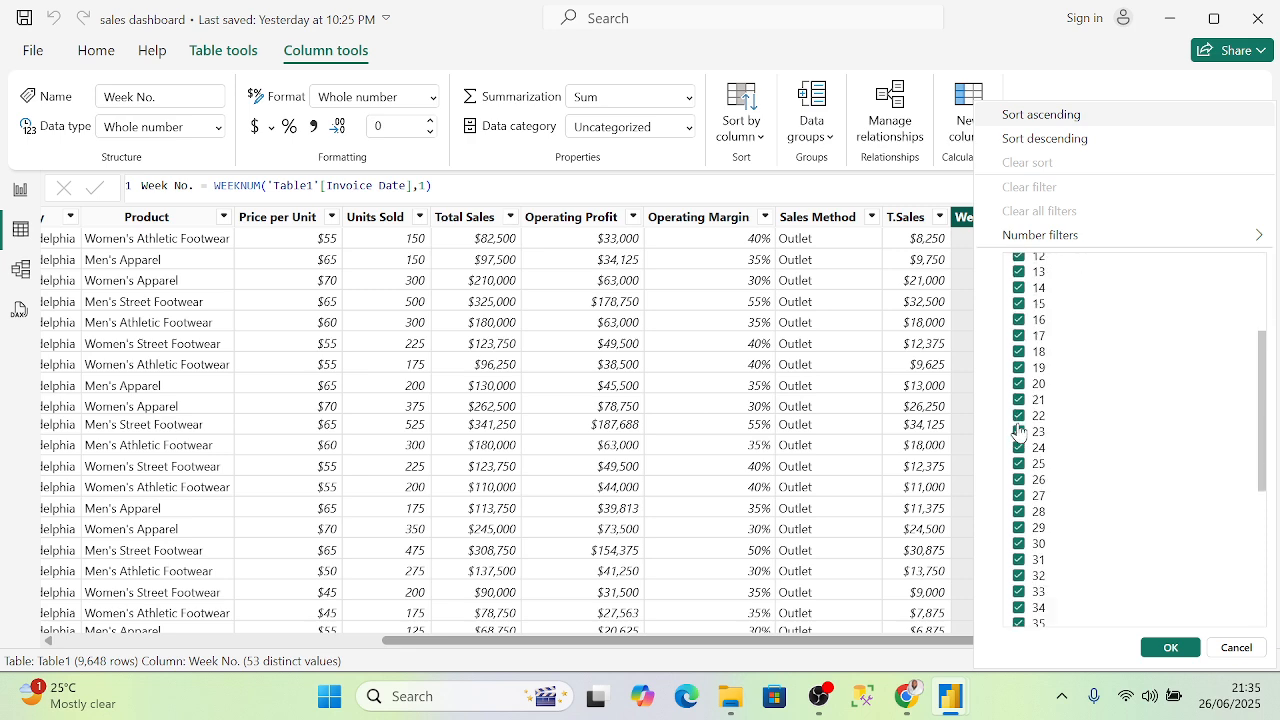
scroll(1018, 447, up, 9)
scroll(1018, 447, up, 2)
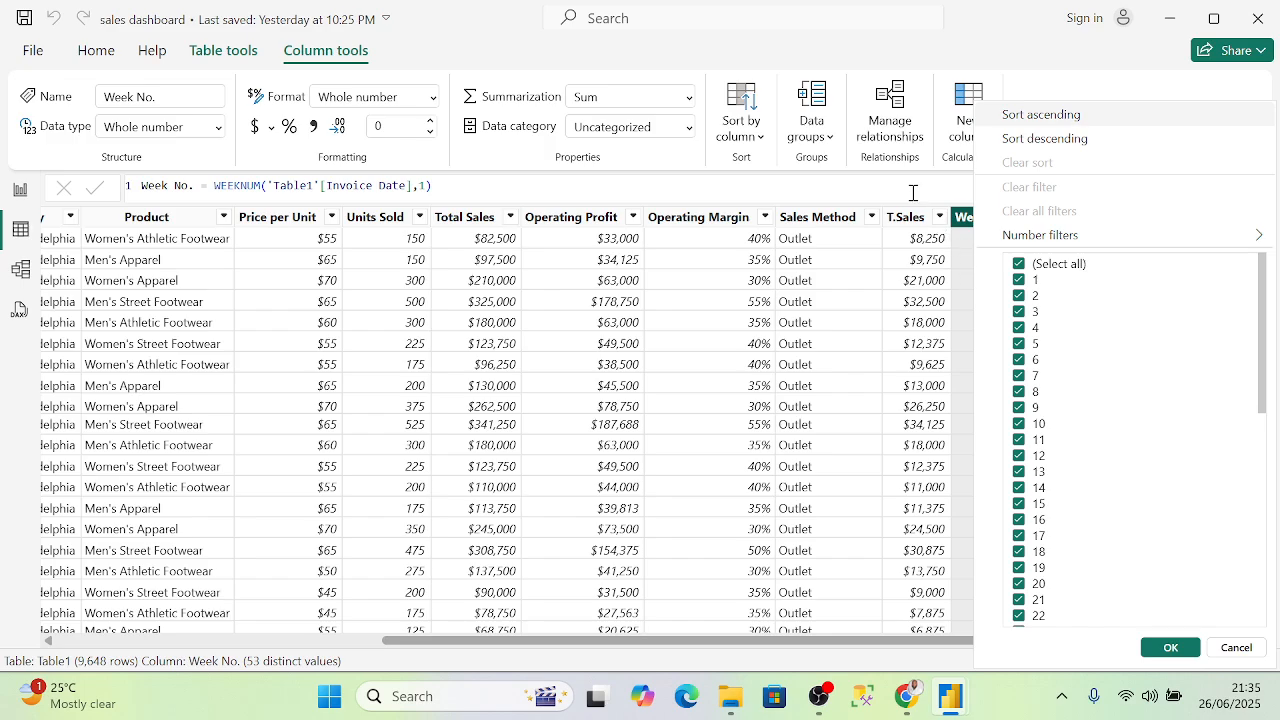
key(Escape)
scroll(980, 250, up, 10)
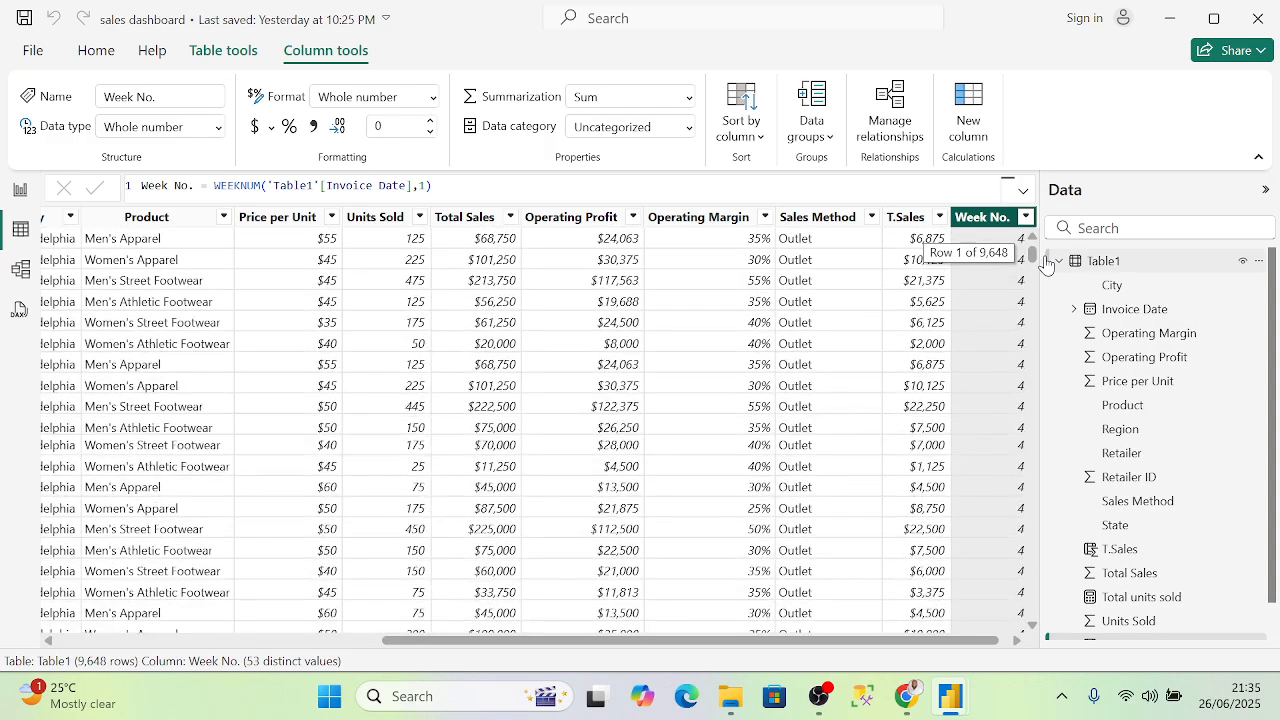
scroll(1012, 360, down, 5)
scroll(1012, 360, down, 3)
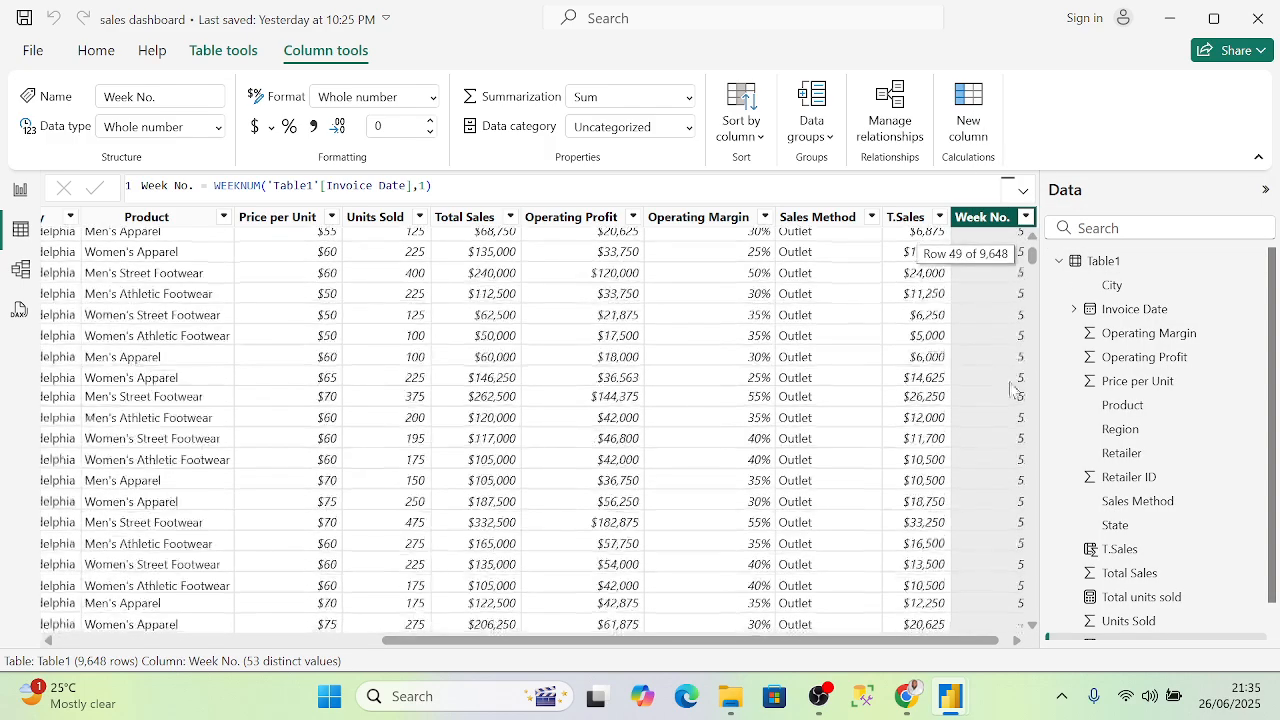
scroll(985, 355, up, 8)
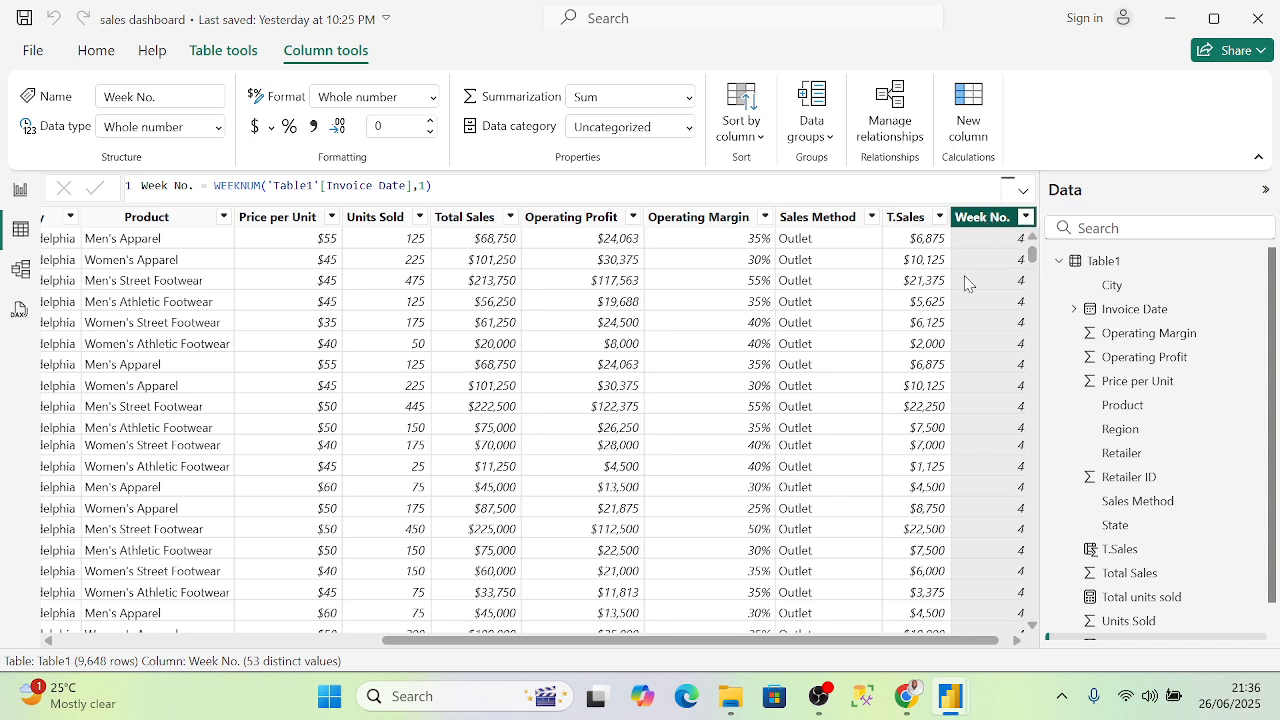
drag(509, 643, 165, 624)
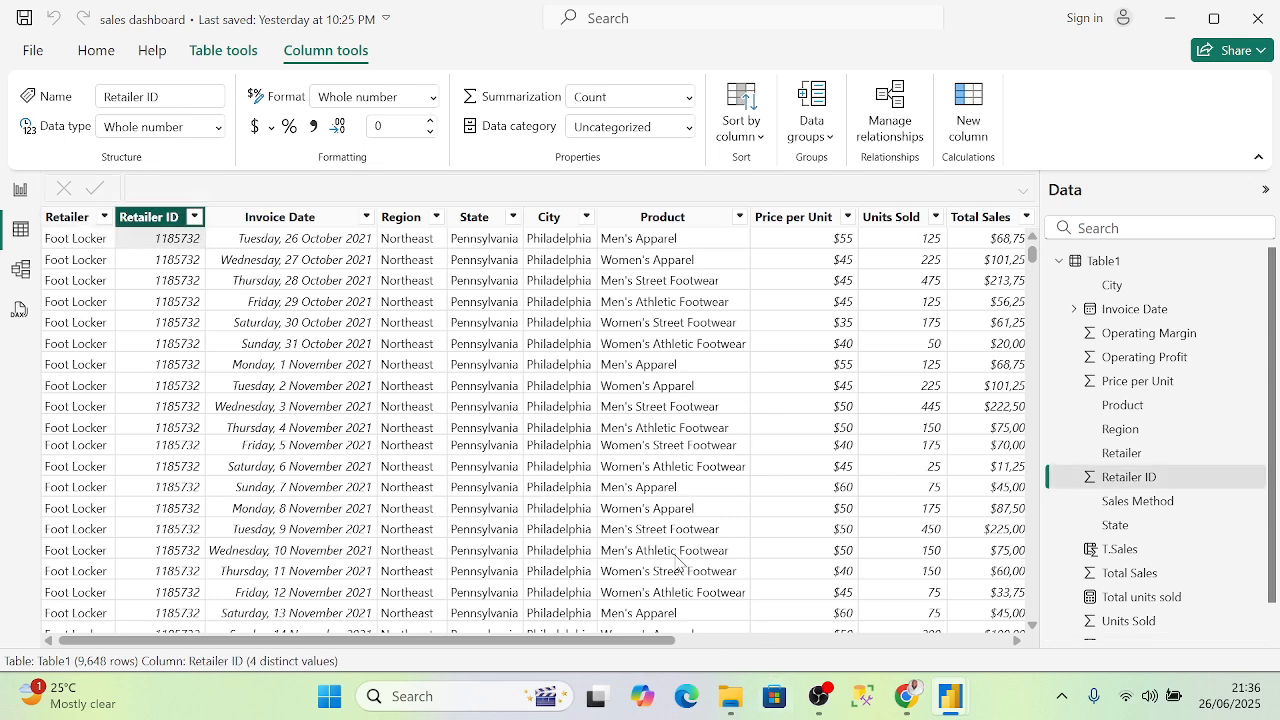
- Open the Adidas US Sales Datasets workbook from Downloads in Excel
mouse_move(728, 697)
click(703, 600)
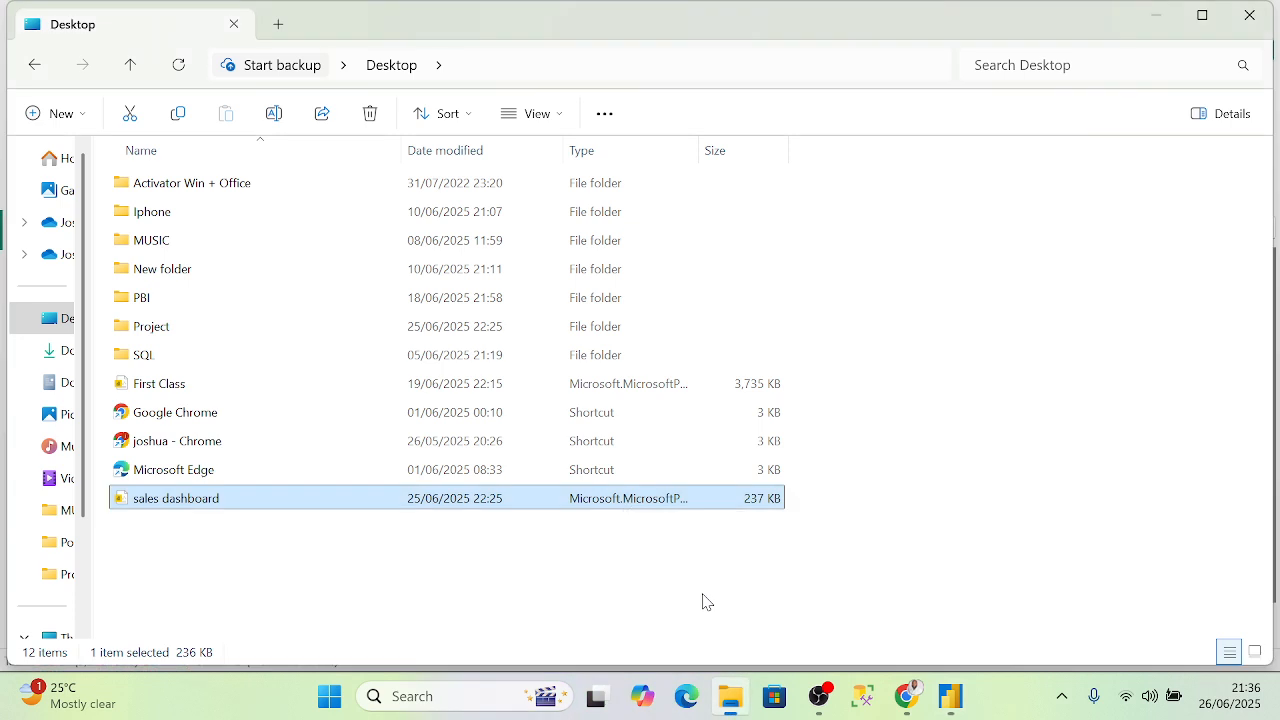
scroll(57, 520, down, 2)
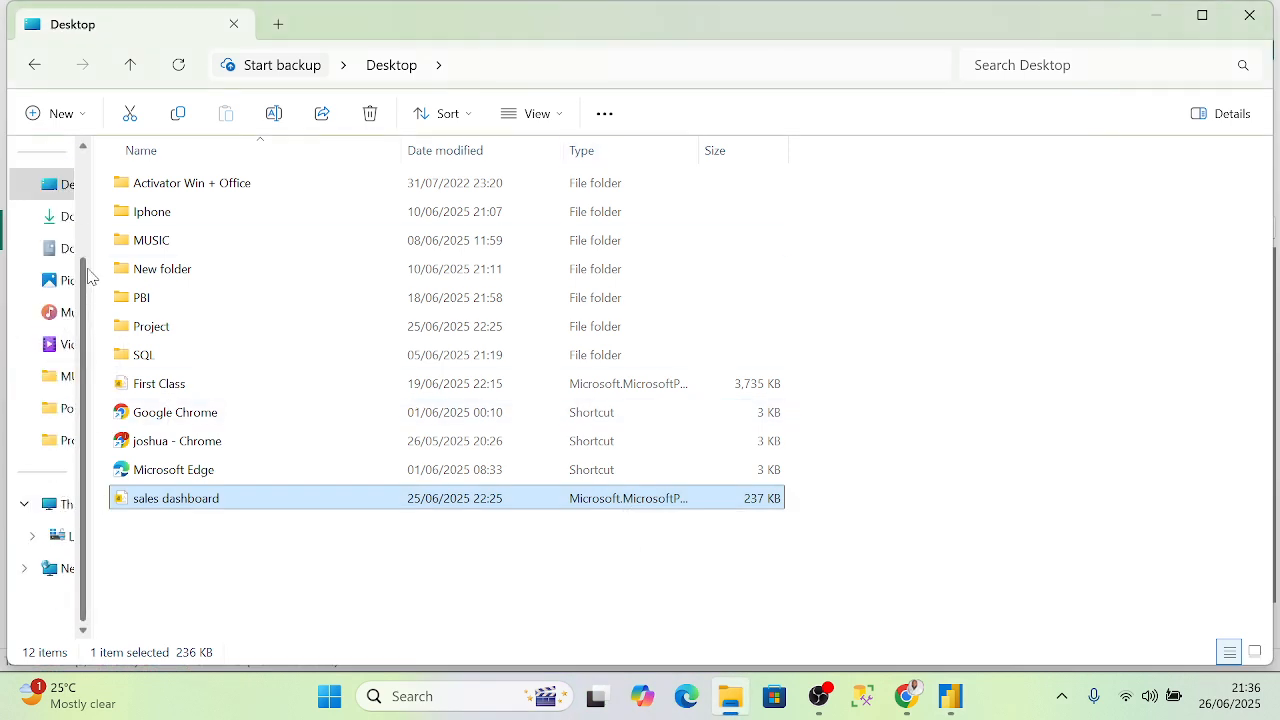
scroll(55, 260, up, 2)
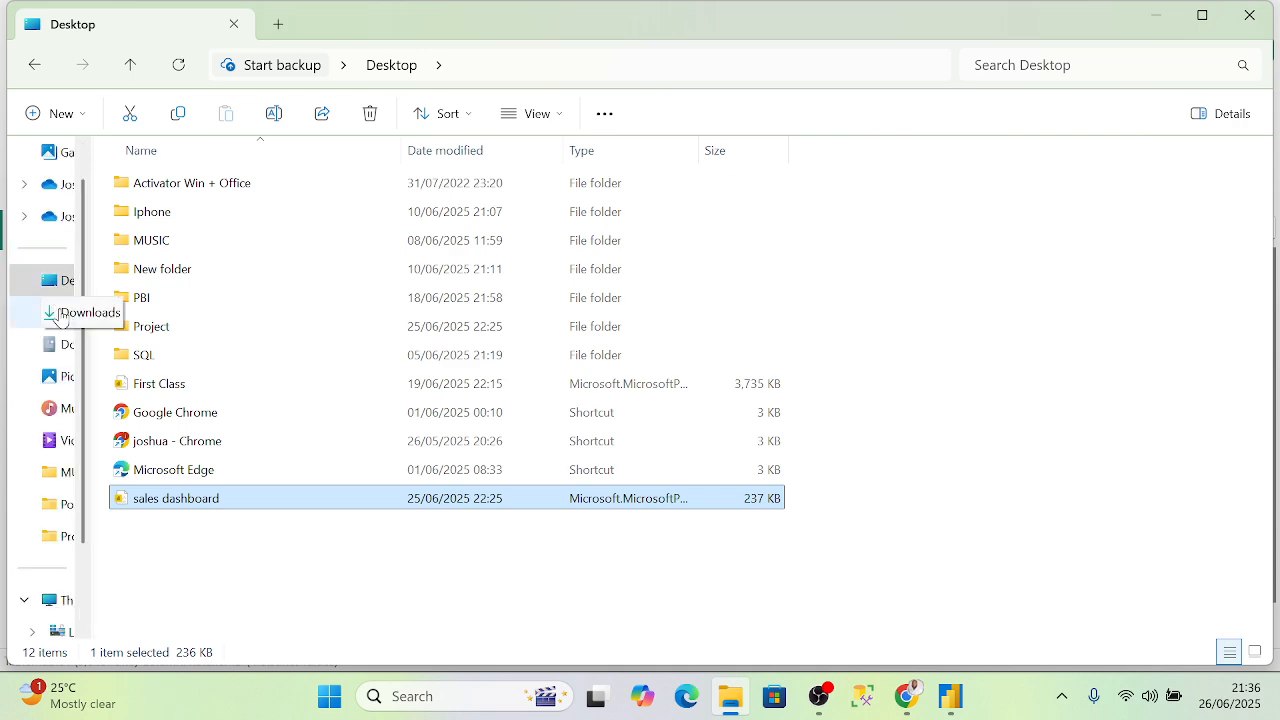
click(59, 314)
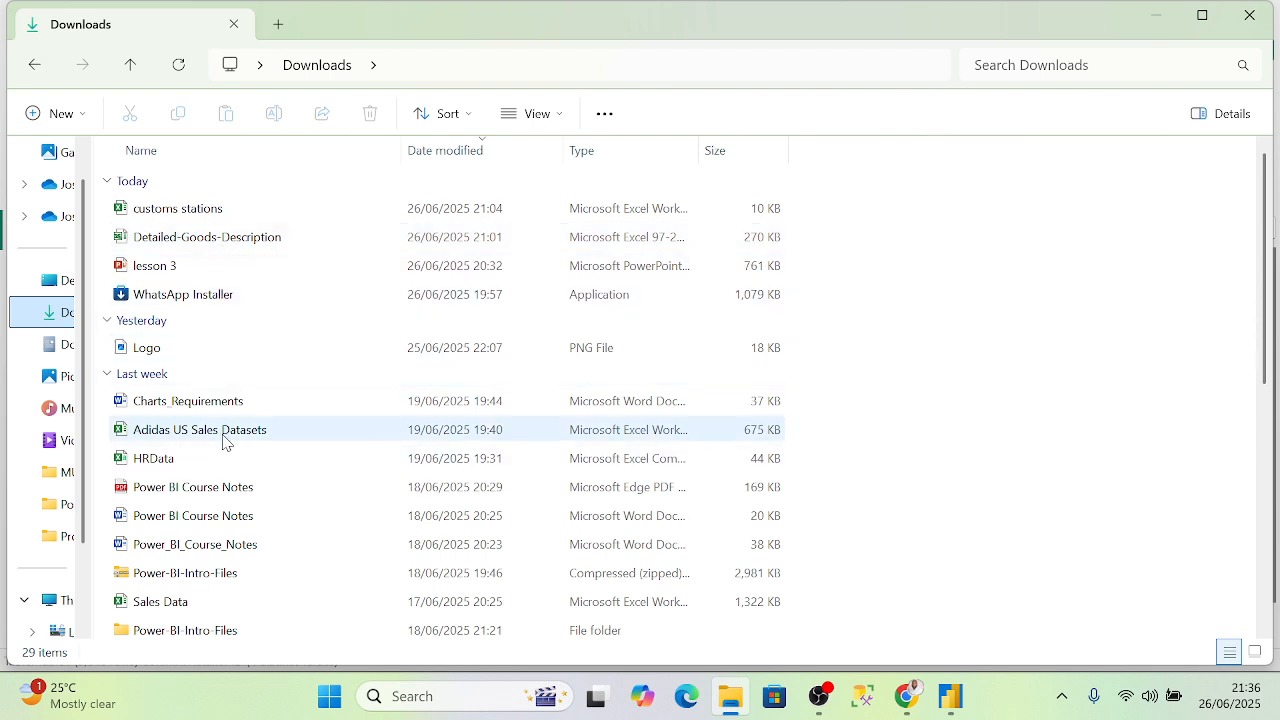
click(225, 433)
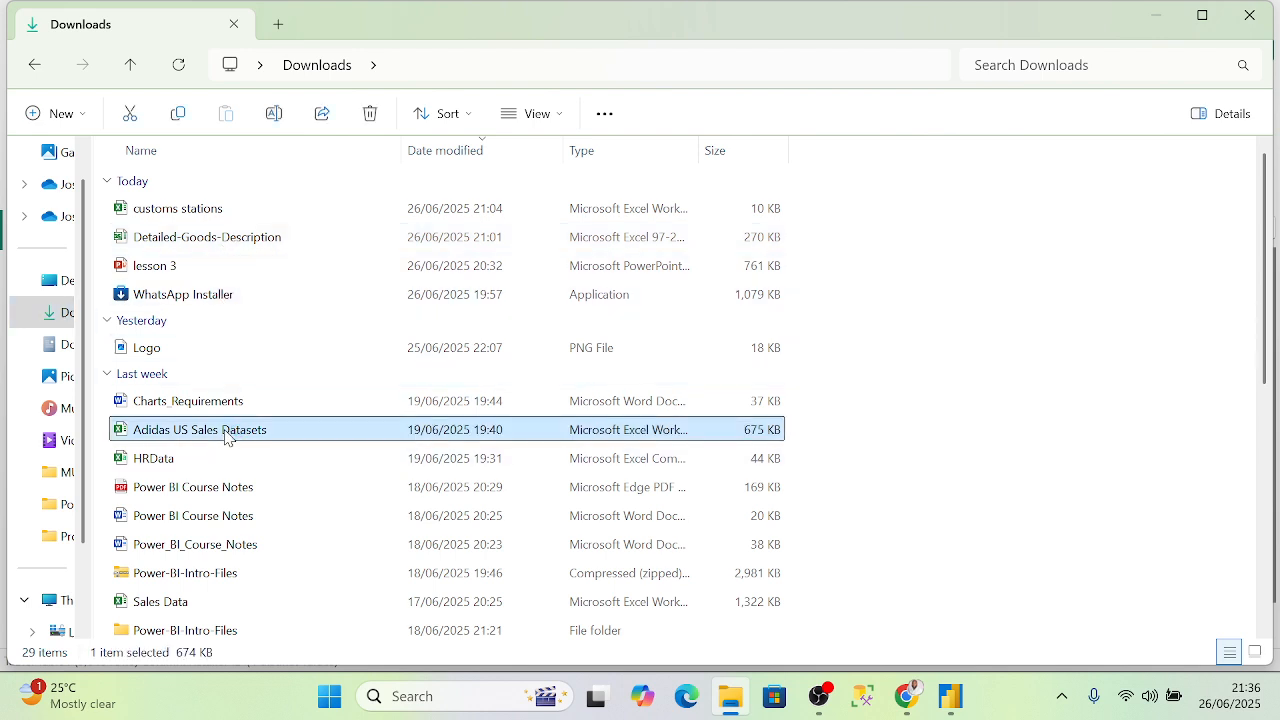
double_click(225, 433)
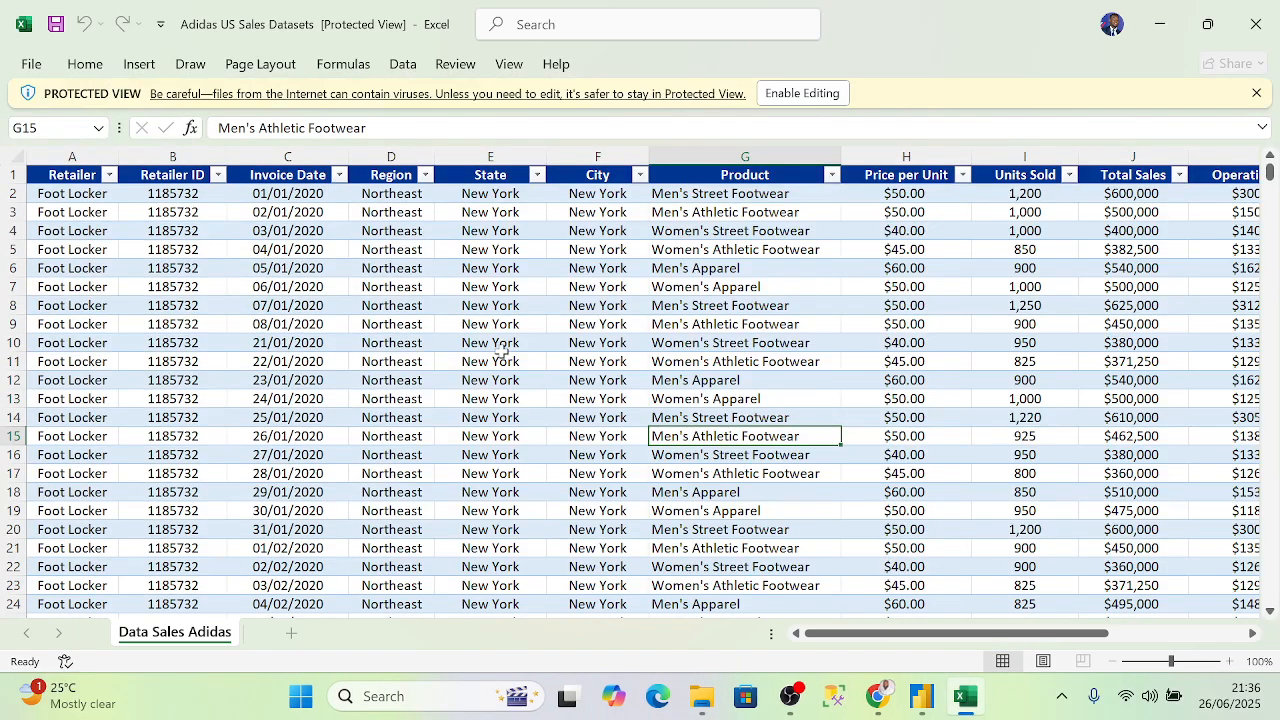
- Enable editing and insert a blank column before Region
click(824, 91)
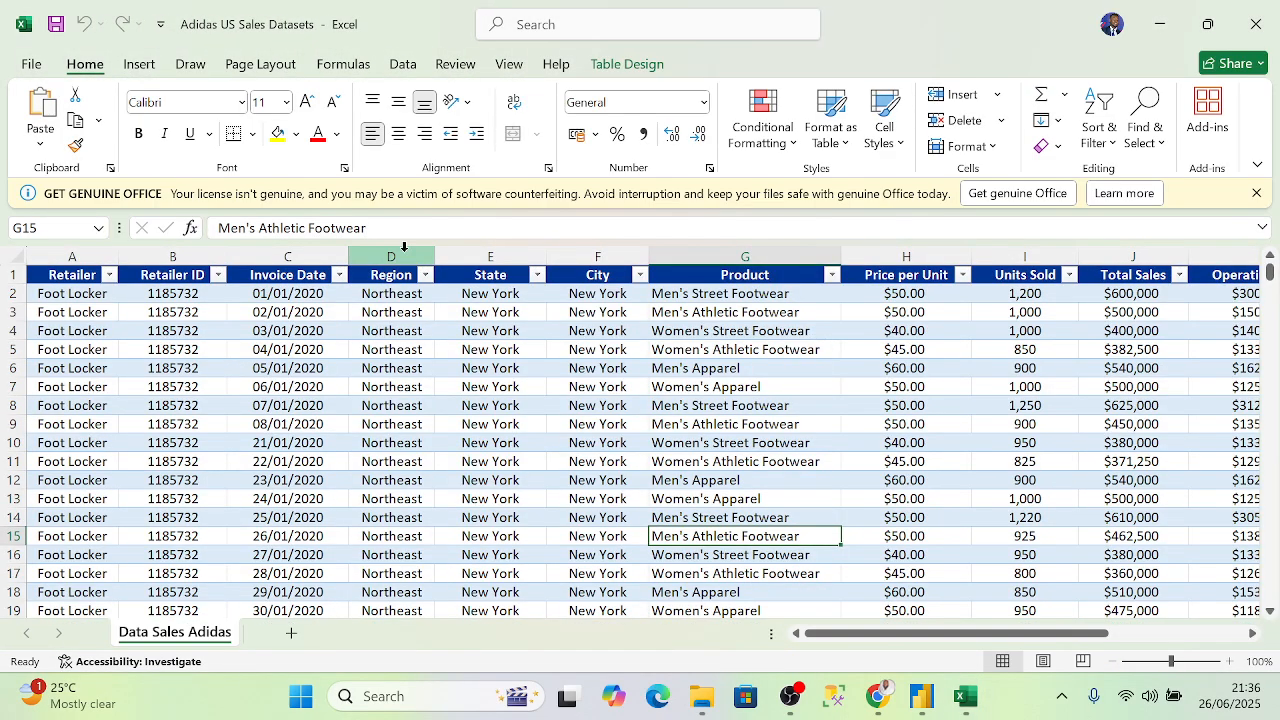
click(404, 246)
right_click(405, 248)
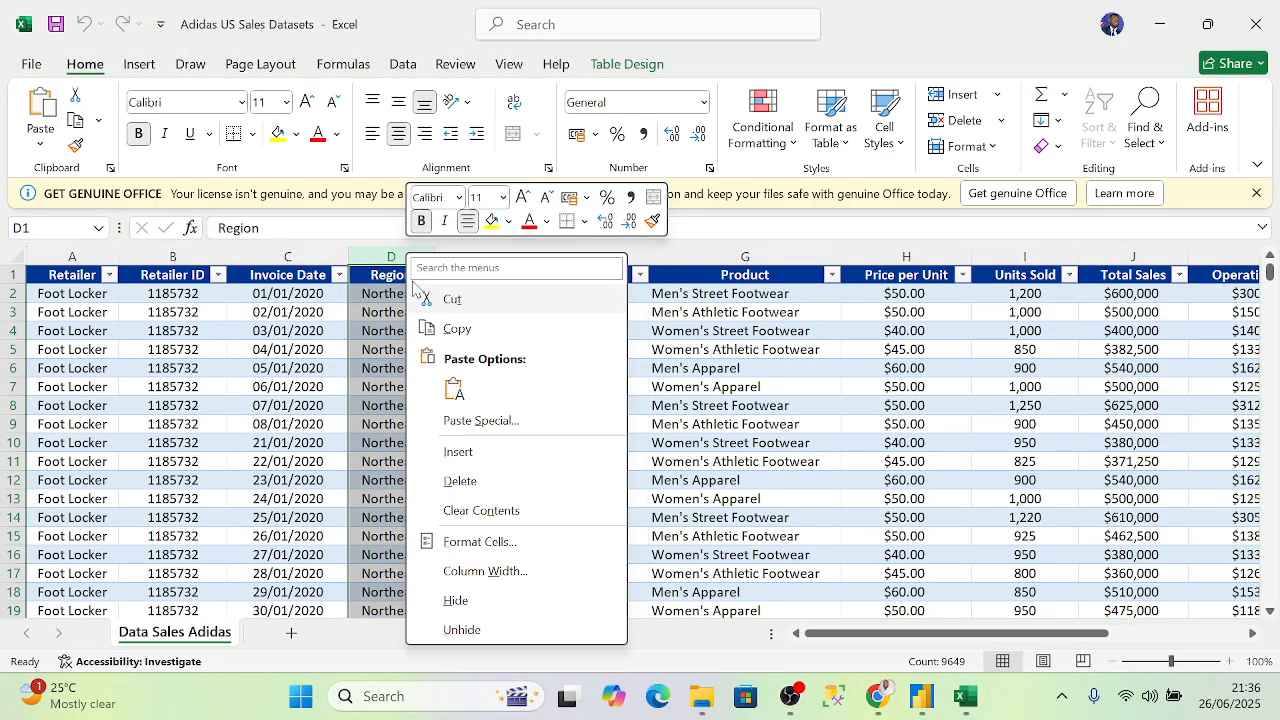
click(480, 455)
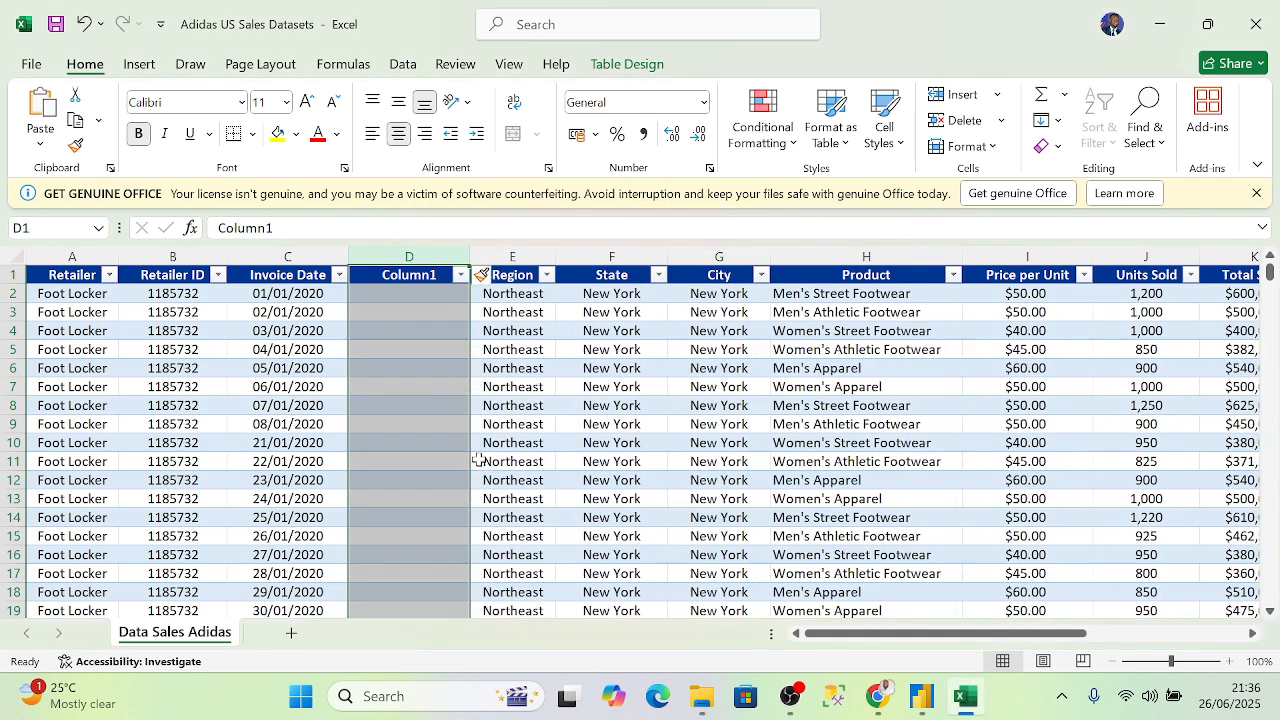
- Enter =WEEKNUM([@[Invoice Date]],21) in D2 so weeks start on Monday
click(394, 297)
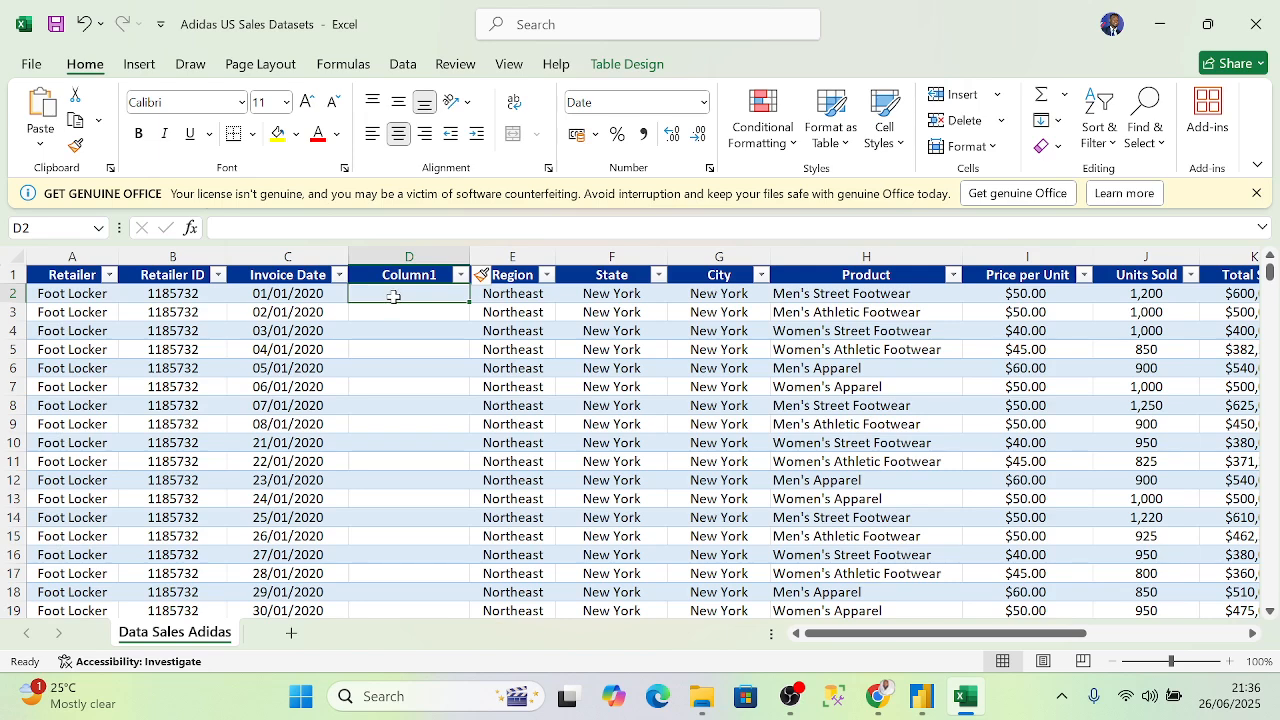
text(=wee)
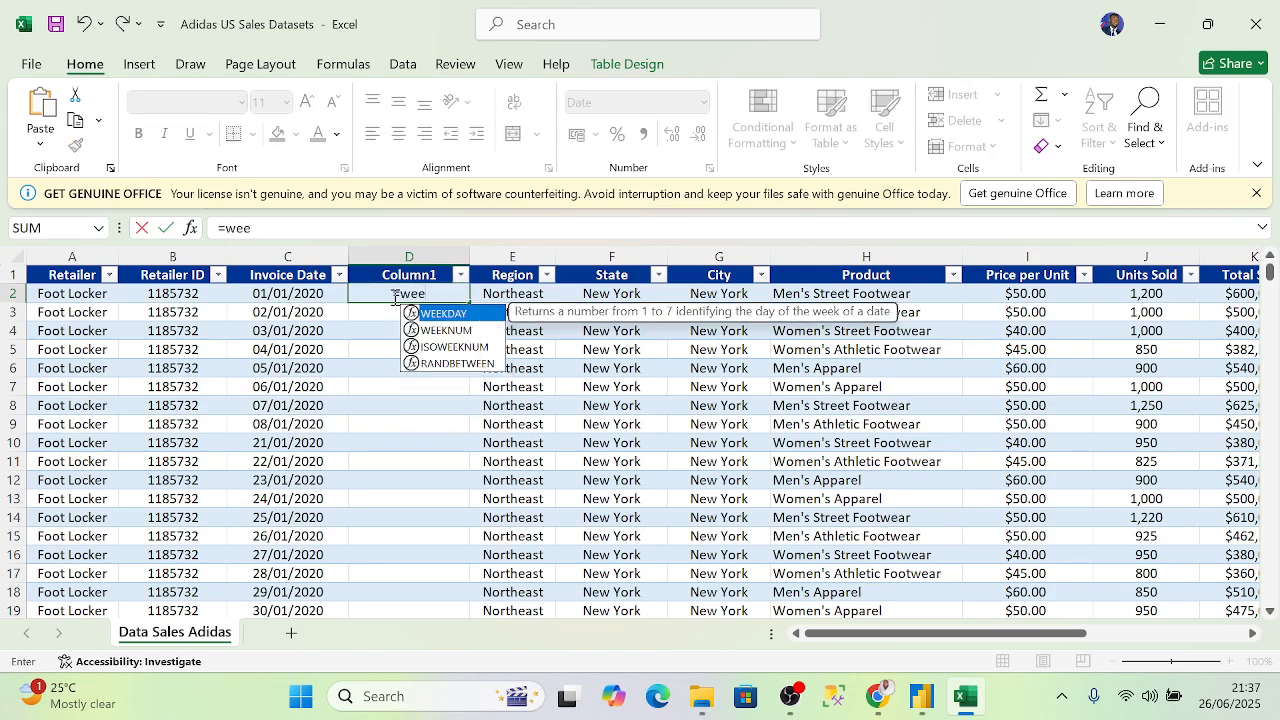
click(451, 330)
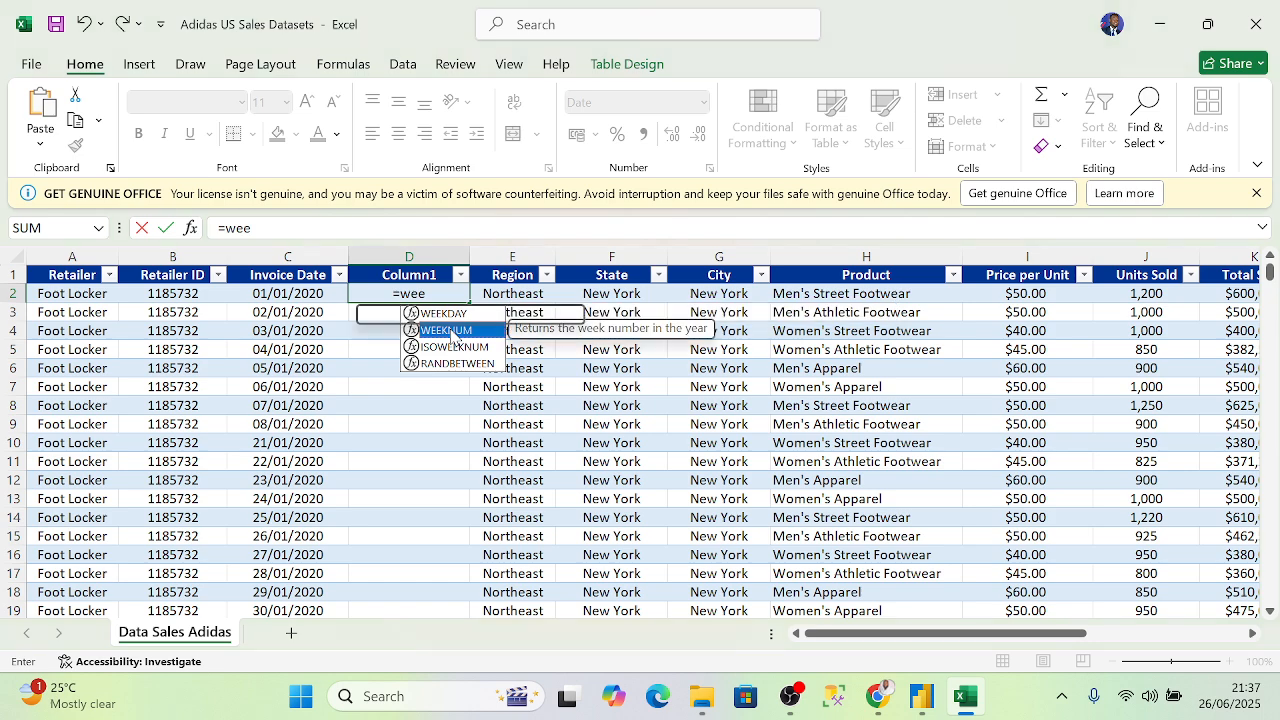
double_click(451, 330)
click(305, 296)
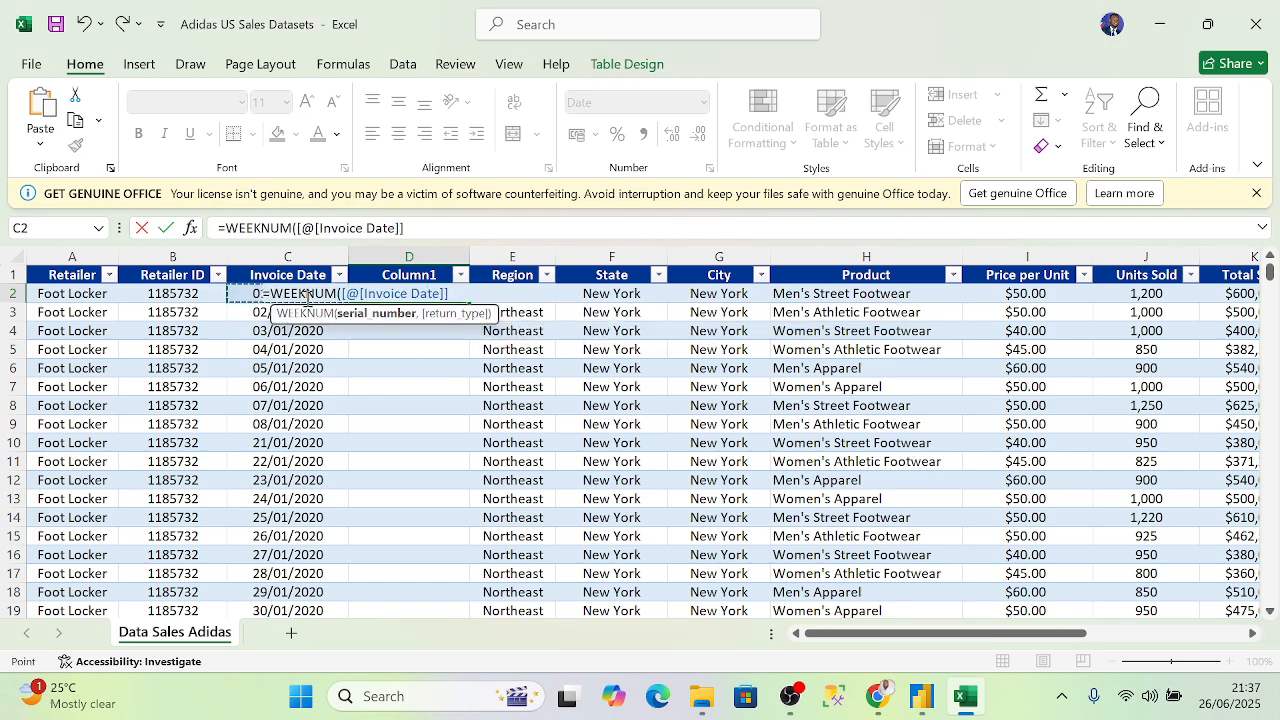
text(,)
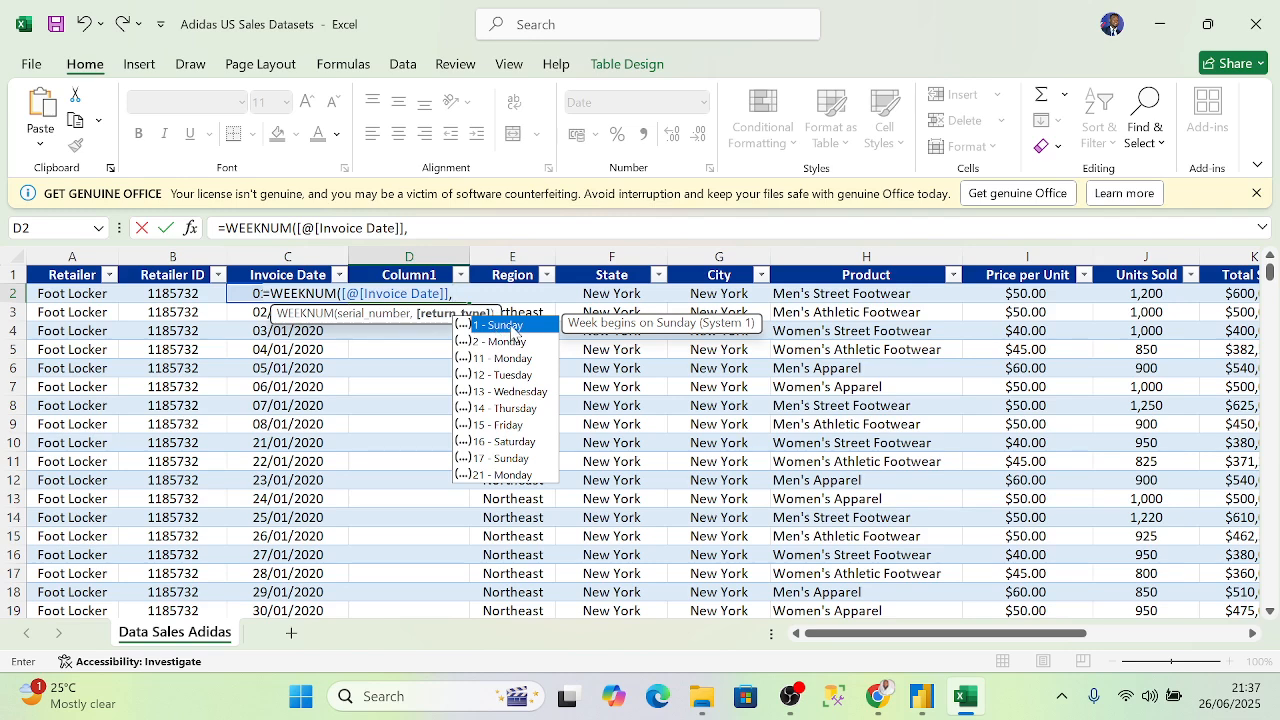
click(529, 474)
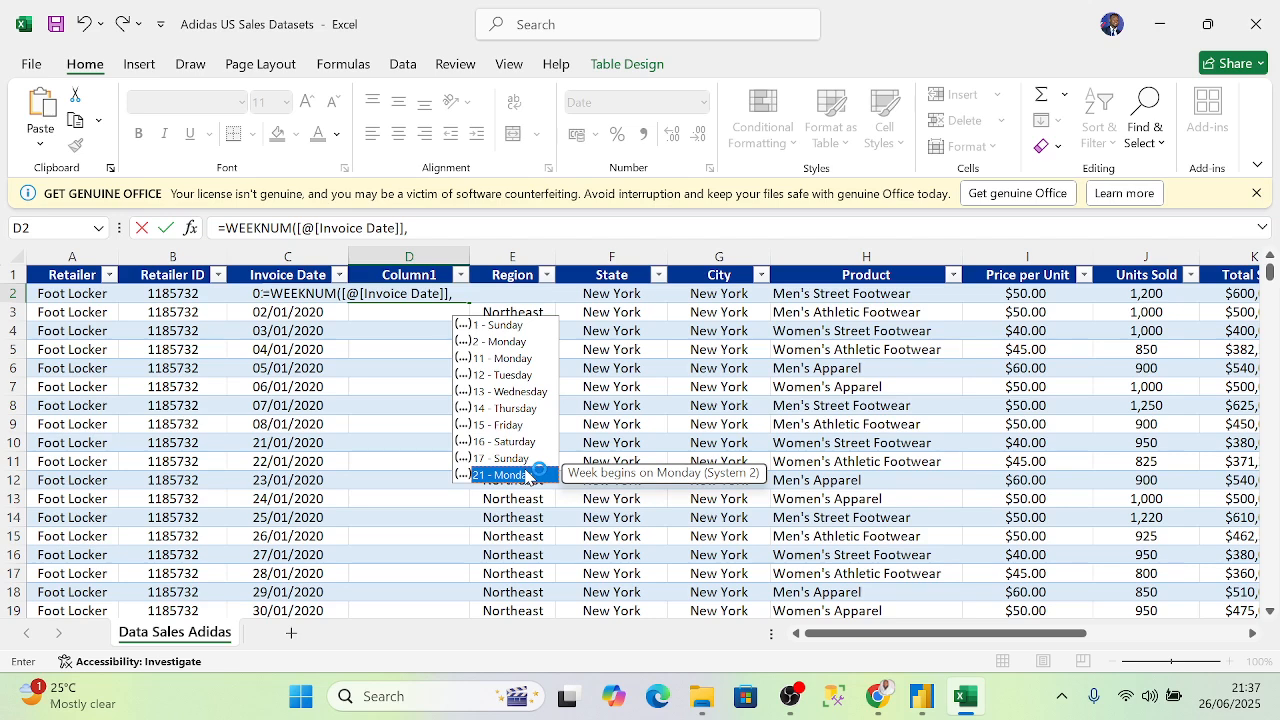
double_click(526, 476)
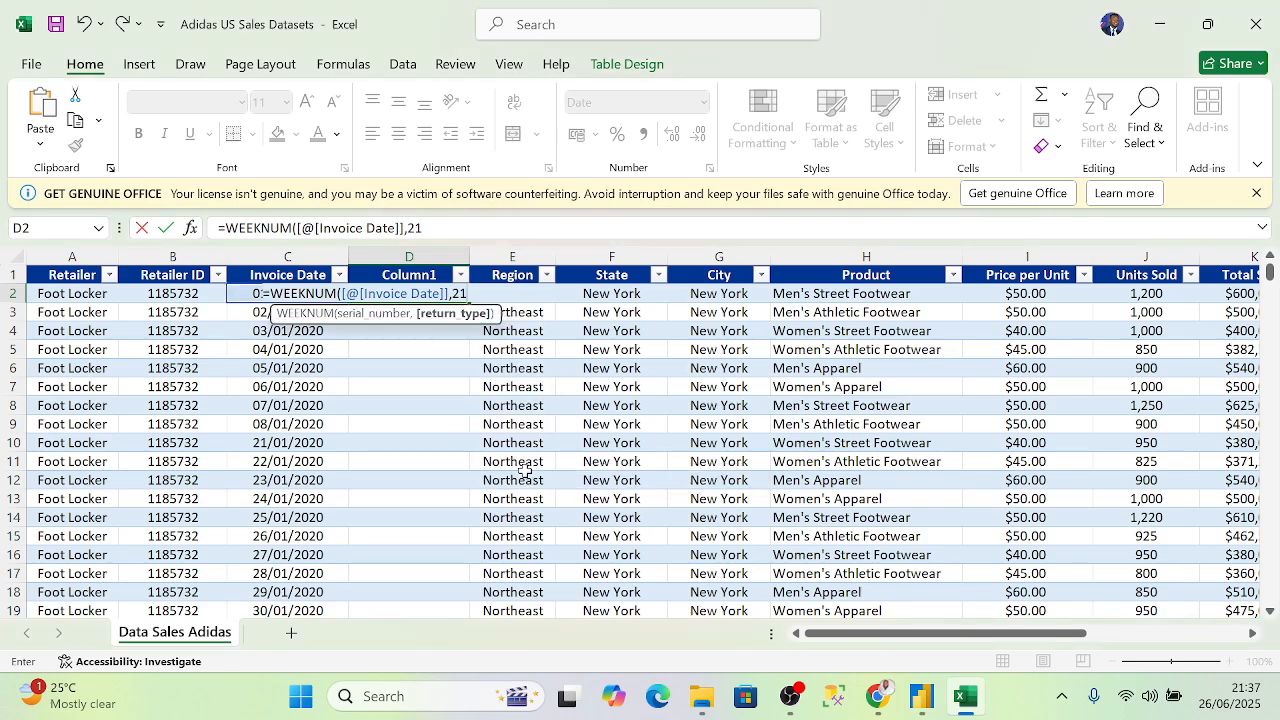
key(Return)
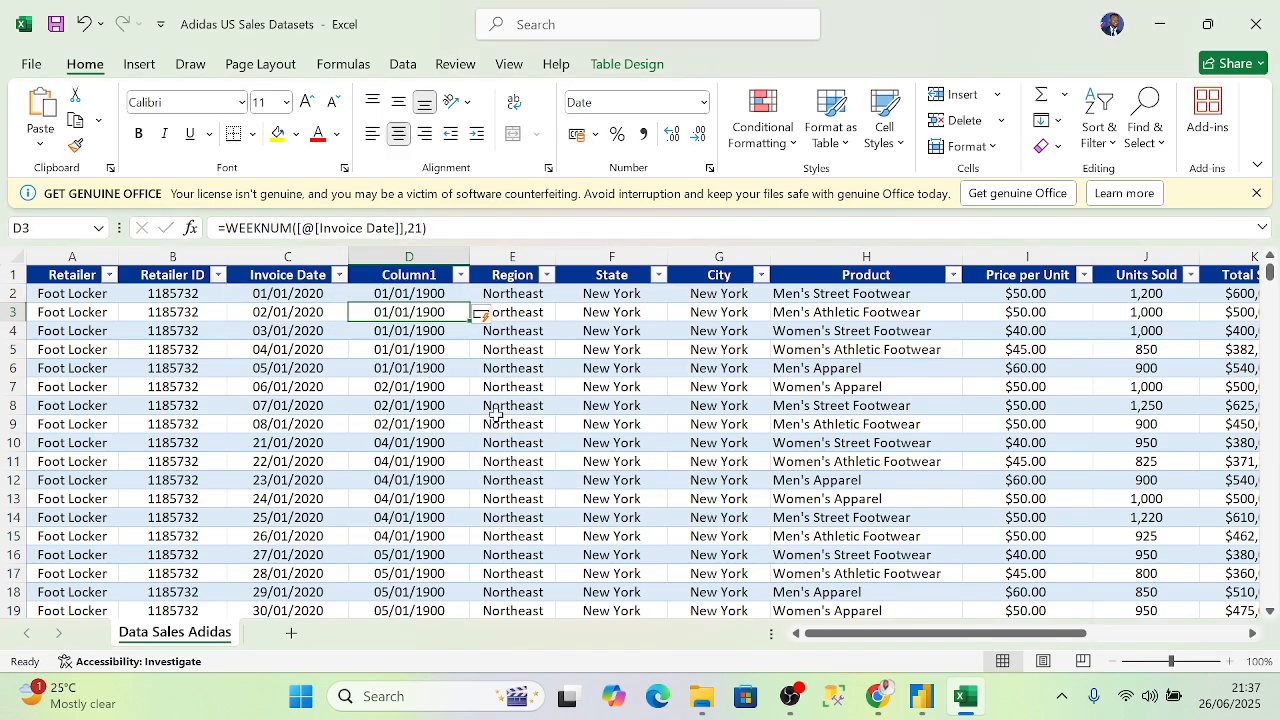
- Format the whole Column1 as Number
click(461, 275)
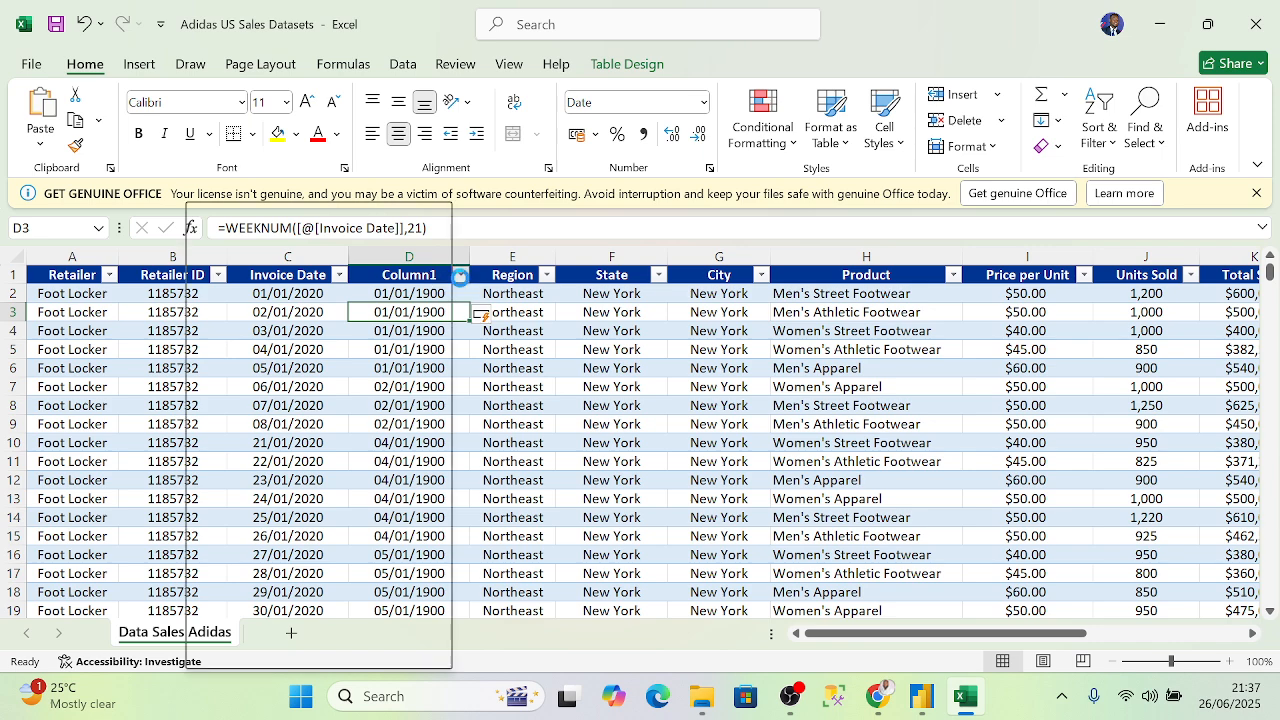
click(500, 253)
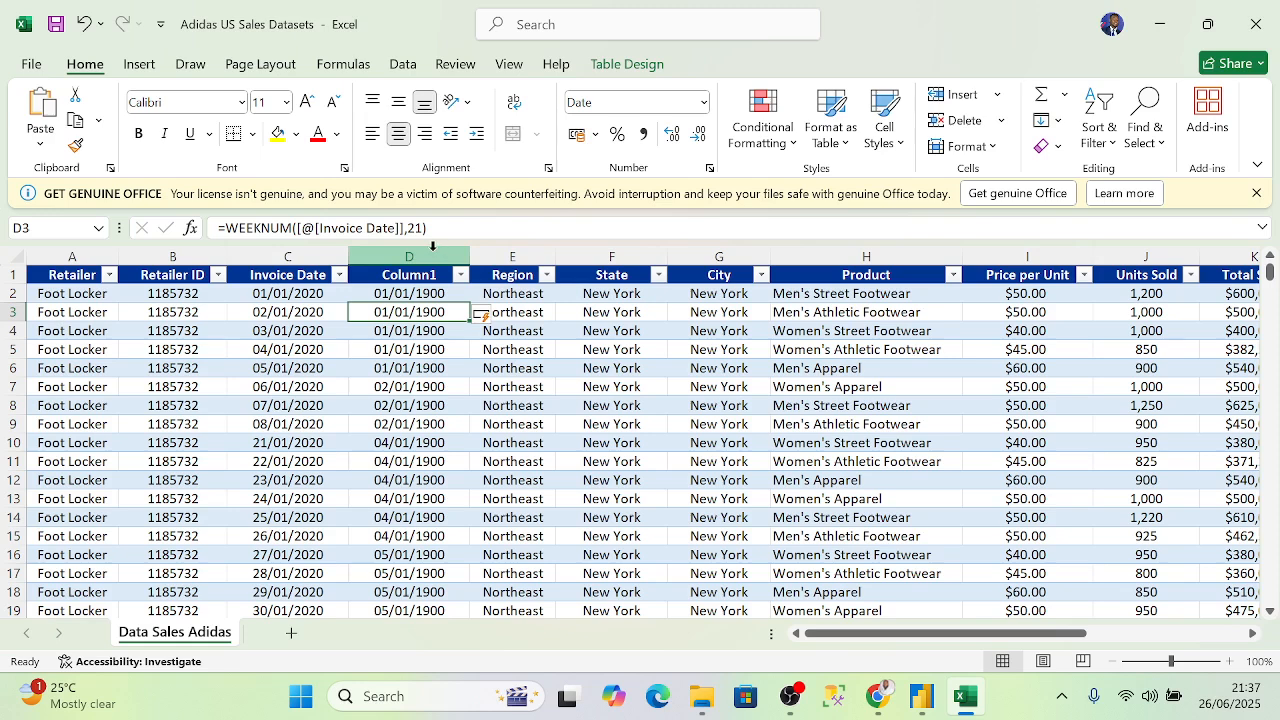
click(436, 252)
click(703, 103)
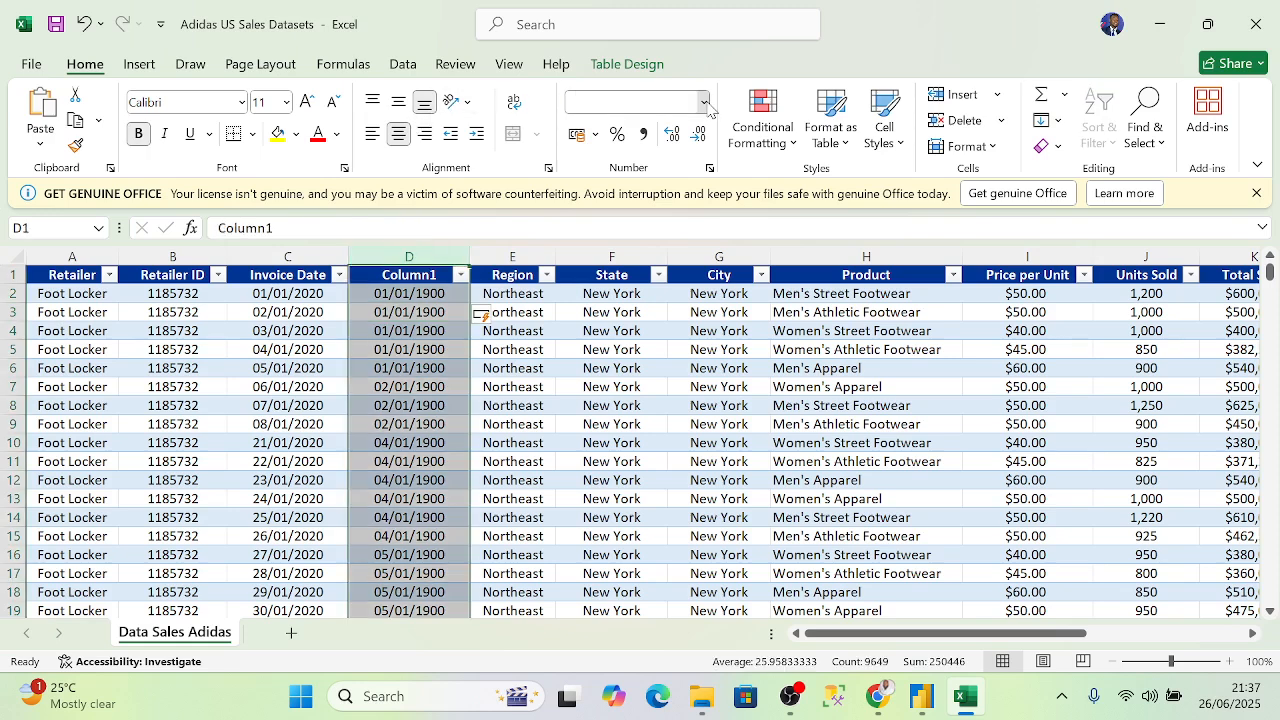
click(645, 190)
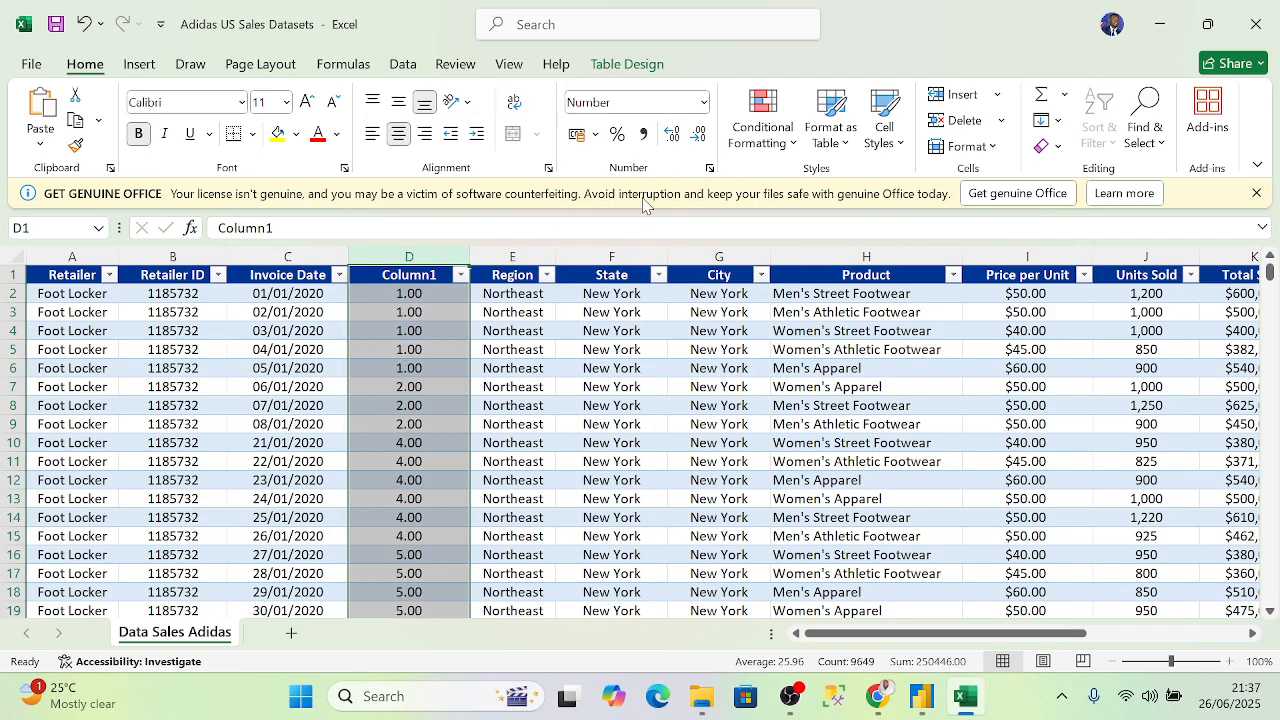
scroll(414, 320, down, 3)
scroll(414, 323, down, 20)
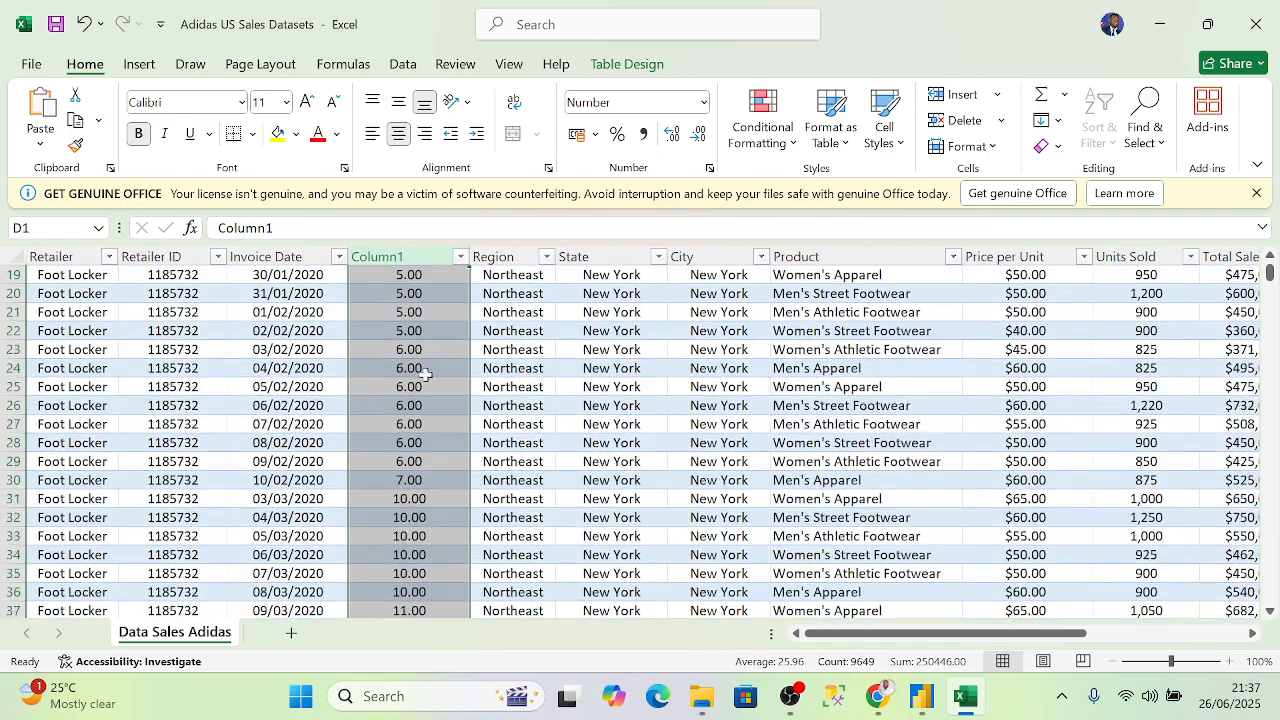
scroll(437, 447, down, 19)
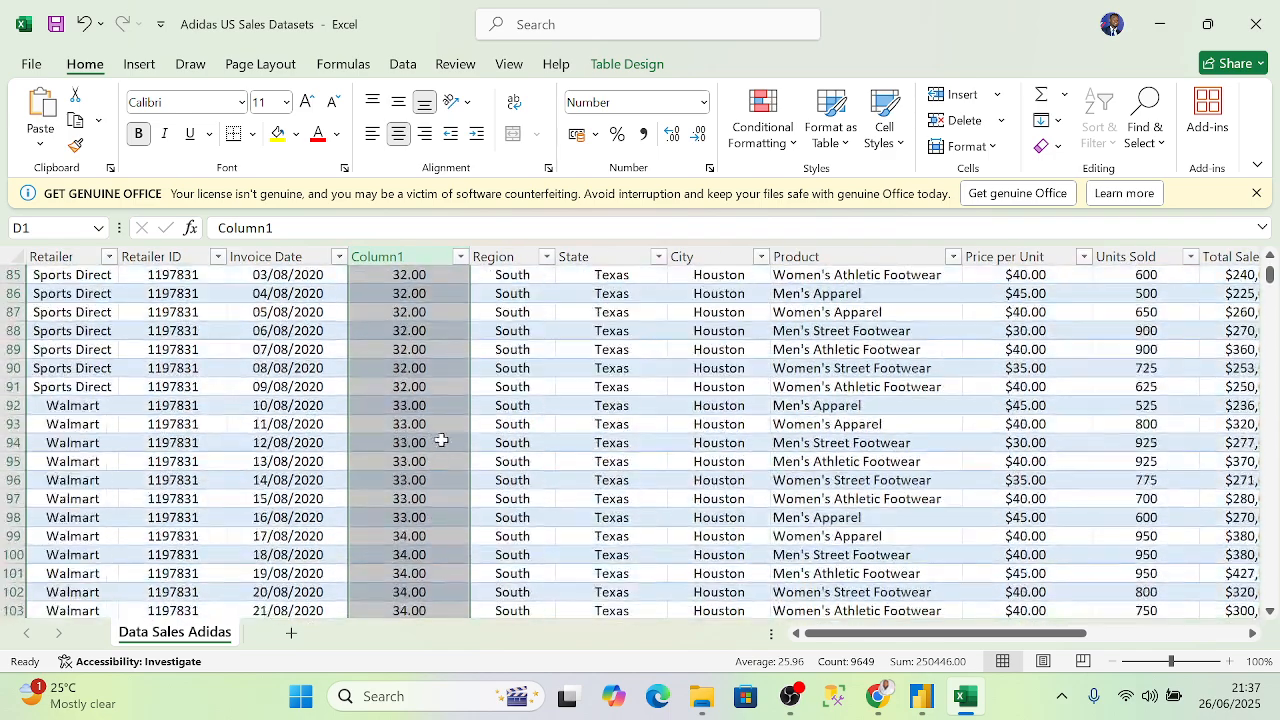
scroll(441, 442, up, 7)
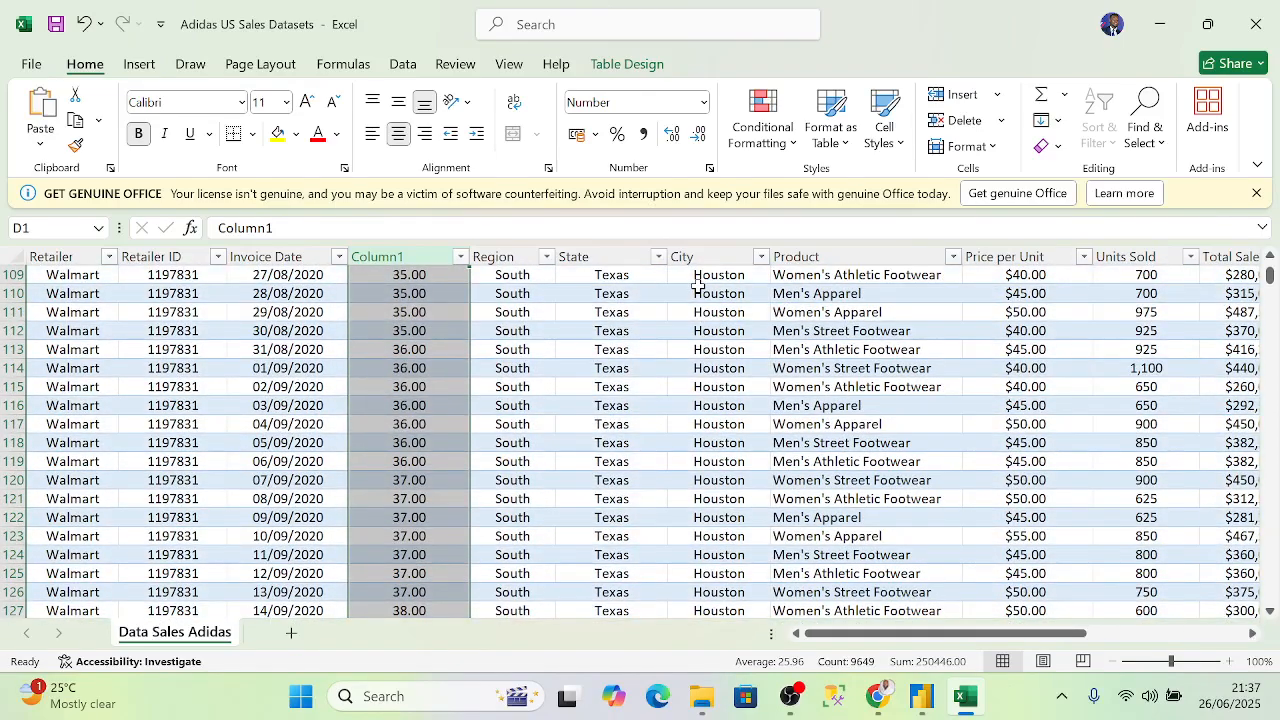
- Insert a blank column before City, next to the Region and State columns
click(694, 250)
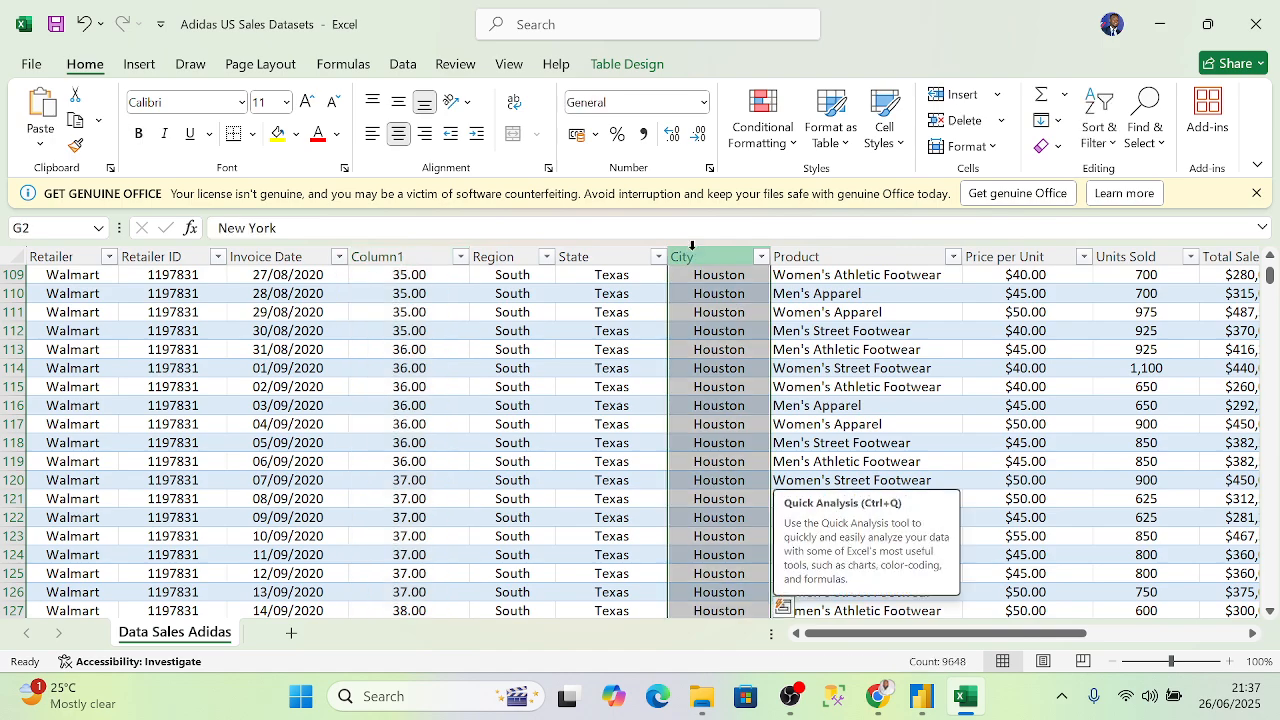
right_click(698, 262)
click(749, 450)
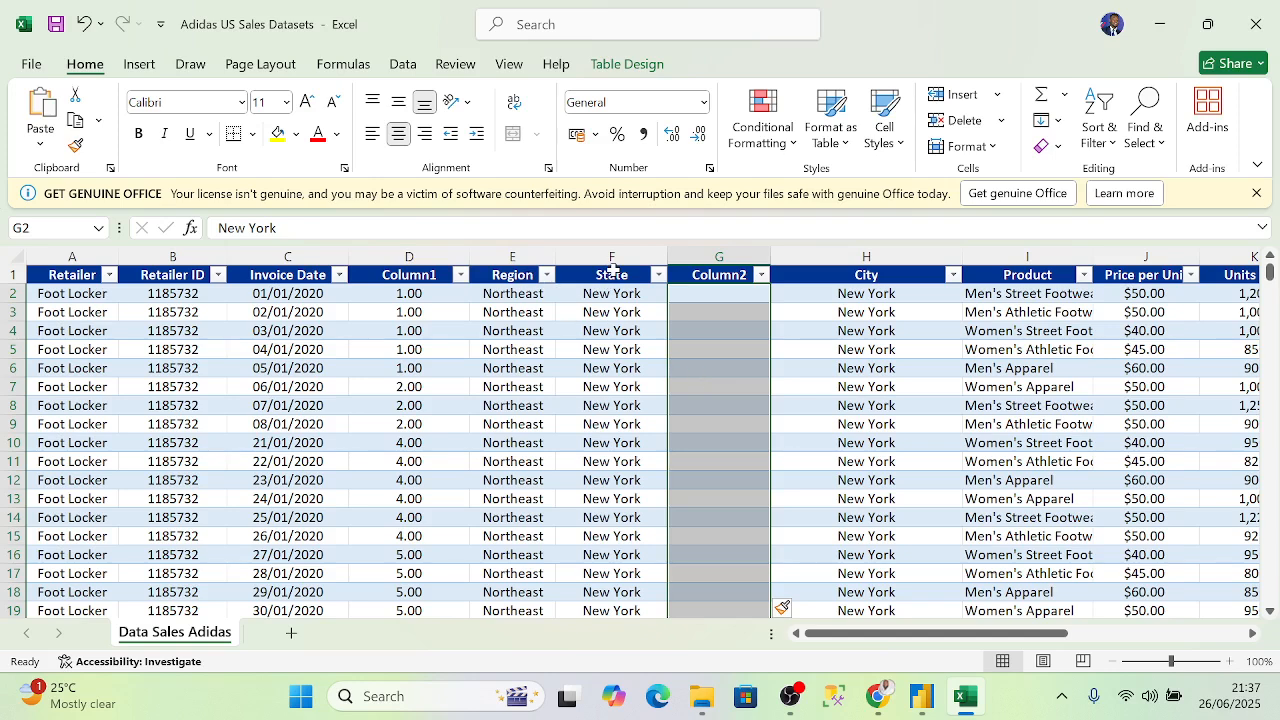
click(517, 252)
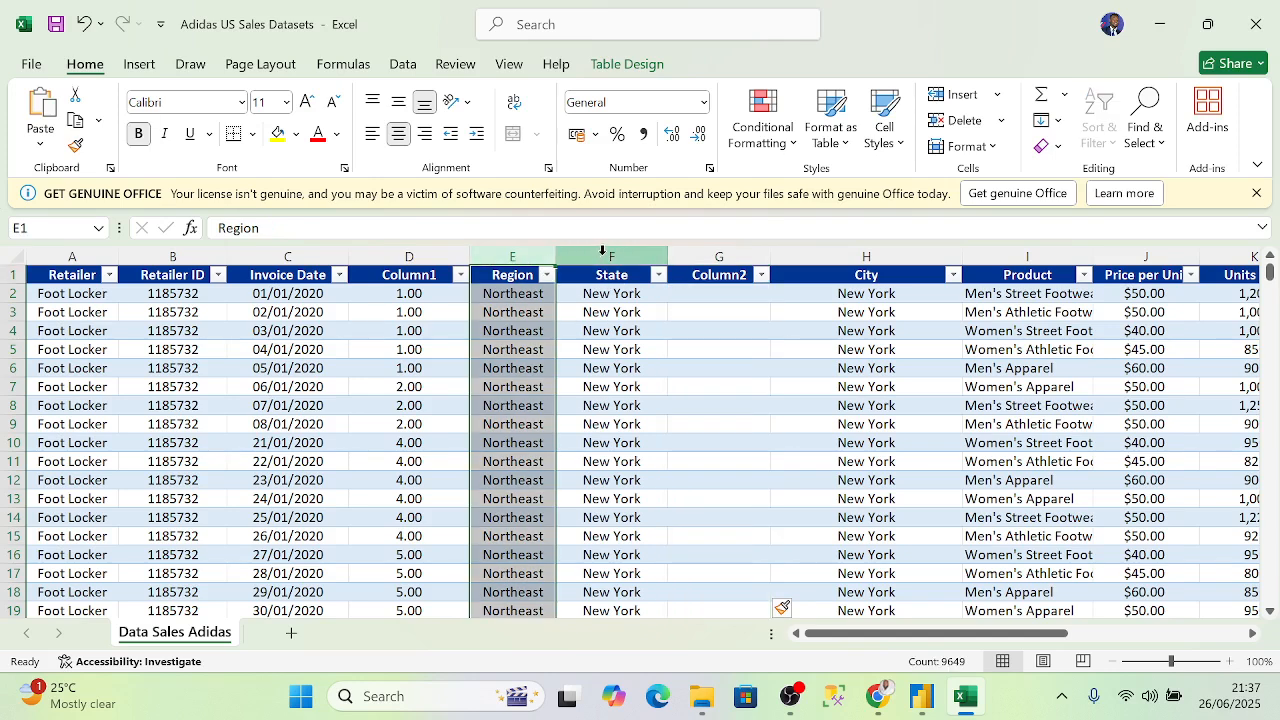
click(603, 251)
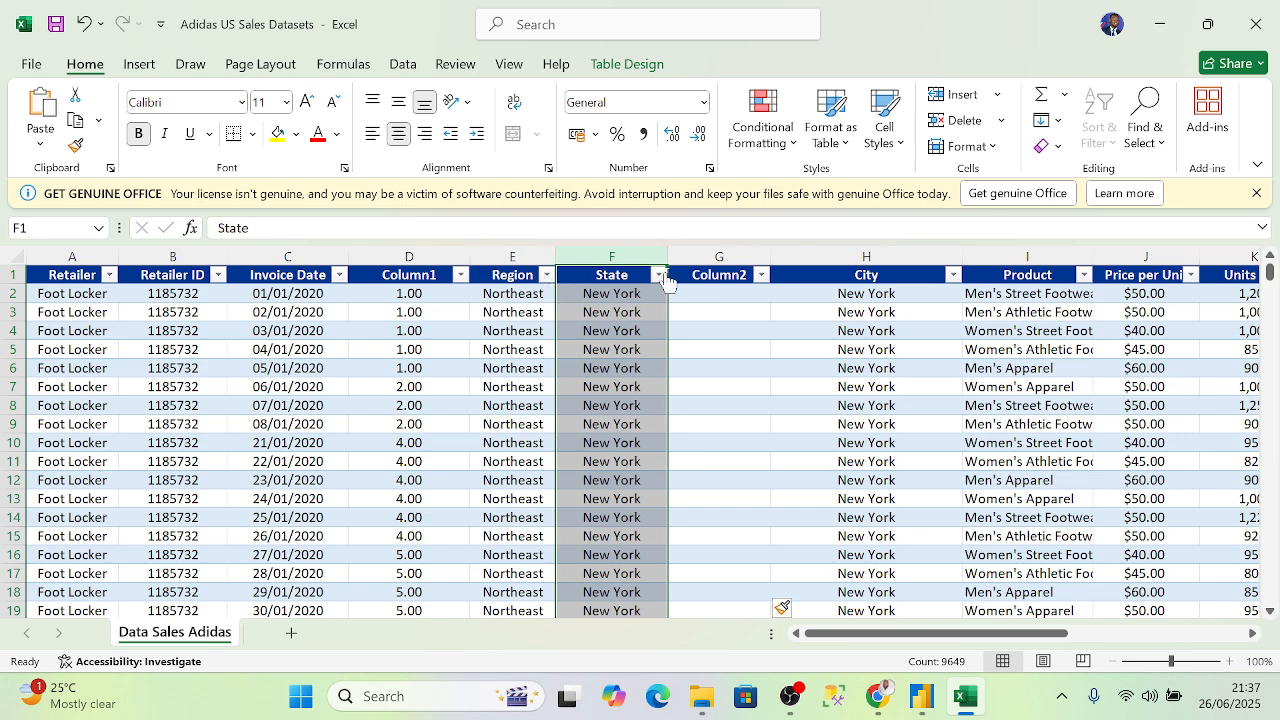
click(517, 256)
click(608, 256)
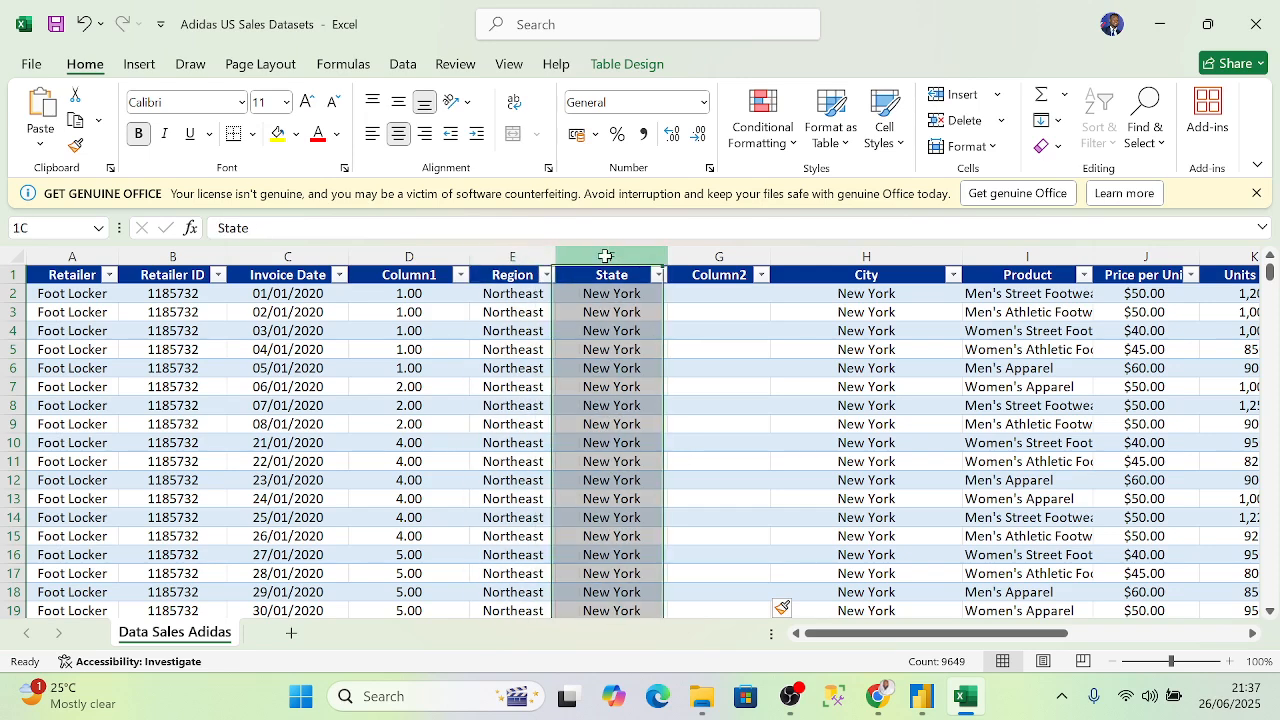
- Rename the Column2 header to address
click(731, 277)
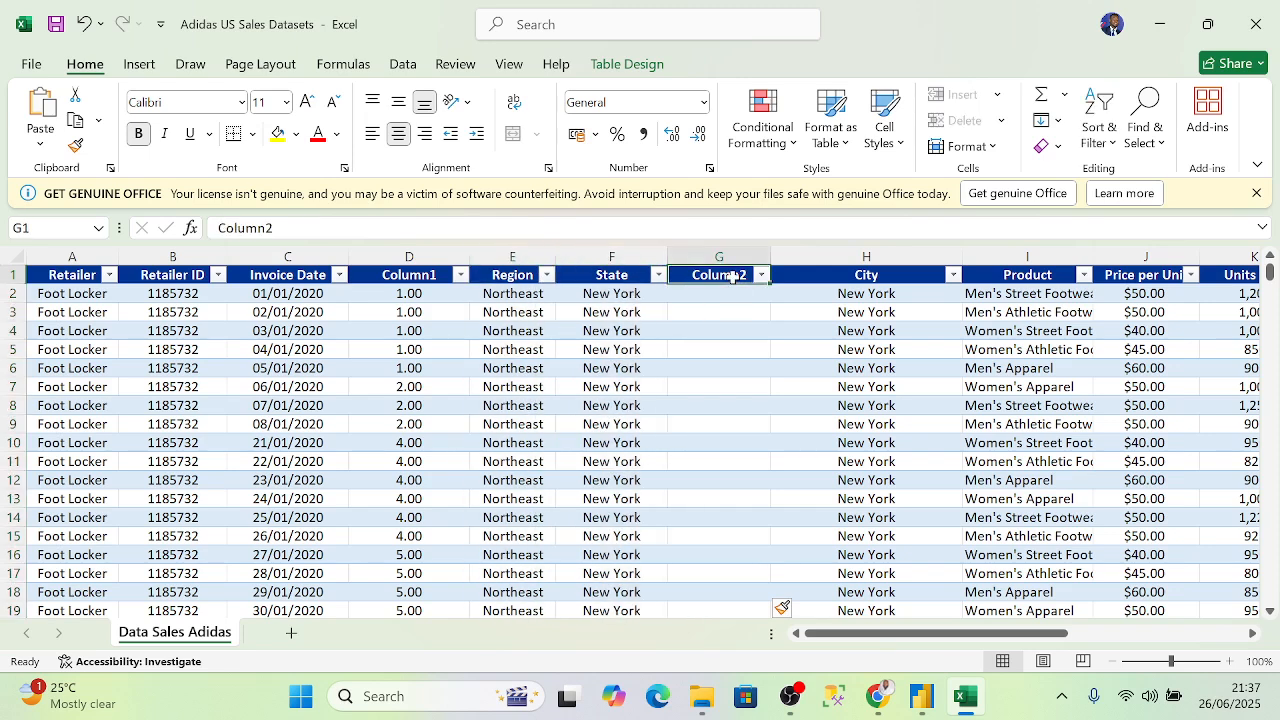
key(BackSpace)
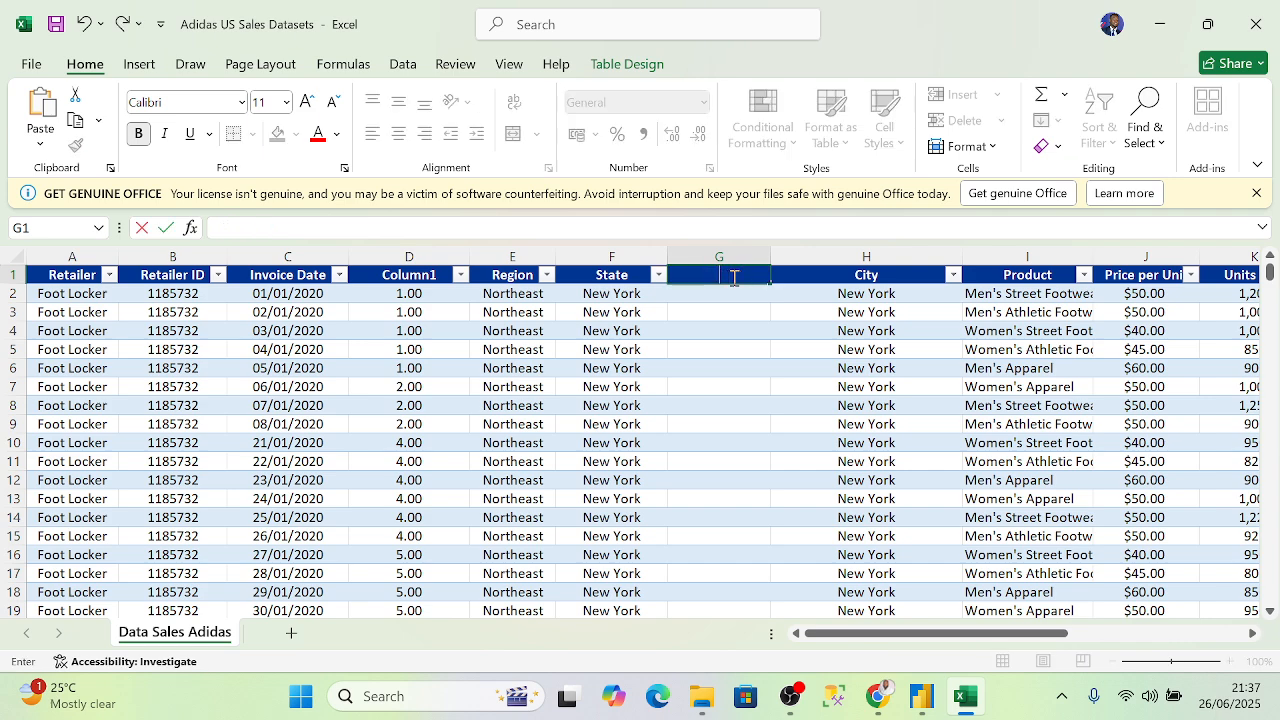
text(address)
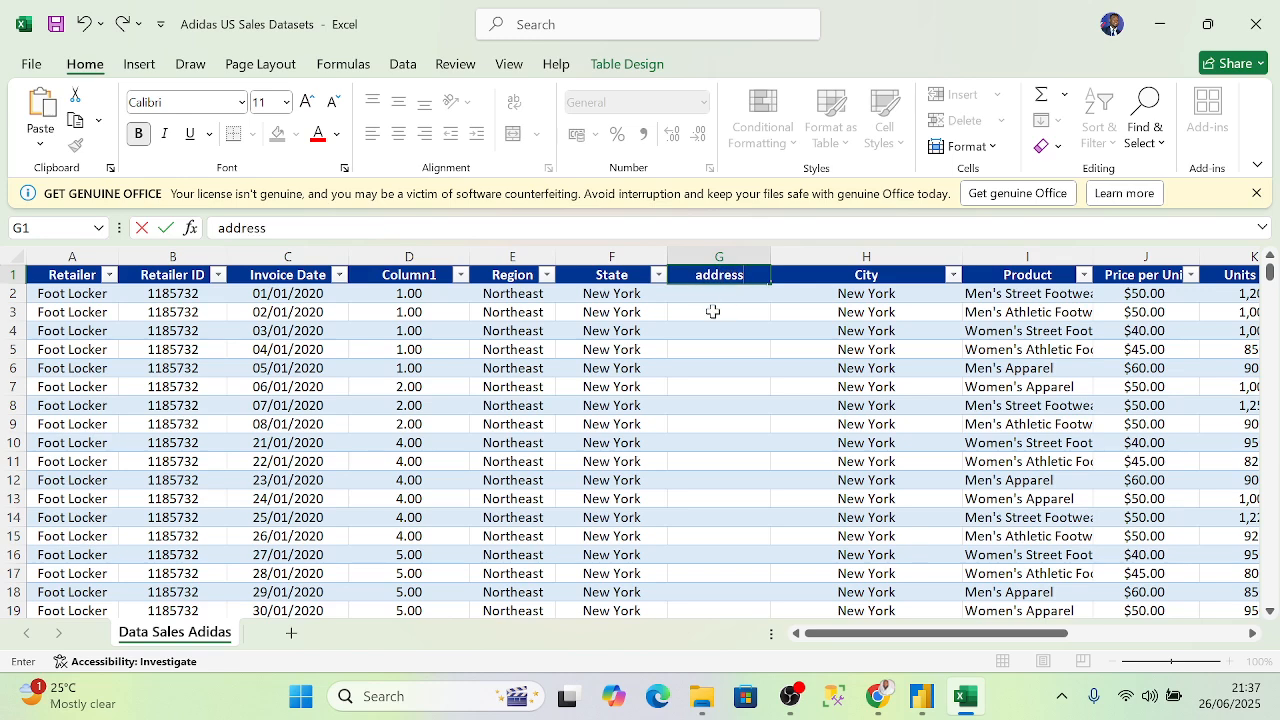
click(711, 298)
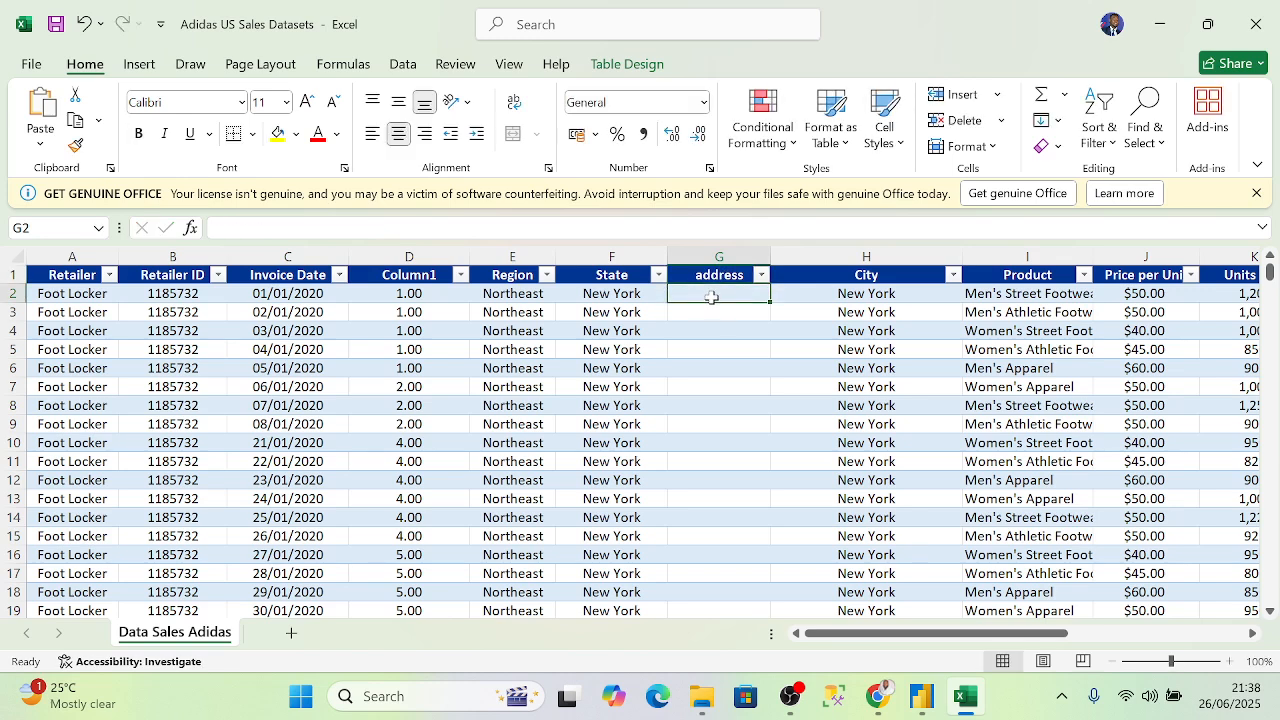
text(=co)
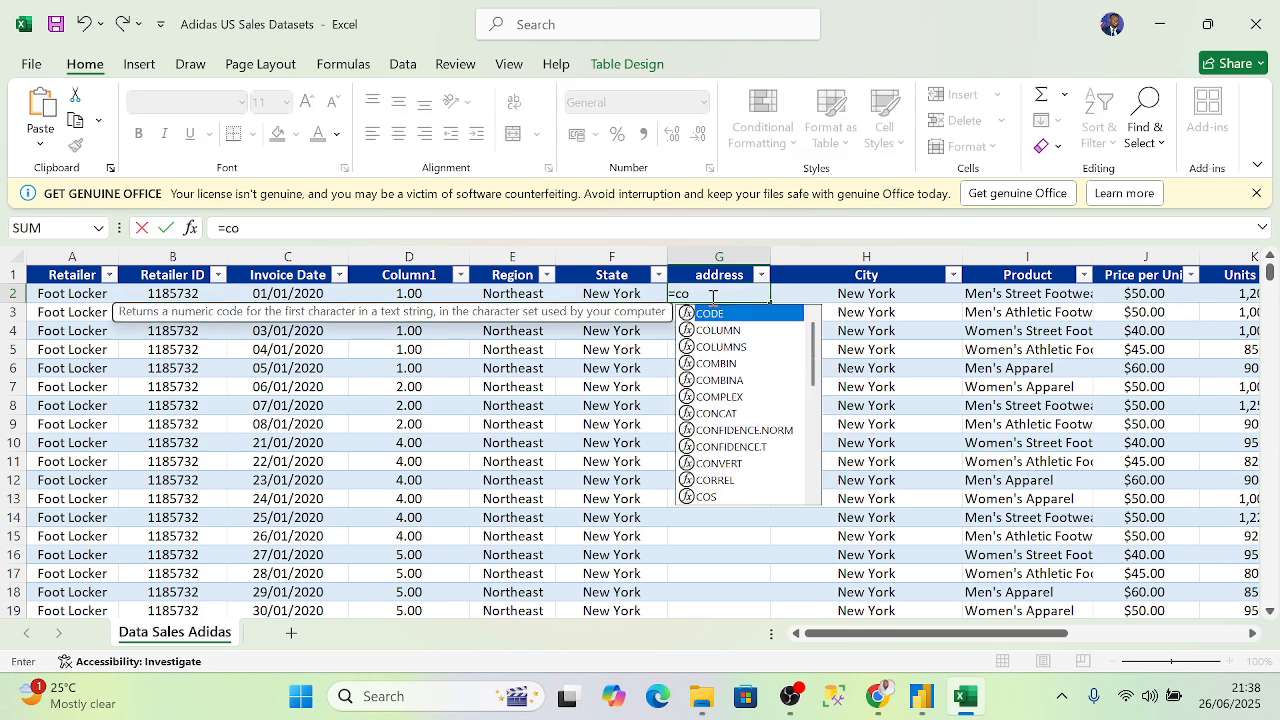
text(nc)
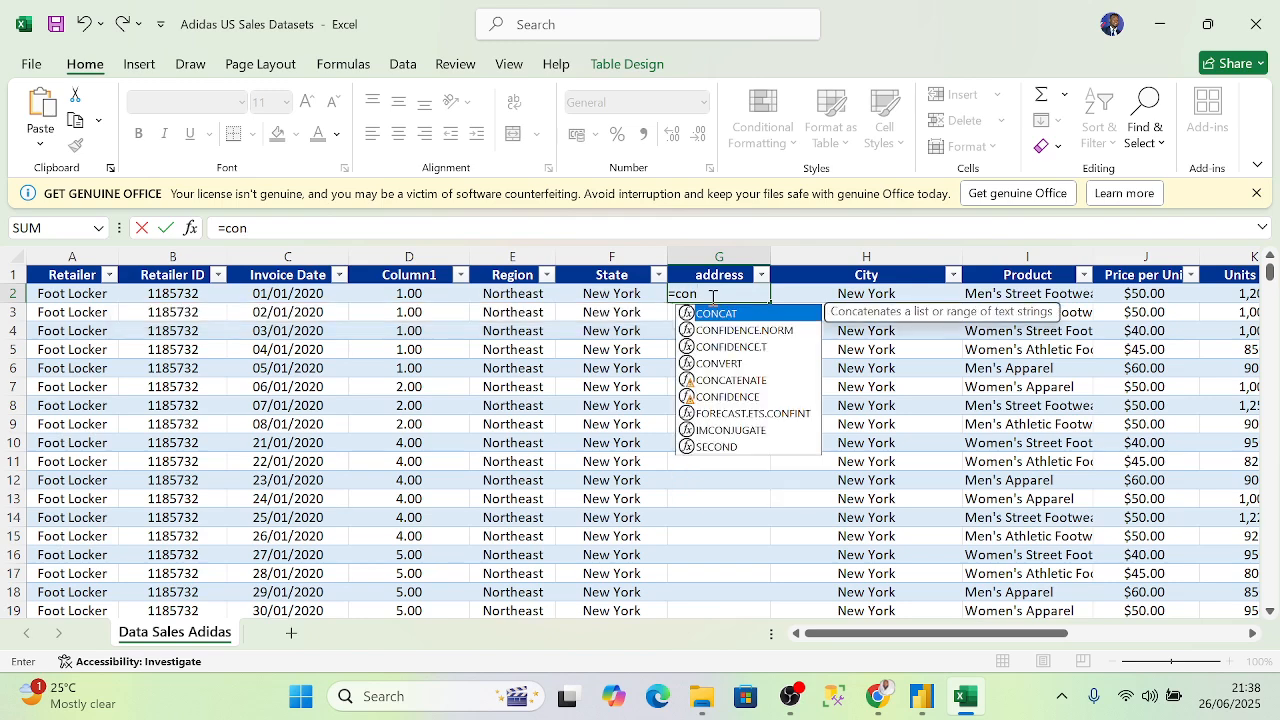
double_click(737, 315)
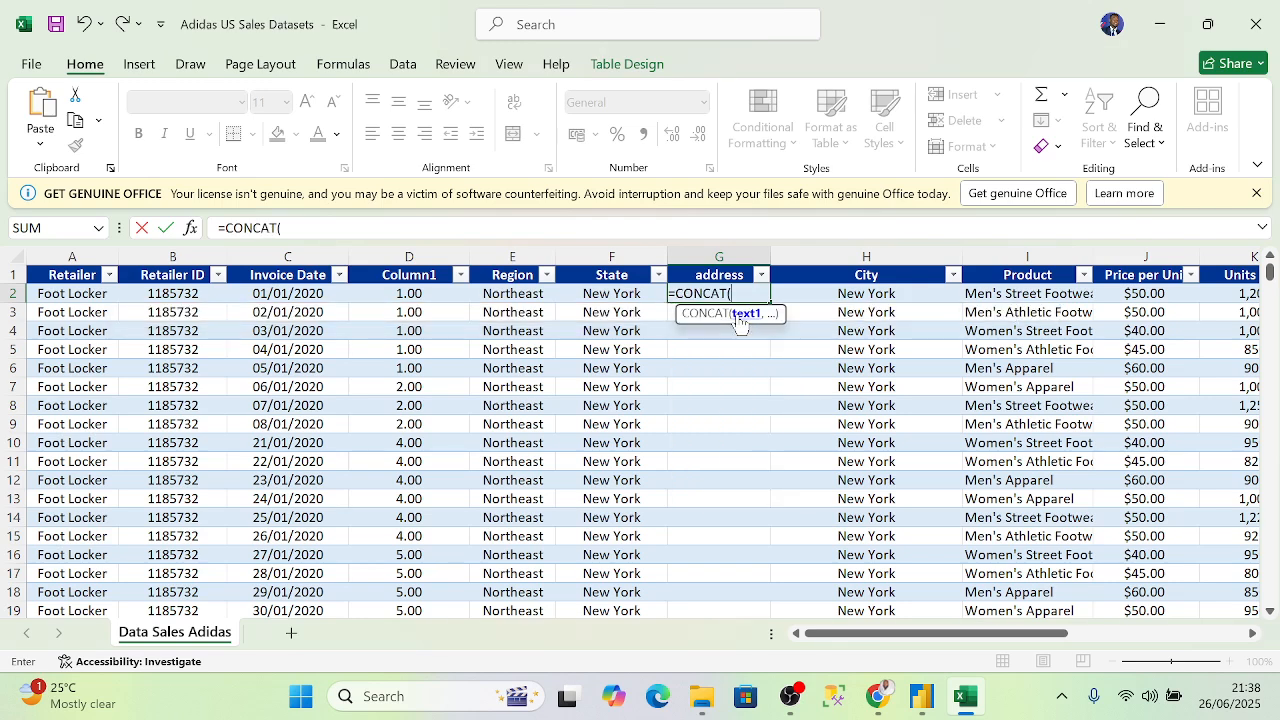
click(510, 294)
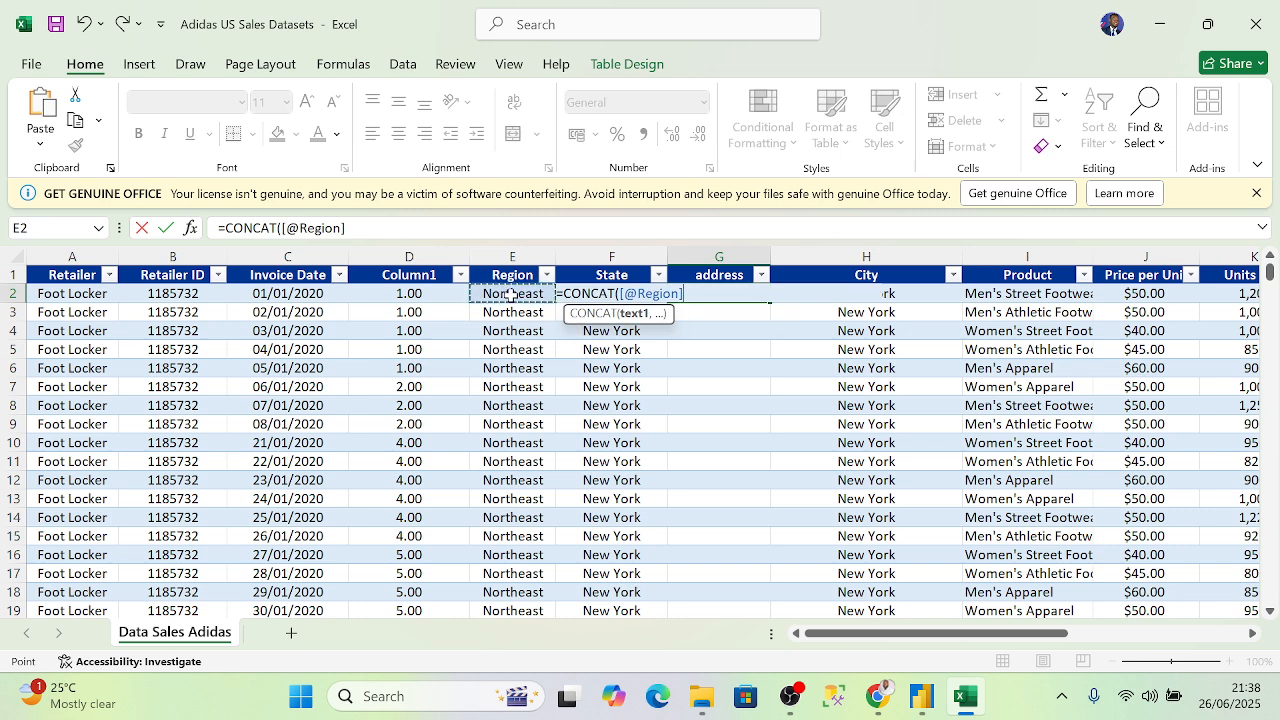
text(,)
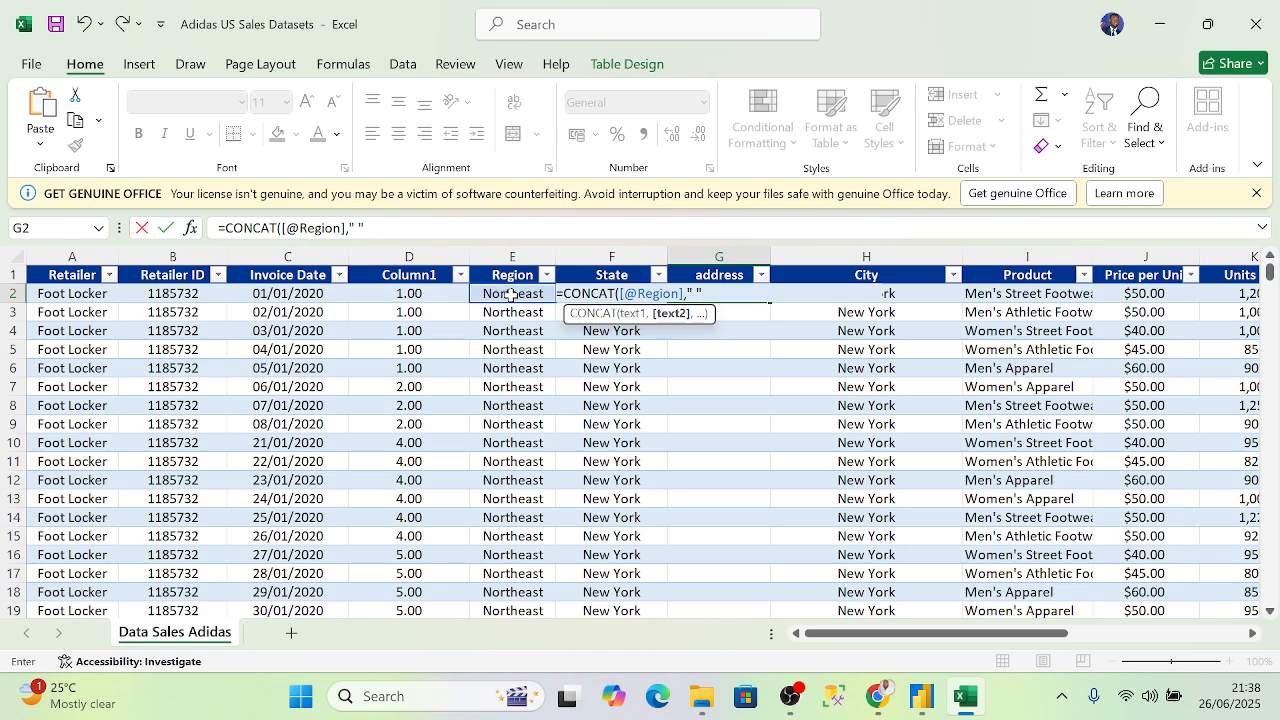
text(,)
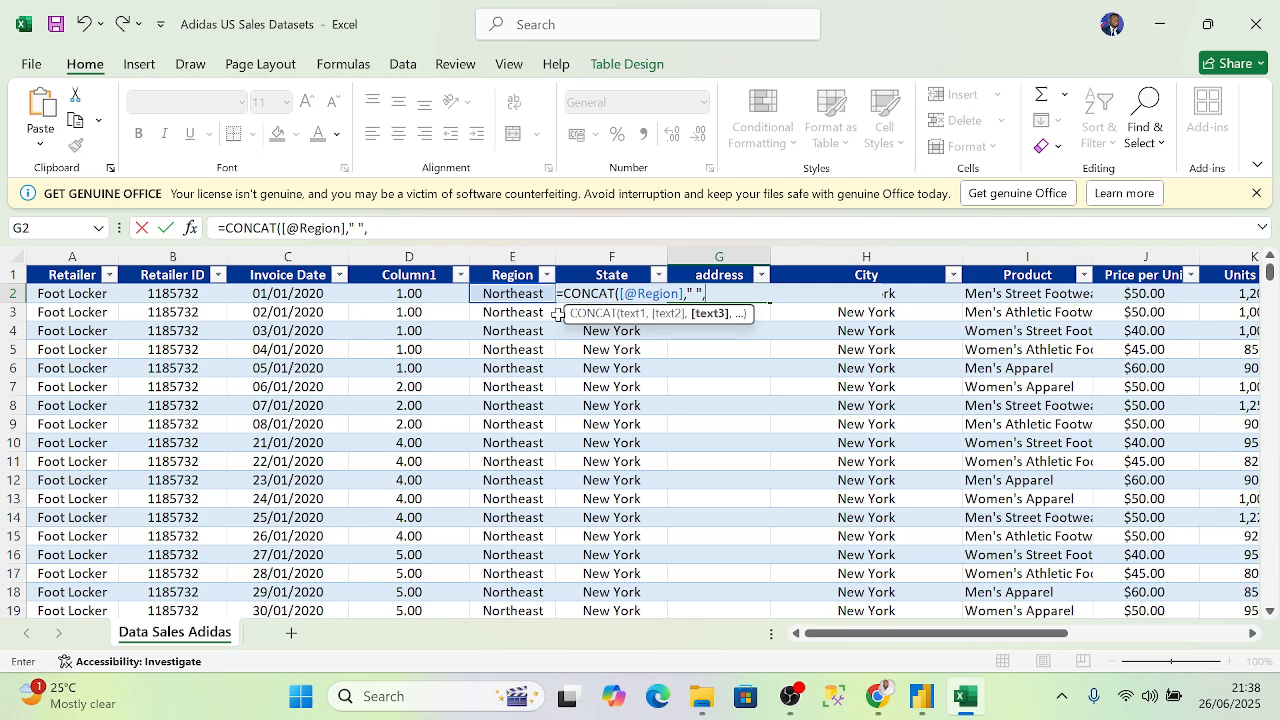
click(561, 316)
key(Up)
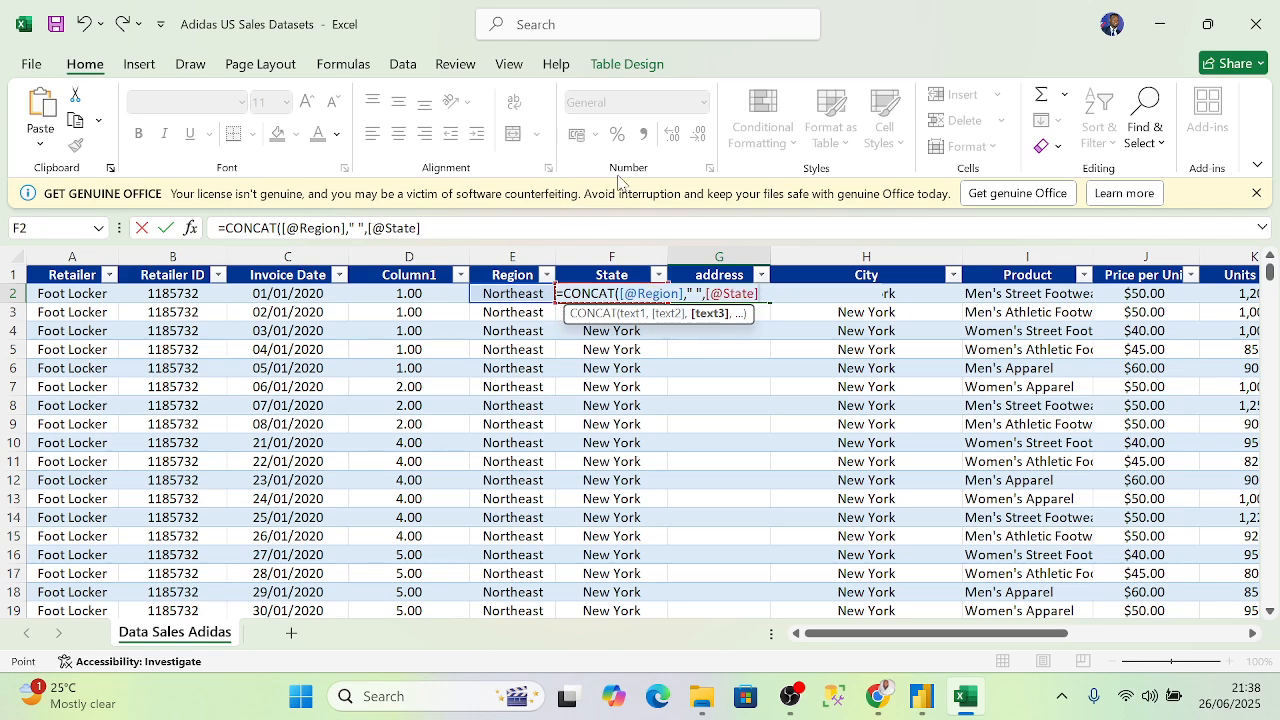
text())
key(Return)
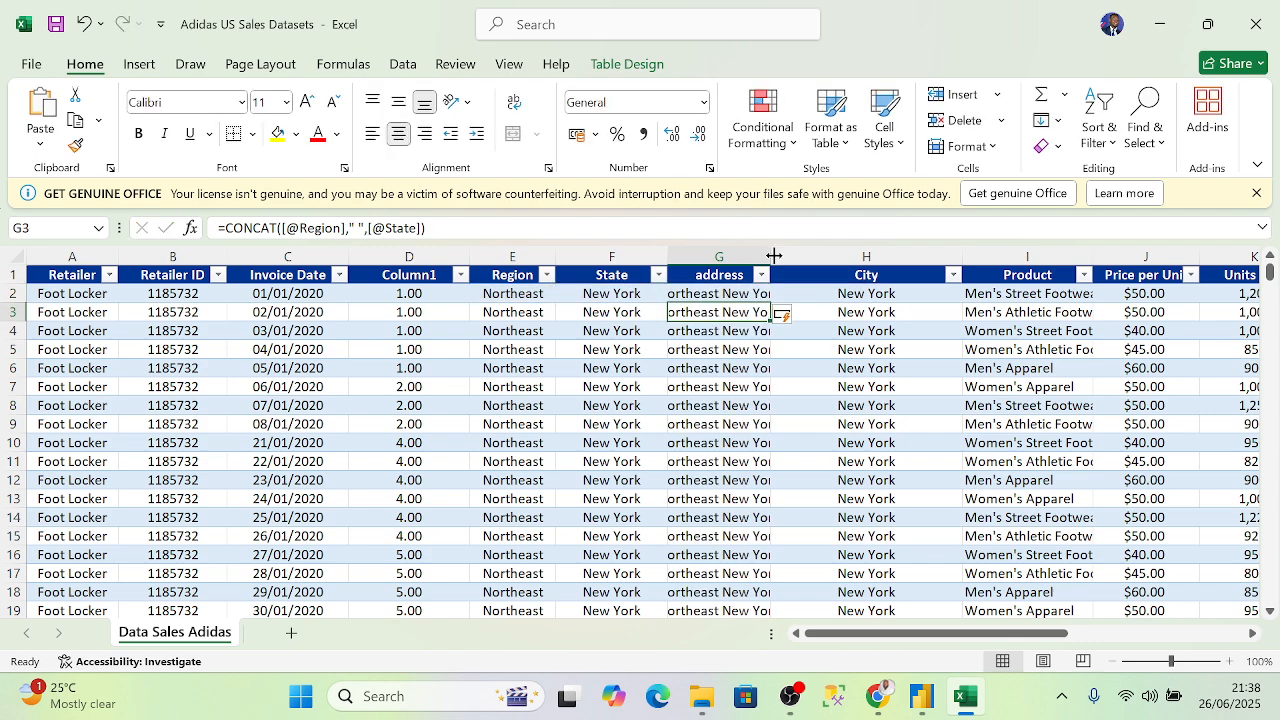
double_click(770, 256)
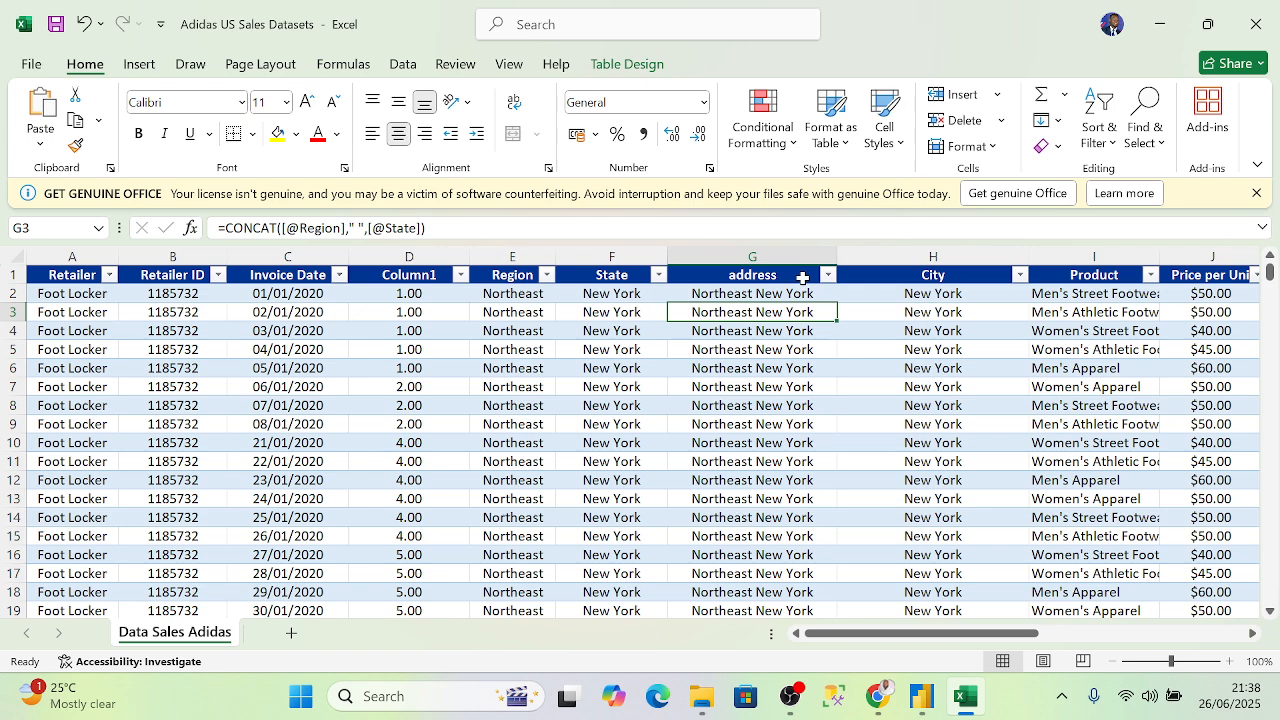
click(857, 256)
right_click(862, 258)
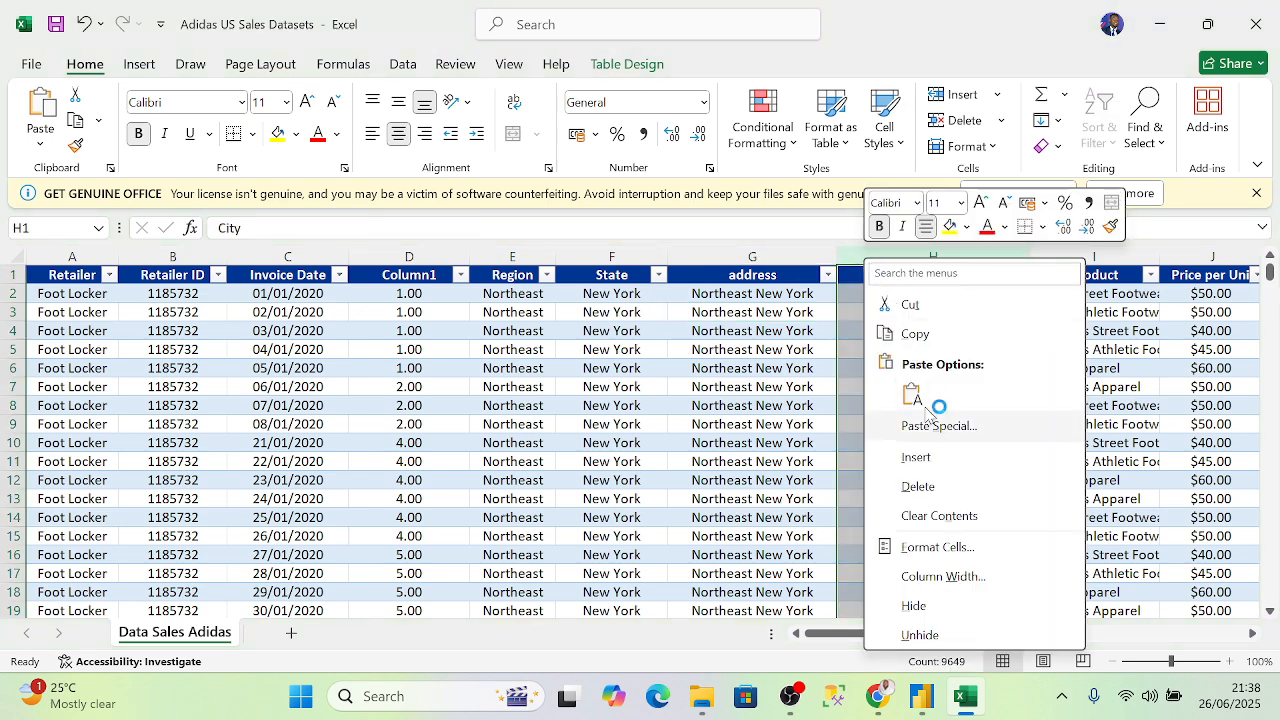
click(920, 458)
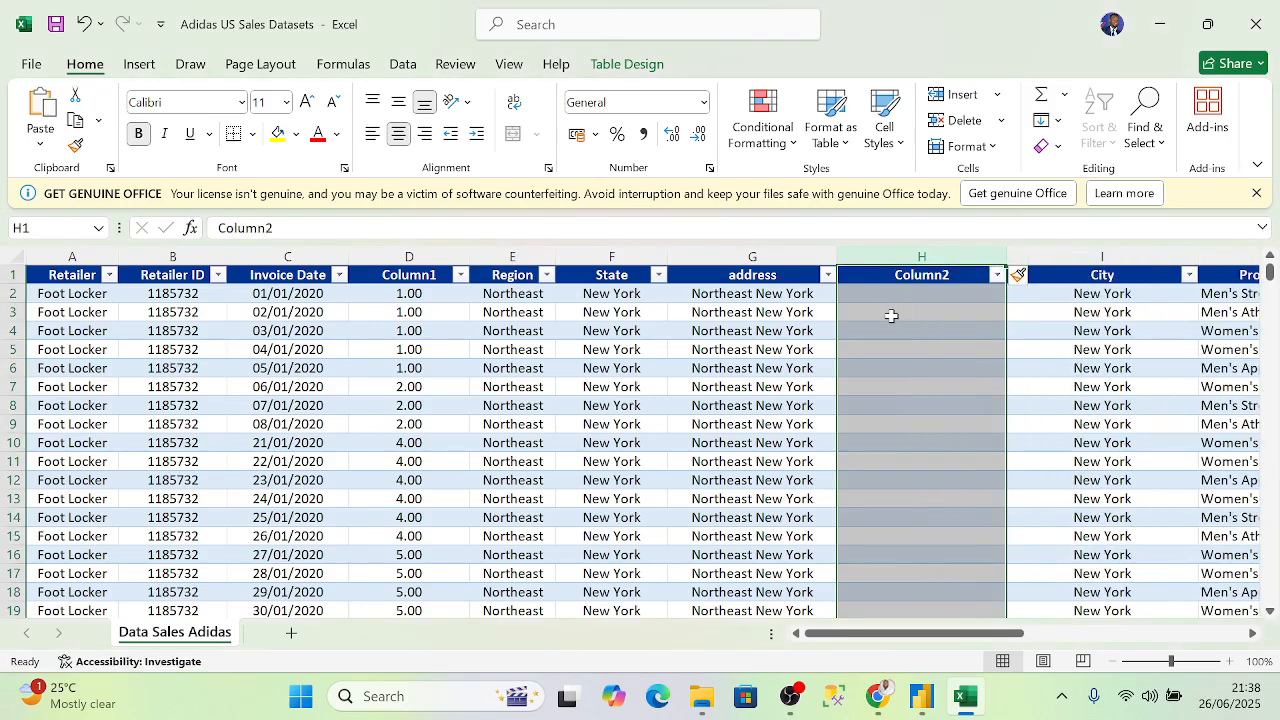
click(883, 292)
text(=)
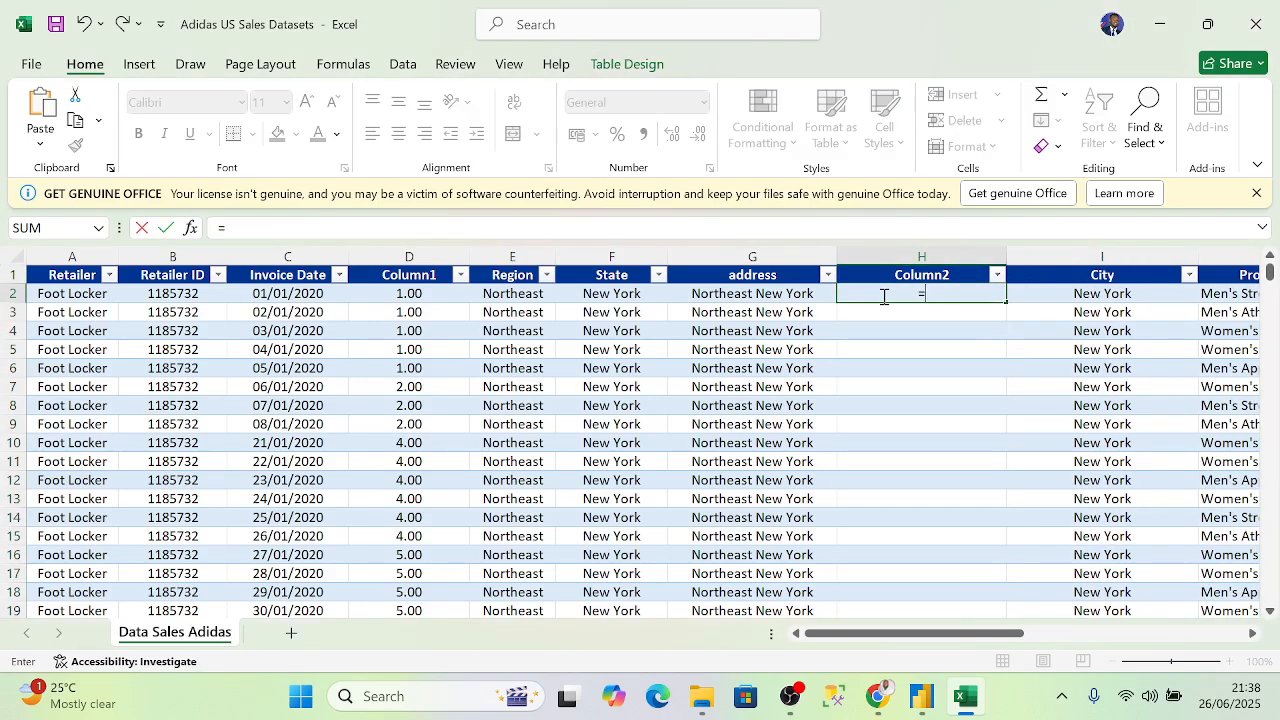
click(509, 296)
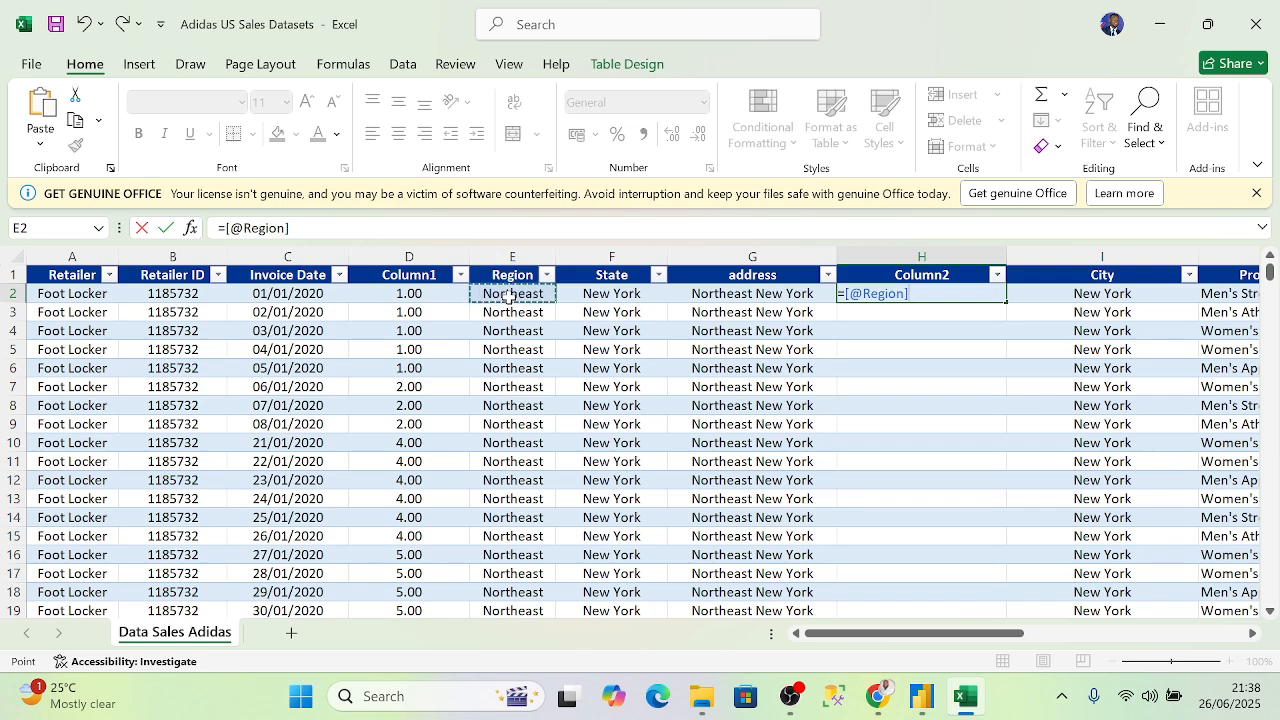
text(&)
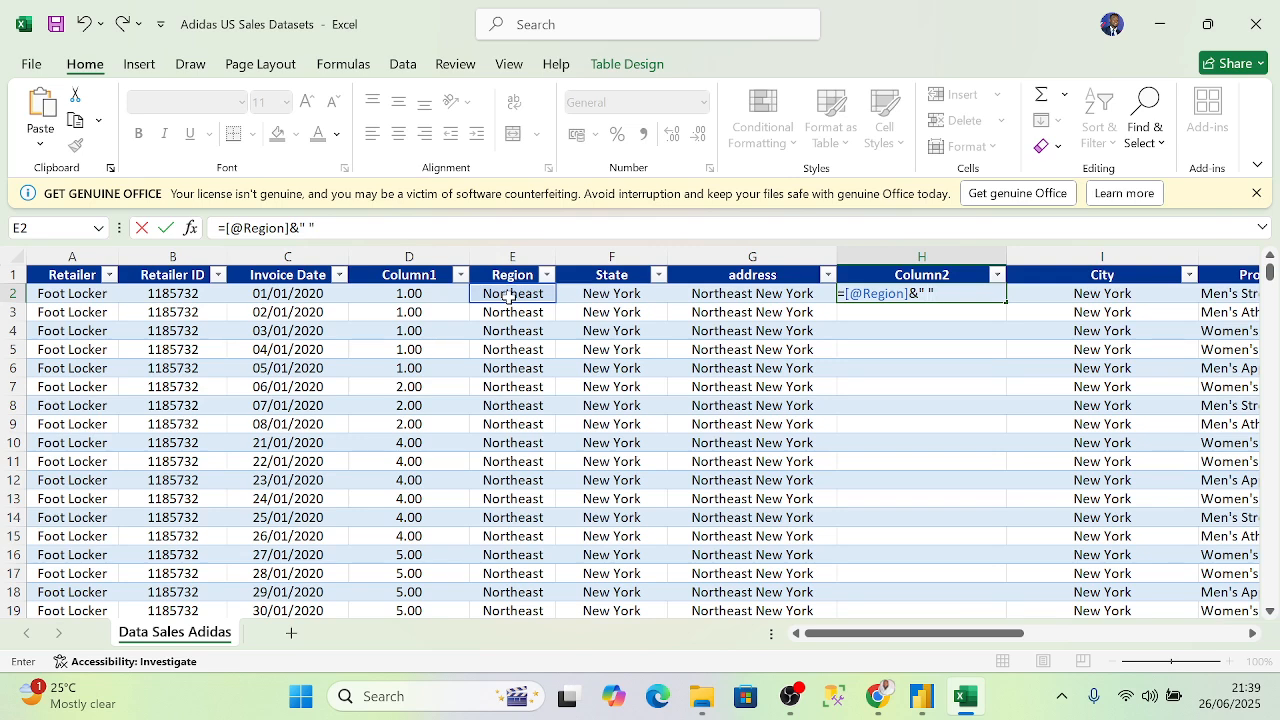
text(&)
click(625, 294)
key(Return)
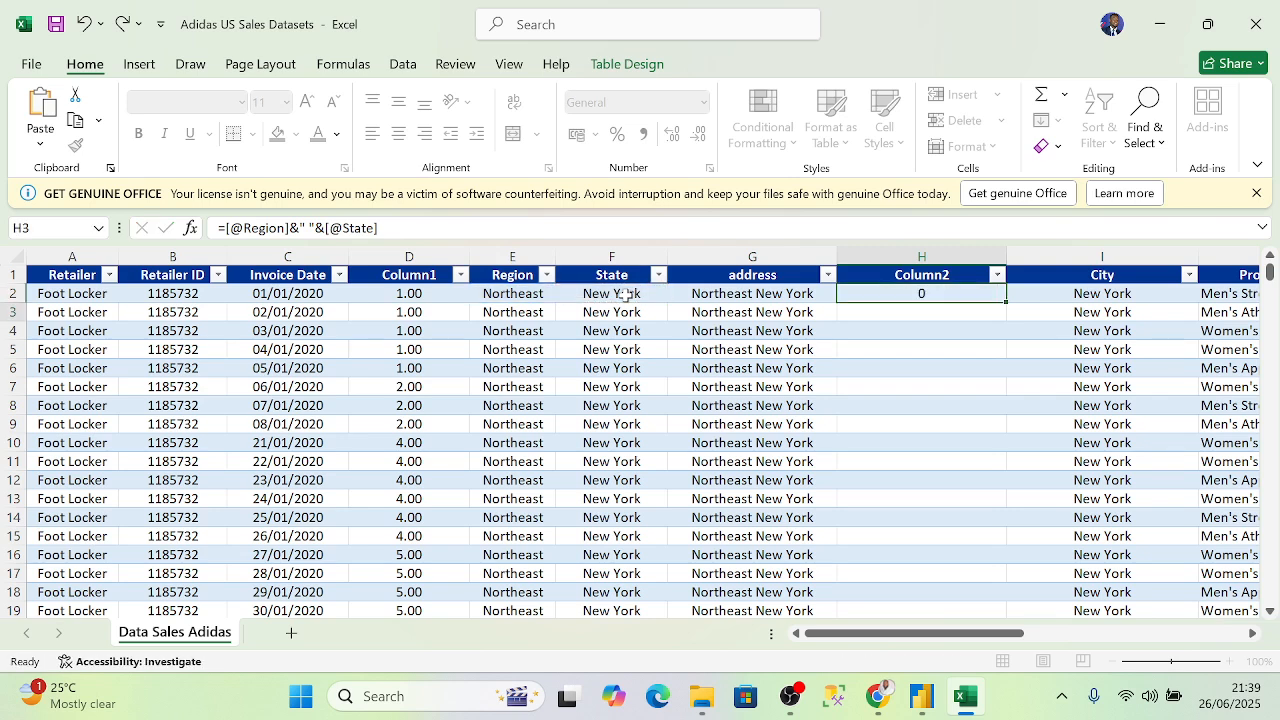
- Compare the new Column2 against the address column
click(941, 252)
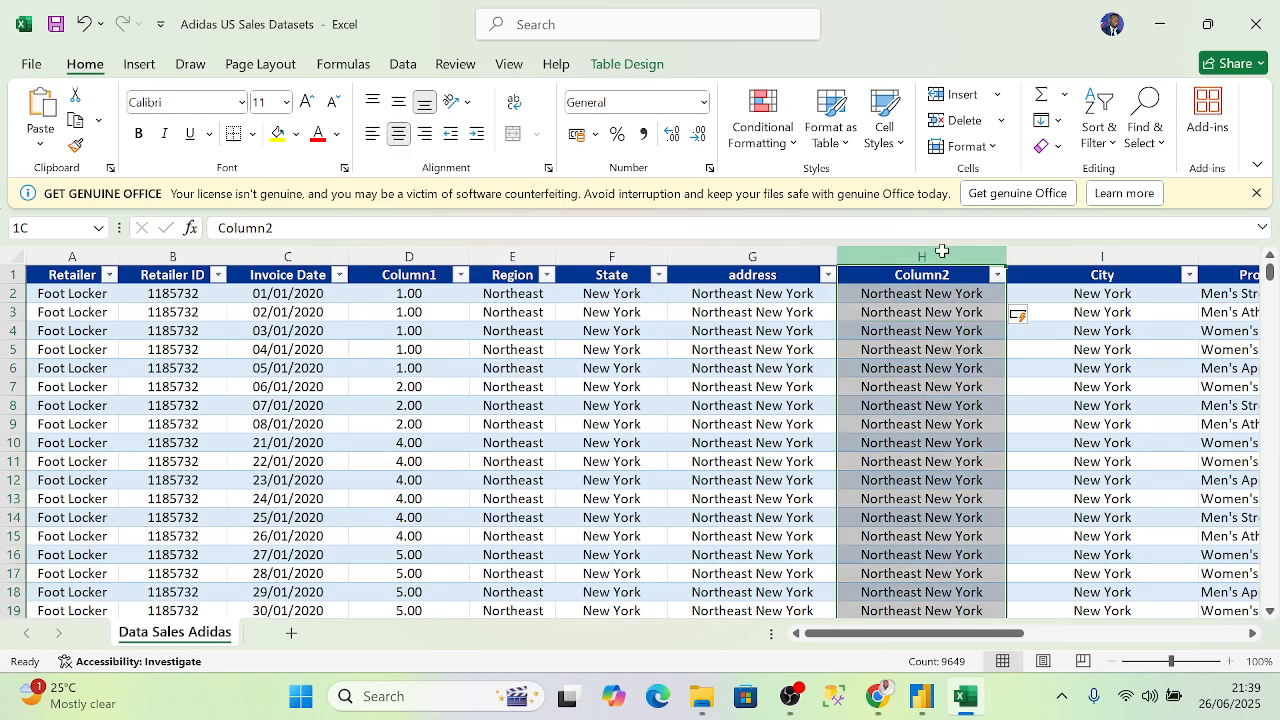
click(820, 252)
click(948, 252)
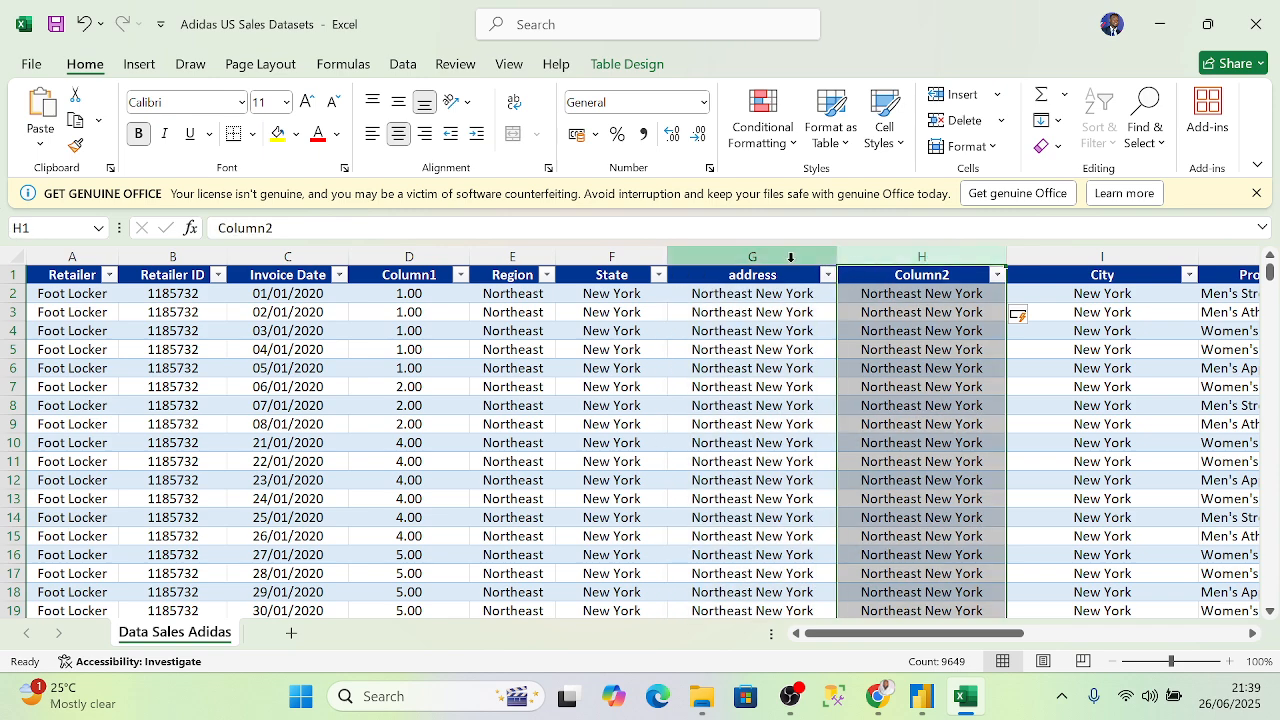
click(790, 257)
- Minimize Excel and File Explorer to bring Power BI Desktop back to the front
click(1159, 24)
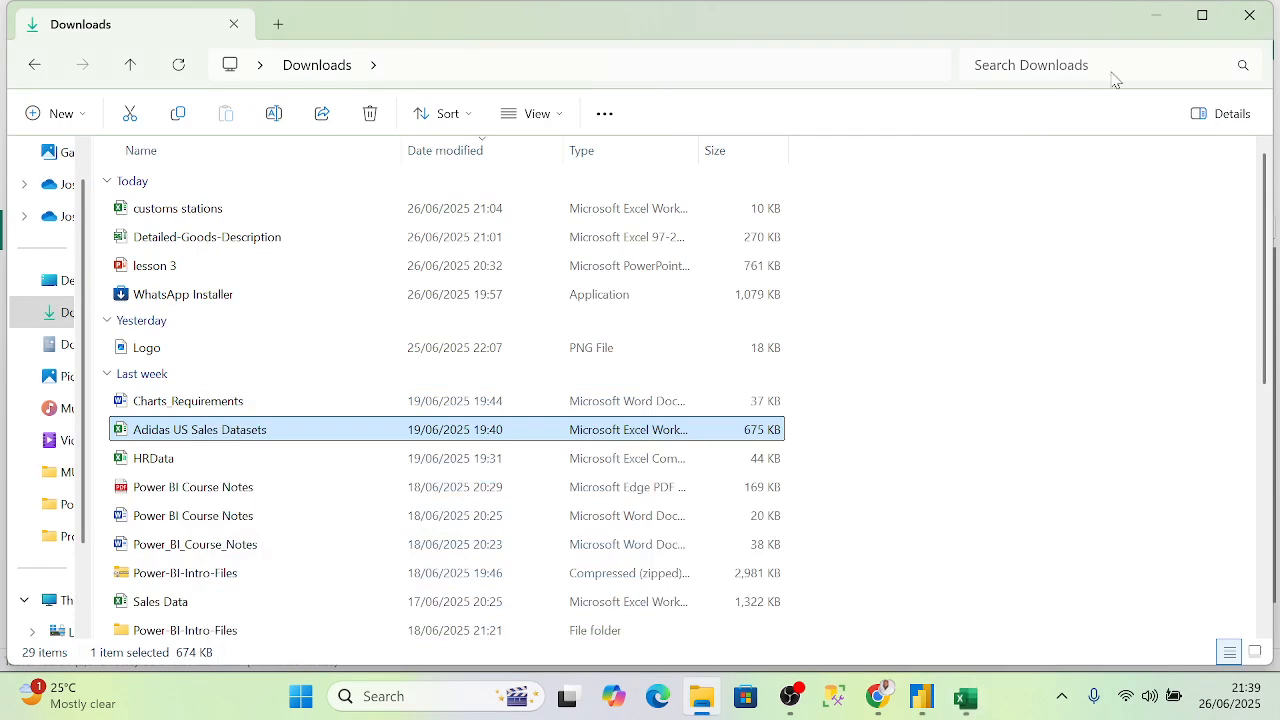
click(1157, 17)
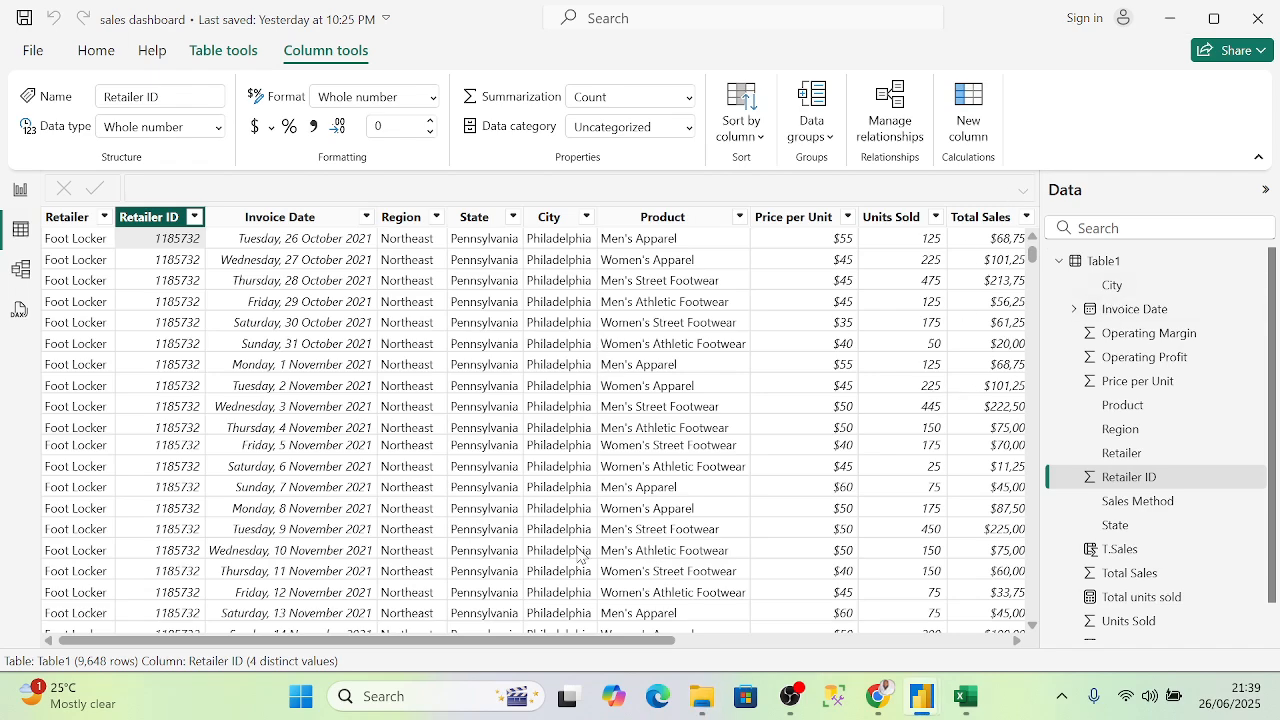
drag(586, 640, 1007, 642)
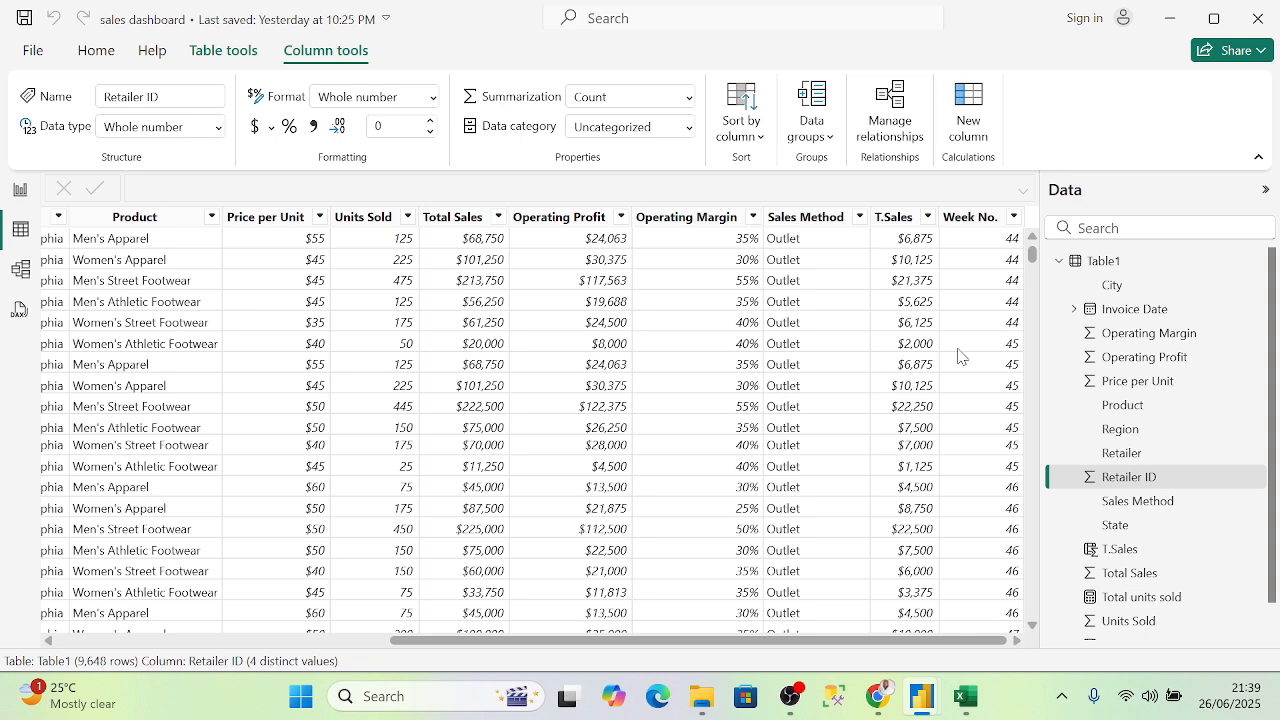
- Add a new calculated column to Table1 from its Data pane options
click(1120, 260)
right_click(1117, 264)
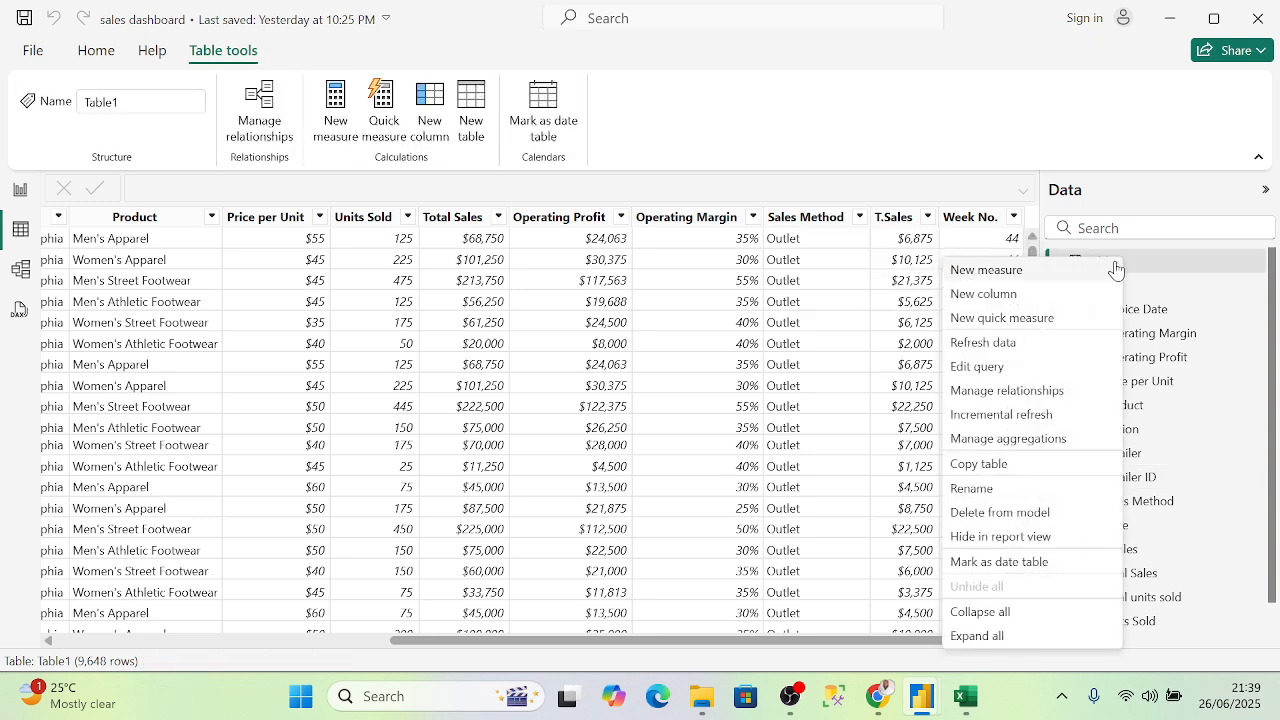
click(1158, 268)
right_click(1150, 270)
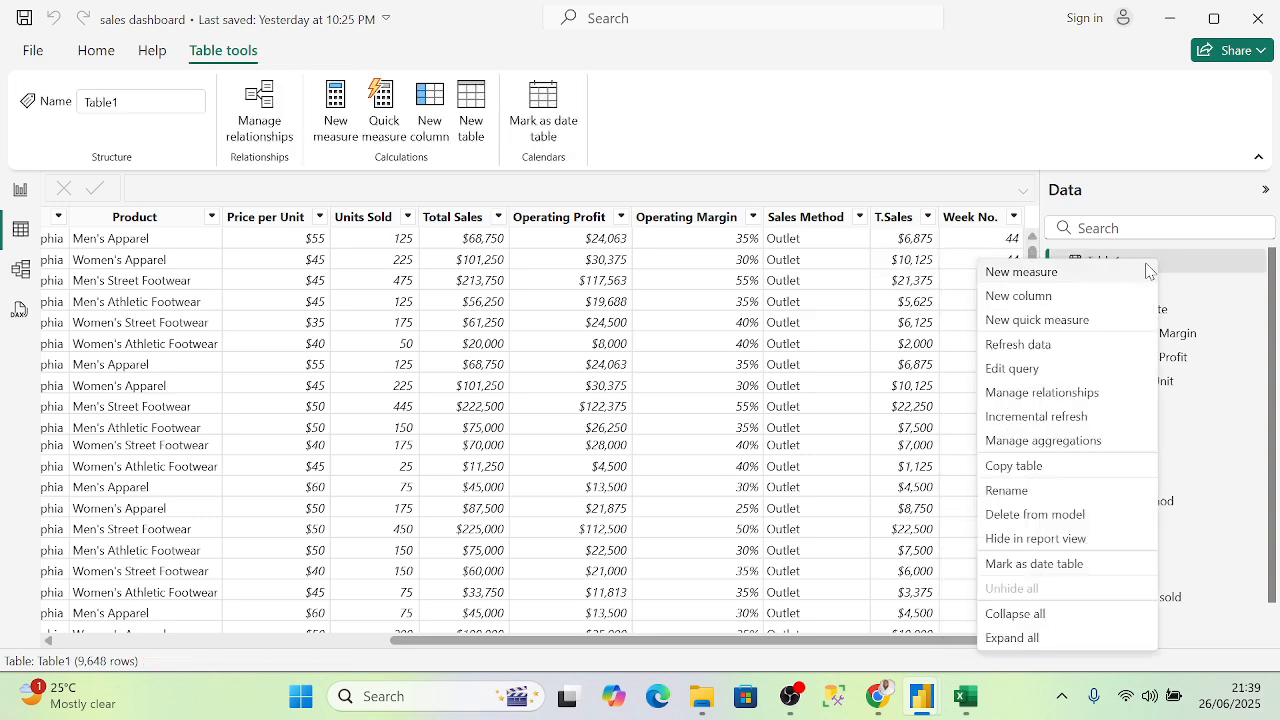
key(Escape)
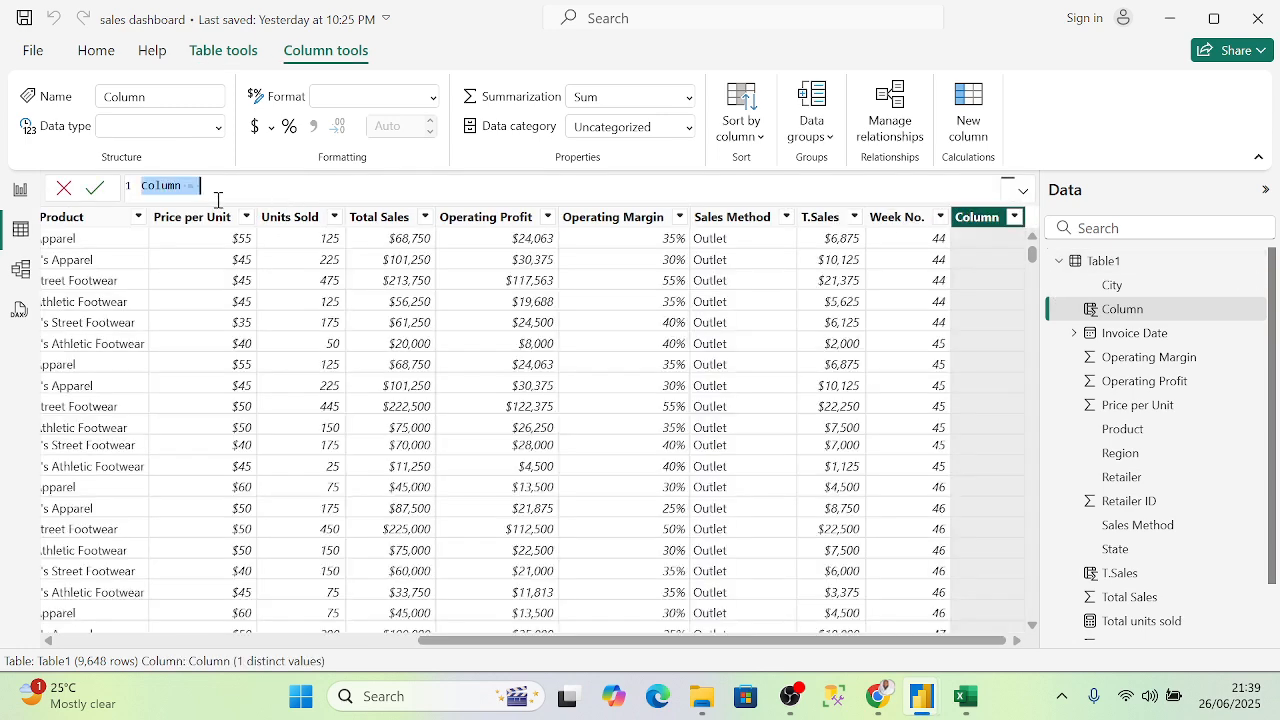
- Start the formula address = CONCATENATE('Table1'[Region] in the formula bar
click(185, 185)
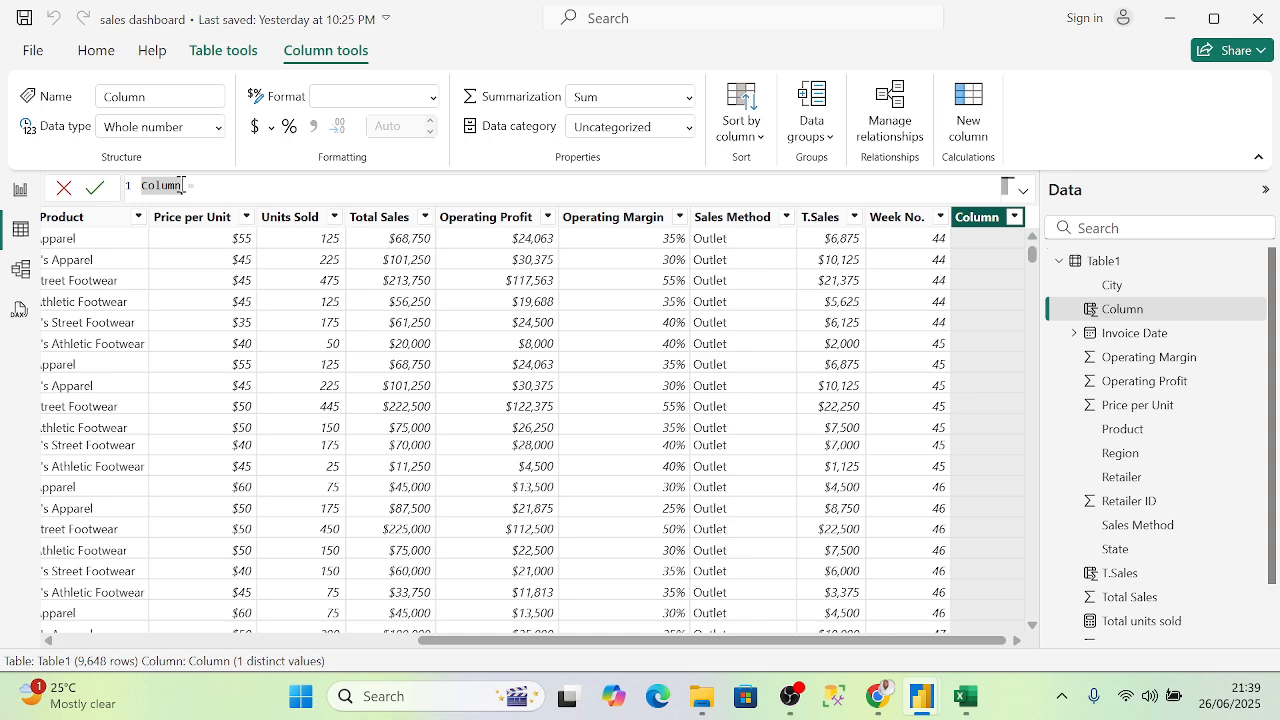
text(a)
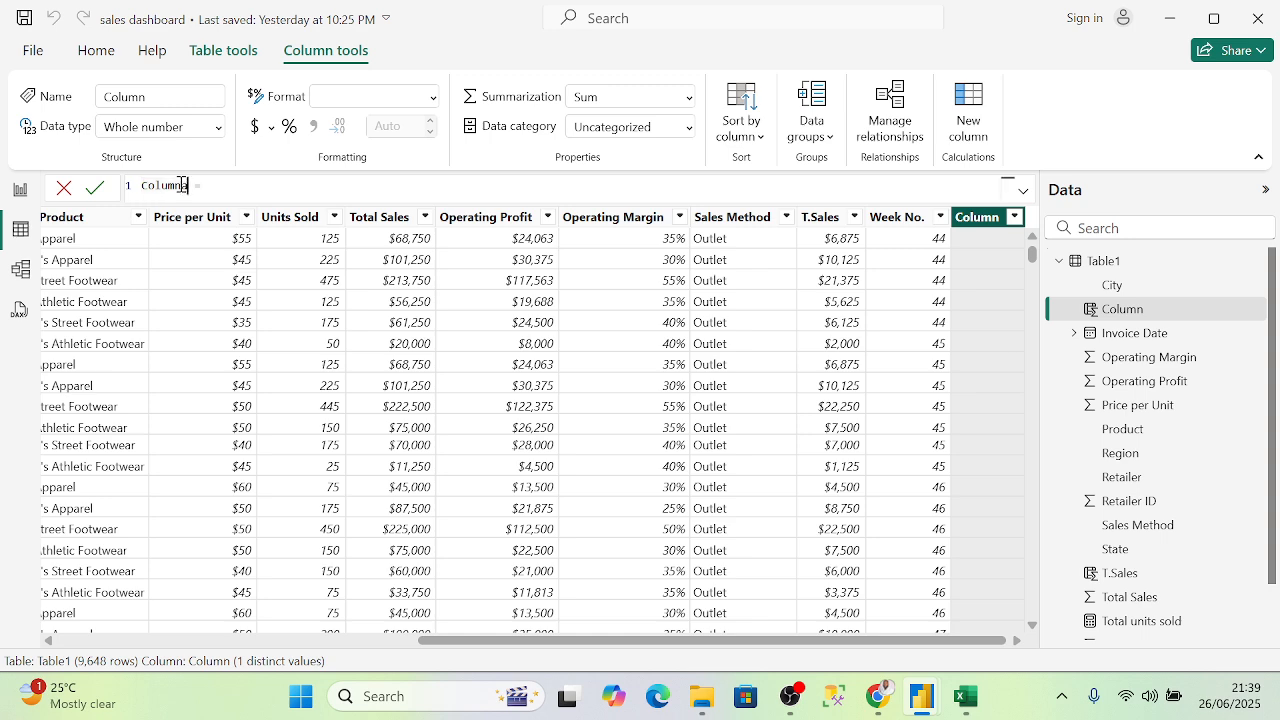
key(BackSpace)
key(BackSpace)
key(BackSpace)
key(BackSpace)
key(BackSpace)
key(BackSpace)
key(BackSpace)
text(address = conc)
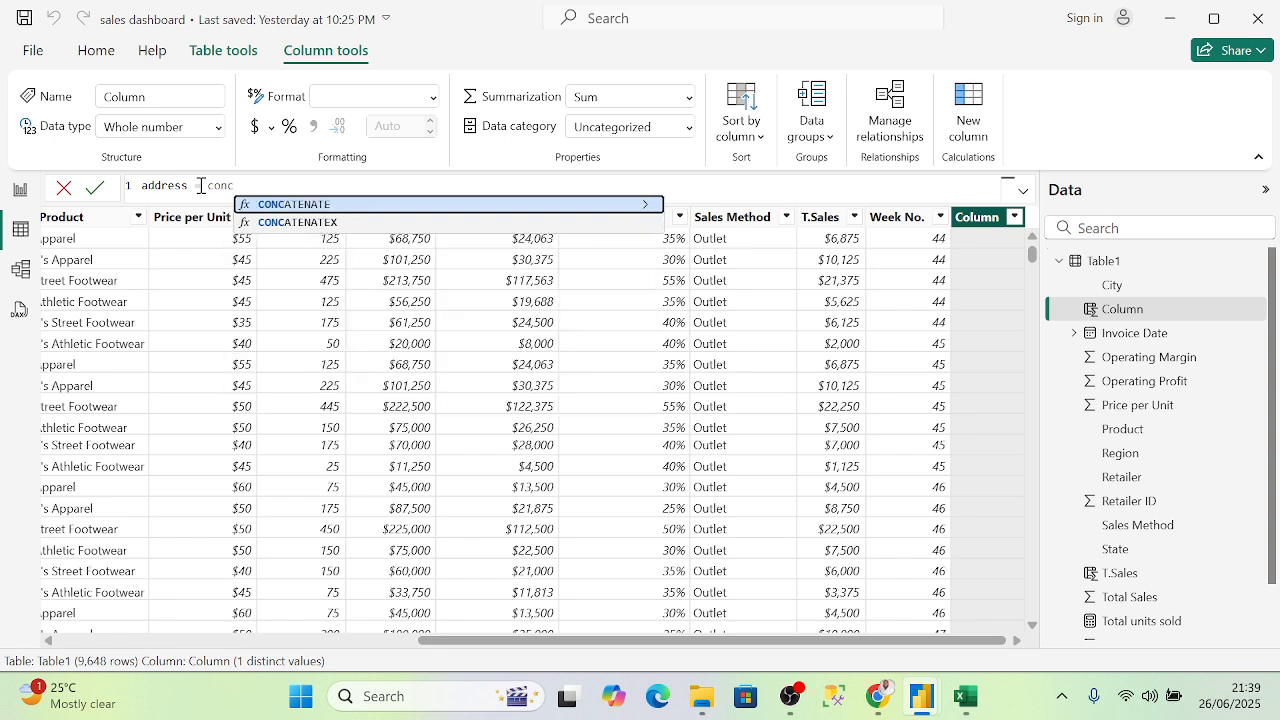
click(281, 204)
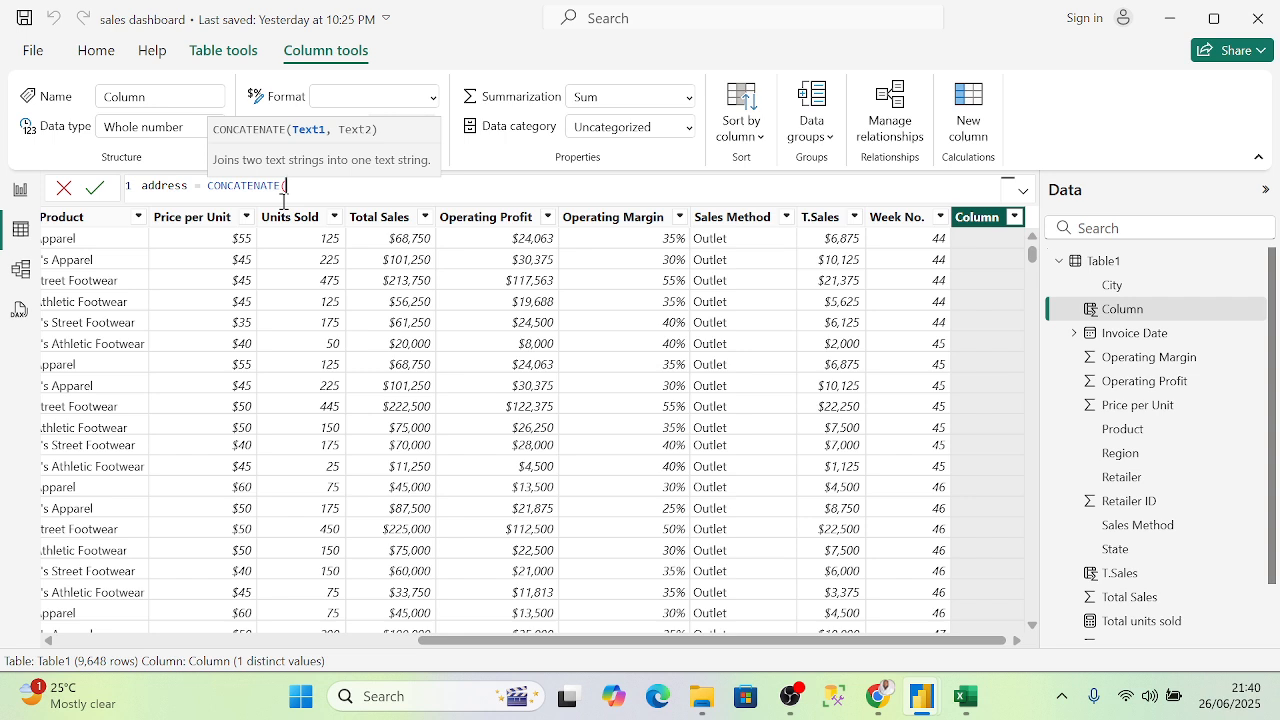
text(')
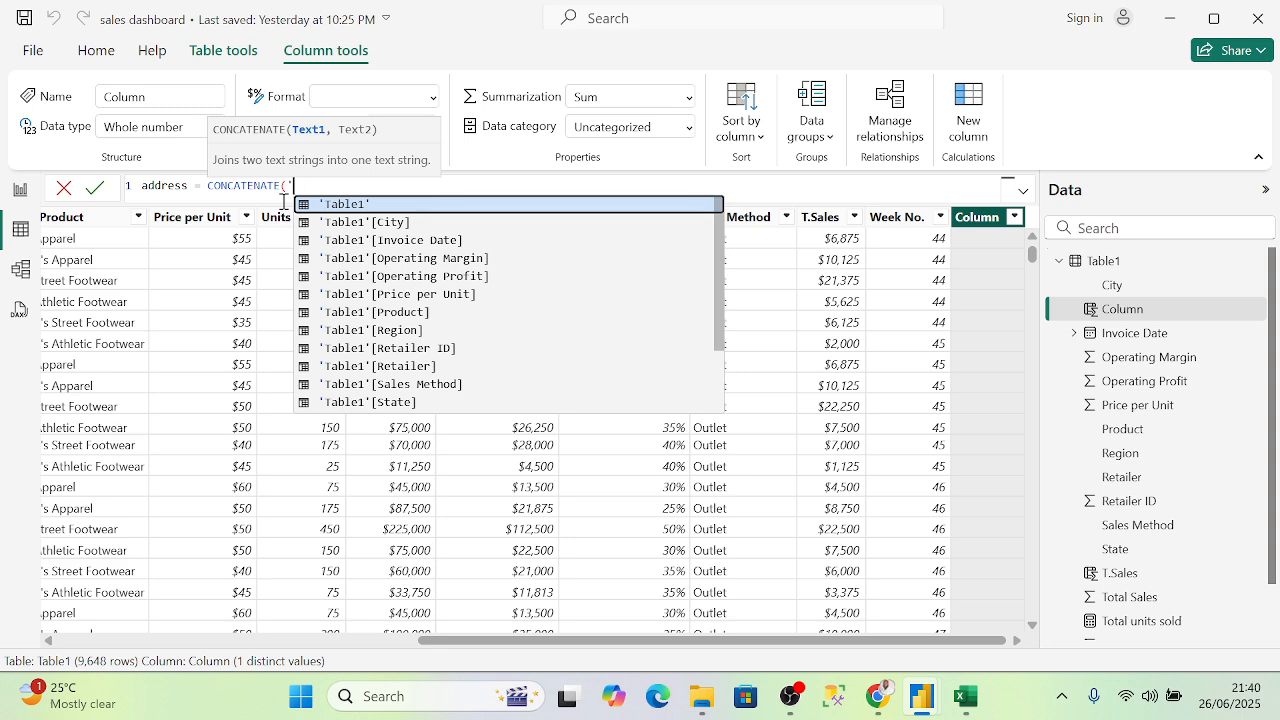
key(Down)
key(Down)
key(Down)
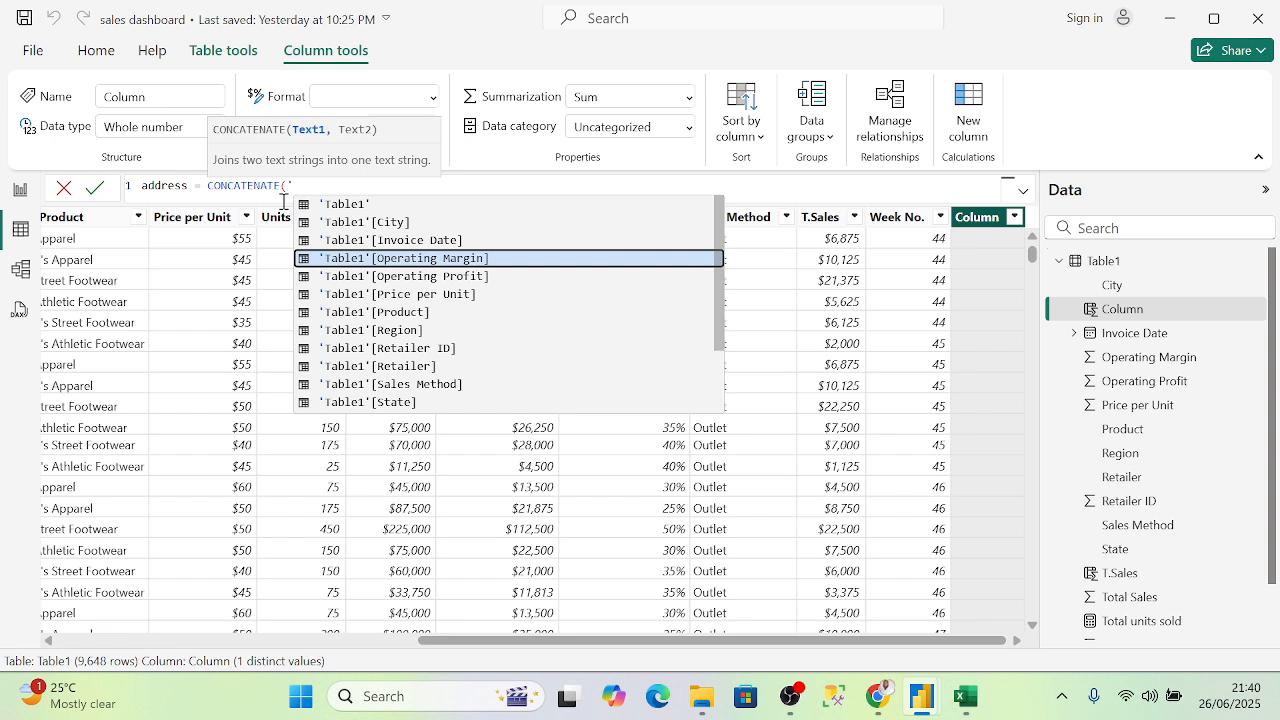
key(Down)
key(Down)
key(Down)
key(Down)
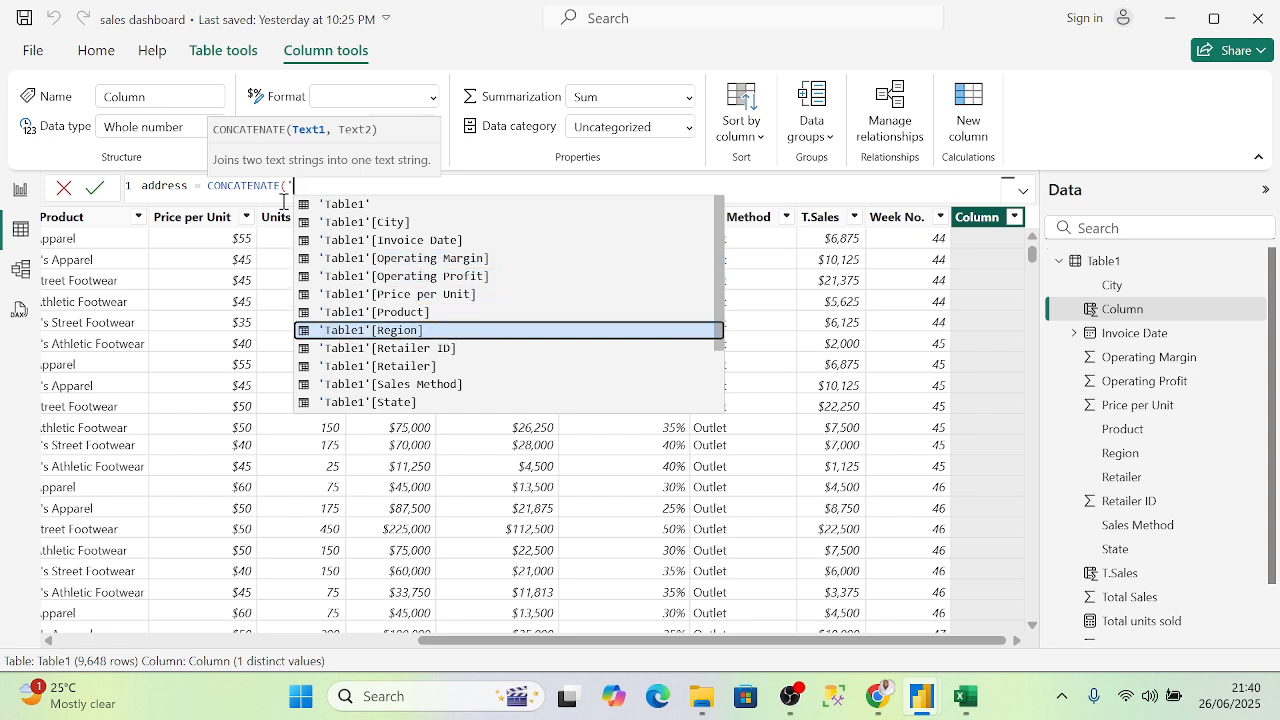
key(Tab)
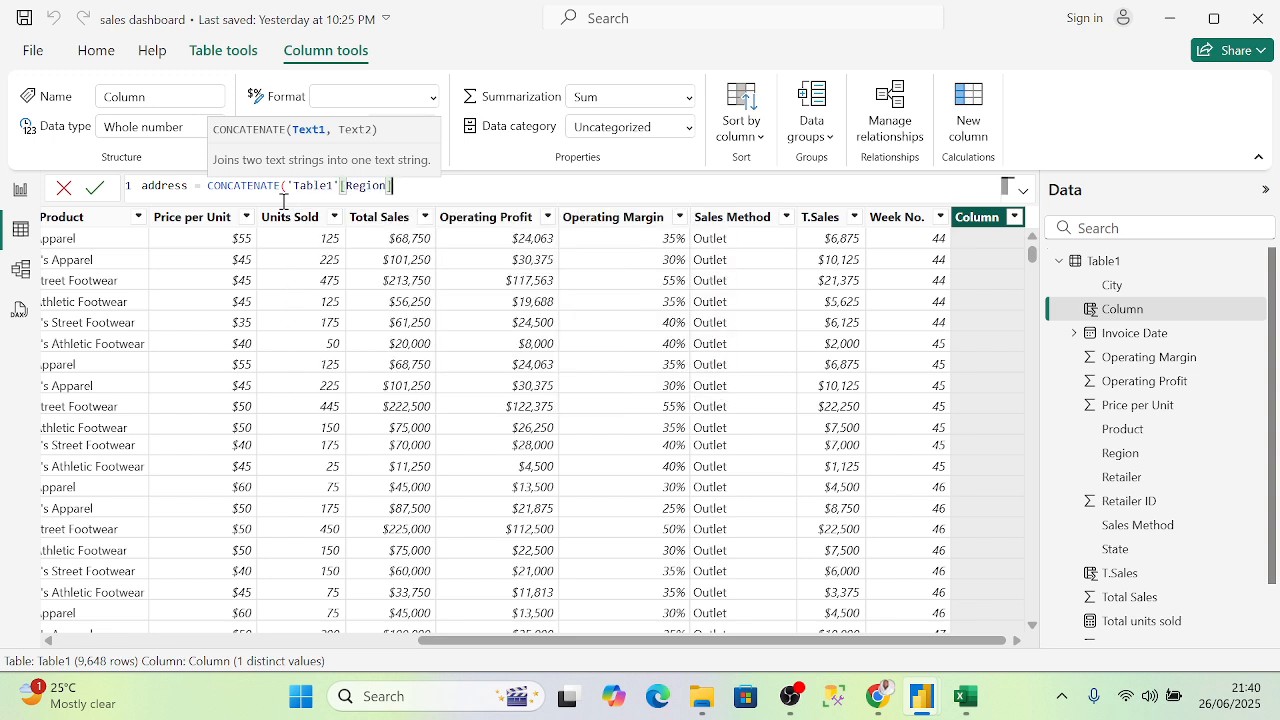
- Complete it with " " and 'Table1'[State], then commit the formula
text(," ")
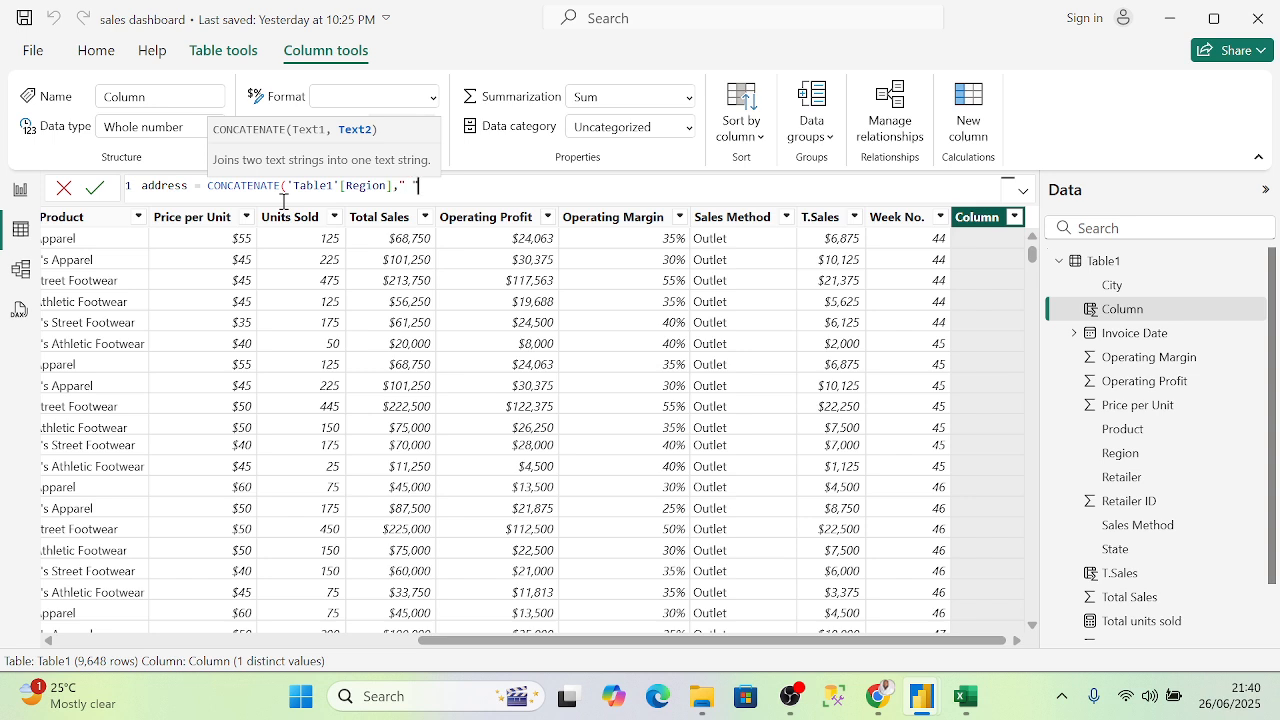
text(,)
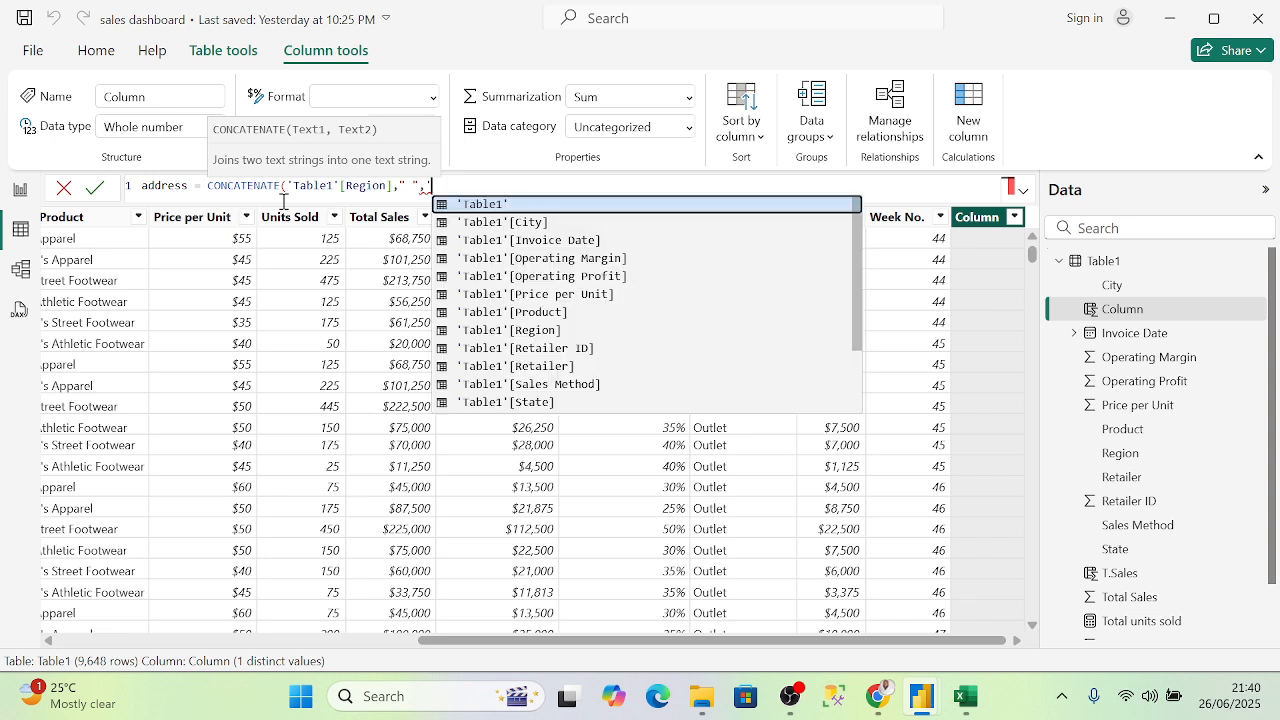
key(Down)
key(Down)
key(Down)
key(Down)
key(Down)
key(Down)
key(Down)
key(Down)
key(Down)
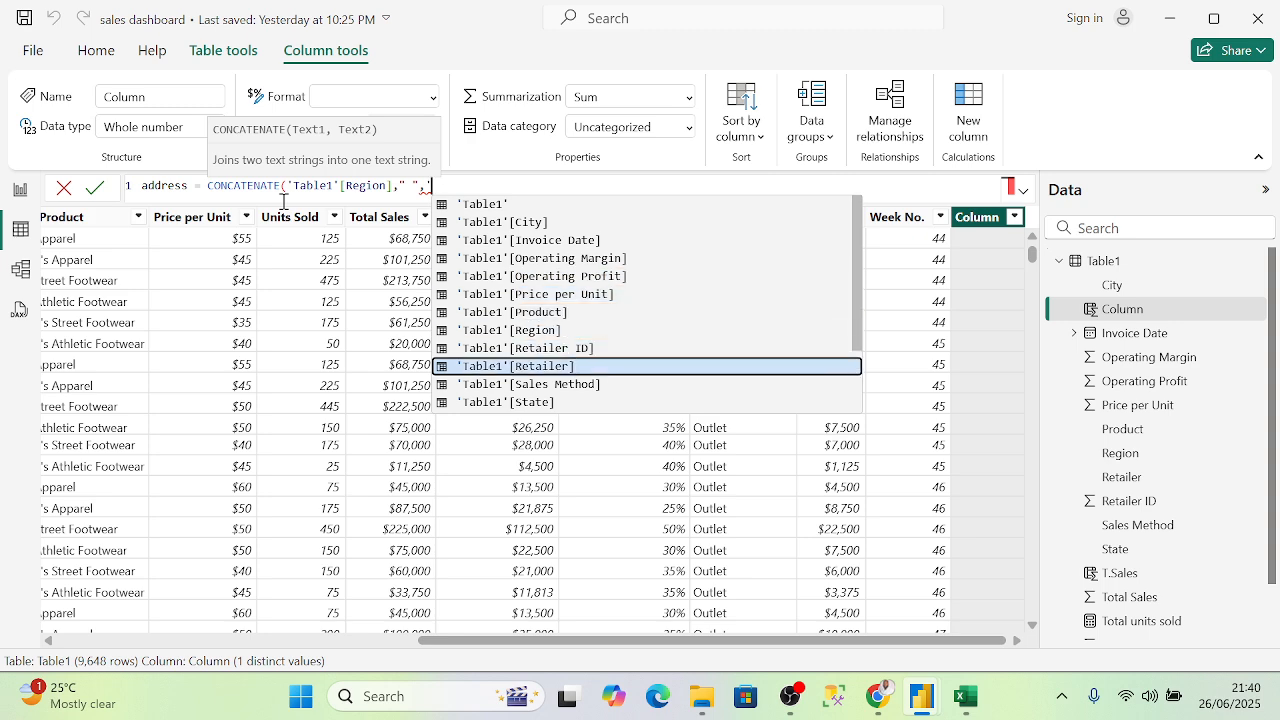
key(Down)
key(Down)
key(Tab)
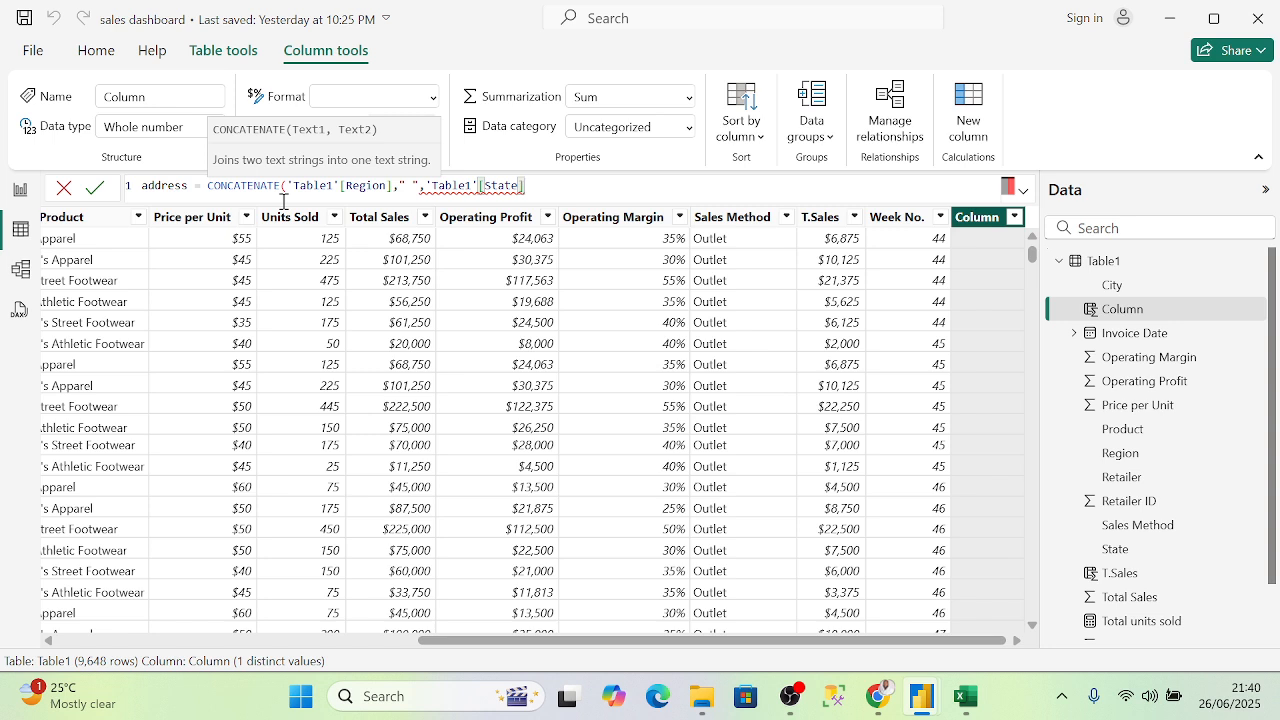
text())
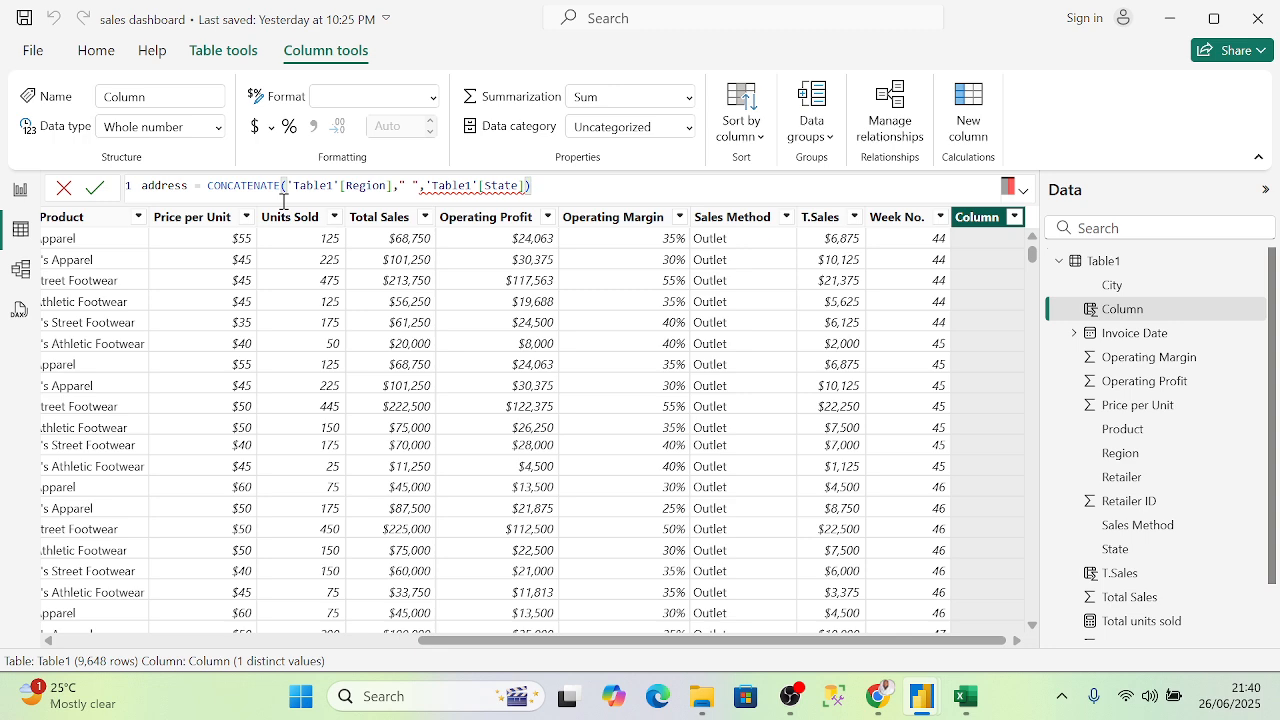
click(476, 186)
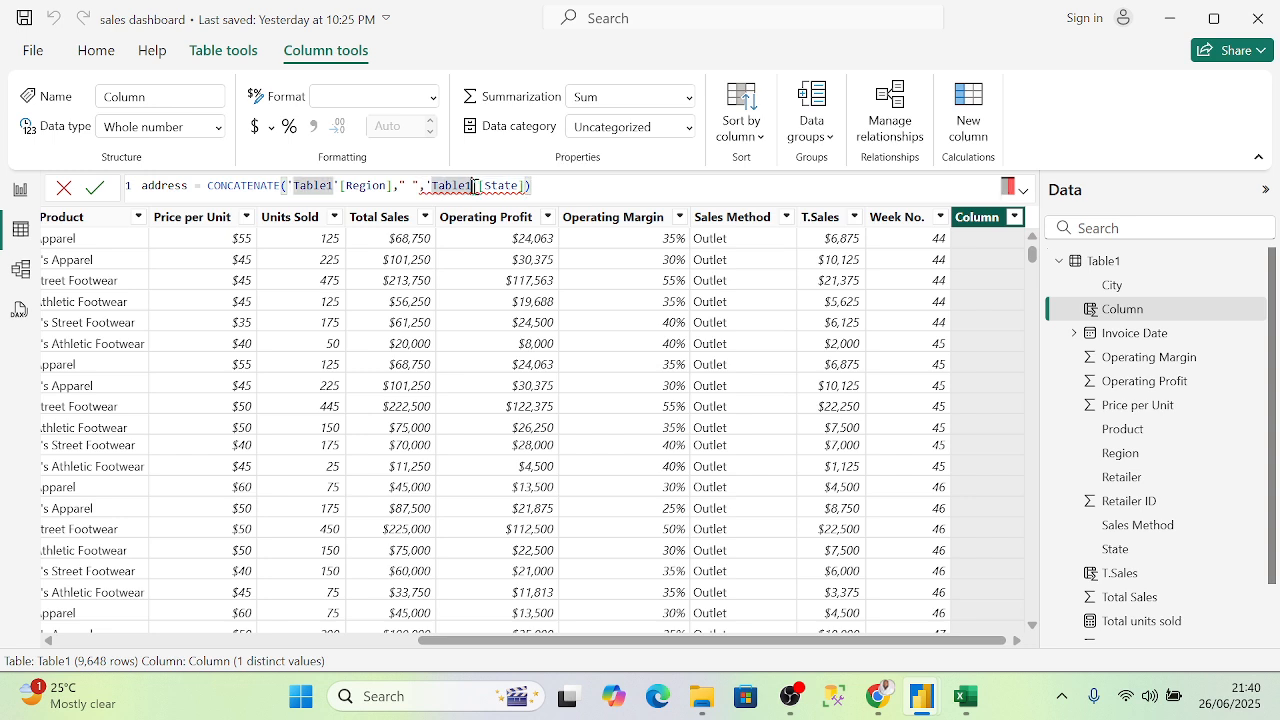
text(')
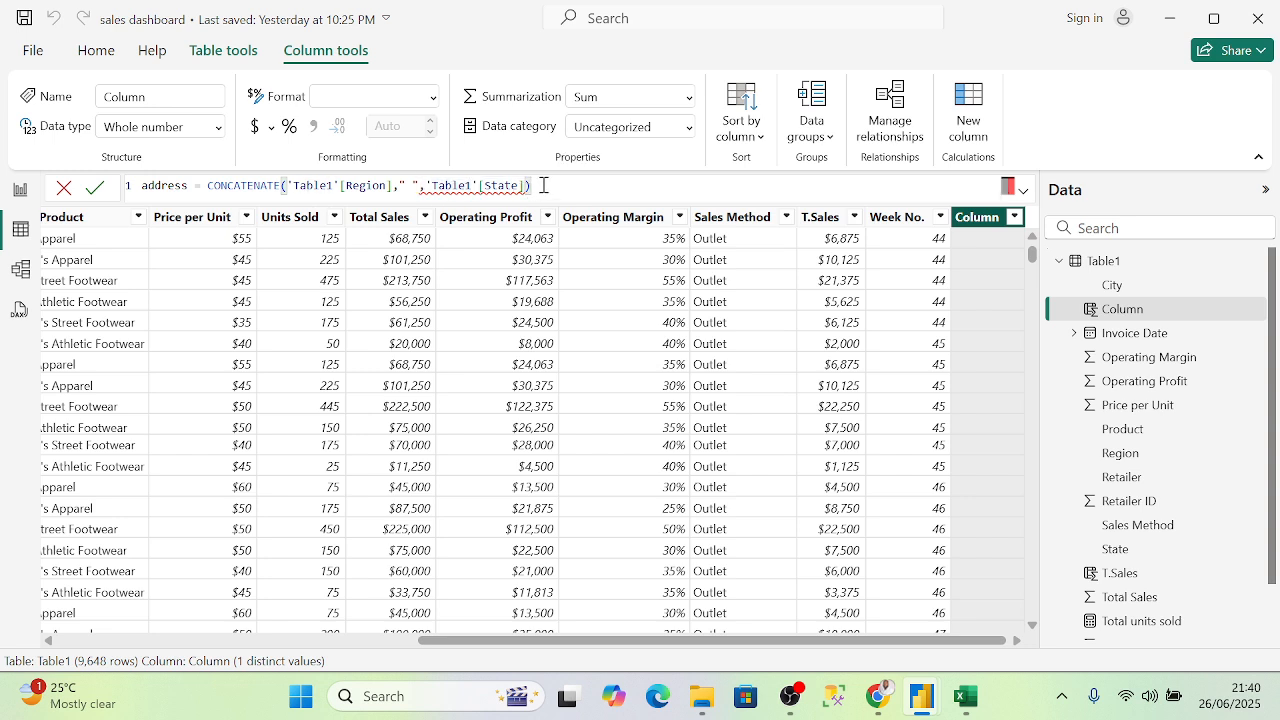
drag(550, 186, 138, 187)
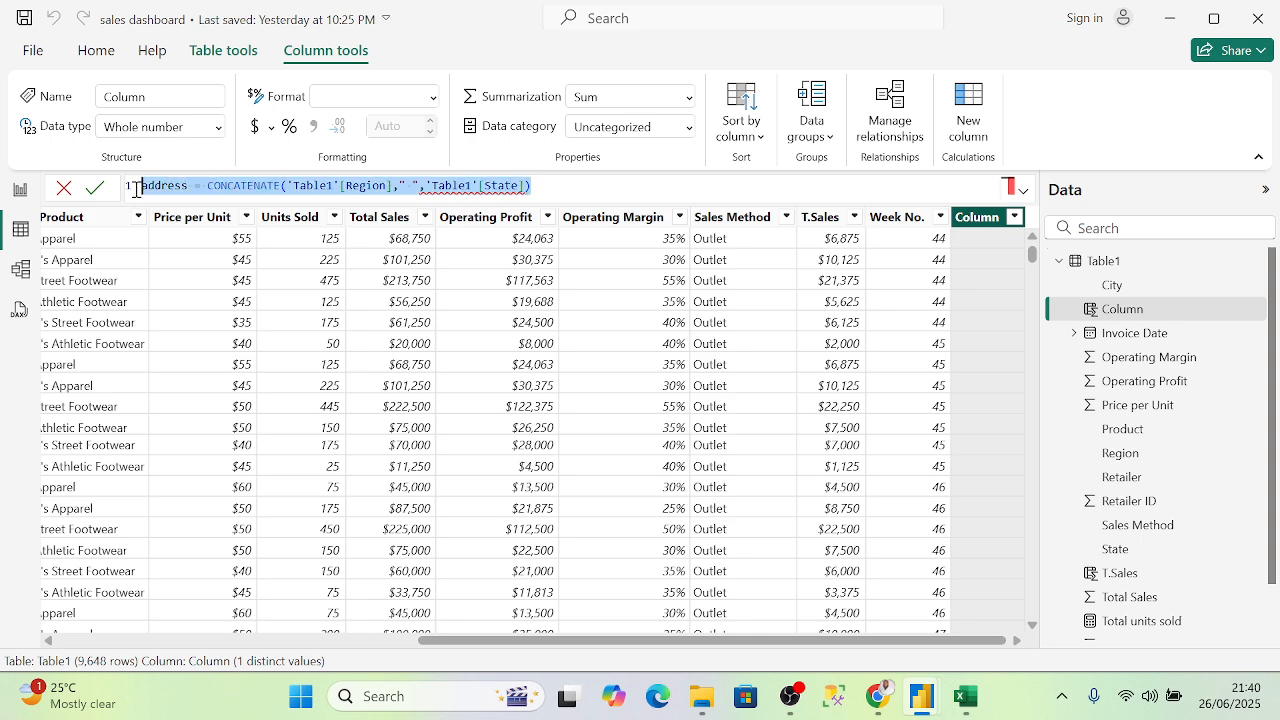
click(618, 186)
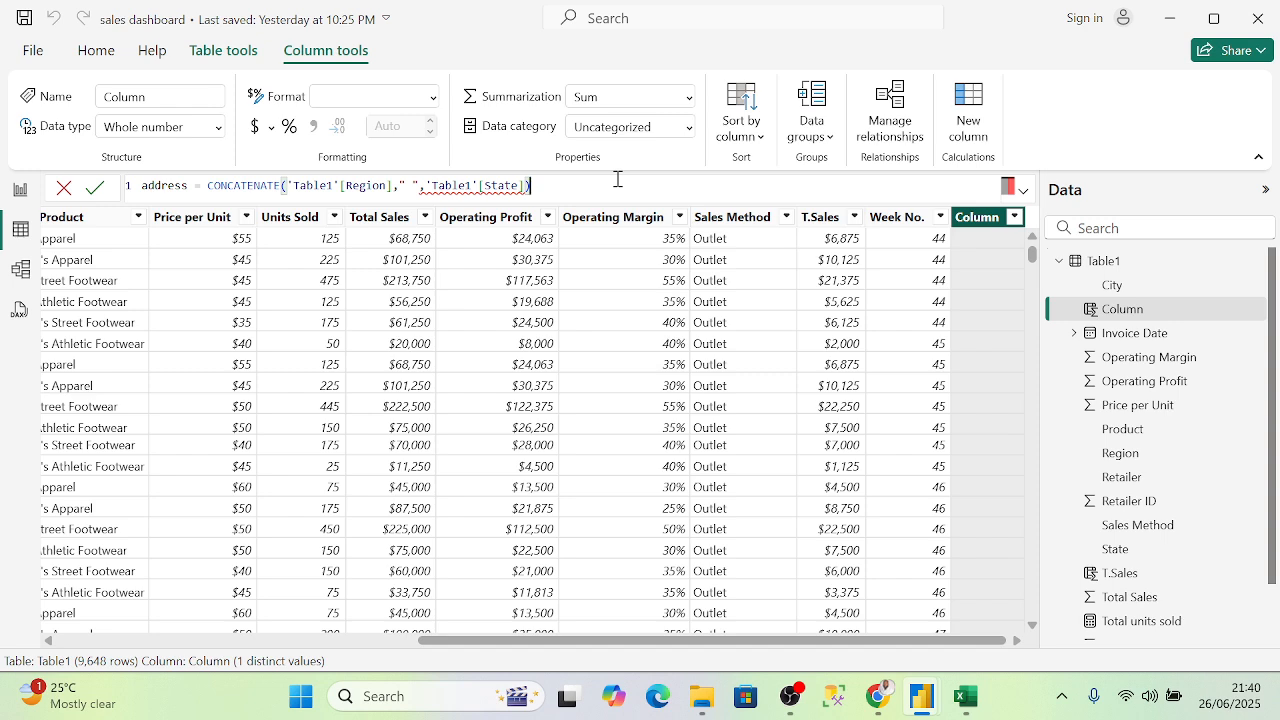
key(Return)
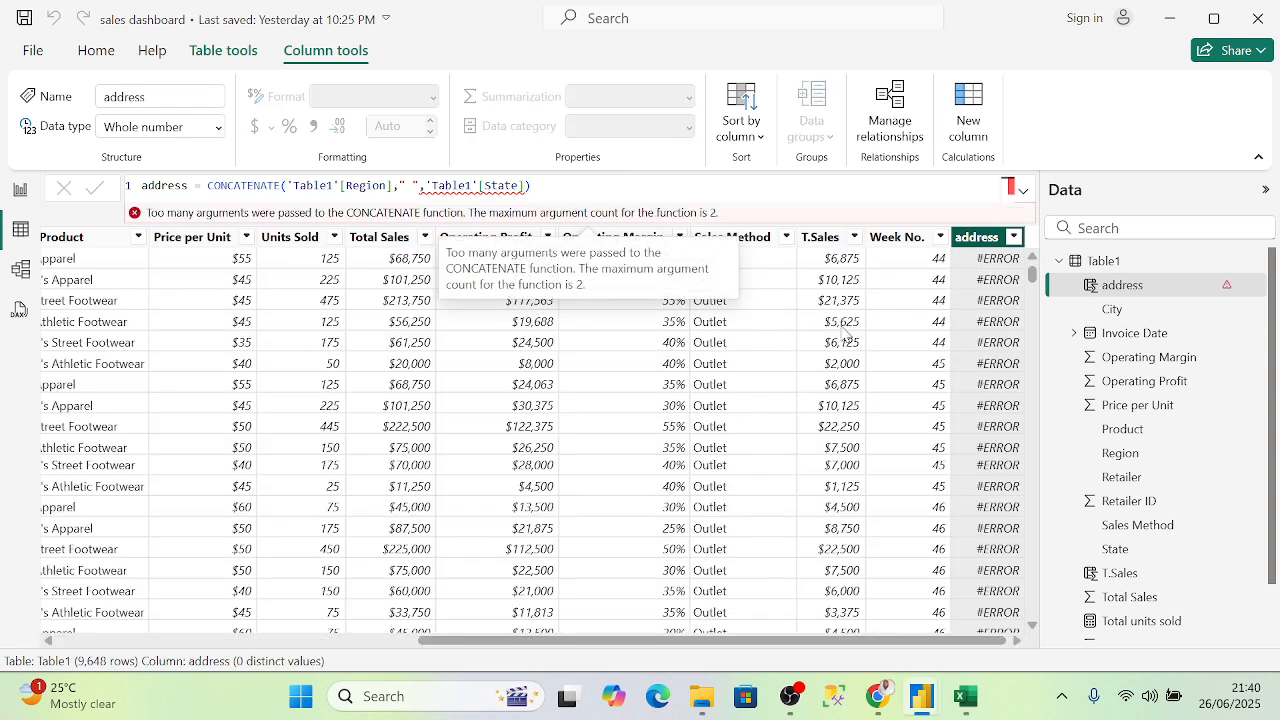
- Remove the " " argument so the formula reads CONCATENATE('Table1'[Region], 'Table1'[State])
click(420, 185)
key(BackSpace)
key(BackSpace)
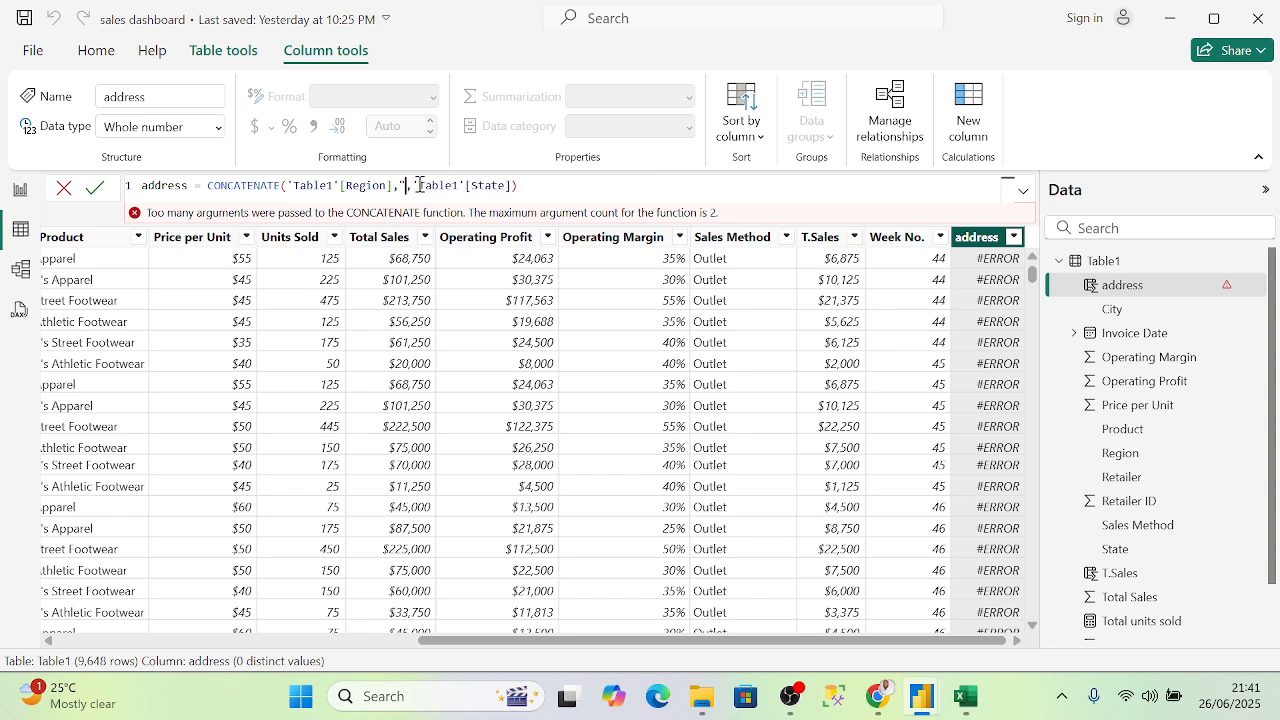
key(BackSpace)
key(BackSpace)
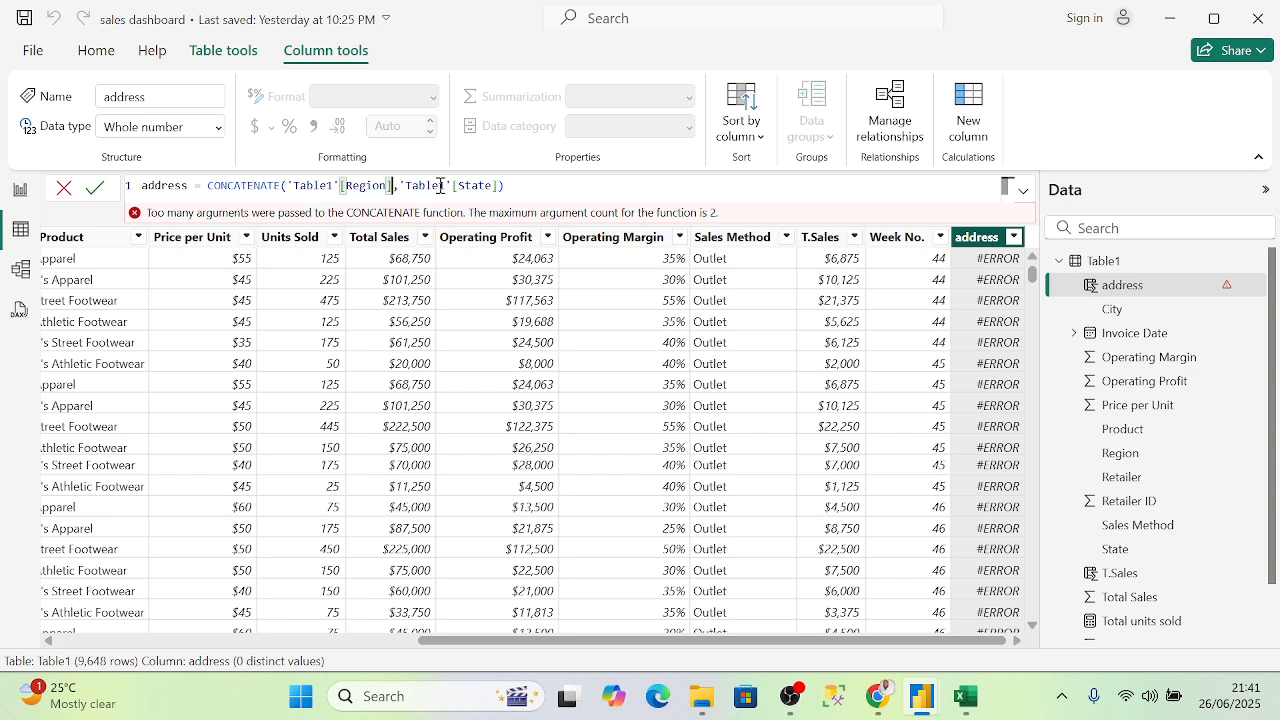
click(540, 191)
key(Return)
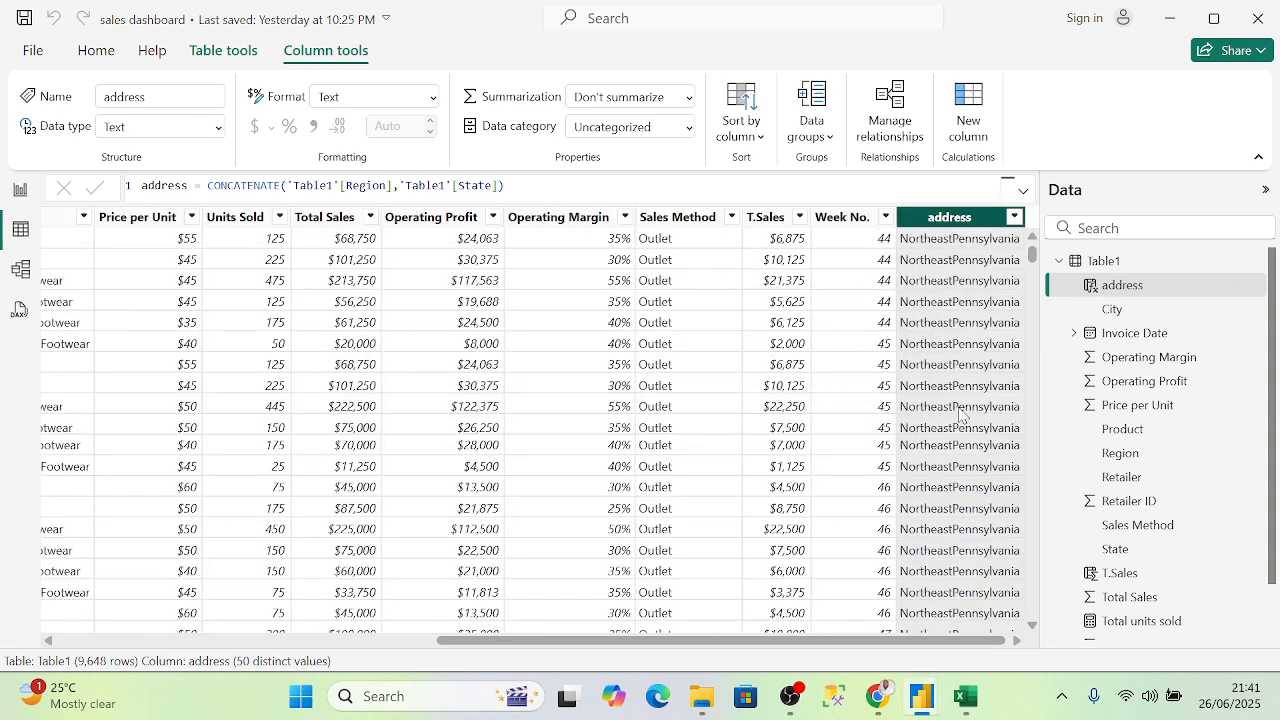
click(399, 187)
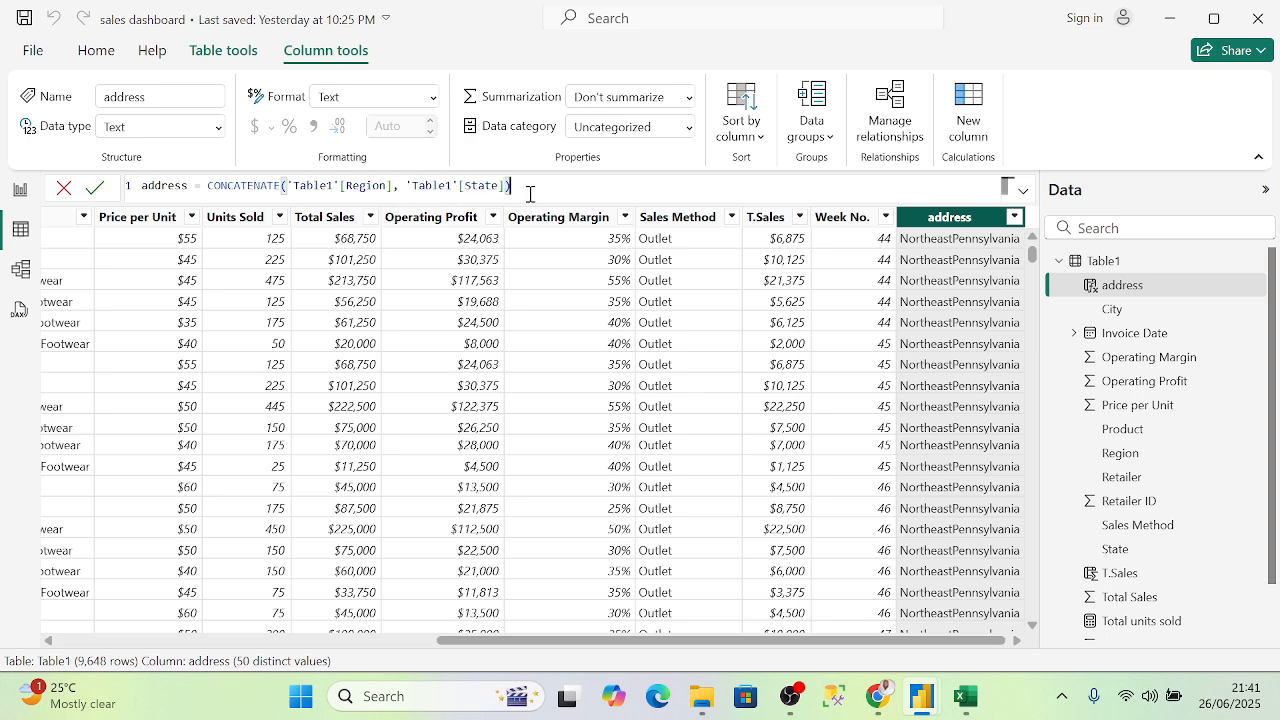
key(Return)
mouse_move(802, 643)
mouse_down()
mouse_move(486, 642)
mouse_move(798, 649)
mouse_up()
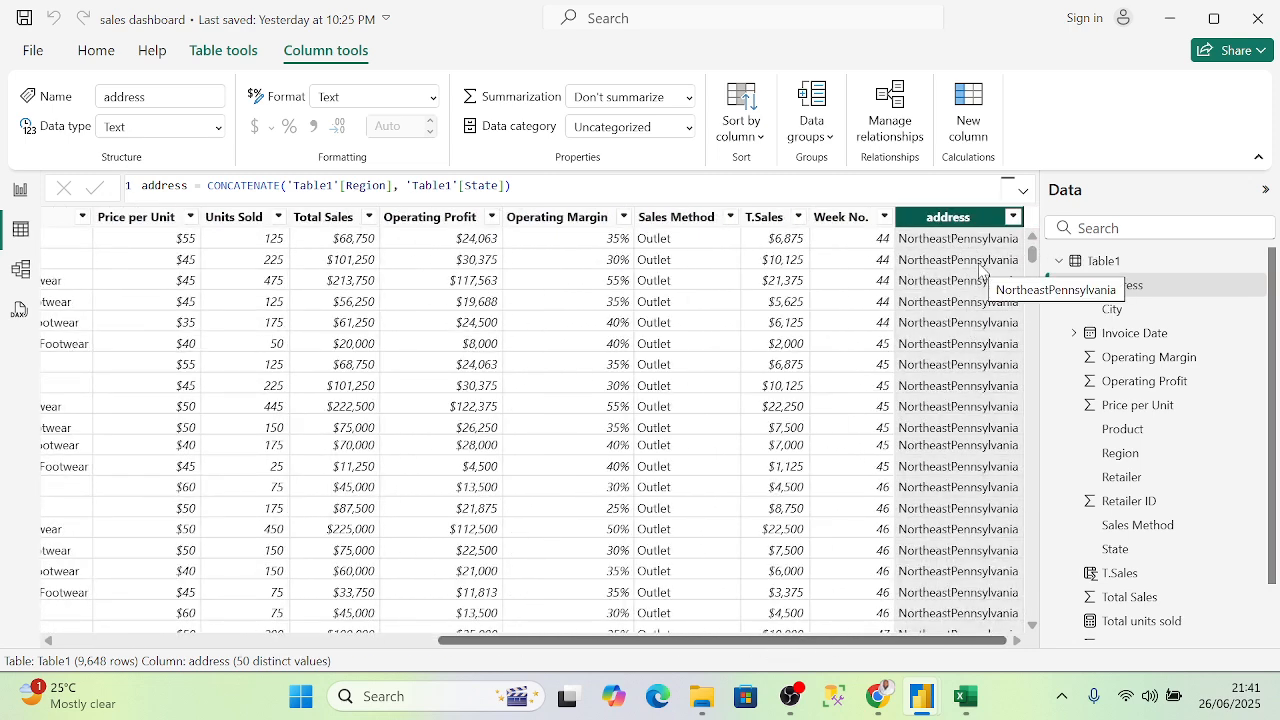
- Clean a stray quote from the formula, recommit it, and select the CONCATENATE expression
click(400, 190)
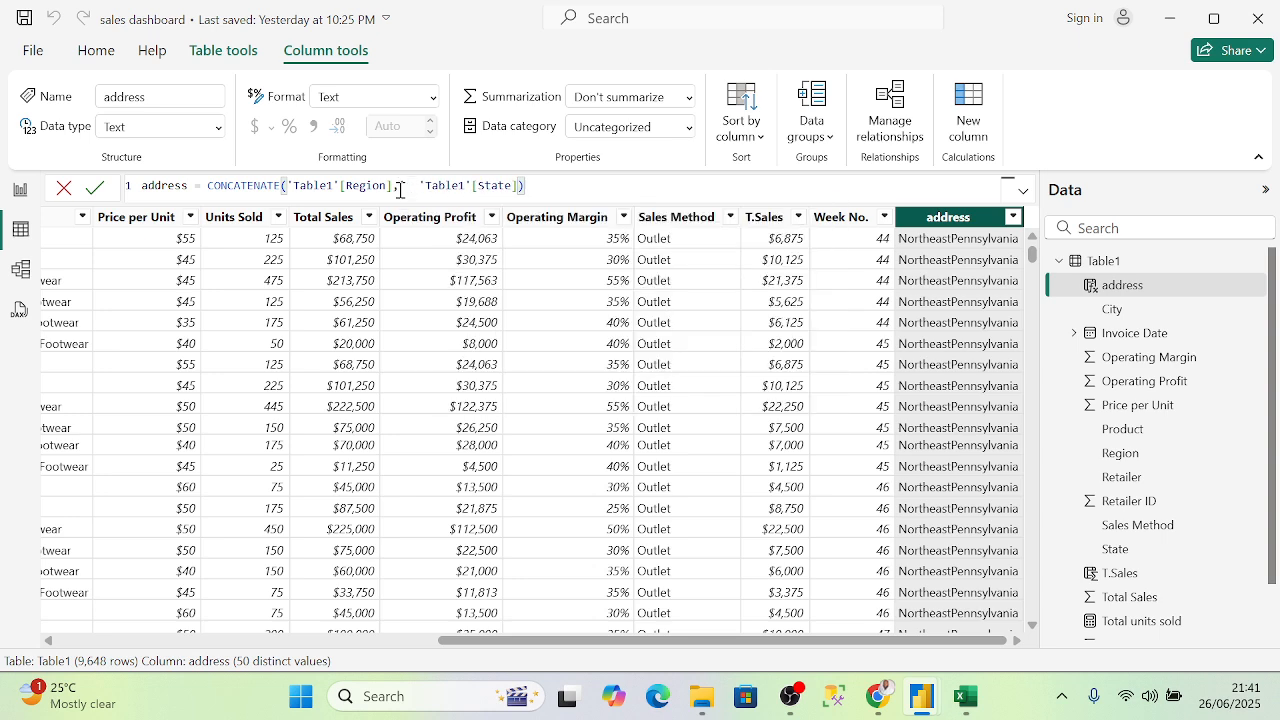
text(')
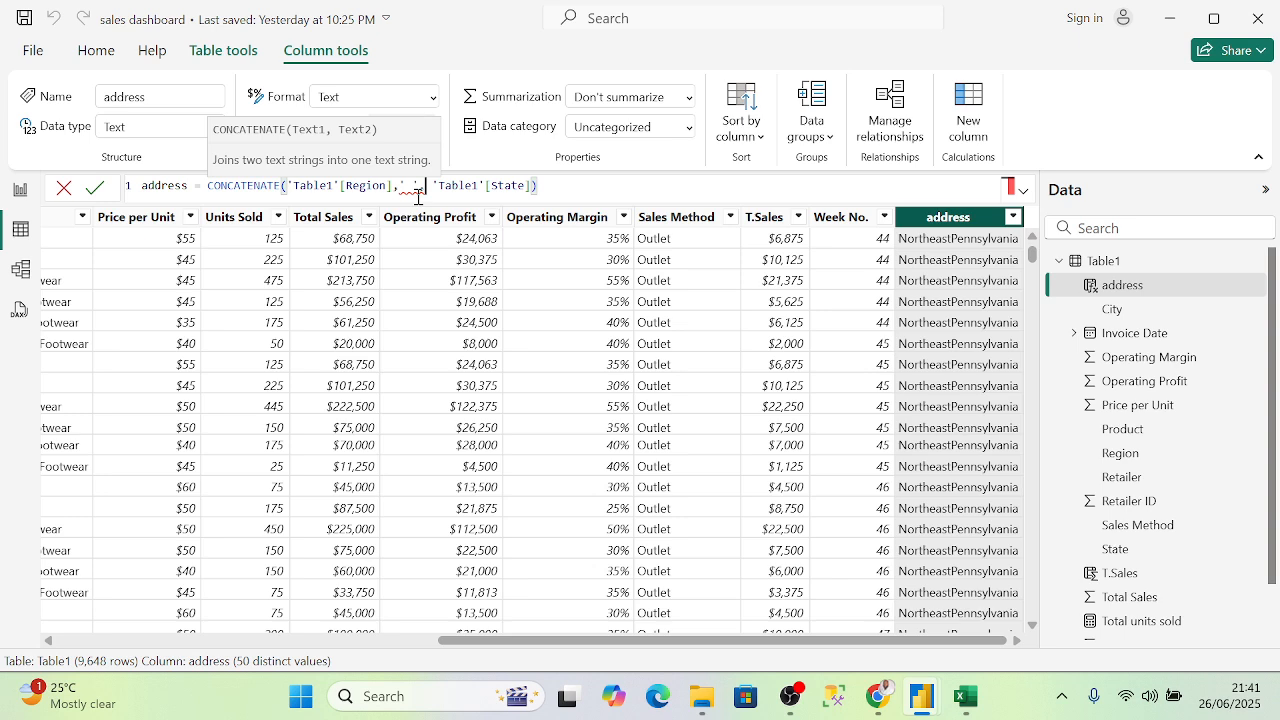
key(BackSpace)
key(BackSpace)
key(BackSpace)
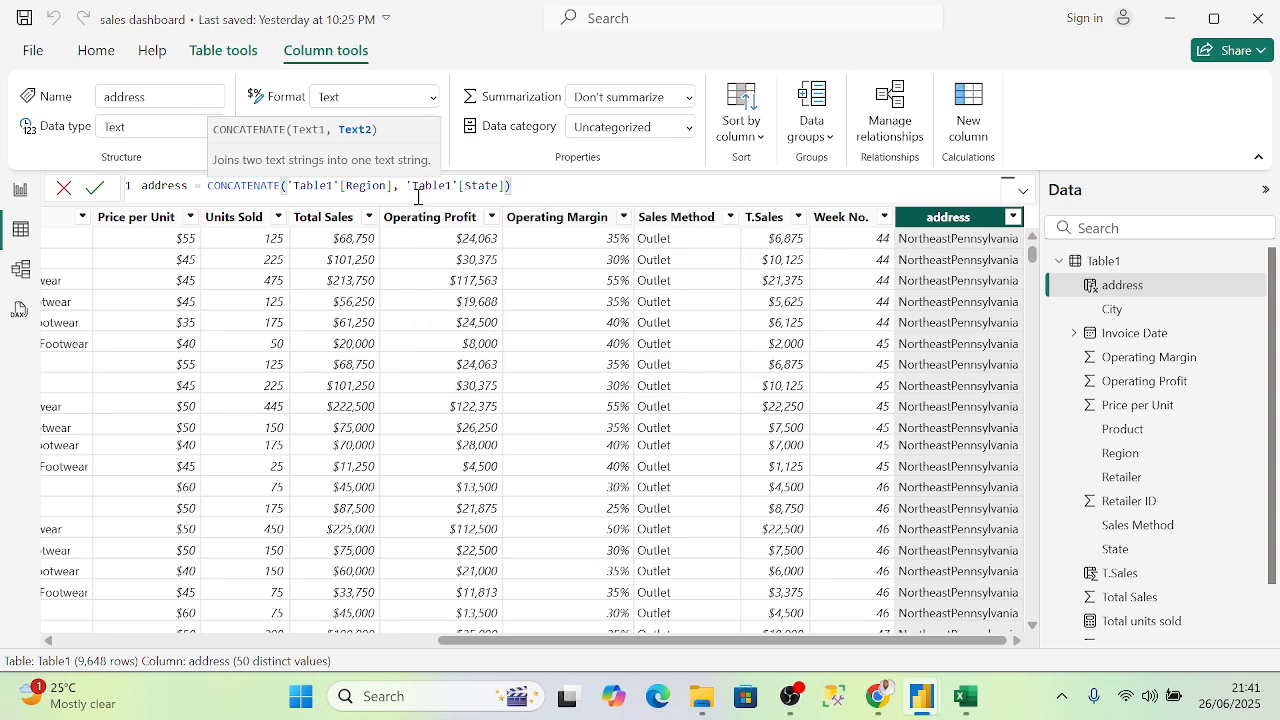
click(531, 187)
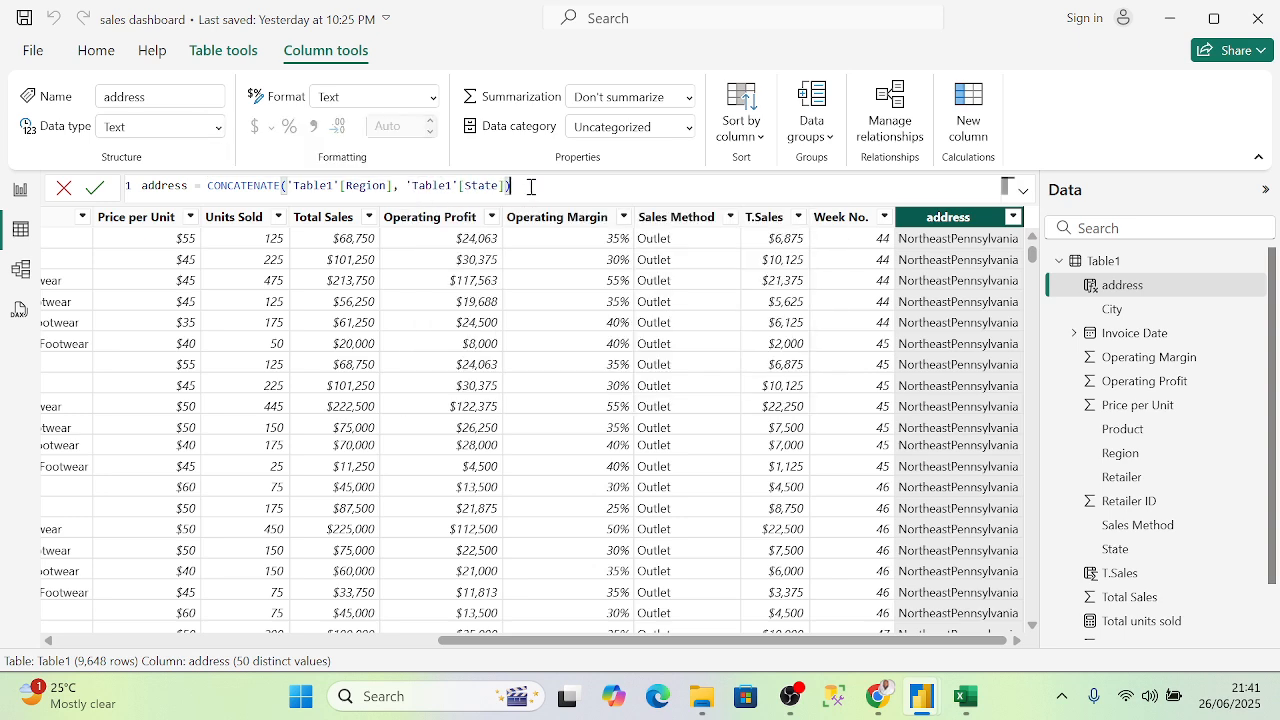
key(Return)
scroll(970, 300, down, 10)
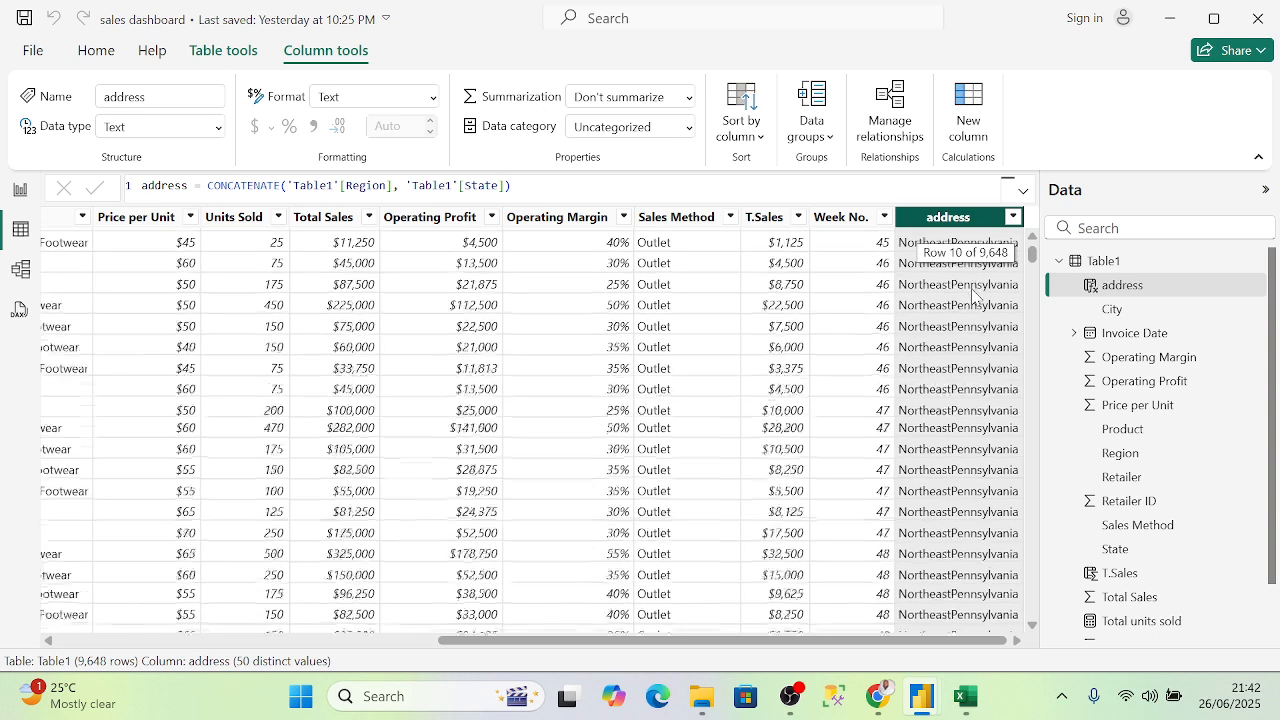
scroll(935, 272, up, 10)
click(538, 184)
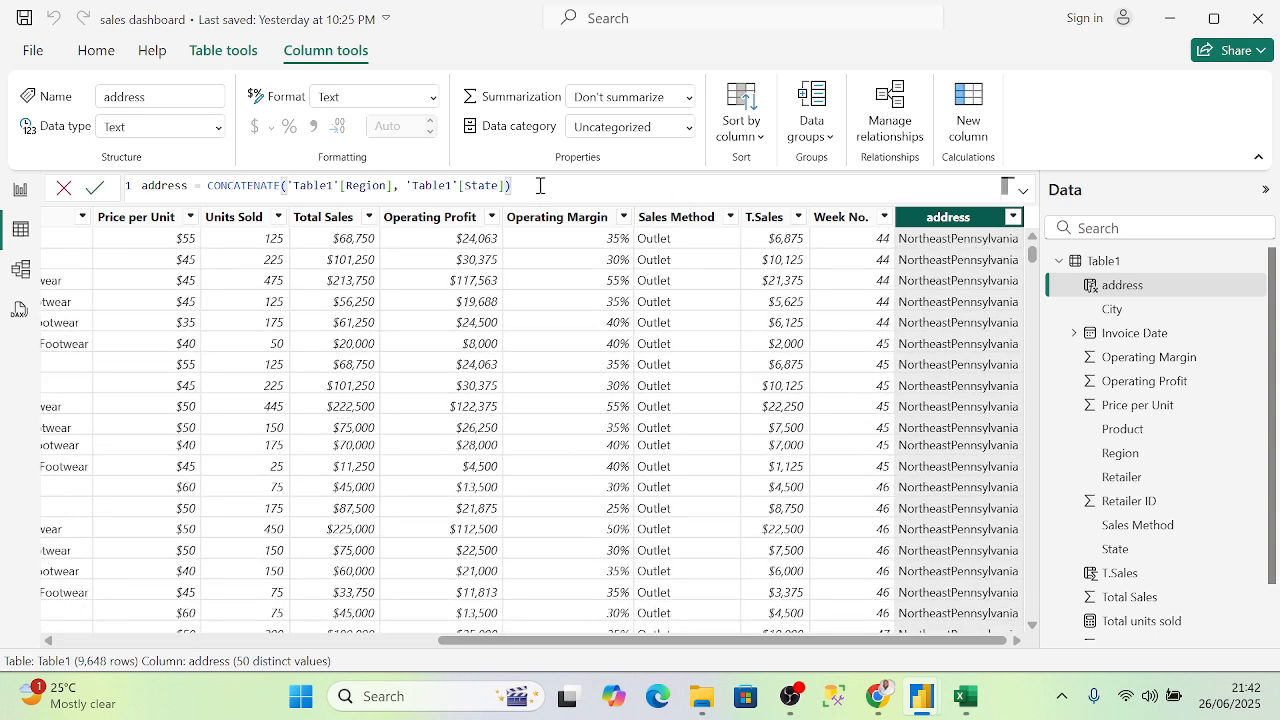
drag(549, 186, 210, 188)
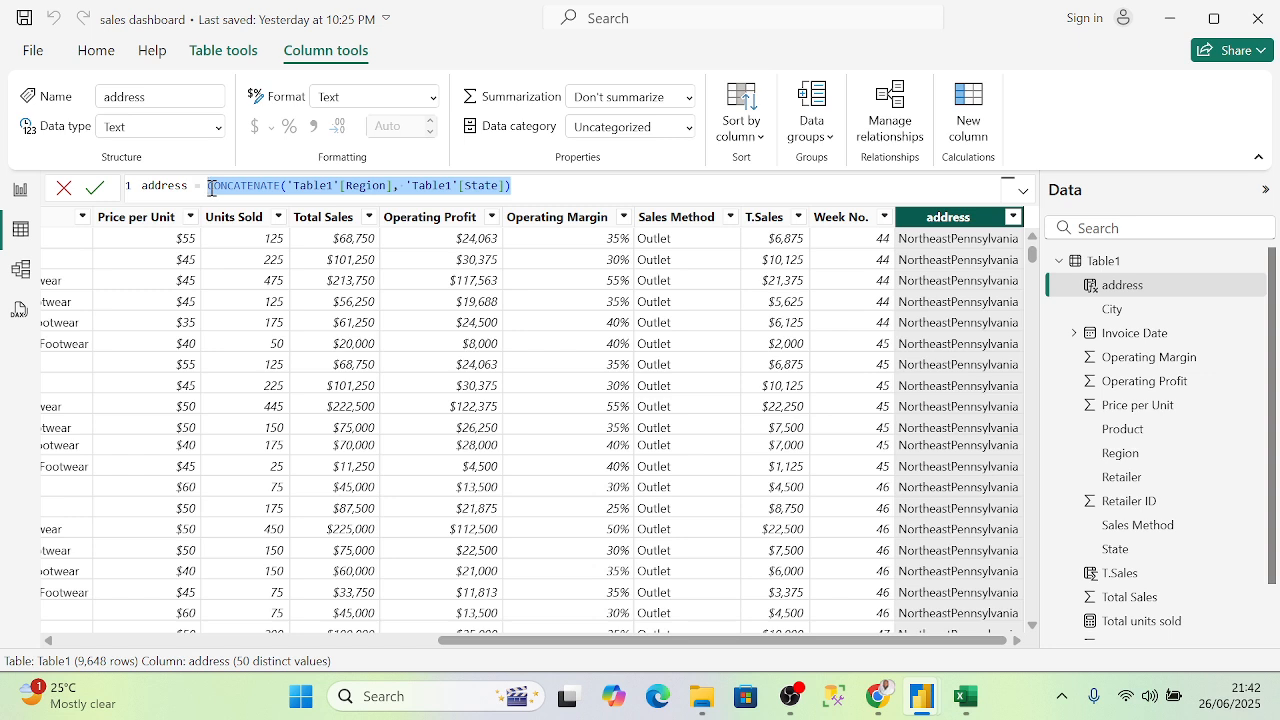
- Rewrite the formula as address = 'Table1'[Region]&" "&'Table1'[State]
key(BackSpace)
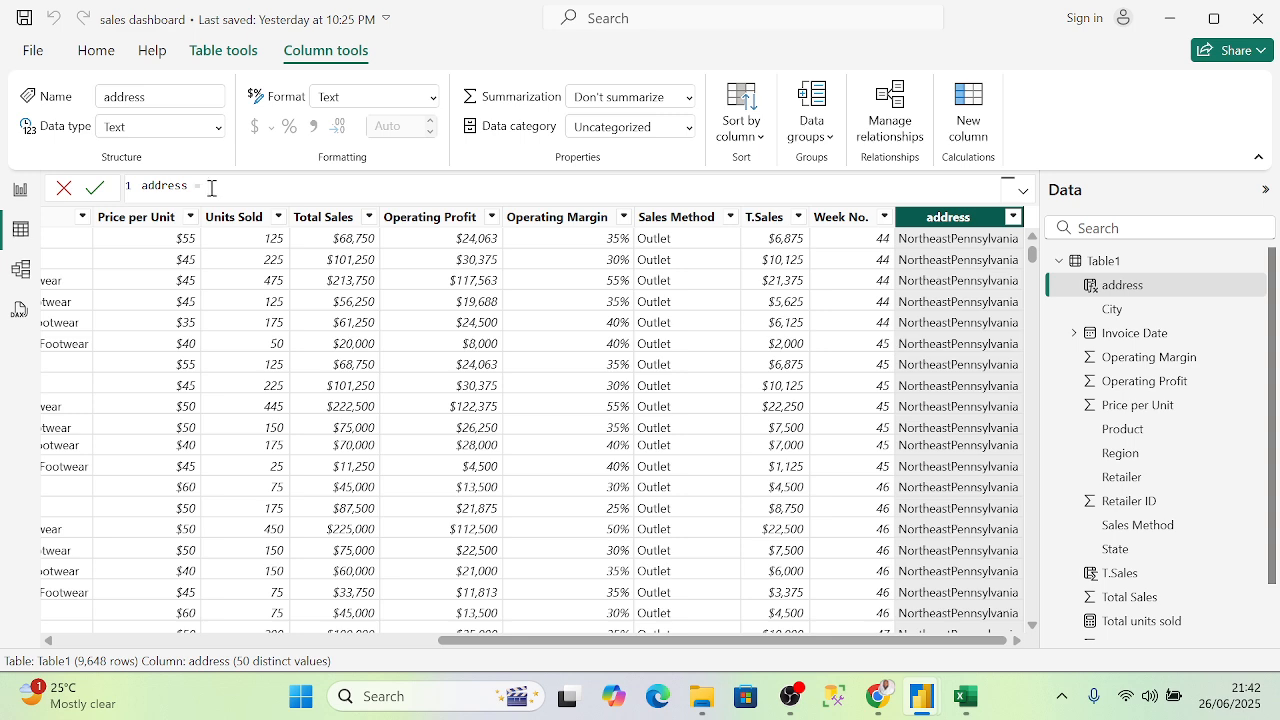
text(')
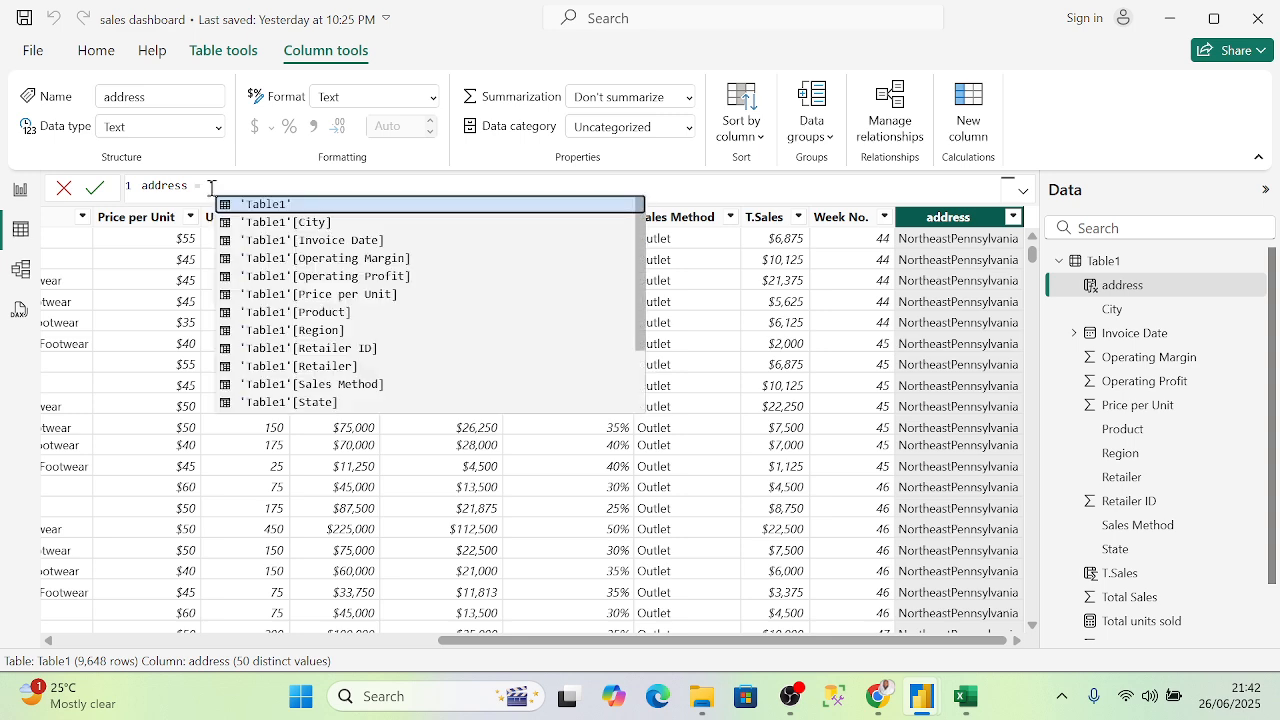
key(Down)
key(Down)
key(Down)
key(Down)
key(Down)
key(Down)
key(Down)
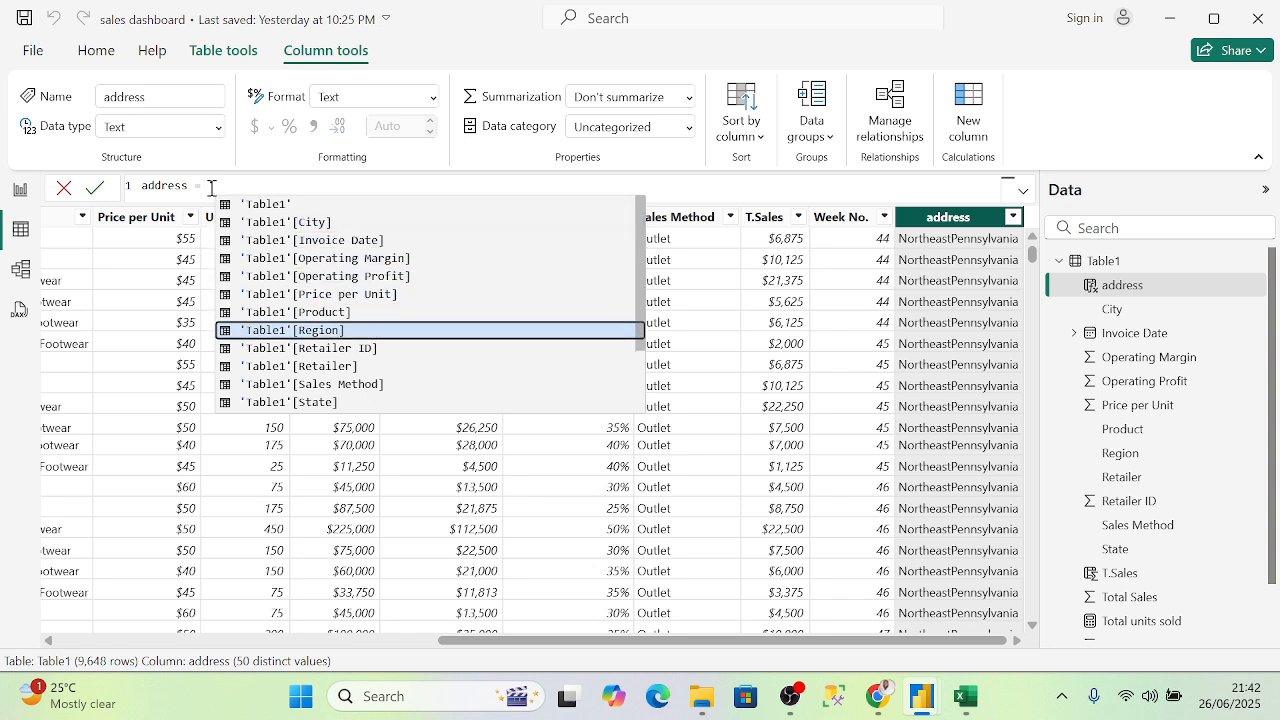
key(Tab)
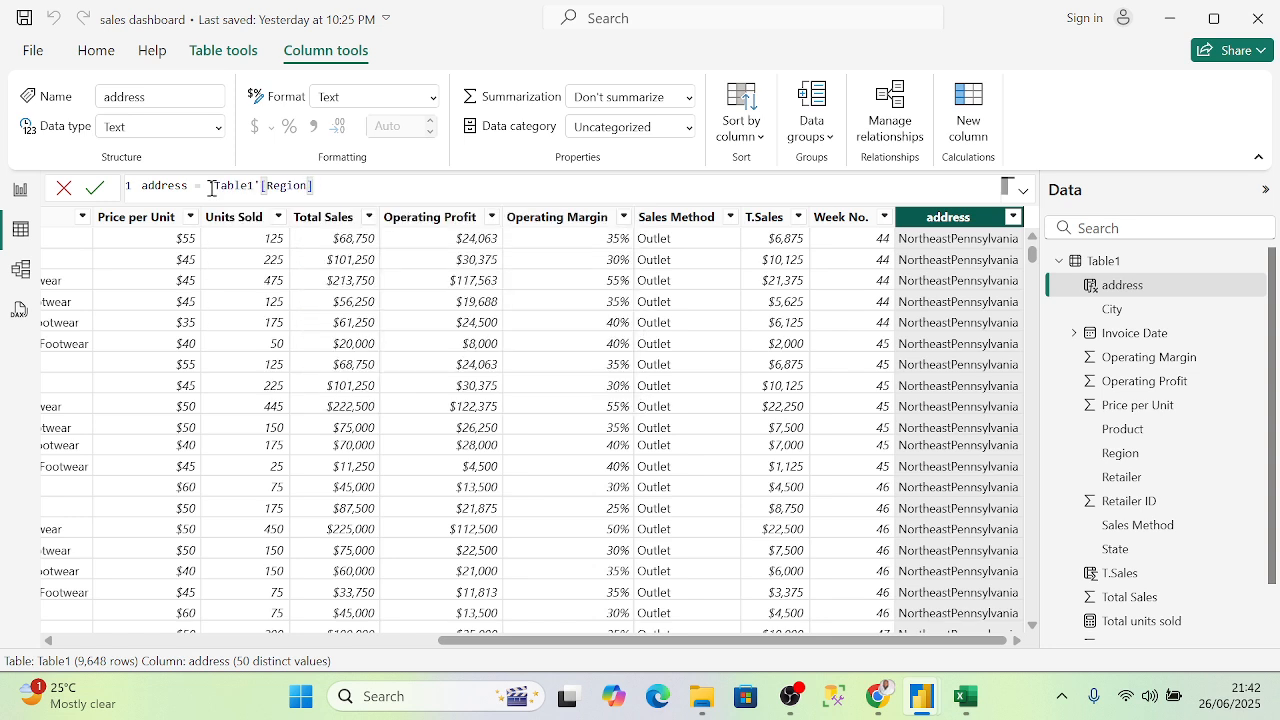
text(,)
key(BackSpace)
text(&')
key(BackSpace)
text(')
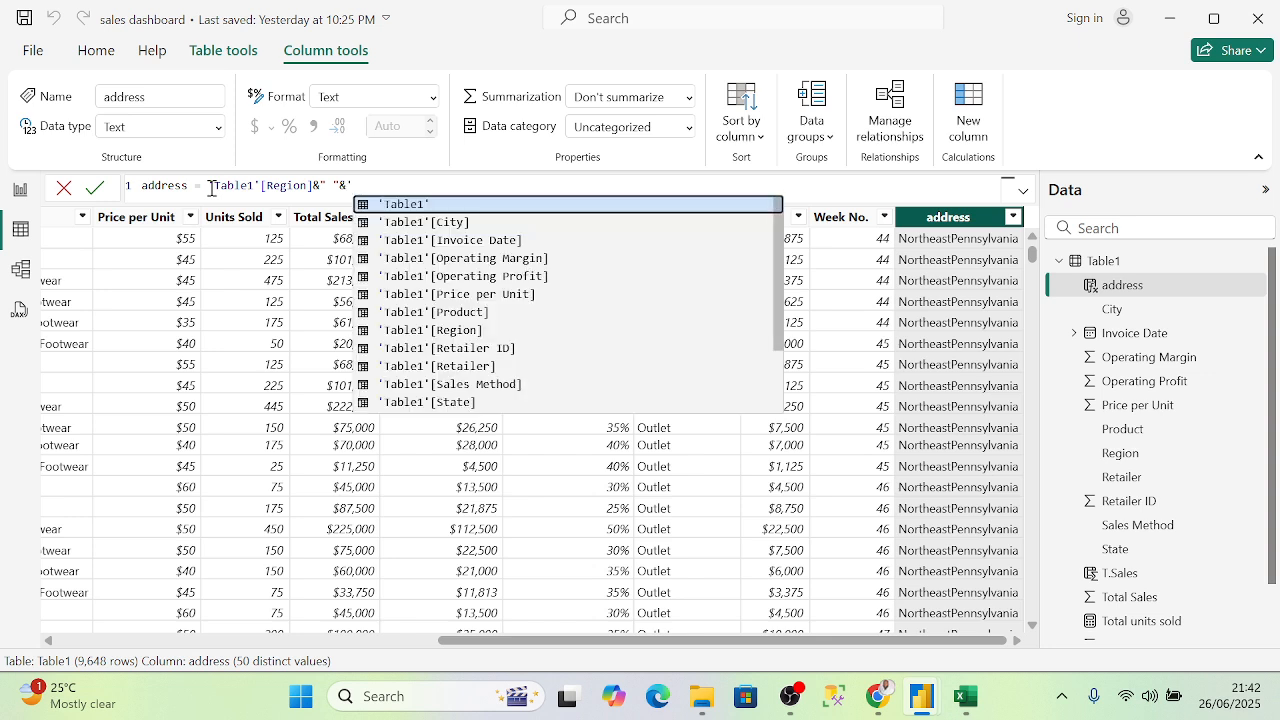
key(Down)
key(Down)
key(Down)
key(Down)
key(Down)
key(Down)
key(Down)
key(Down)
key(Down)
key(Down)
key(Down)
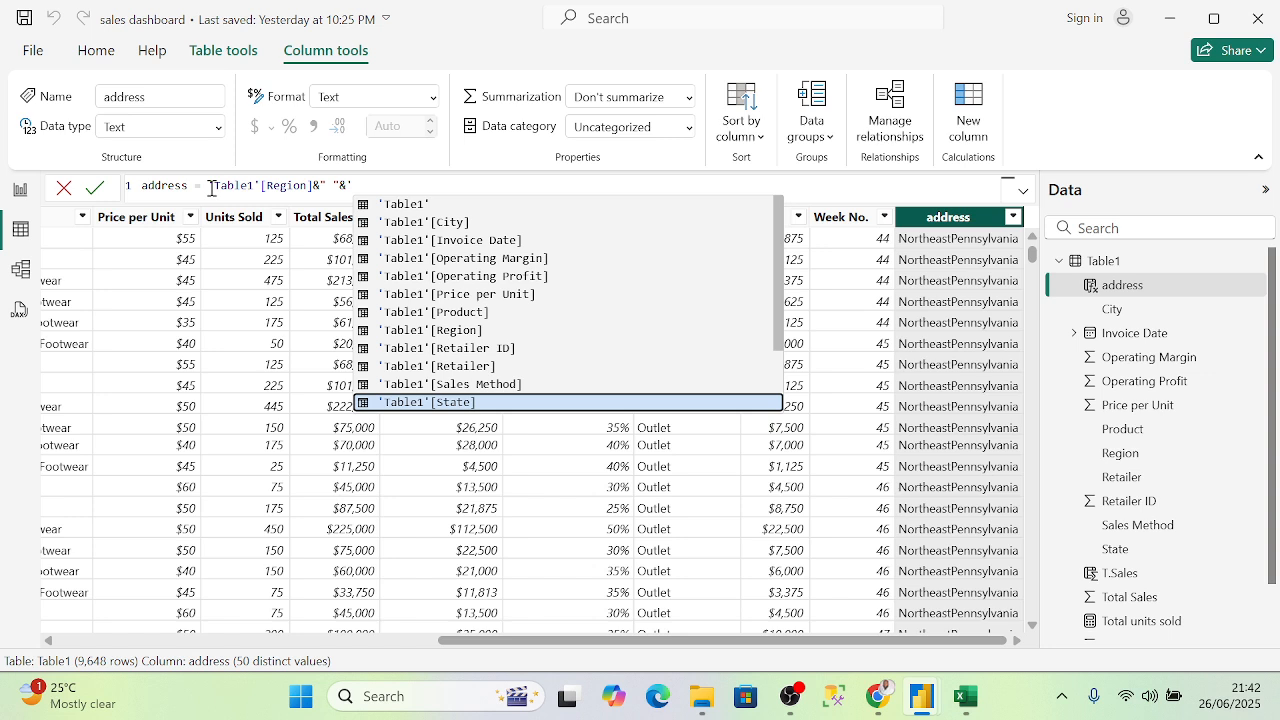
key(Tab)
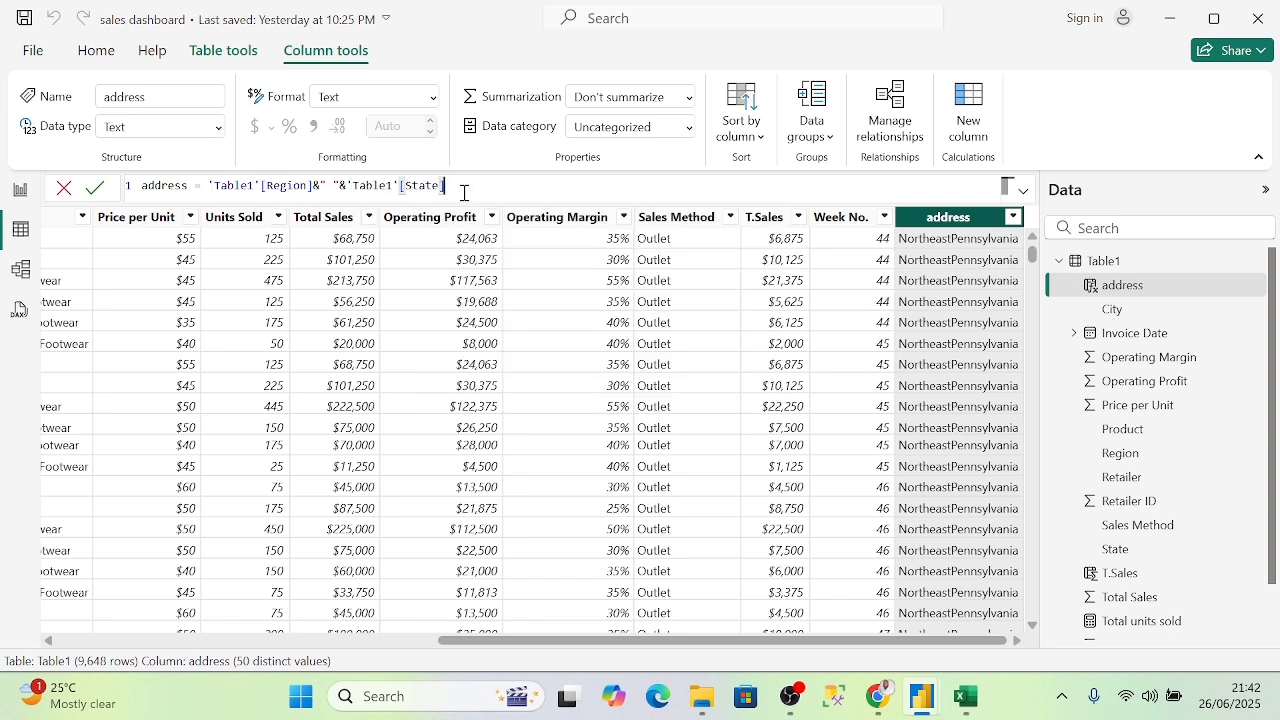
key(Return)
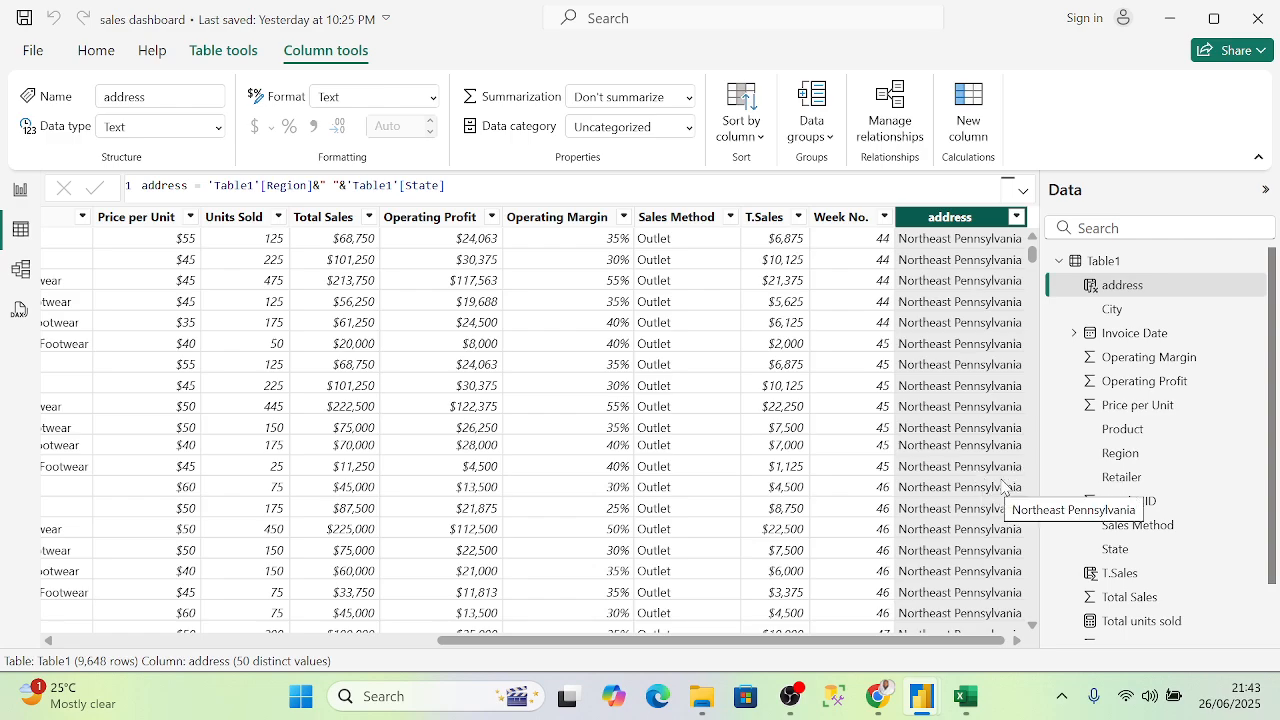
- Check the spaced address values, then return to the Report view
scroll(1000, 490, down, 10)
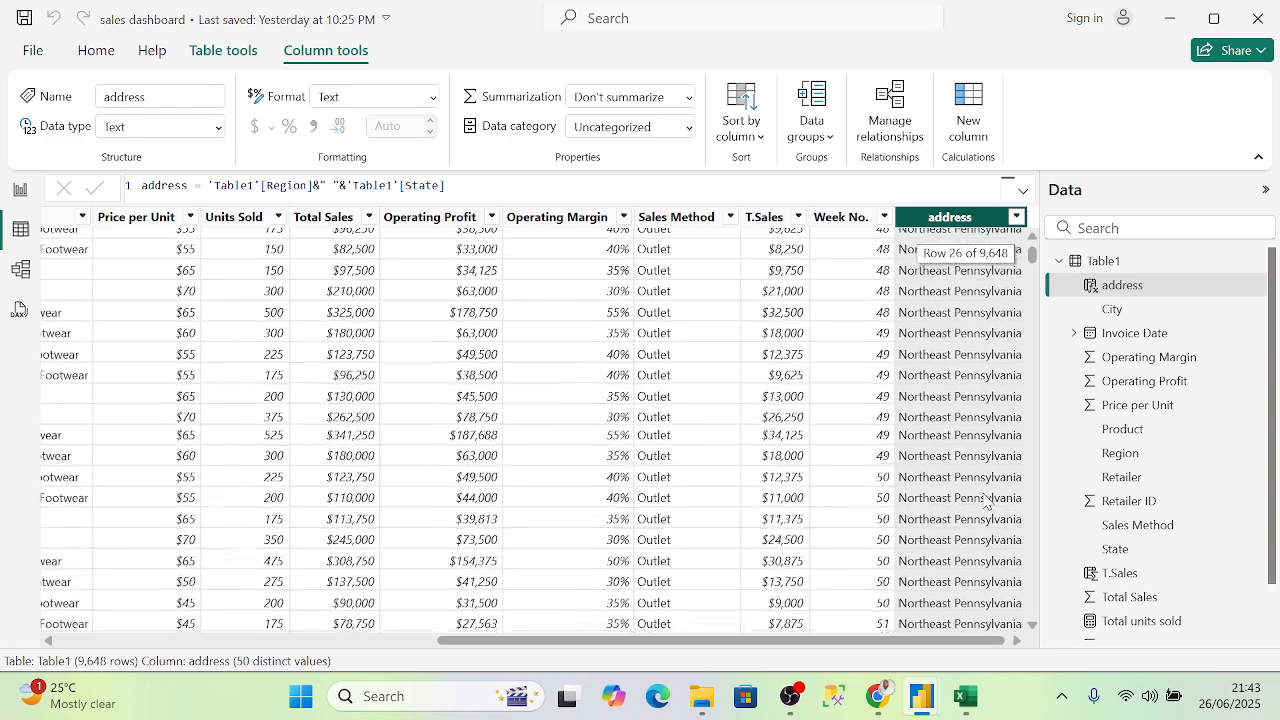
scroll(1000, 500, up, 10)
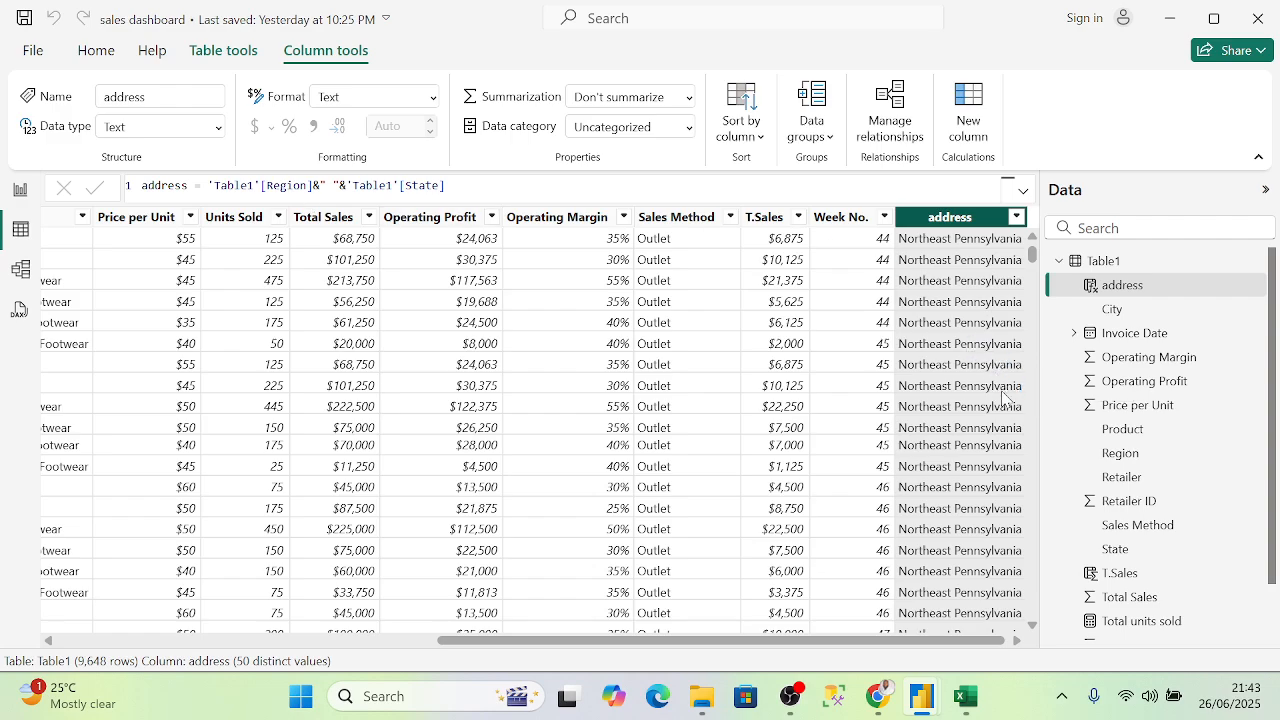
scroll(1010, 400, down, 5)
scroll(1010, 400, down, 11)
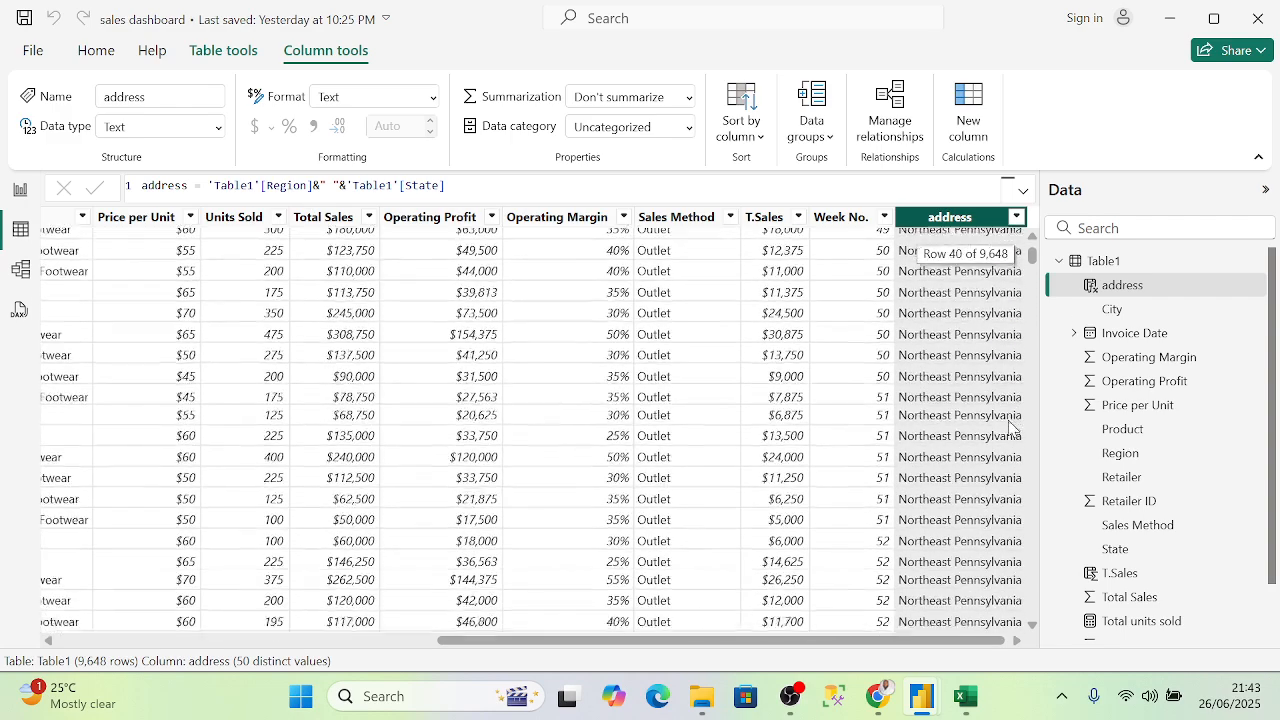
scroll(1168, 465, down, 1)
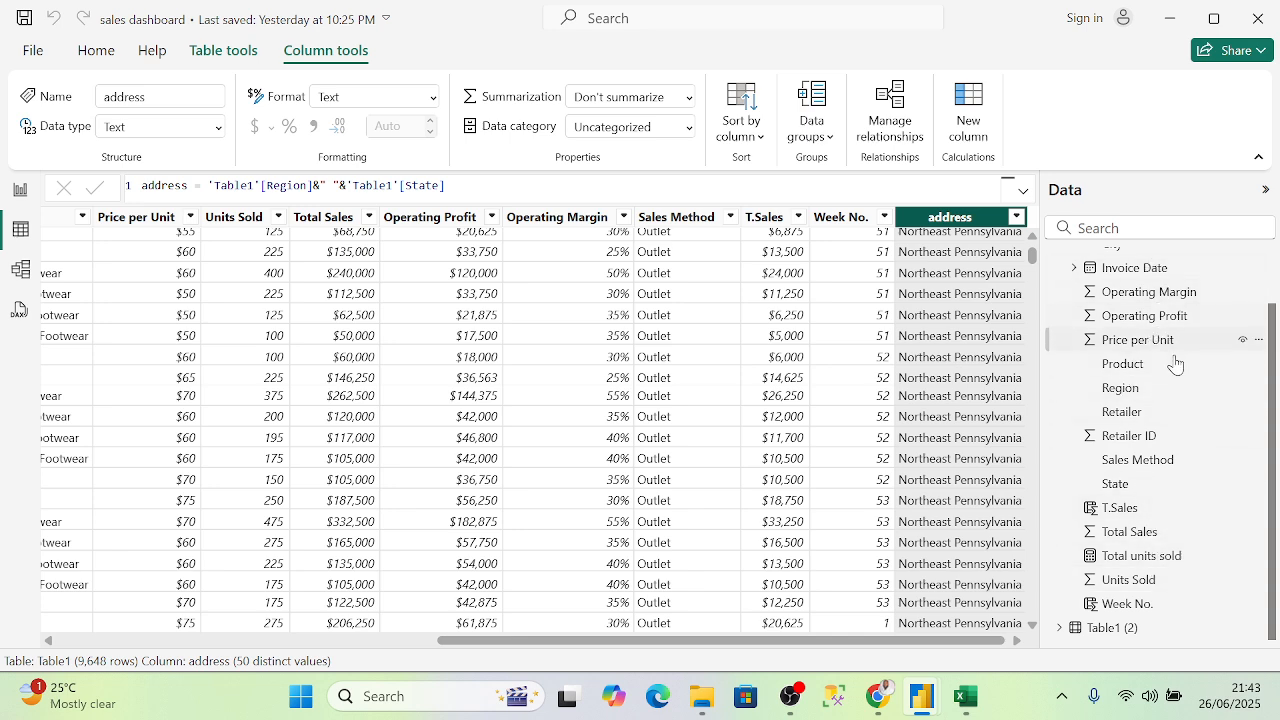
scroll(1108, 431, up, 1)
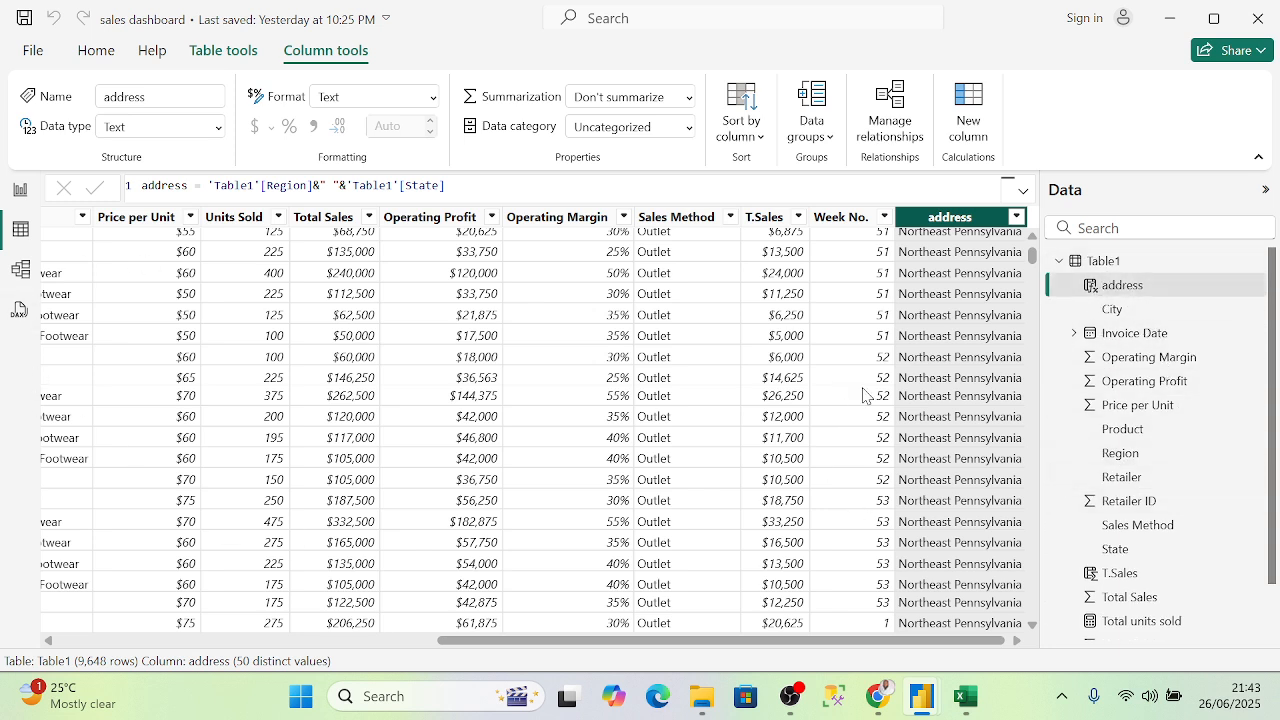
scroll(951, 403, up, 7)
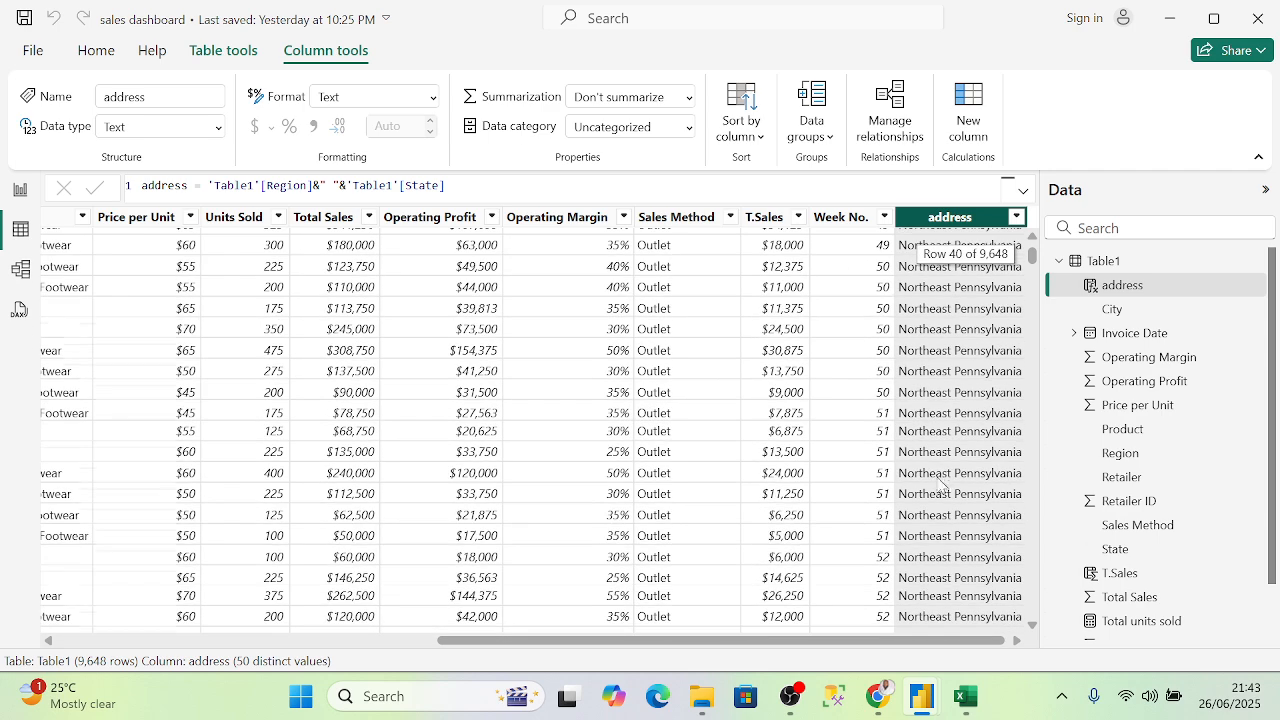
click(18, 189)
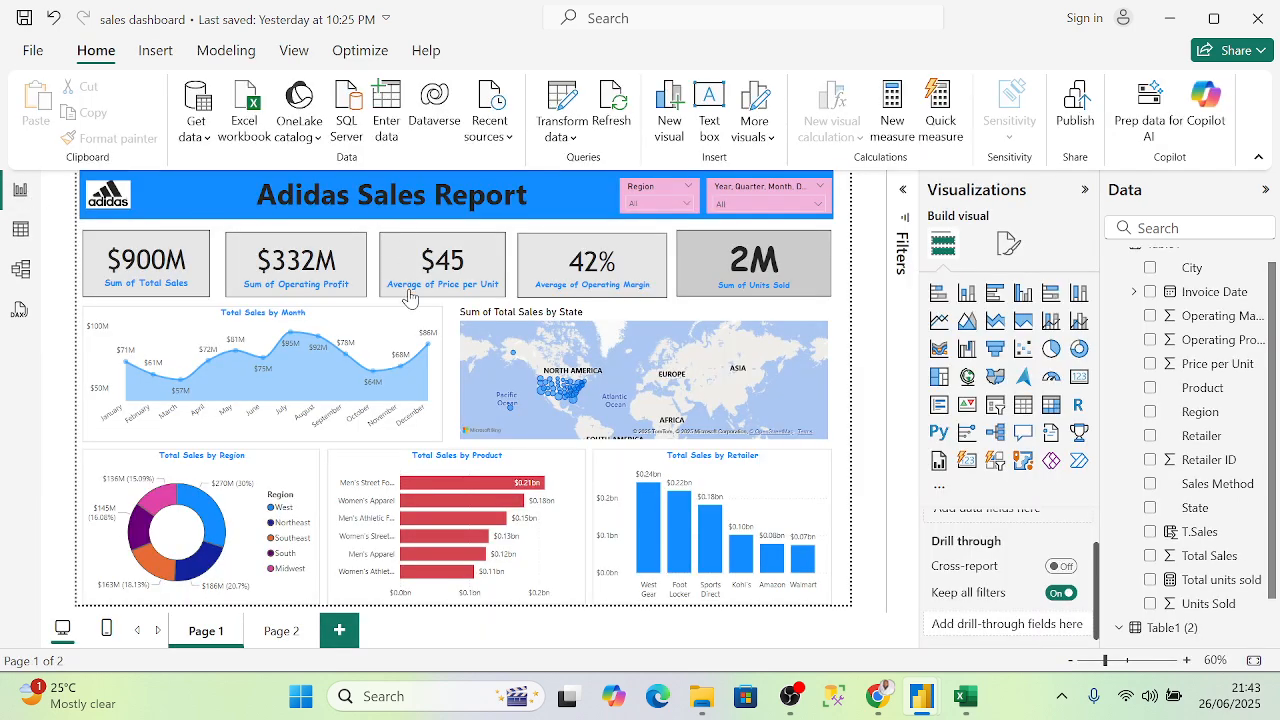
- On Page 2, add a table visual showing Region and Total units sold
click(288, 636)
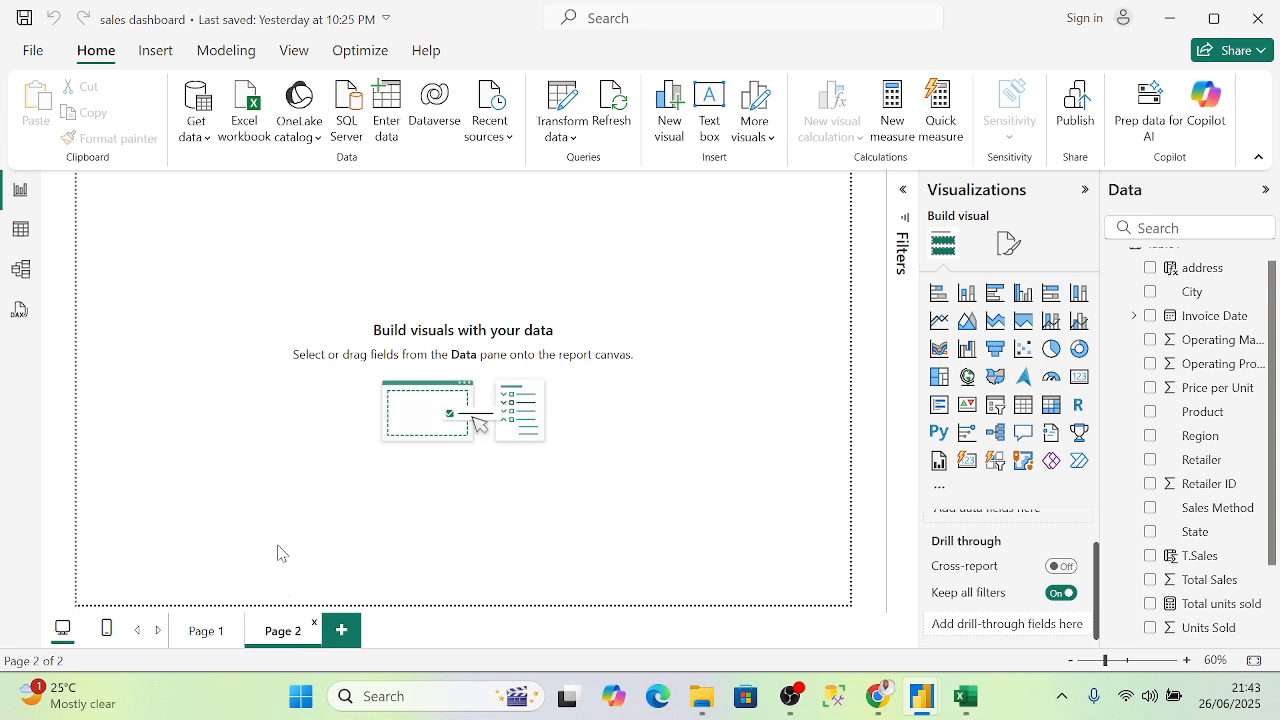
scroll(1266, 332, up, 1)
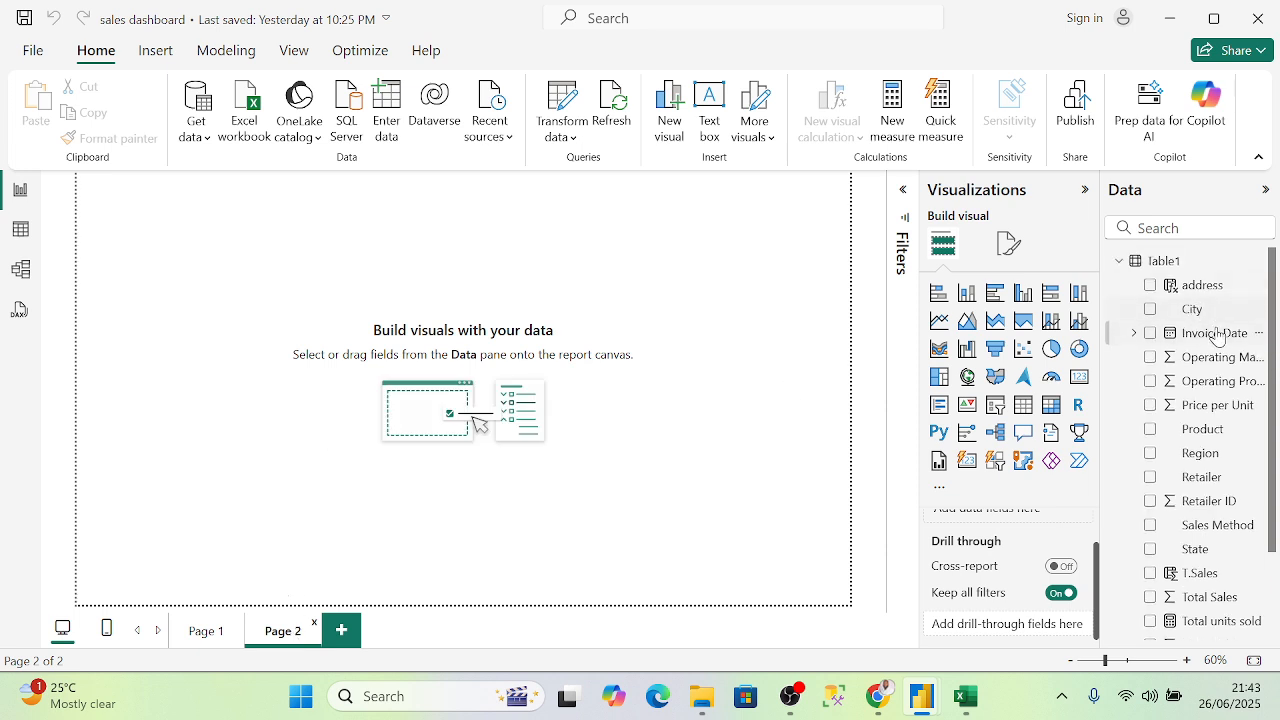
click(1022, 404)
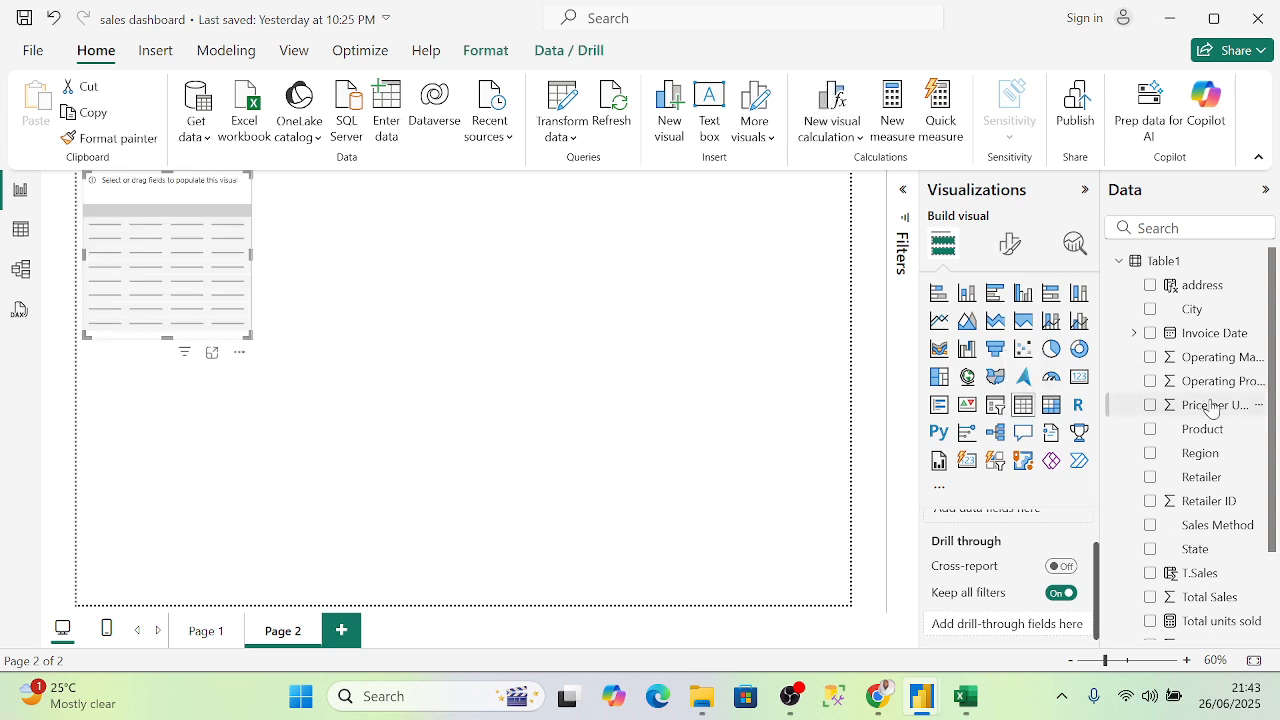
scroll(1210, 405, down, 2)
scroll(1205, 400, up, 2)
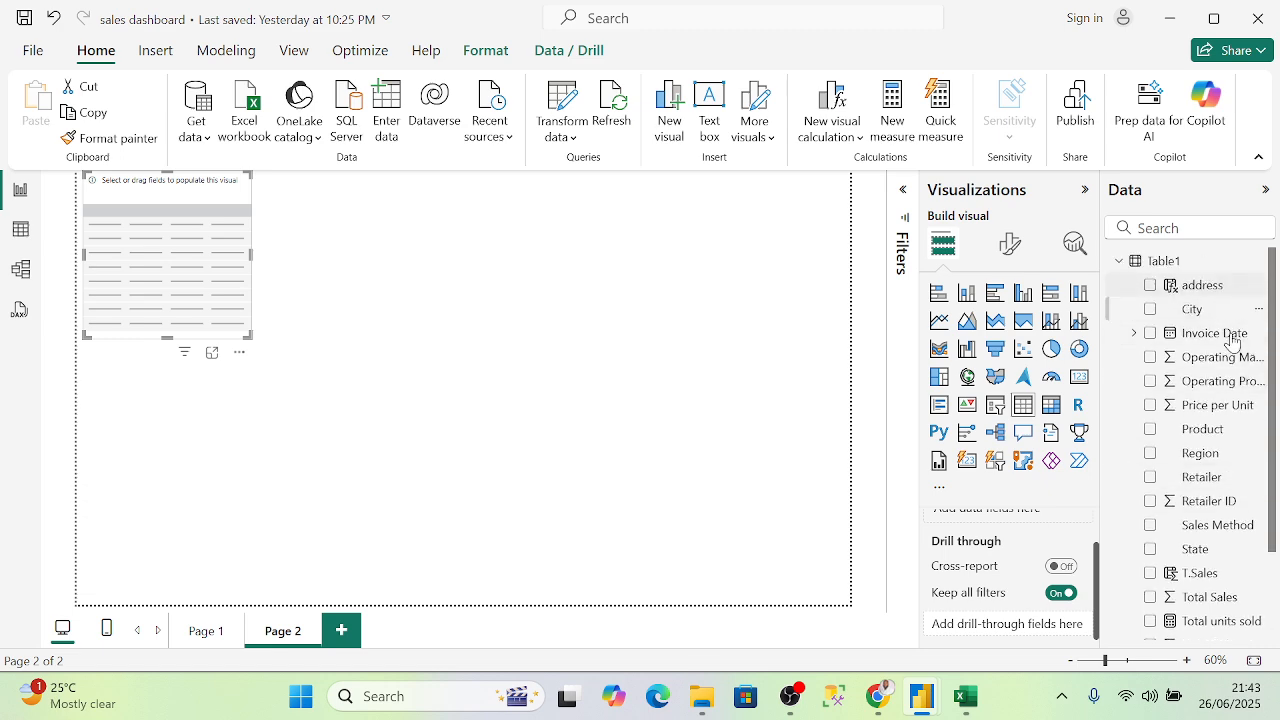
click(1203, 455)
click(1150, 453)
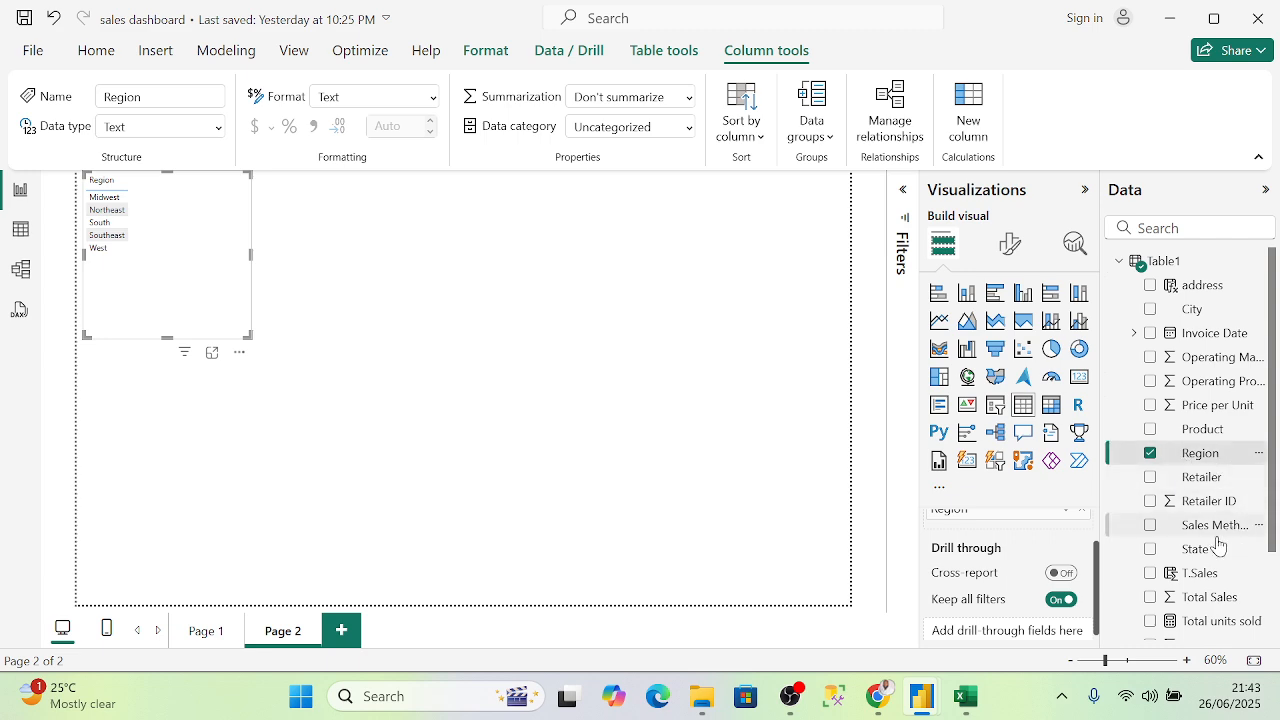
click(1150, 622)
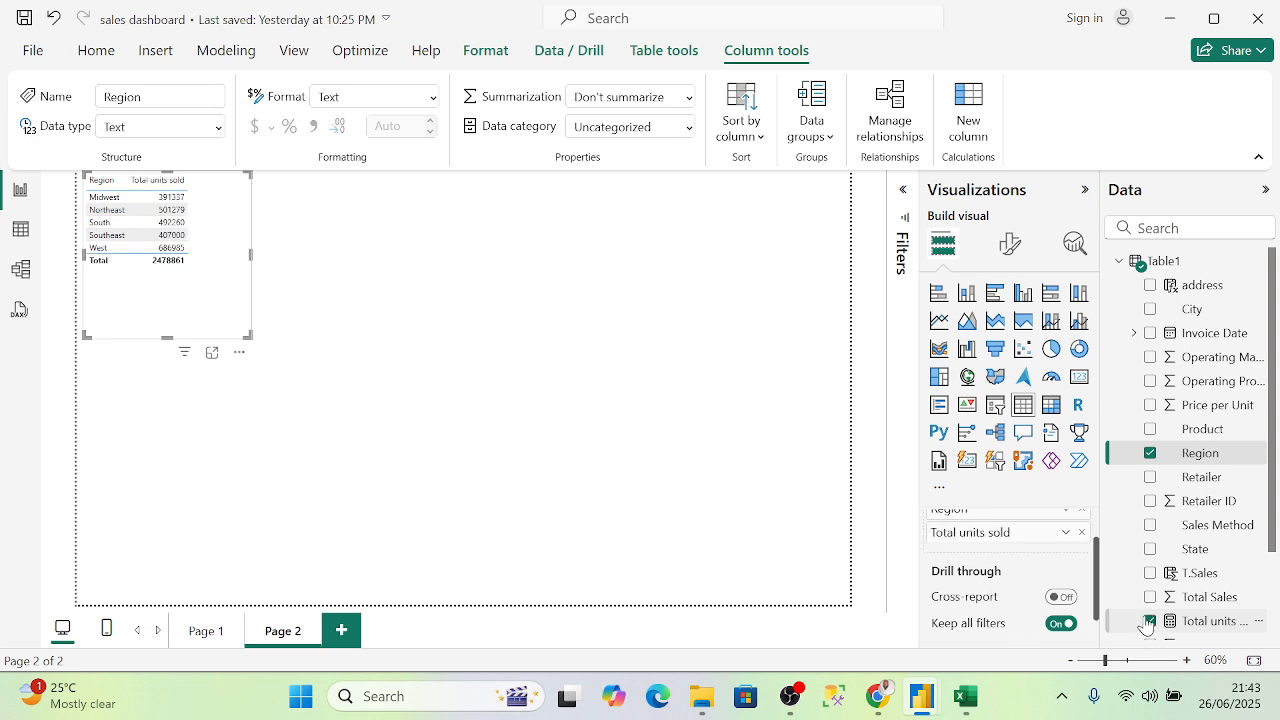
- Resize and reposition the table visual on the left of the canvas
scroll(1205, 580, down, 3)
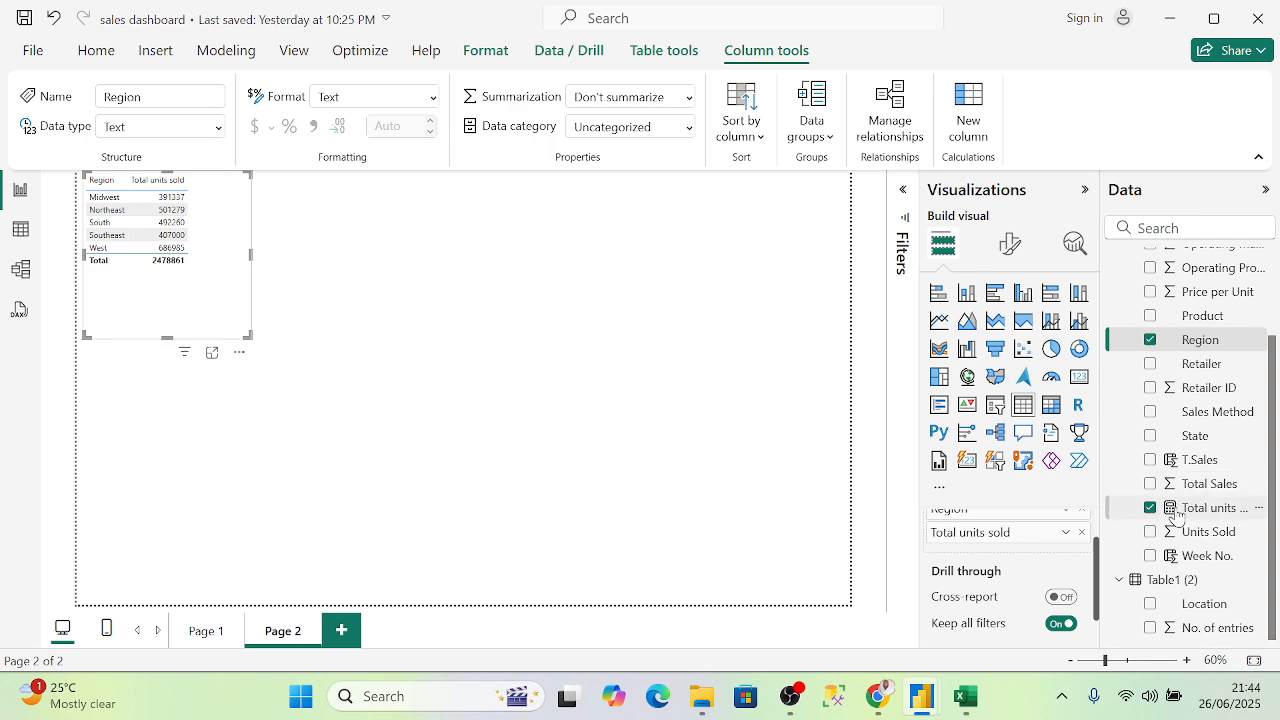
drag(171, 337, 177, 277)
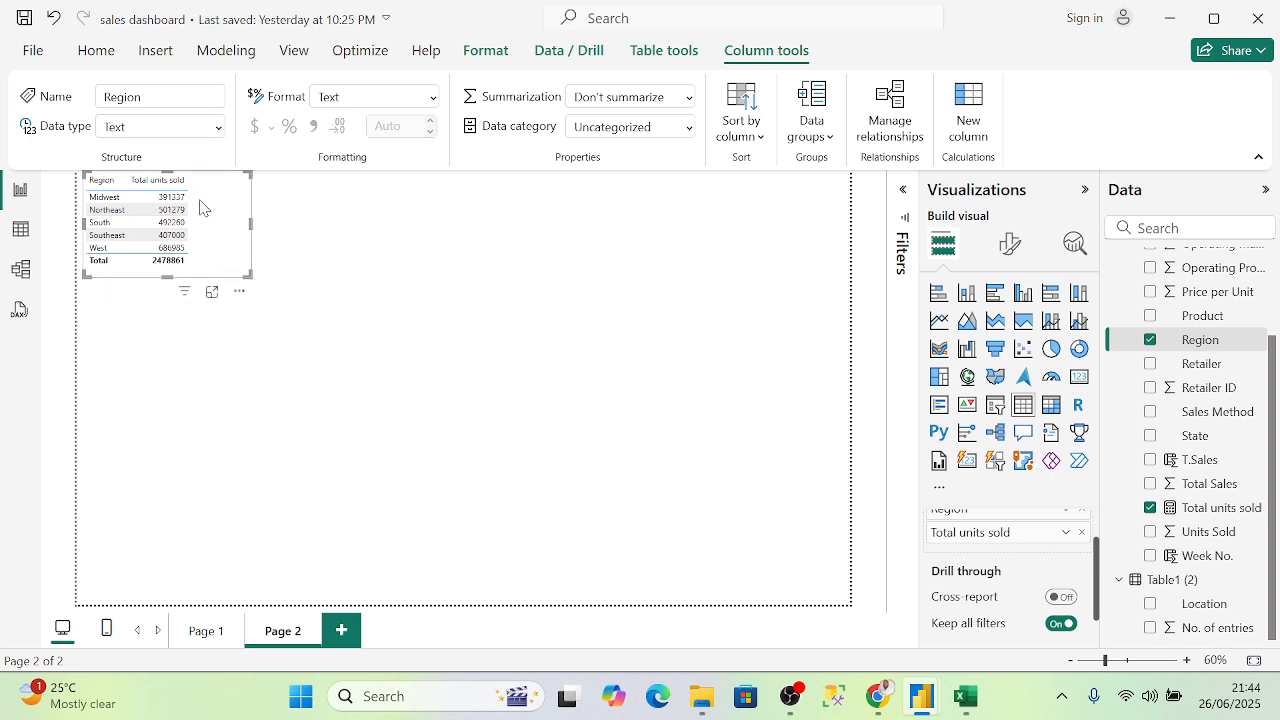
drag(203, 207, 197, 331)
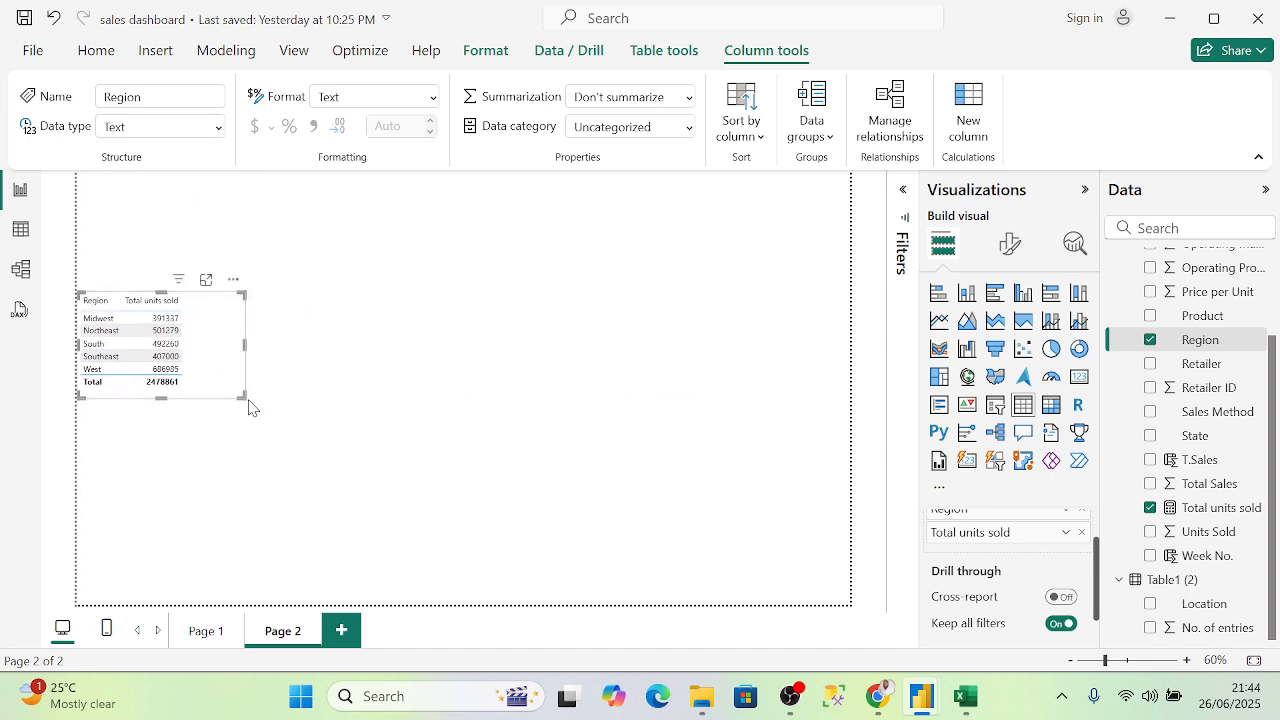
drag(240, 398, 290, 458)
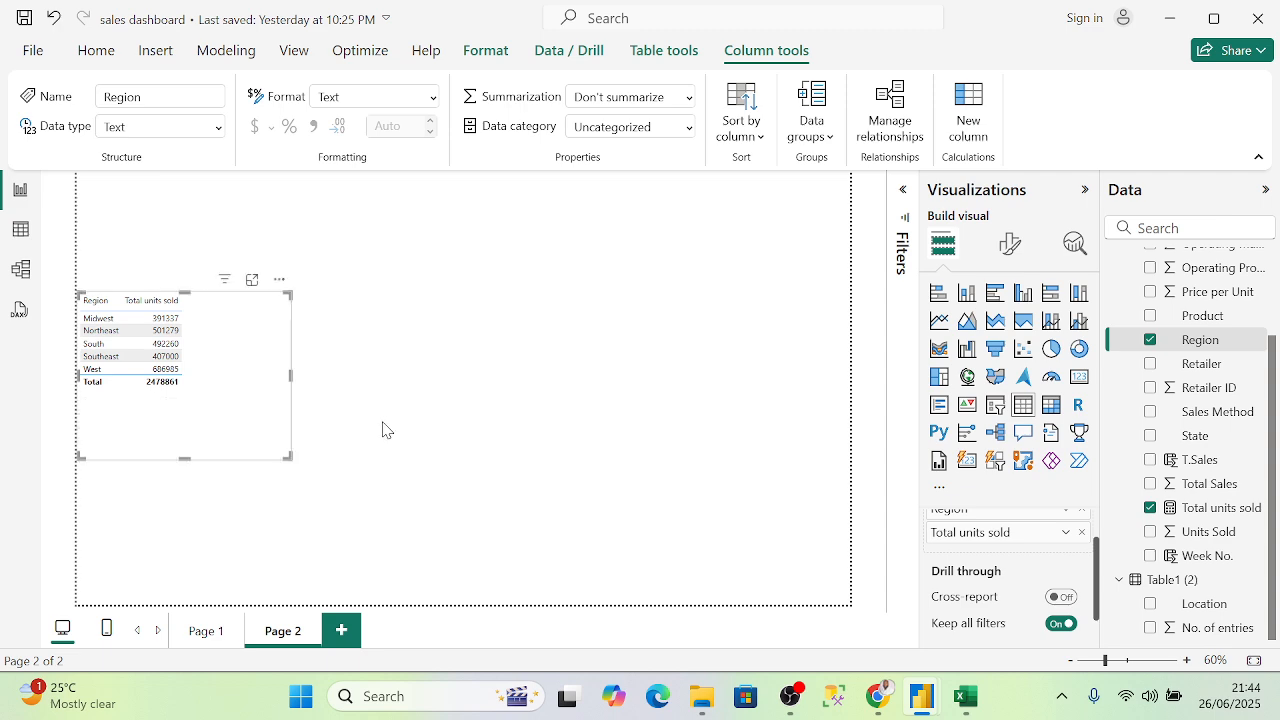
click(382, 430)
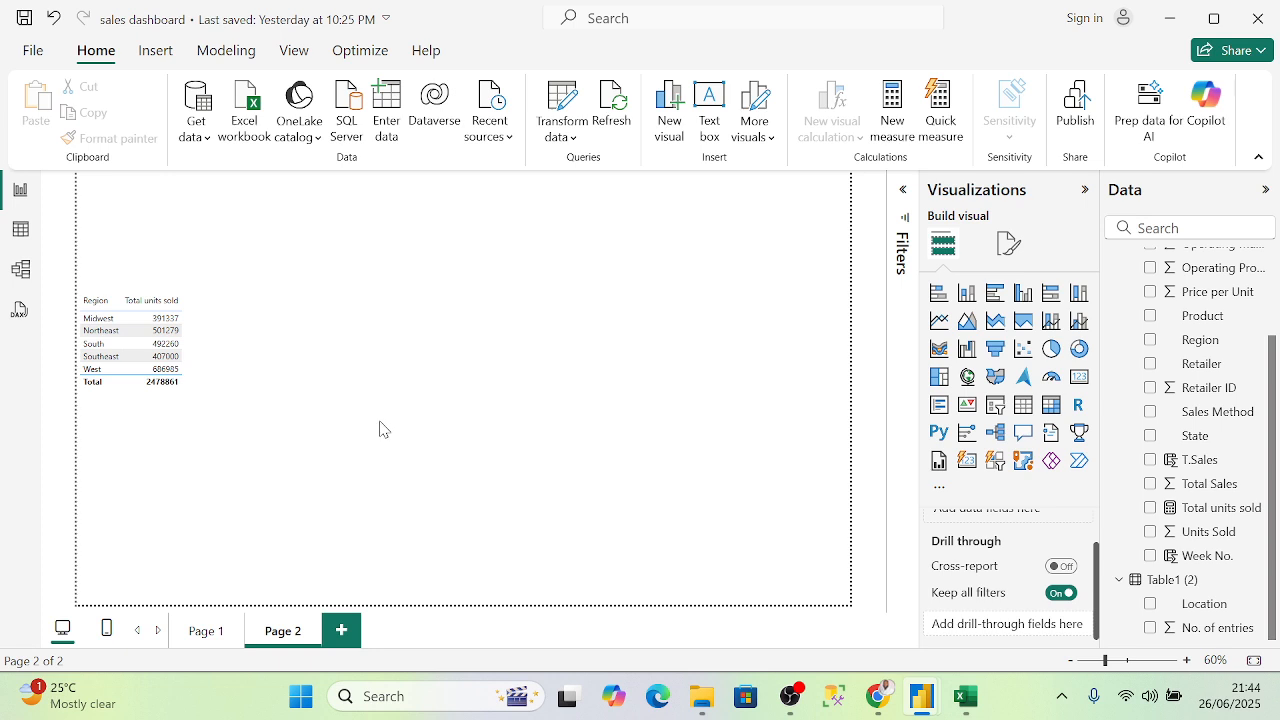
- Add T.Sales to the region table and resize it to fit three columns
click(204, 316)
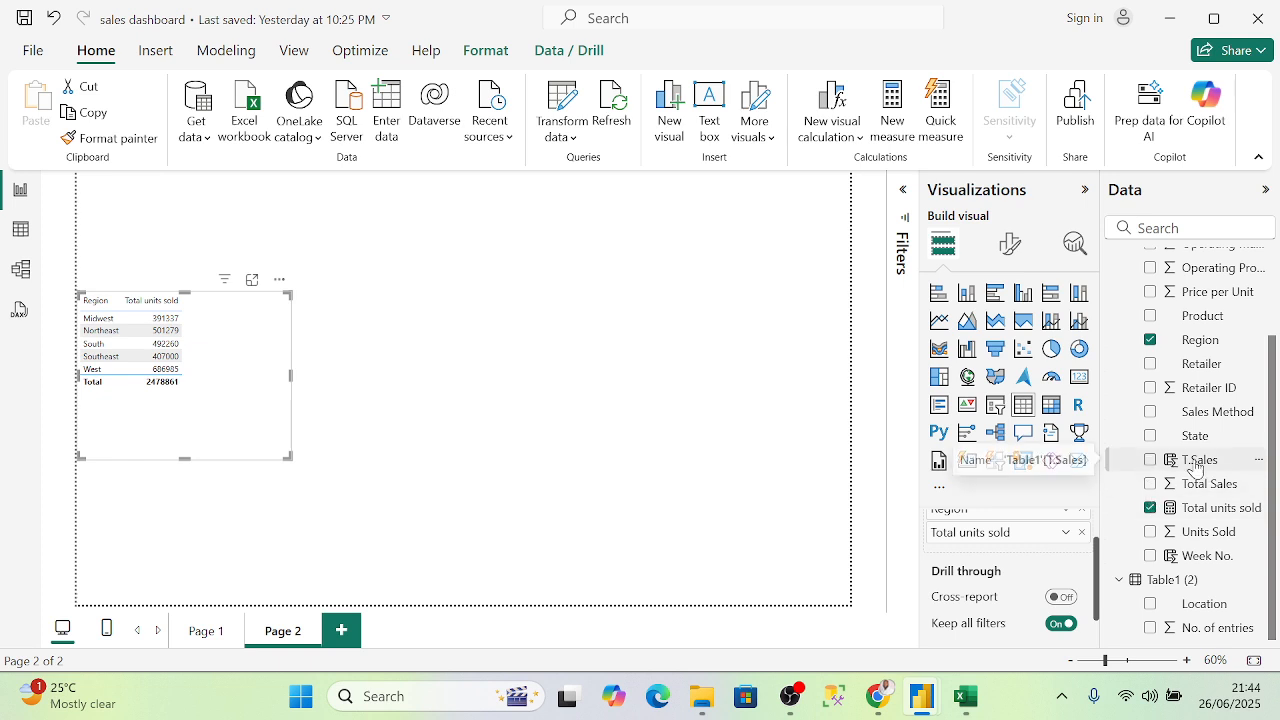
click(1152, 462)
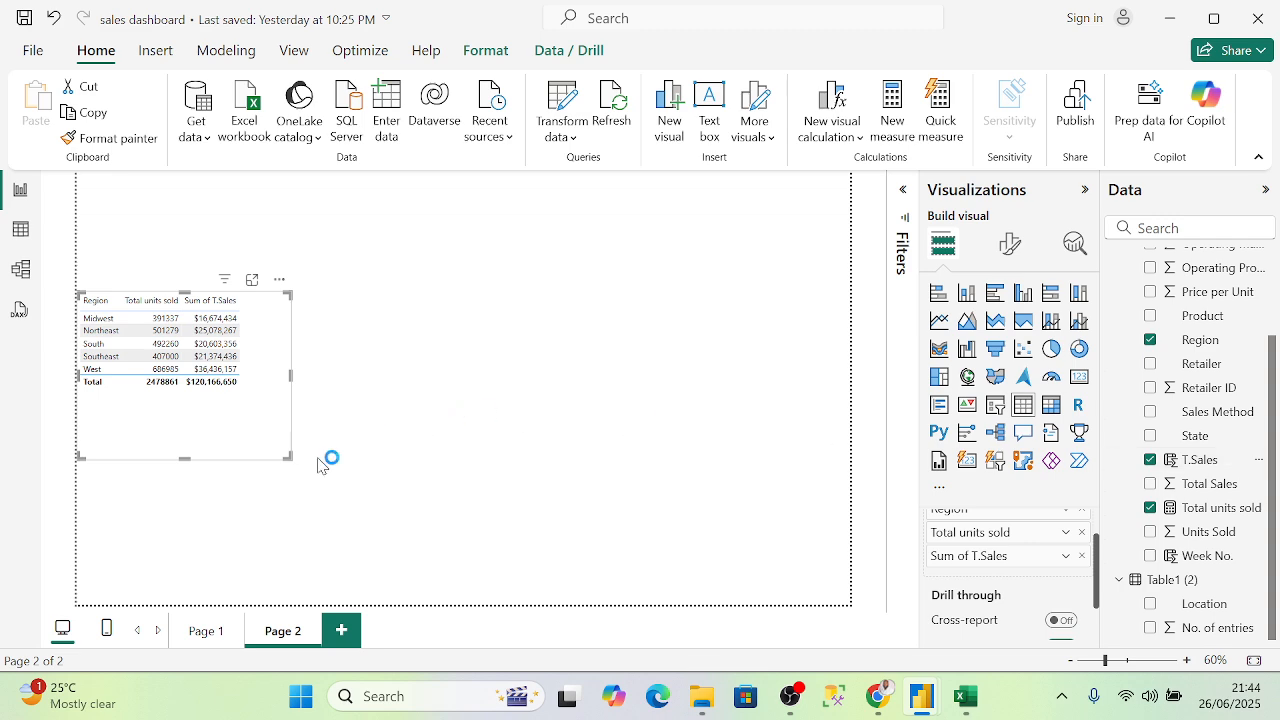
drag(289, 457, 285, 396)
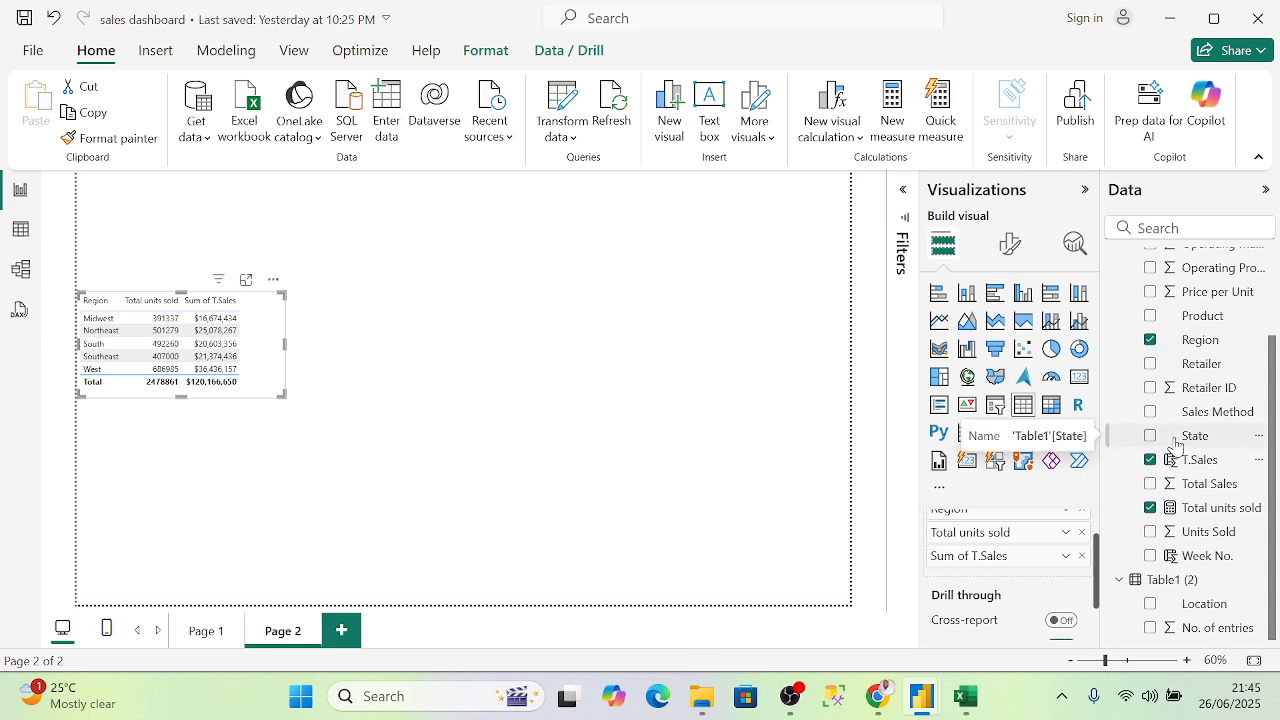
- Bring up the options menu for Table1 in the Data pane
scroll(1176, 446, up, 2)
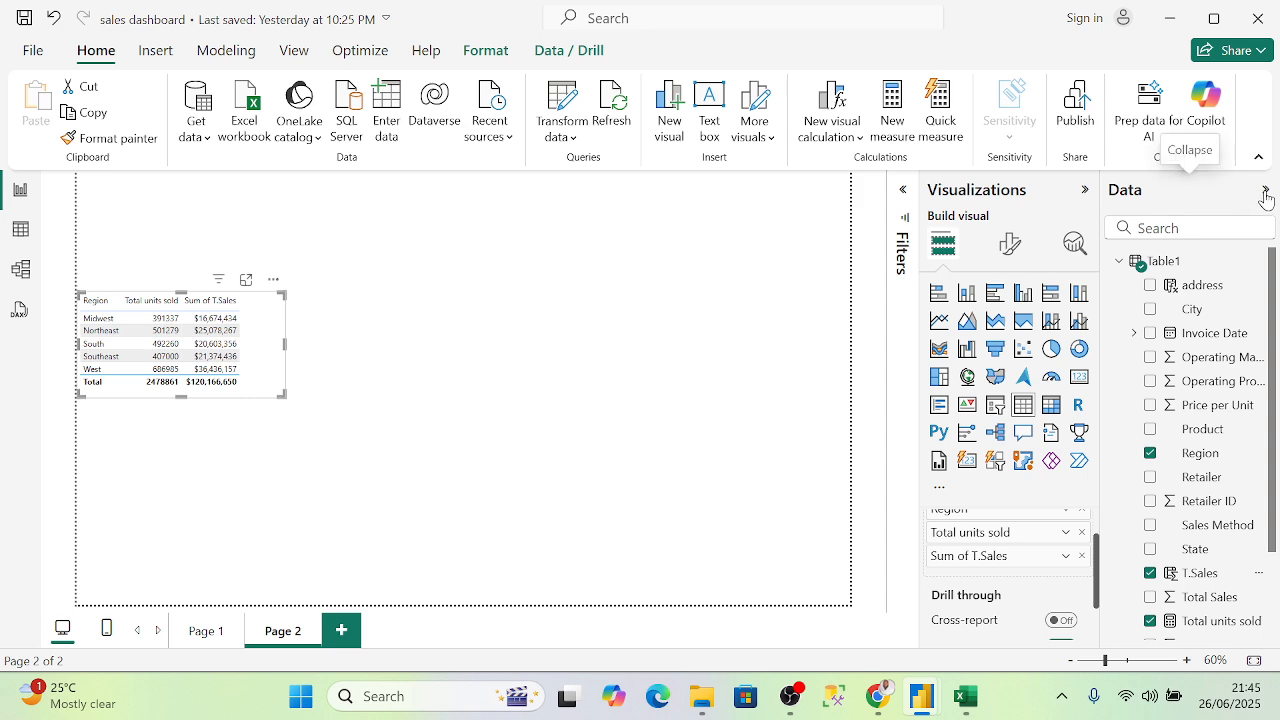
click(1163, 262)
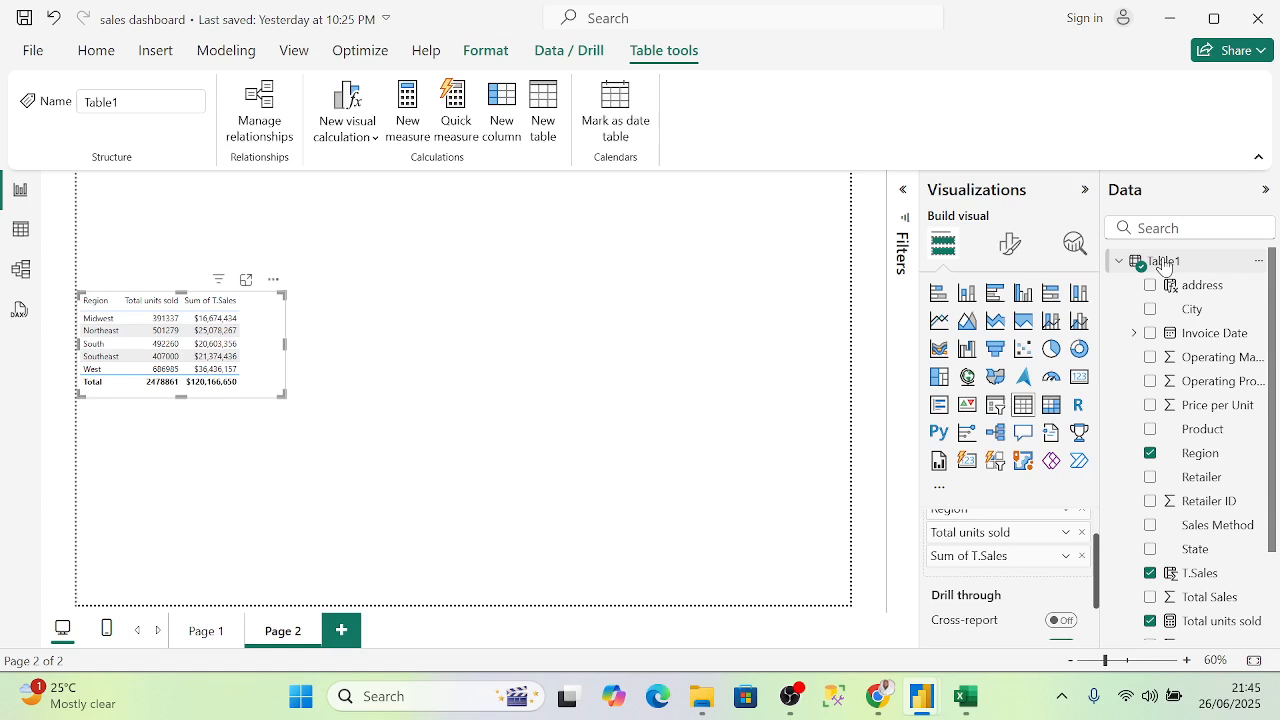
right_click(1163, 263)
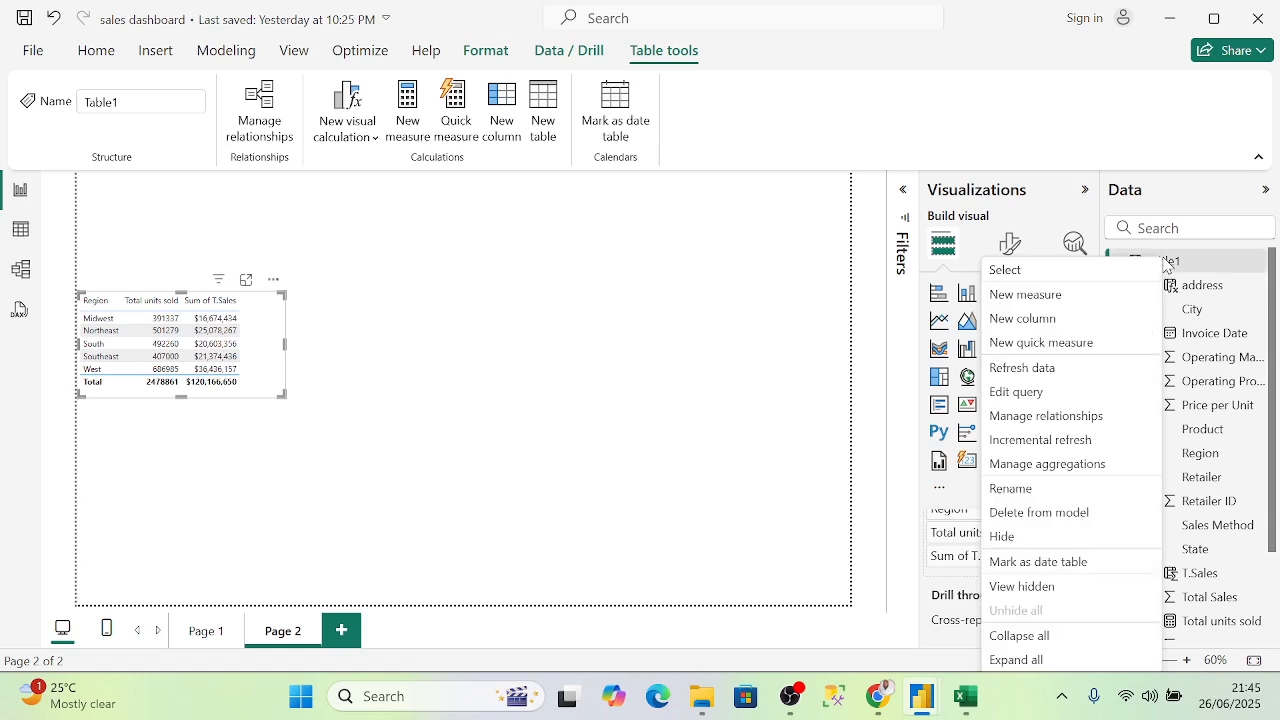
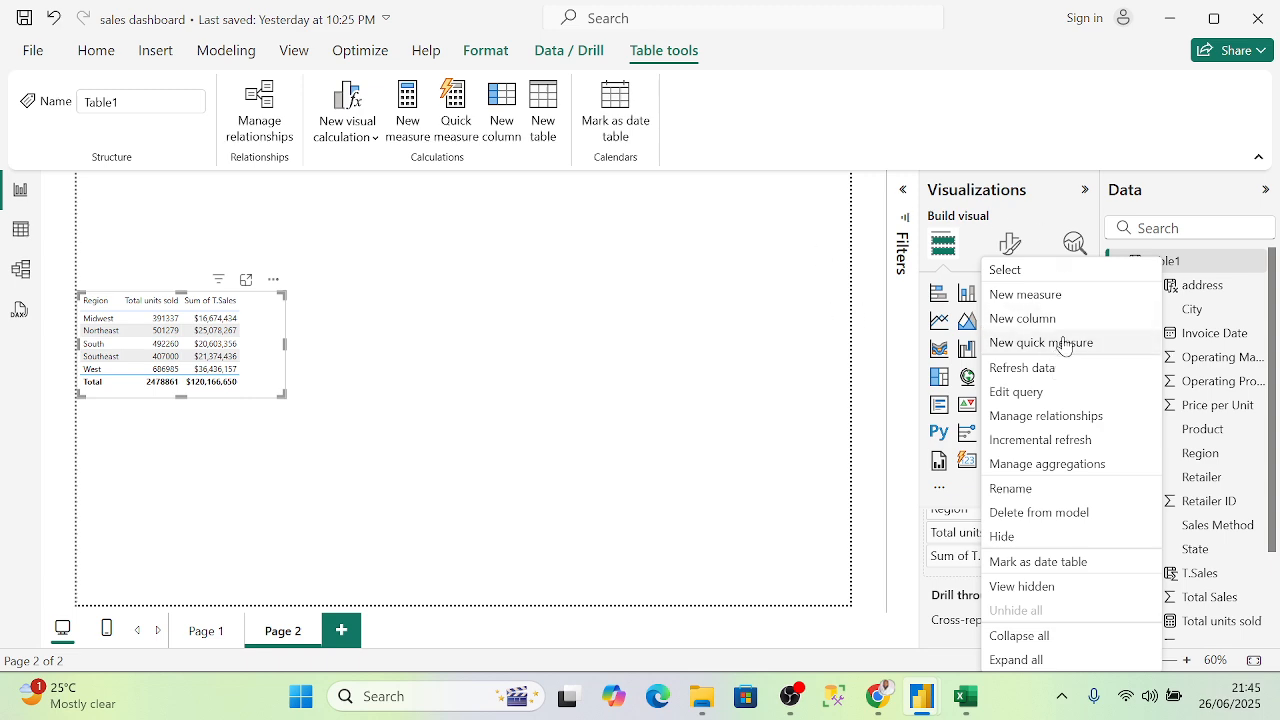
- Dismiss the Table1 options menu and deselect the Region units/T.Sales table
click(125, 213)
click(273, 414)
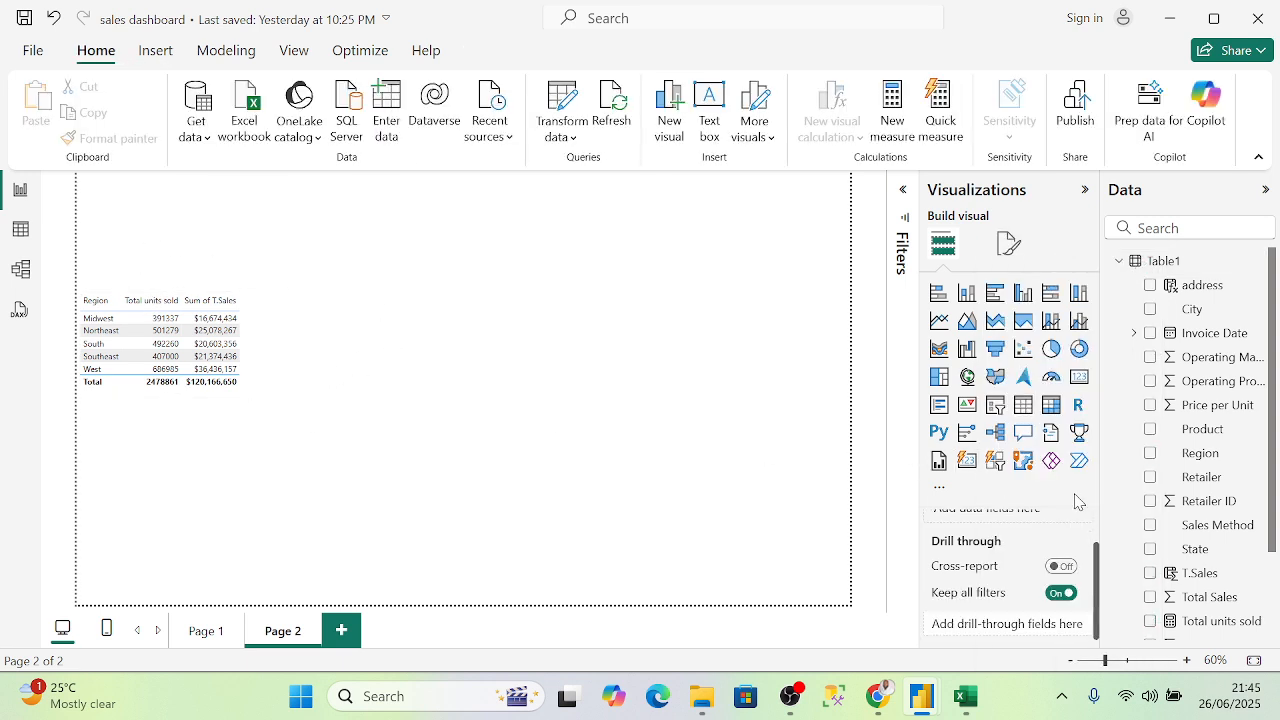
scroll(1135, 545, down, 3)
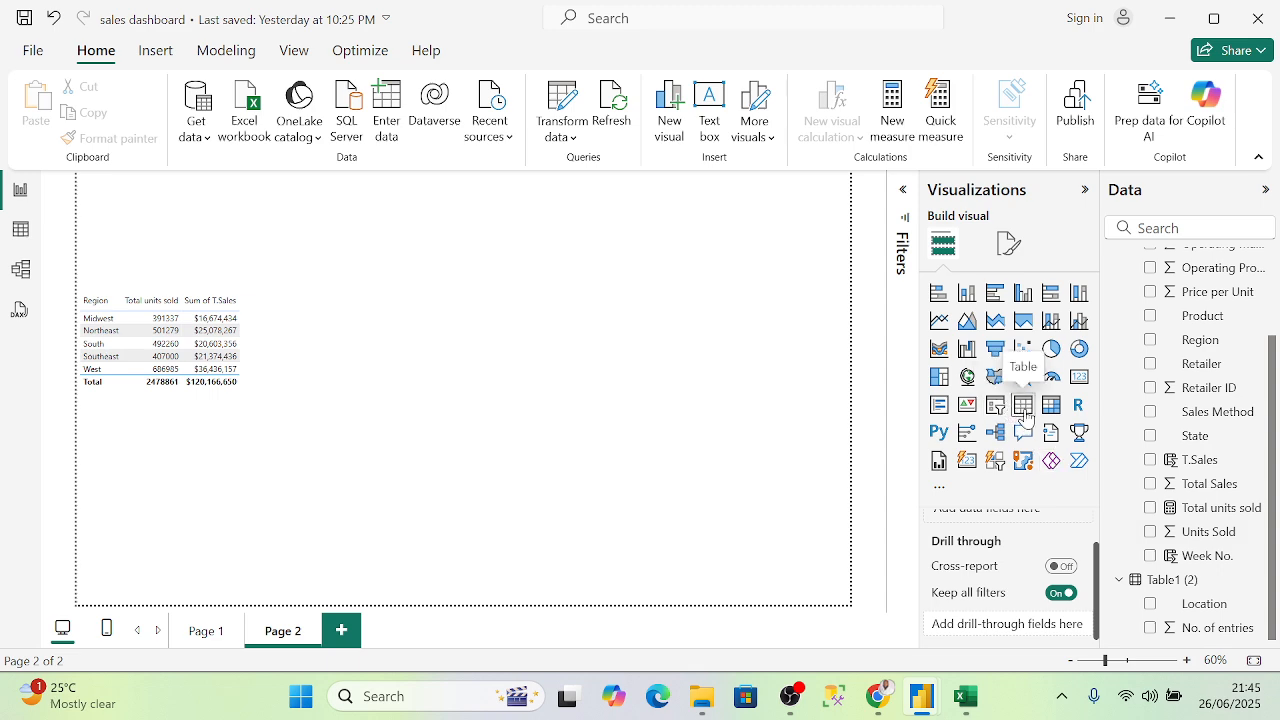
scroll(1008, 562, up, 1)
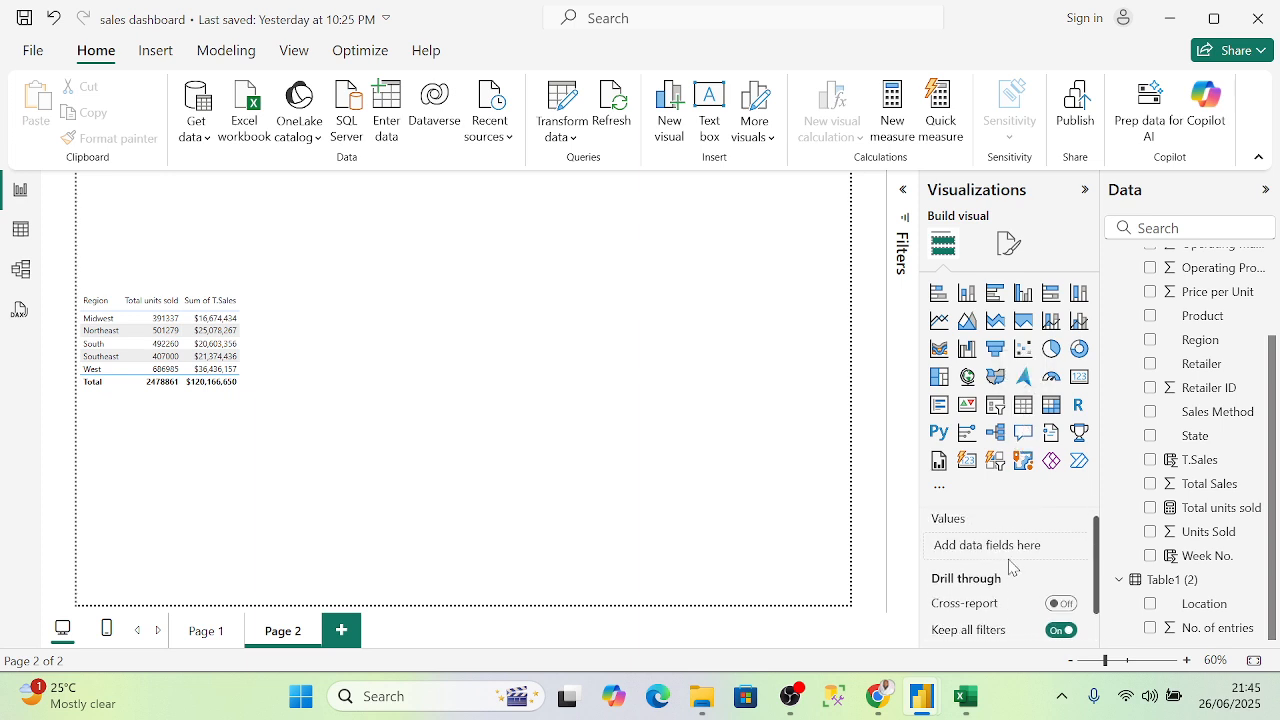
click(1024, 406)
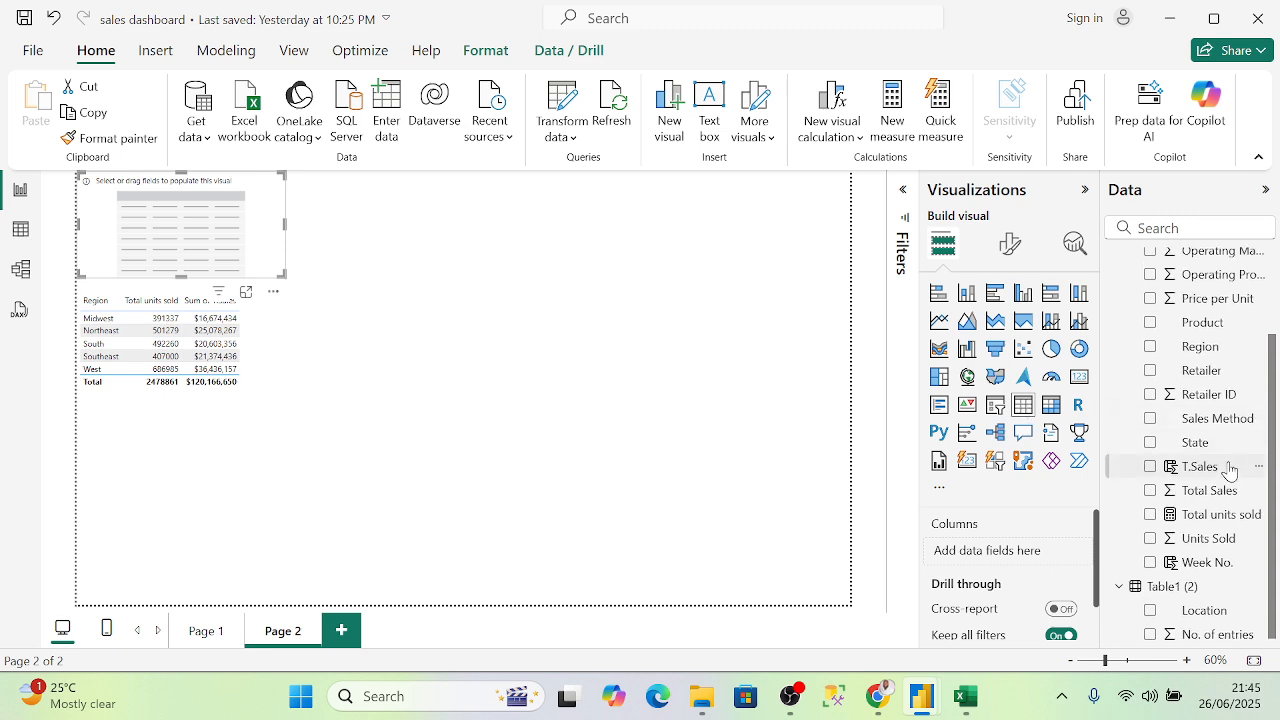
scroll(1226, 466, up, 2)
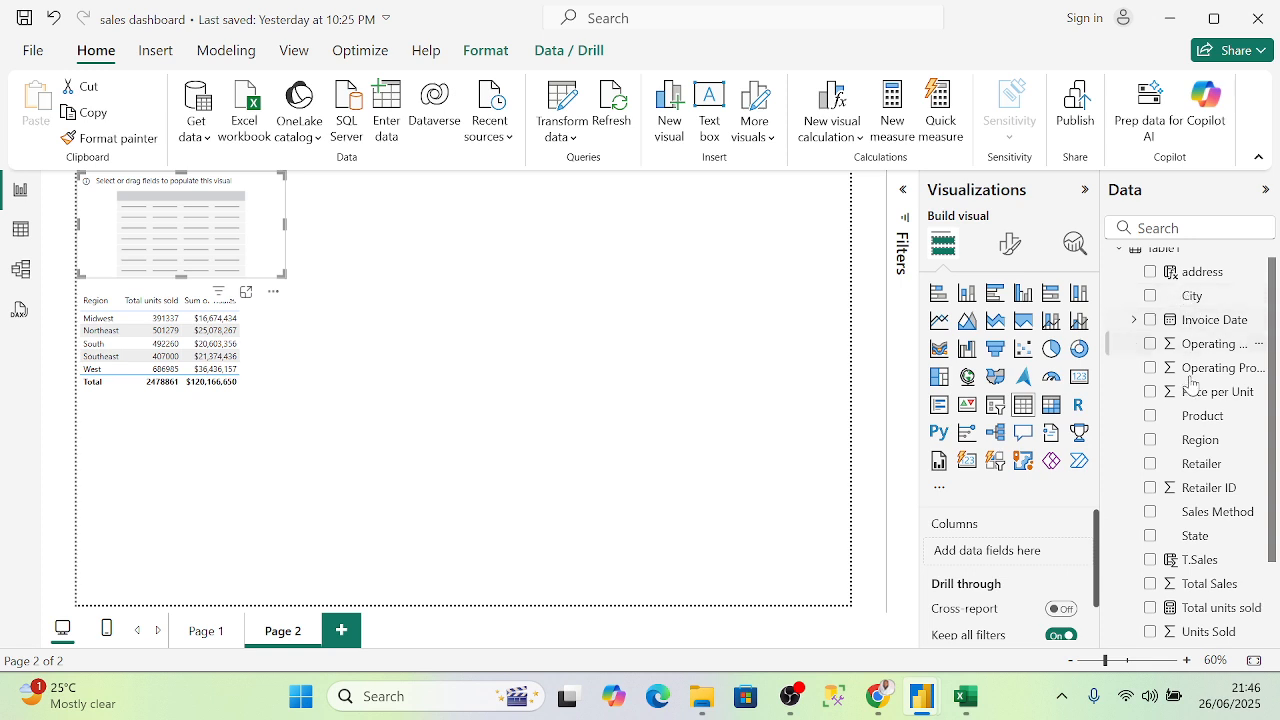
scroll(1182, 392, down, 2)
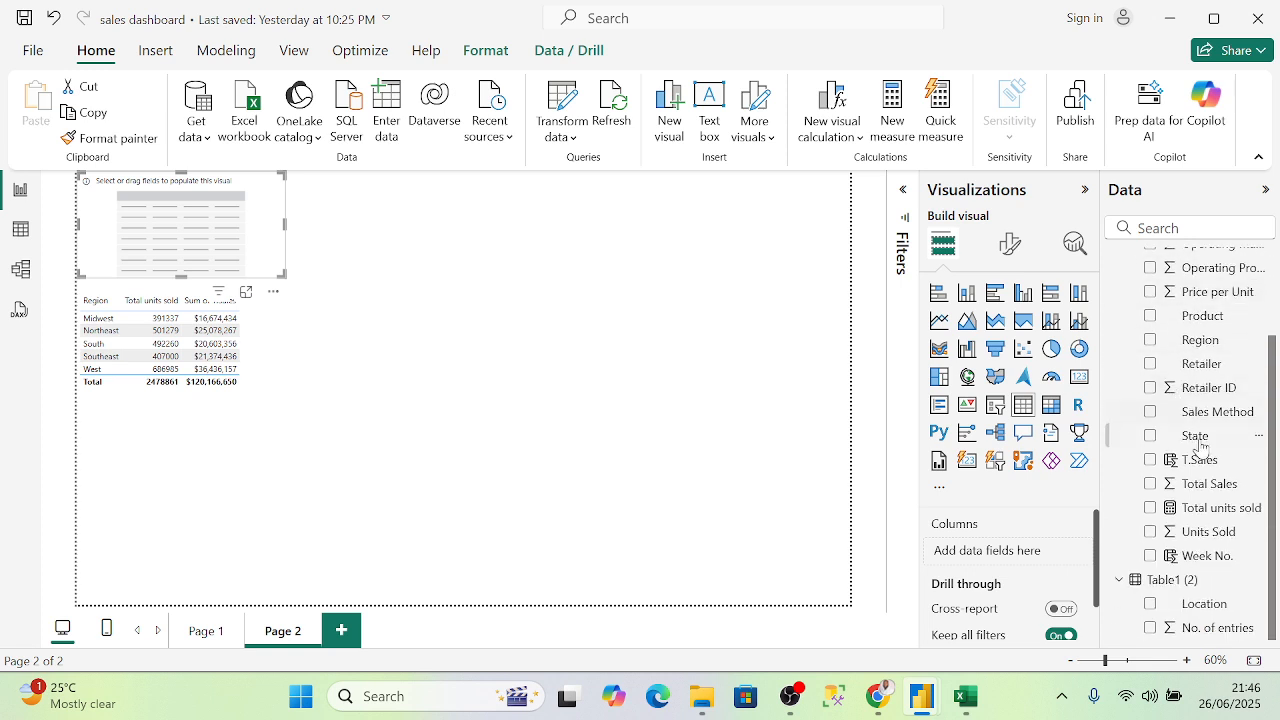
click(1150, 556)
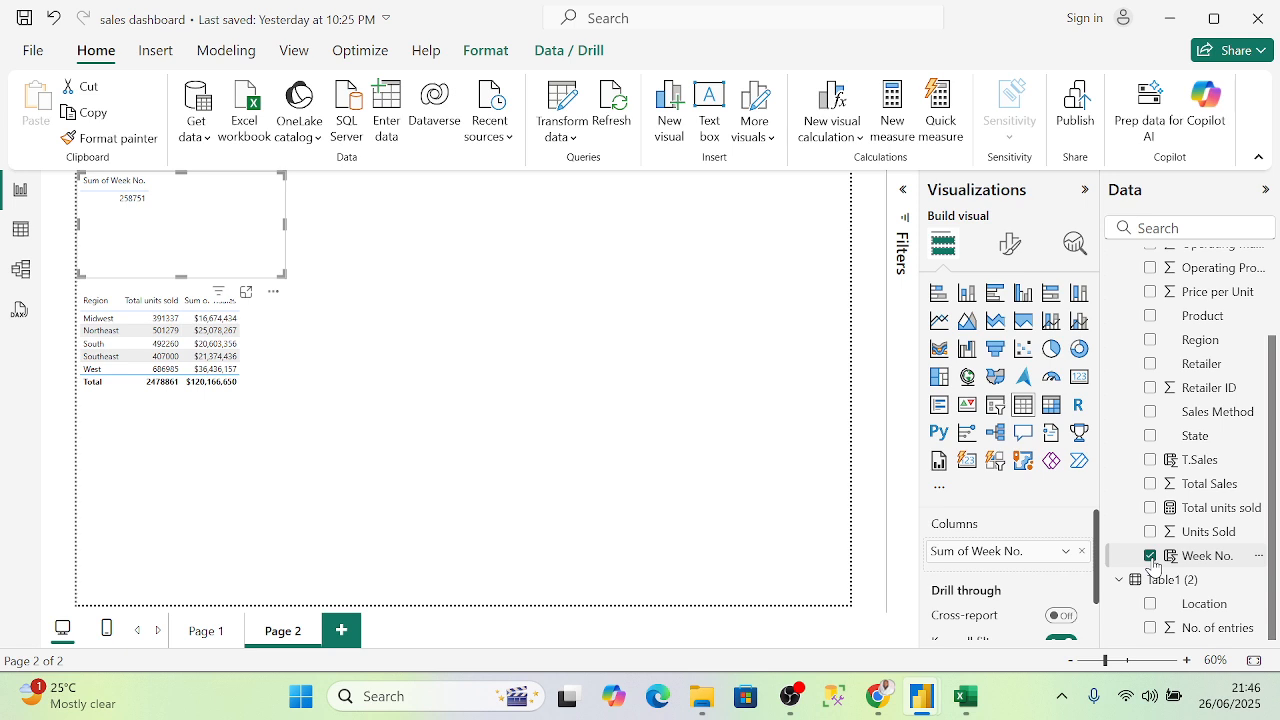
scroll(1042, 530, down, 1)
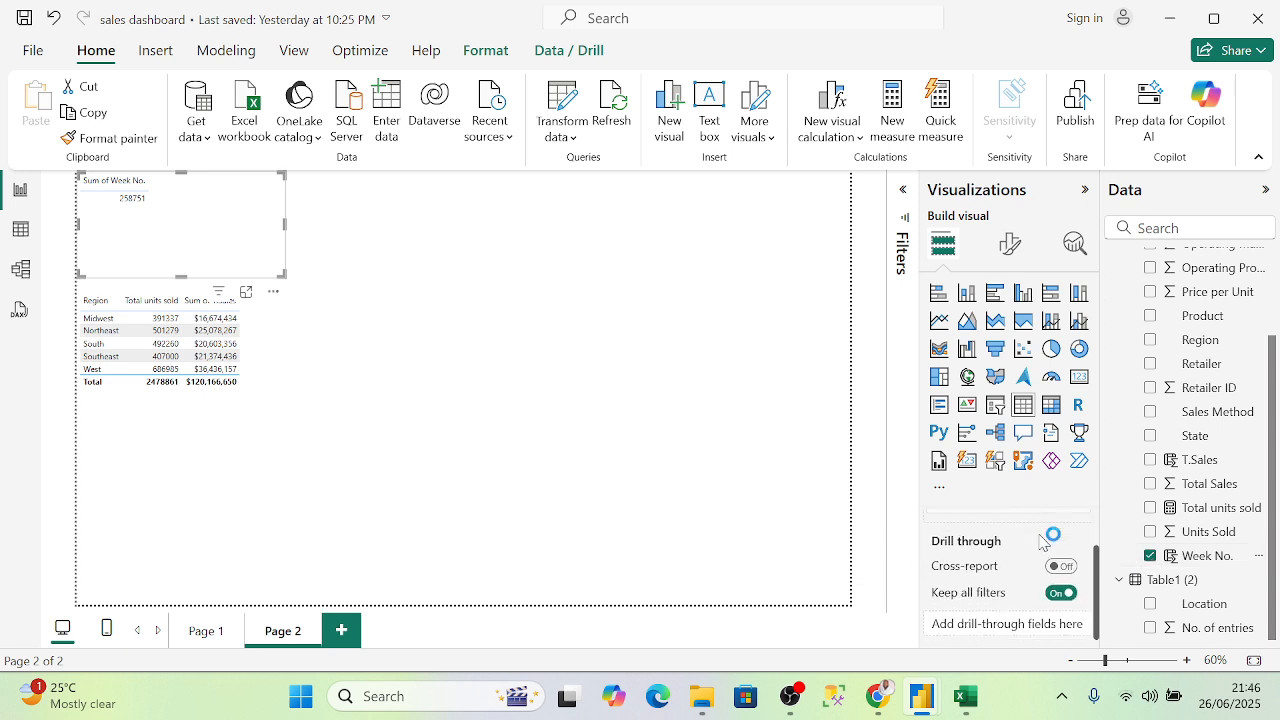
scroll(1042, 540, up, 1)
click(1076, 546)
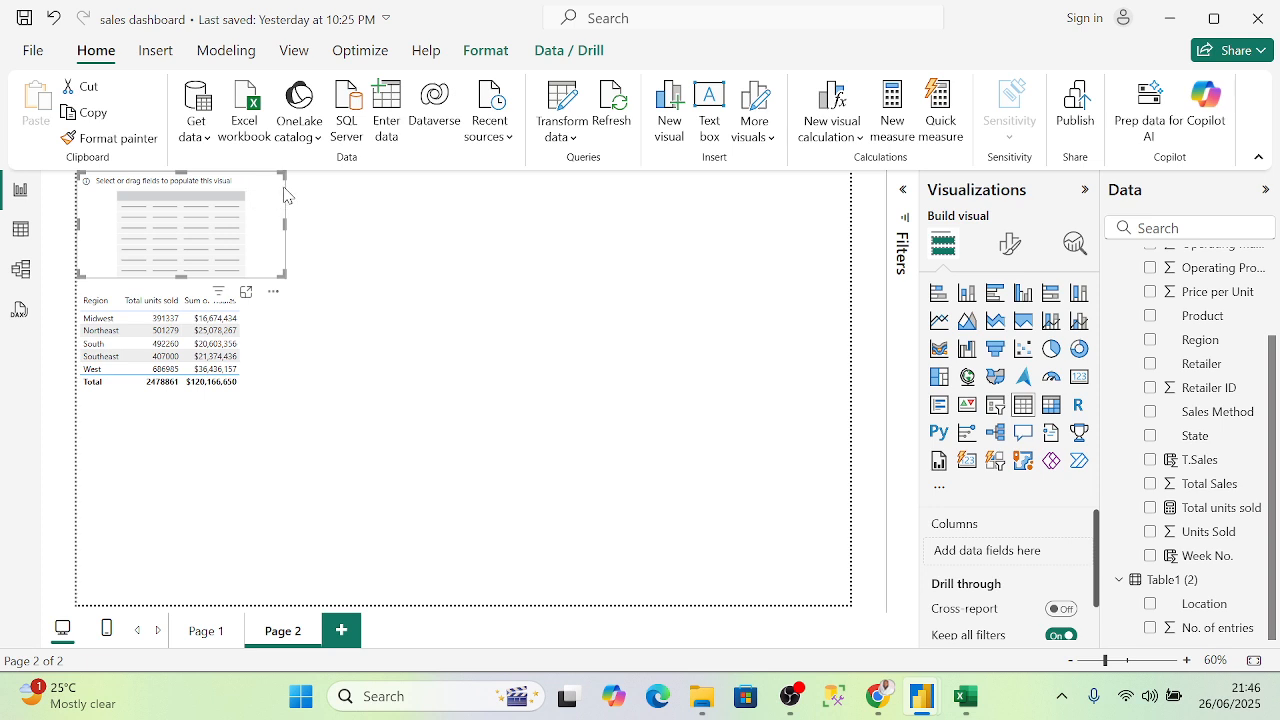
key(Delete)
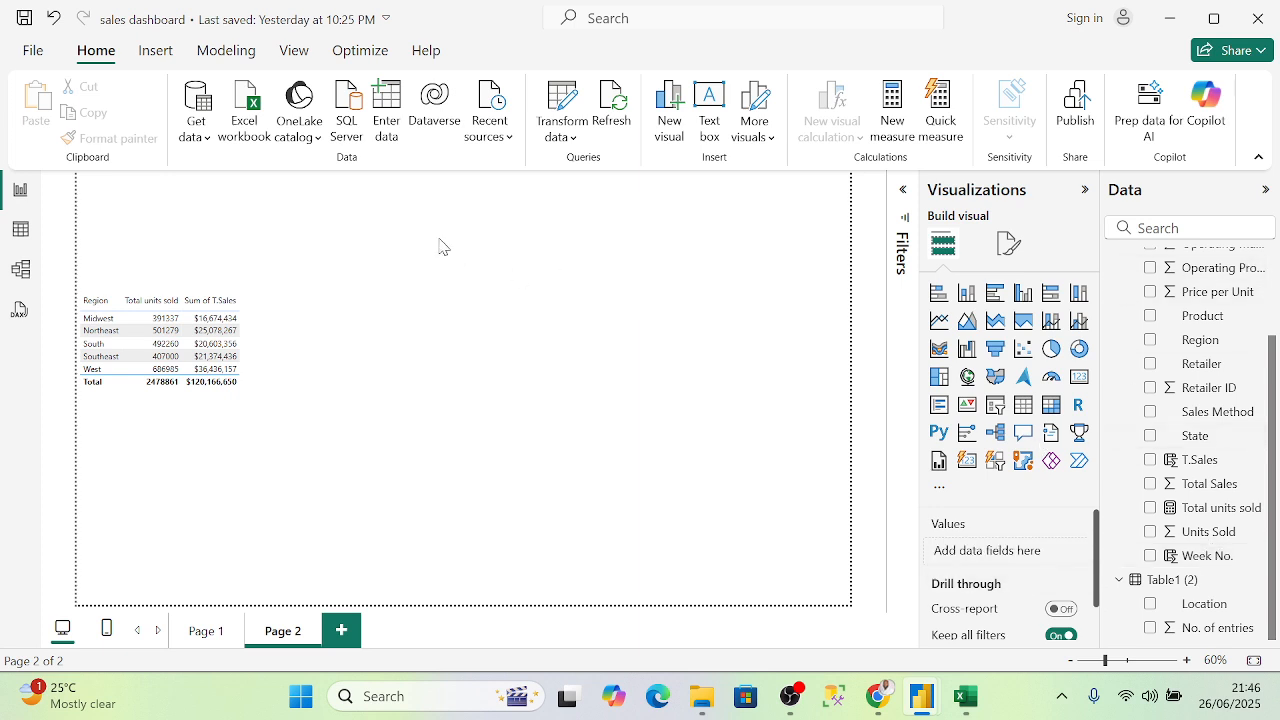
- Add a Week No. slicer, set its style to Dropdown, and shorten it
click(995, 404)
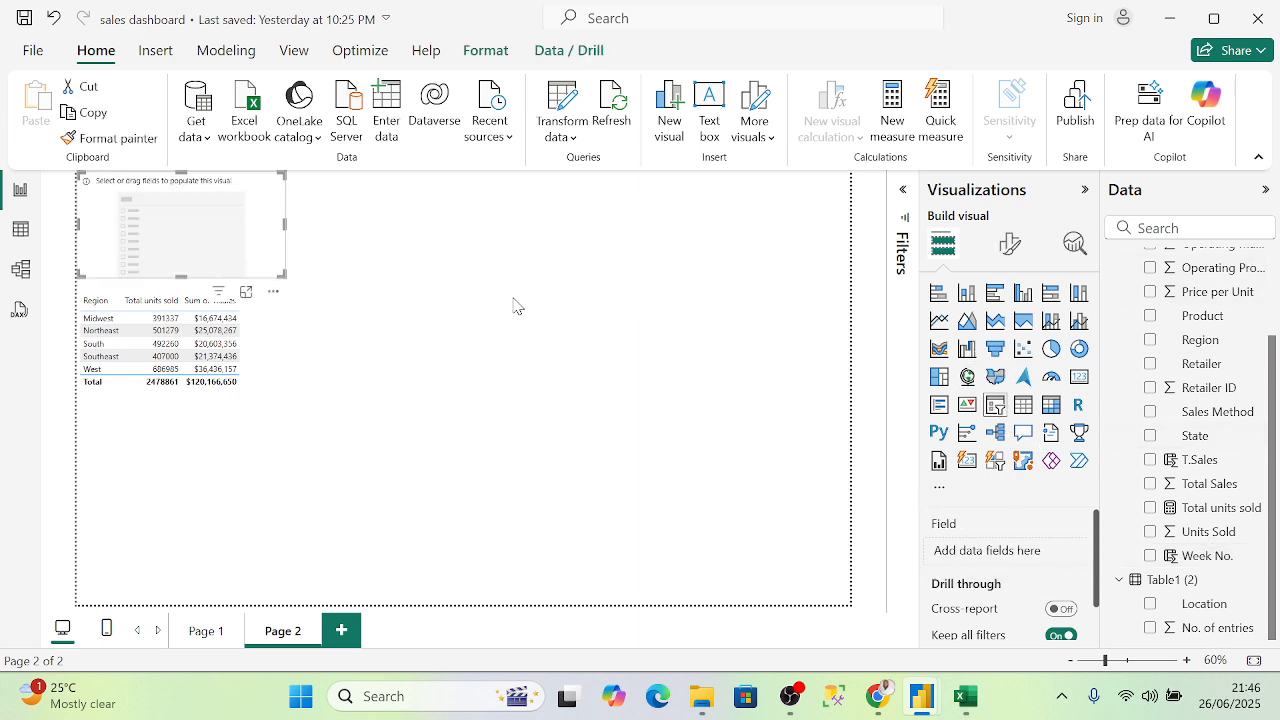
click(1150, 556)
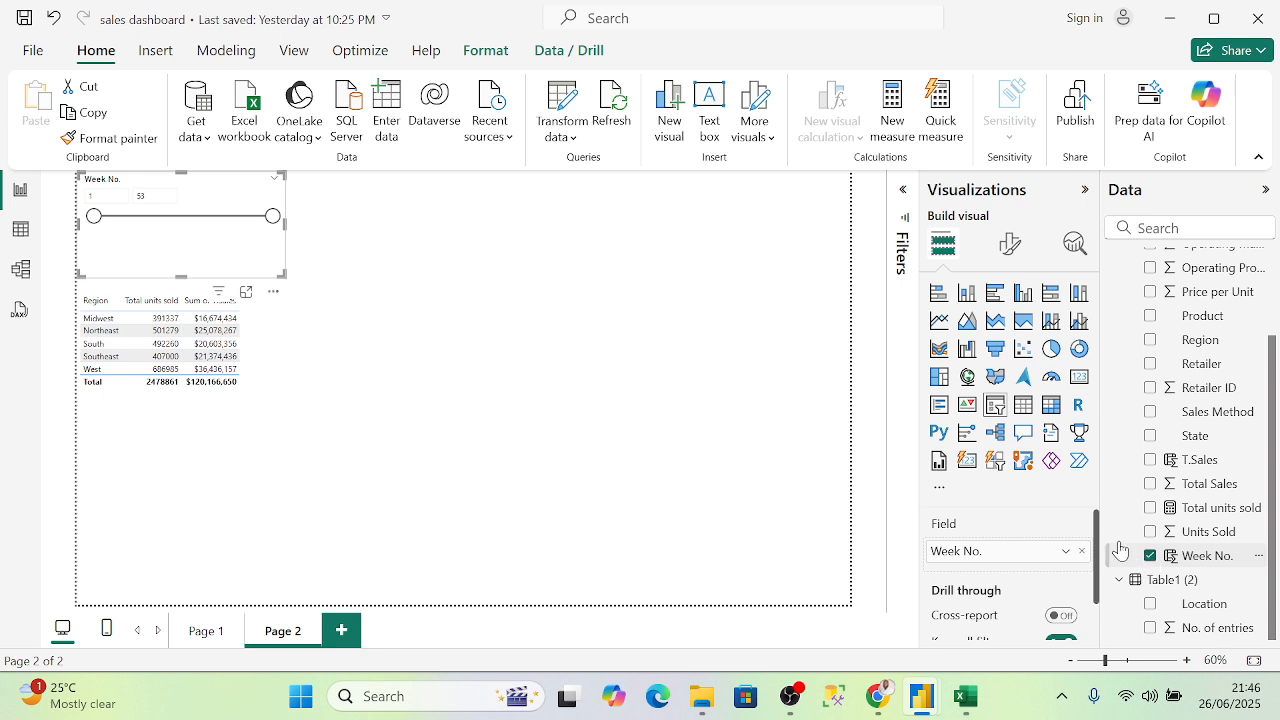
click(1008, 247)
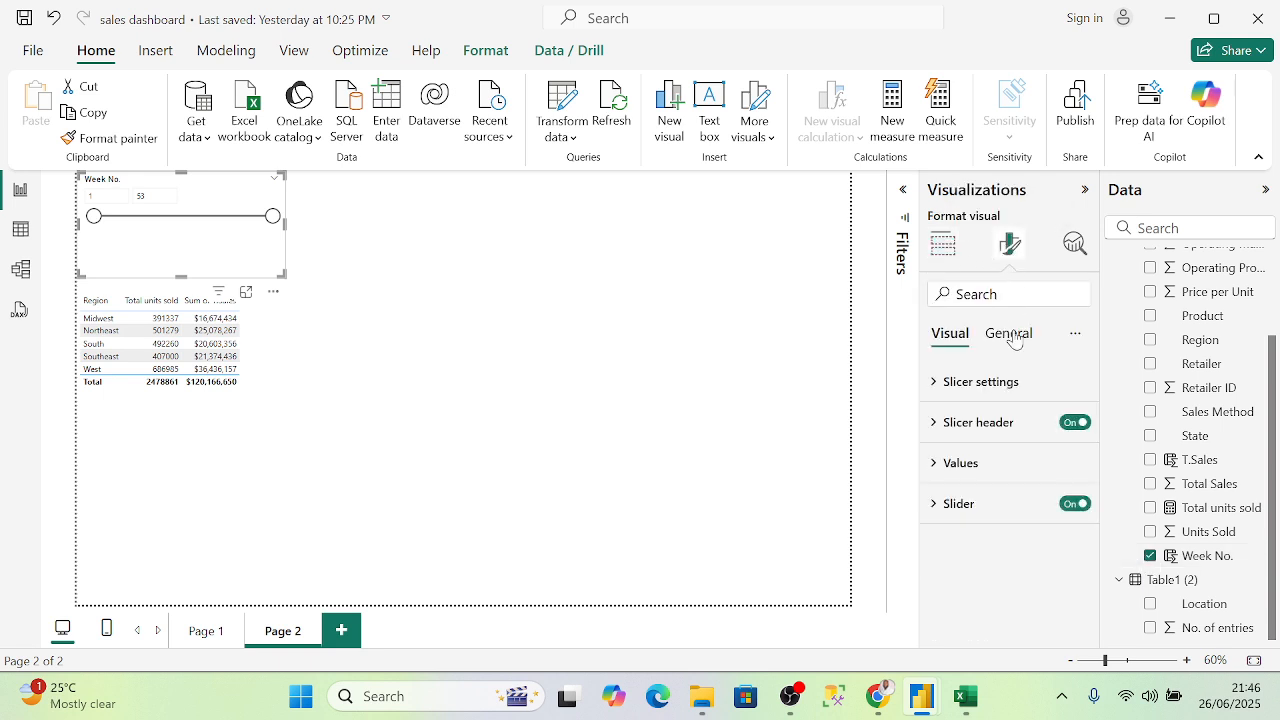
click(936, 386)
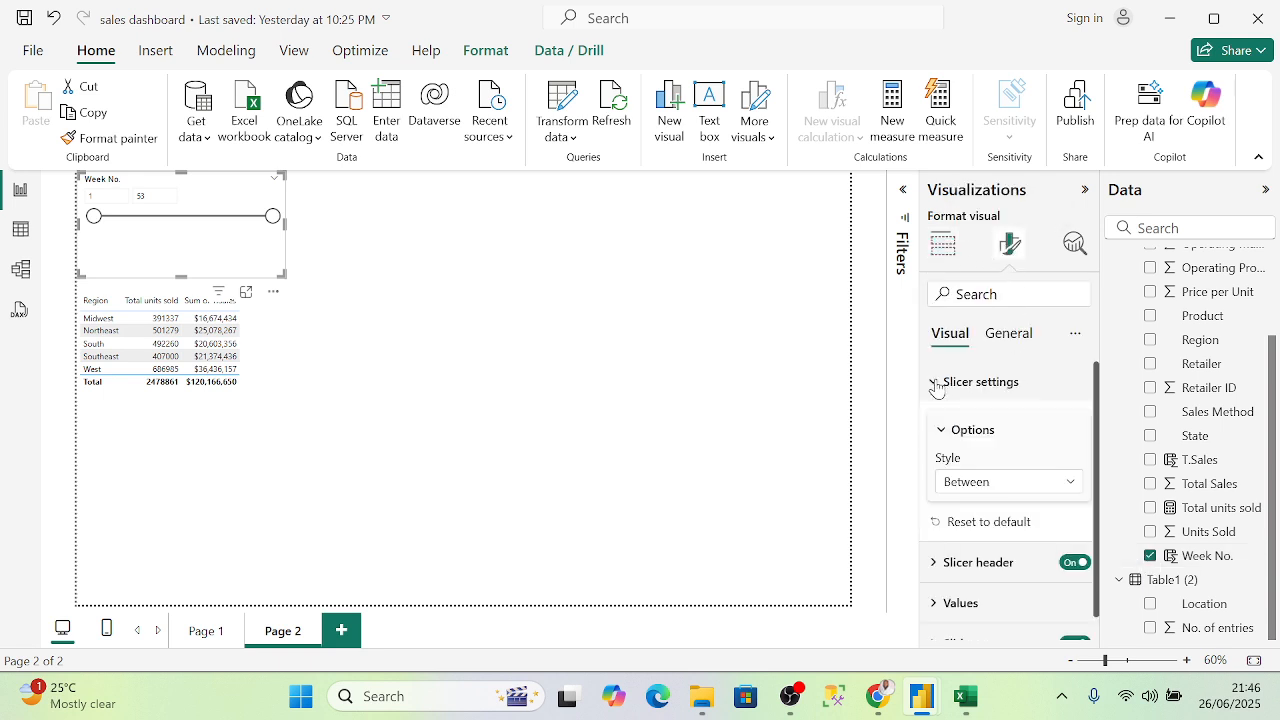
click(1036, 484)
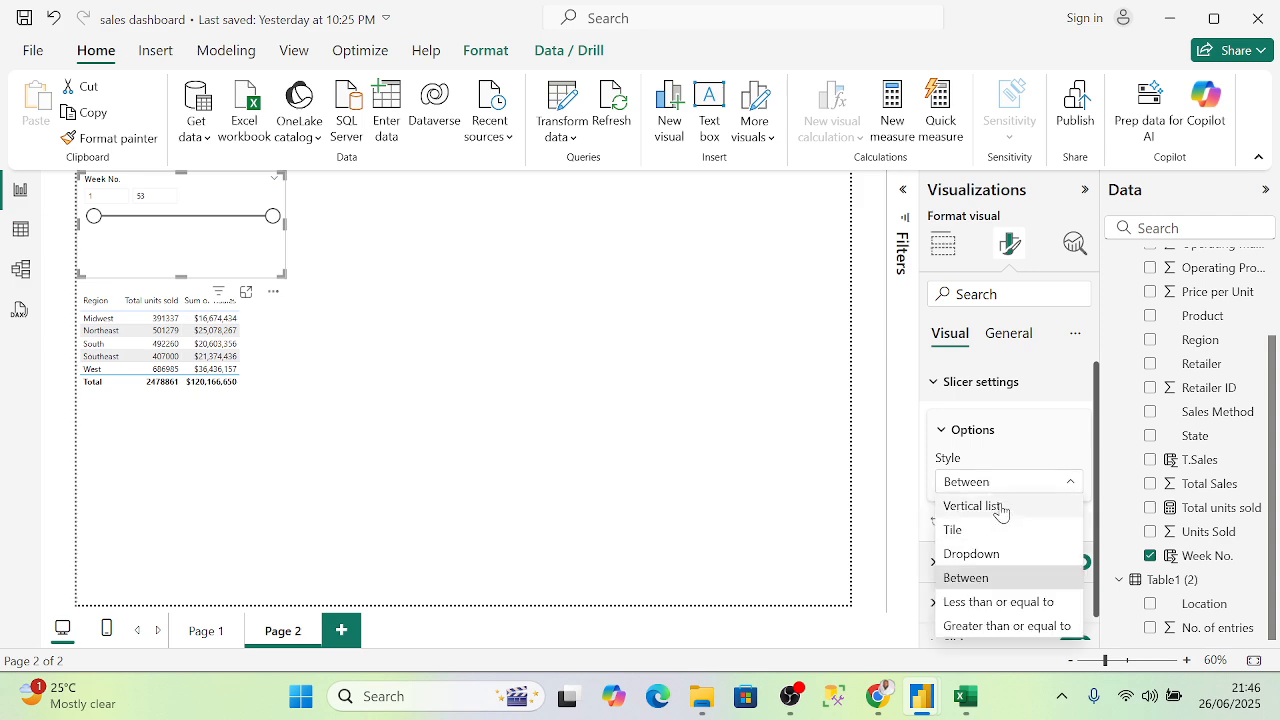
click(1006, 554)
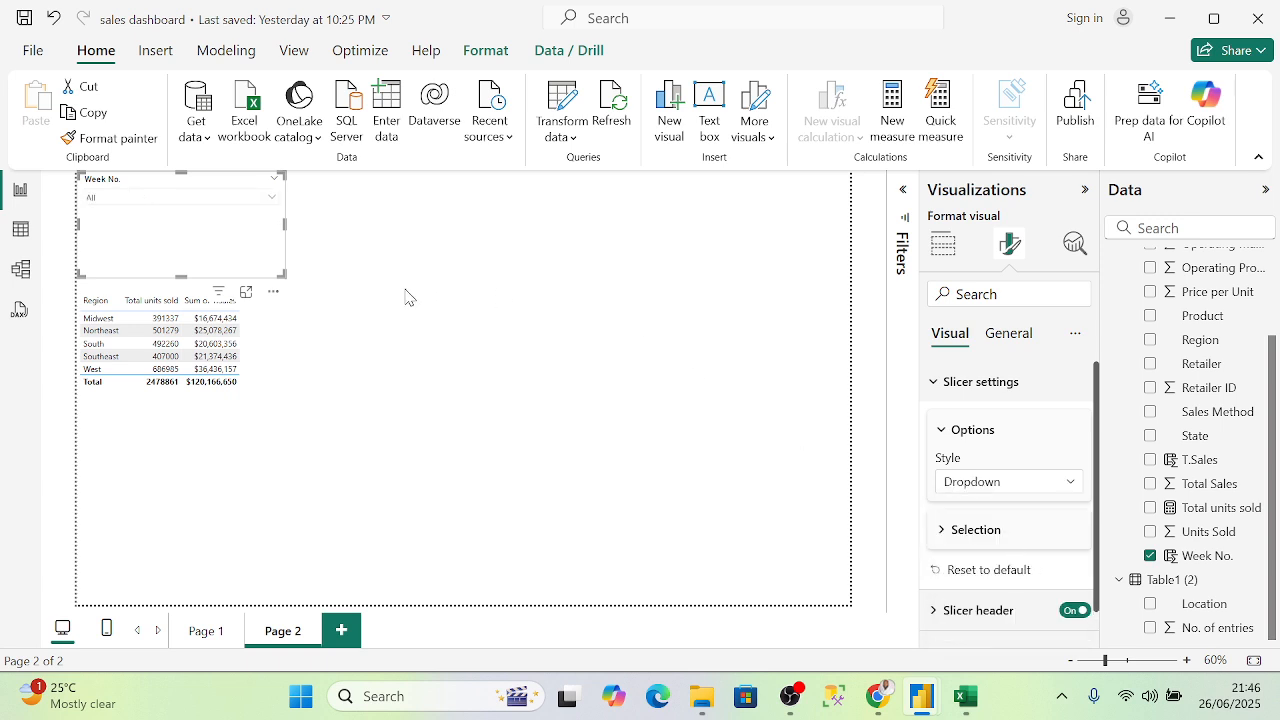
drag(182, 277, 182, 224)
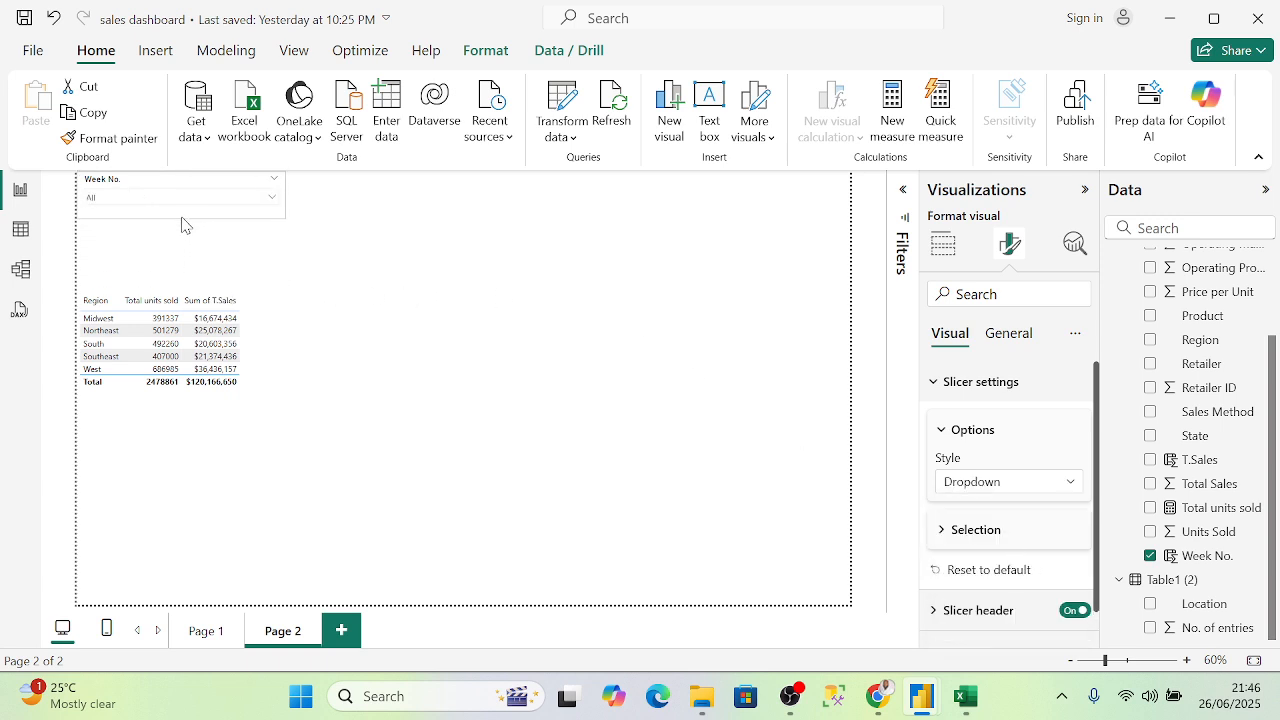
- Filter the slicer to week 4 and move it to the right of the table
click(273, 199)
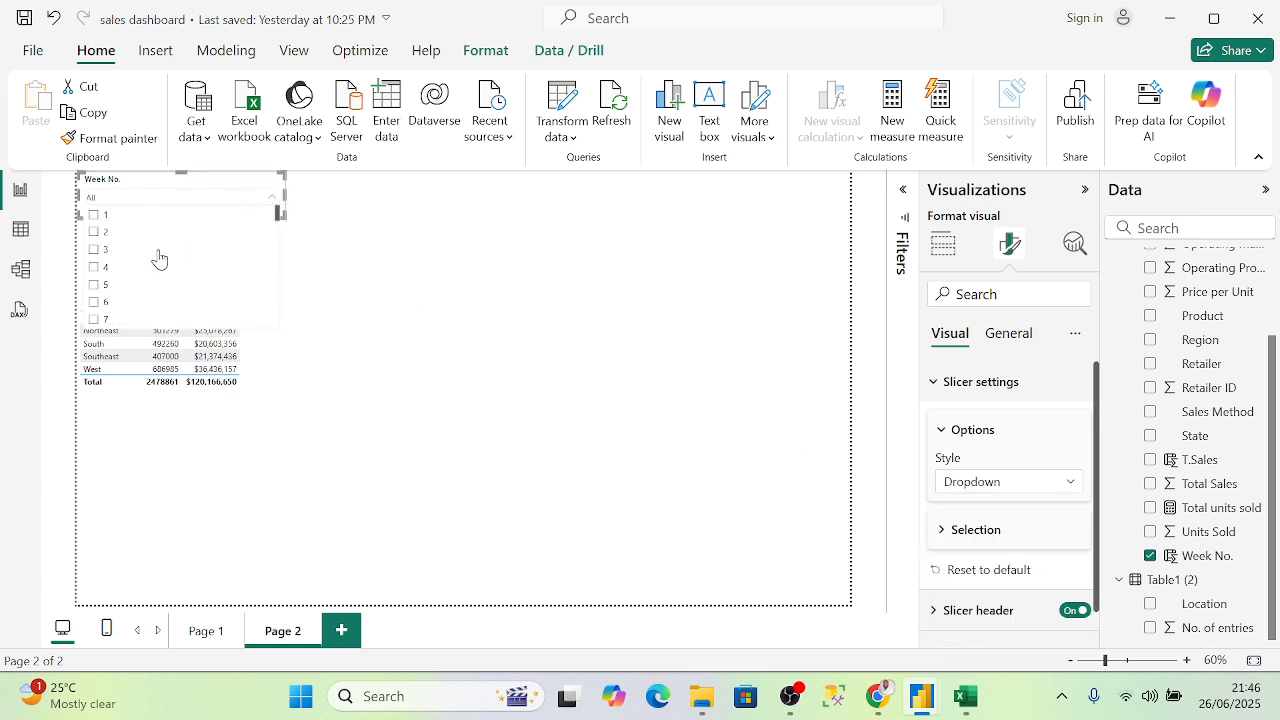
click(94, 268)
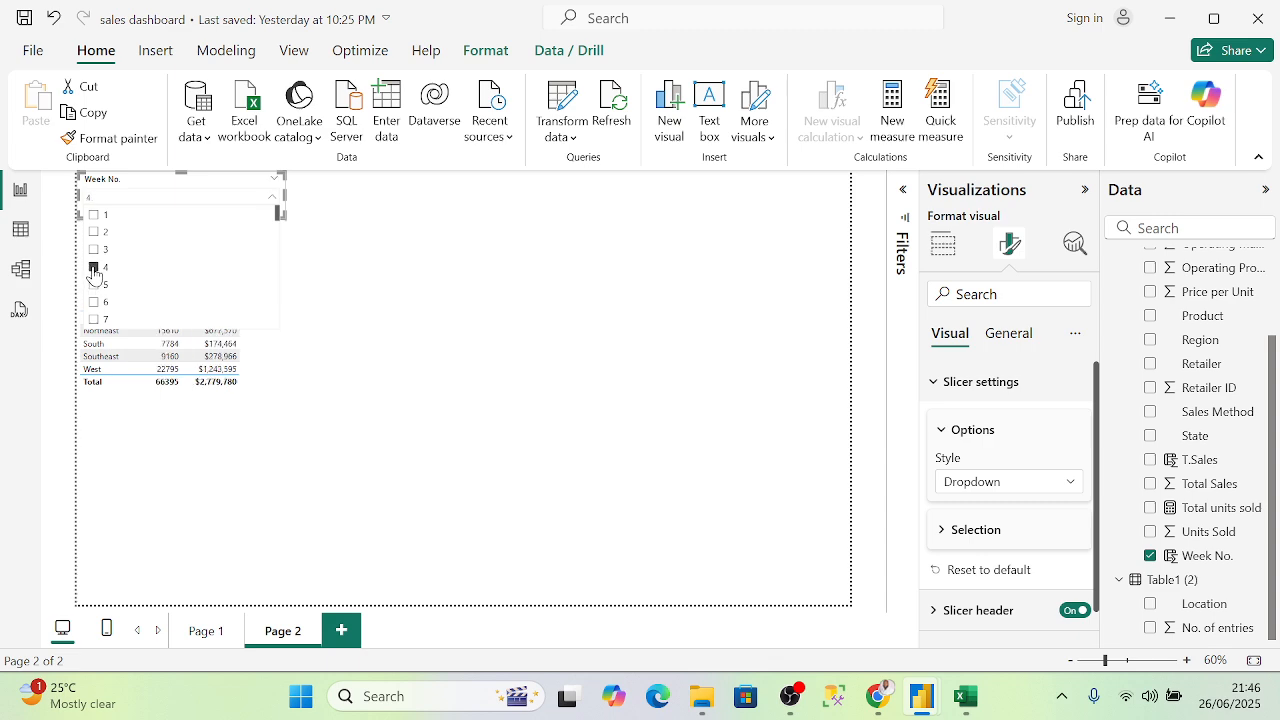
drag(205, 188, 462, 196)
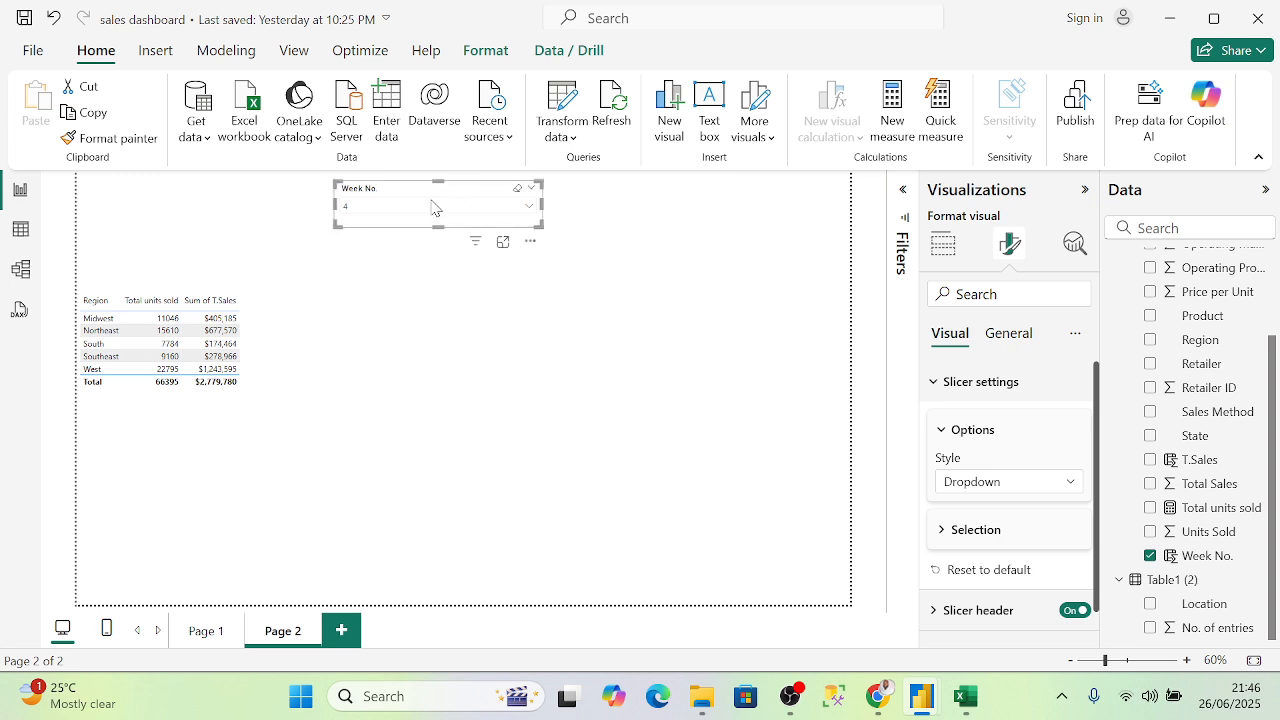
- Filter Region totals through weeks 22–24 to week 25 ($3,033,917), then view Table1's rows
click(483, 210)
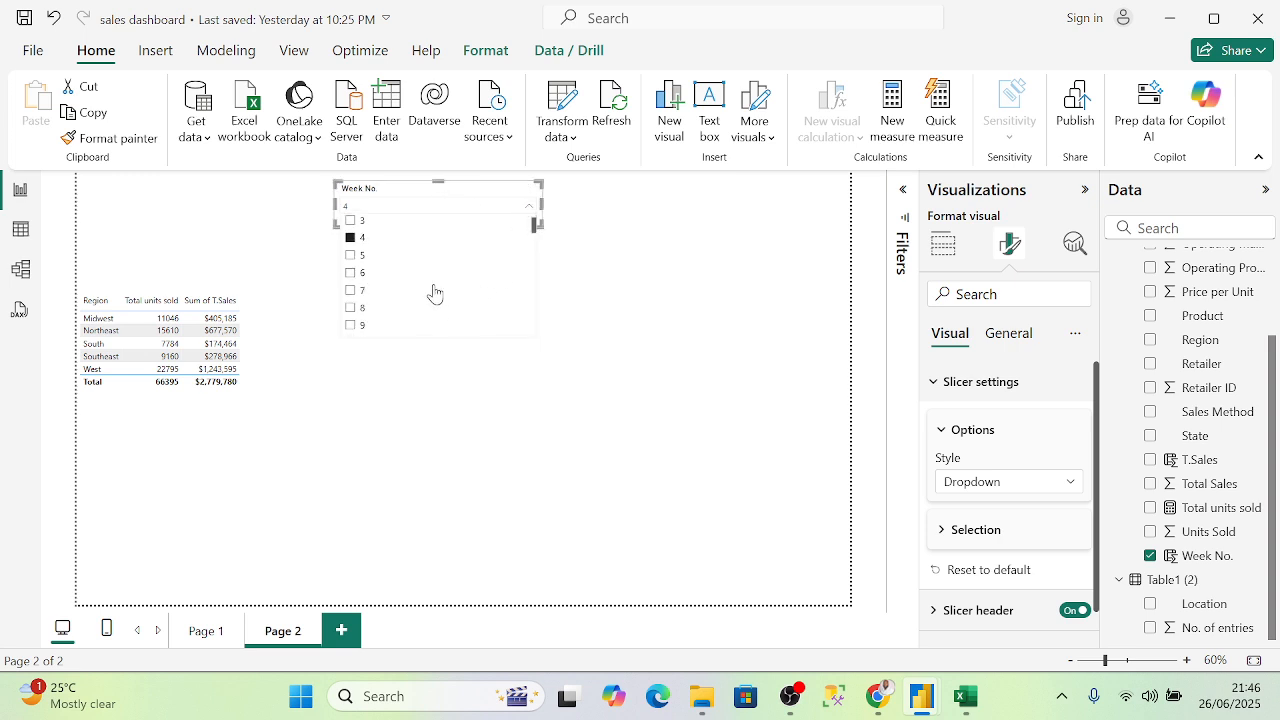
scroll(434, 292, down, 5)
click(351, 290)
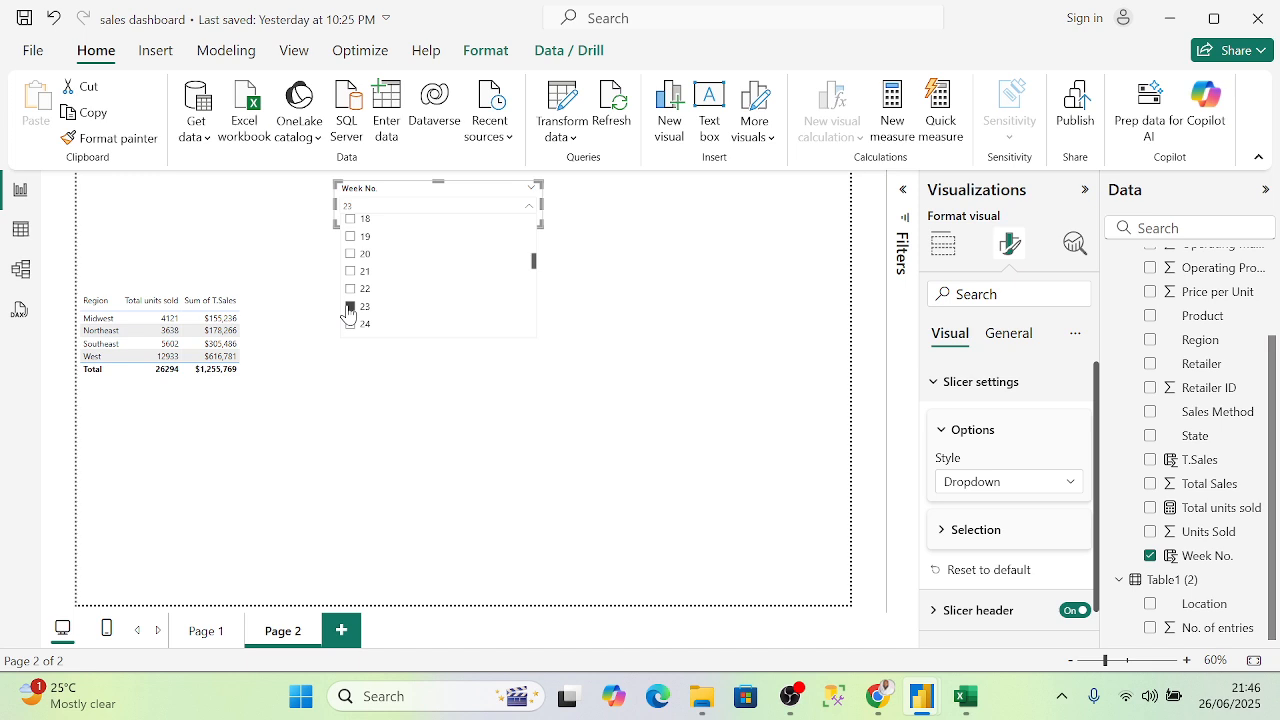
click(350, 324)
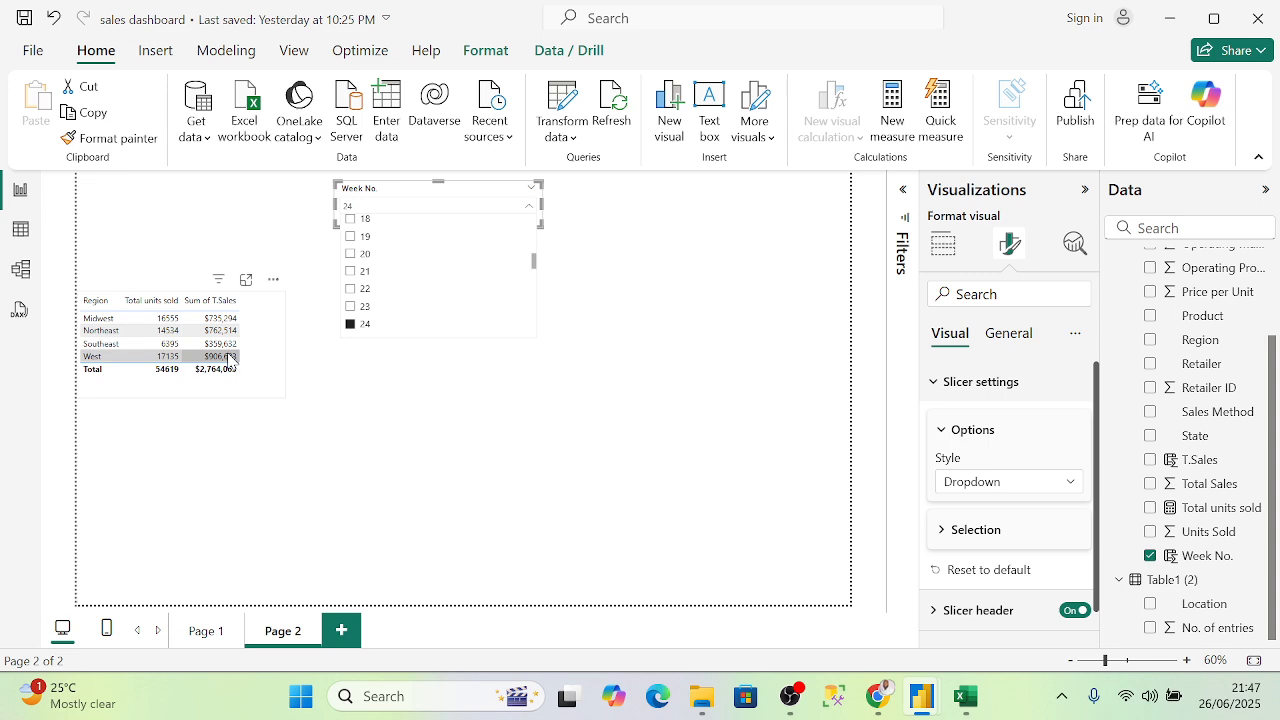
scroll(380, 285, down, 2)
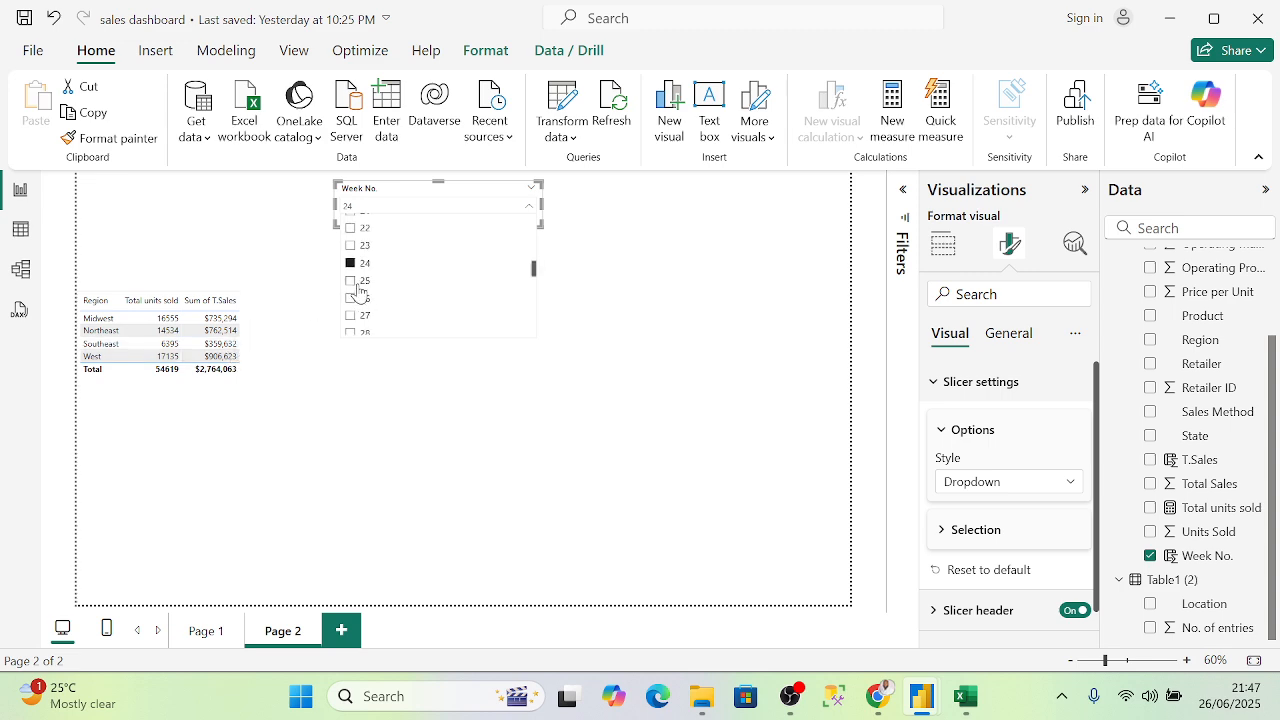
click(356, 283)
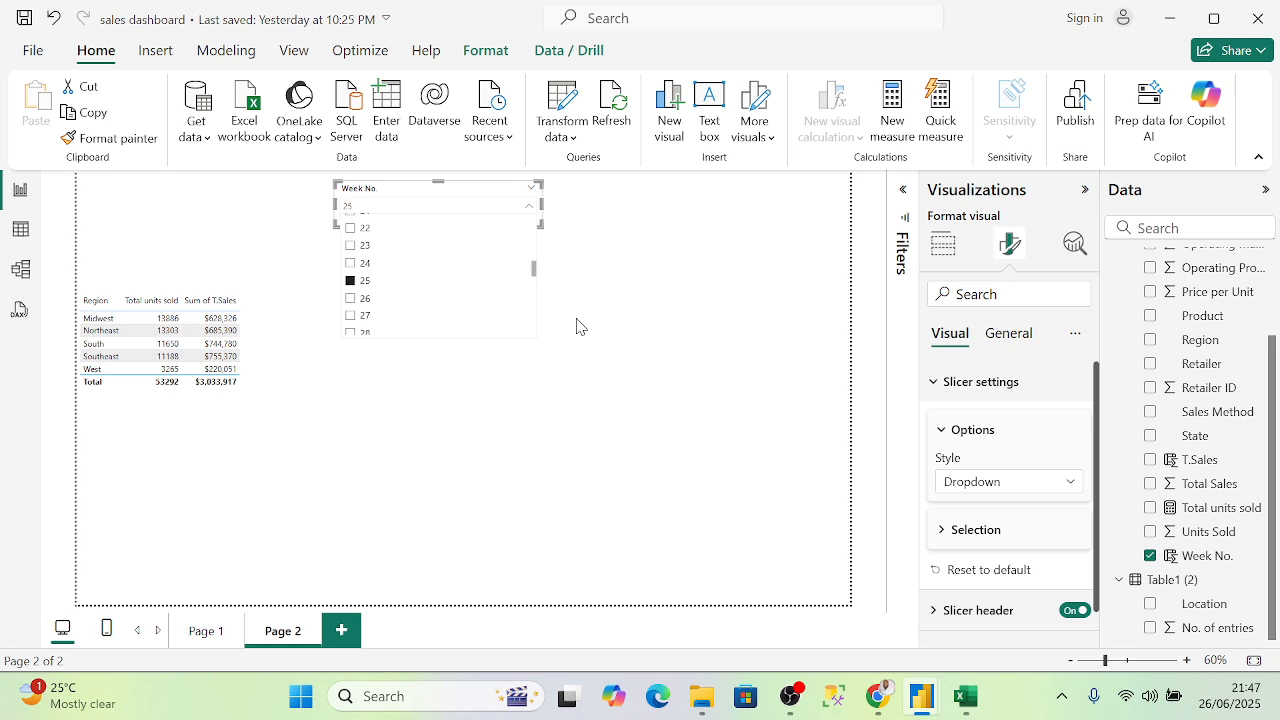
click(20, 233)
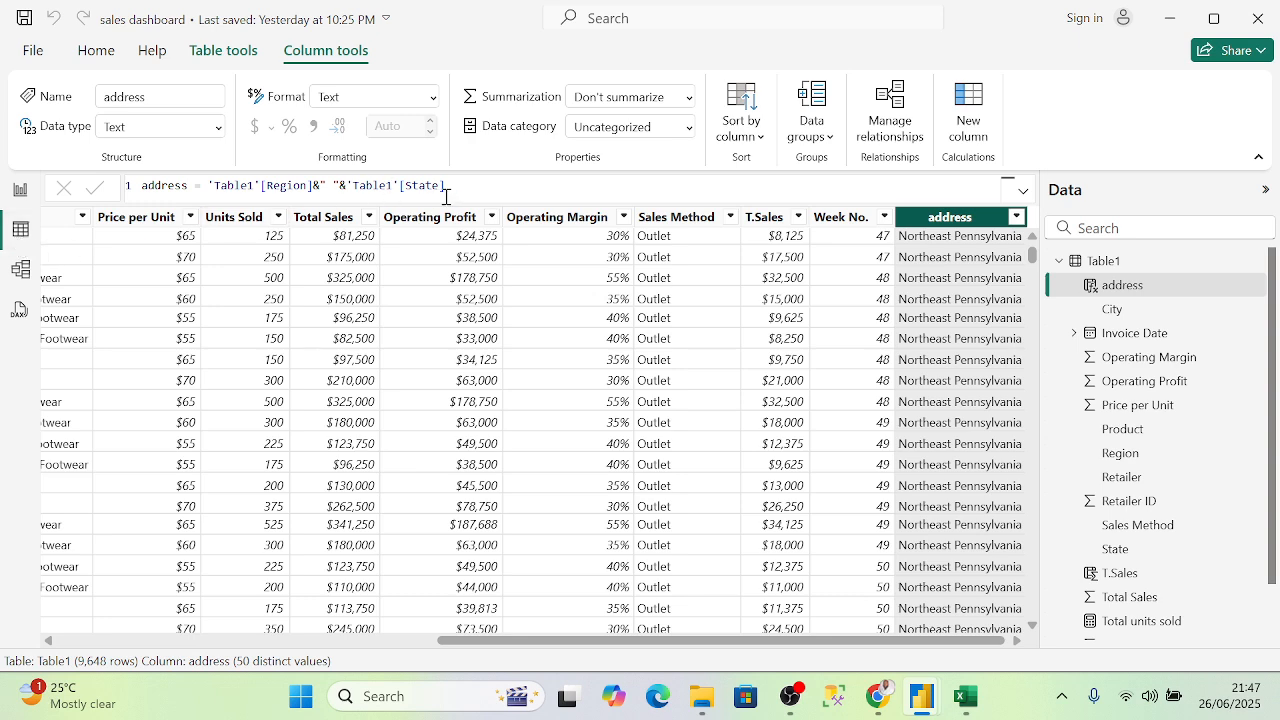
click(1140, 262)
right_click(1140, 263)
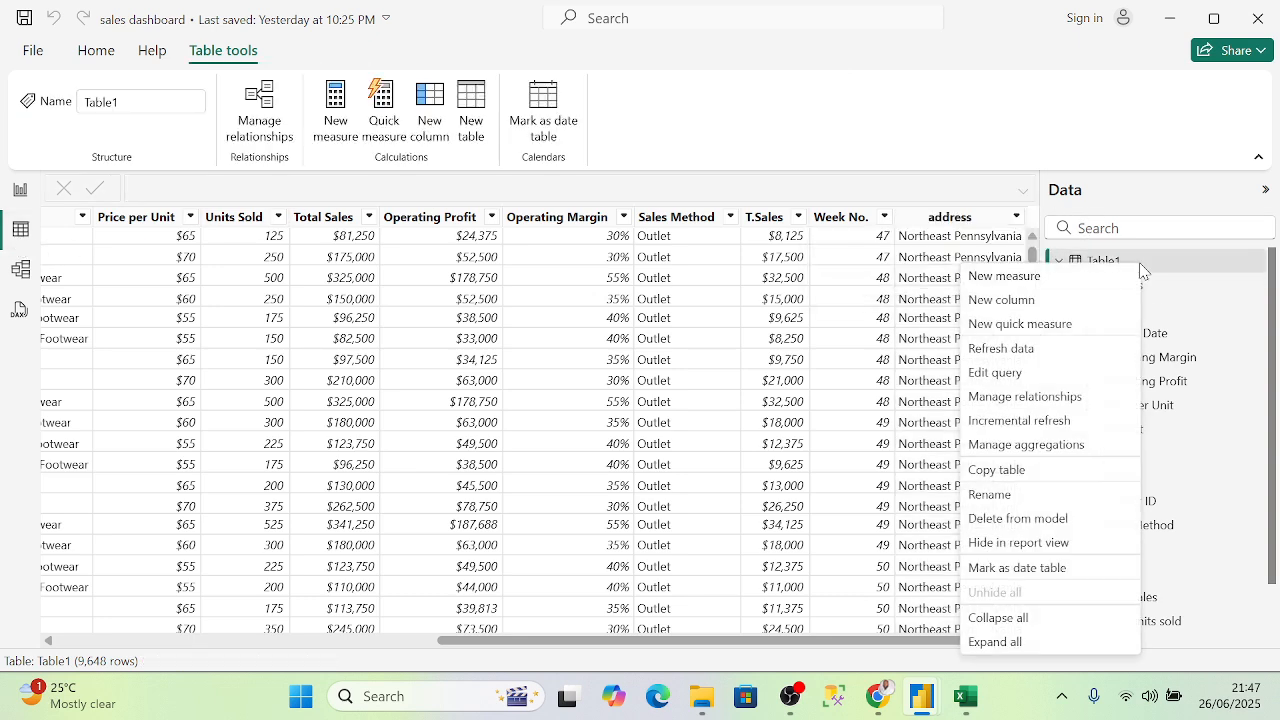
click(1027, 300)
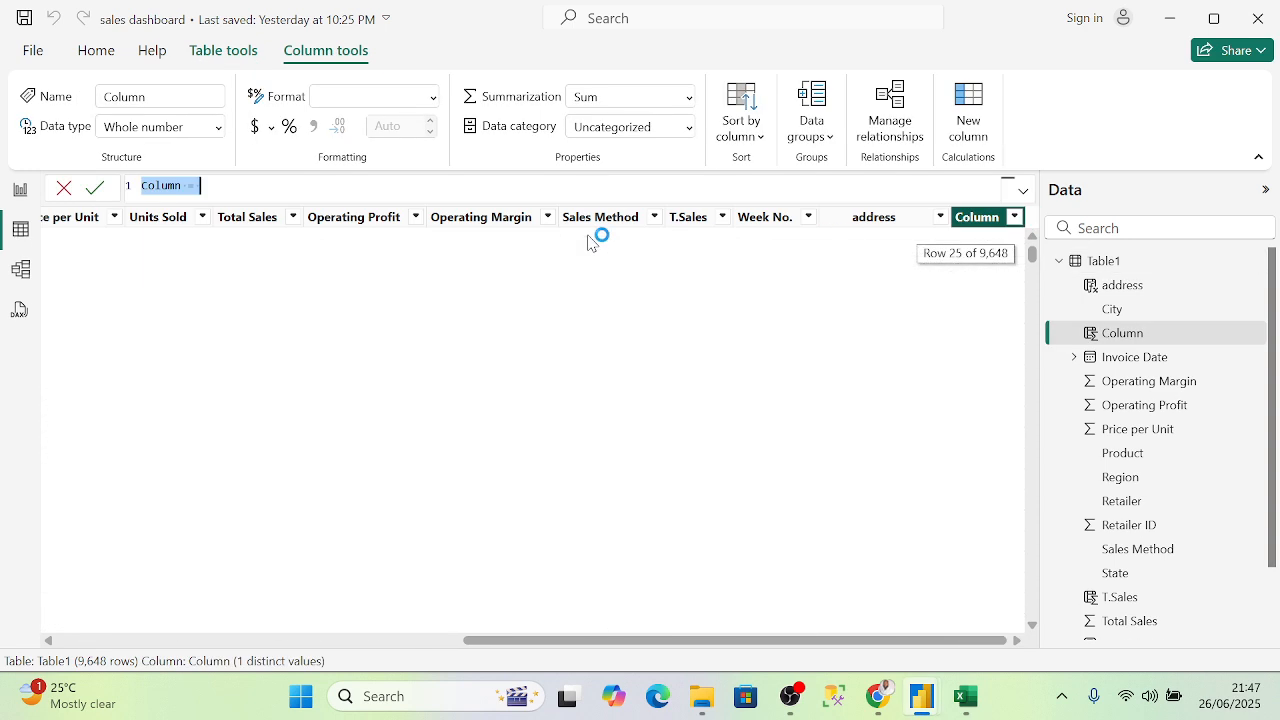
click(262, 190)
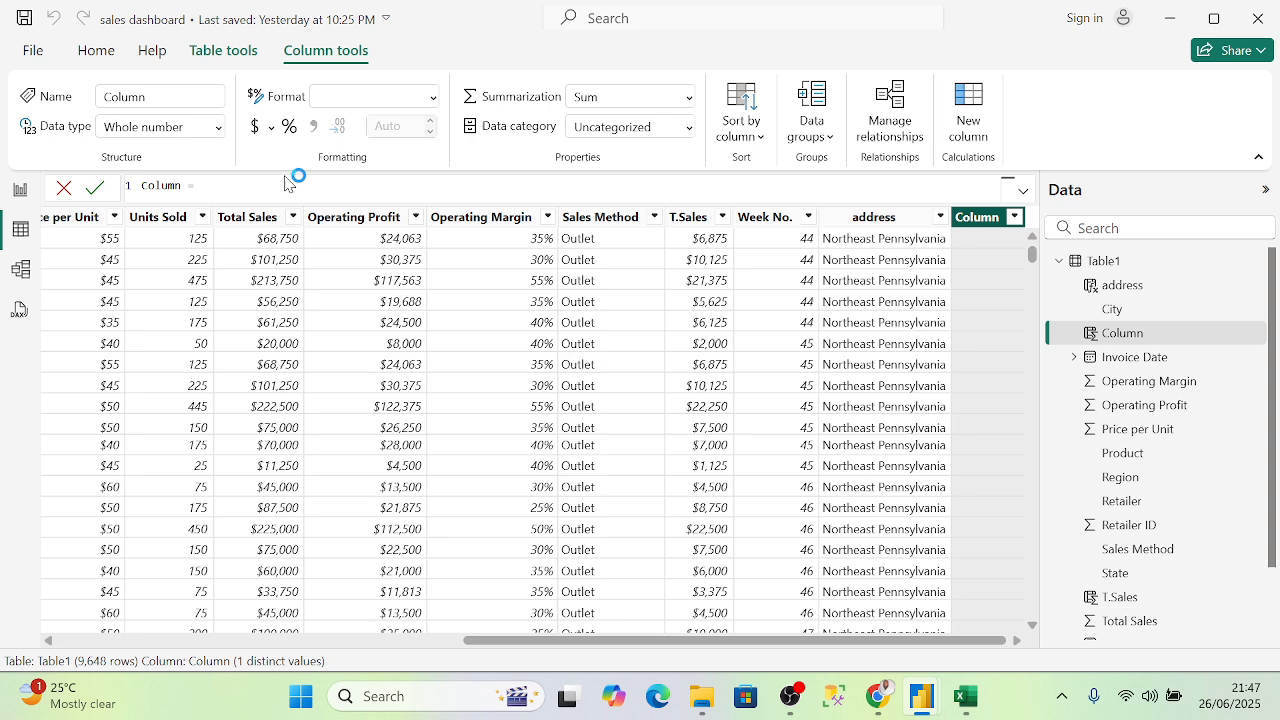
text(')
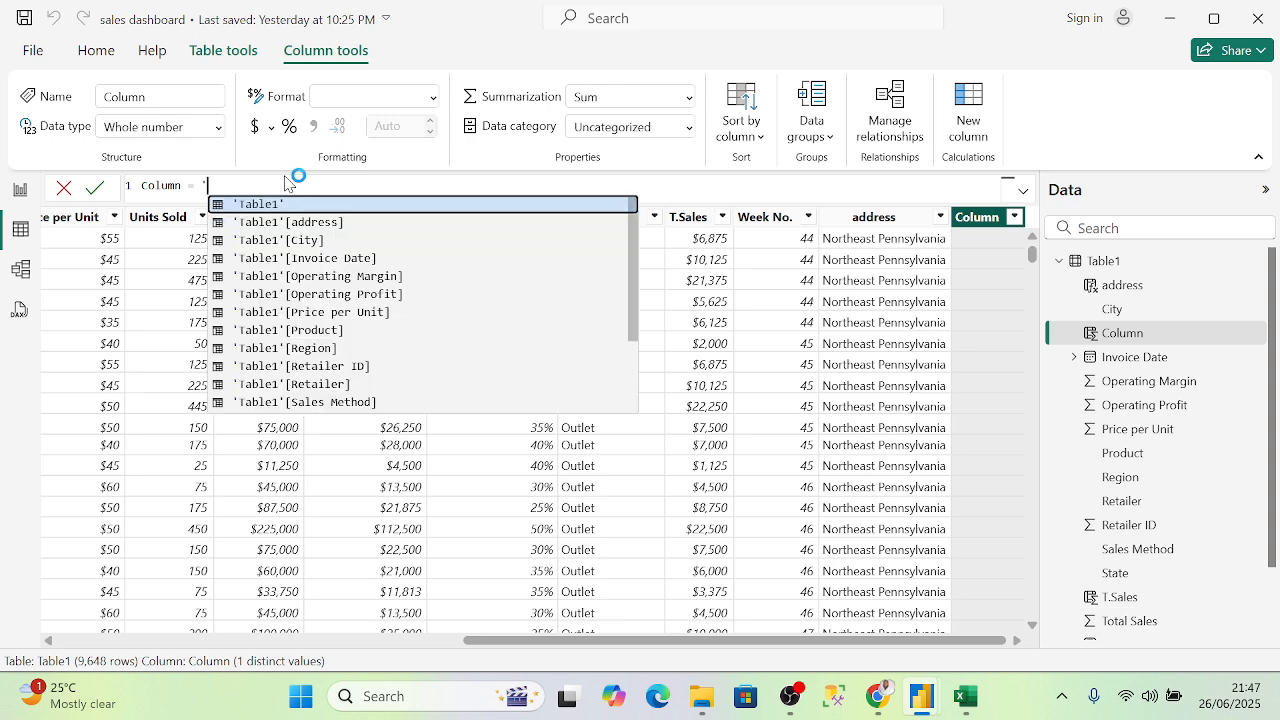
text(S)
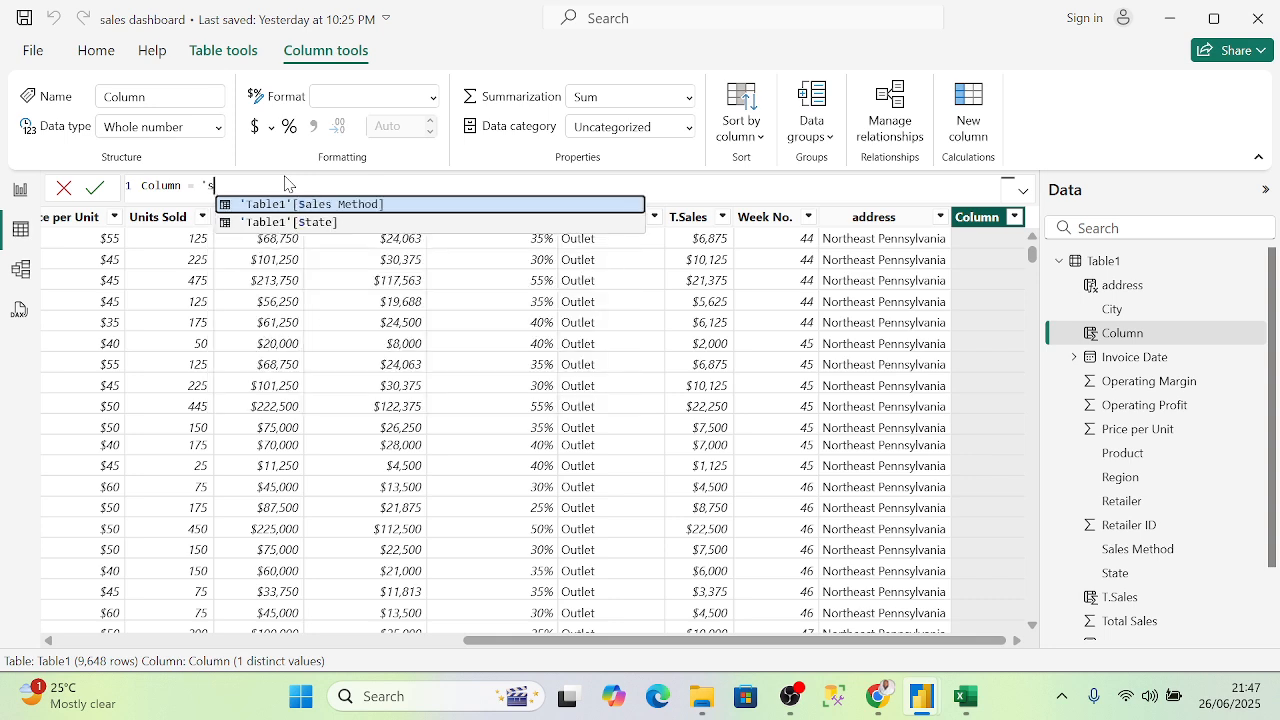
key(BackSpace)
key(BackSpace)
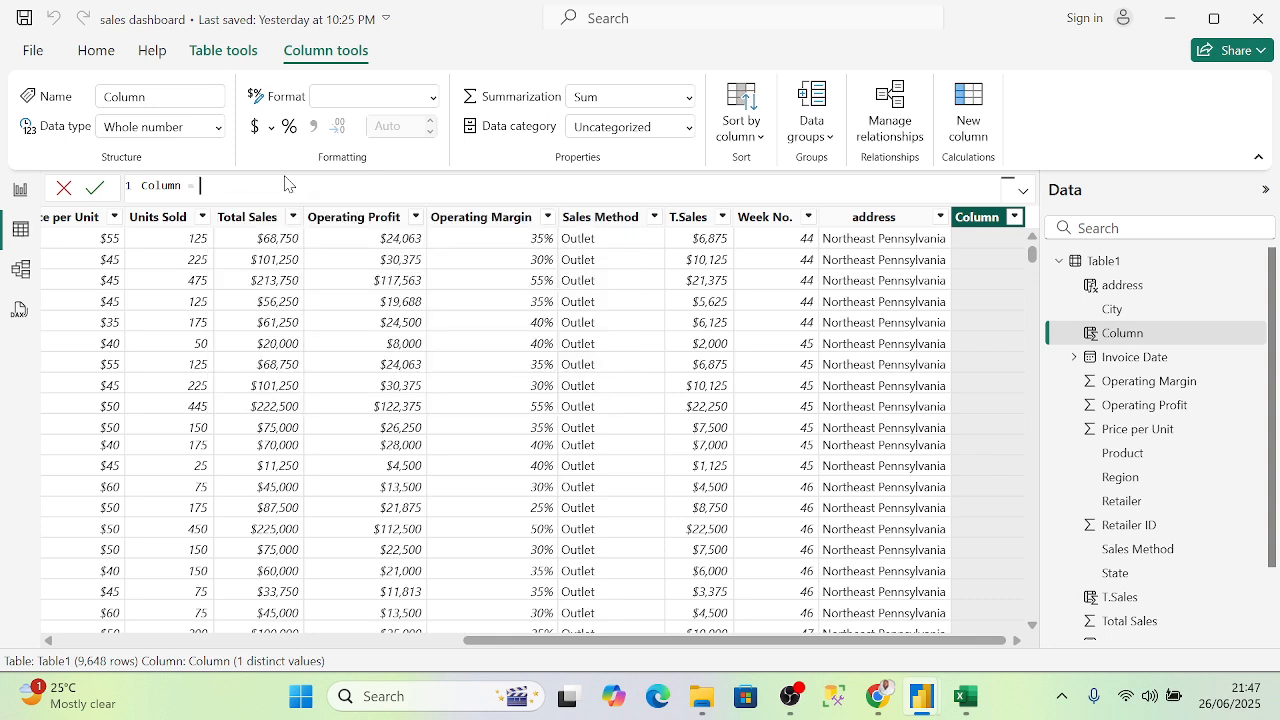
text(s)
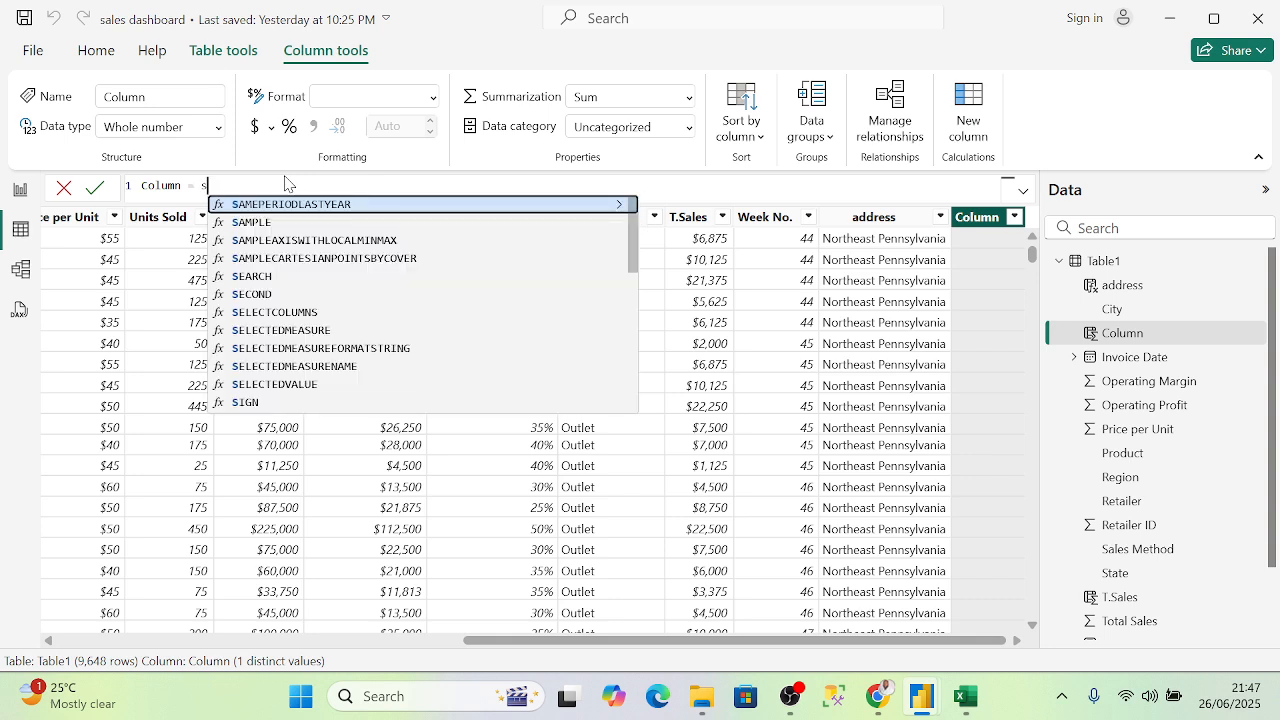
scroll(323, 240, down, 3)
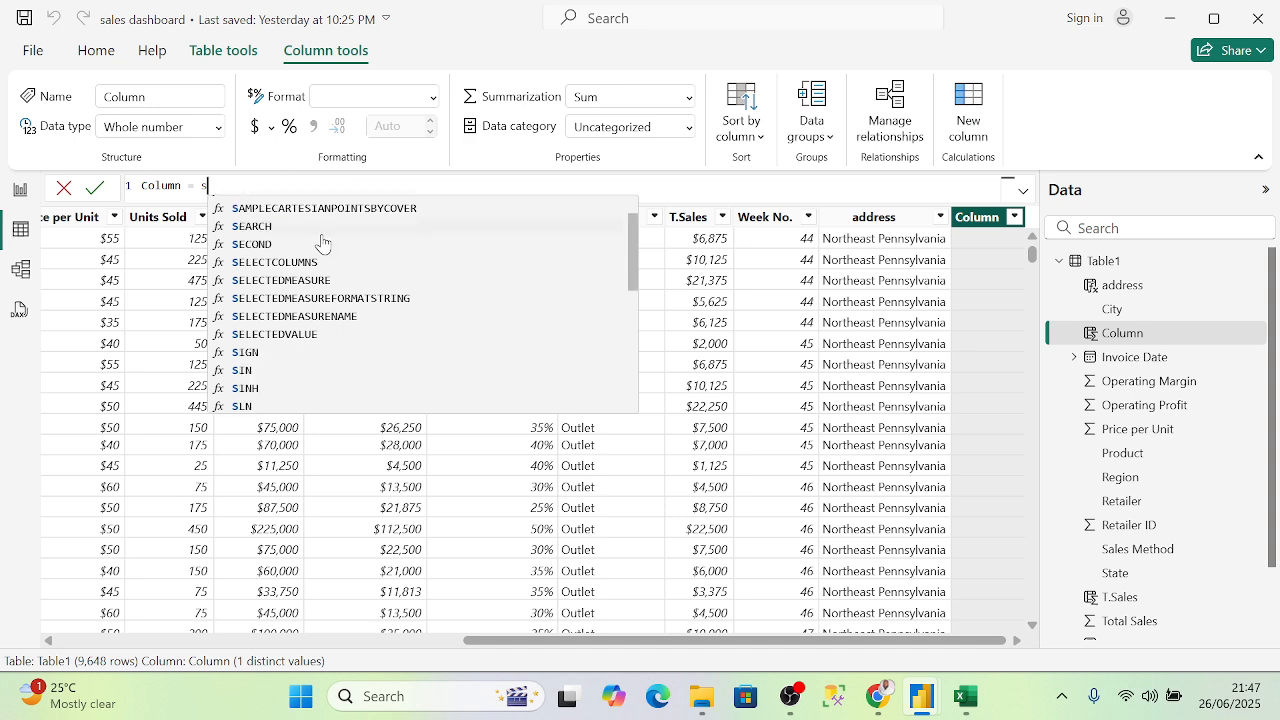
scroll(325, 302, down, 2)
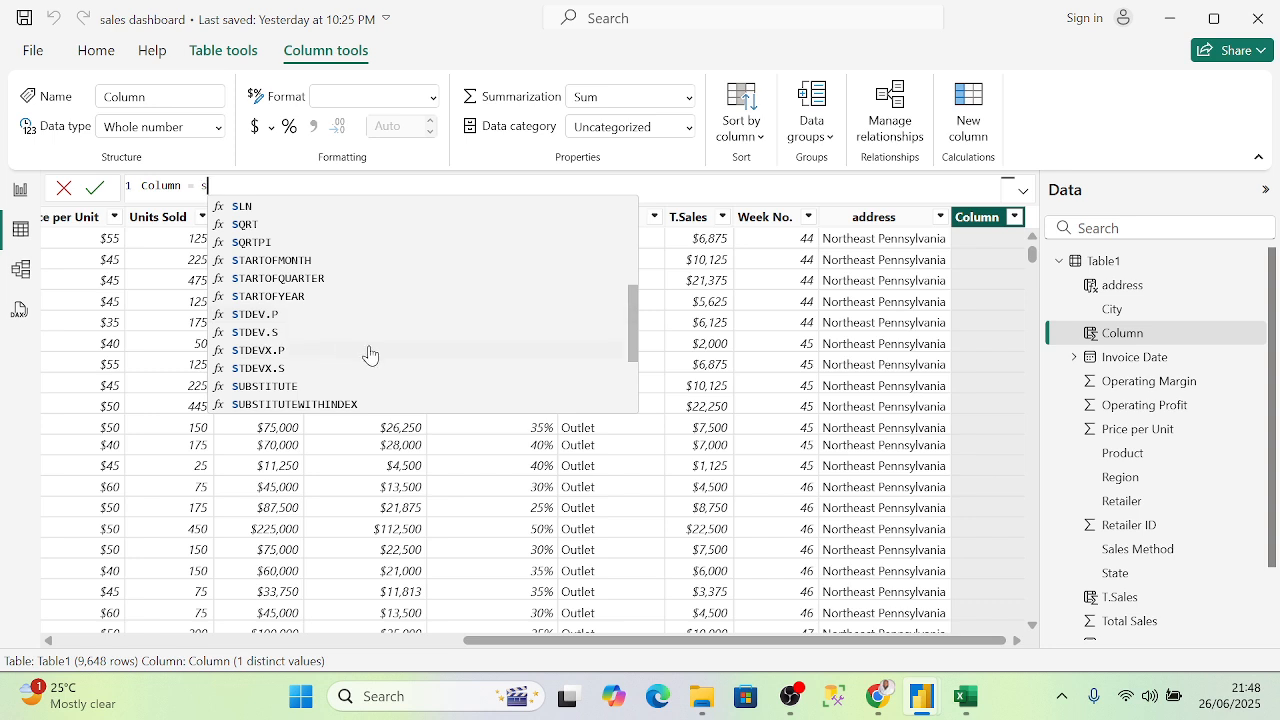
scroll(370, 354, down, 1)
scroll(363, 337, down, 1)
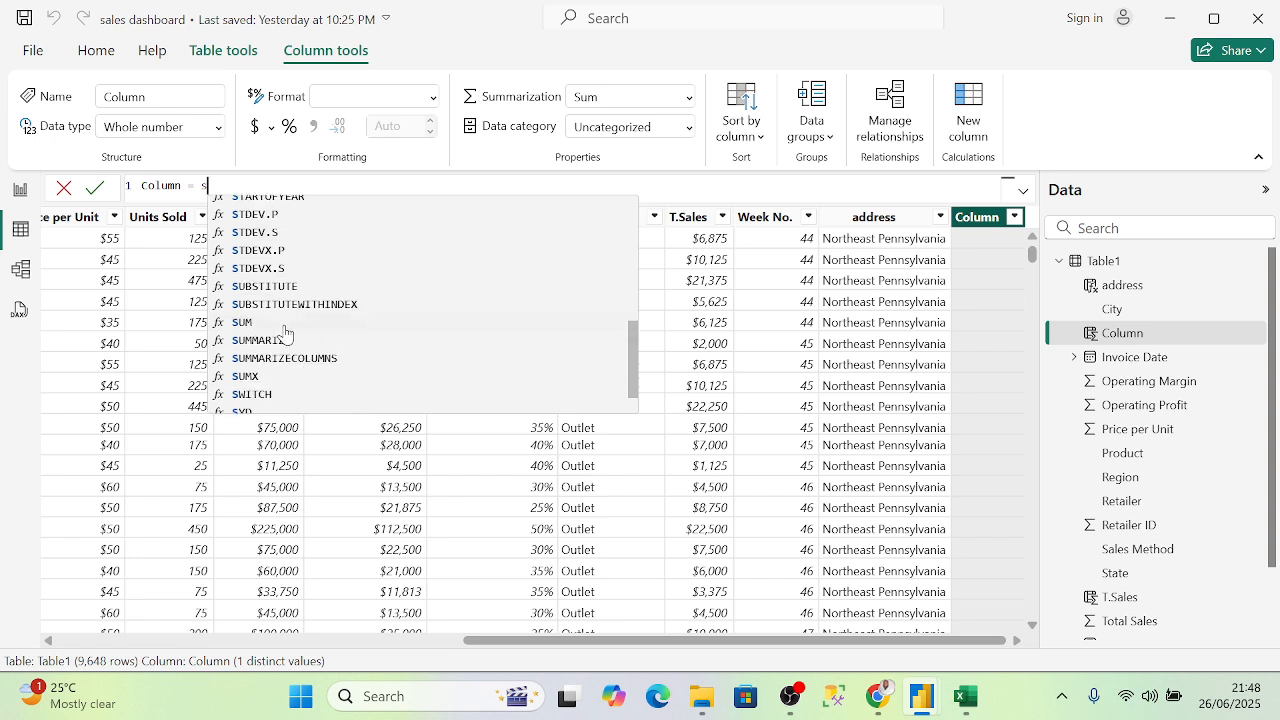
scroll(283, 340, down, 1)
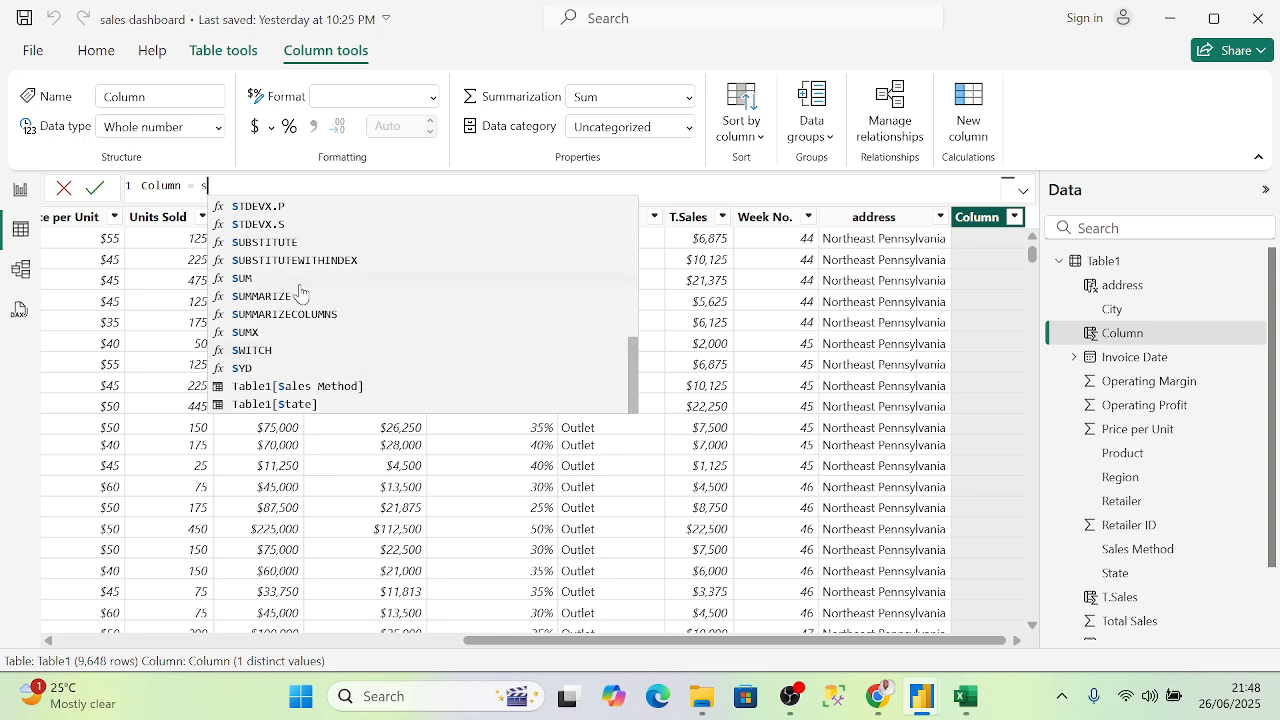
scroll(300, 291, up, 6)
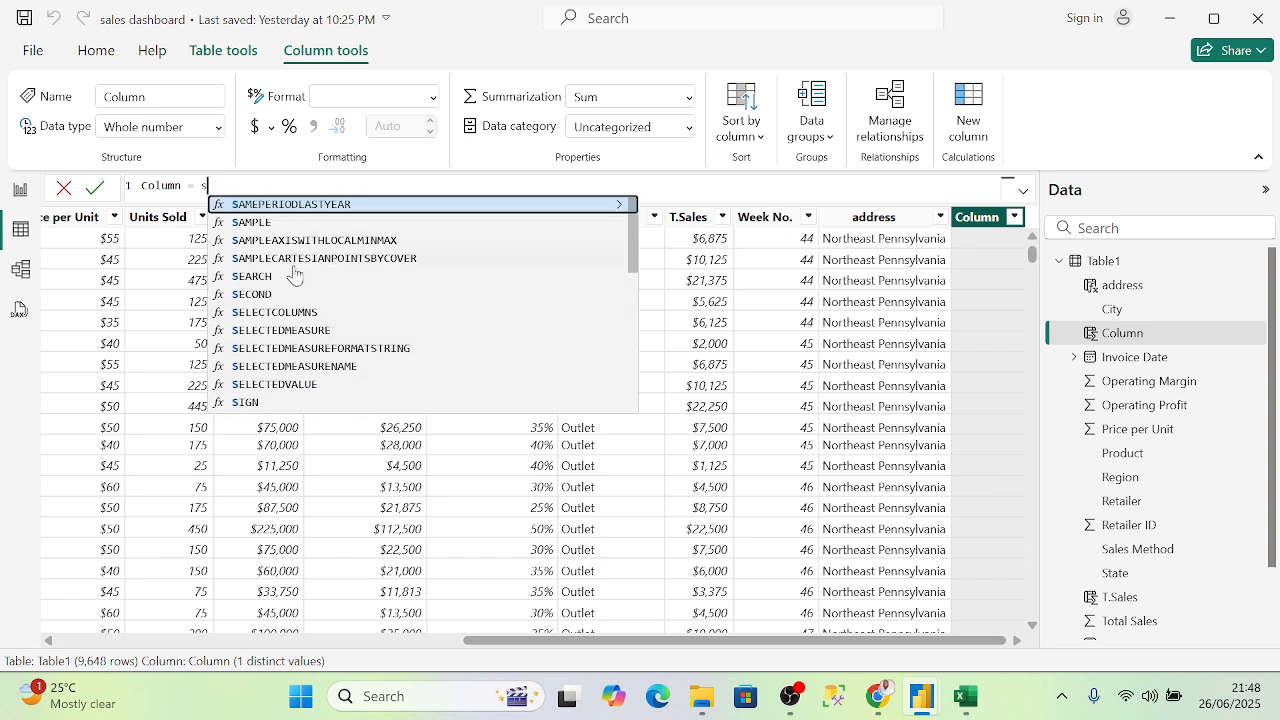
key(BackSpace)
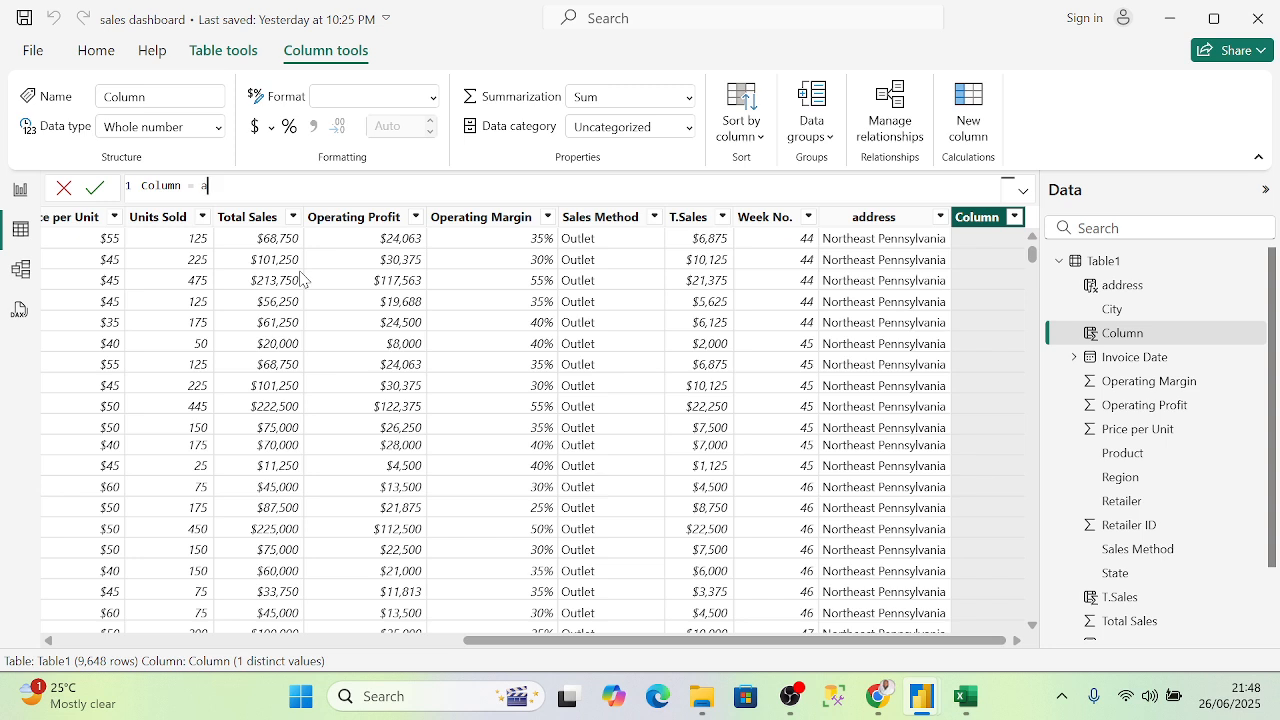
text(b)
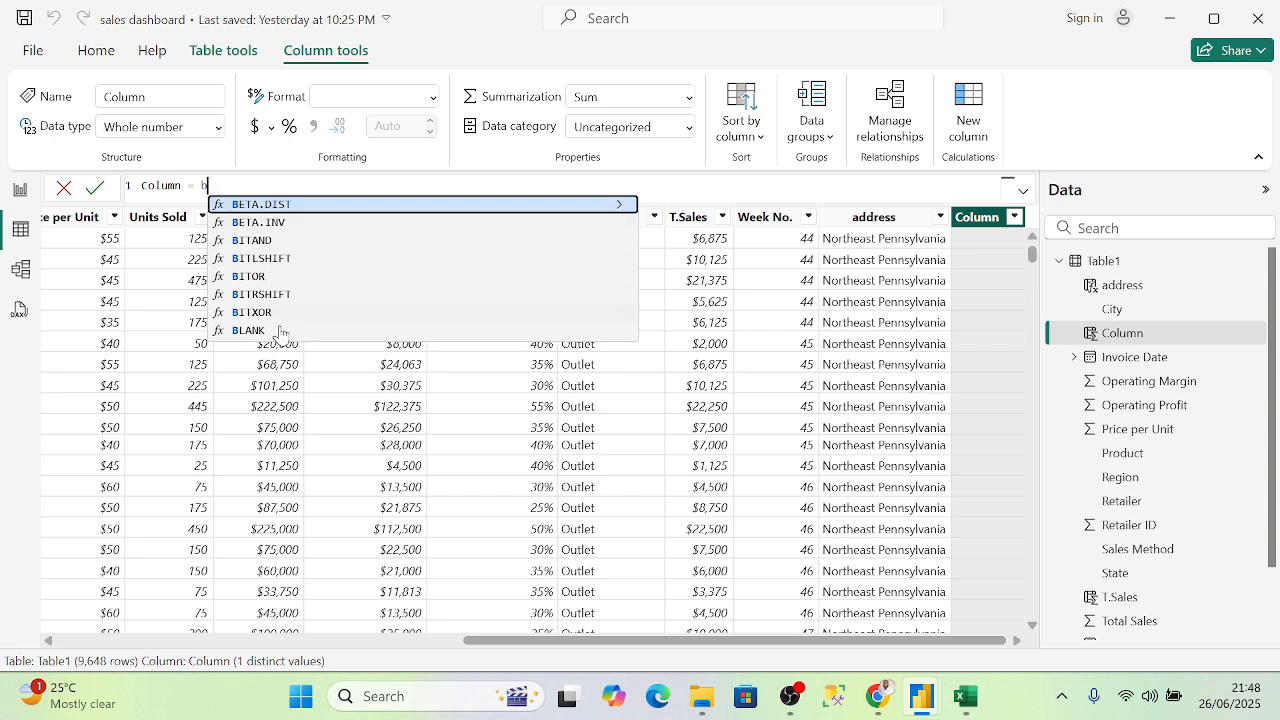
key(BackSpace)
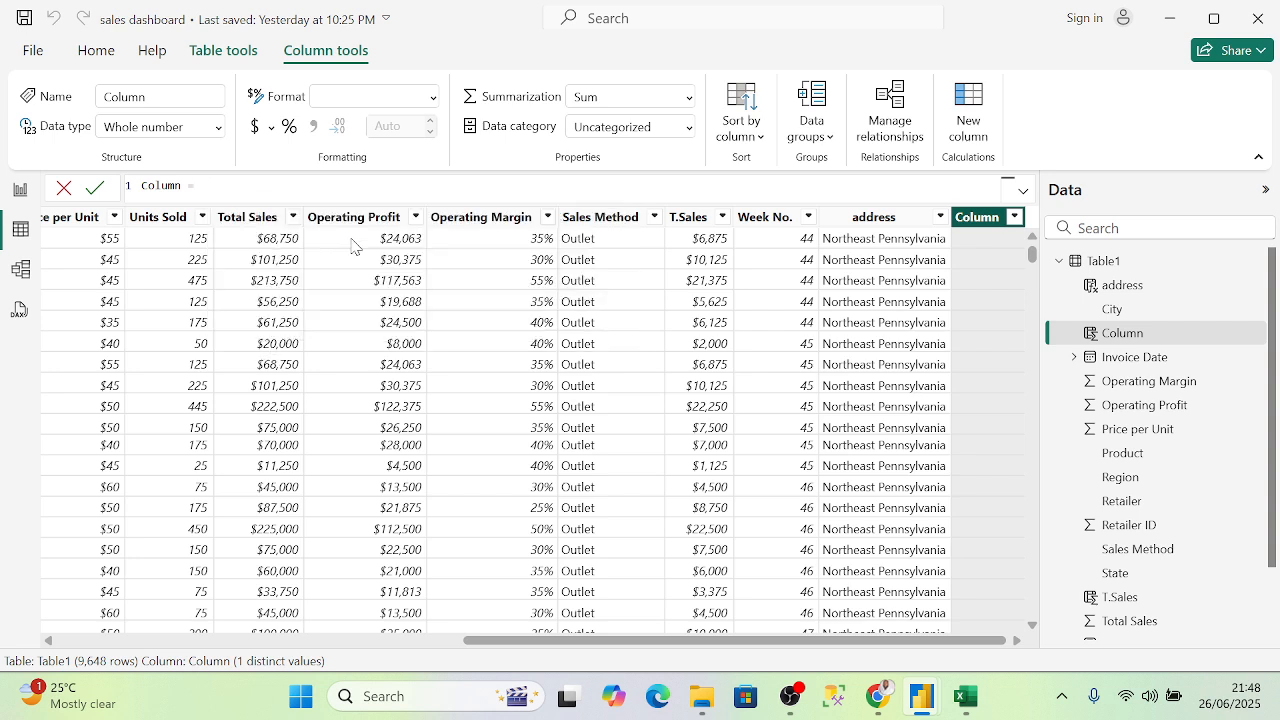
text(c)
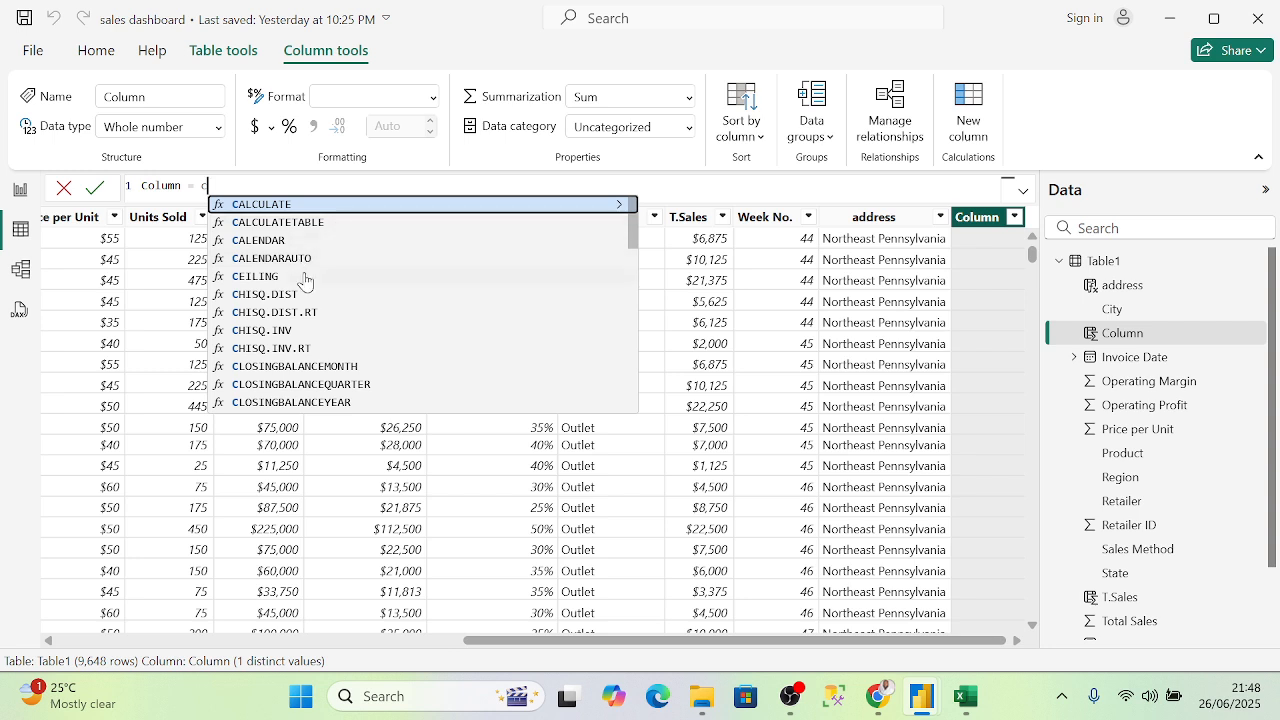
scroll(319, 312, down, 1)
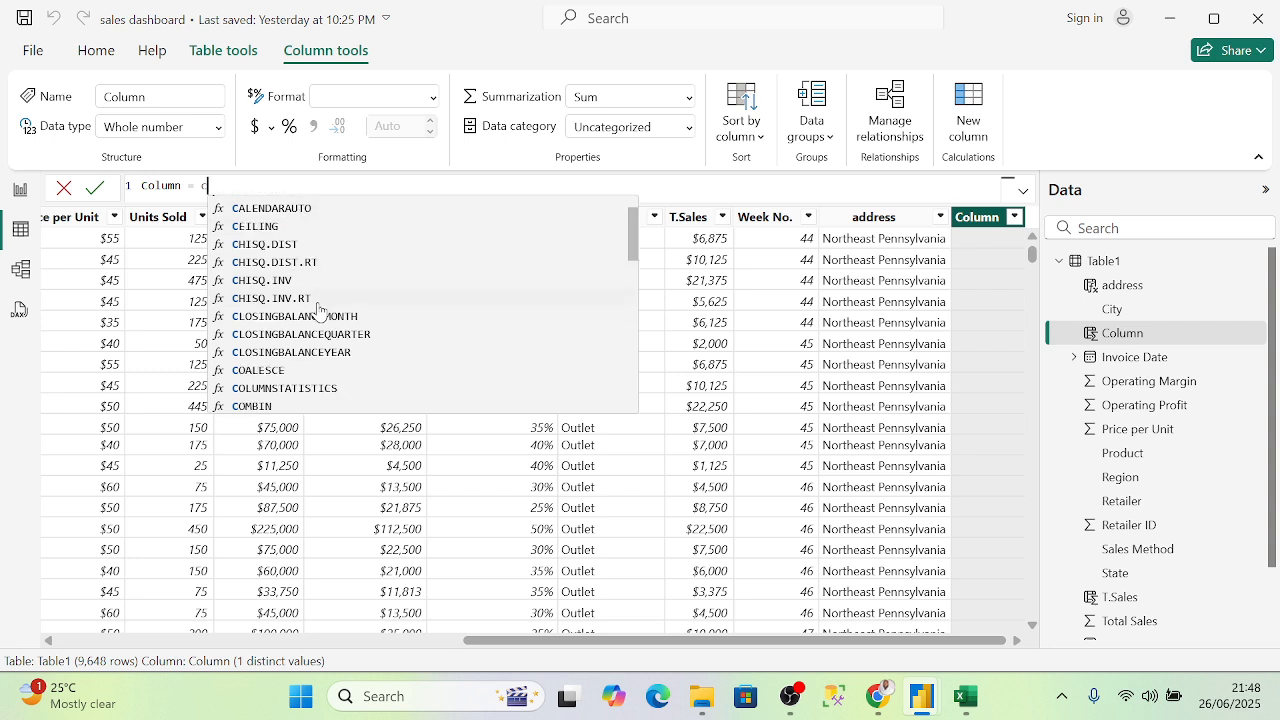
scroll(319, 308, down, 1)
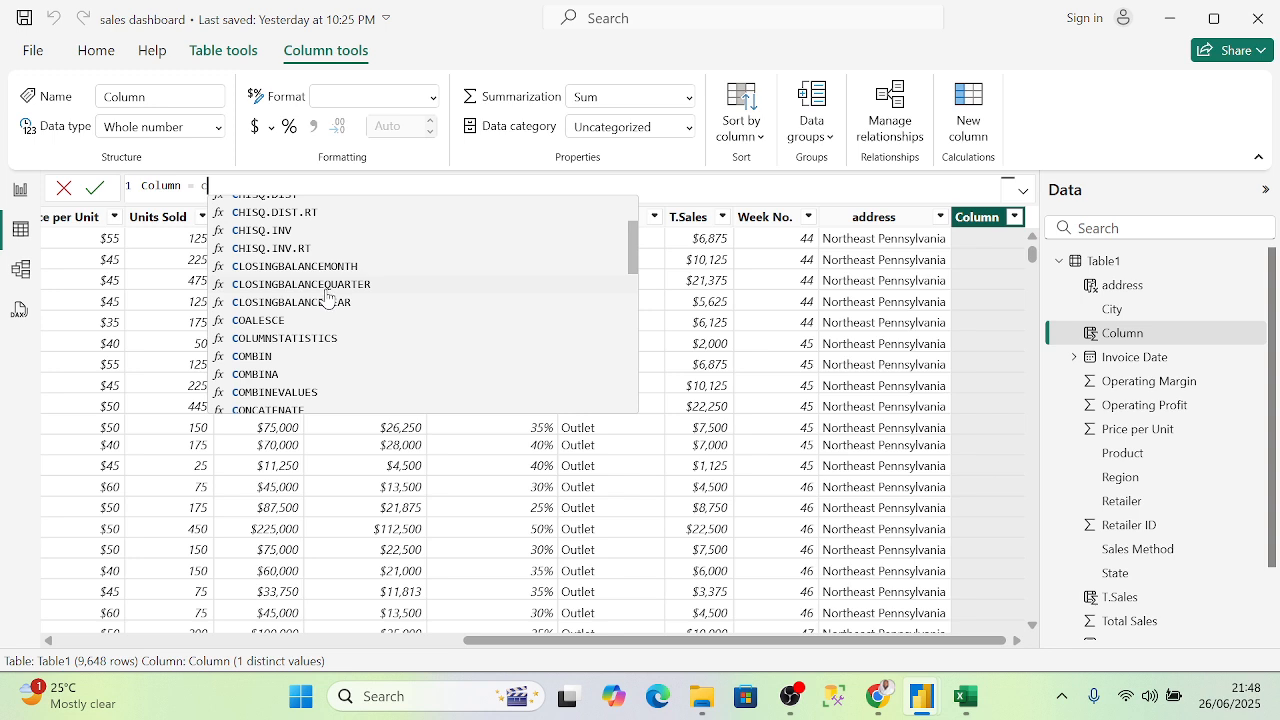
scroll(325, 298, up, 2)
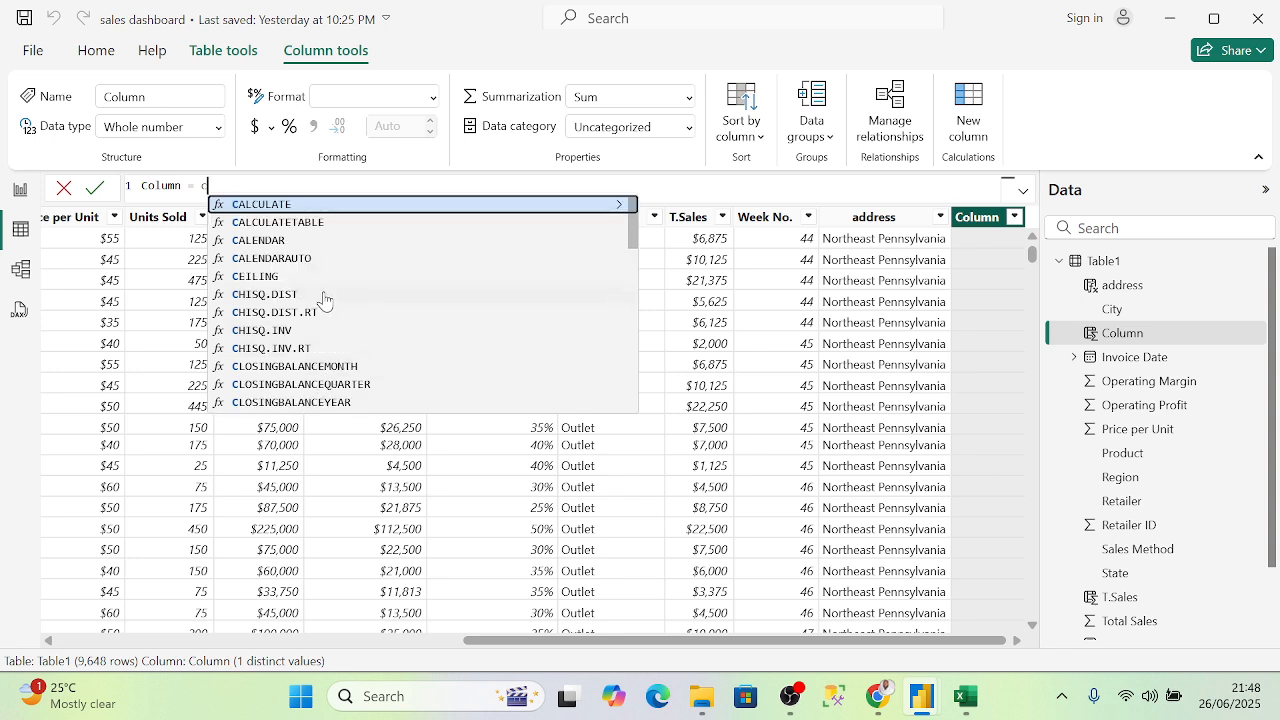
scroll(322, 294, down, 3)
scroll(322, 294, down, 3)
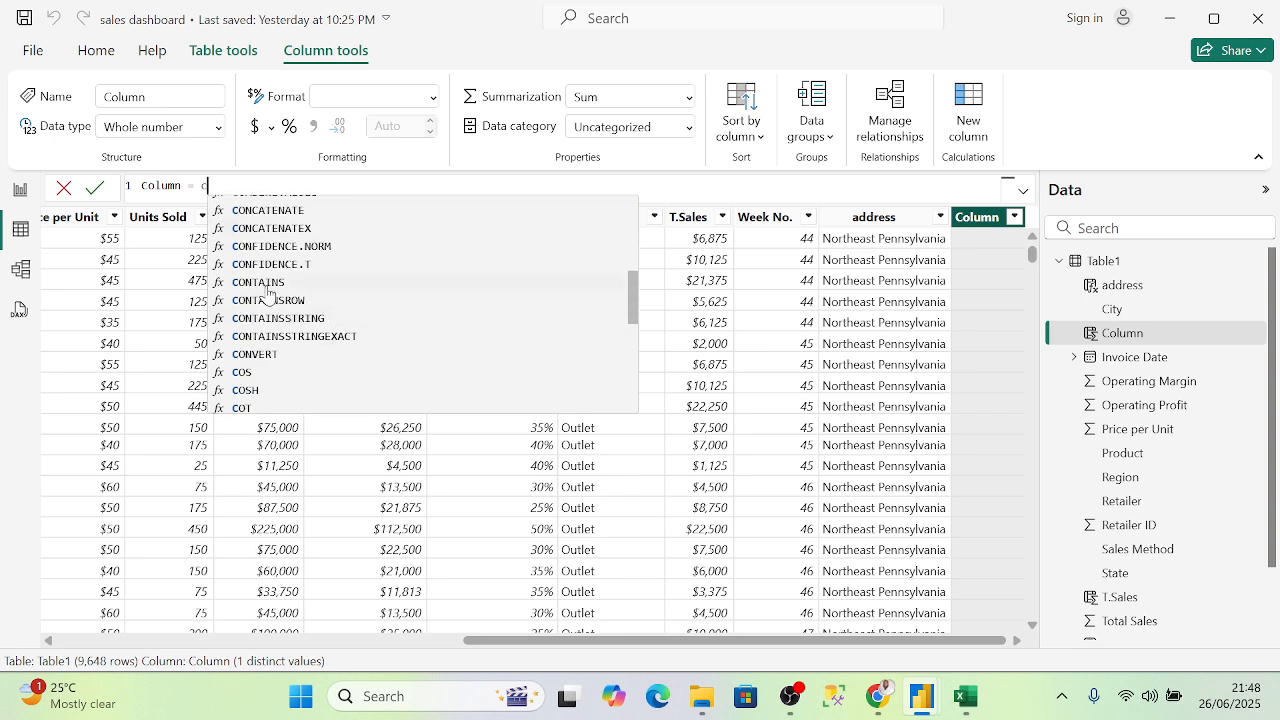
scroll(270, 287, up, 2)
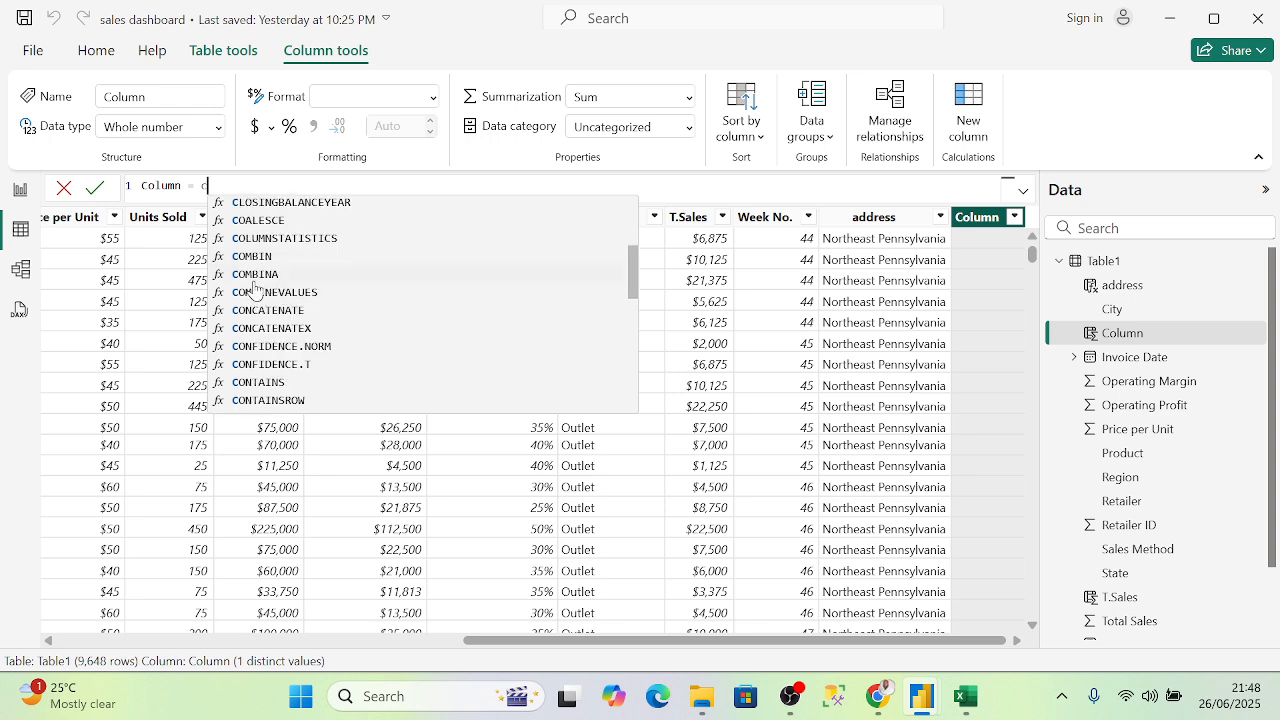
scroll(262, 275, up, 1)
scroll(266, 300, down, 2)
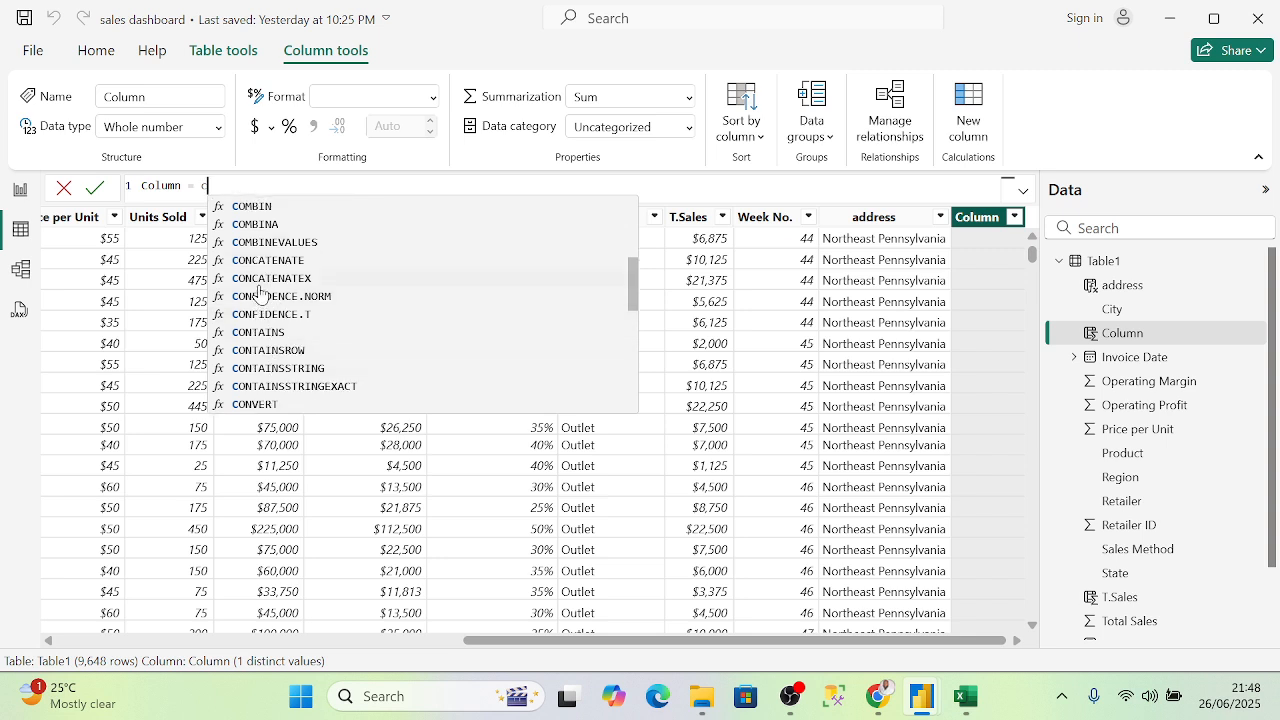
scroll(255, 320, down, 3)
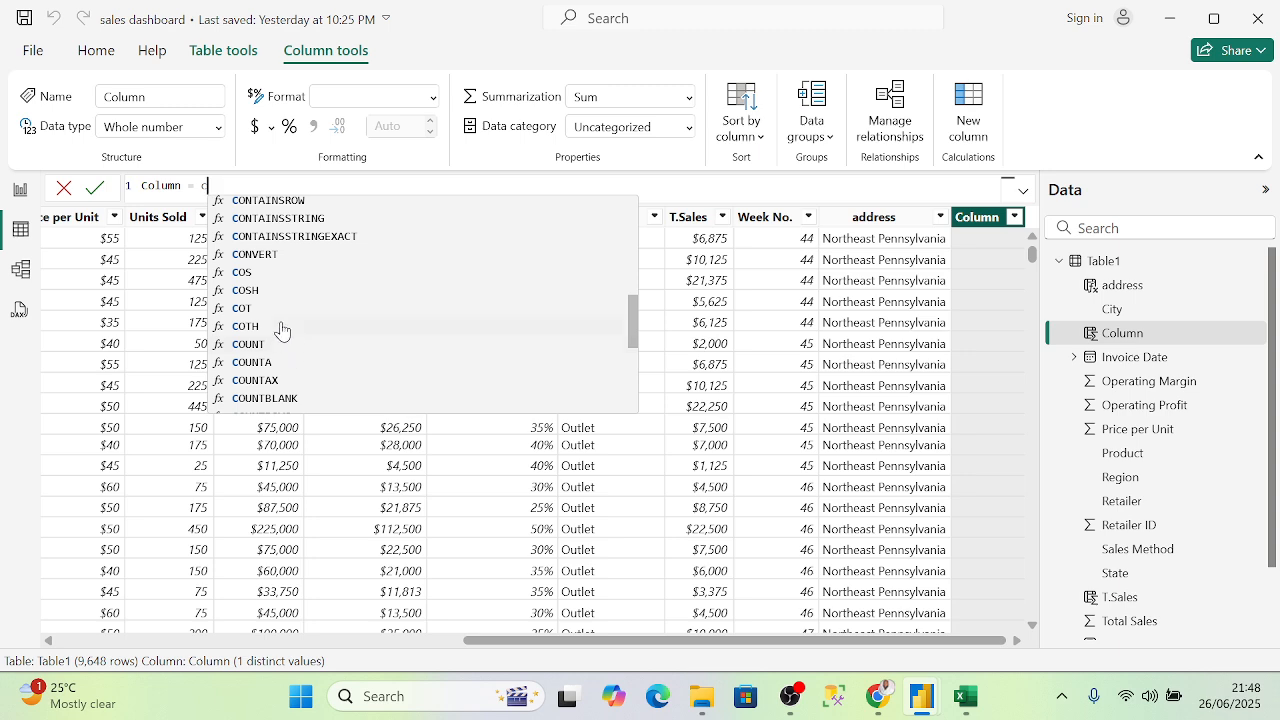
scroll(297, 367, down, 2)
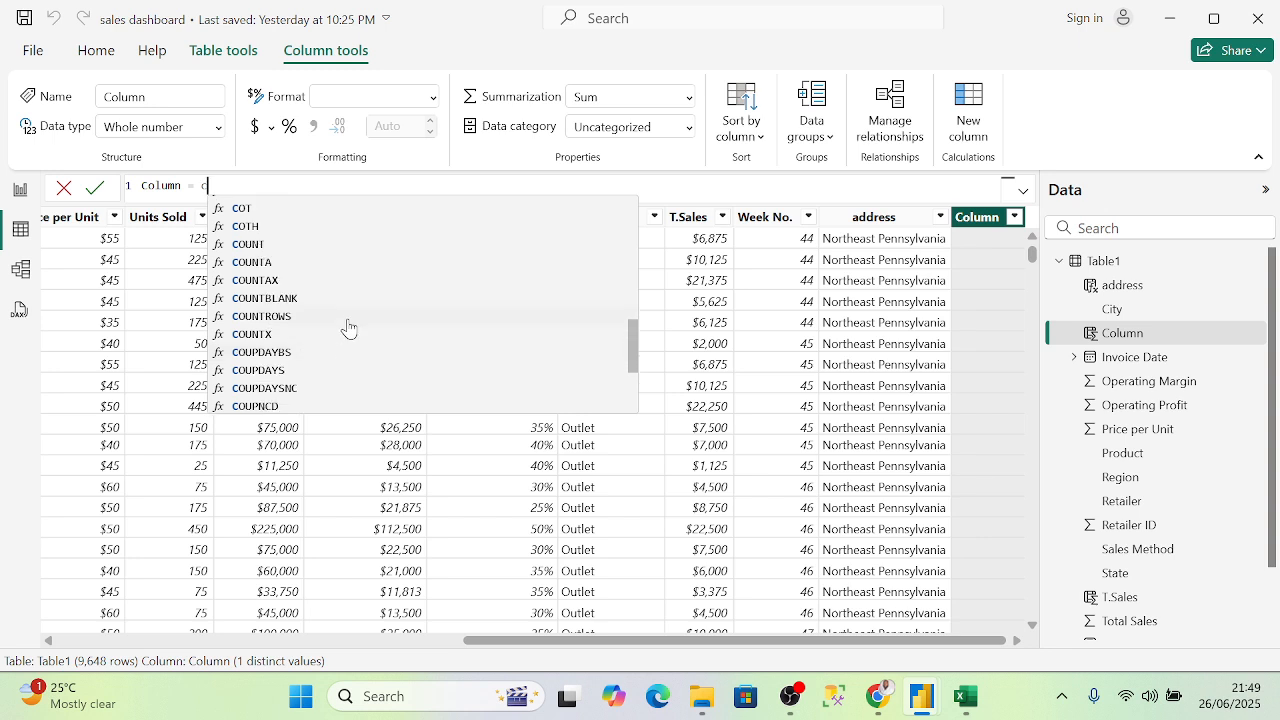
scroll(346, 328, down, 3)
scroll(340, 316, up, 7)
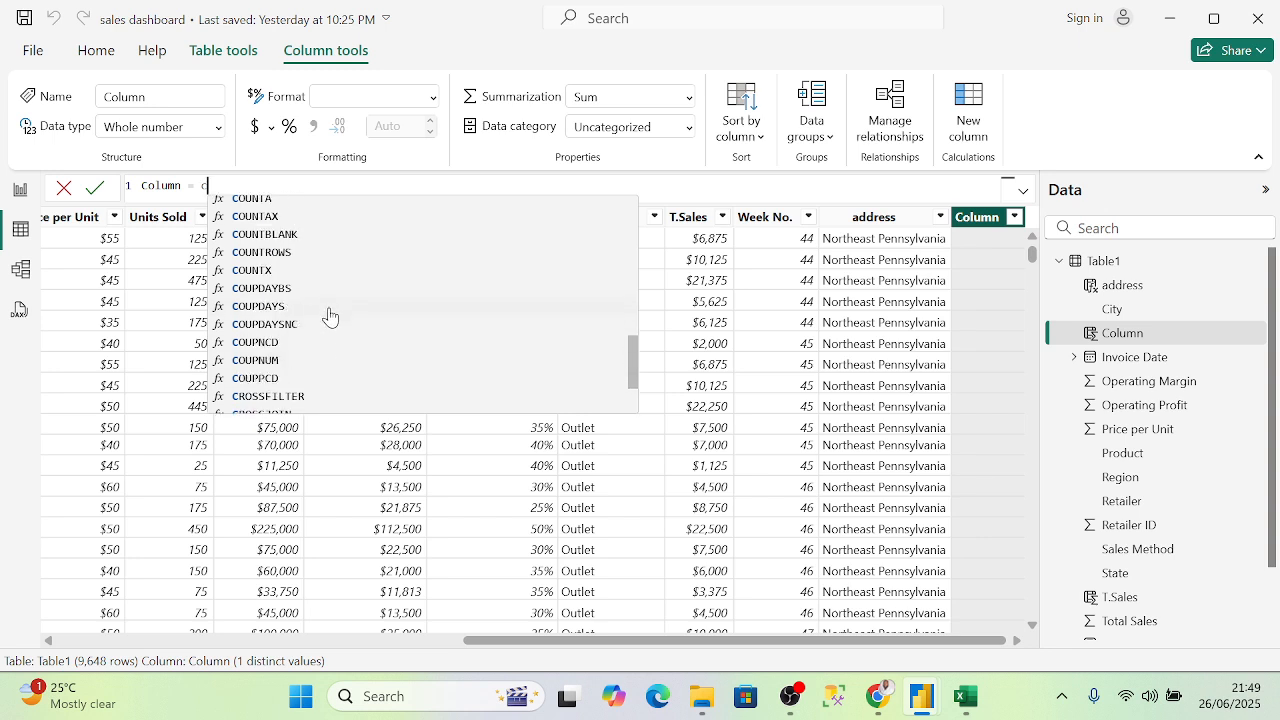
scroll(295, 293, up, 2)
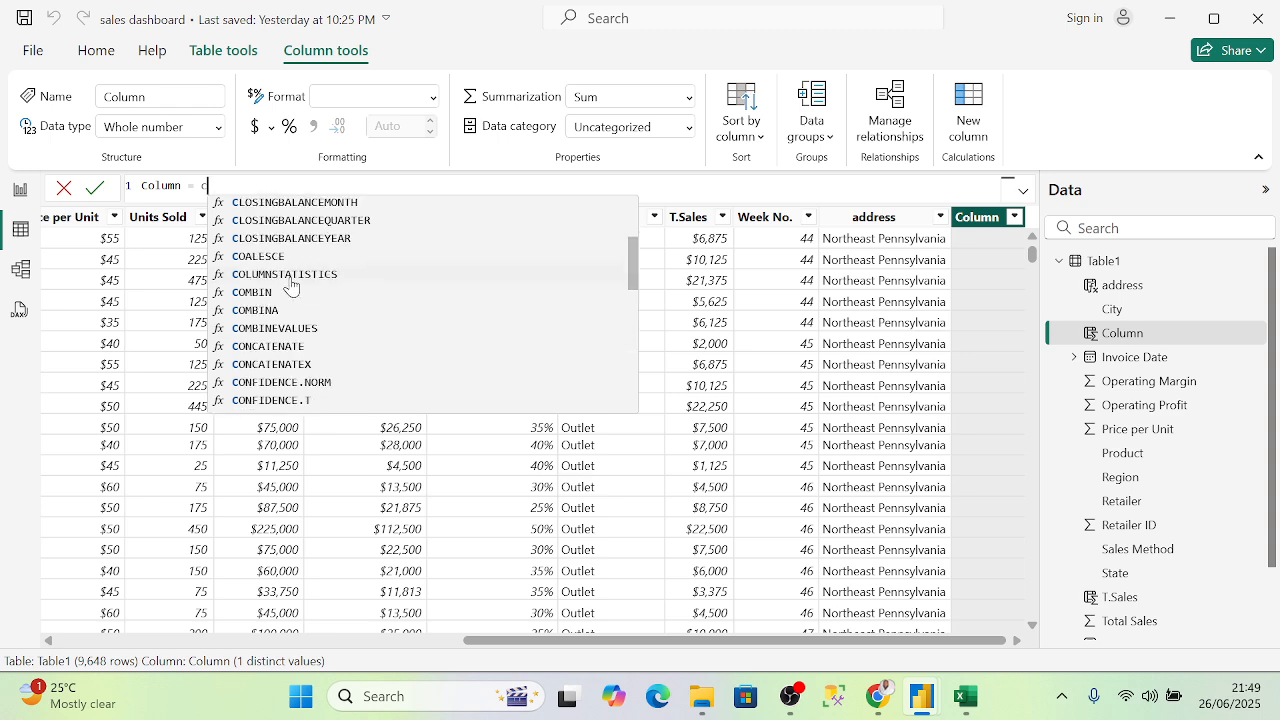
- Erase the partial column formula and commit it empty, discarding the new calculated column
key(BackSpace)
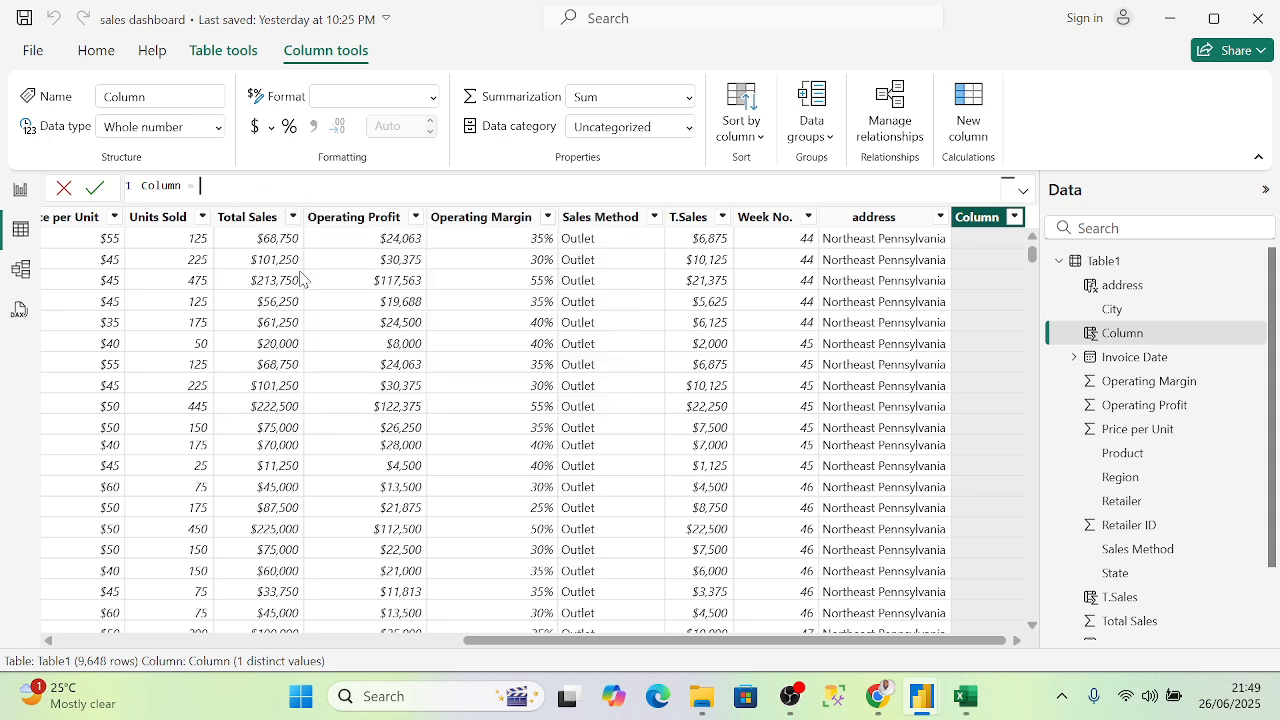
text(no)
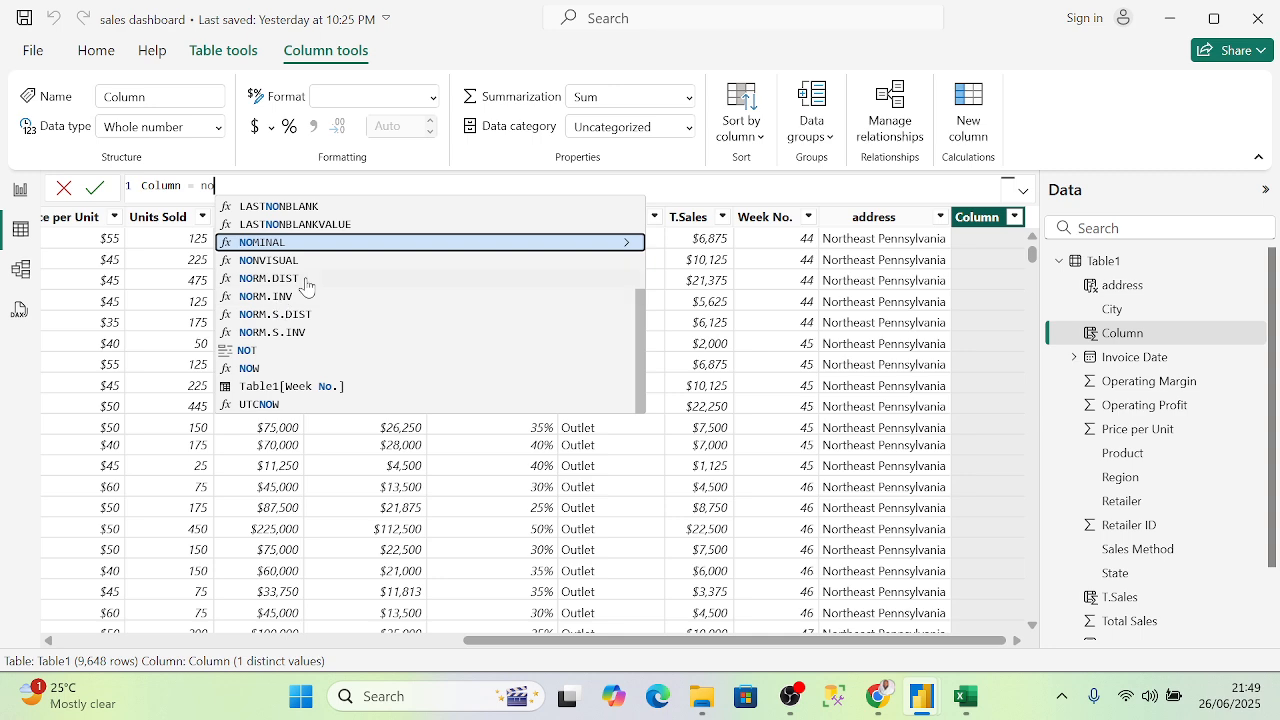
key(BackSpace)
key(BackSpace)
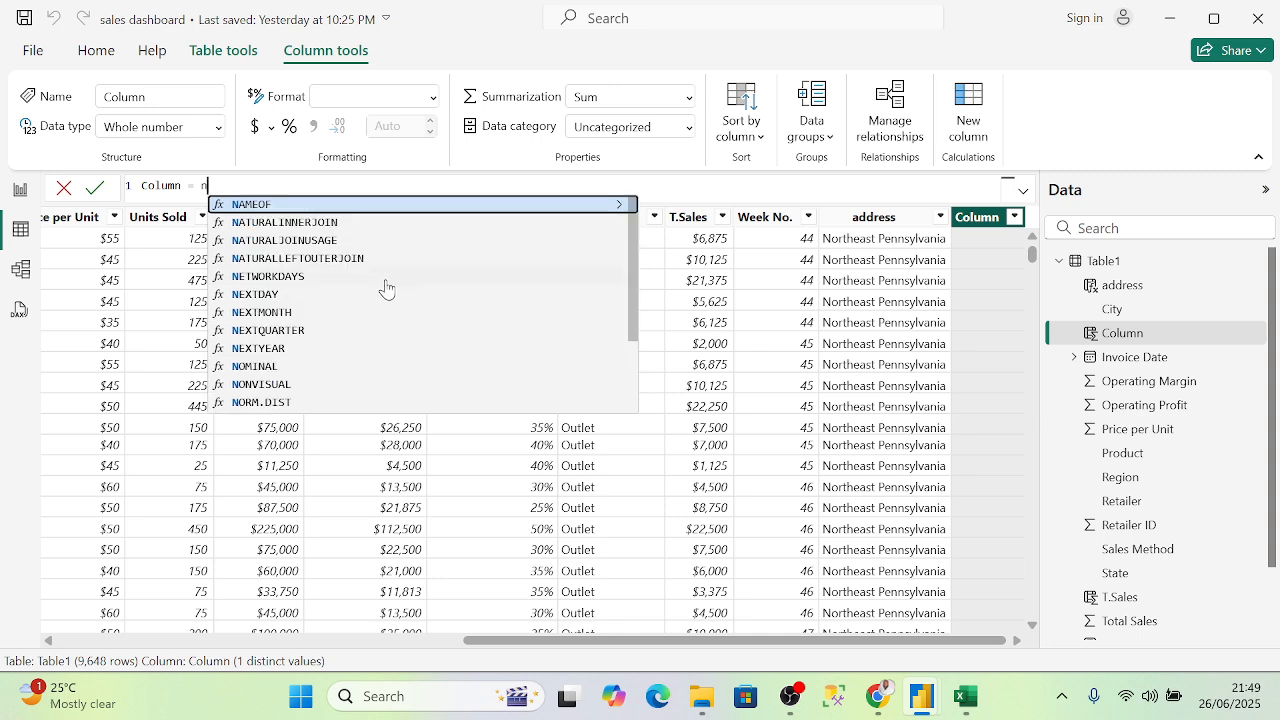
text(cor)
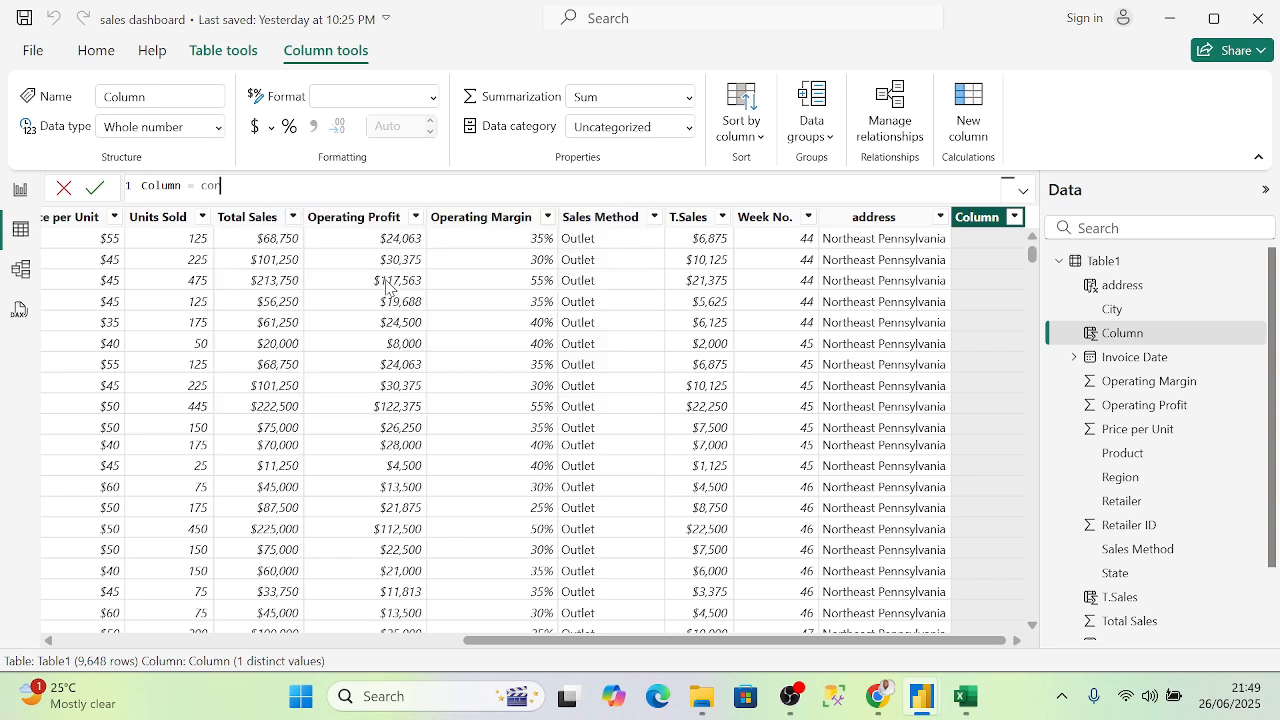
key(BackSpace)
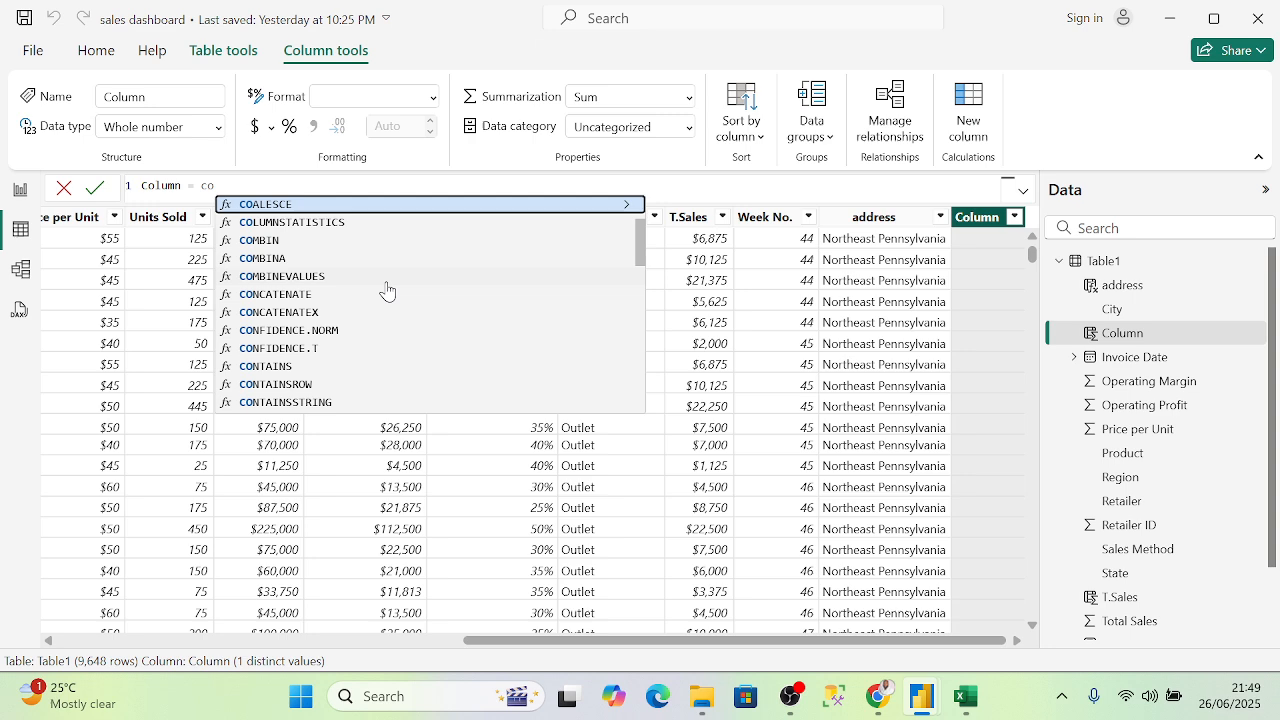
scroll(387, 290, down, 8)
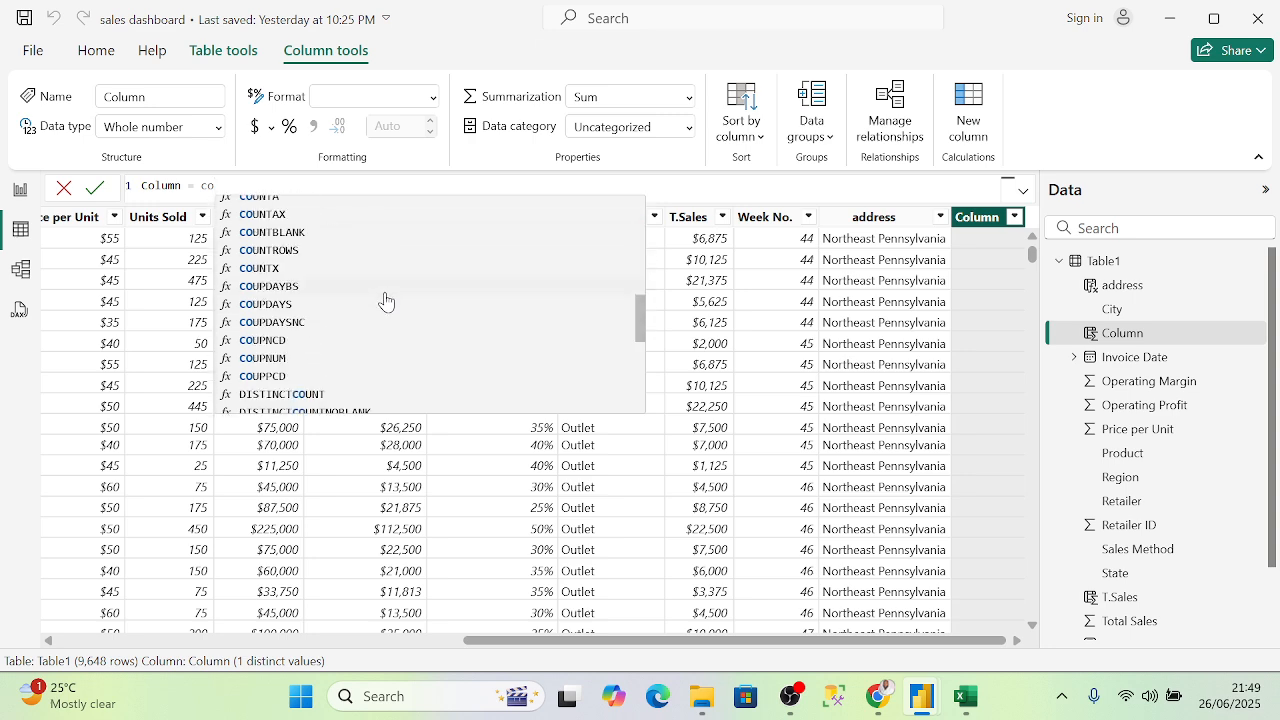
scroll(385, 300, down, 2)
scroll(387, 303, up, 5)
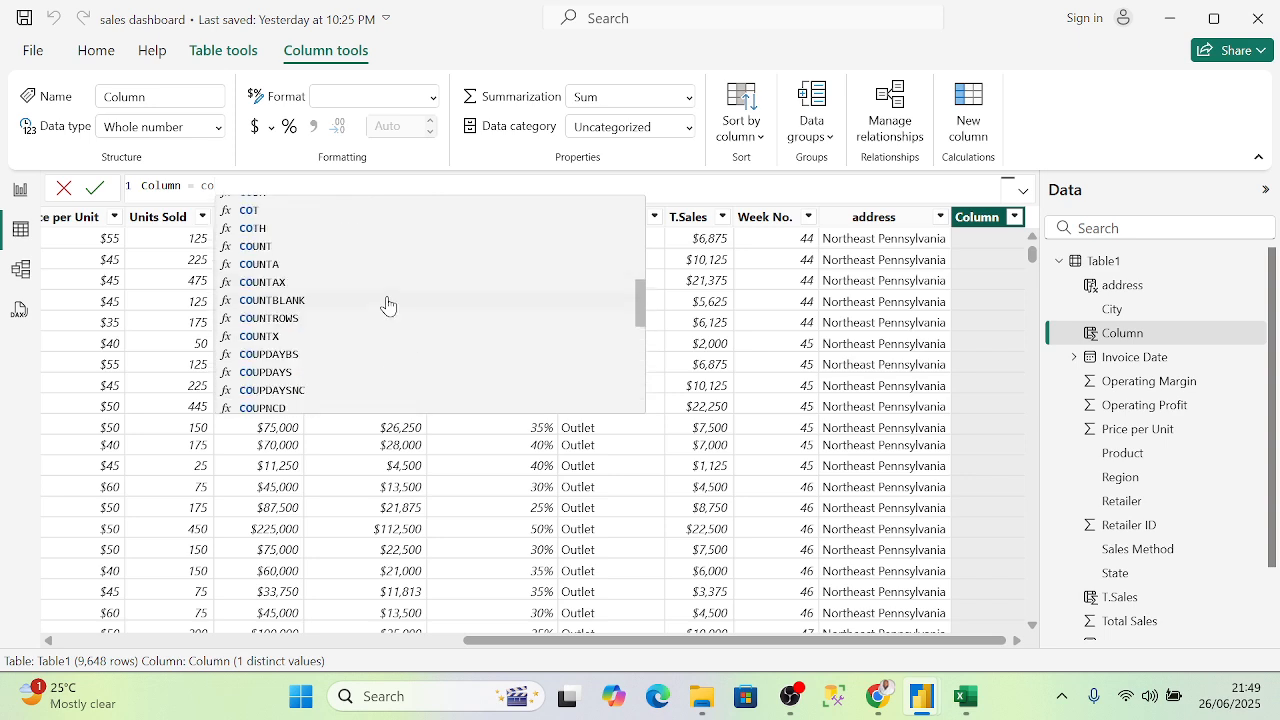
scroll(387, 303, up, 5)
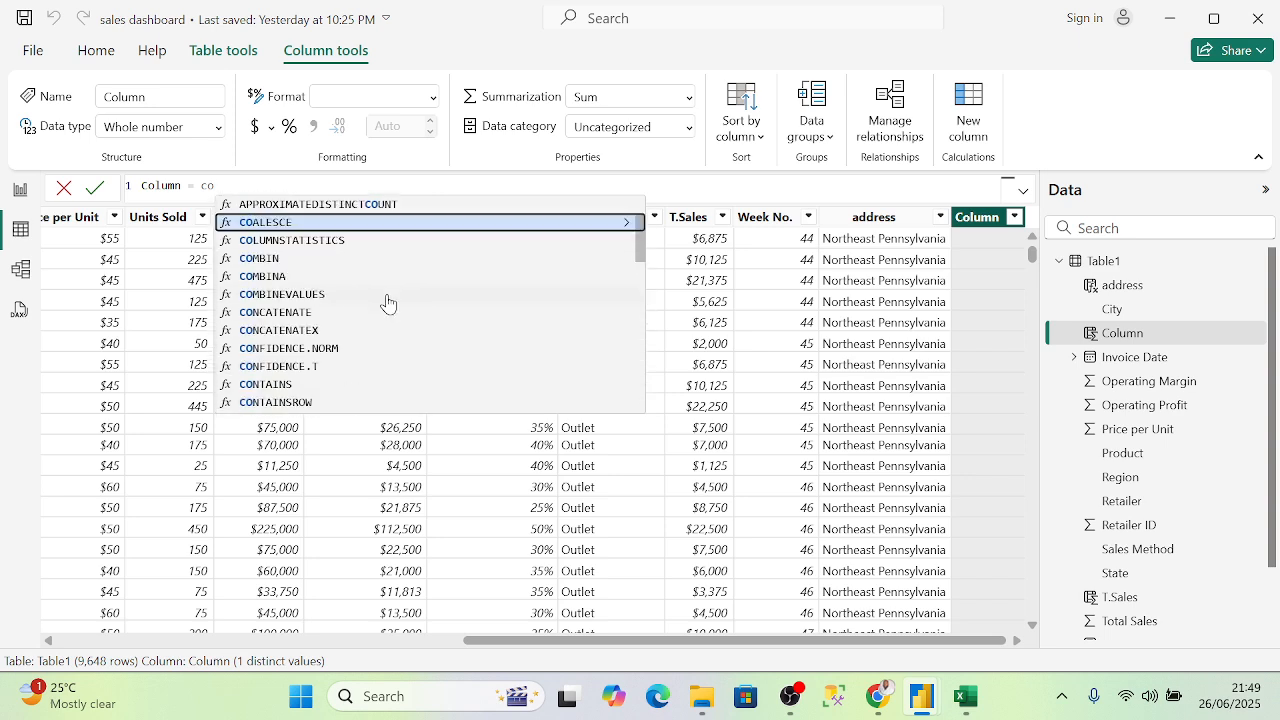
scroll(387, 300, down, 10)
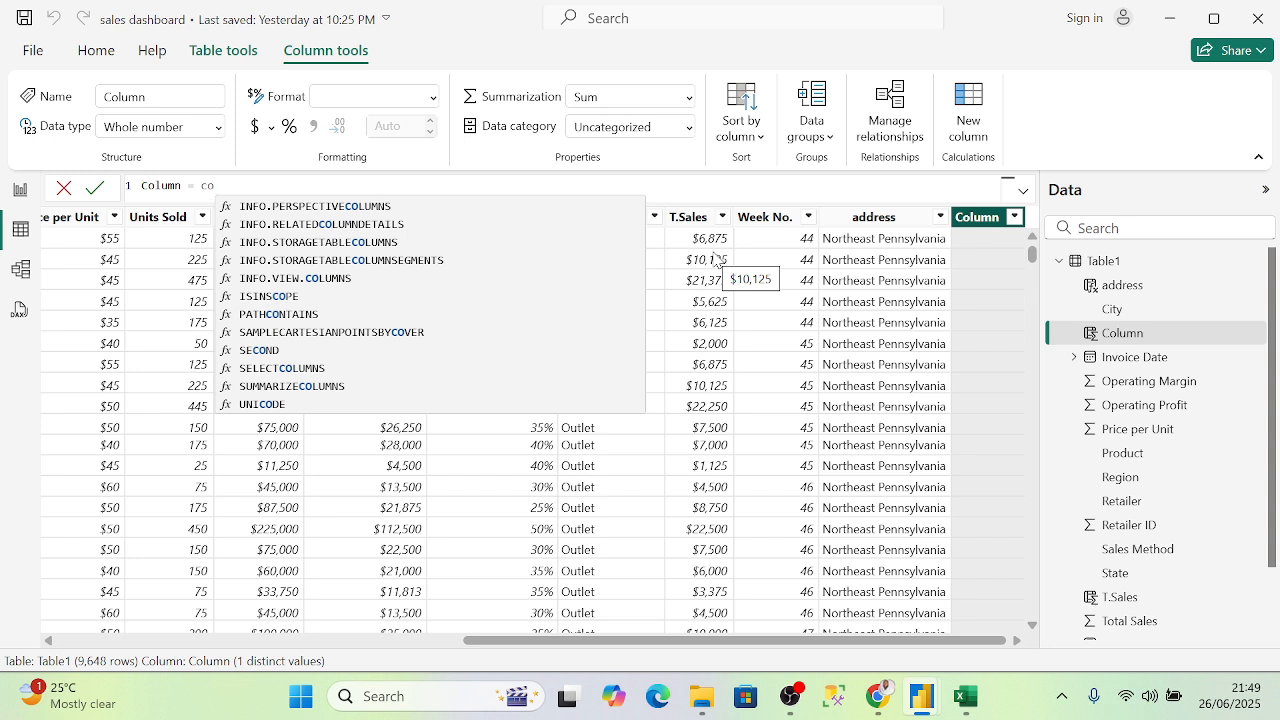
key(BackSpace)
key(BackSpace)
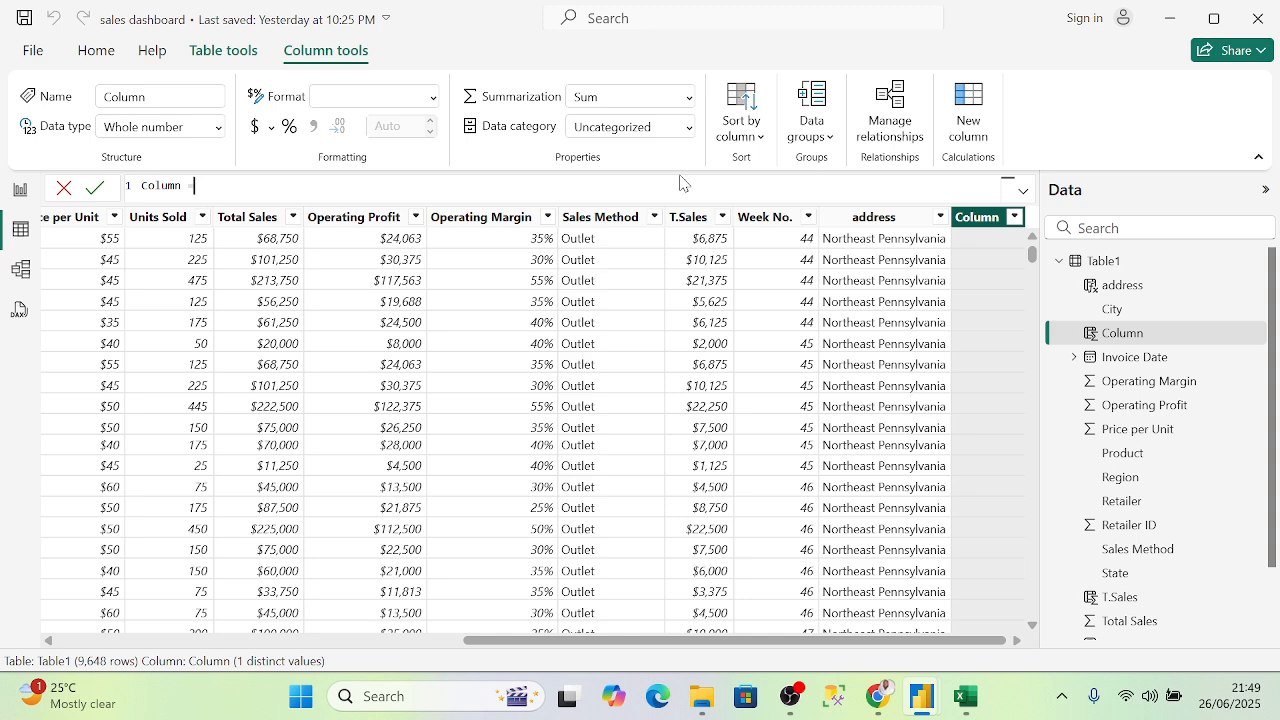
key(ctrl+BackSpace)
key(Return)
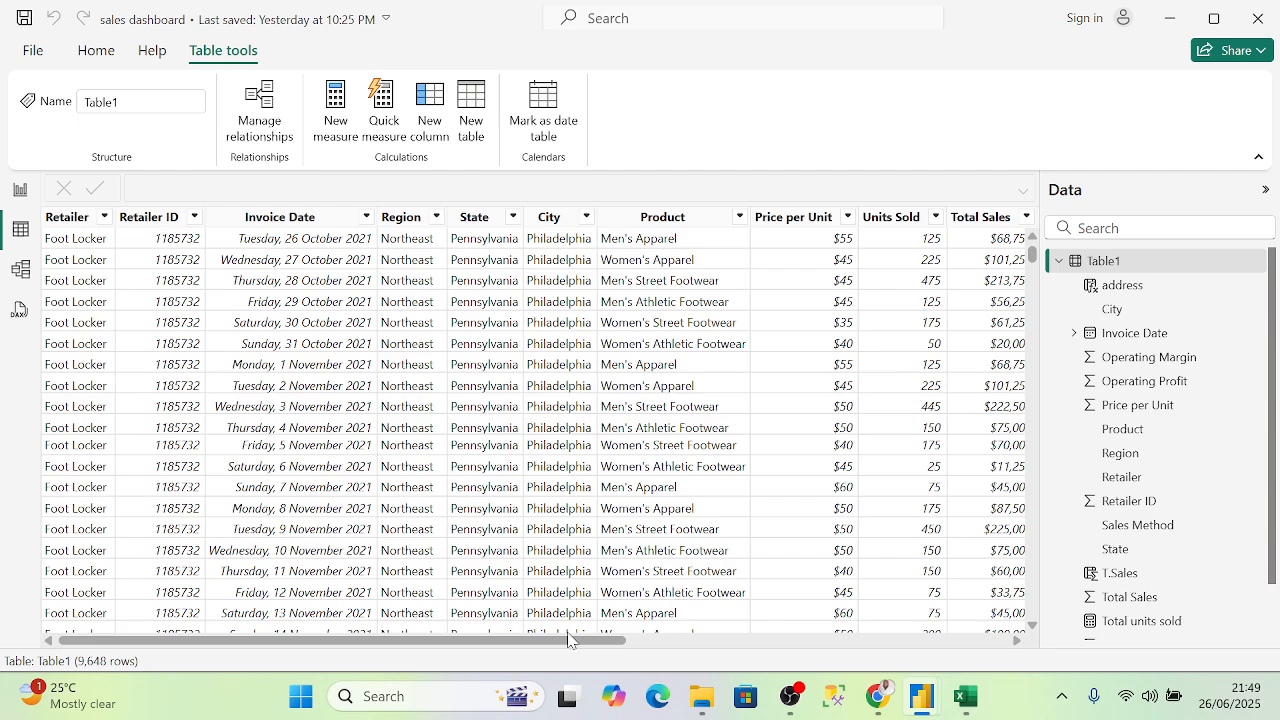
- Right-click Table1 in the Data pane to show its options menu
click(869, 627)
drag(615, 641, 1032, 621)
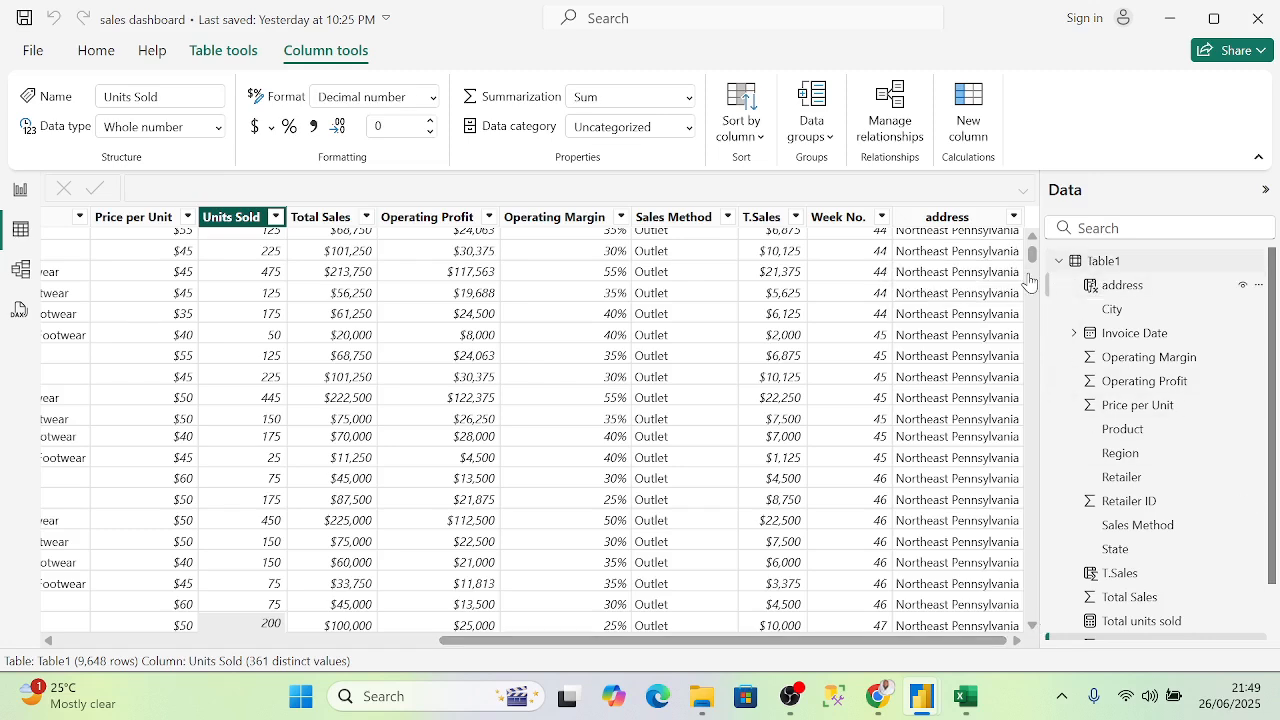
click(1117, 265)
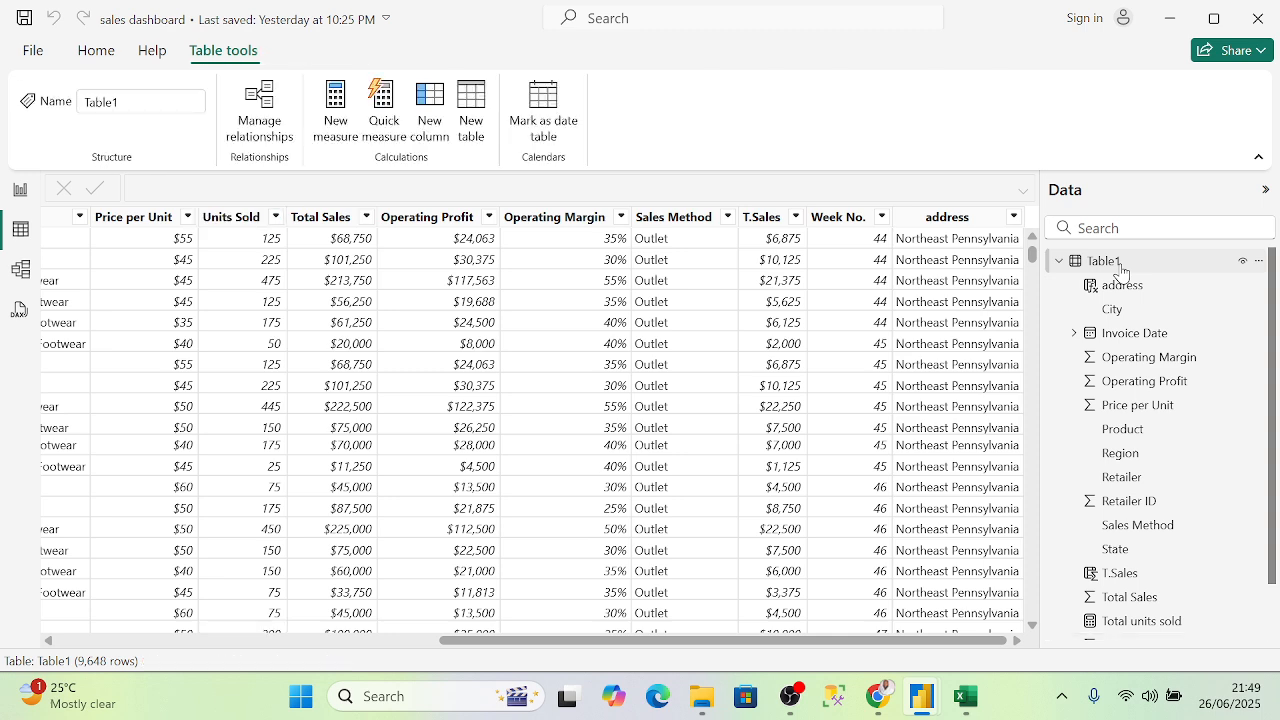
right_click(1118, 264)
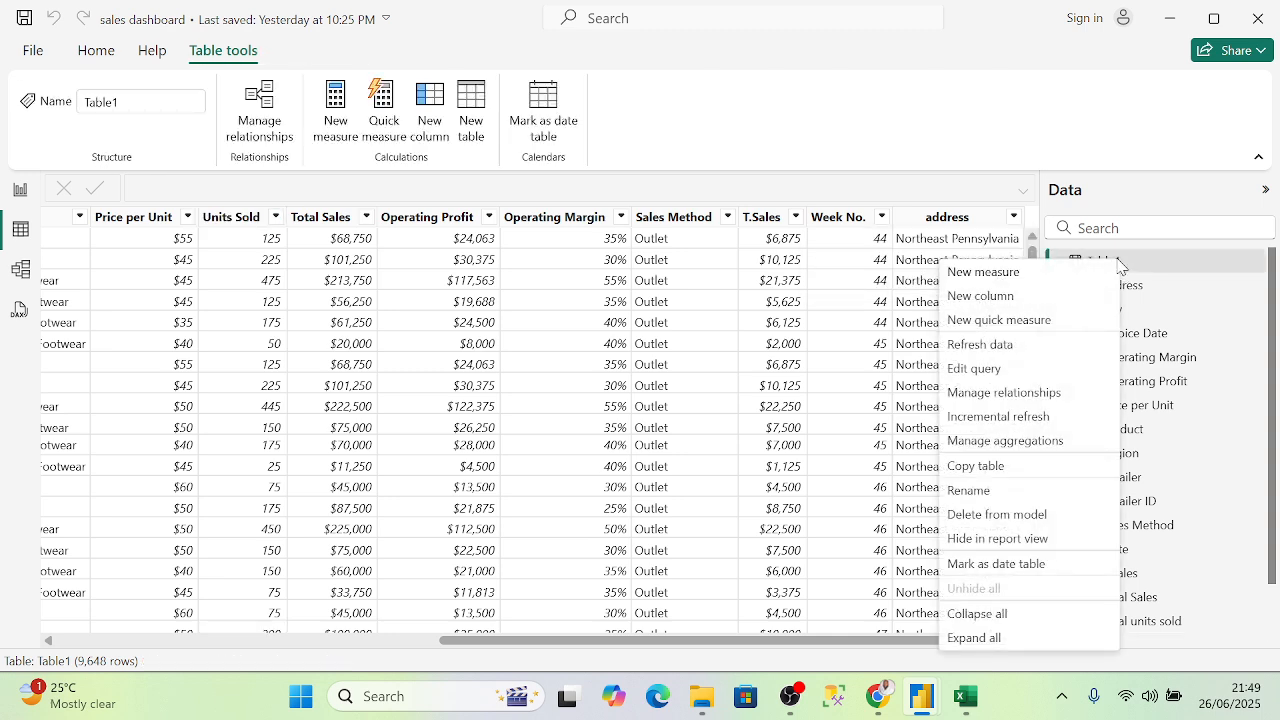
- Start a new quick measure on Table1 and browse the calculations without choosing one
click(1000, 320)
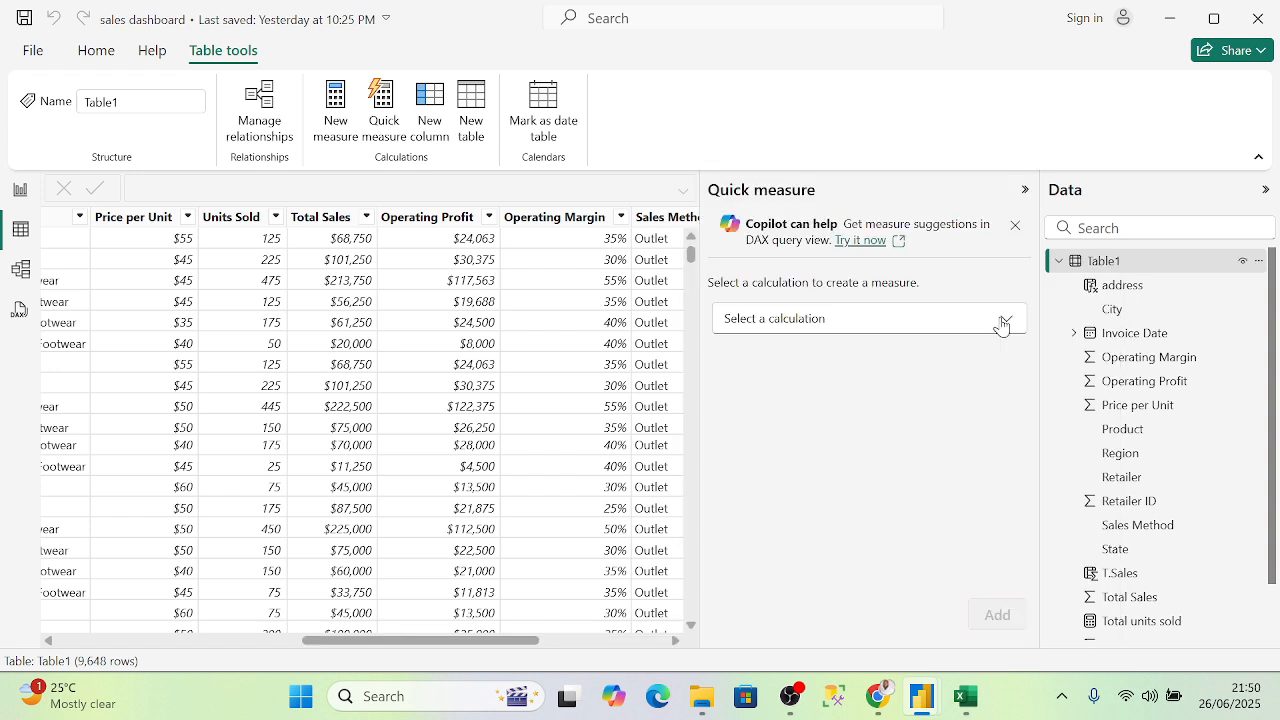
click(826, 320)
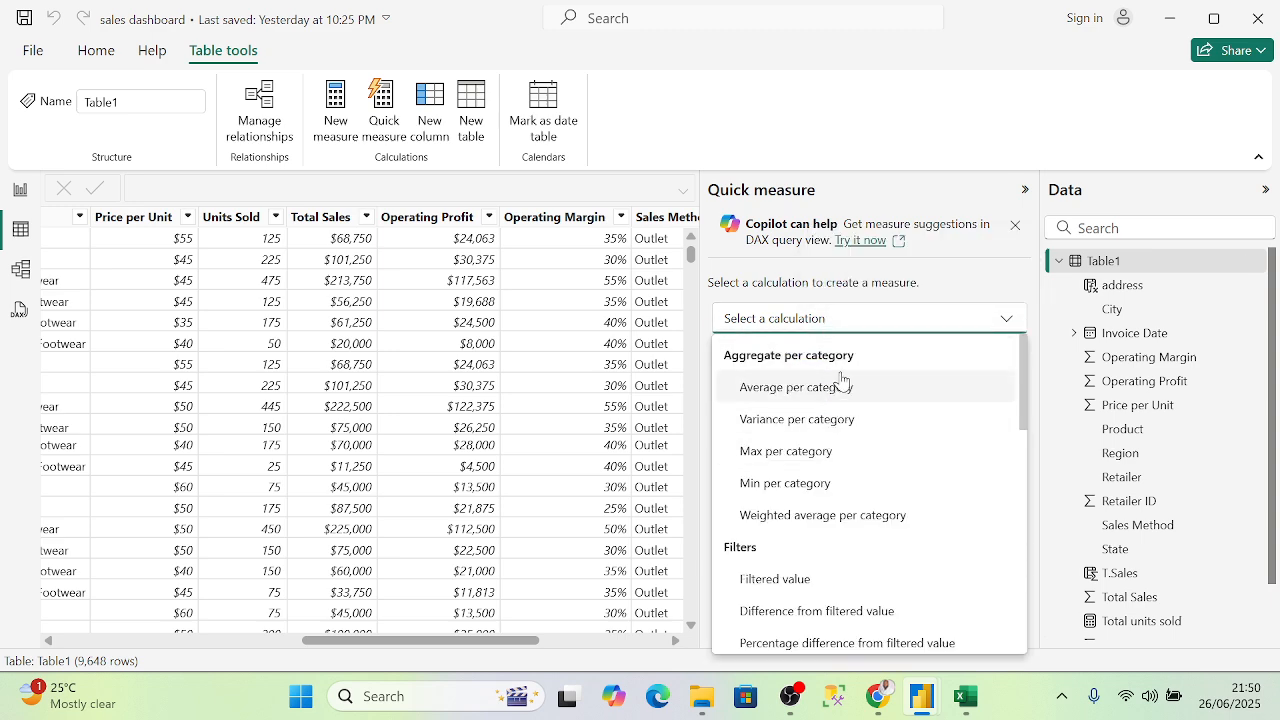
scroll(855, 415, down, 1)
scroll(855, 415, down, 5)
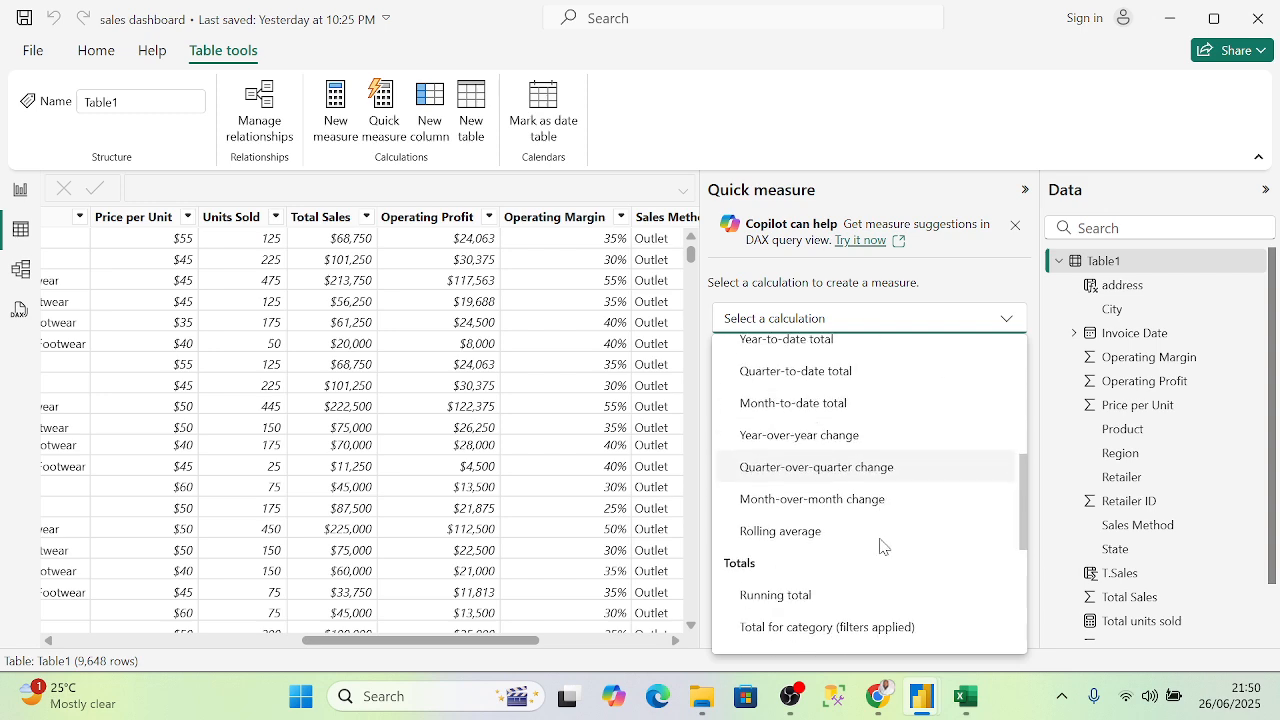
scroll(866, 515, down, 4)
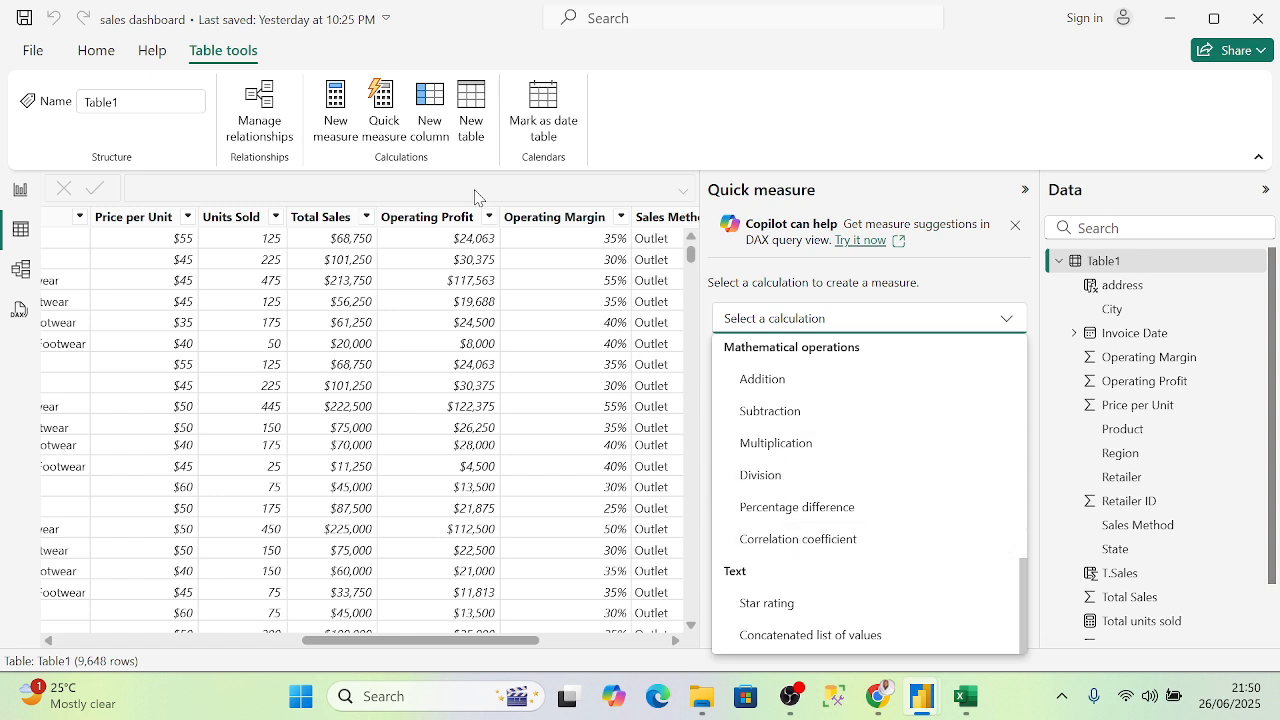
click(527, 643)
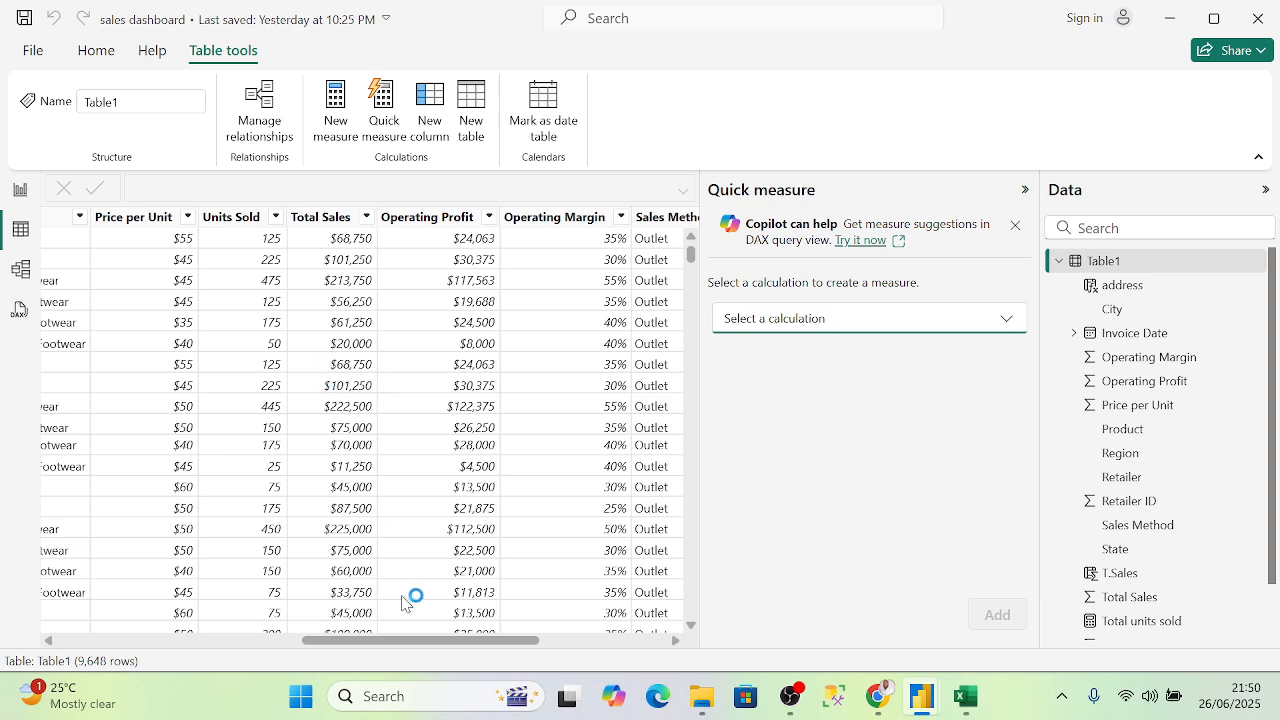
drag(434, 640, 471, 603)
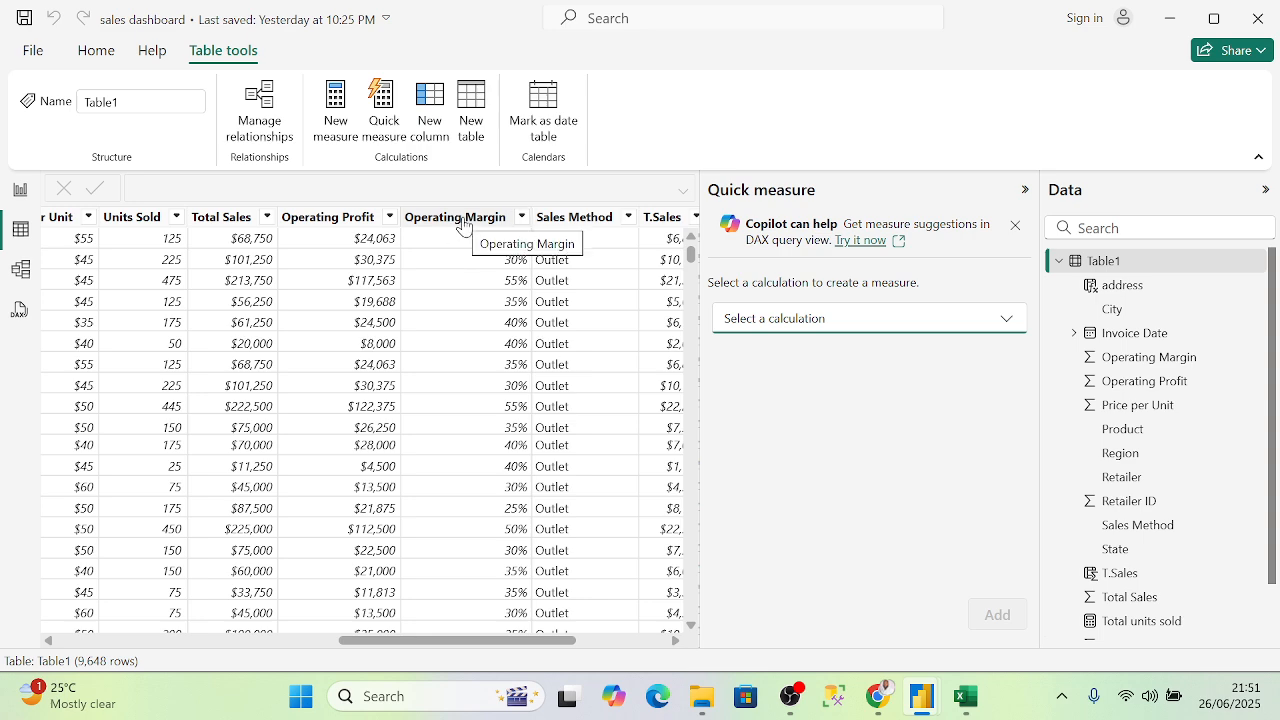
- Choose Correlation coefficient with Operating Profit as Measure X and T.Sales as Measure Y
click(993, 320)
scroll(911, 490, down, 10)
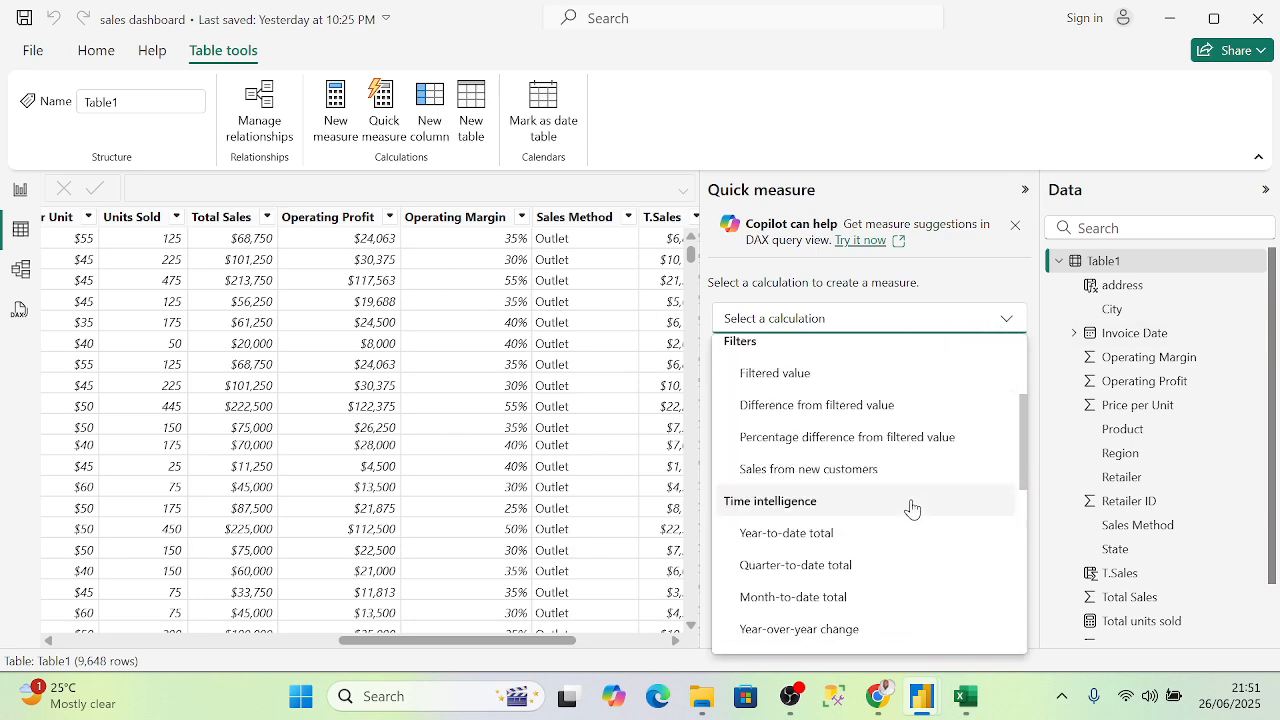
scroll(920, 528, down, 3)
click(848, 537)
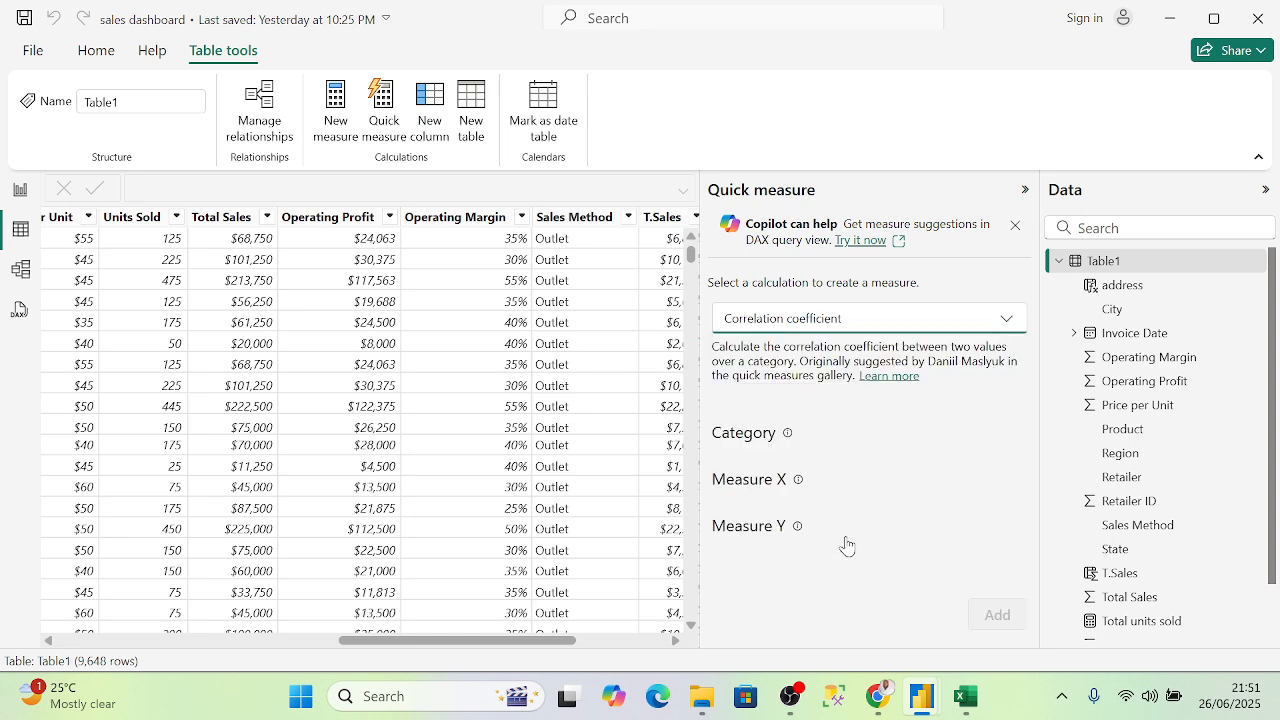
scroll(845, 470, down, 1)
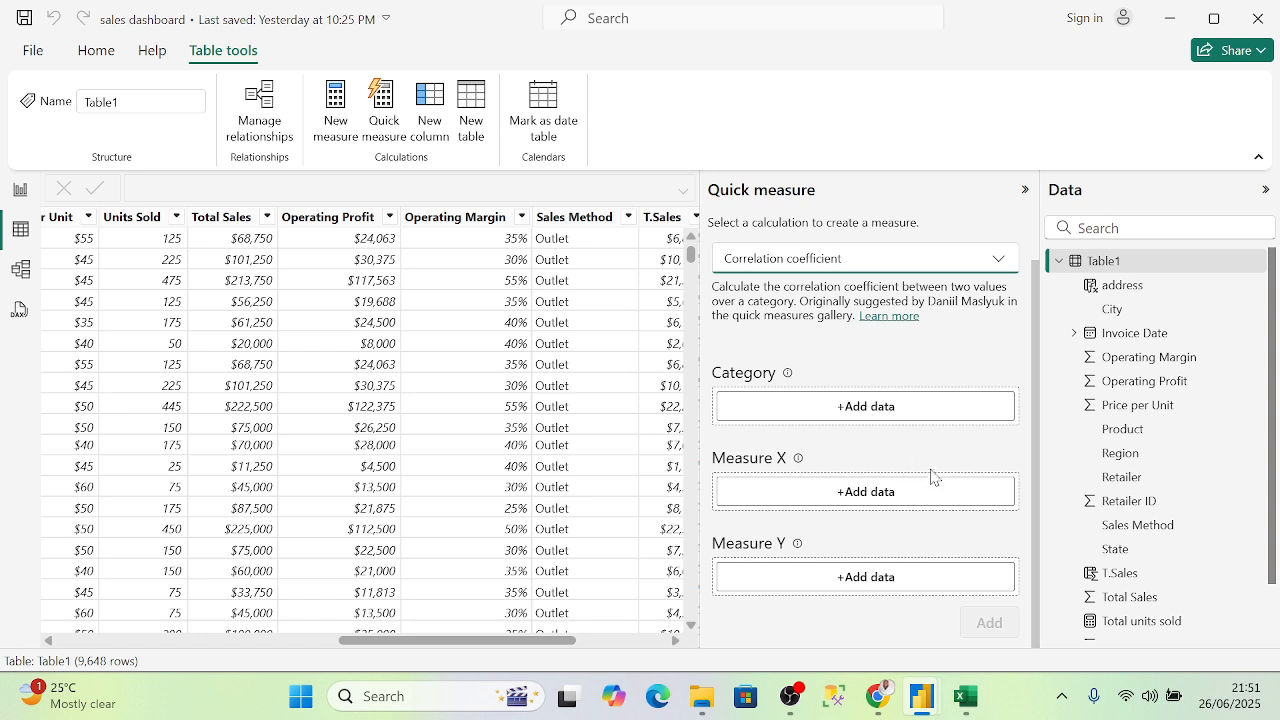
click(870, 494)
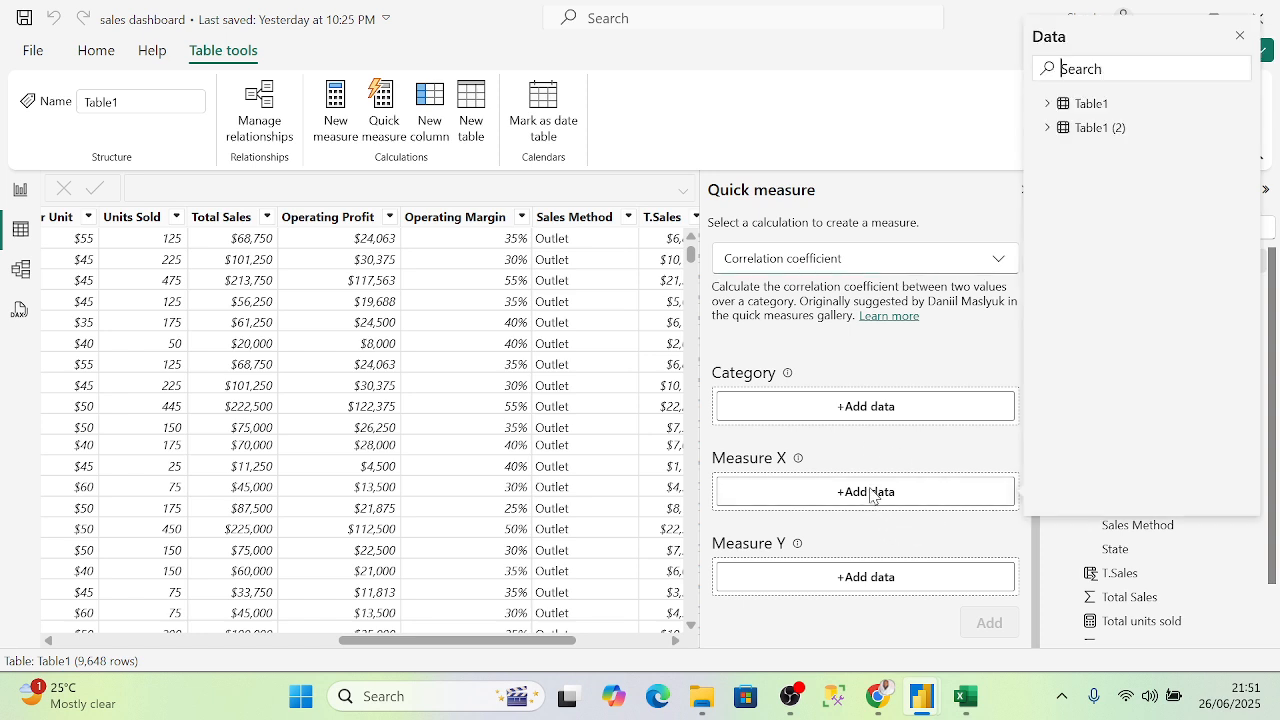
click(1048, 104)
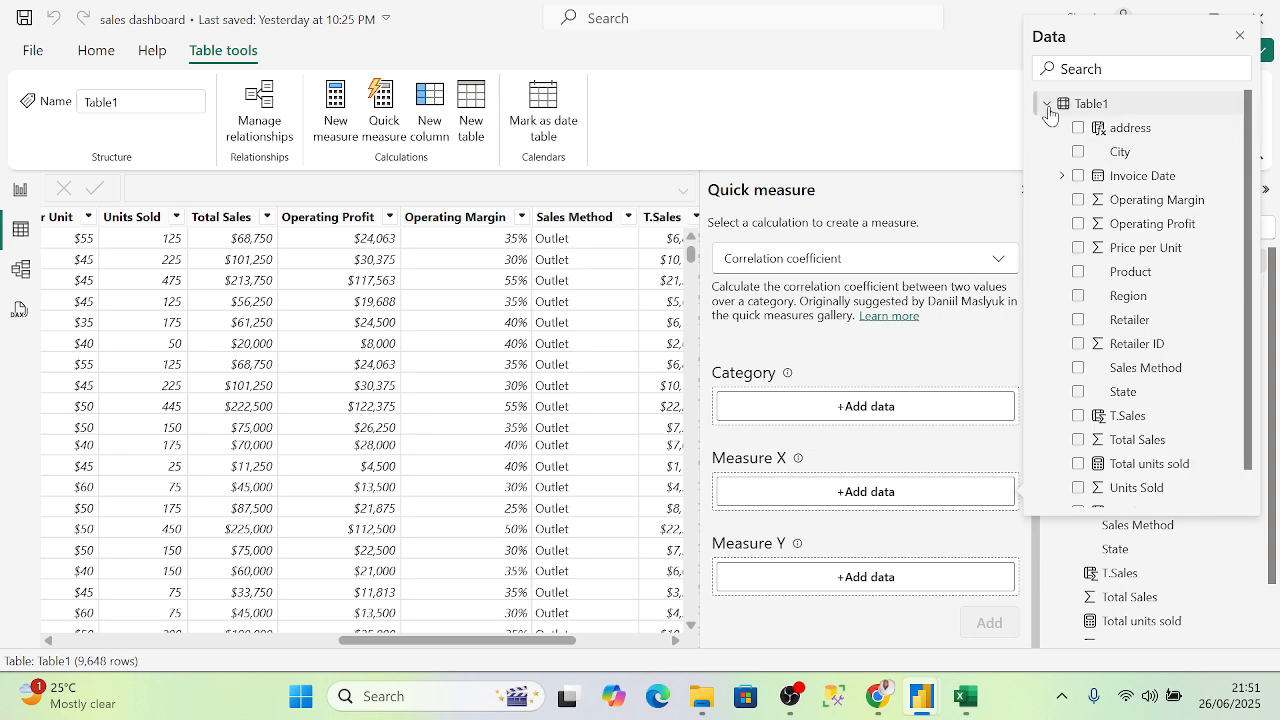
click(1098, 226)
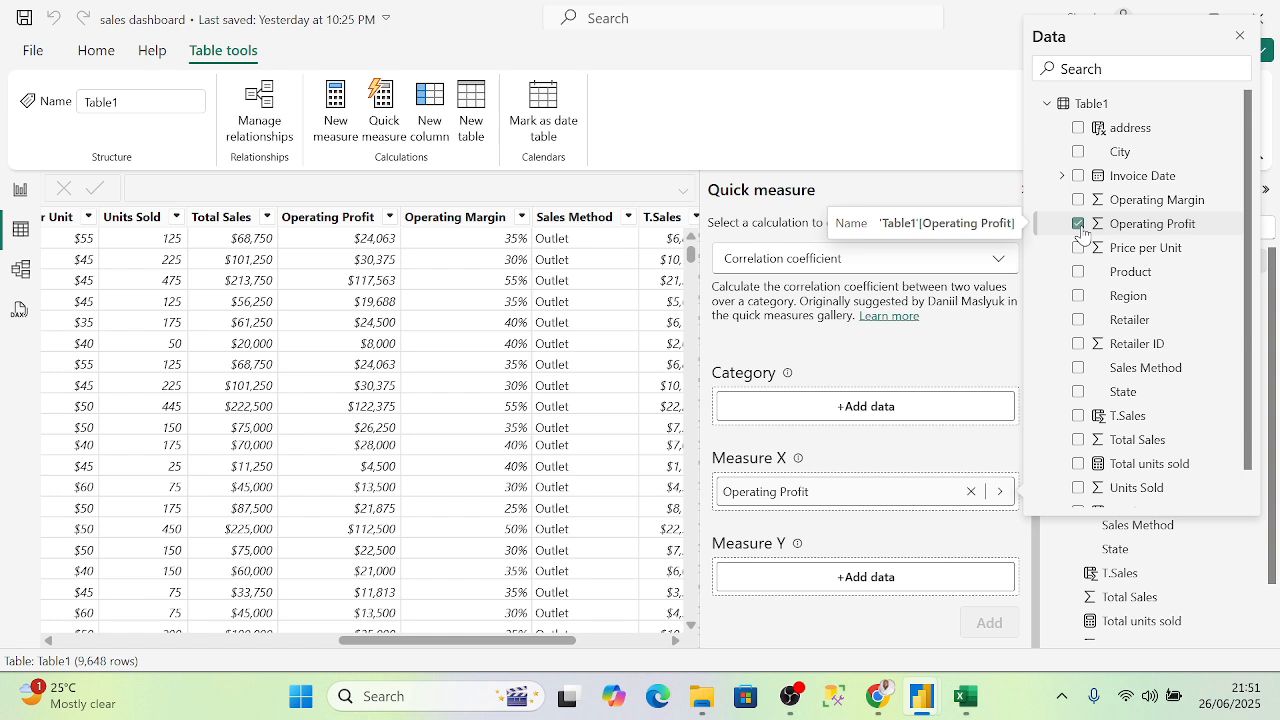
click(904, 582)
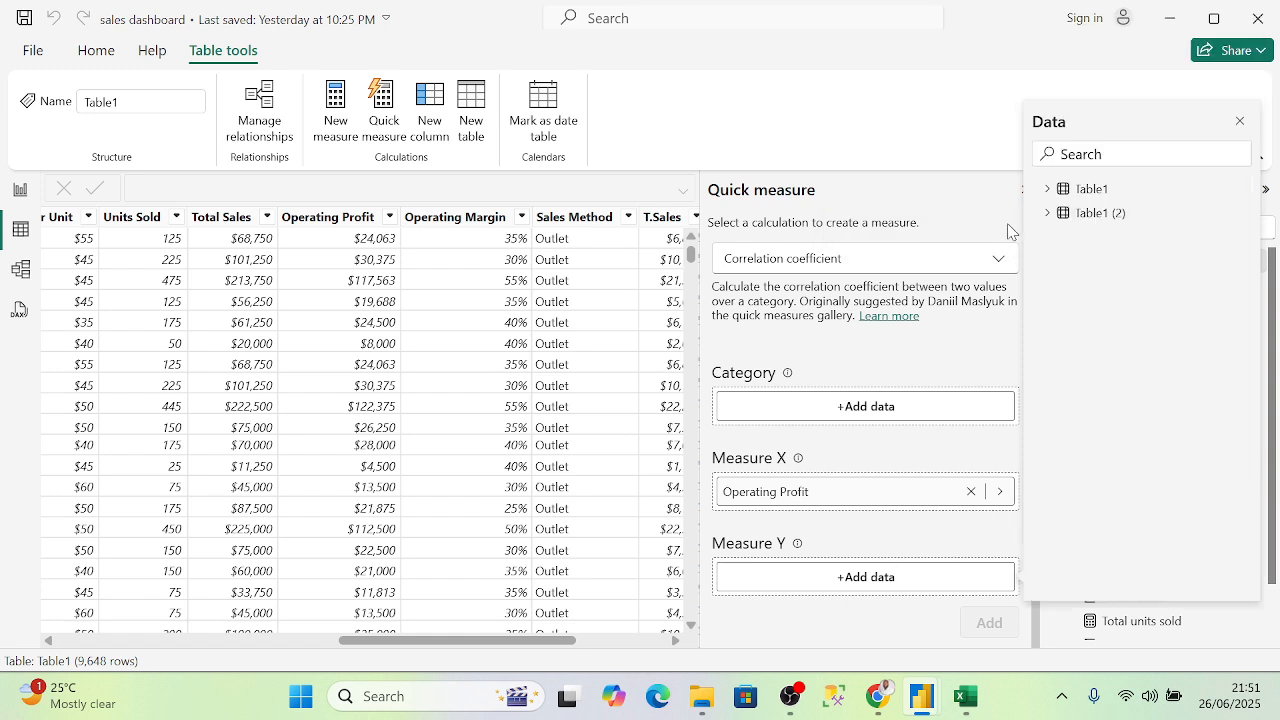
click(1047, 188)
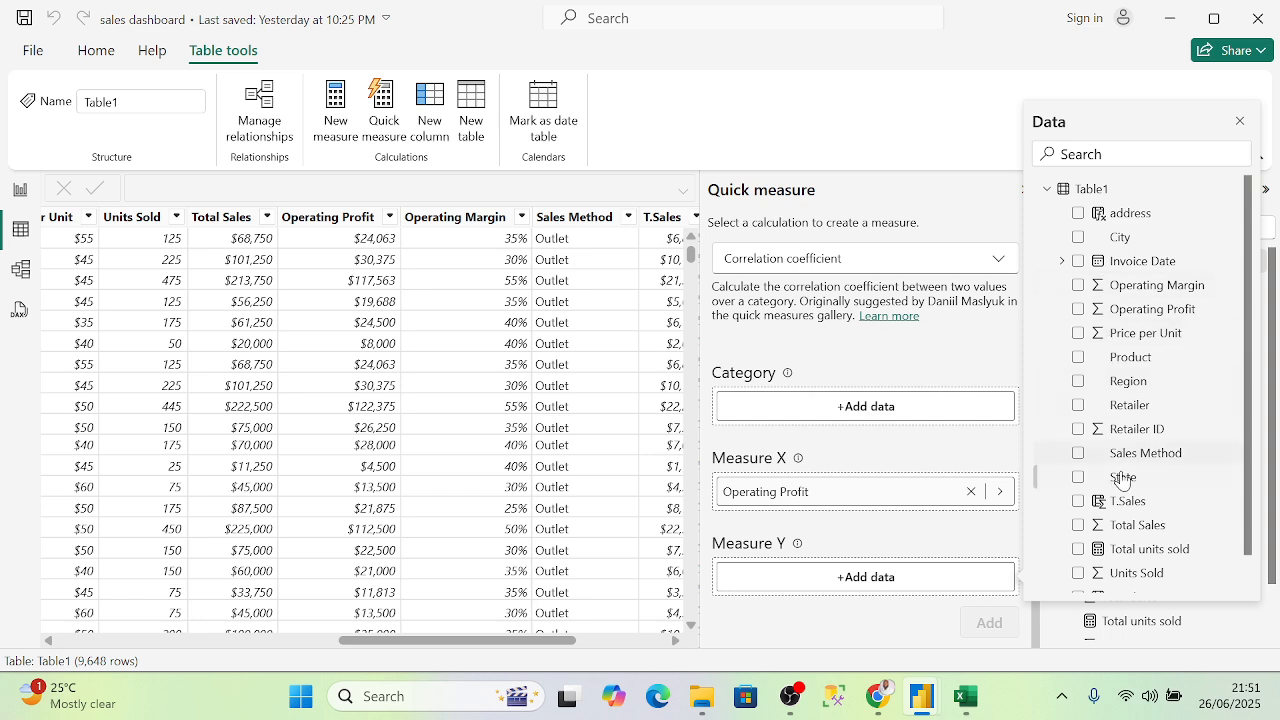
scroll(1118, 485, down, 1)
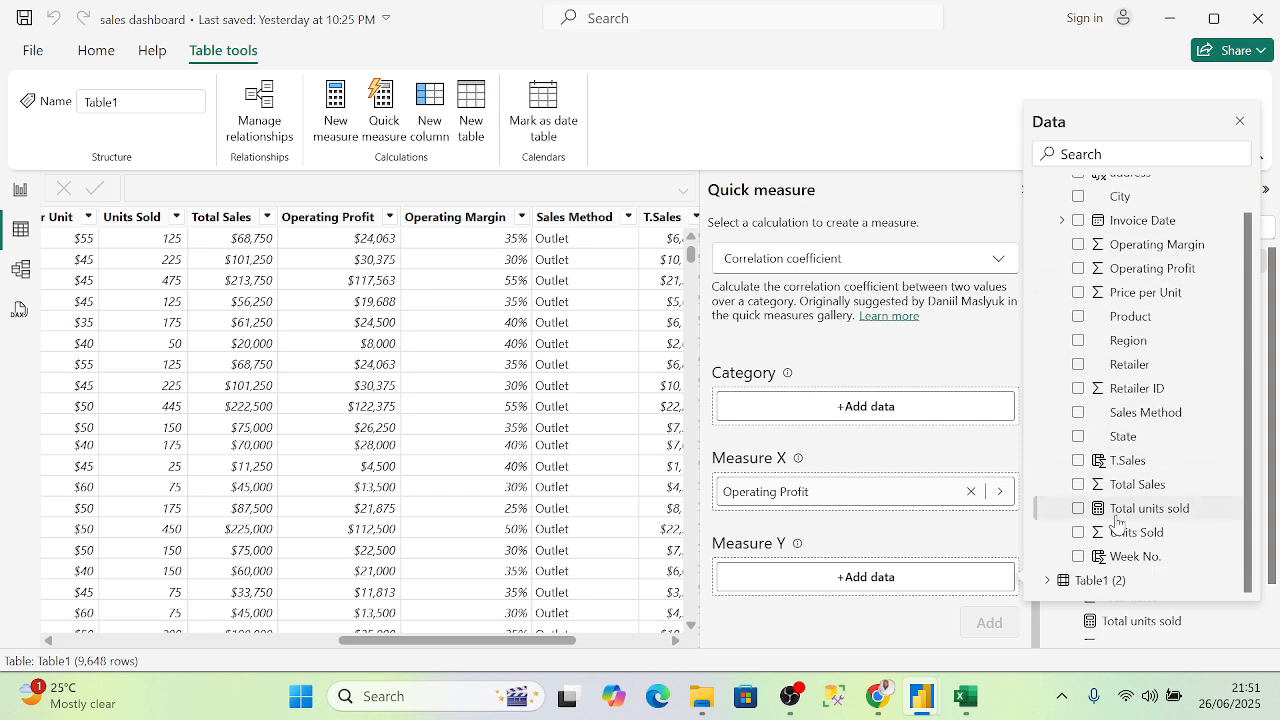
click(1078, 460)
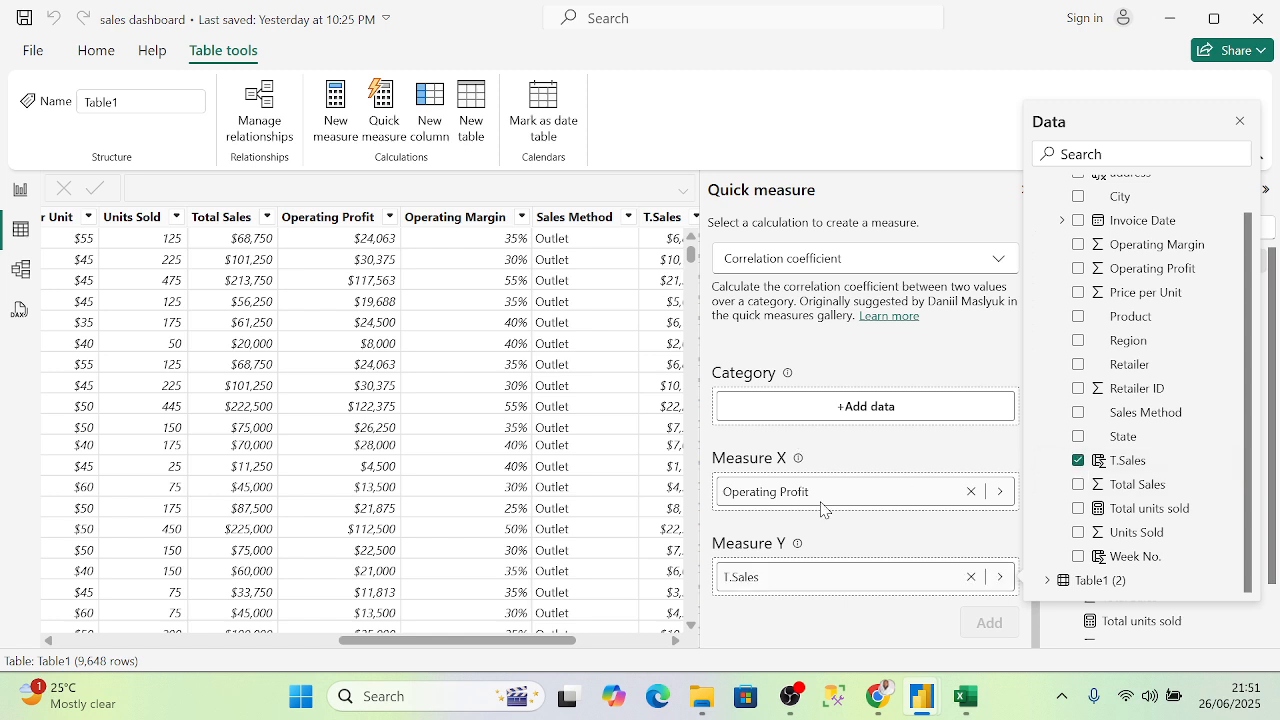
- Set T.Sales as the Category and add the correlation quick measure
click(926, 414)
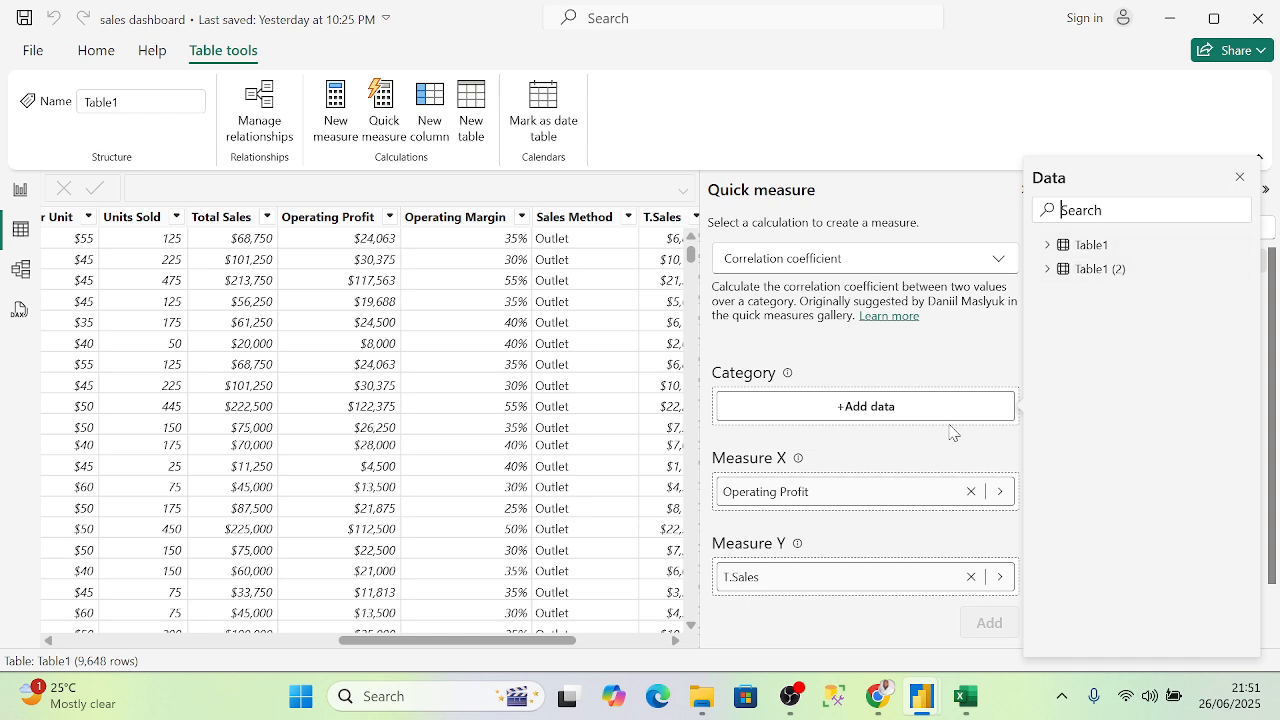
click(1238, 180)
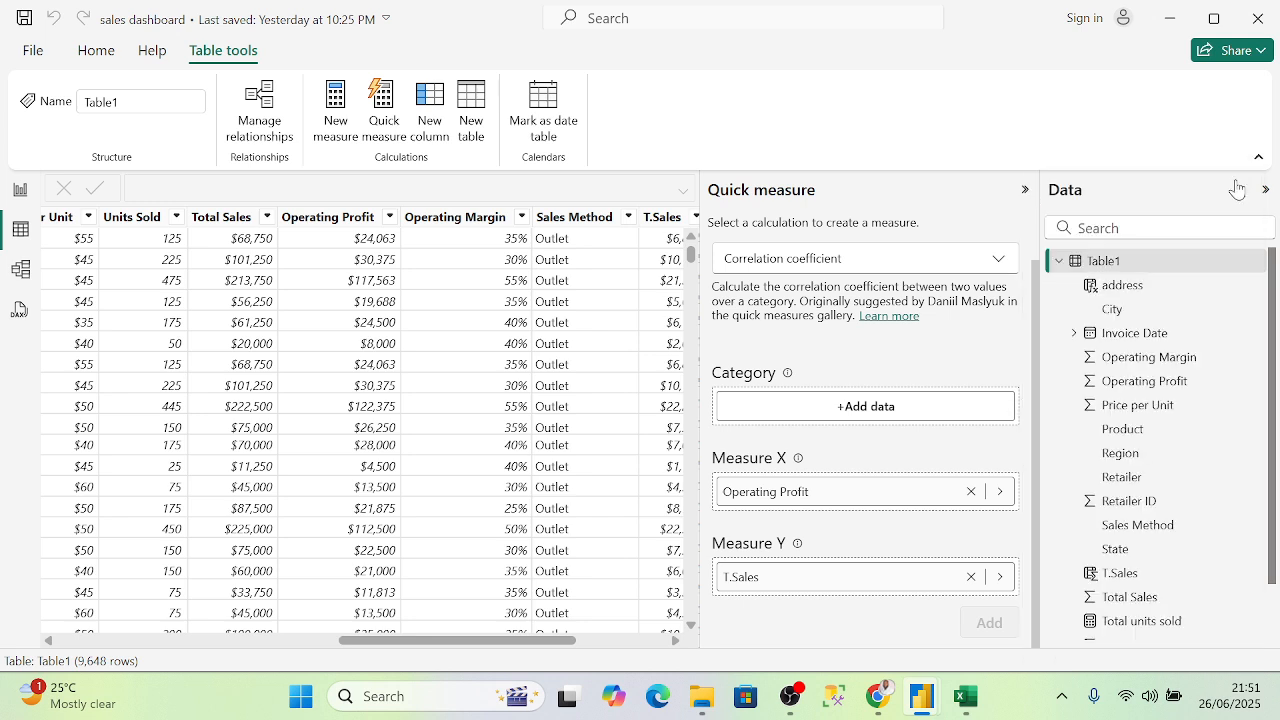
click(842, 408)
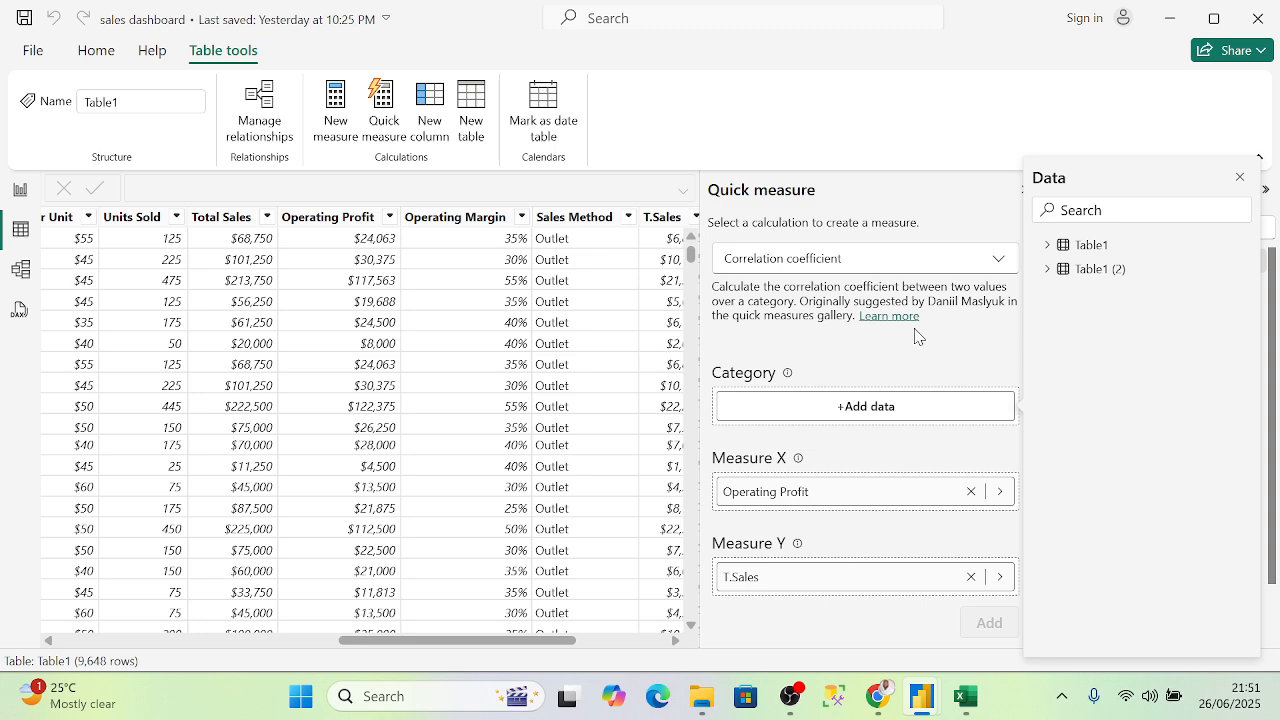
click(870, 262)
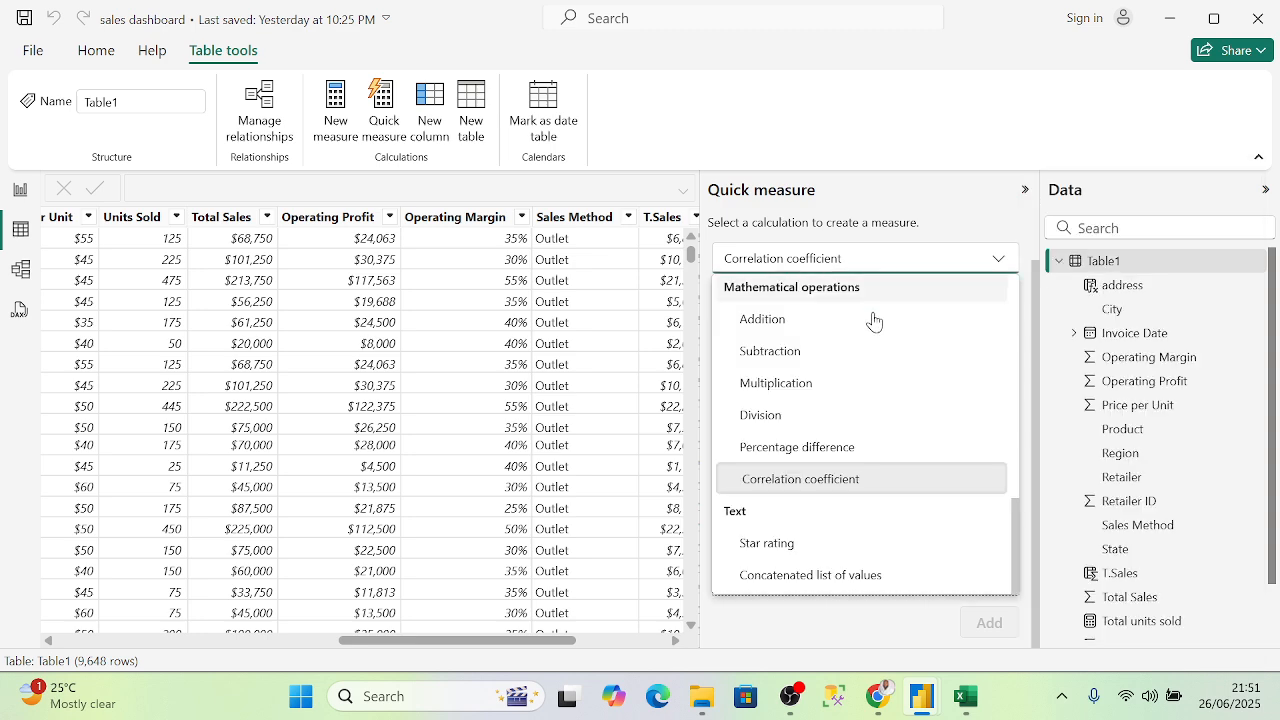
click(852, 486)
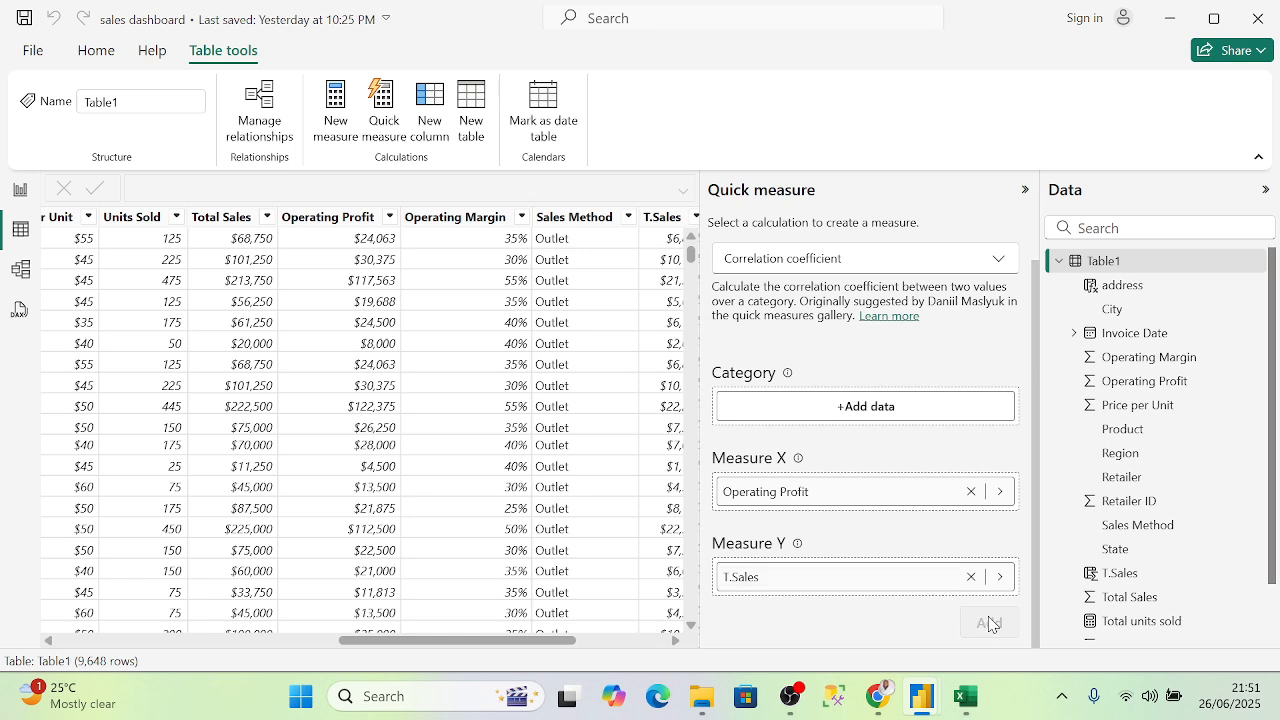
click(875, 408)
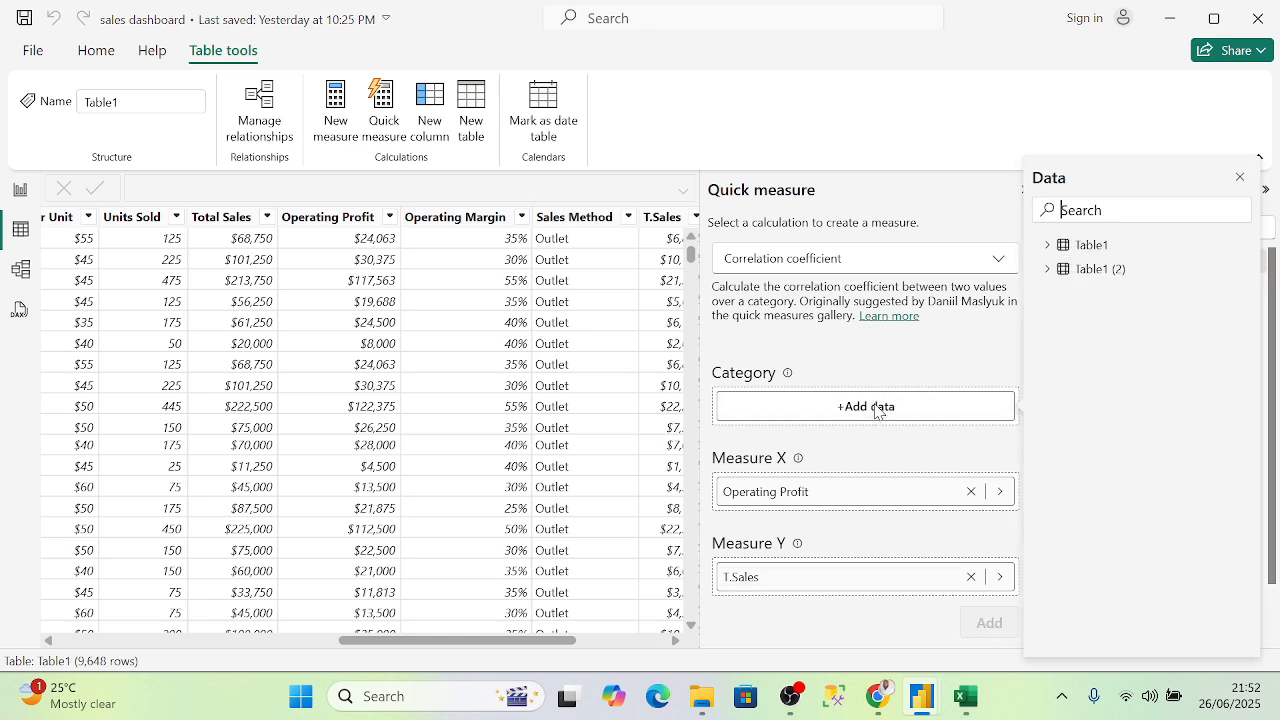
click(1047, 245)
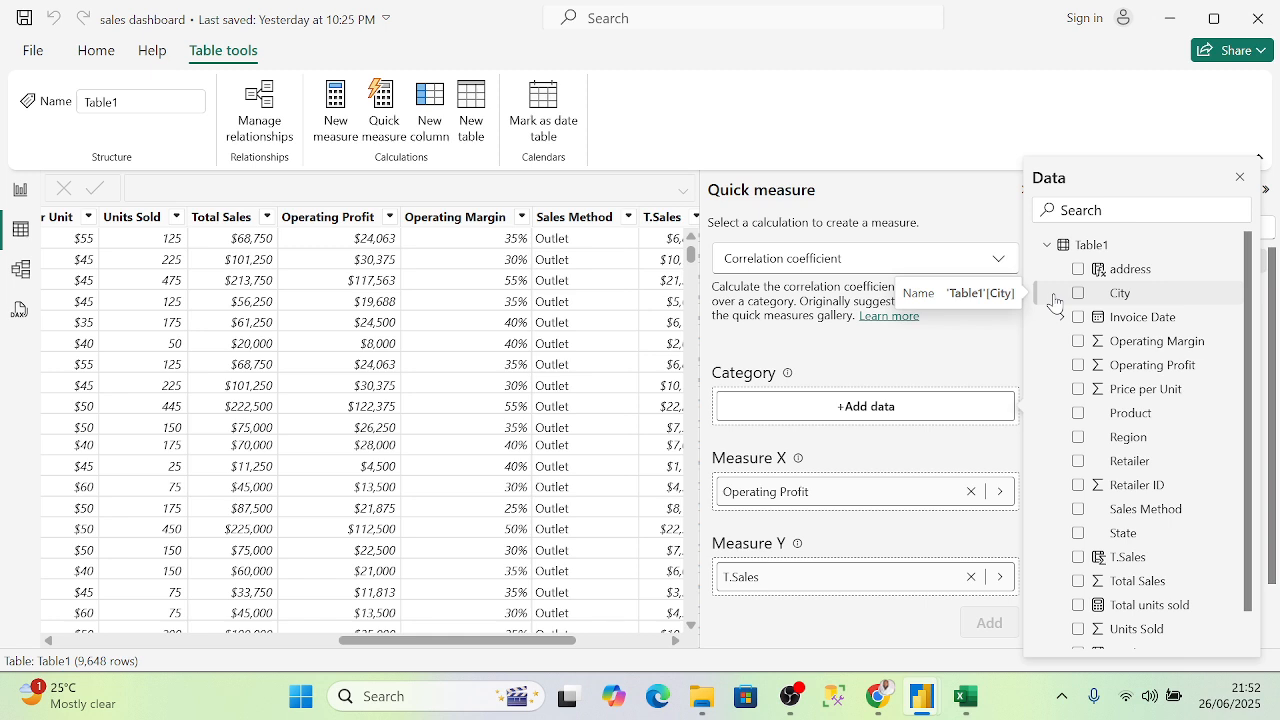
scroll(1076, 500, down, 2)
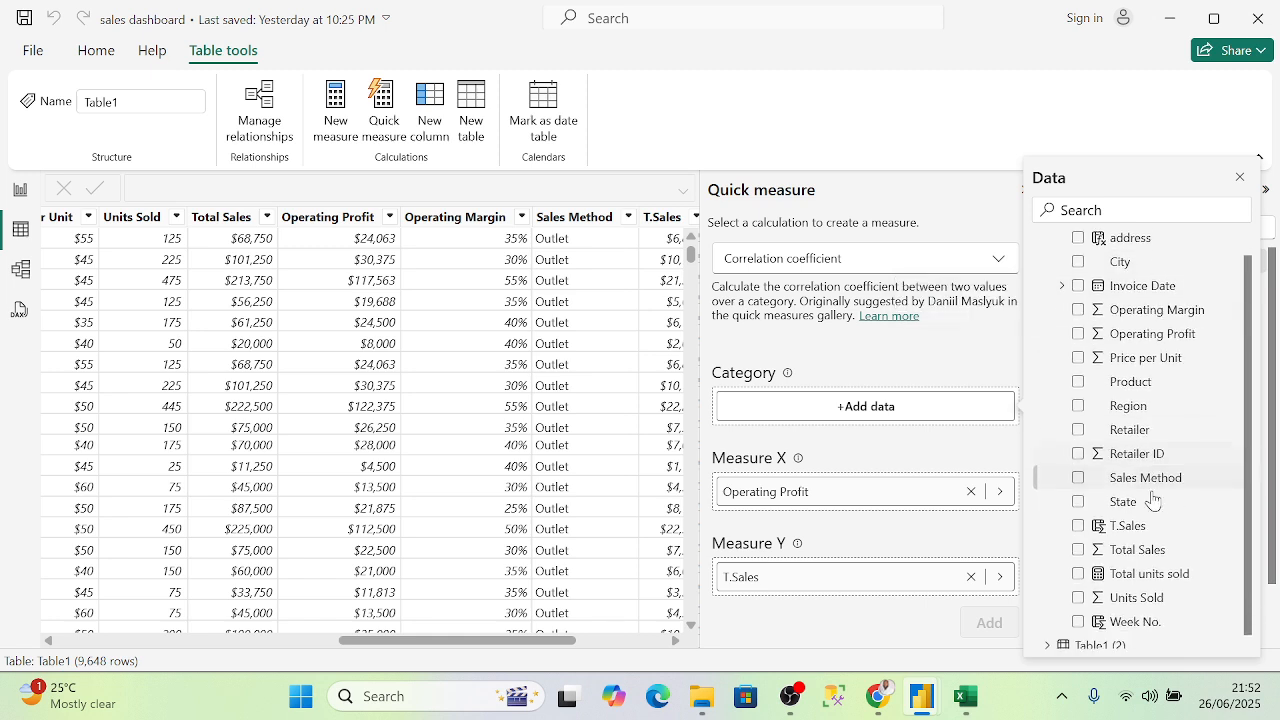
click(1078, 517)
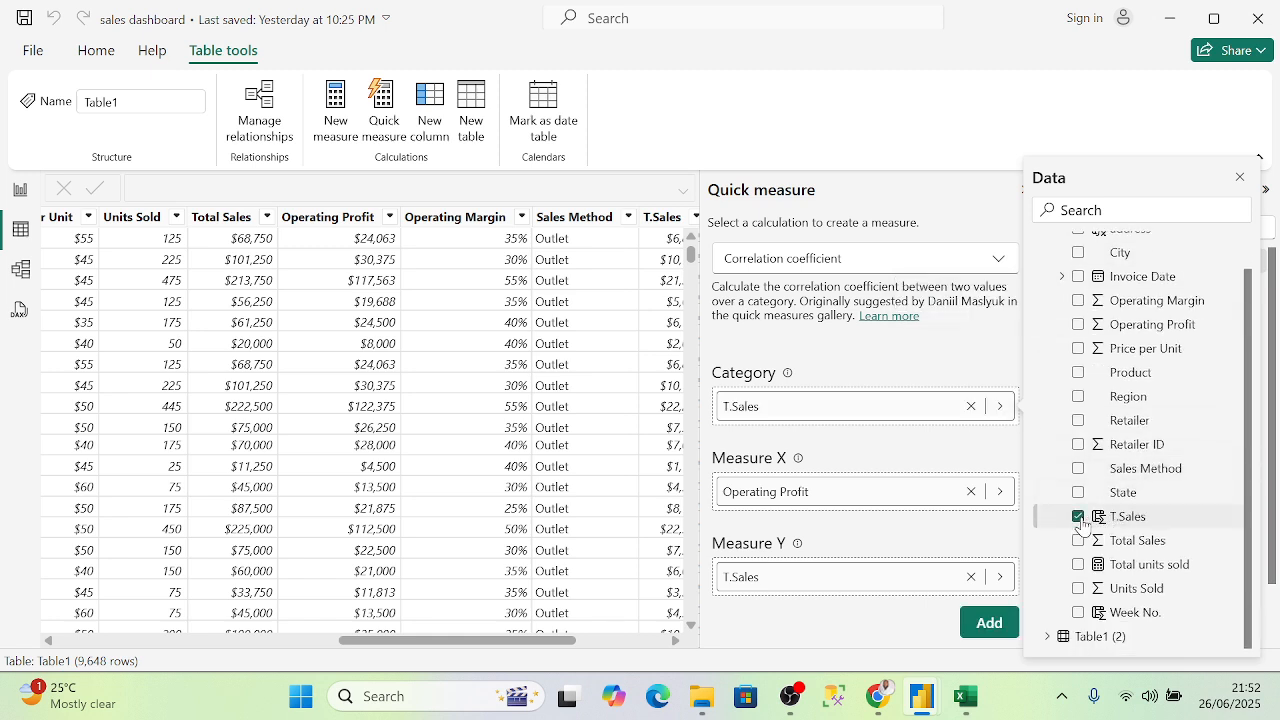
click(986, 630)
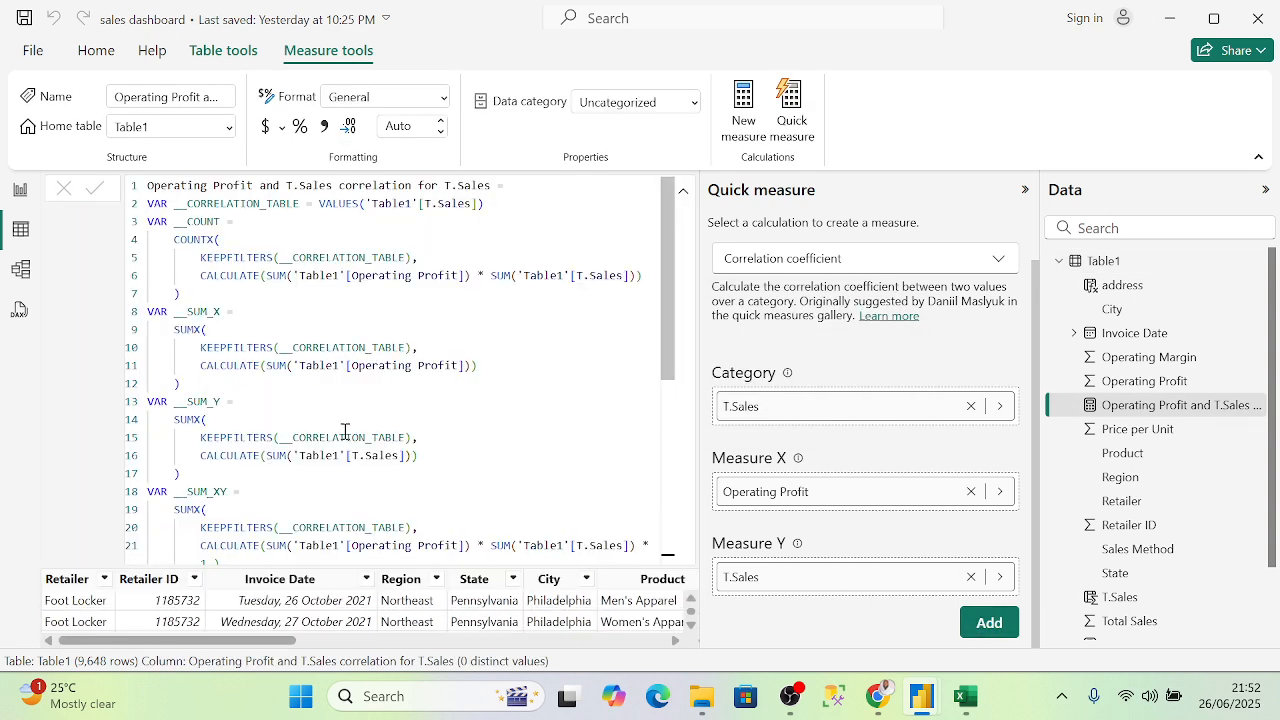
- Add a duplicate correlation measure ('... for T.Sales 2'), then show the original's formula
scroll(341, 374, down, 6)
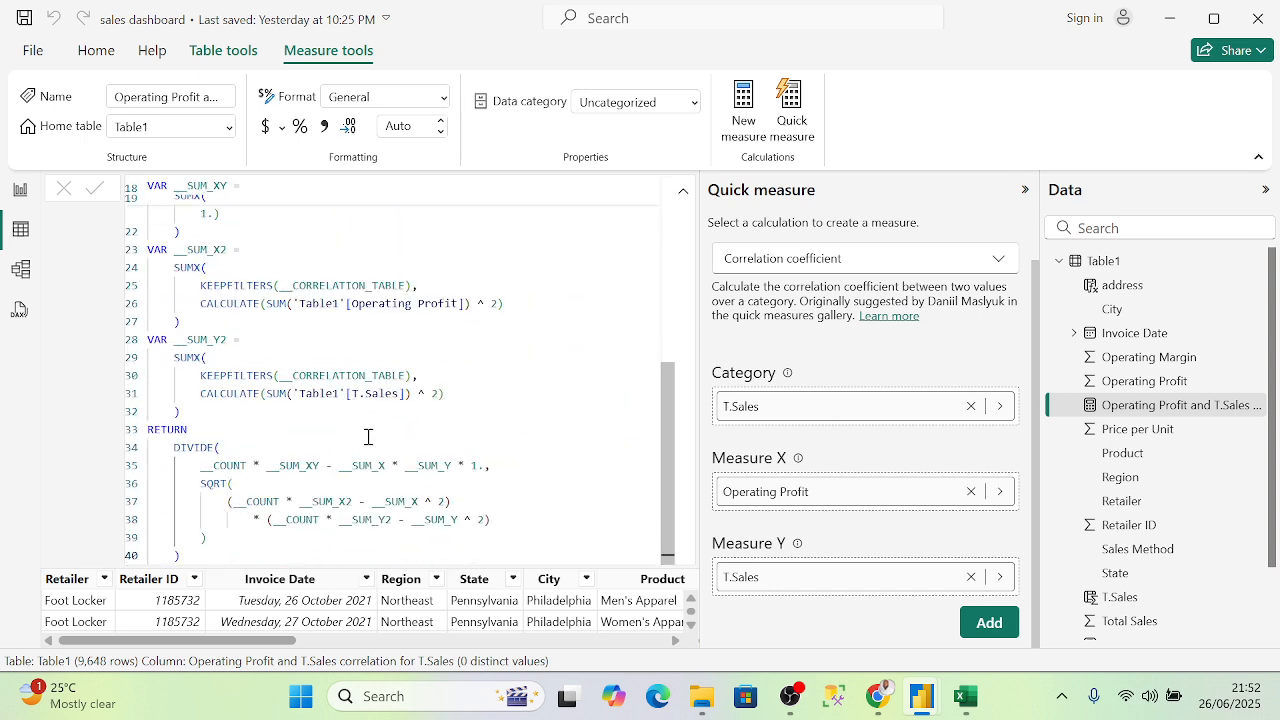
scroll(368, 437, up, 6)
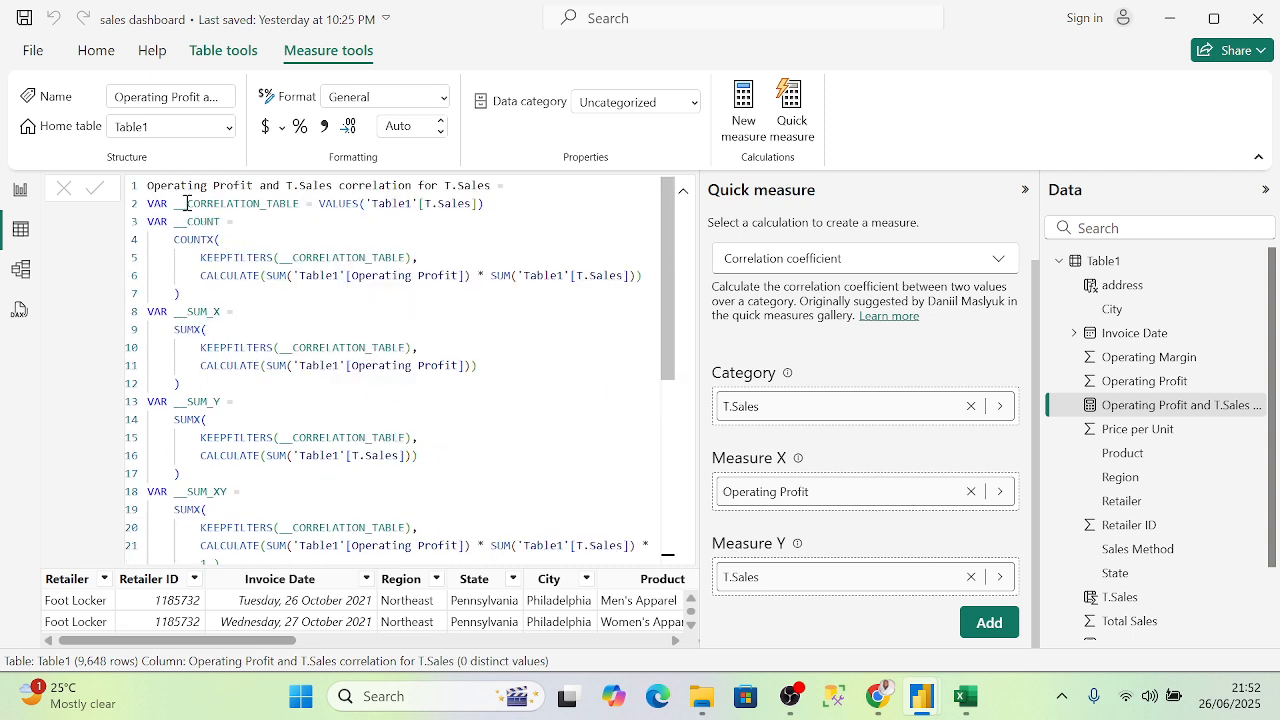
scroll(399, 320, down, 6)
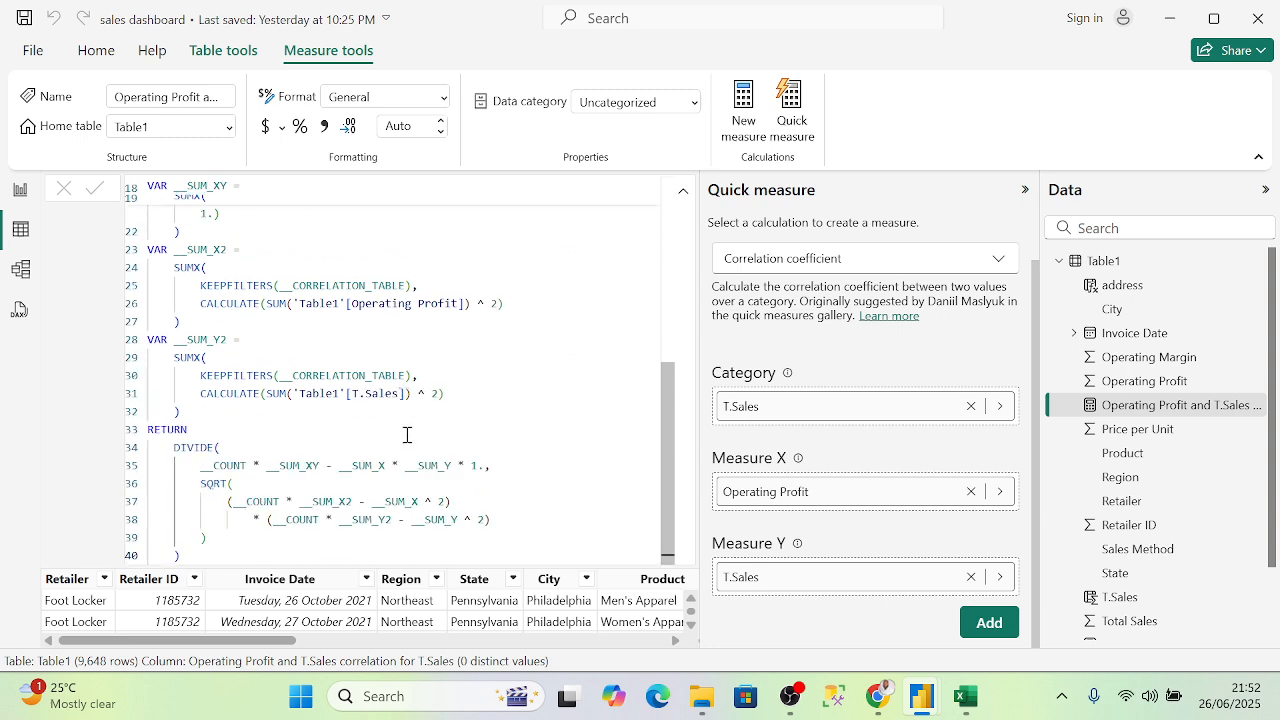
key(Return)
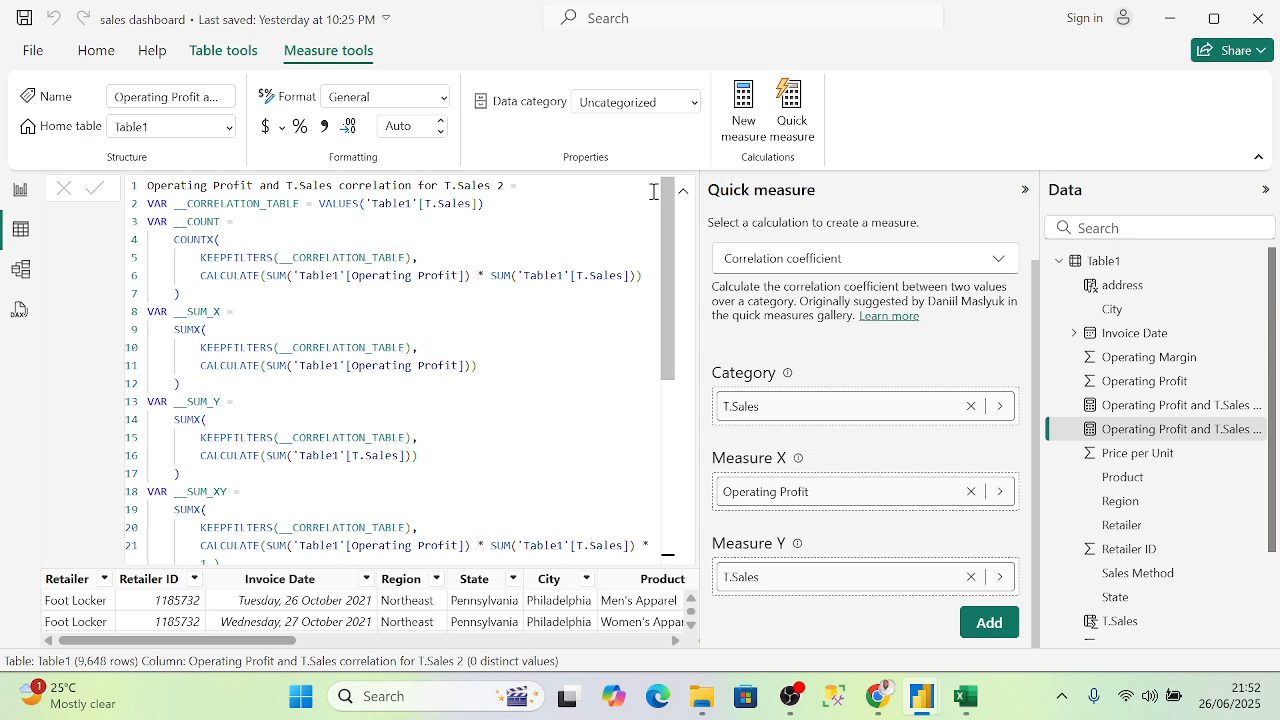
click(1162, 412)
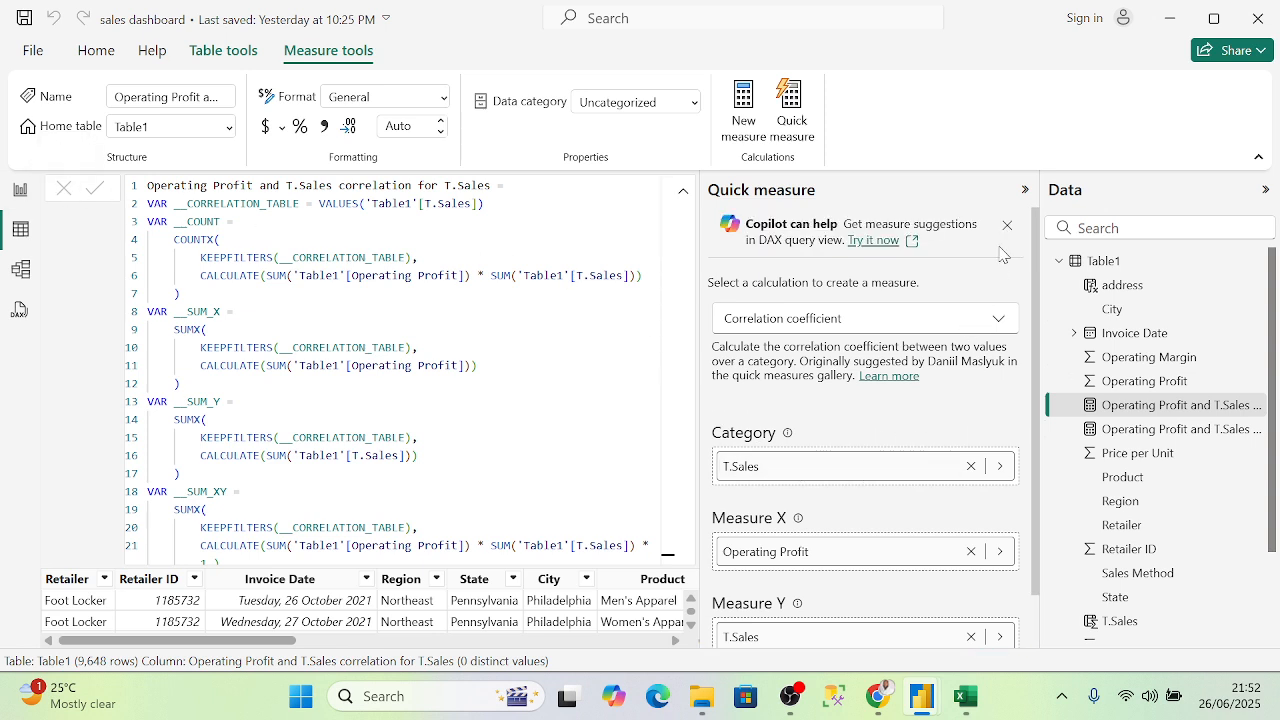
- Dismiss the Copilot banner and clear the Category, Measure X and Measure Y fields
click(1007, 226)
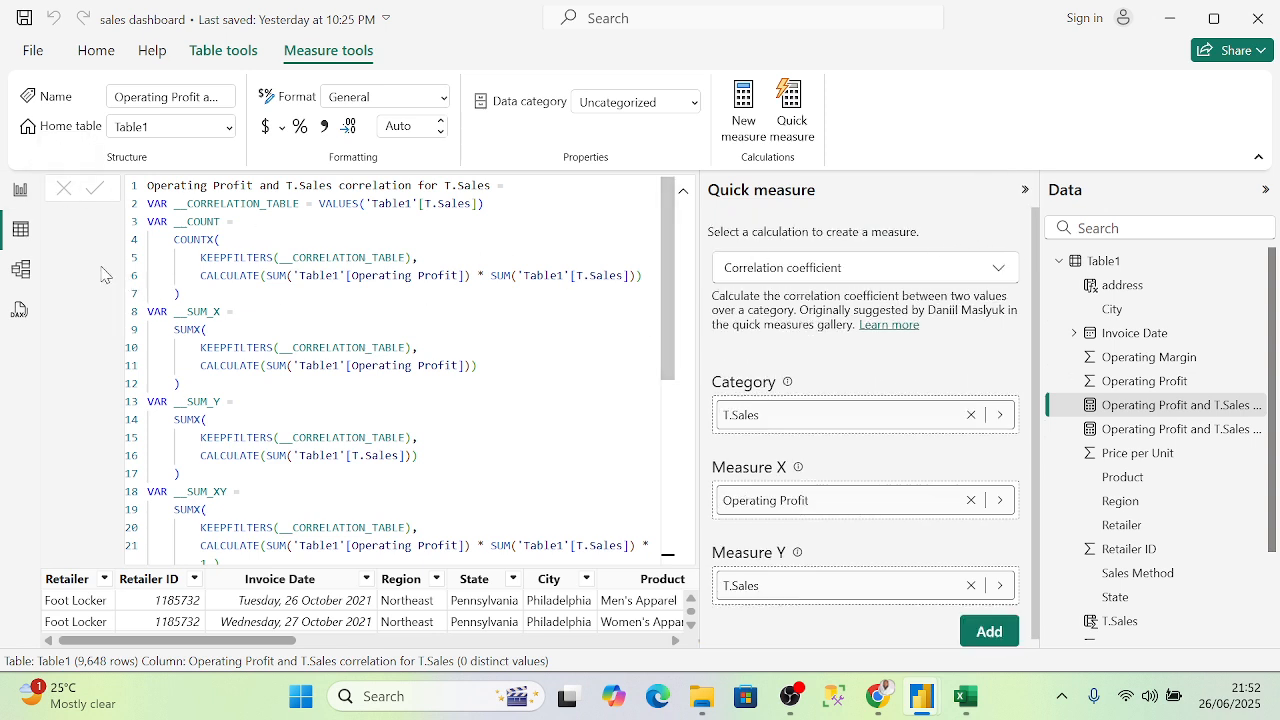
click(22, 191)
click(23, 231)
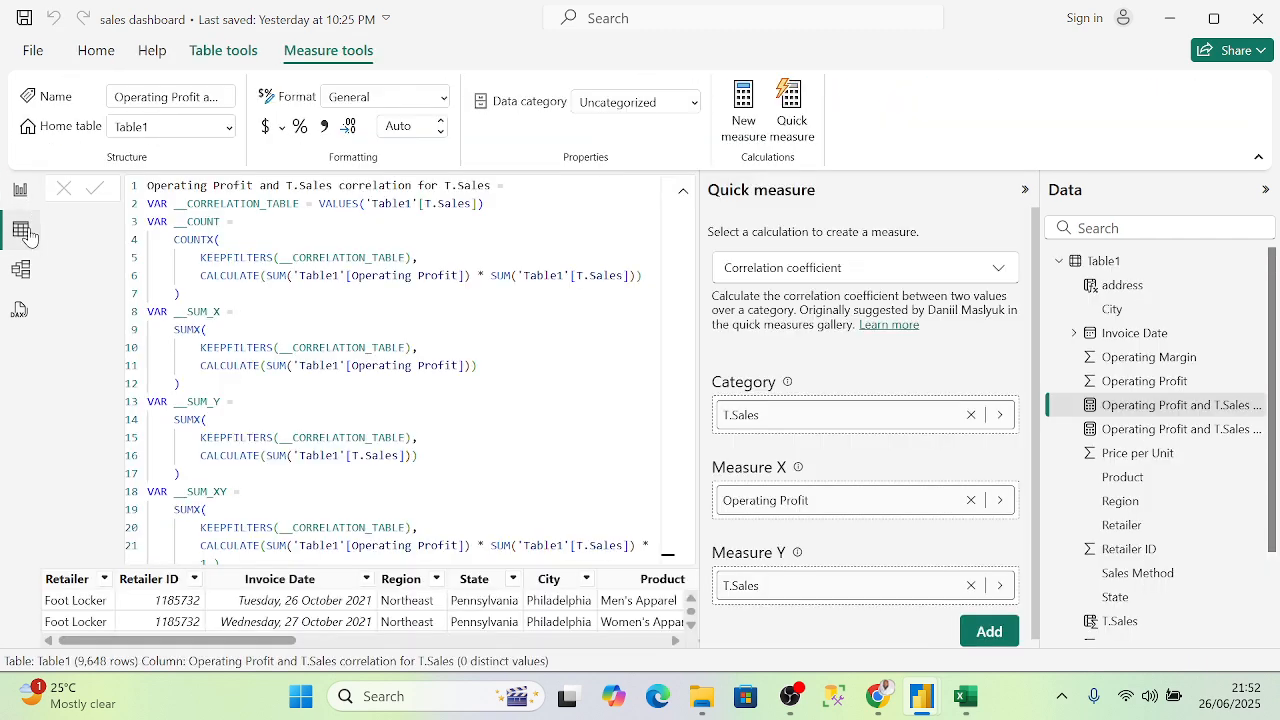
click(970, 414)
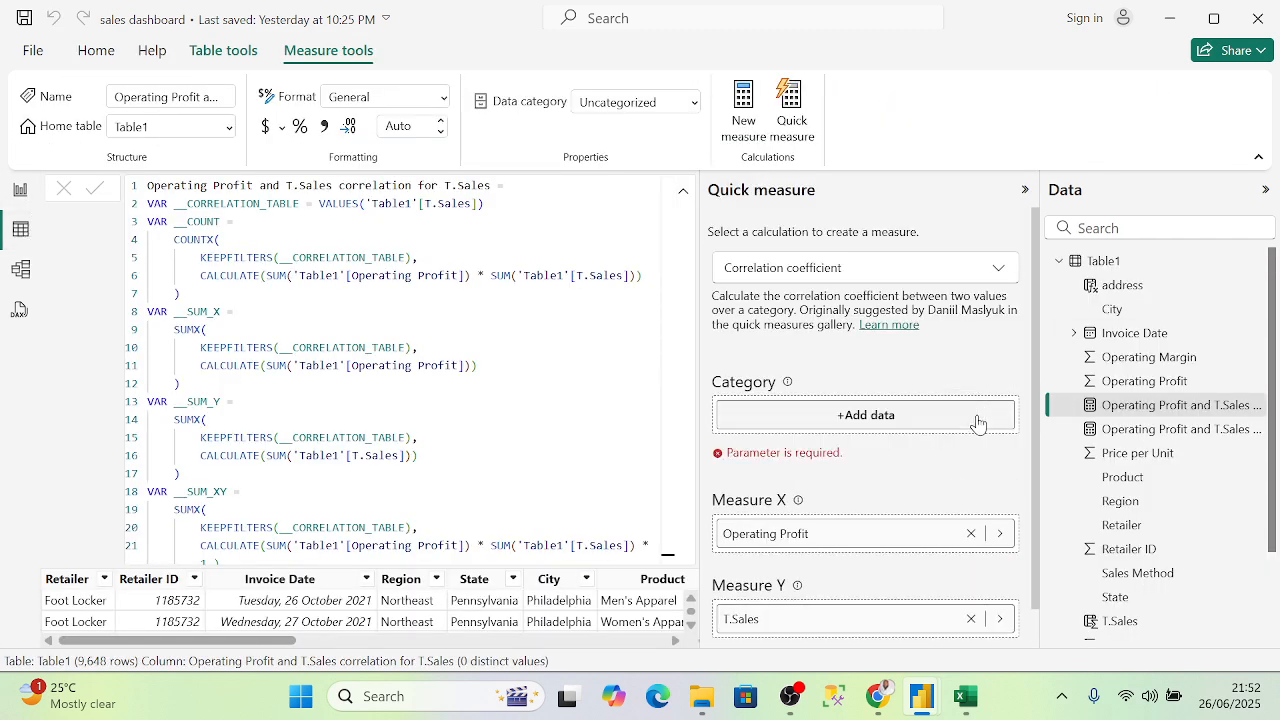
click(970, 533)
scroll(972, 572, down, 1)
click(970, 577)
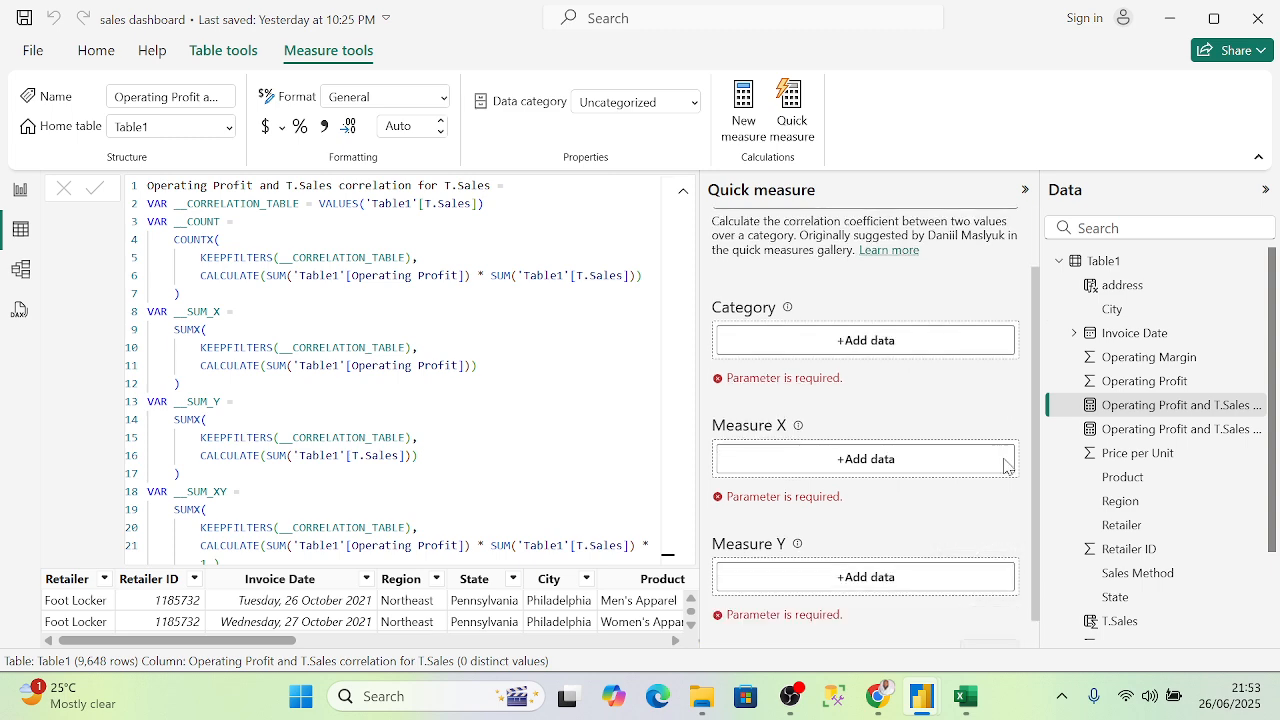
- Cancel the pending formula edit and bring back the expanded Quick measure pane
click(1024, 189)
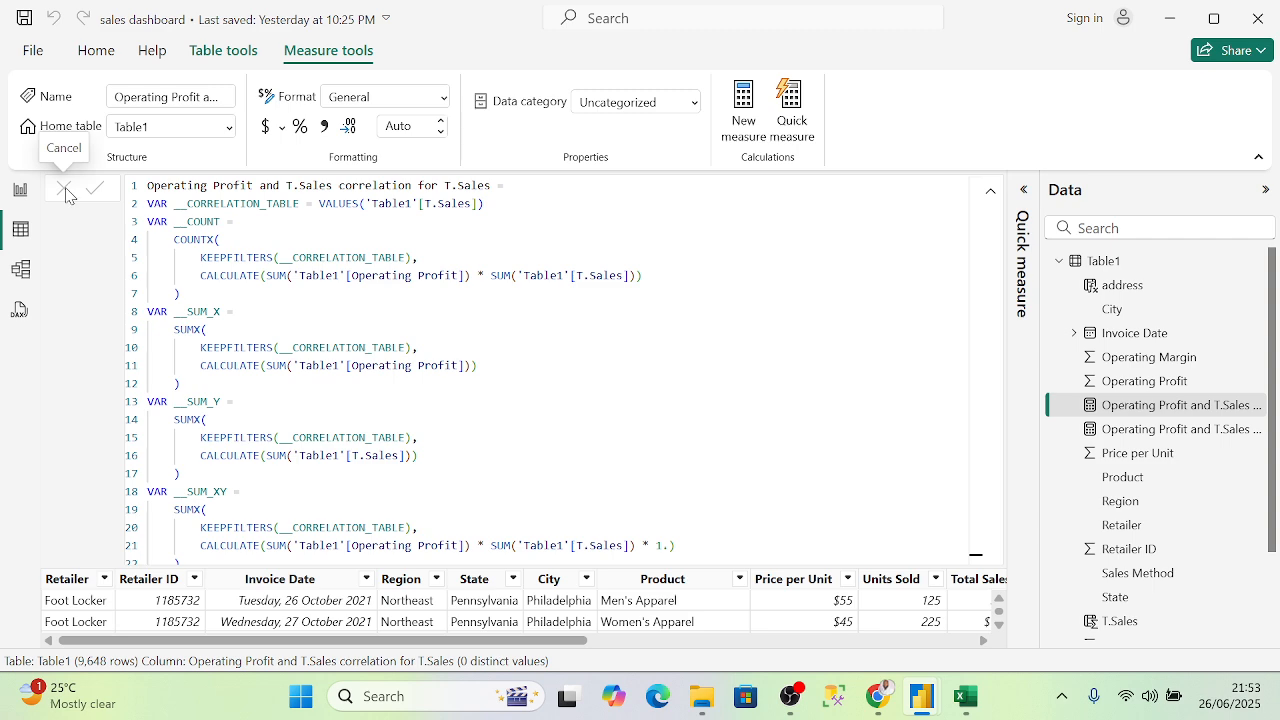
scroll(251, 514, down, 1)
scroll(470, 612, down, 2)
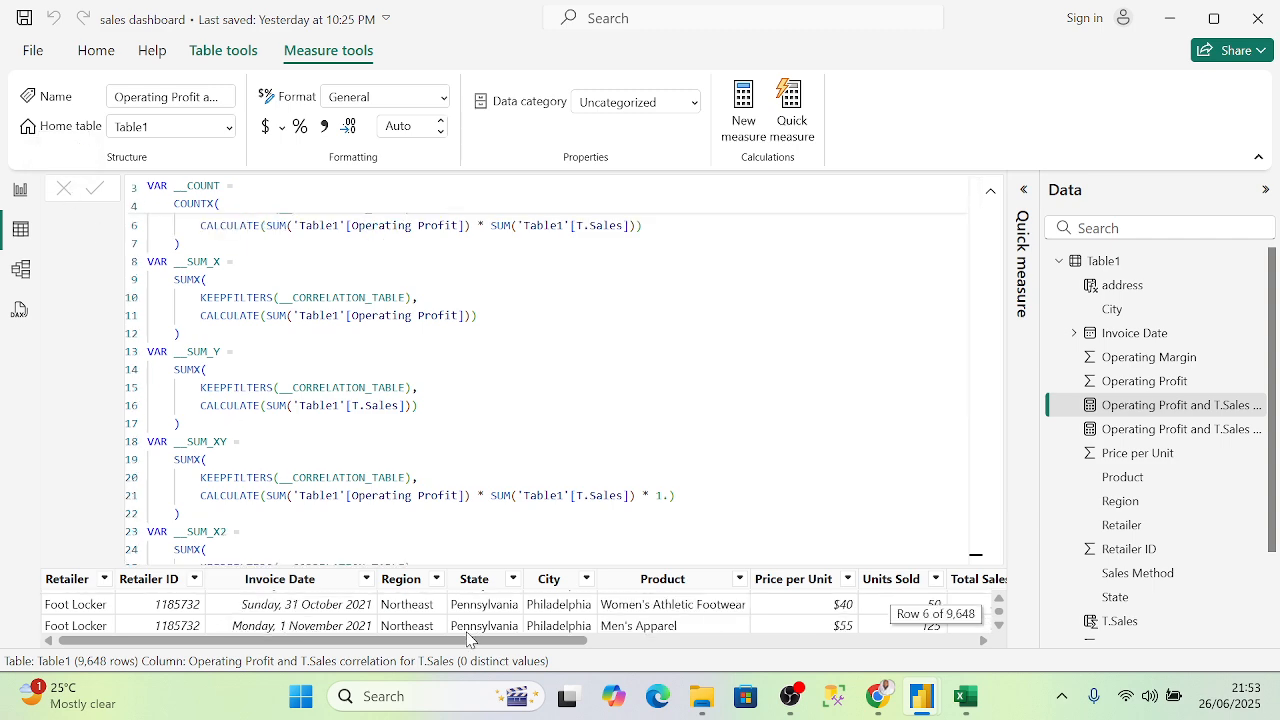
drag(563, 645, 852, 477)
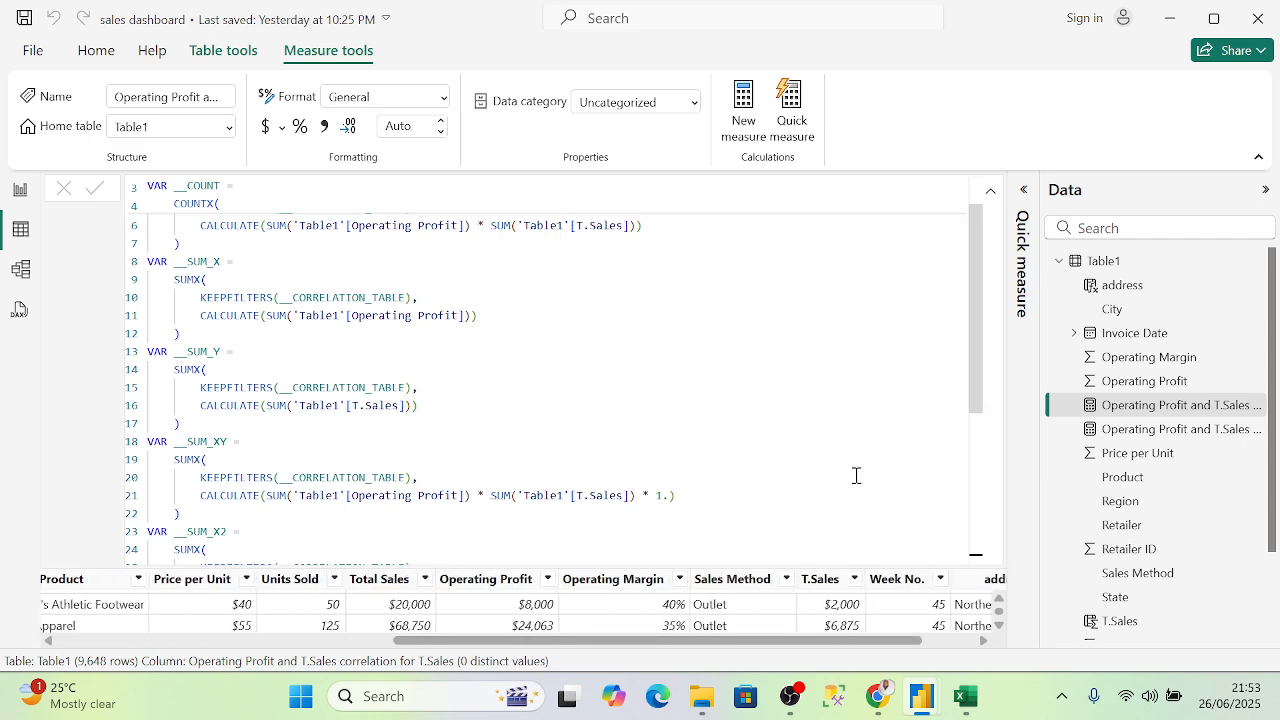
scroll(378, 222, up, 2)
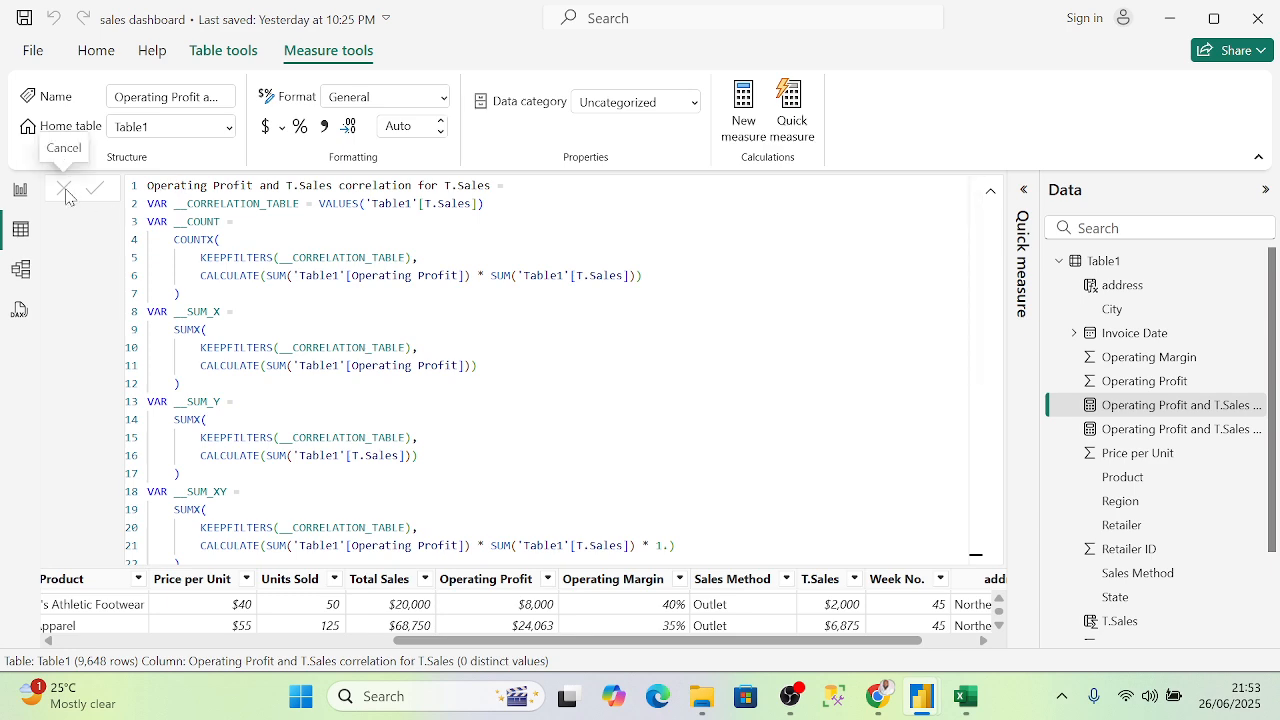
click(28, 268)
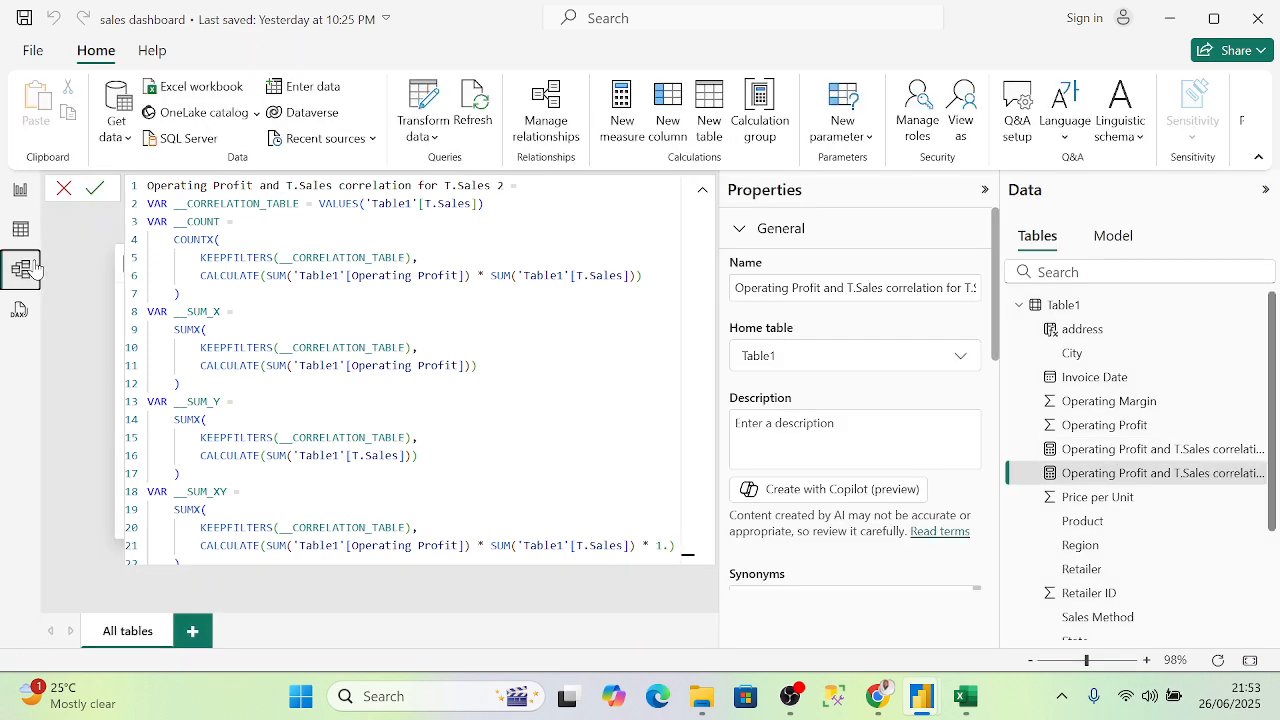
click(66, 189)
click(19, 236)
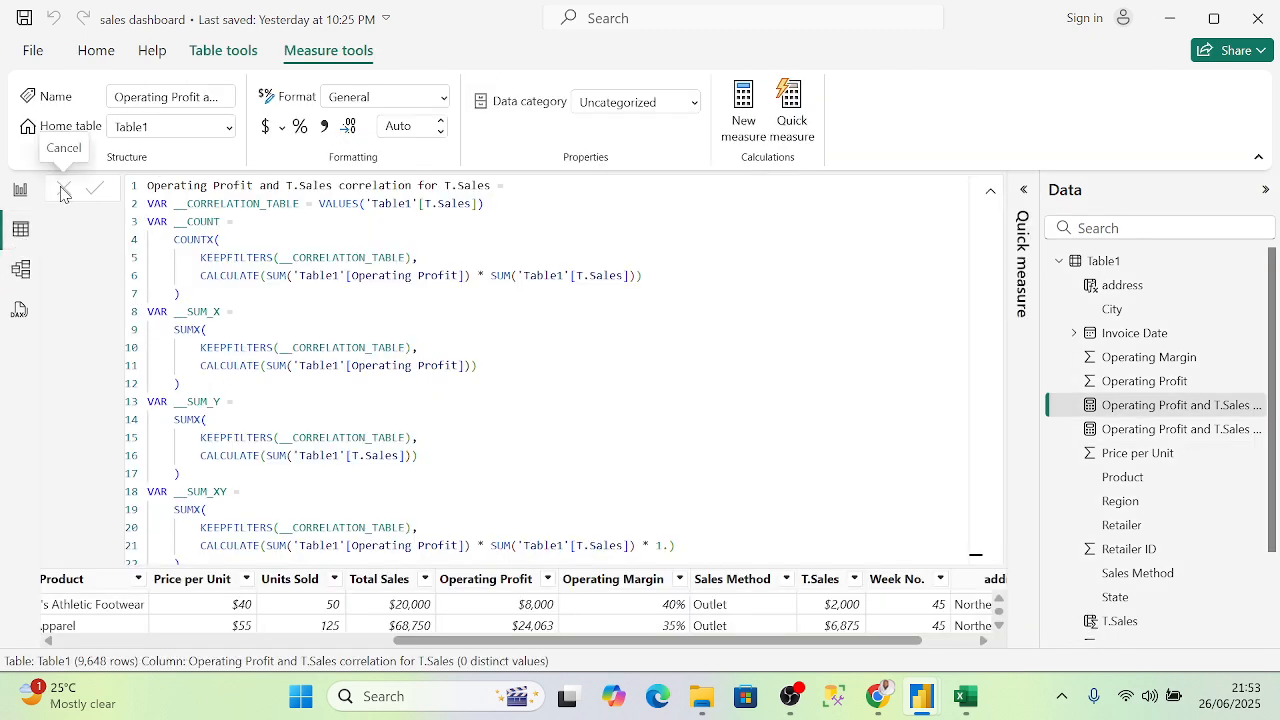
click(1023, 190)
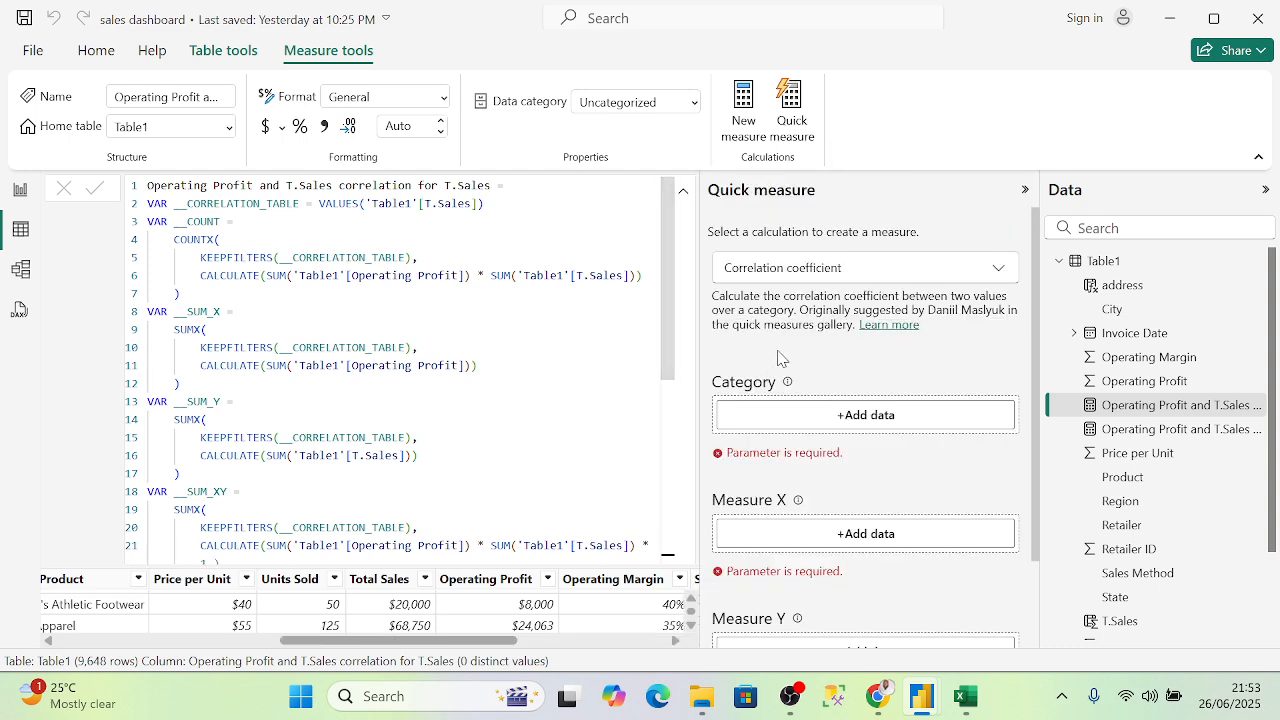
- Create a Year-to-date total quick measure of T.Sales over Invoice Date, named T.Sales YTD
scroll(780, 358, down, 2)
scroll(840, 300, up, 2)
click(847, 270)
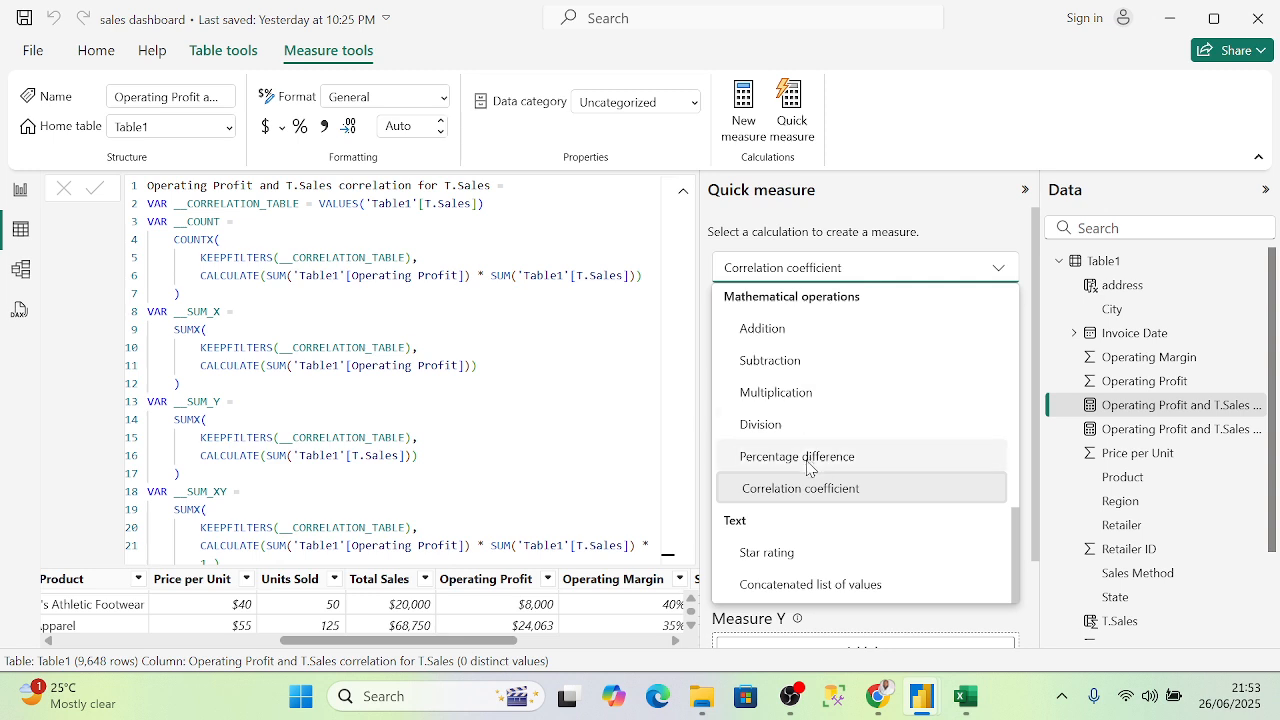
scroll(790, 420, up, 5)
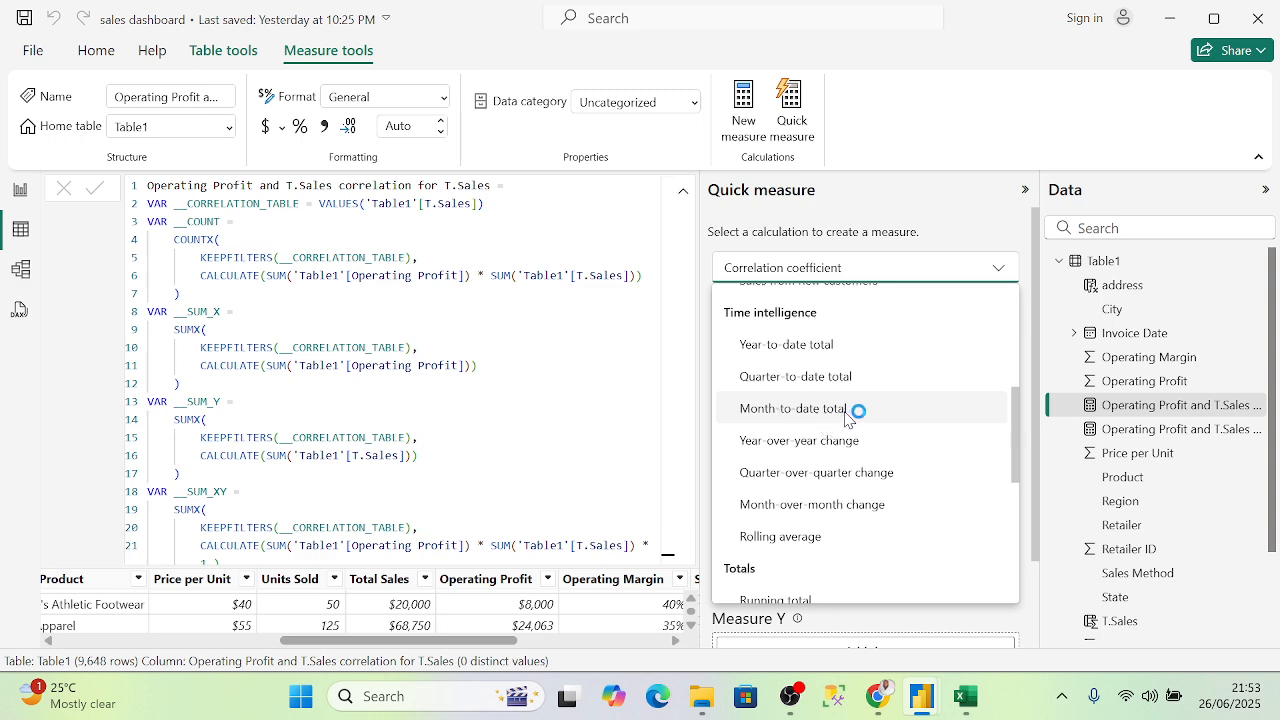
click(805, 345)
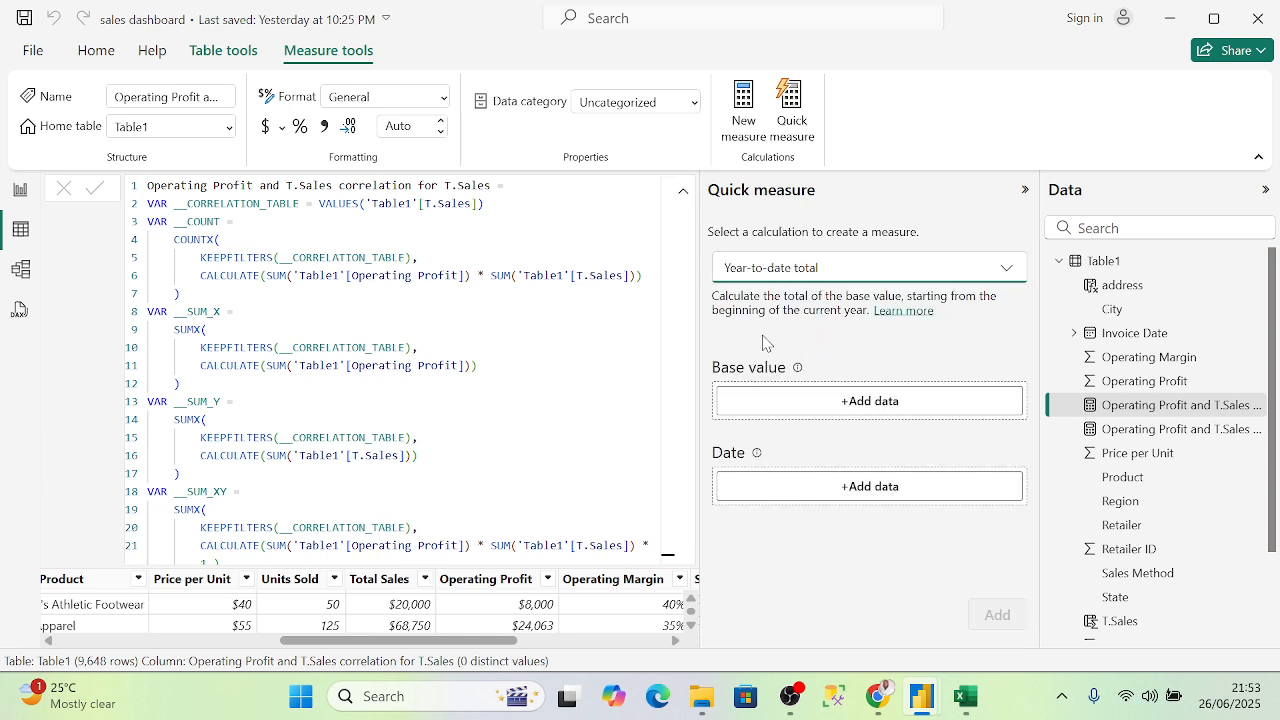
click(876, 408)
click(1056, 239)
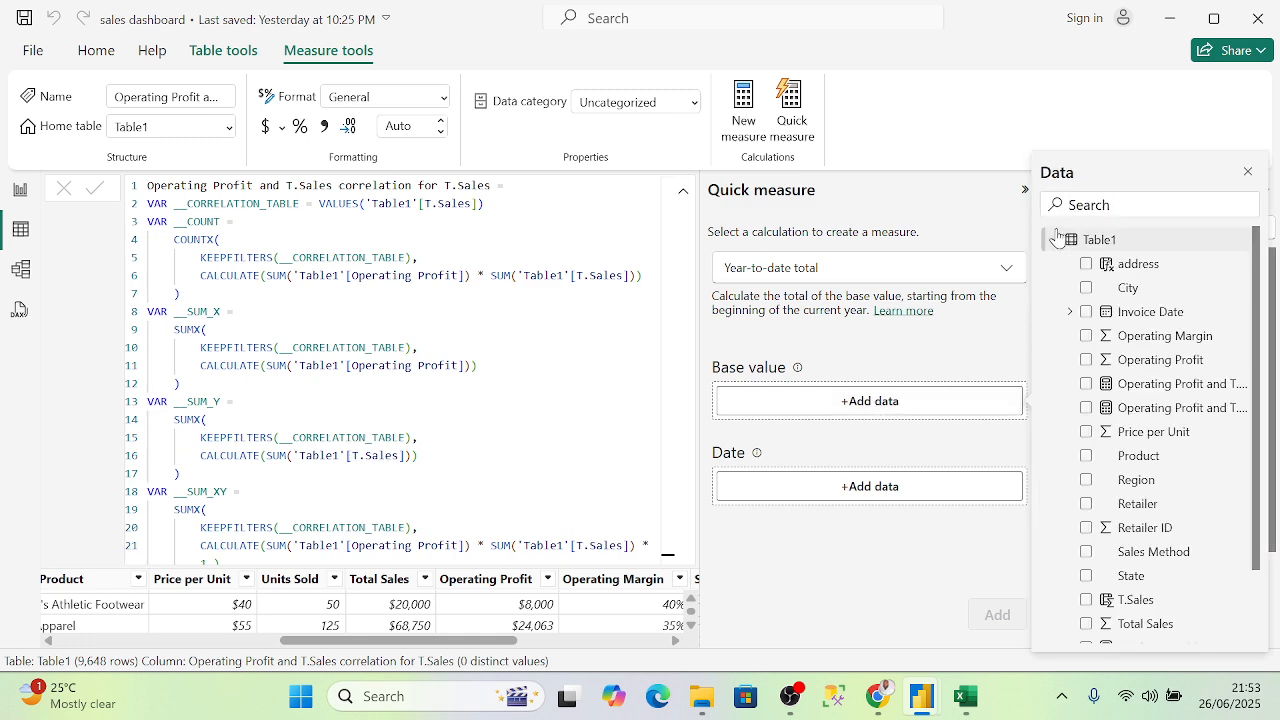
scroll(1045, 480, down, 2)
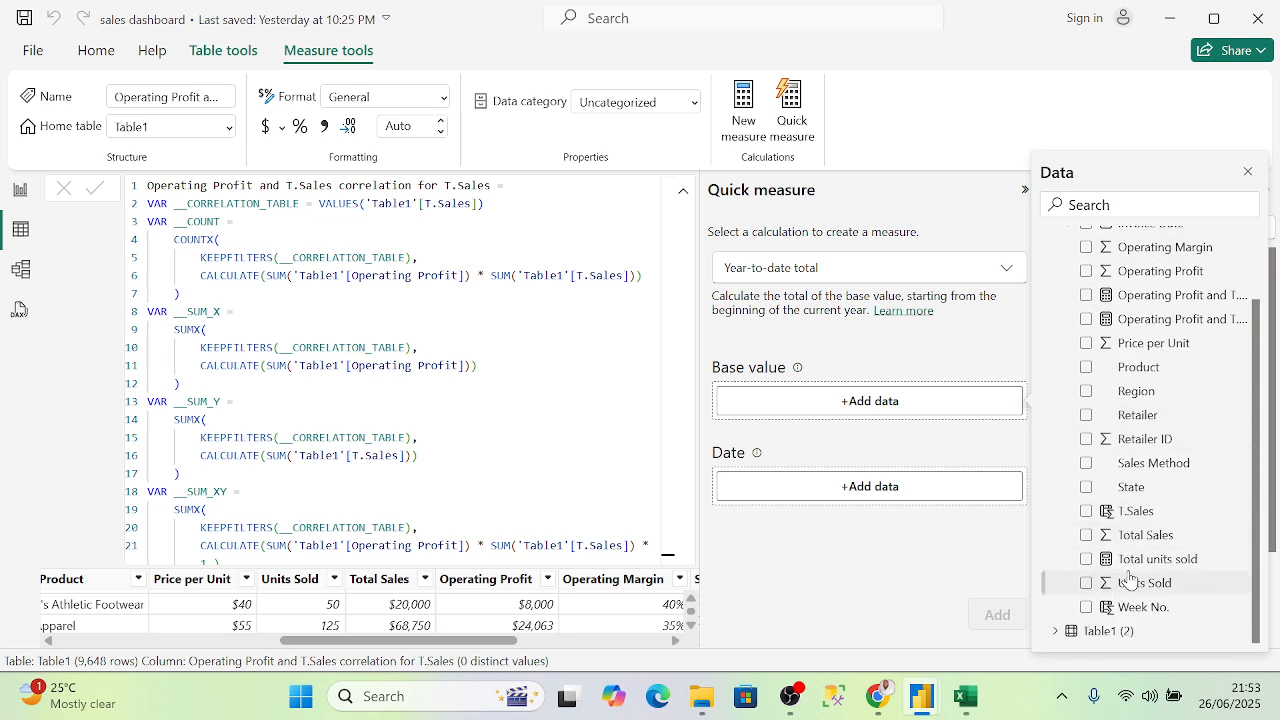
click(1125, 512)
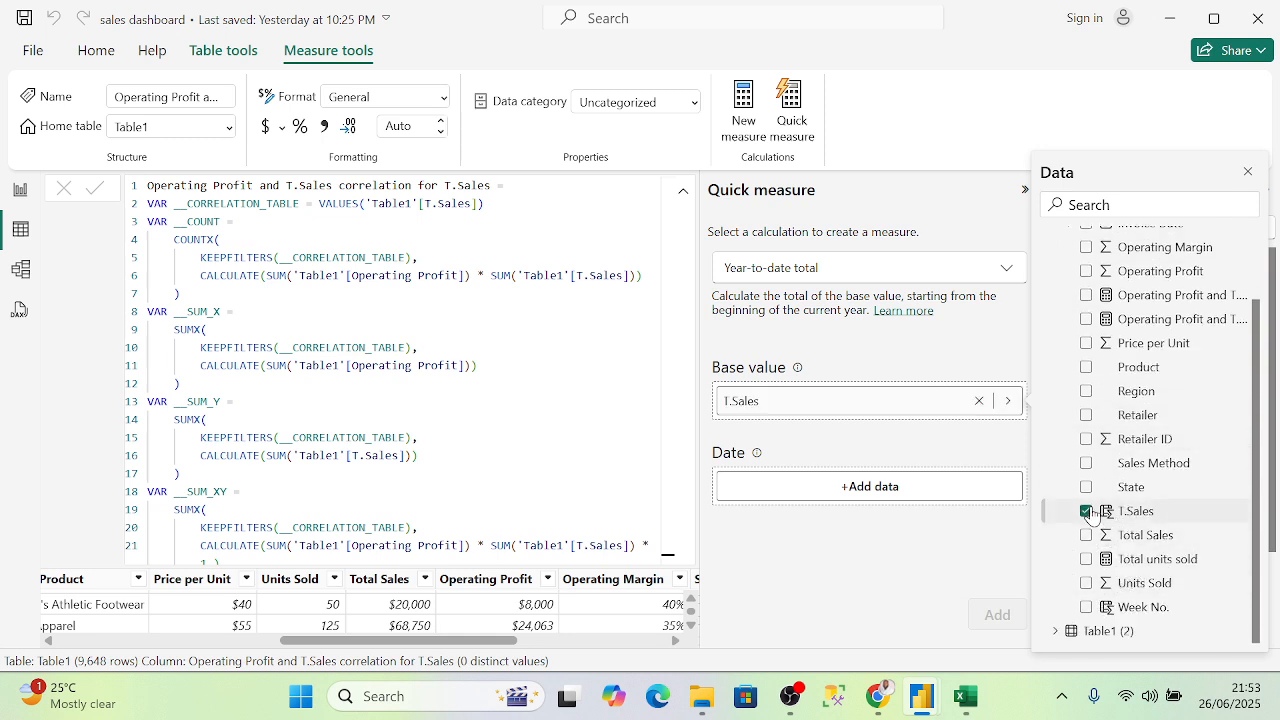
click(878, 487)
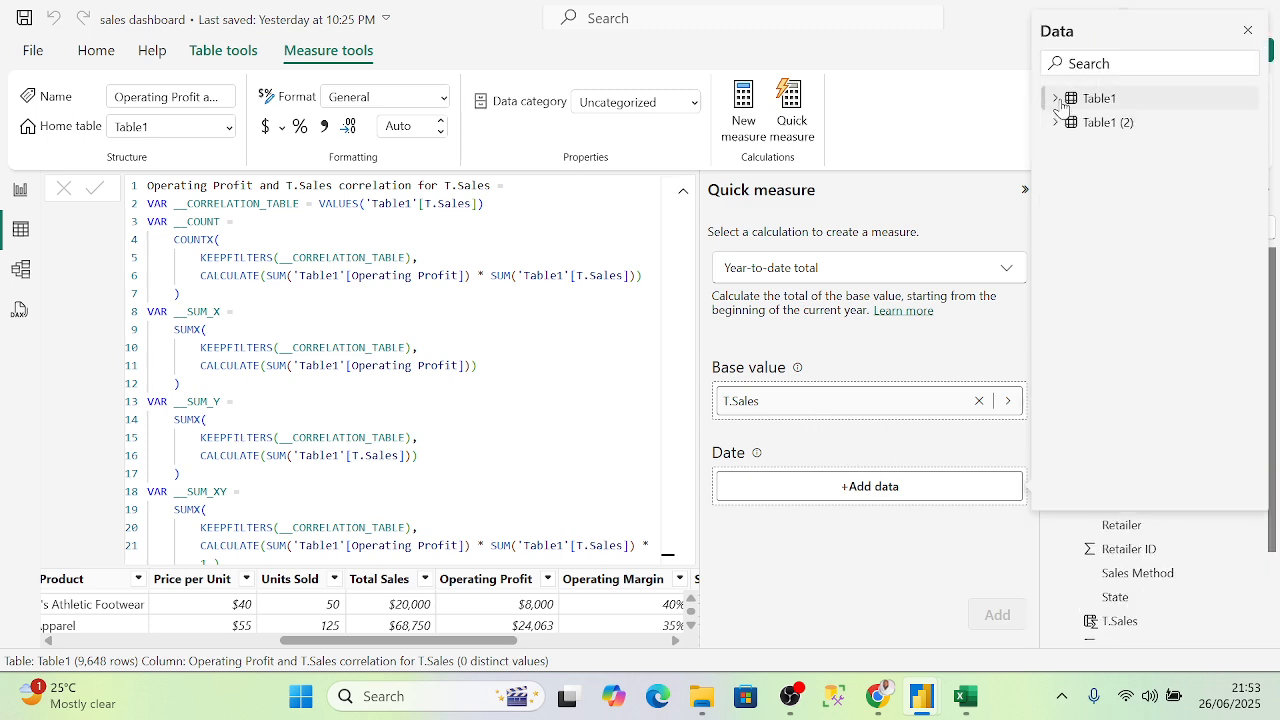
click(1055, 98)
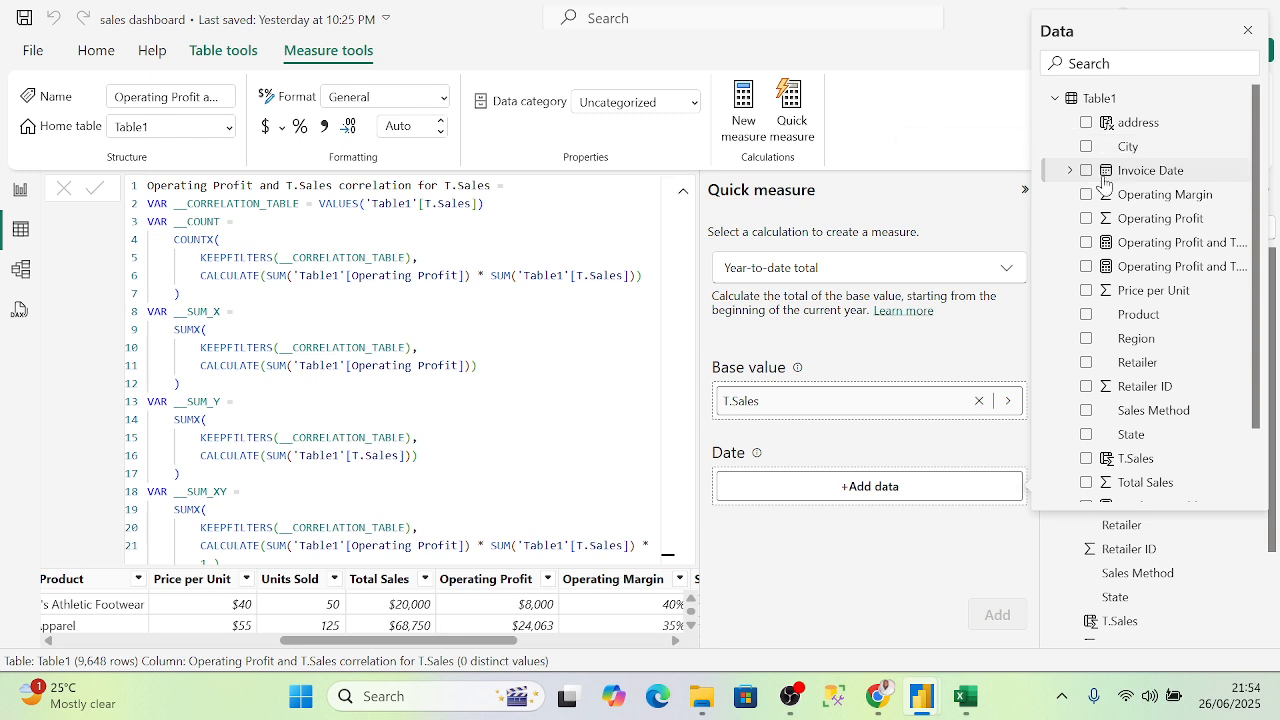
click(1087, 171)
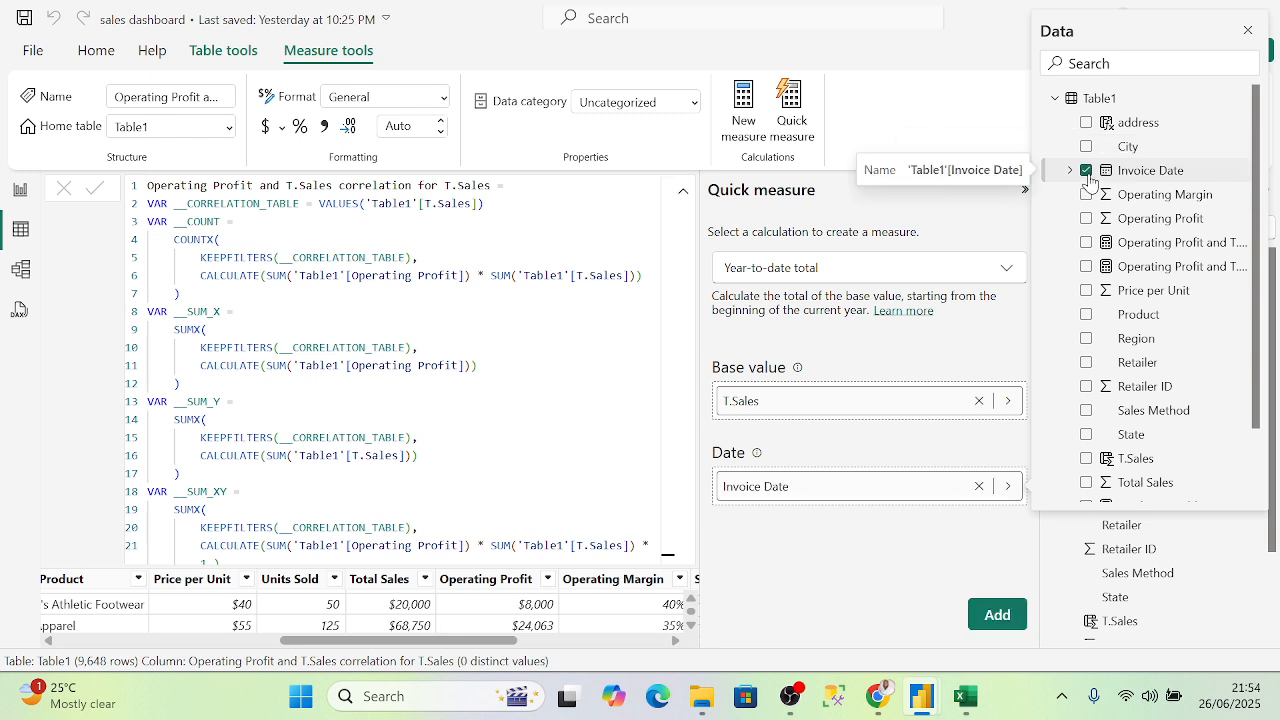
click(995, 619)
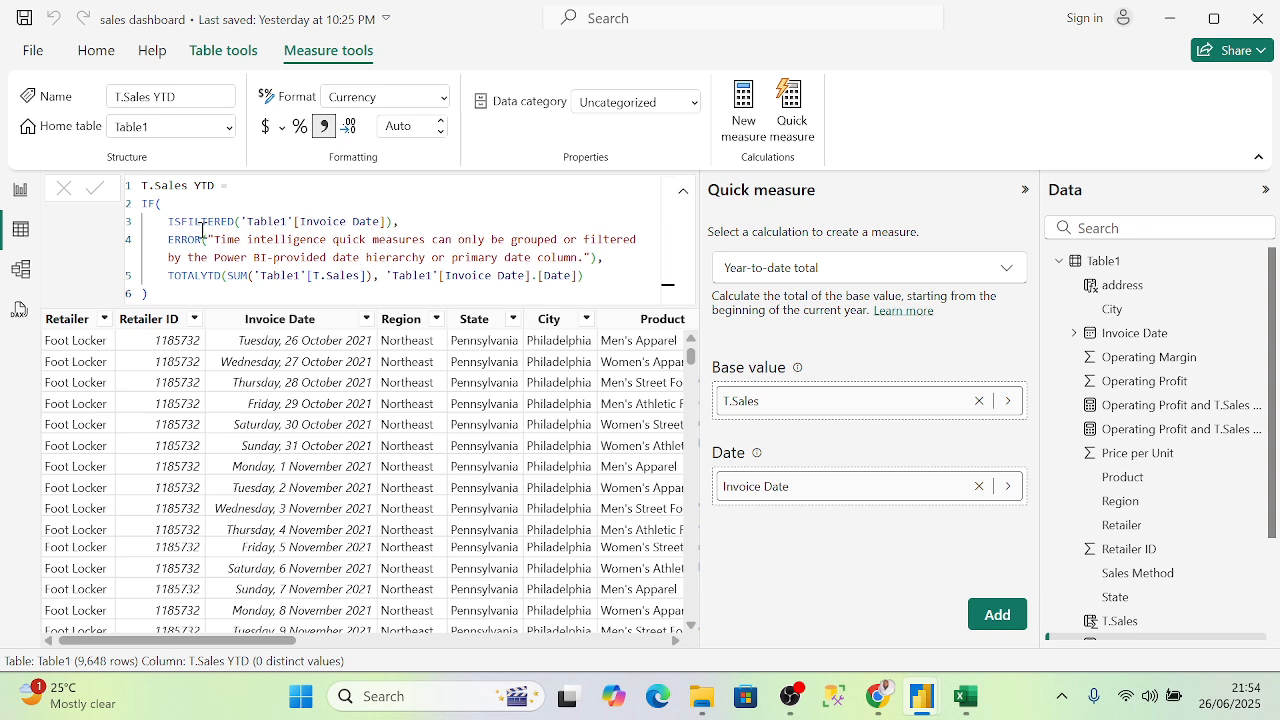
- Select the full T.Sales YTD formula to review it, then clear the selection
click(613, 279)
drag(595, 280, 127, 186)
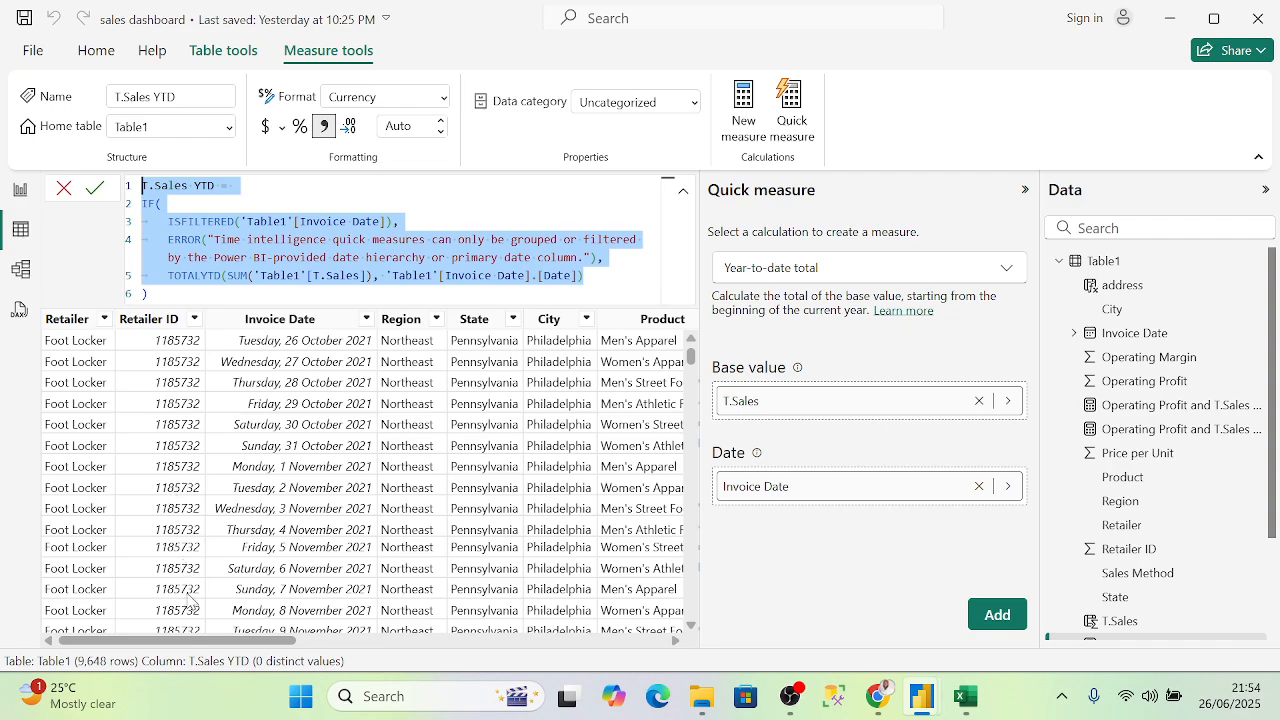
drag(215, 641, 870, 562)
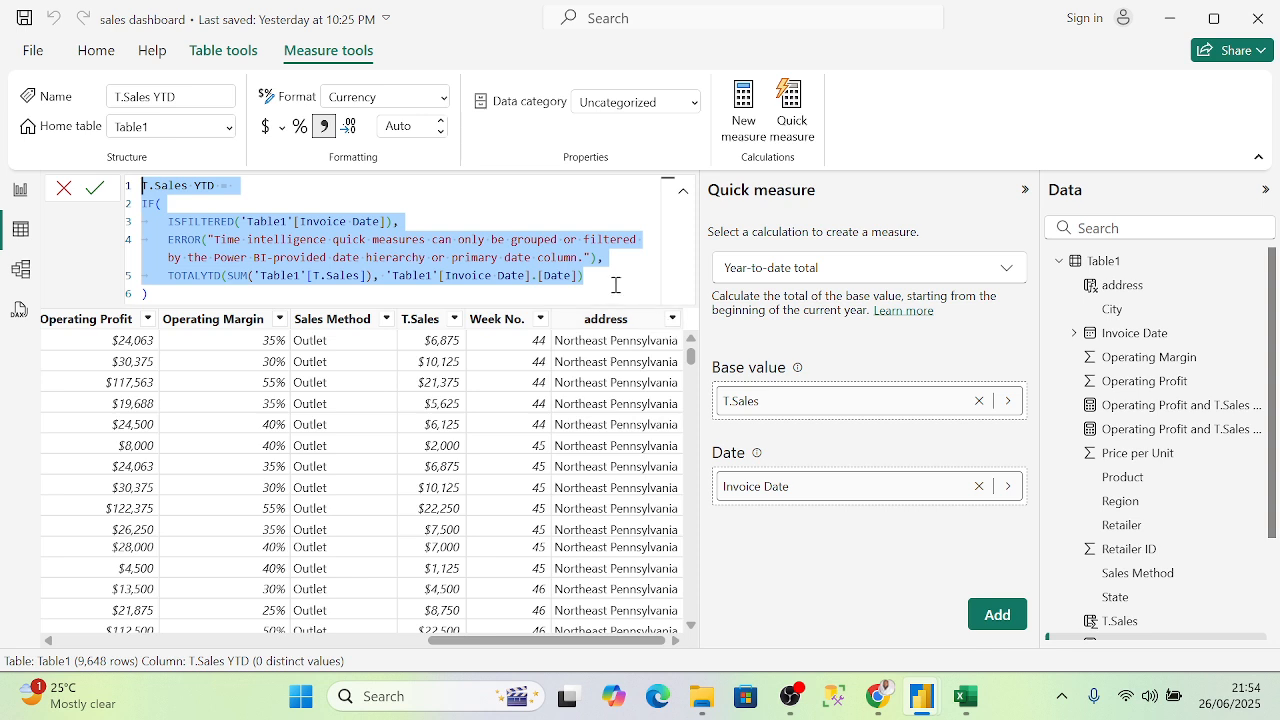
click(611, 282)
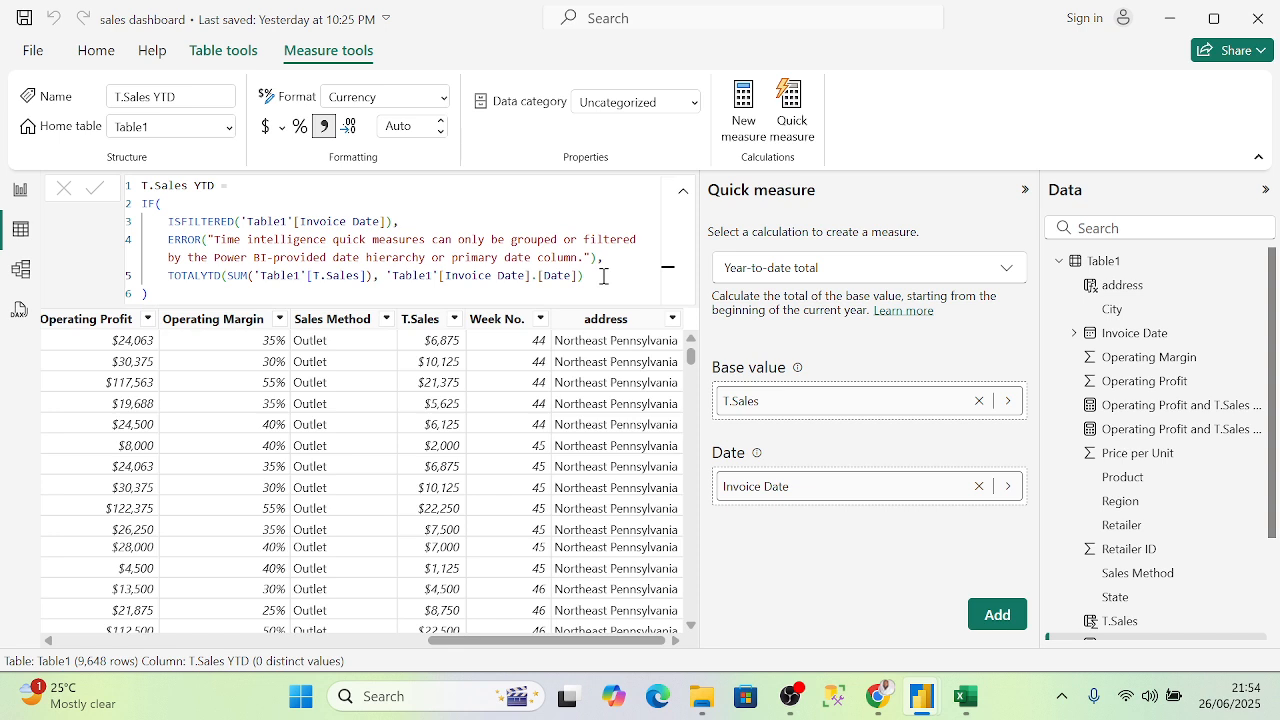
- Delete both correlation measures, Operating Profit and T.Sales, from the model
scroll(1134, 415, down, 3)
scroll(1134, 415, up, 3)
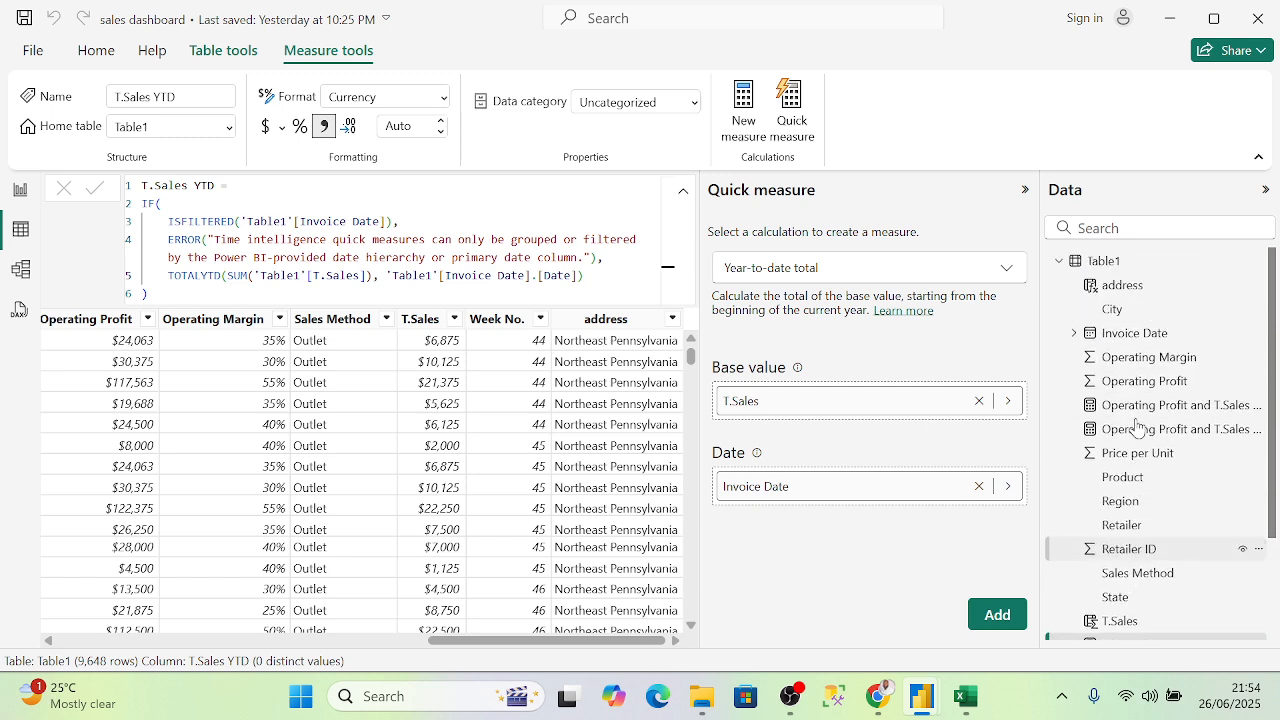
scroll(1150, 388, down, 1)
scroll(1165, 450, down, 2)
scroll(1160, 575, up, 2)
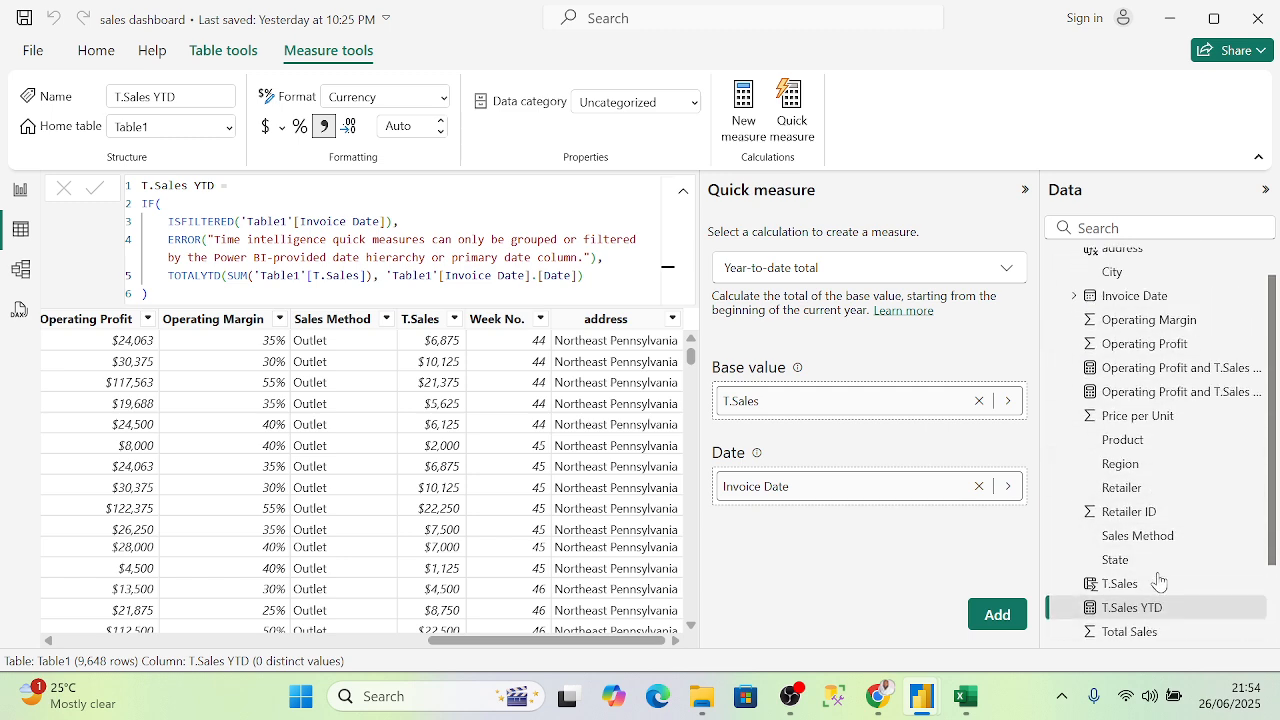
click(1150, 392)
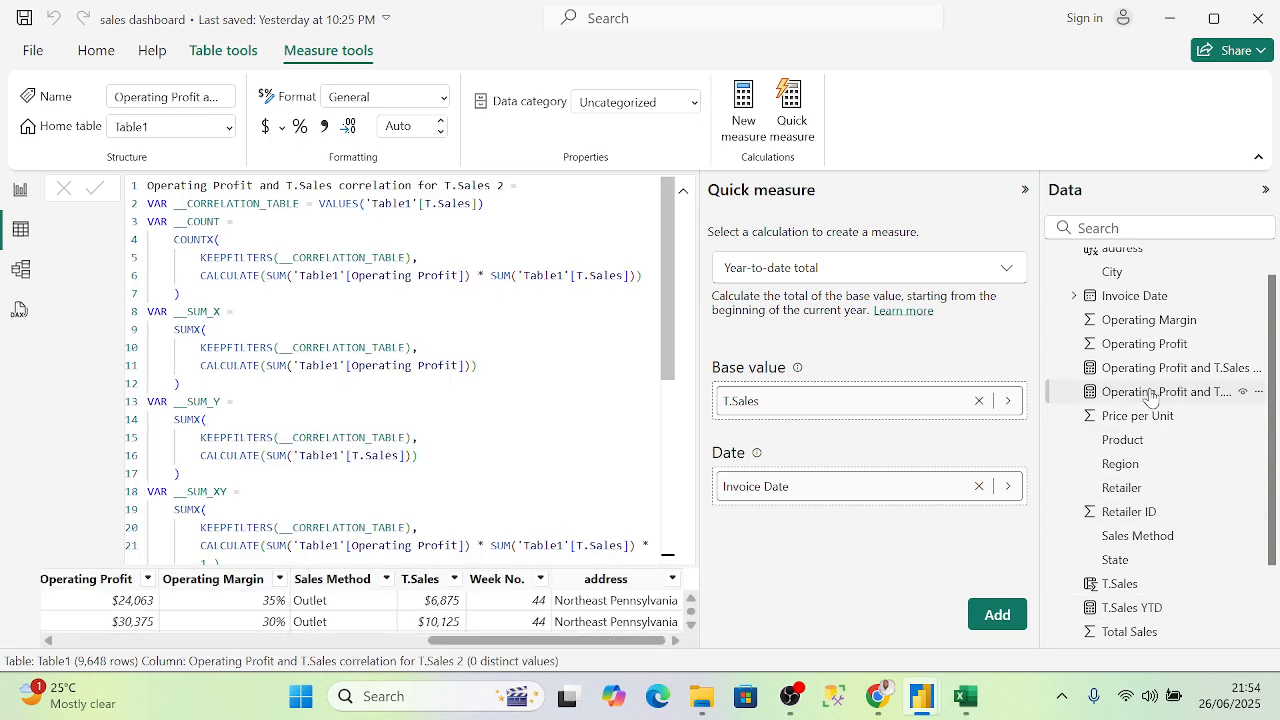
right_click(1150, 392)
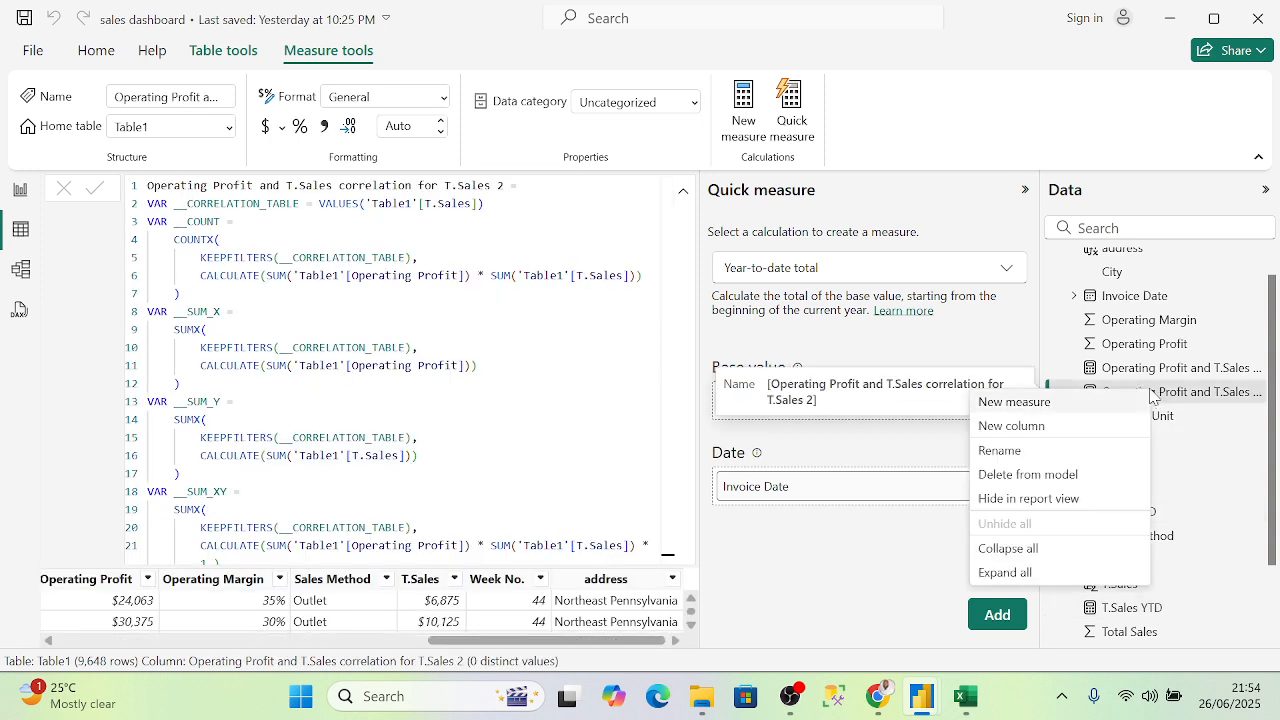
click(1048, 478)
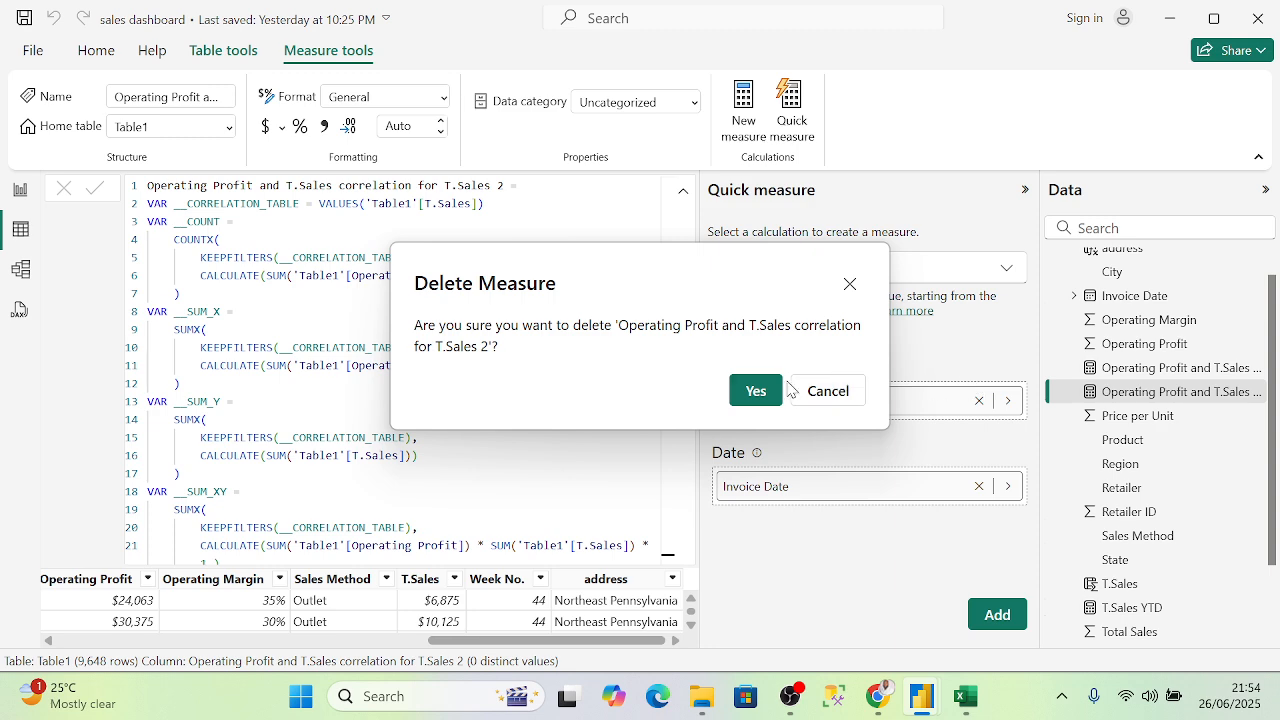
click(752, 391)
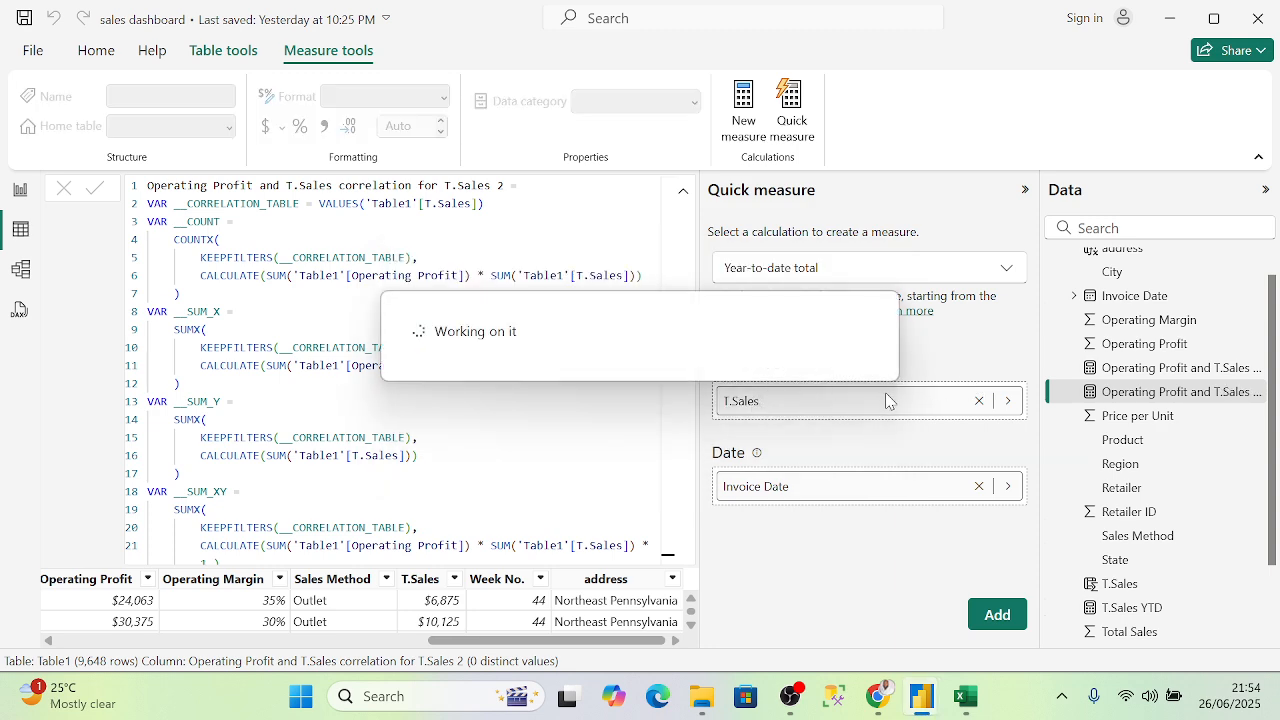
click(1147, 377)
right_click(1148, 370)
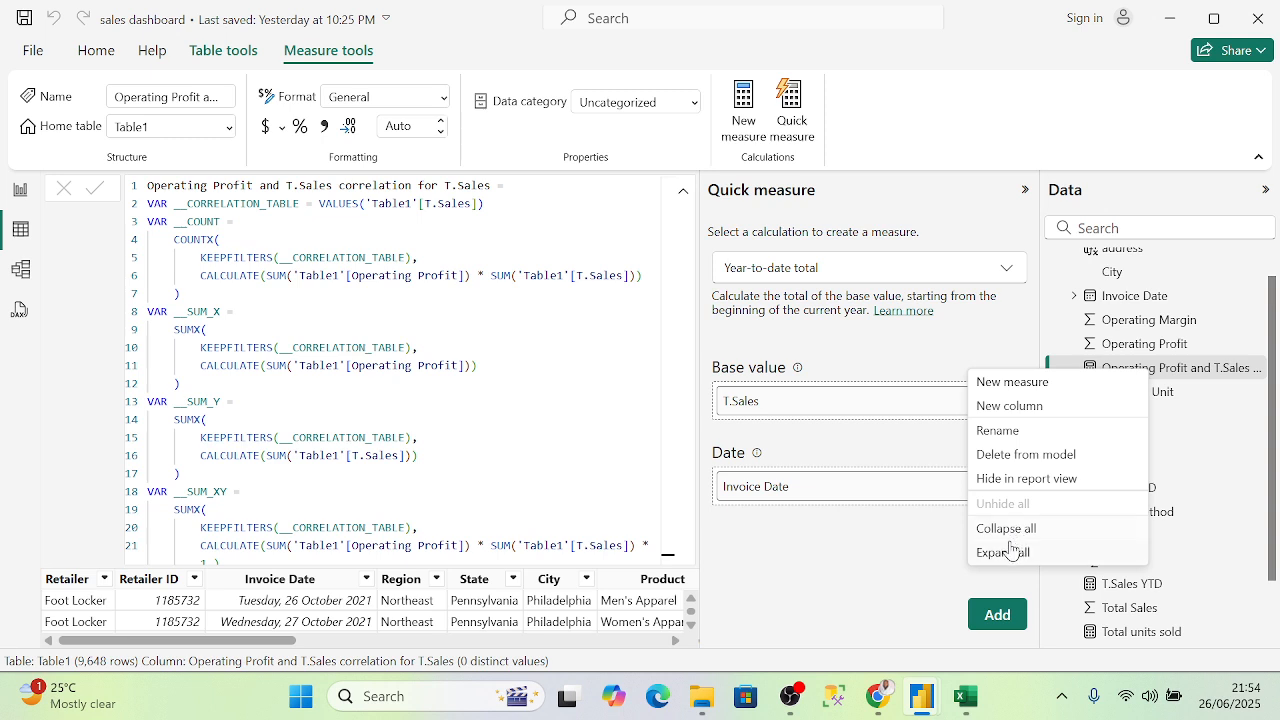
click(1017, 455)
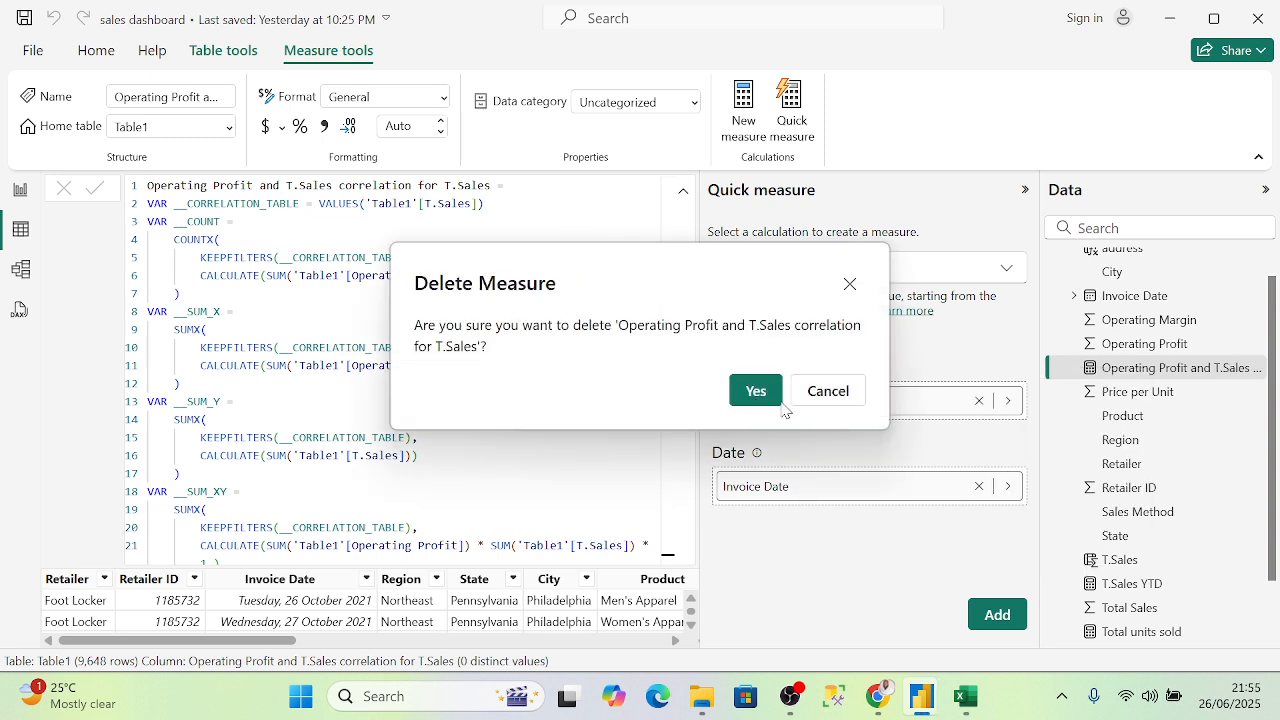
click(750, 393)
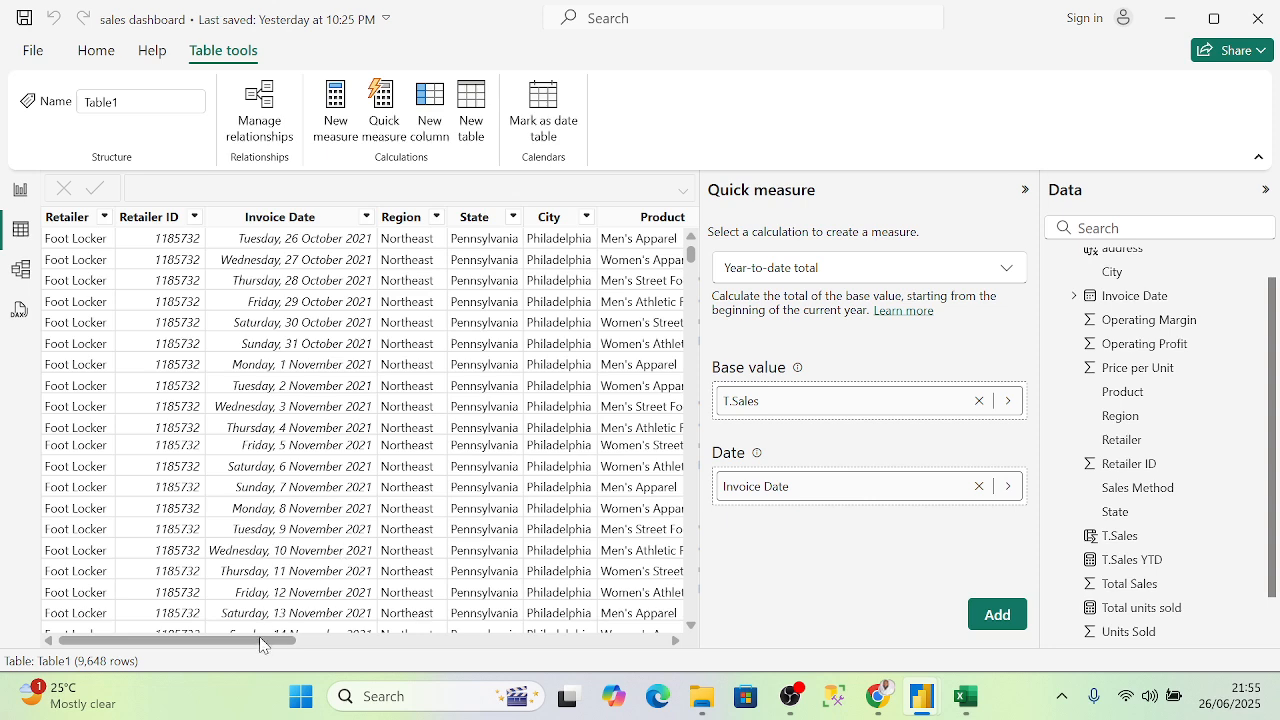
- Re-add the year-to-date quick measure, then delete the resulting T.Sales YTD 2 duplicate
drag(260, 643, 763, 634)
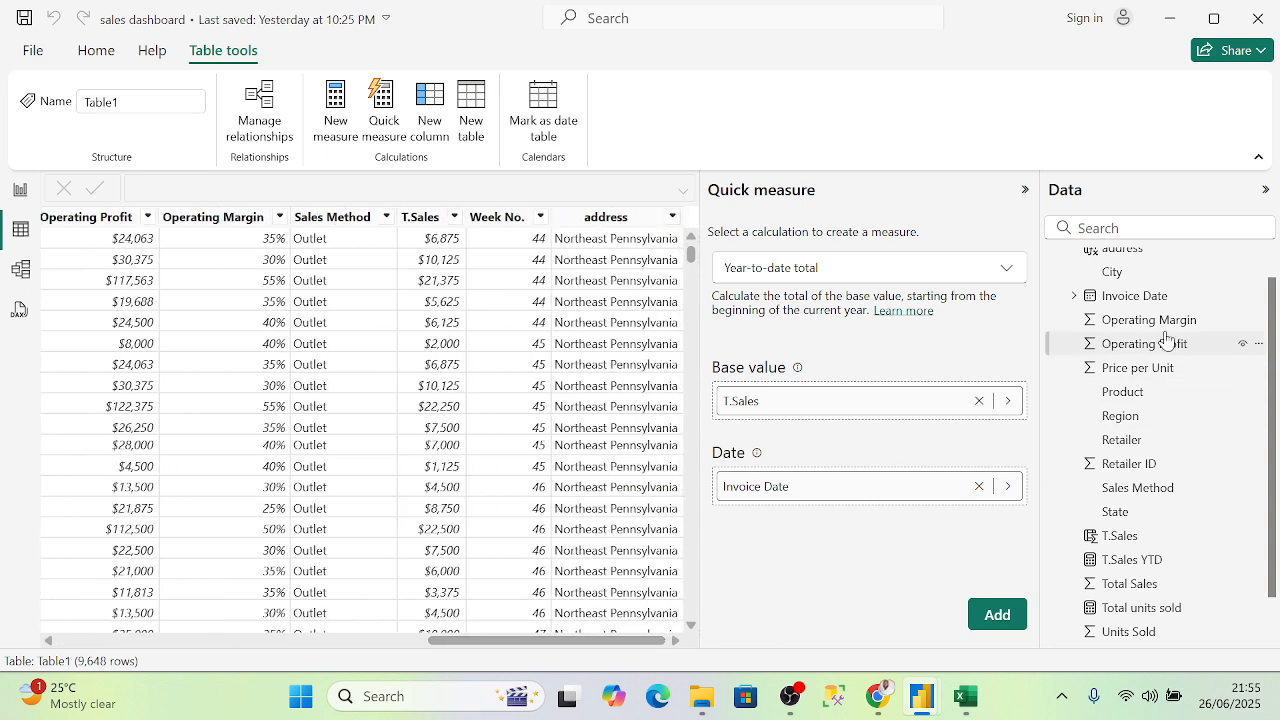
scroll(1167, 340, down, 1)
click(997, 625)
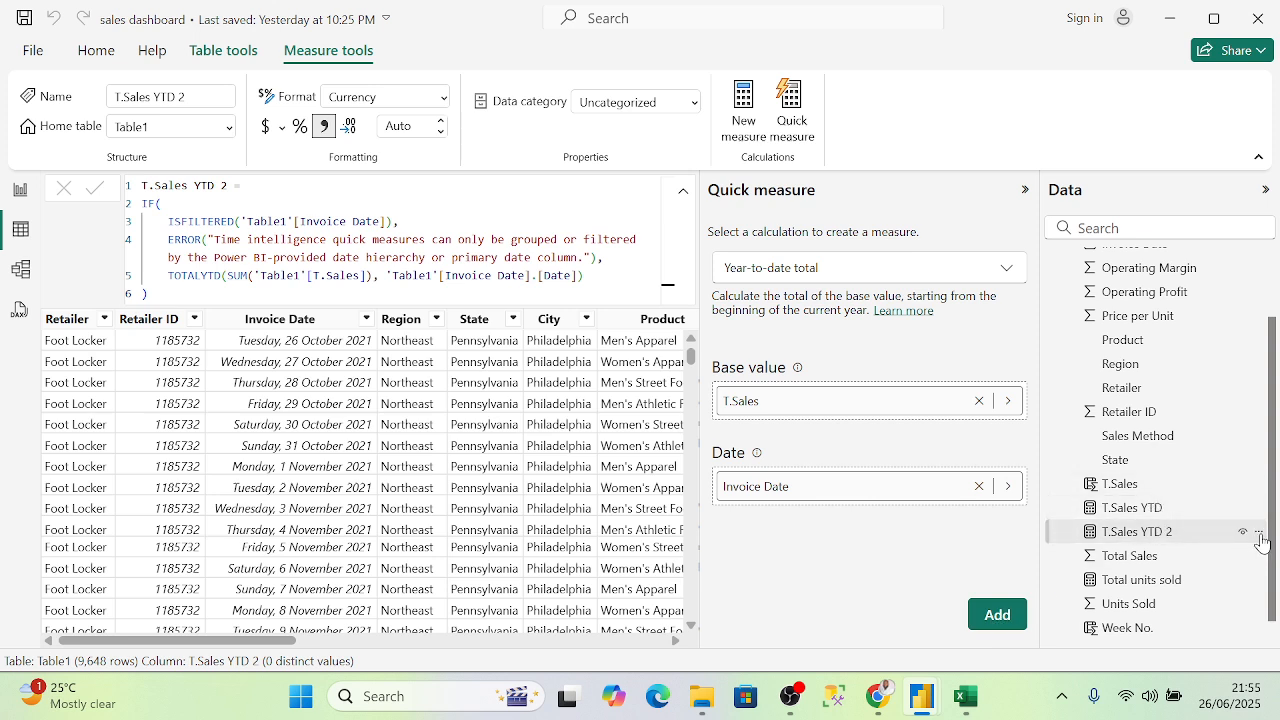
click(1258, 531)
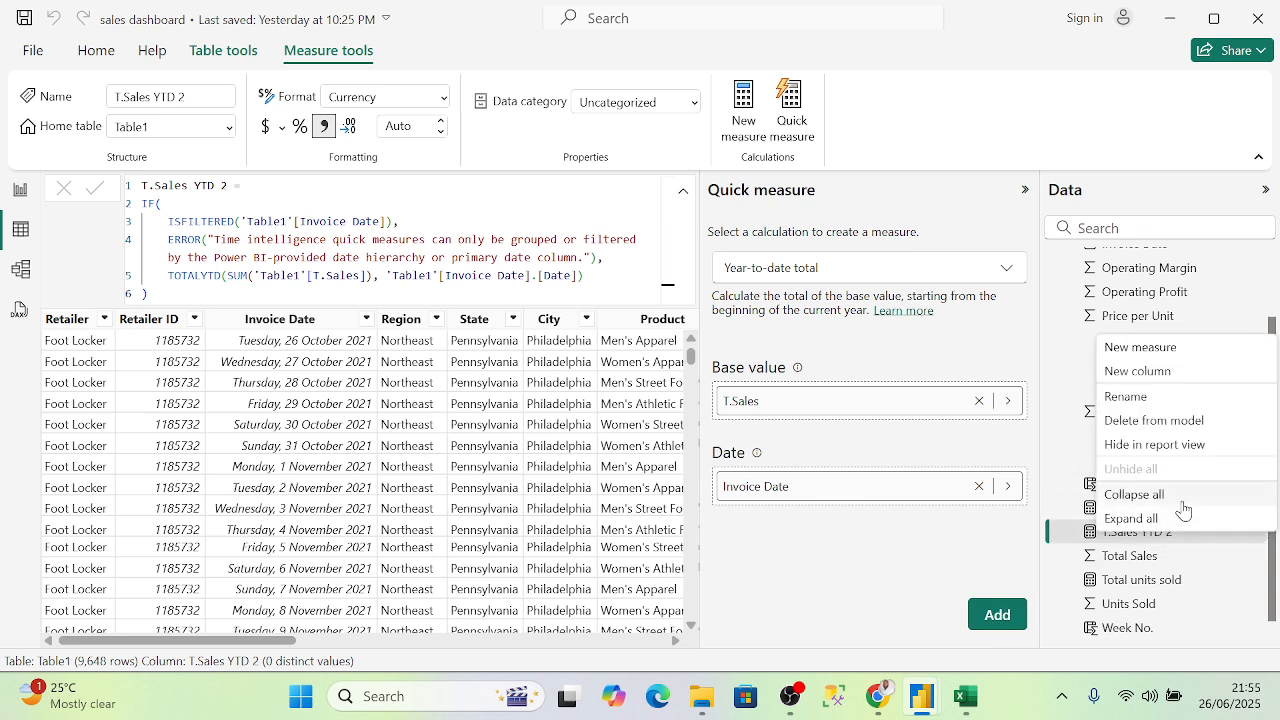
click(1155, 423)
click(765, 396)
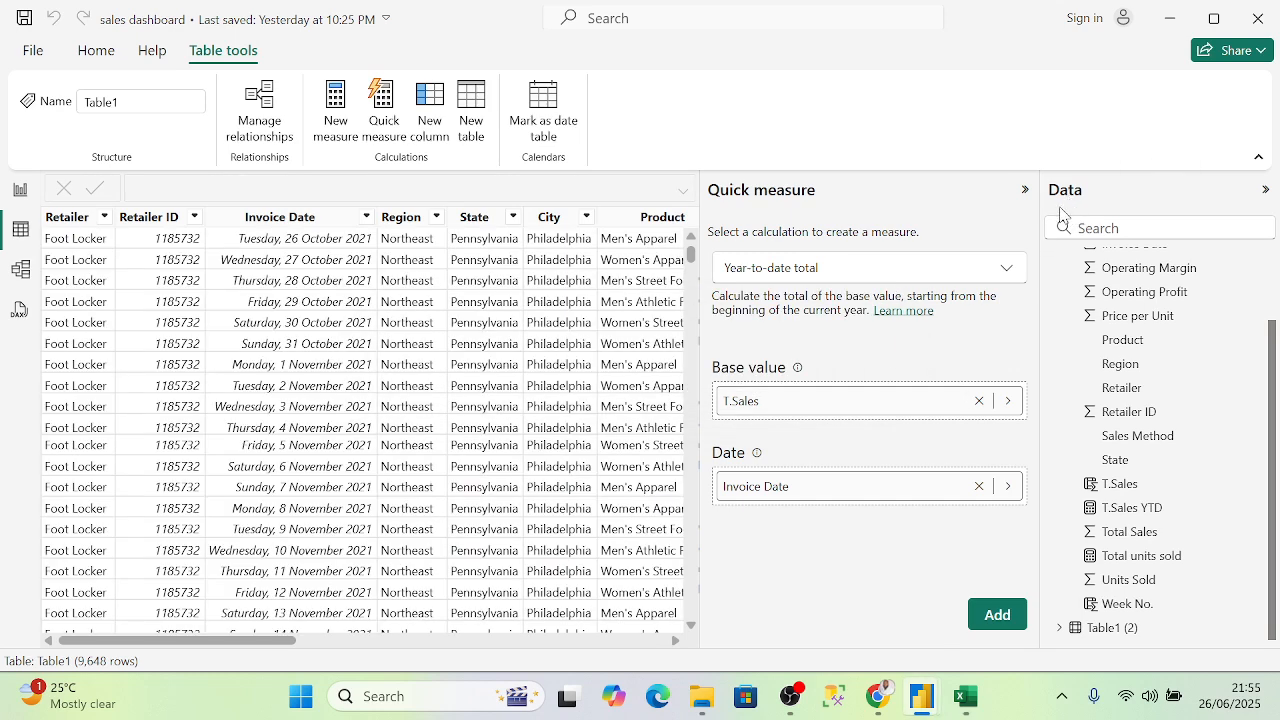
- Move the Week No. slicer to the left edge of the report page
click(1024, 189)
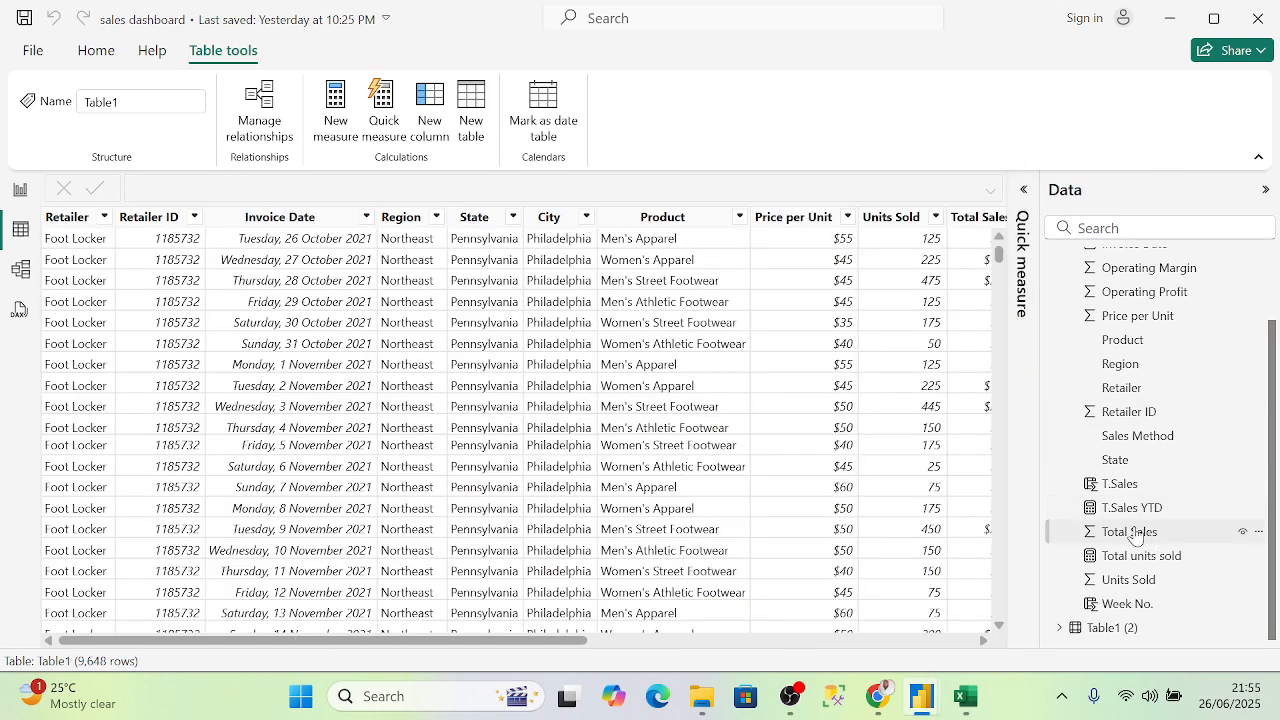
click(20, 190)
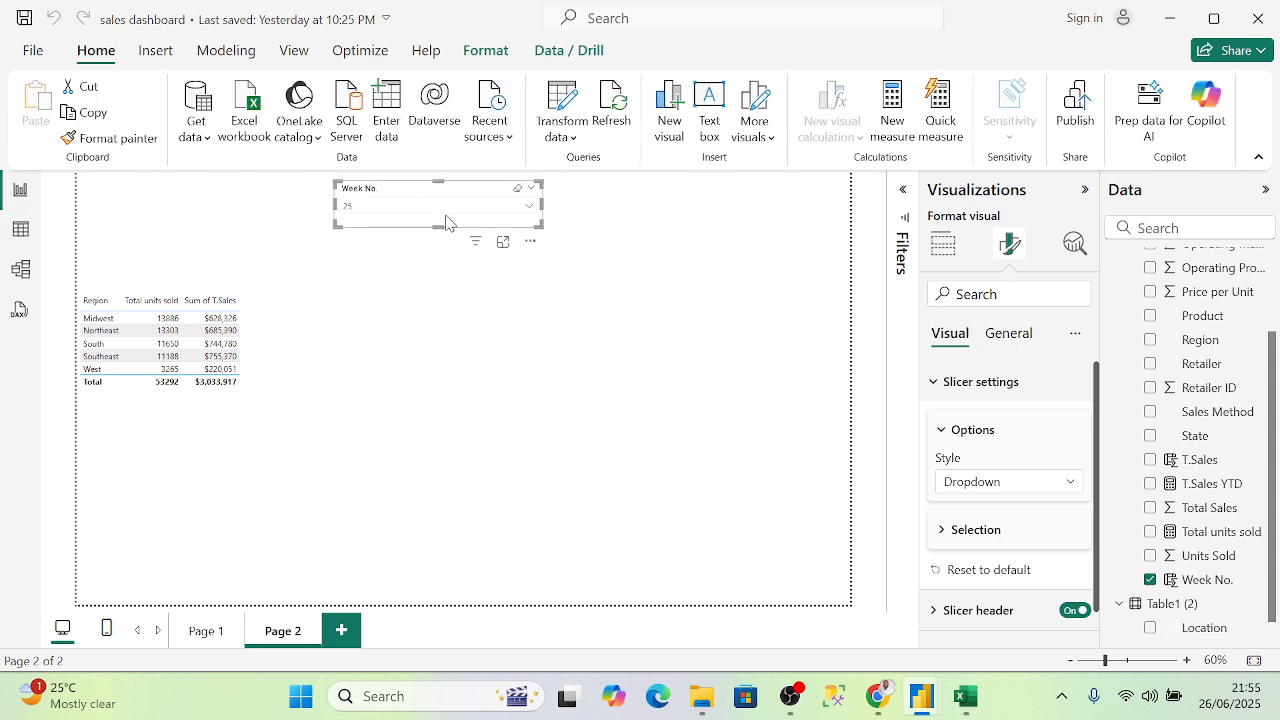
drag(399, 193, 140, 194)
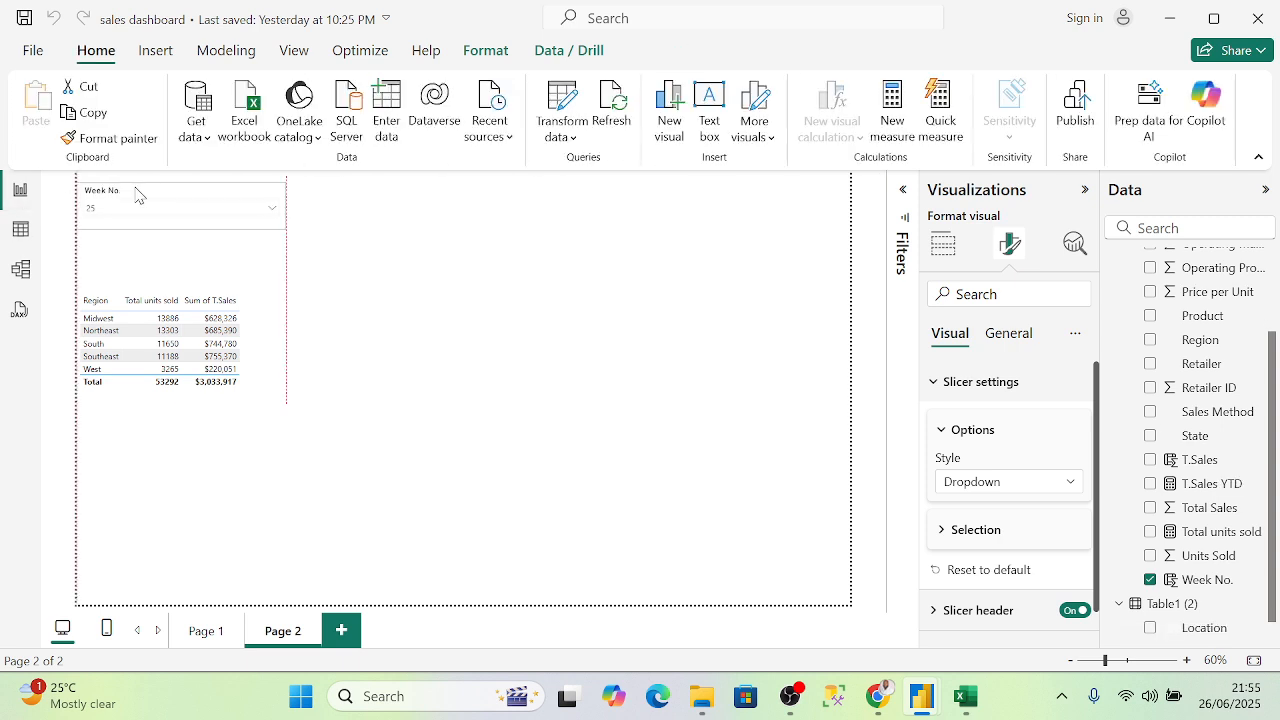
click(443, 368)
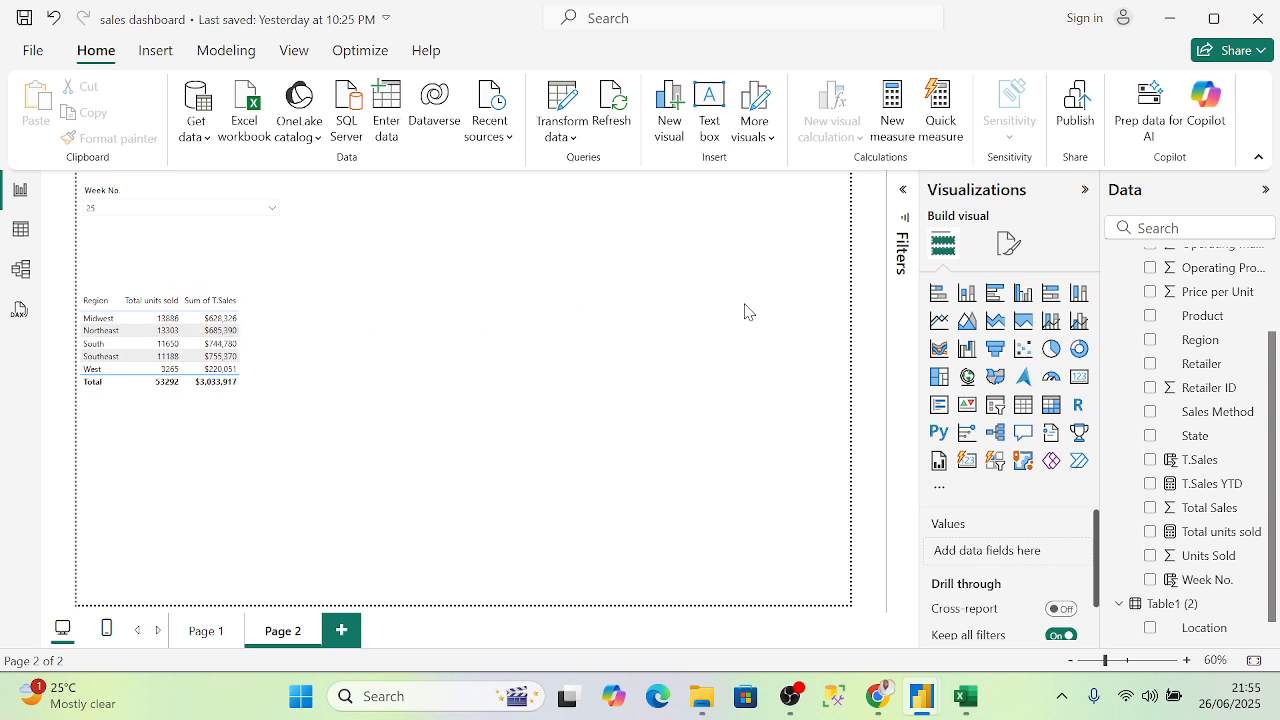
- Add a table of T.Sales YTD by Region and clear the Week No. slicer selection
click(1020, 406)
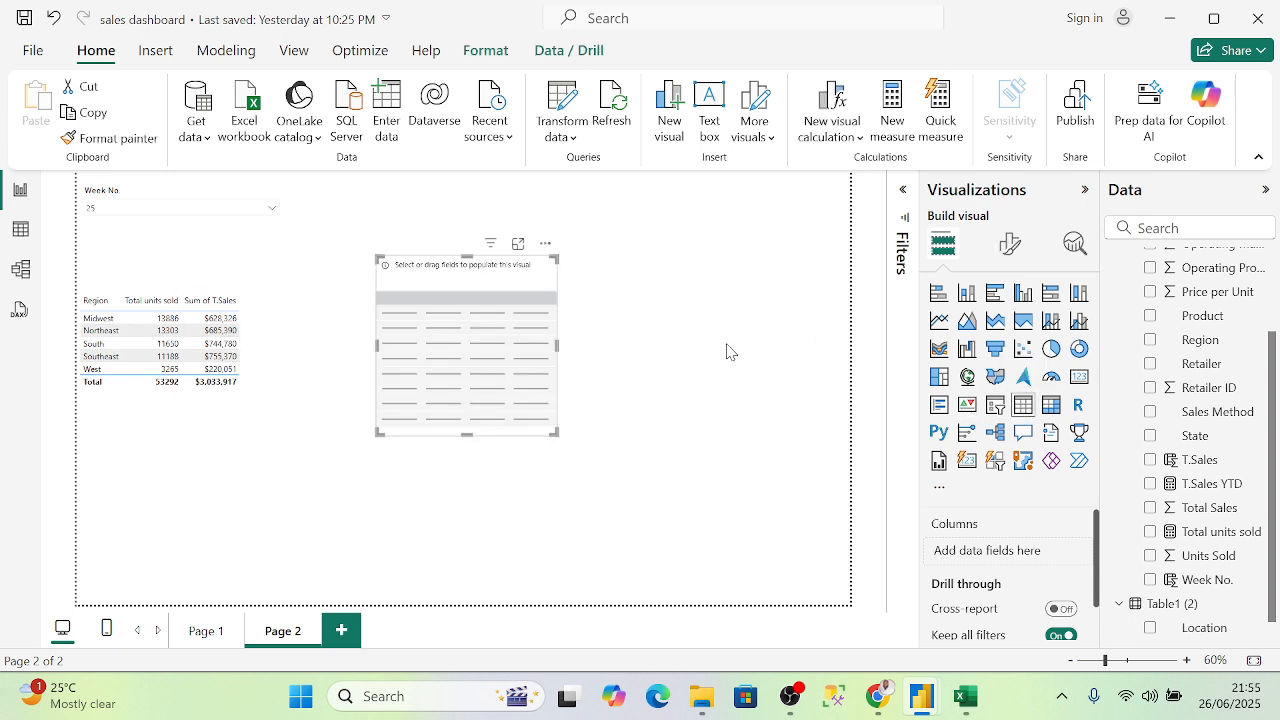
scroll(1158, 481, down, 1)
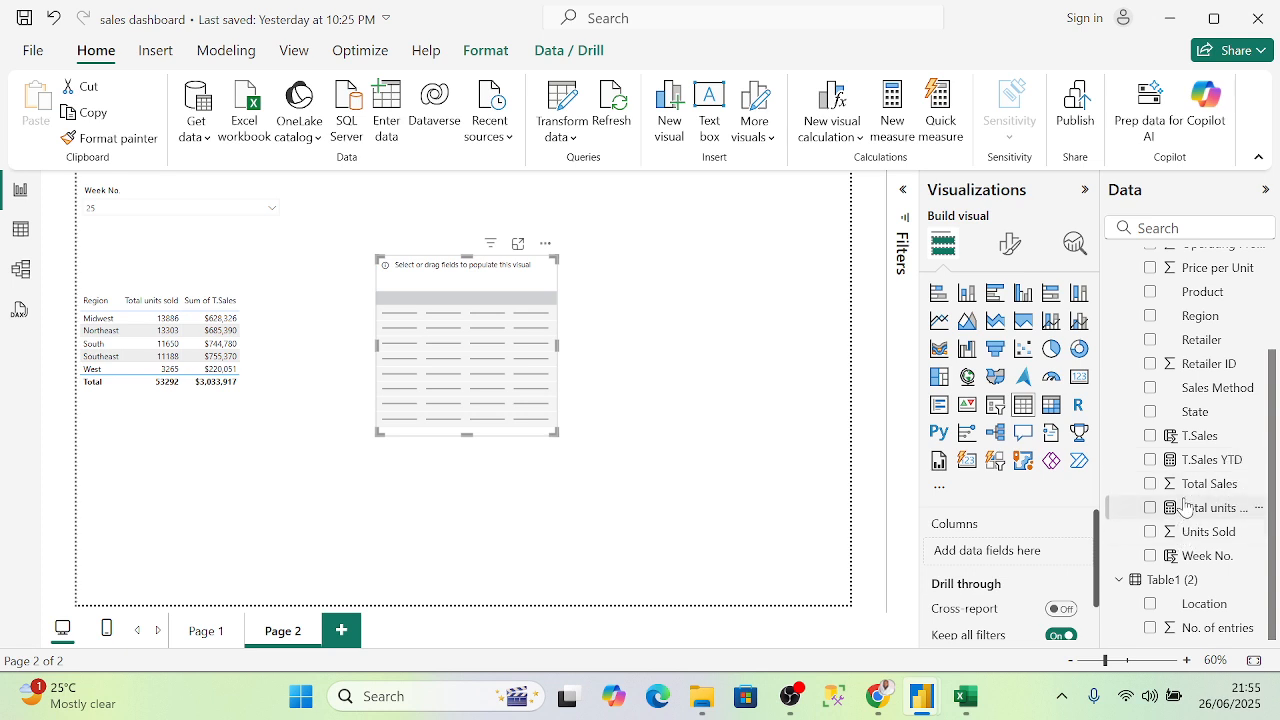
click(1151, 413)
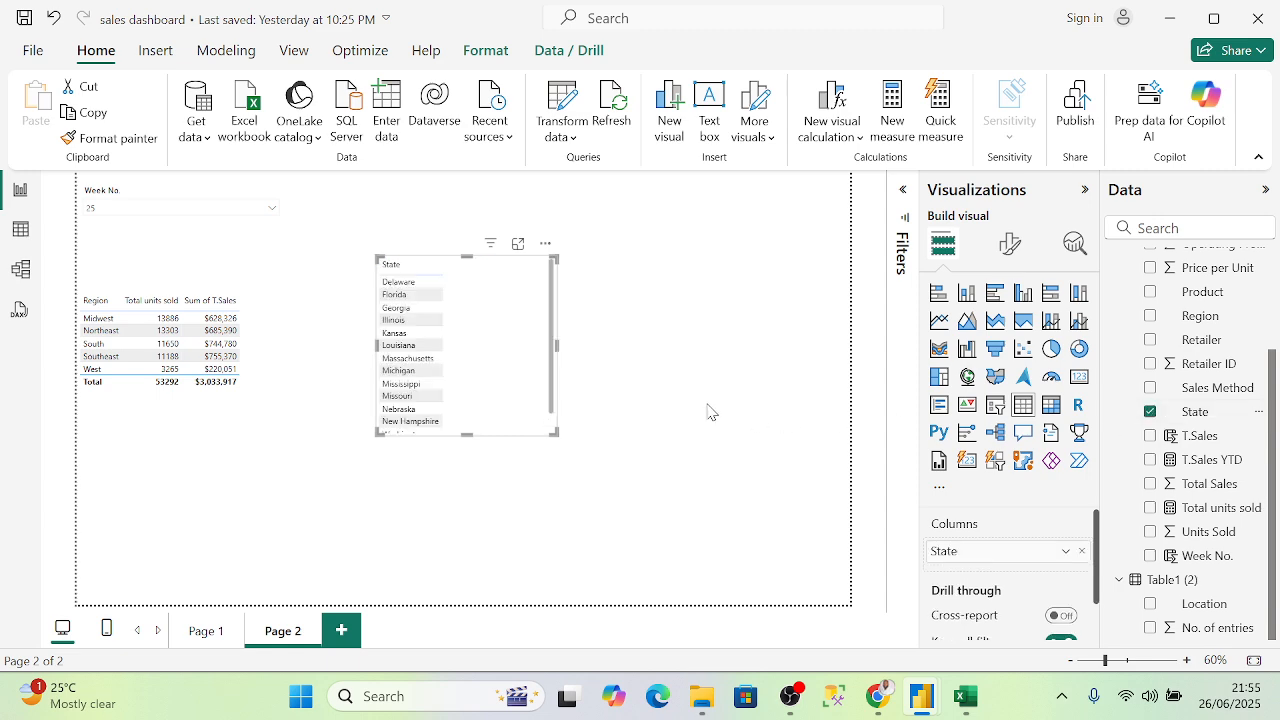
scroll(492, 400, down, 2)
scroll(503, 406, up, 2)
click(1151, 413)
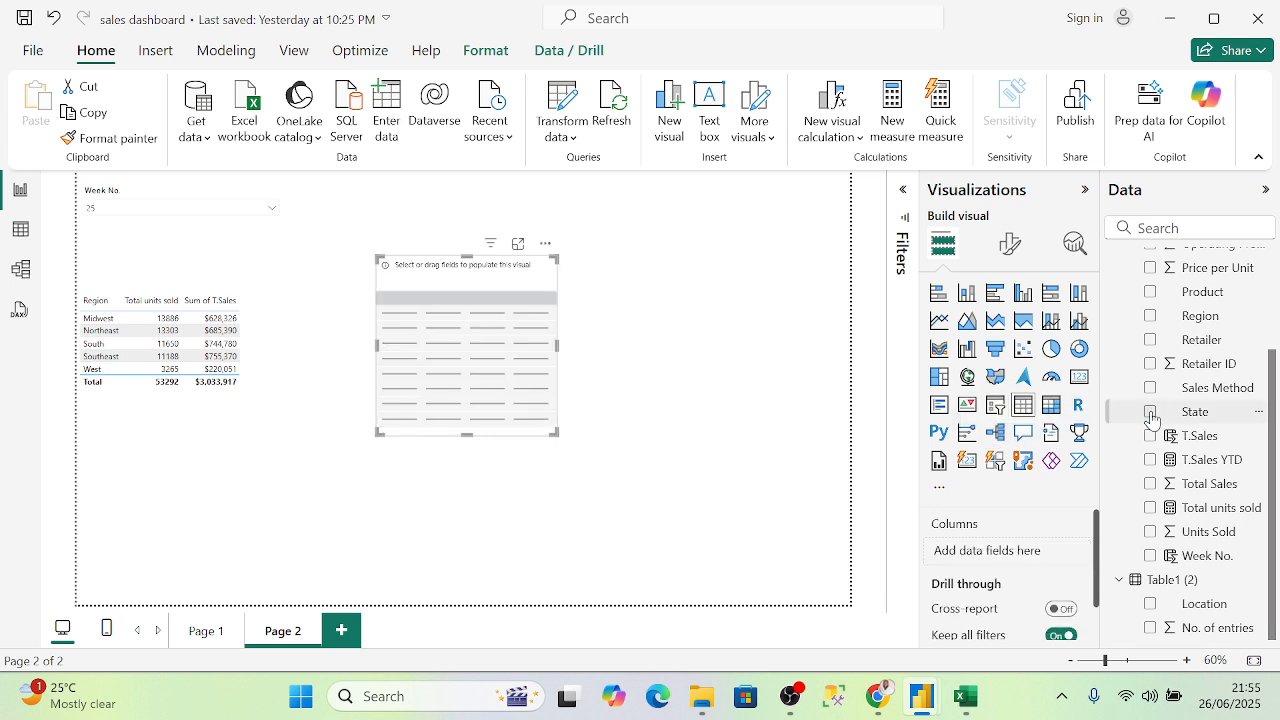
click(1151, 317)
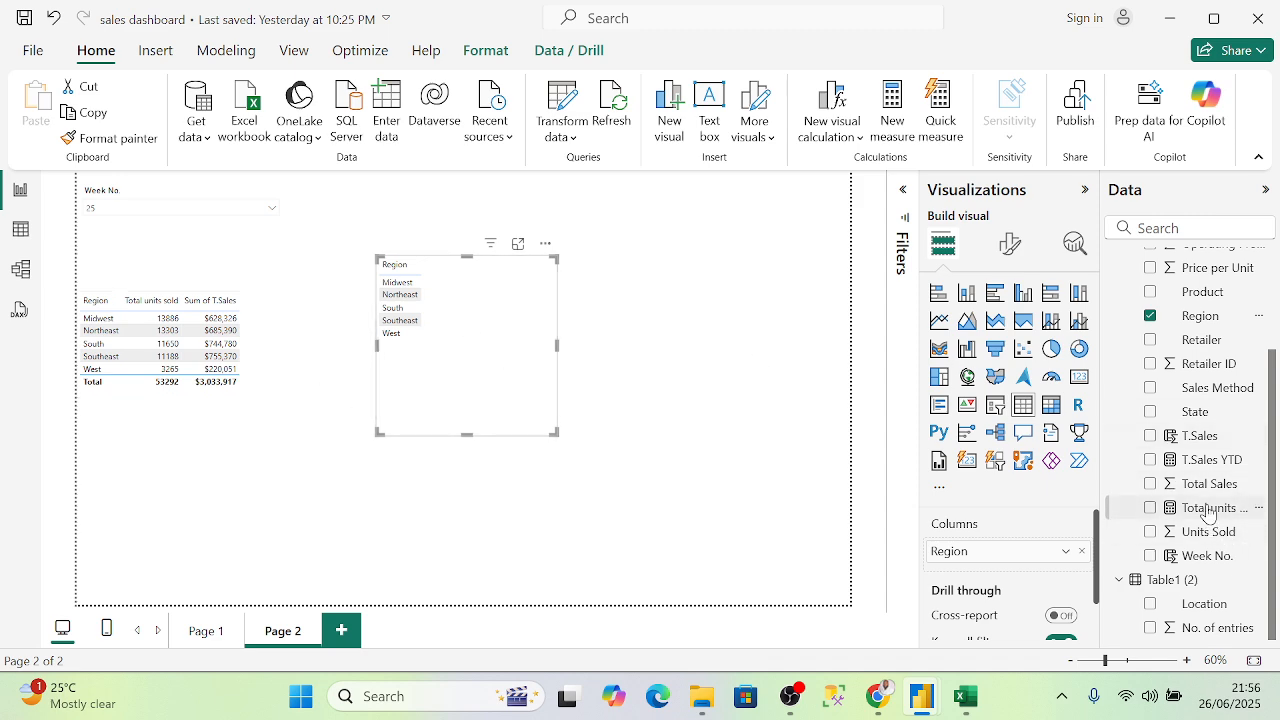
click(1154, 465)
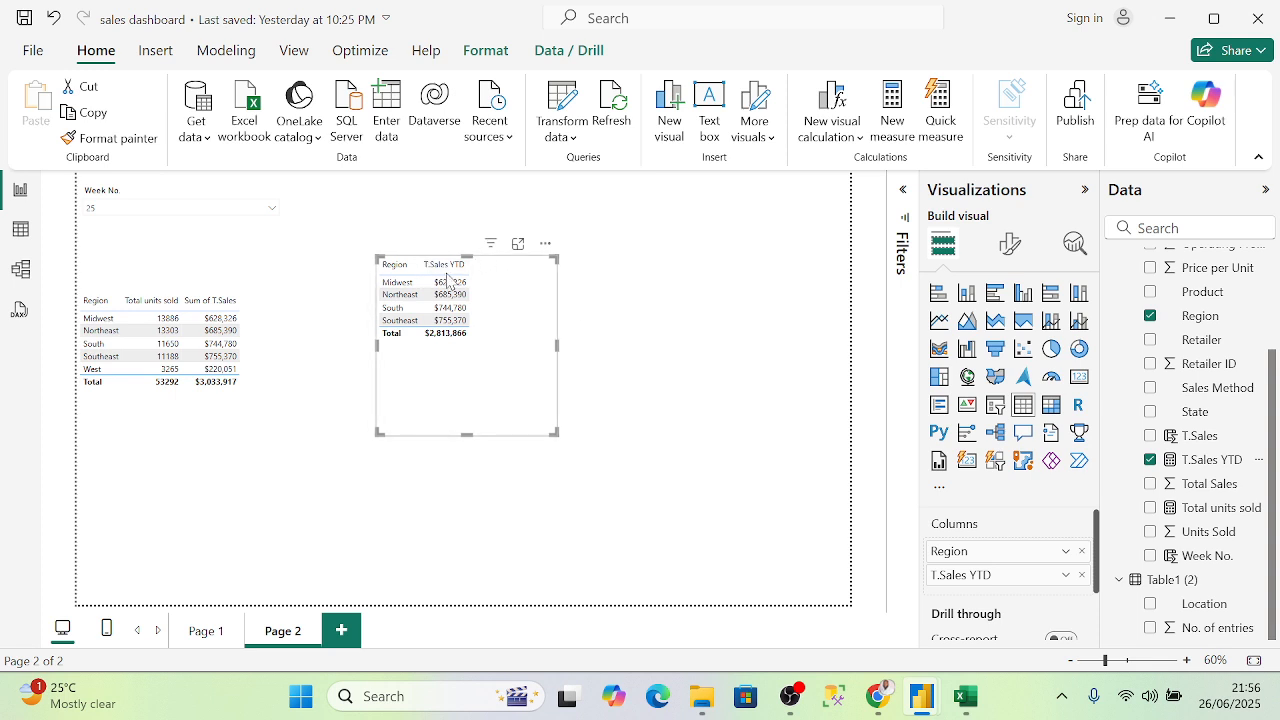
click(262, 196)
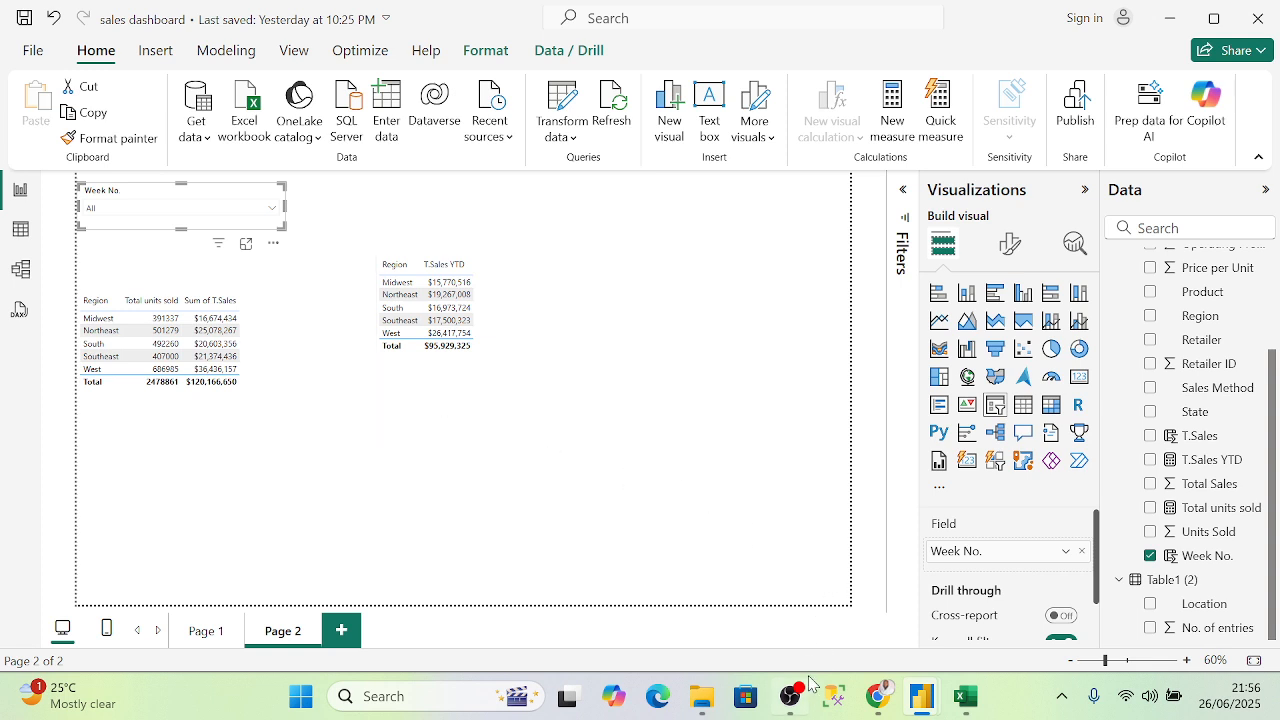
mouse_move(881, 705)
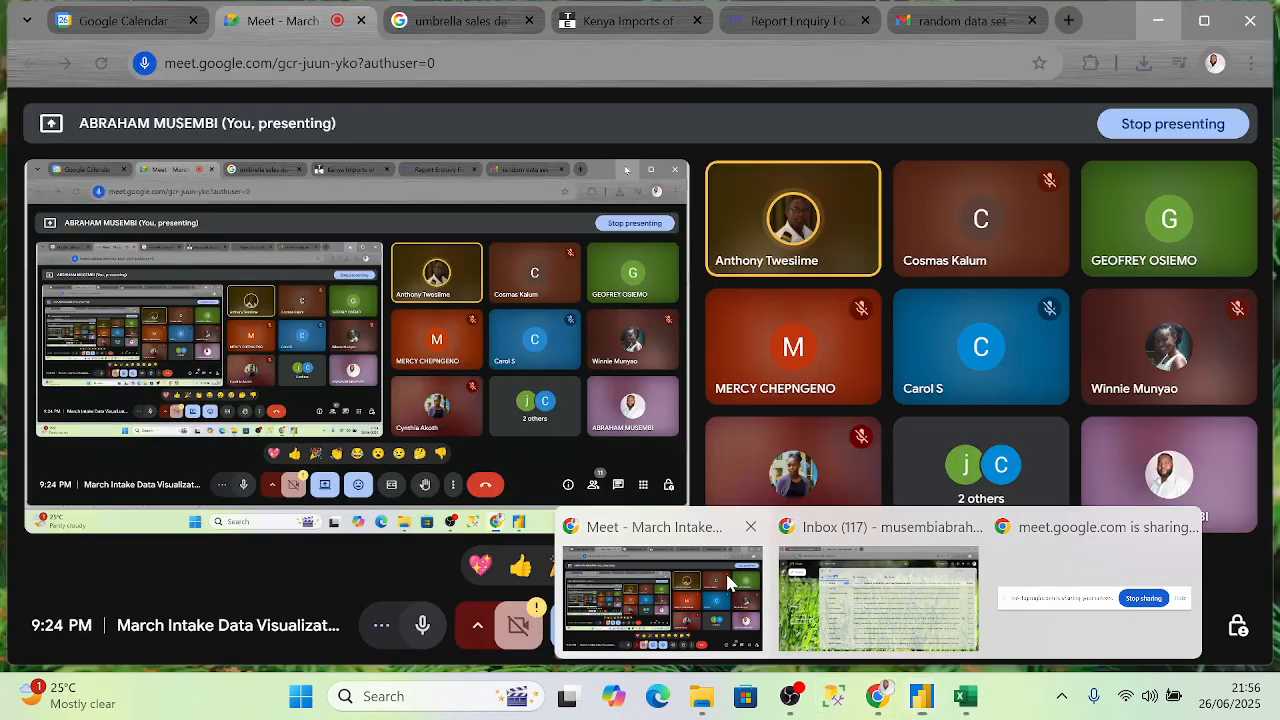
- Switch to the Google Meet presentation window, then bring OBS Studio to the front
click(725, 576)
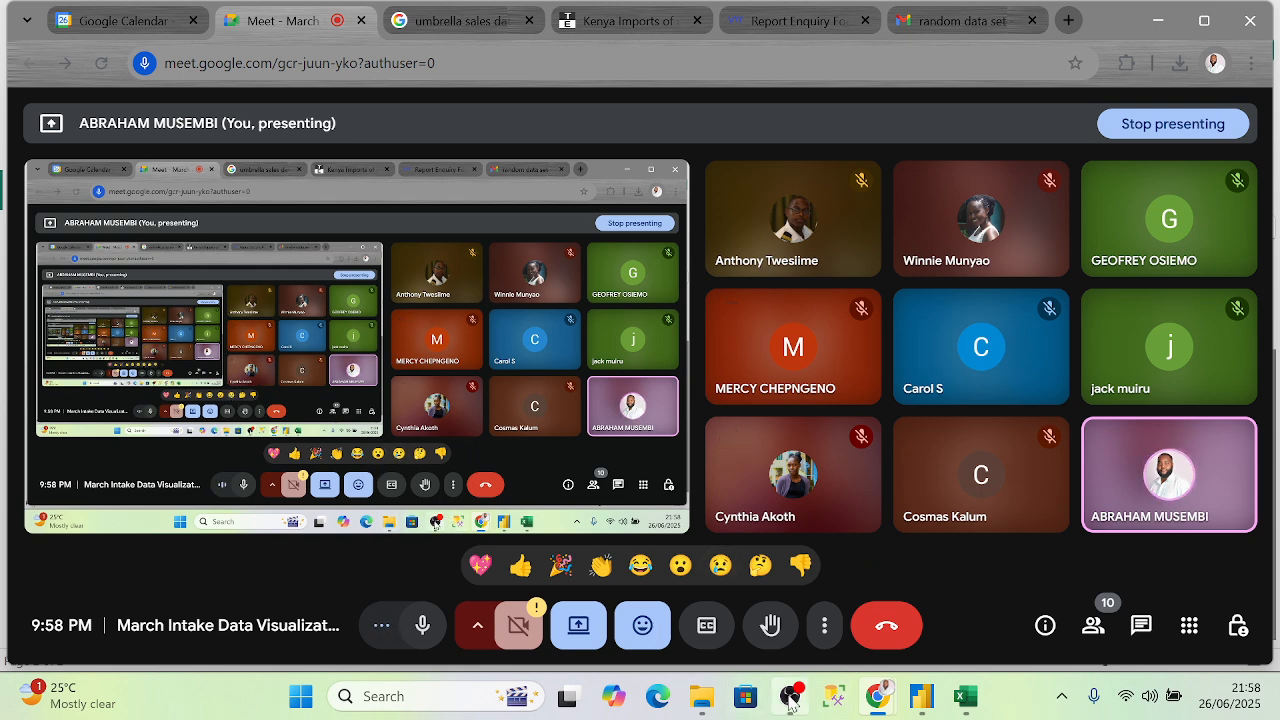
click(760, 630)
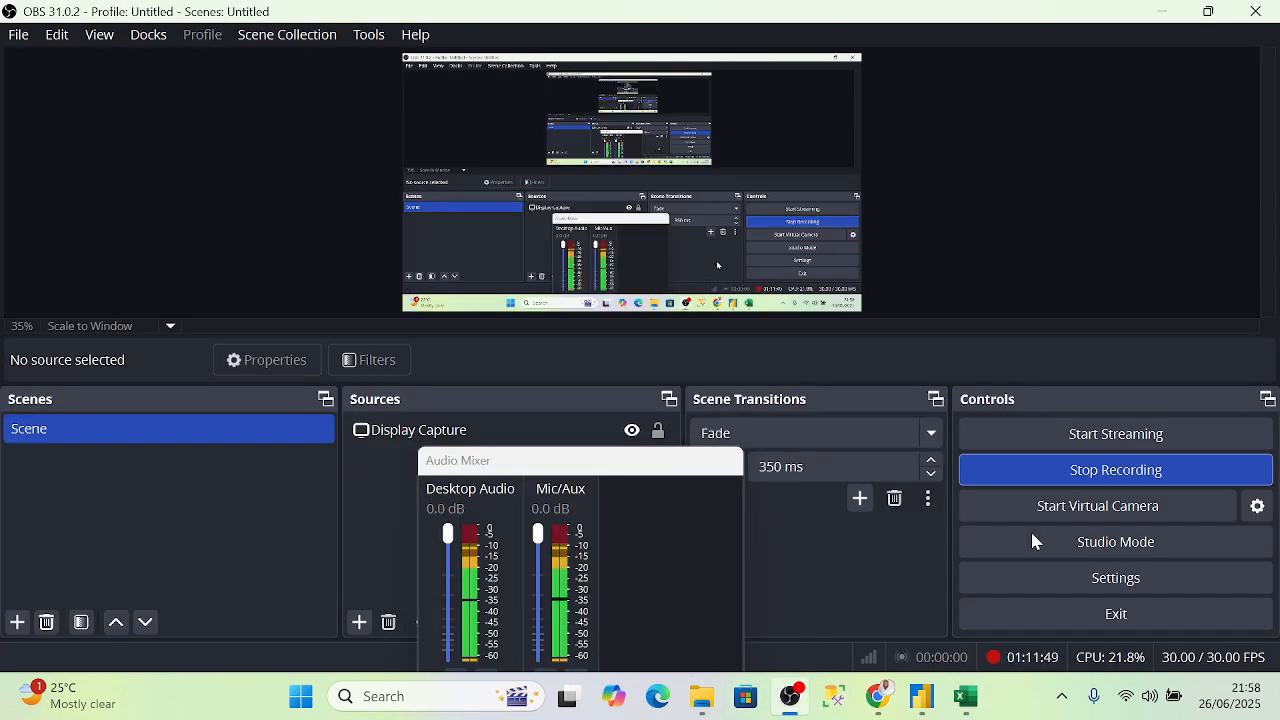